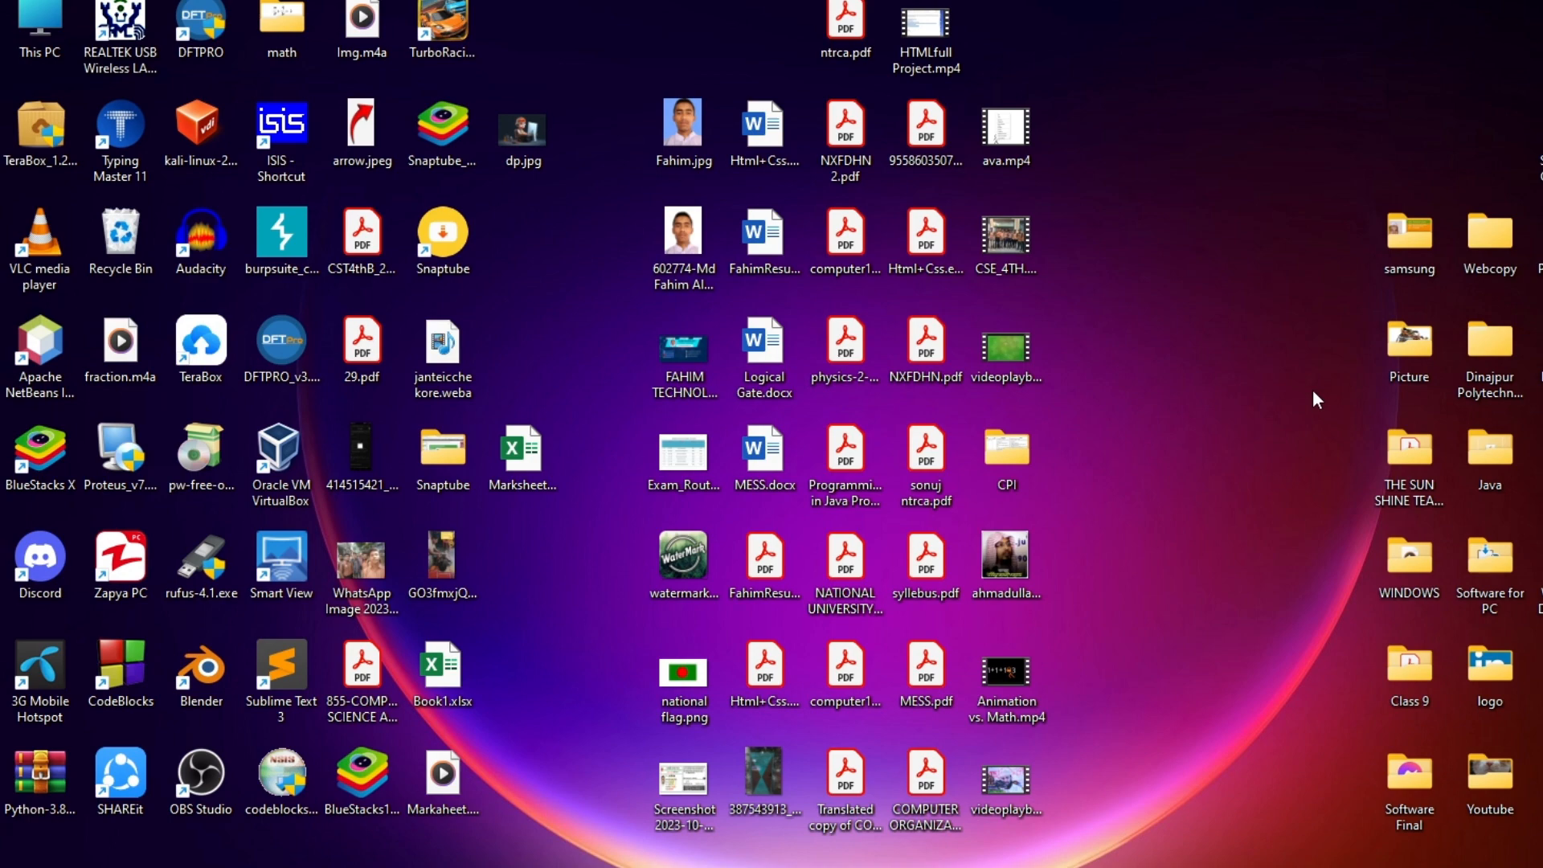
# Launch Excel from Start search and open a blank workbook maximized to full screen
pyautogui.press('super')
pyautogui.write('EXCEL')
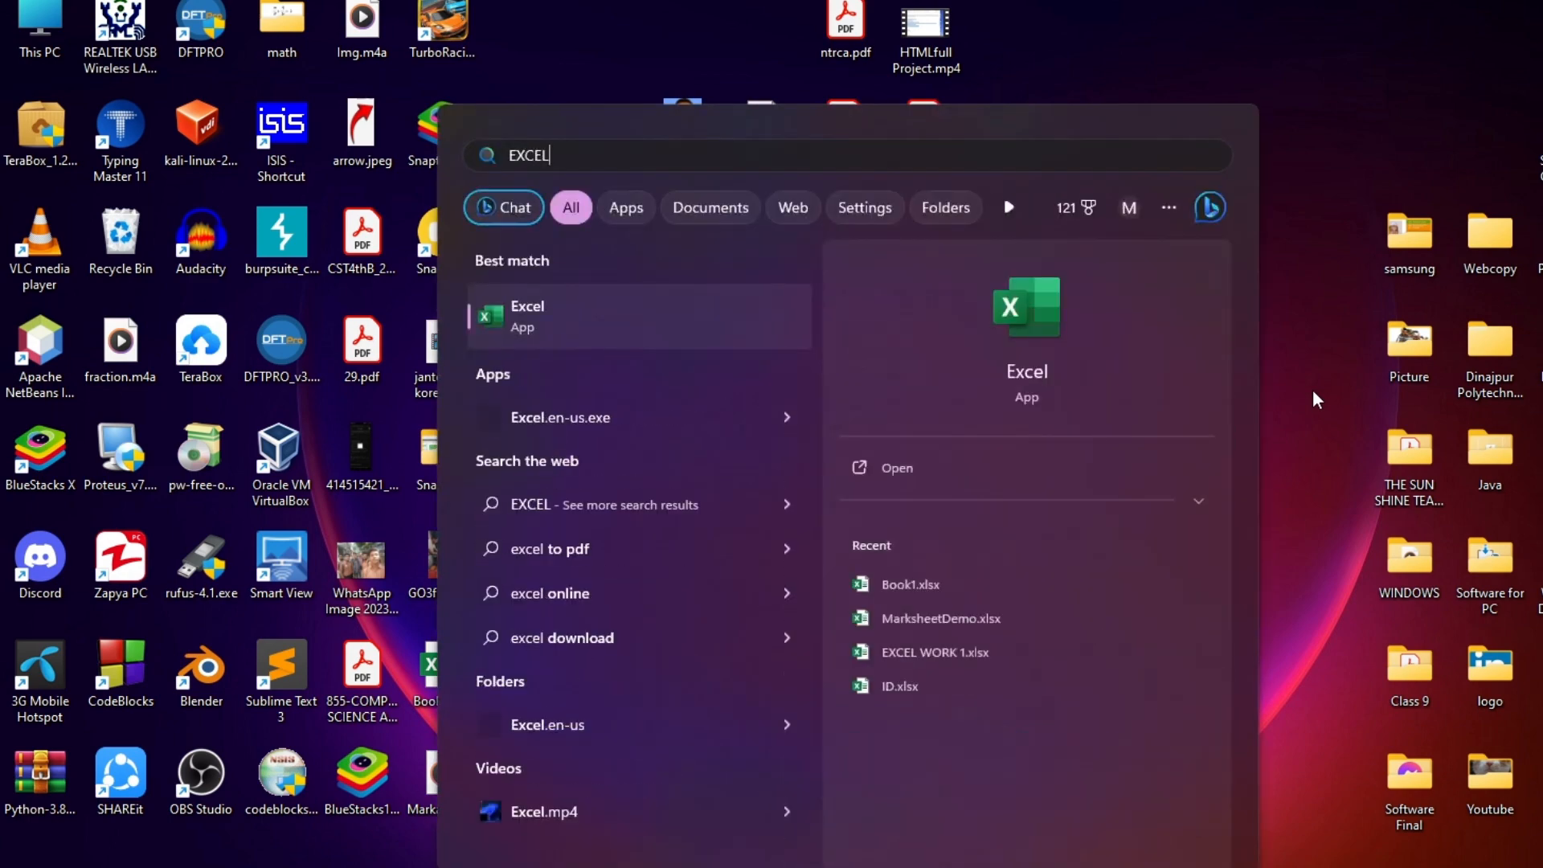
pyautogui.press('Return')
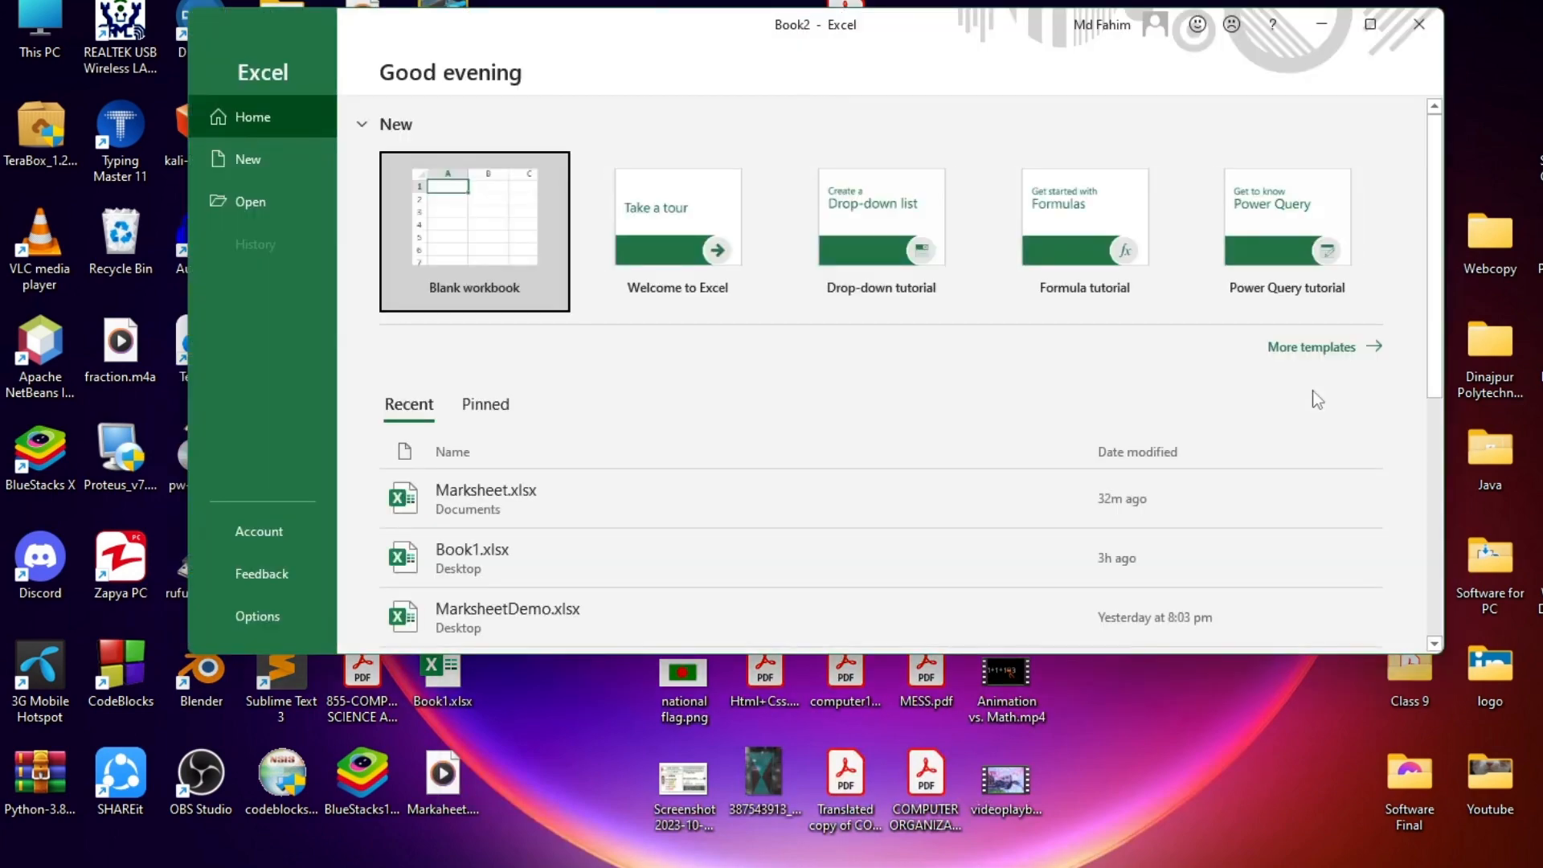
pyautogui.press('Return')
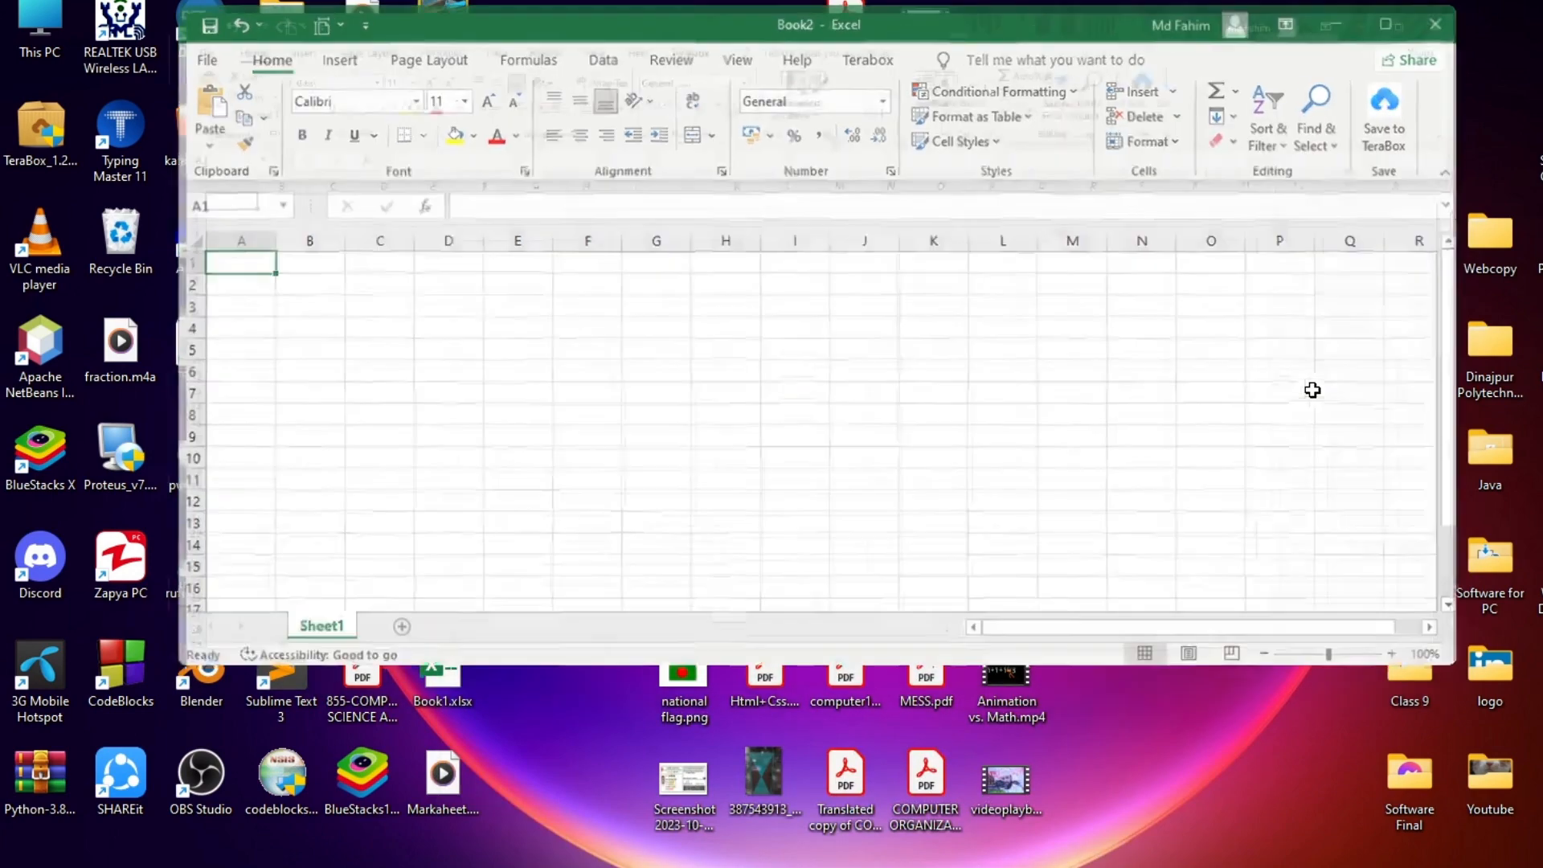
pyautogui.press('super+Up')
pyautogui.scroll(8, 82, 346)
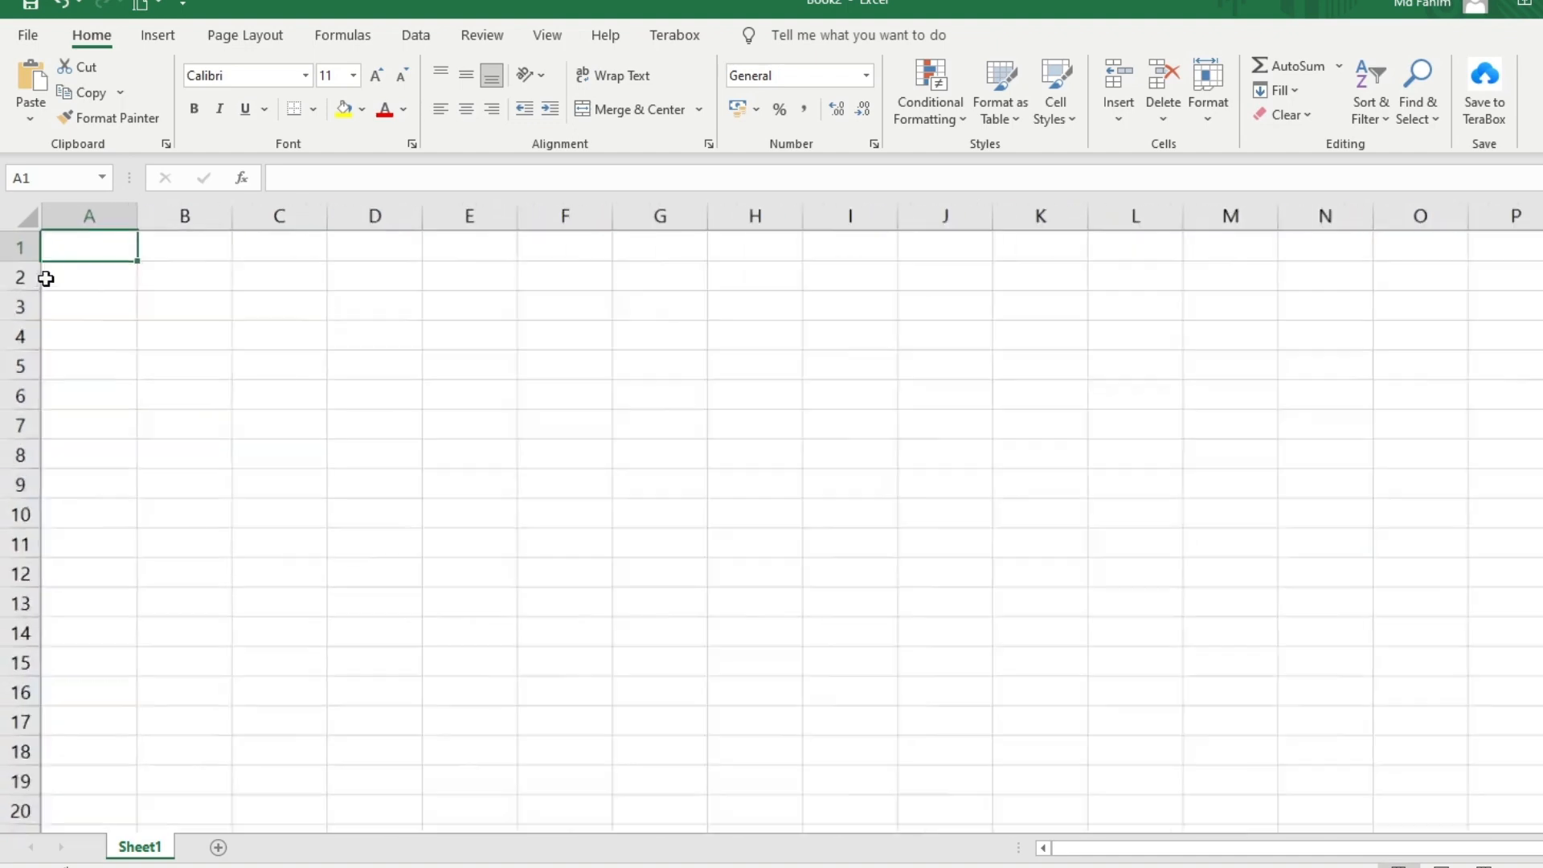
# Enter the headings Name, Roll, Reg, Bangla and Bangla GP in A1:E1
pyautogui.doubleClick(129, 277)
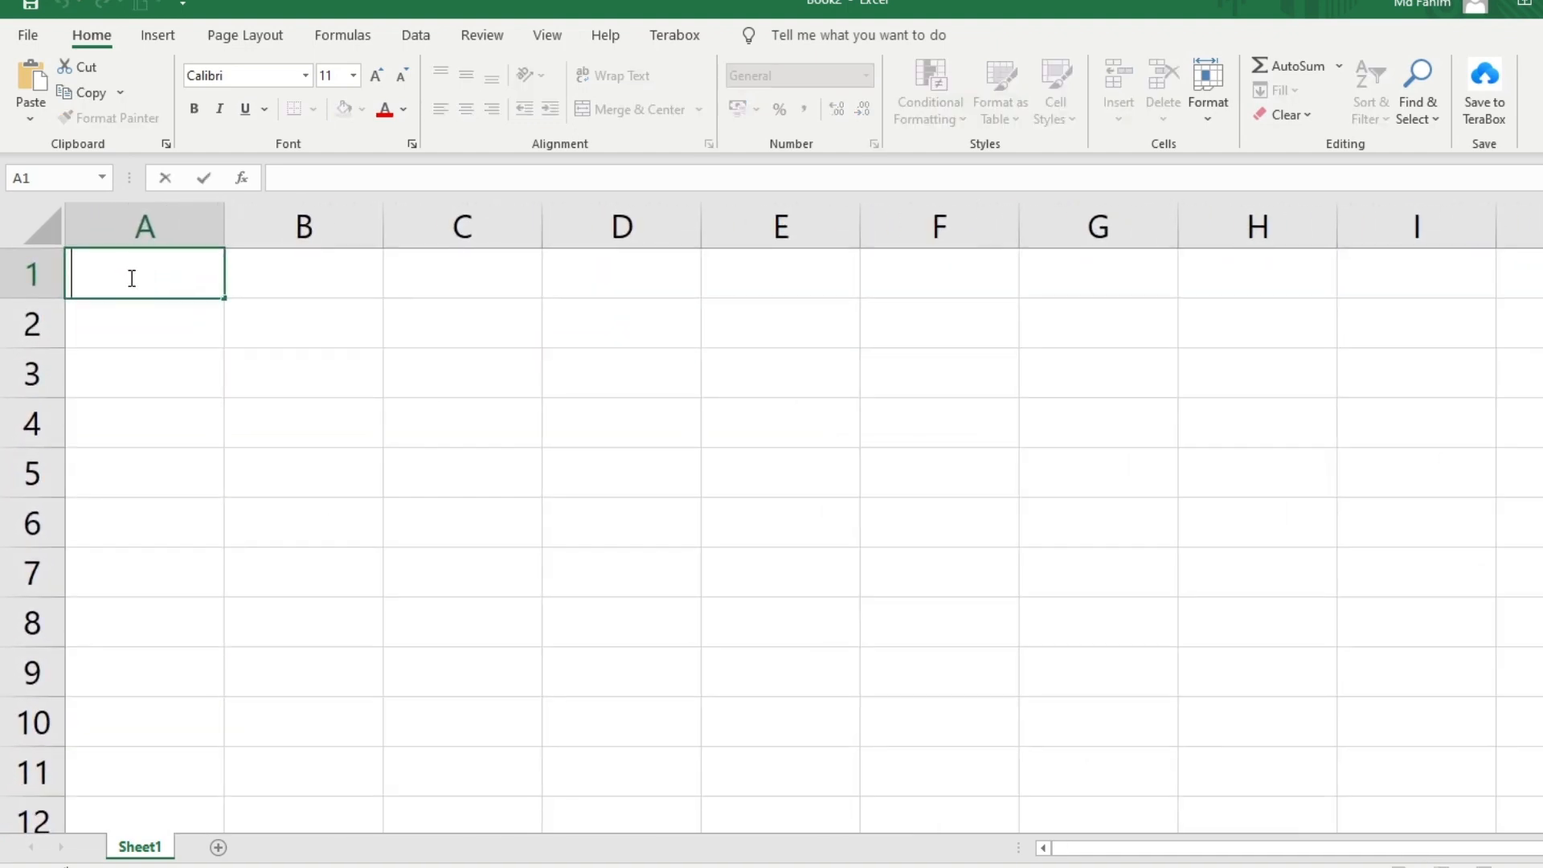
pyautogui.write('nAME')
pyautogui.press('BackSpace')
pyautogui.press('BackSpace')
pyautogui.press('BackSpace')
pyautogui.press('BackSpace')
pyautogui.write('Name')
pyautogui.press('Tab')
pyautogui.write('Ro')
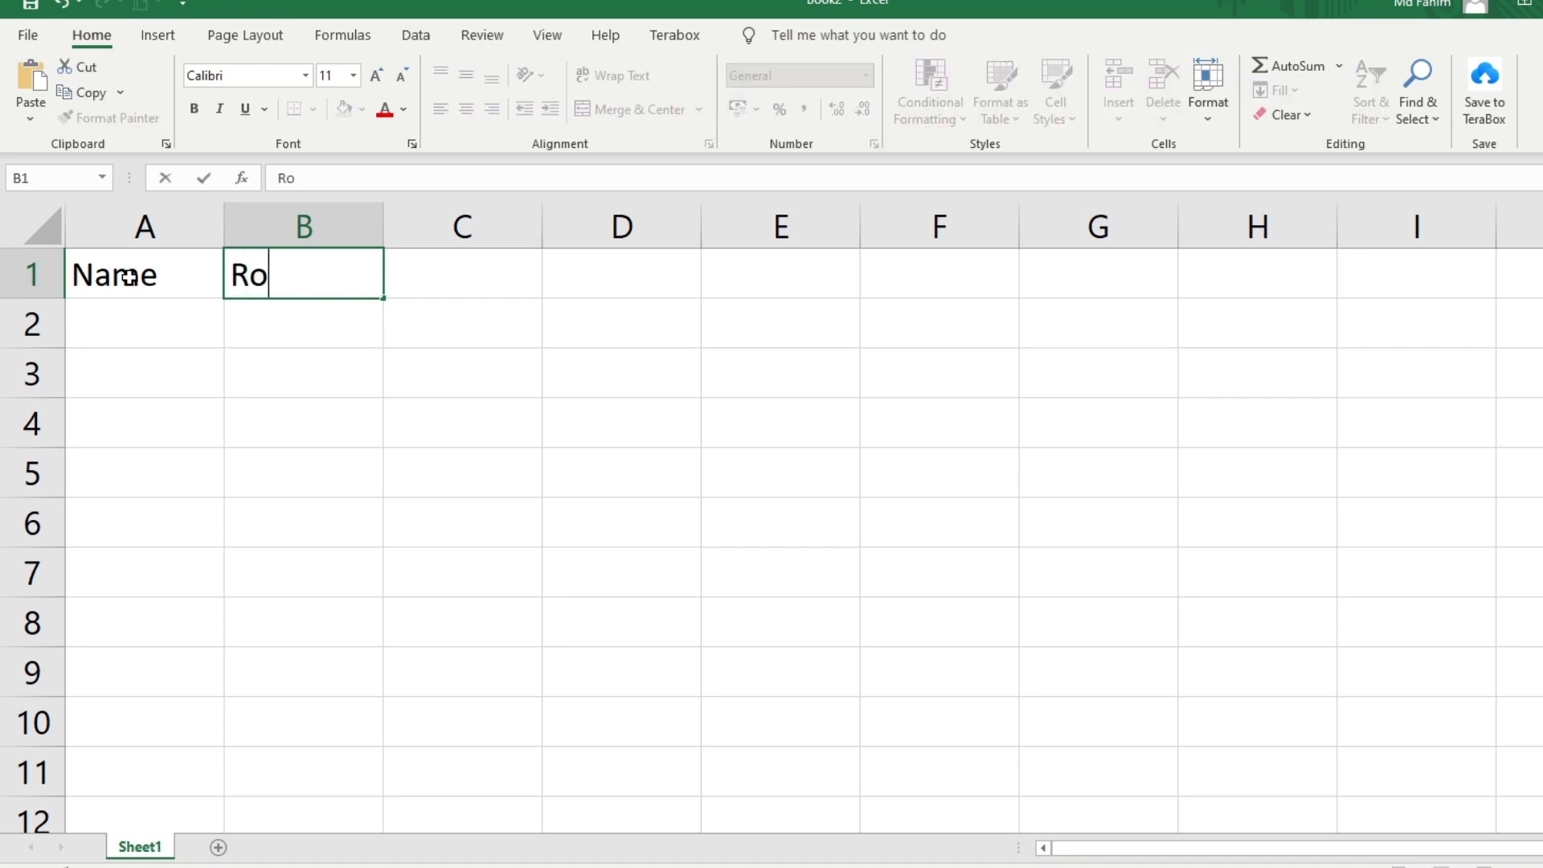
pyautogui.write('ll')
pyautogui.press('Tab')
pyautogui.write('Reg')
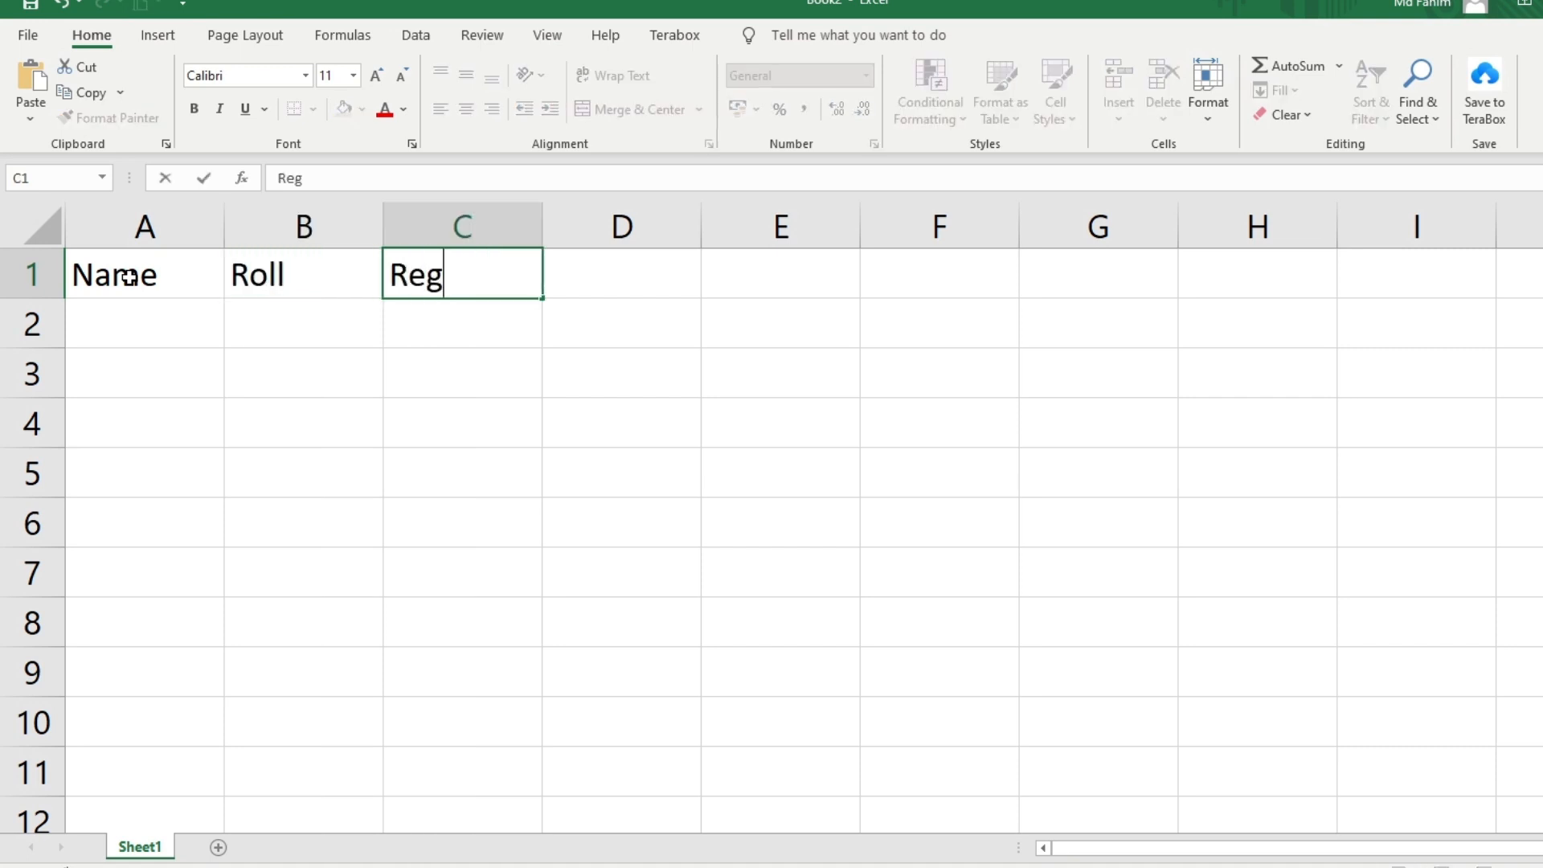
pyautogui.press('Tab')
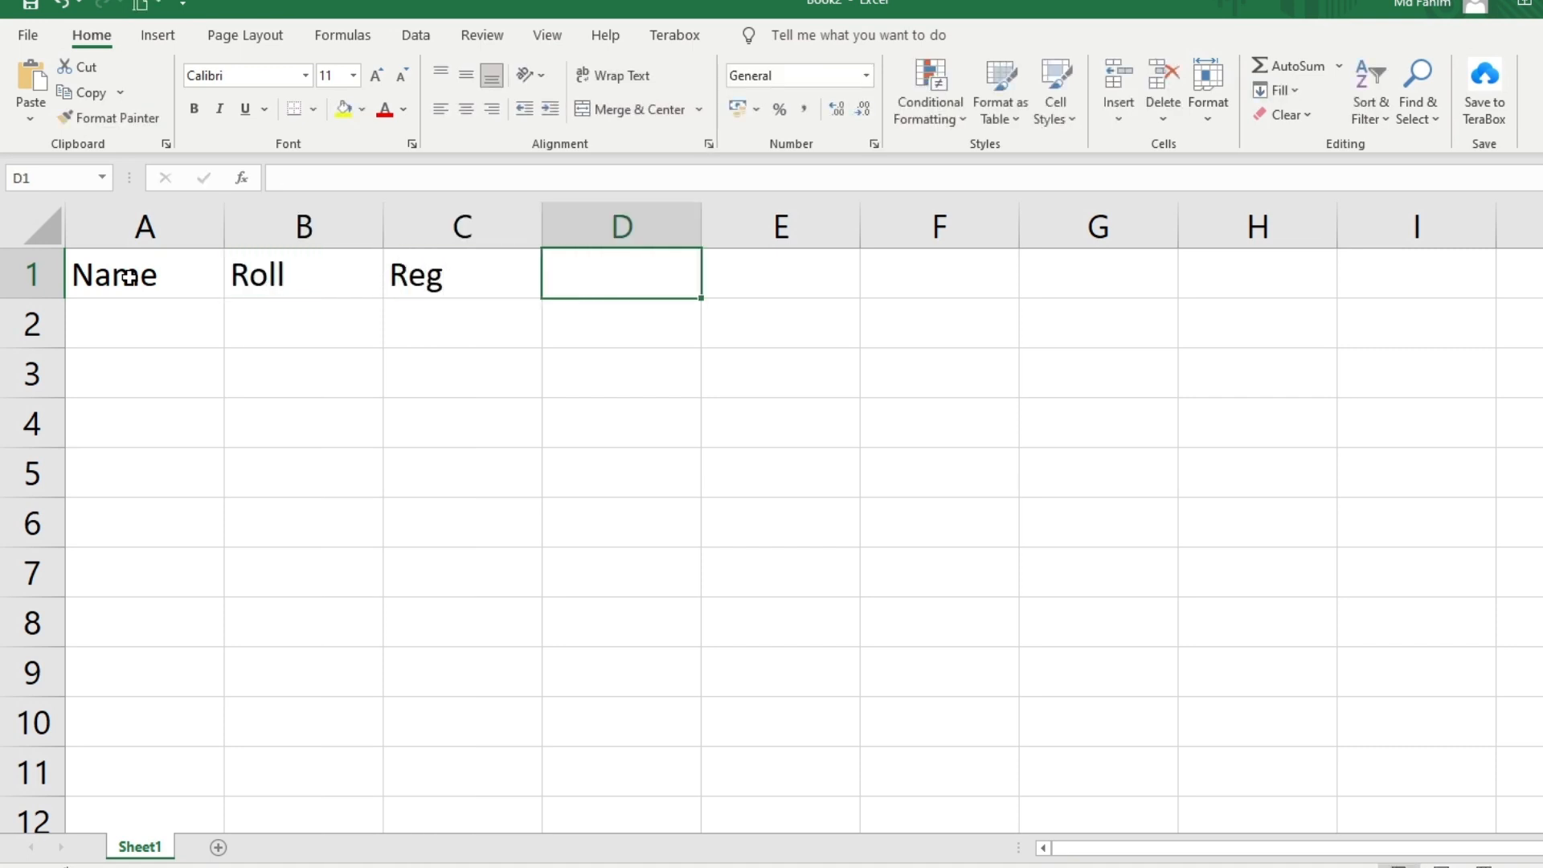
pyautogui.write('Bangla')
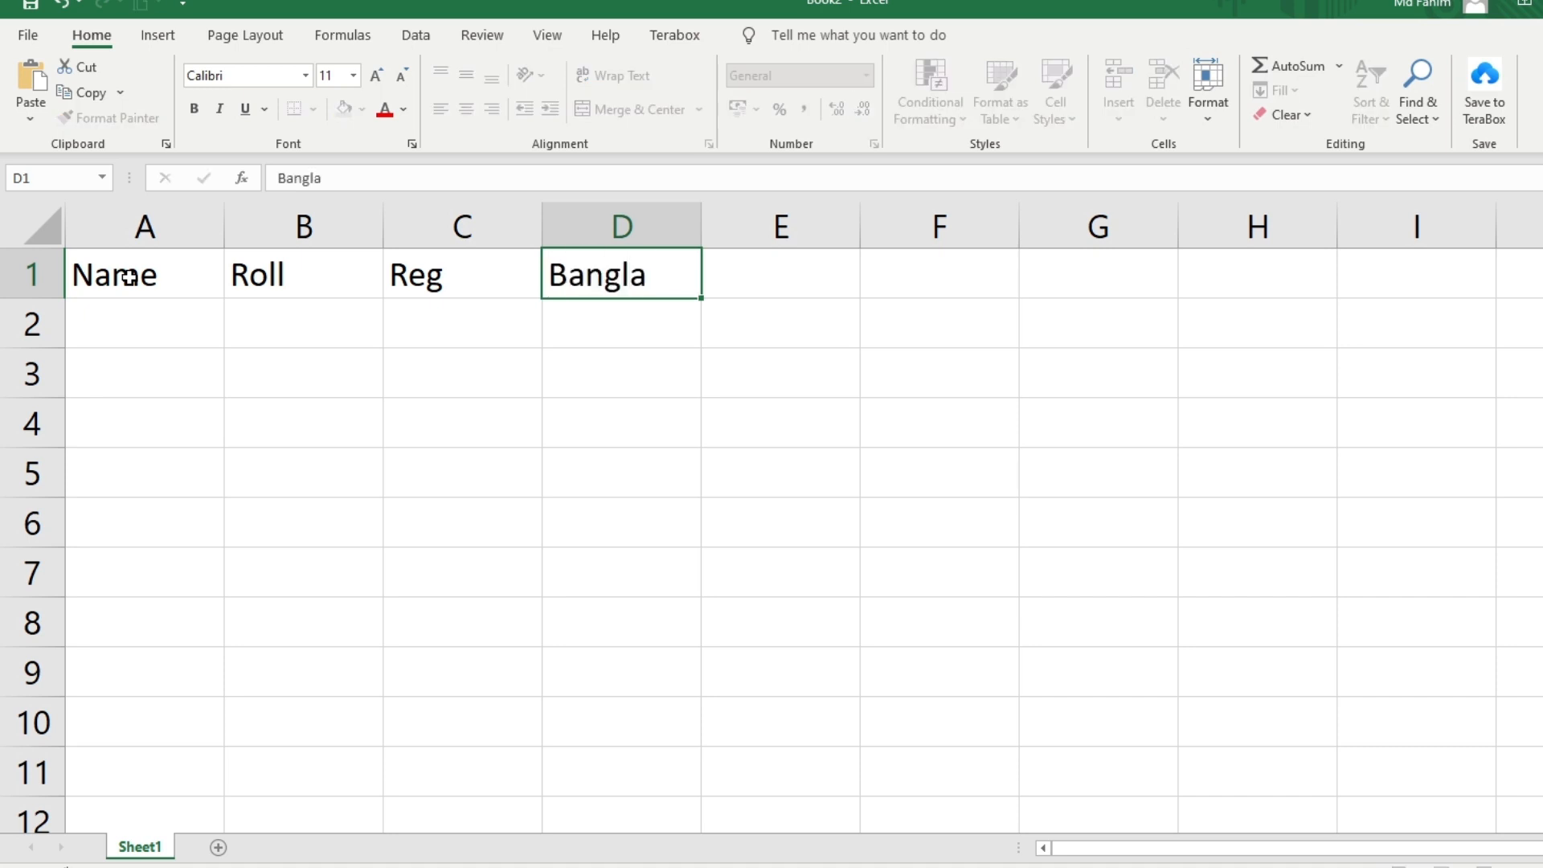
pyautogui.press('Tab')
pyautogui.write('Bangl')
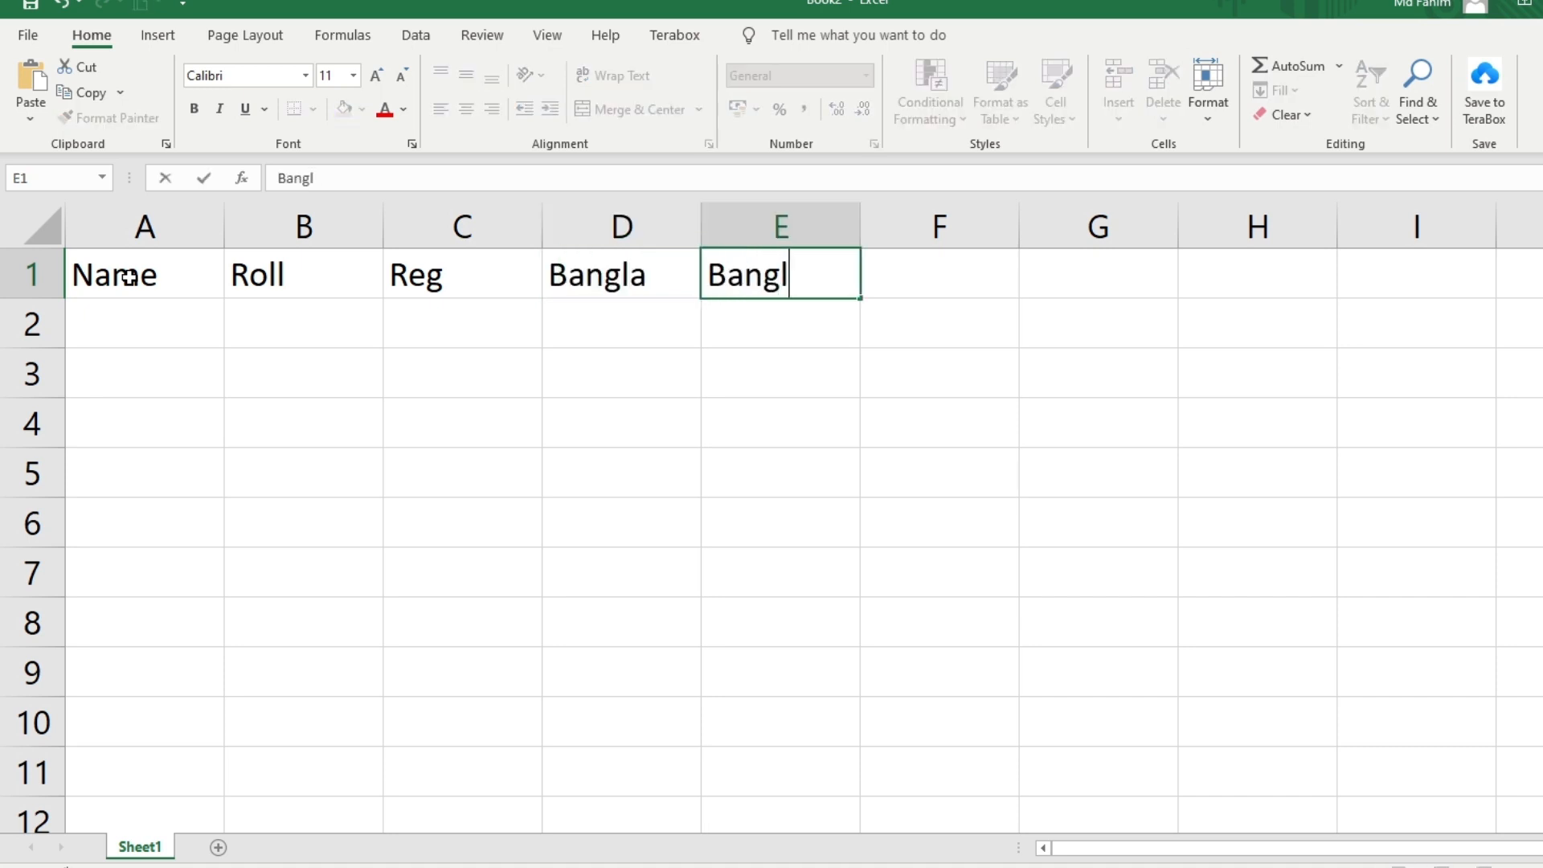
pyautogui.write('a GP')
pyautogui.press('Tab')
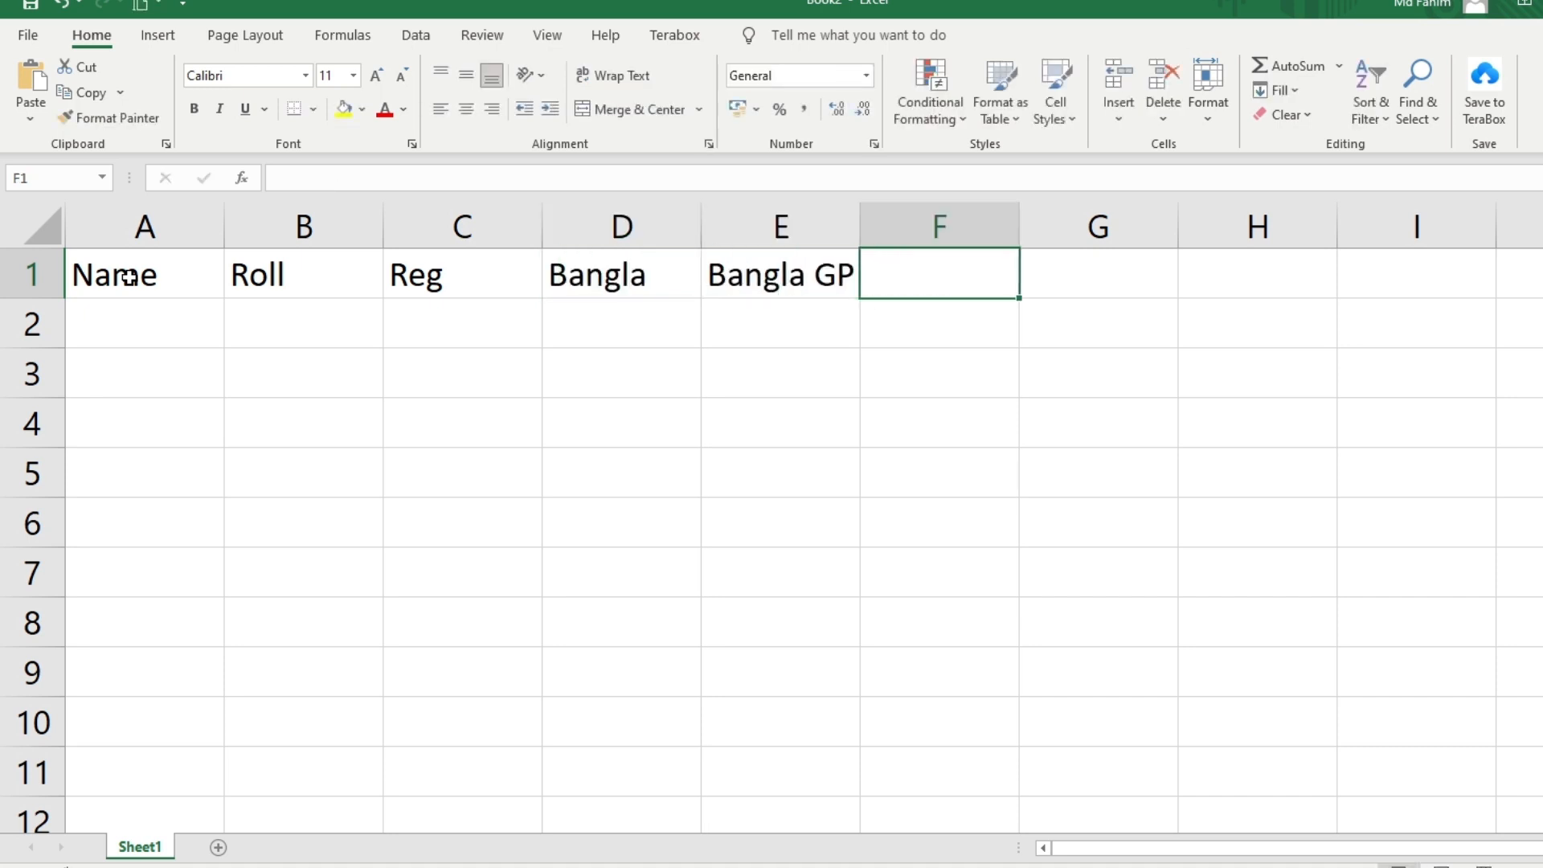
# Enter the headings English, English GP, Math, Math GP, Total and GPA in F1:K1
pyautogui.write('Englidh')
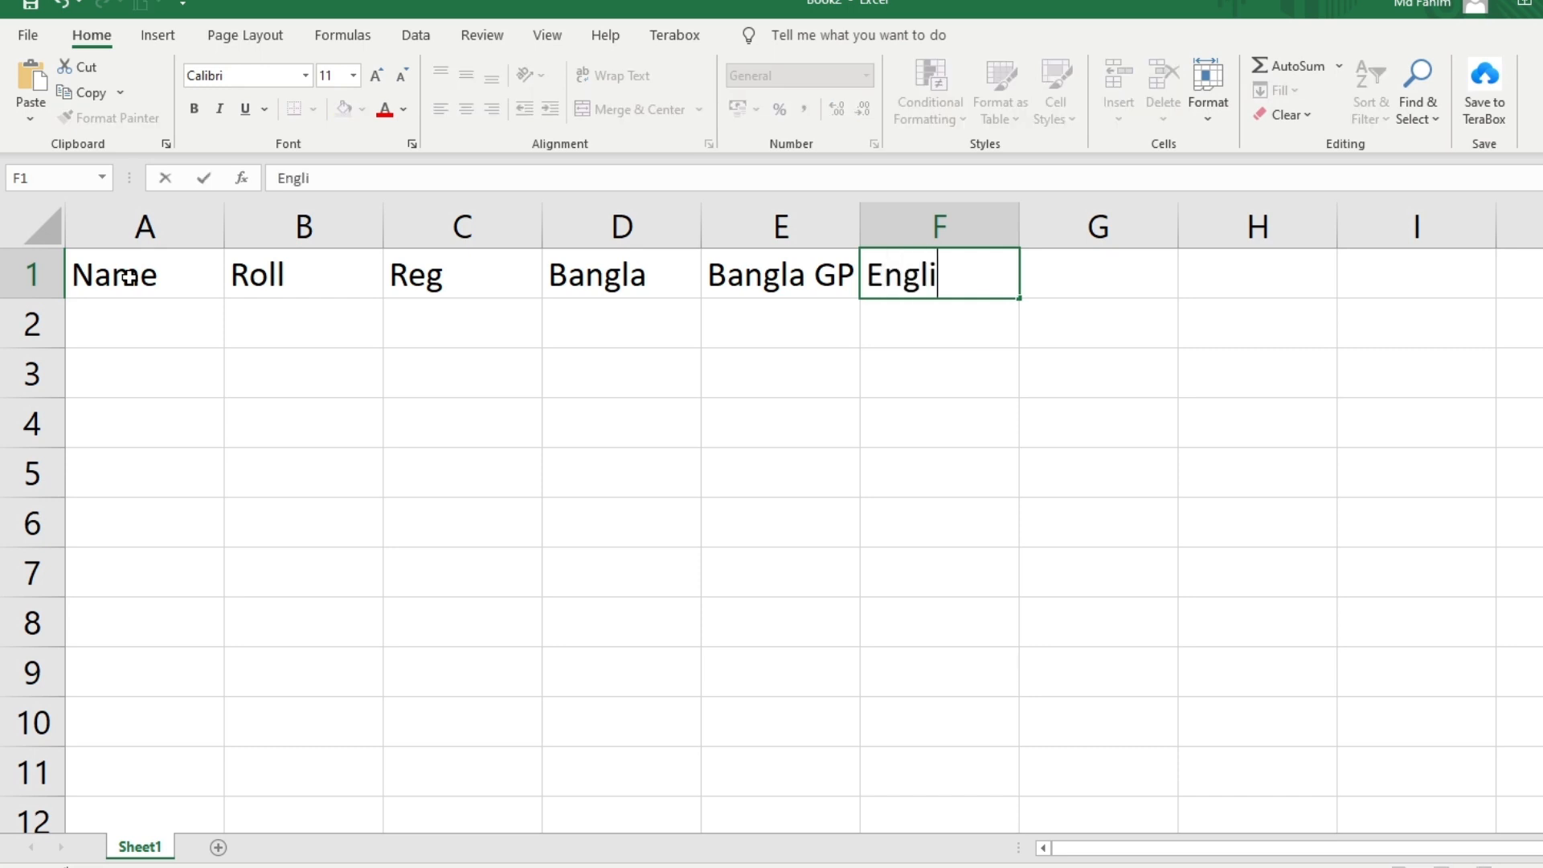
pyautogui.press('BackSpace')
pyautogui.press('BackSpace')
pyautogui.write('sh')
pyautogui.press('Tab')
pyautogui.write('Engl')
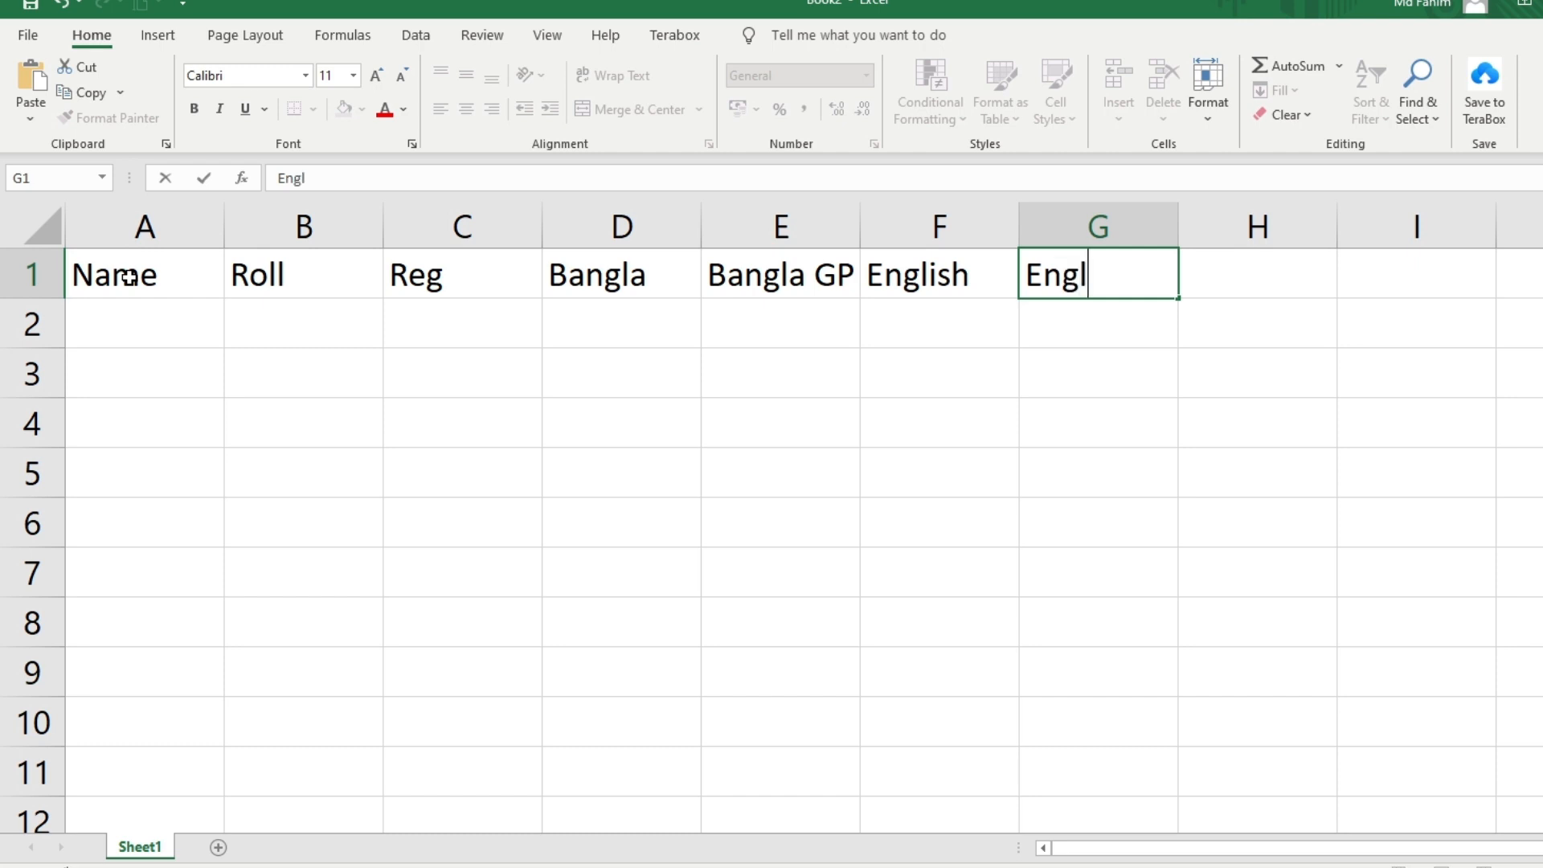
pyautogui.write('ish GP')
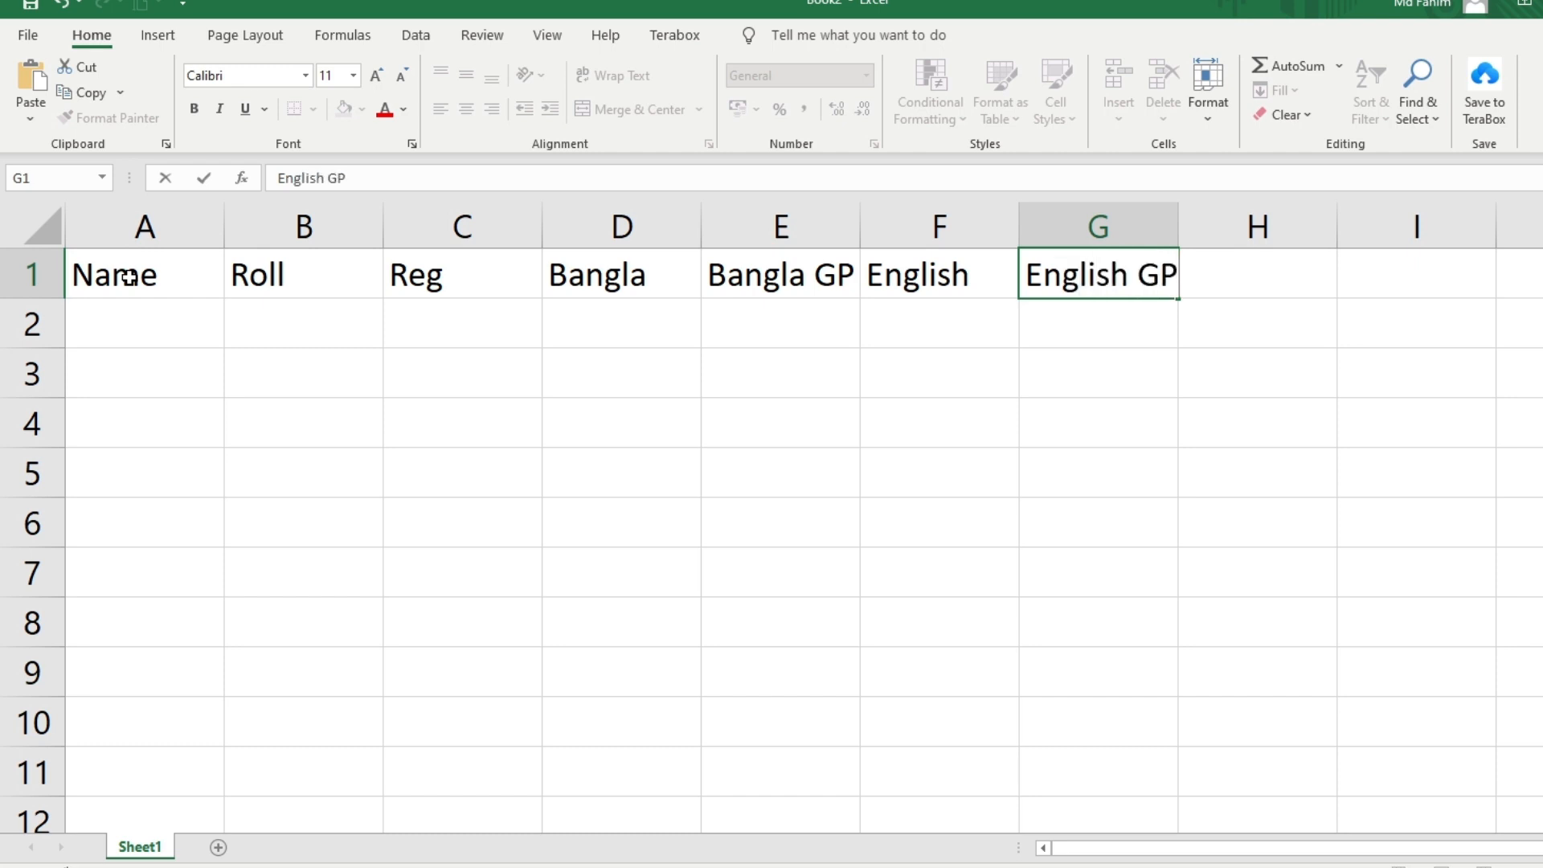
pyautogui.press('Tab')
pyautogui.write('Math')
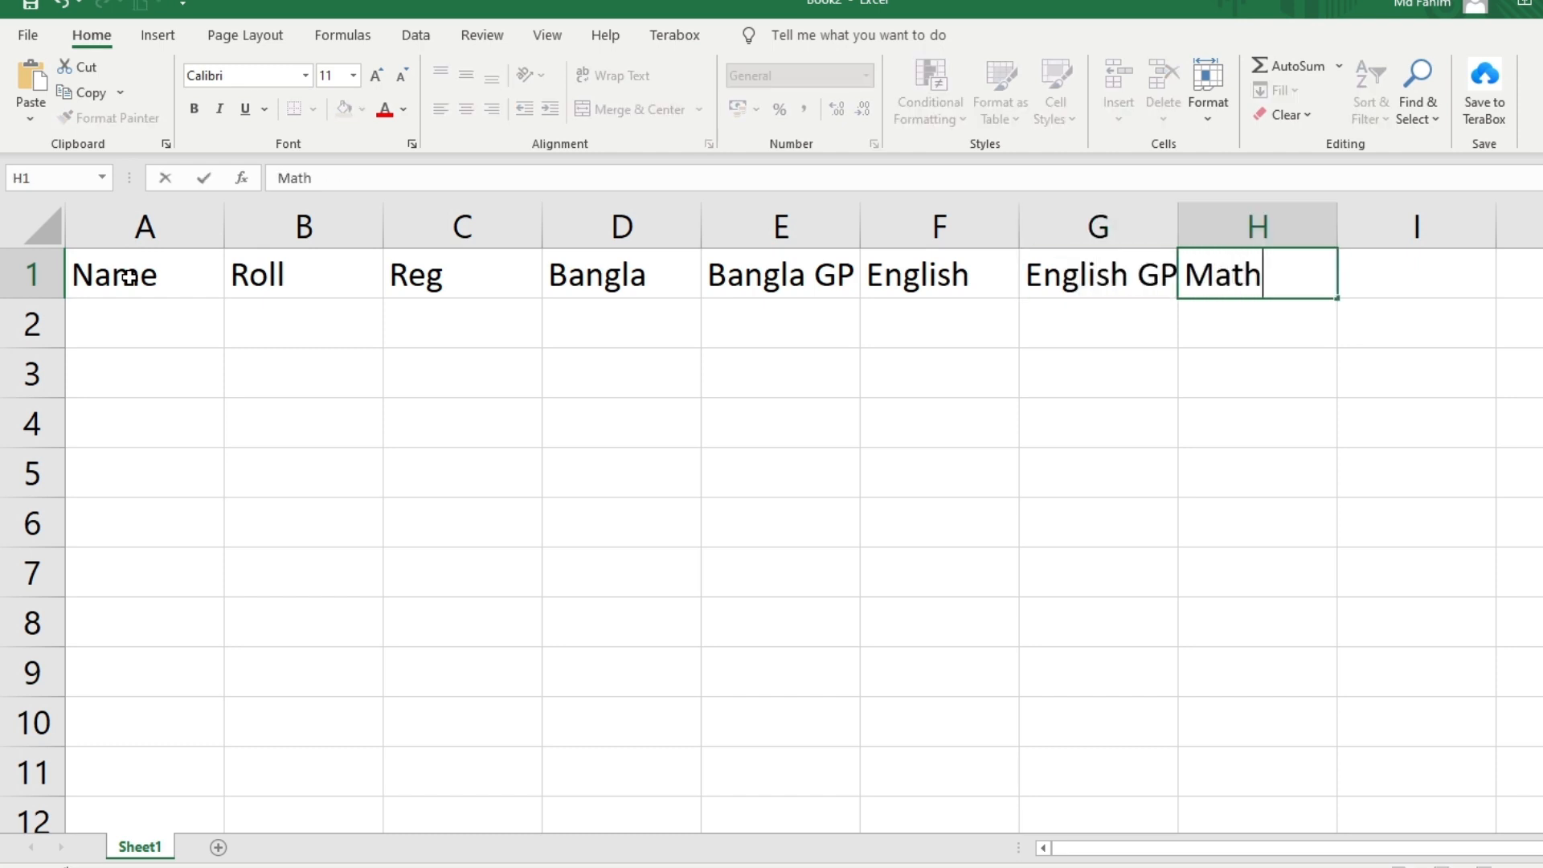
pyautogui.press('Tab')
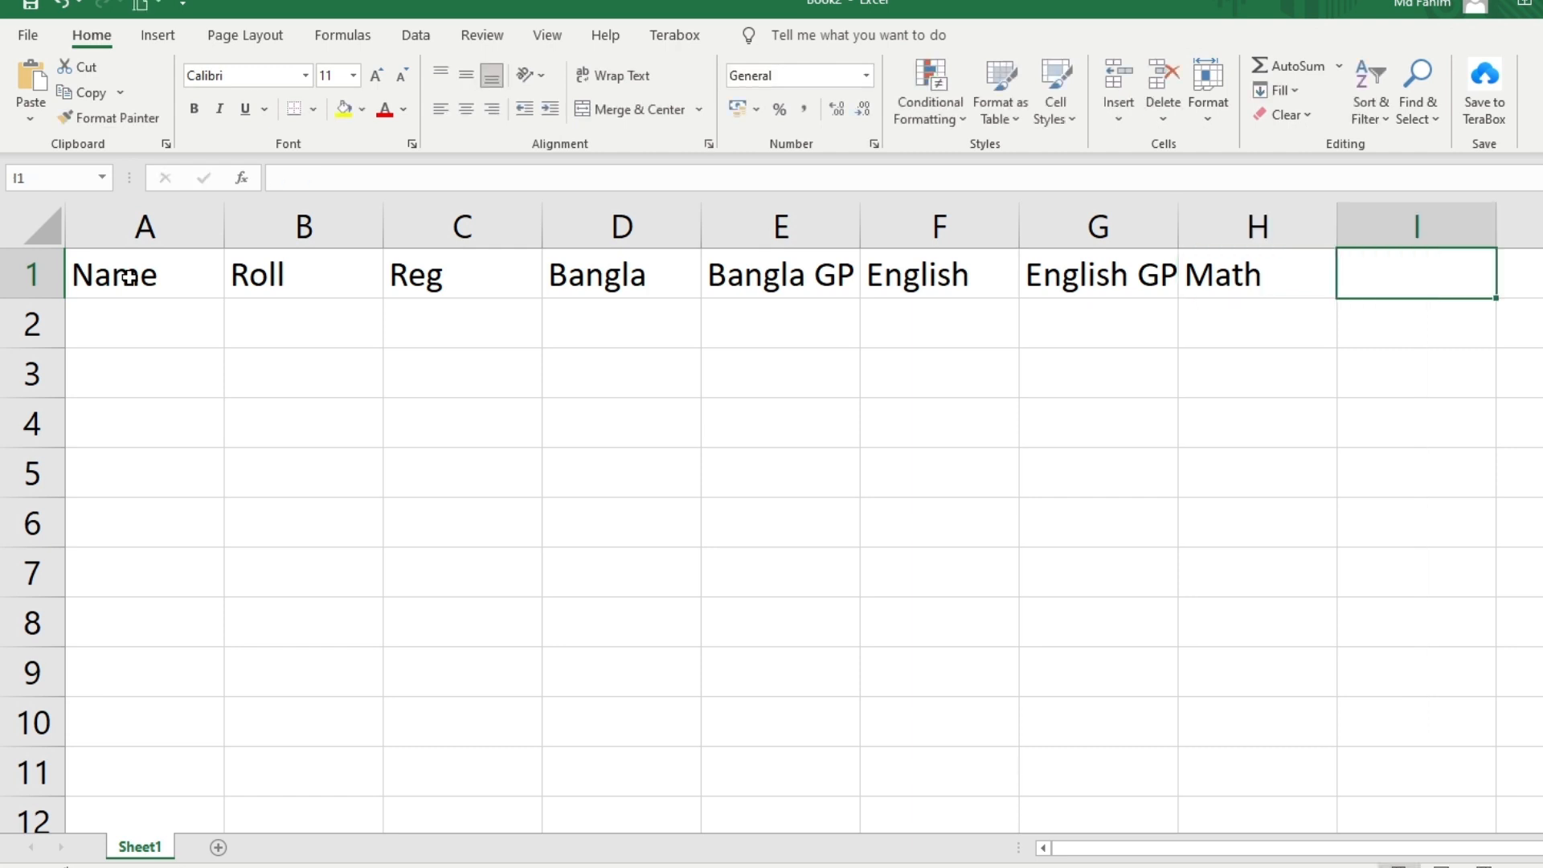
pyautogui.write('Math G')
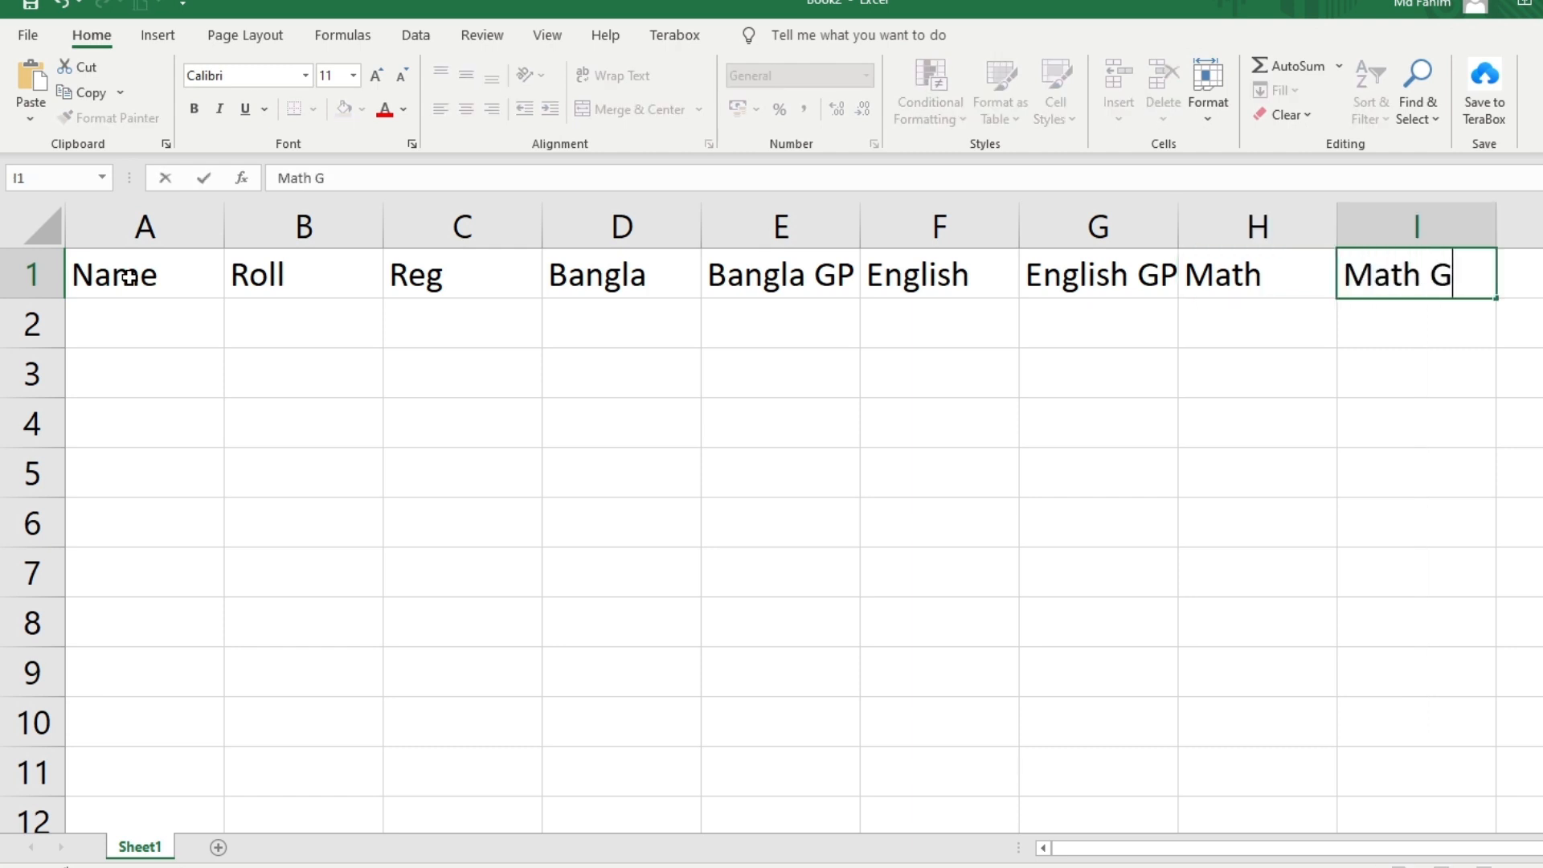
pyautogui.write('P')
pyautogui.press('Tab')
pyautogui.write('To')
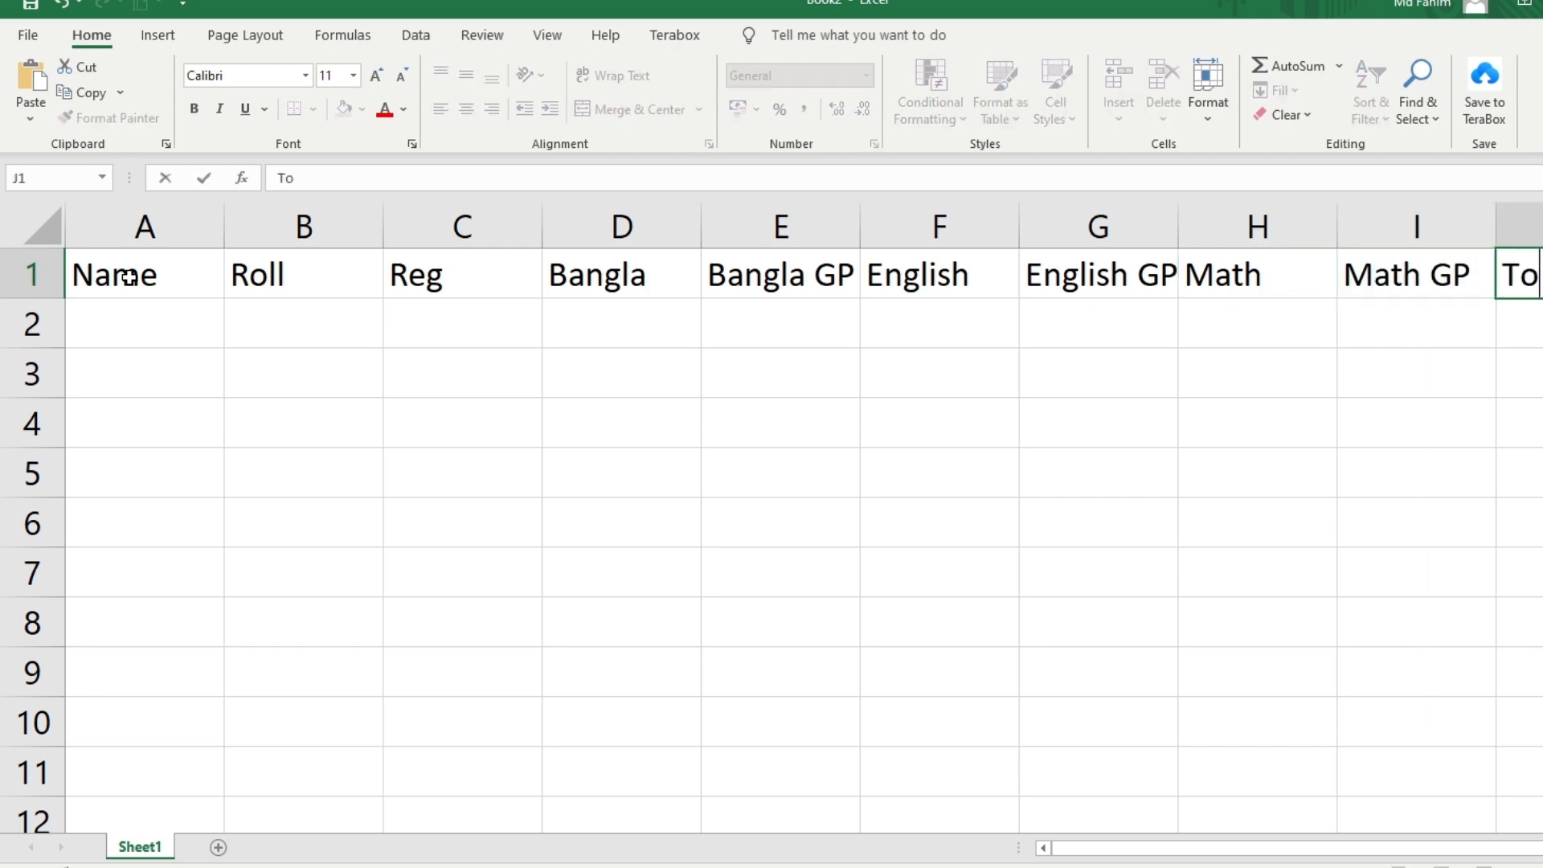
pyautogui.press('Tab')
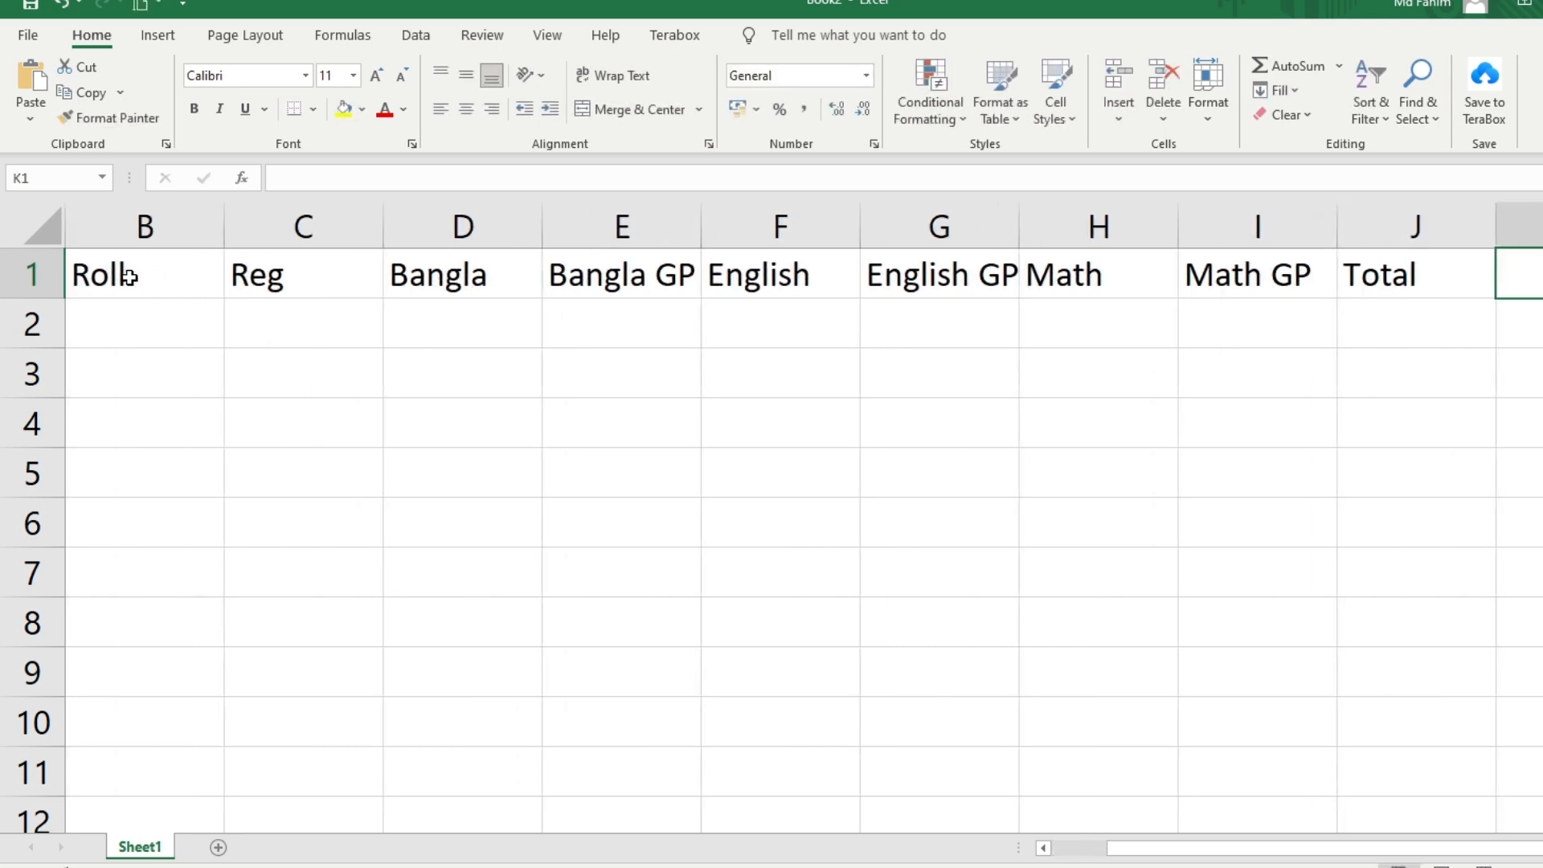
pyautogui.write('GPA')
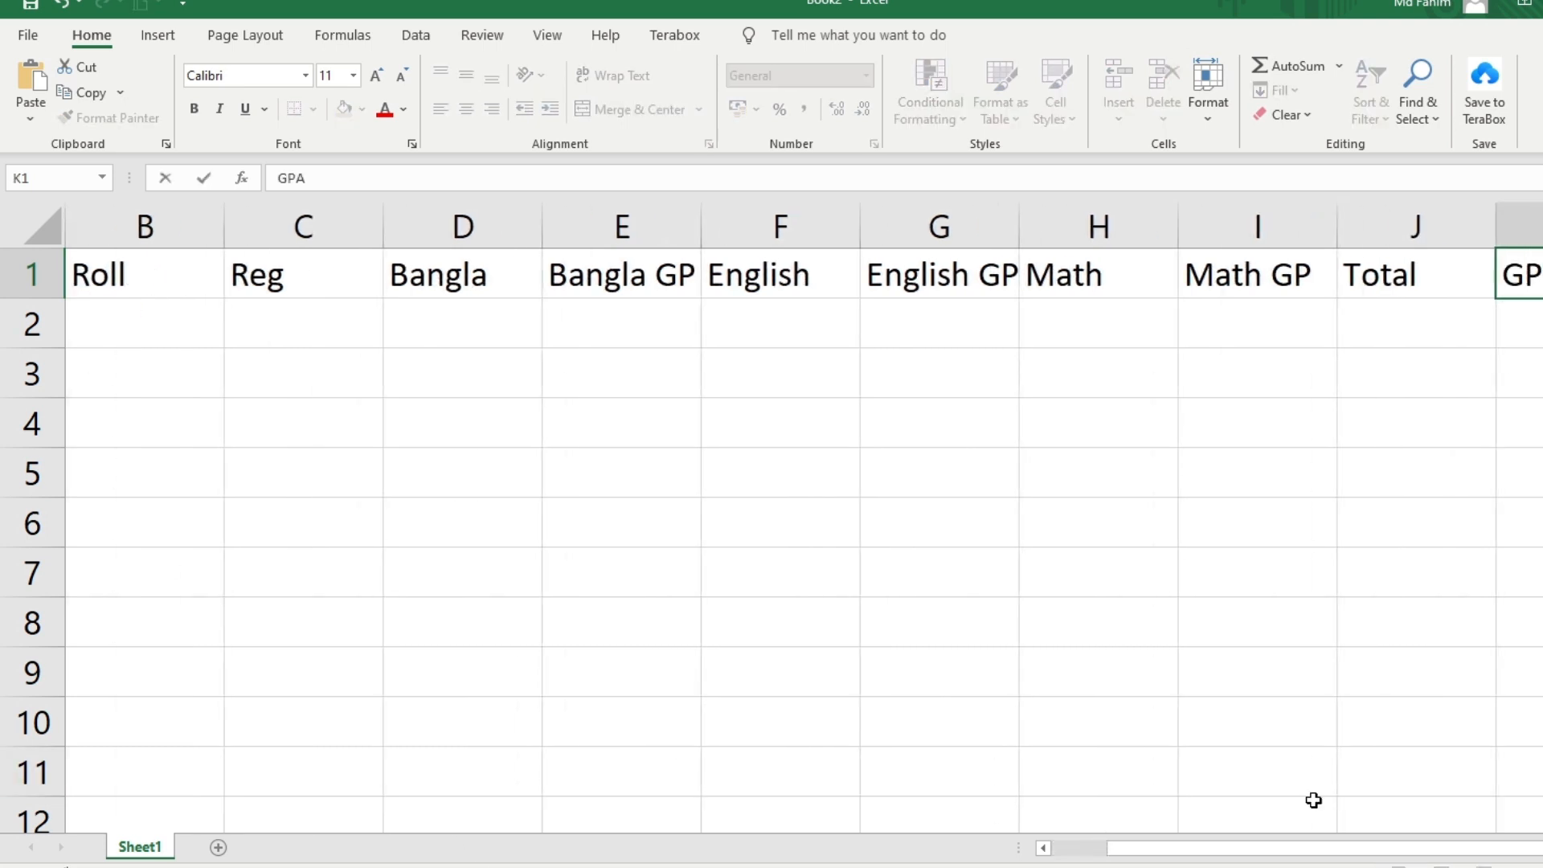
pyautogui.moveTo(1313, 848); pyautogui.dragTo(1258, 848)
pyautogui.click(115, 333)
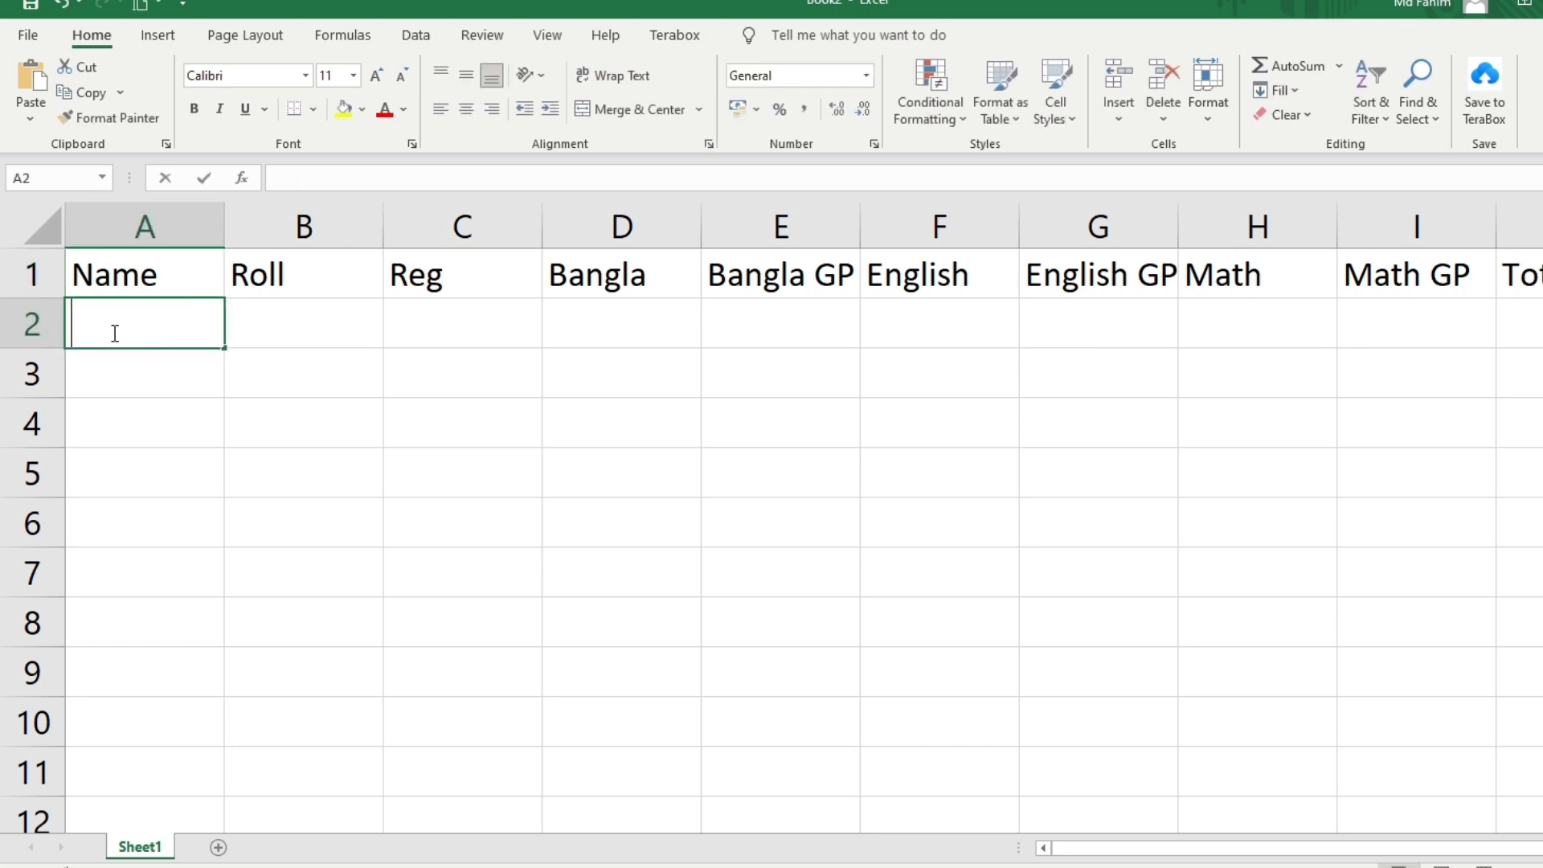
# Enter the first six student names down column A, in A2:A7
pyautogui.doubleClick(115, 334)
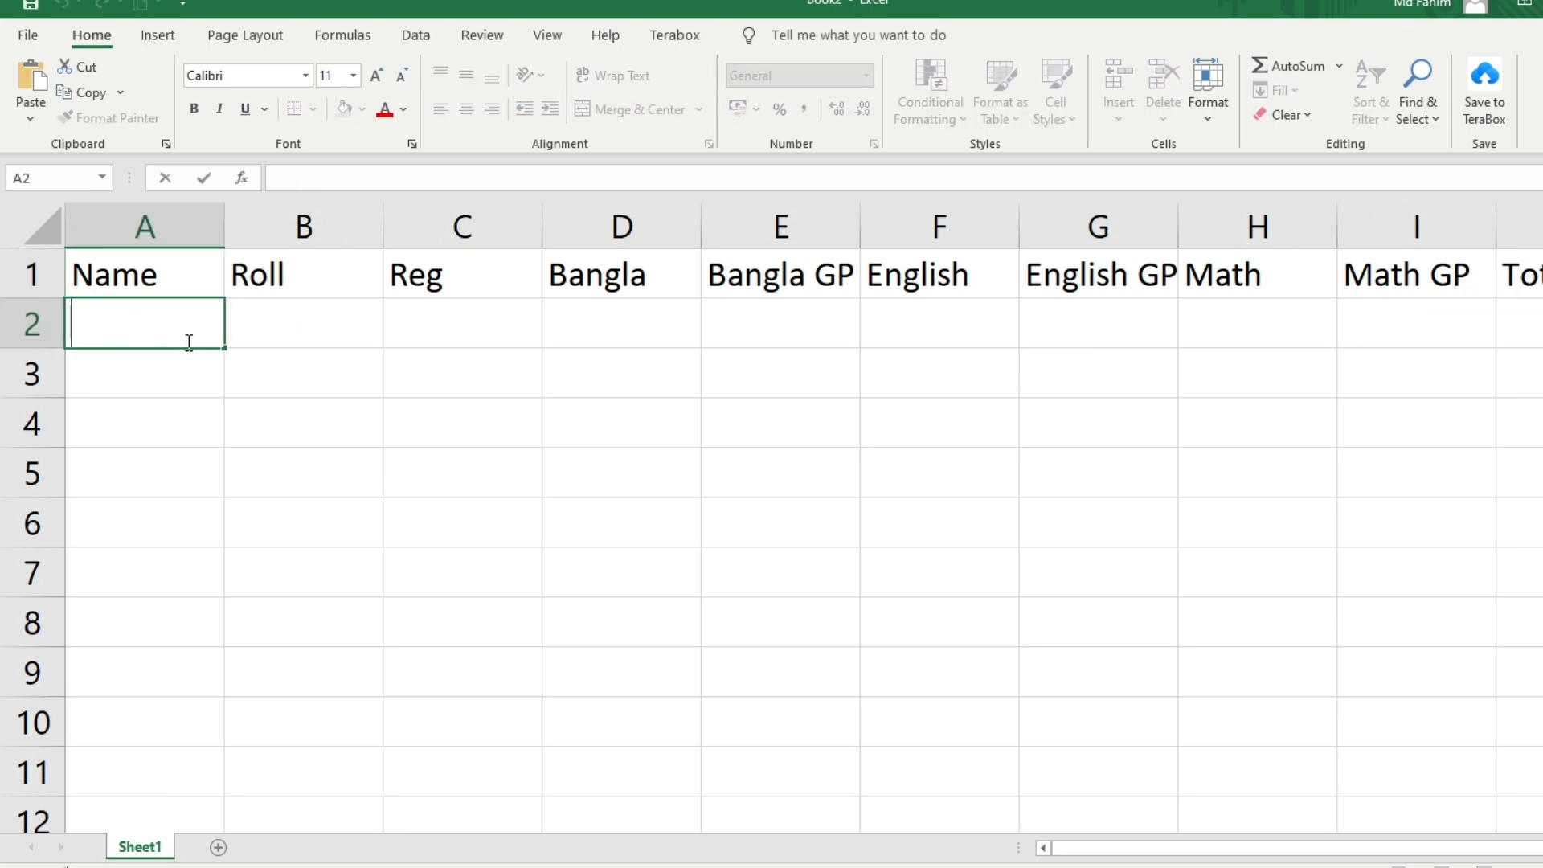
pyautogui.write('Fahim')
pyautogui.press('Return')
pyautogui.write('Rejaul')
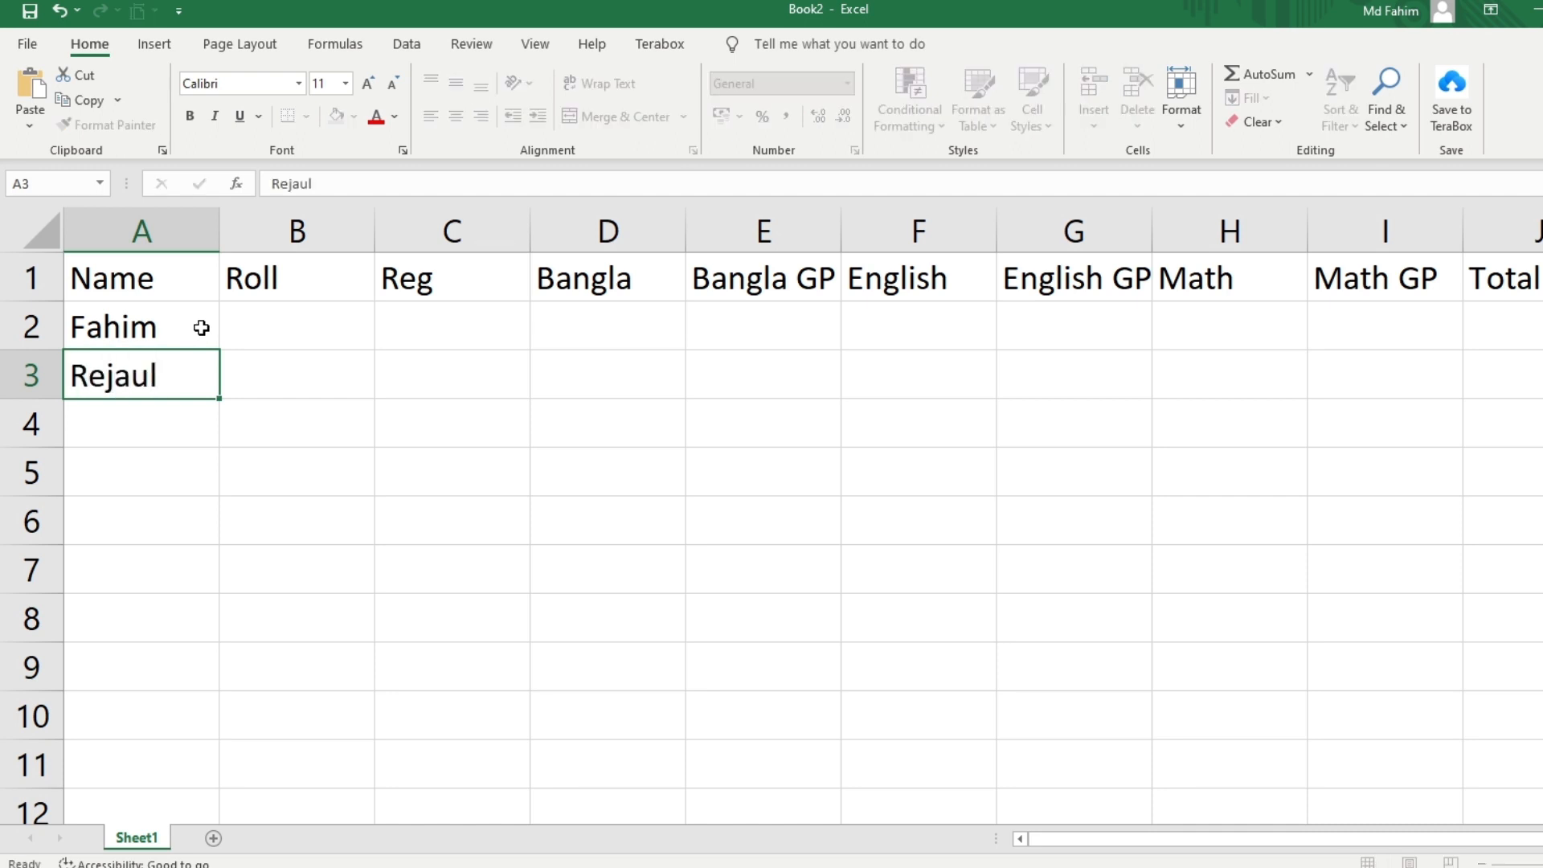
pyautogui.press('Return')
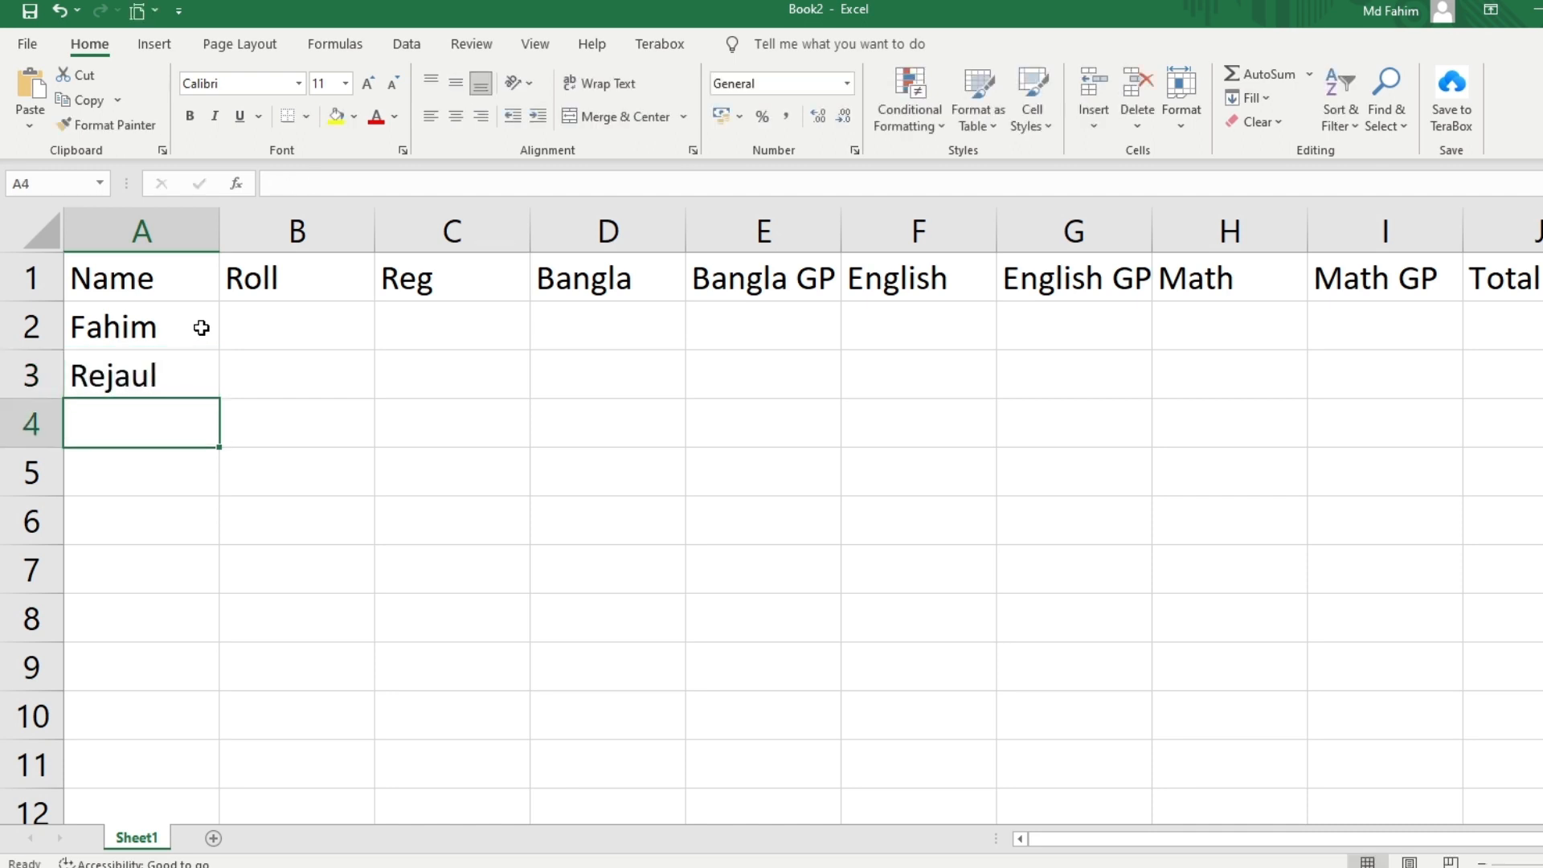
pyautogui.write('Math')
pyautogui.press('BackSpace')
pyautogui.press('BackSpace')
pyautogui.press('BackSpace')
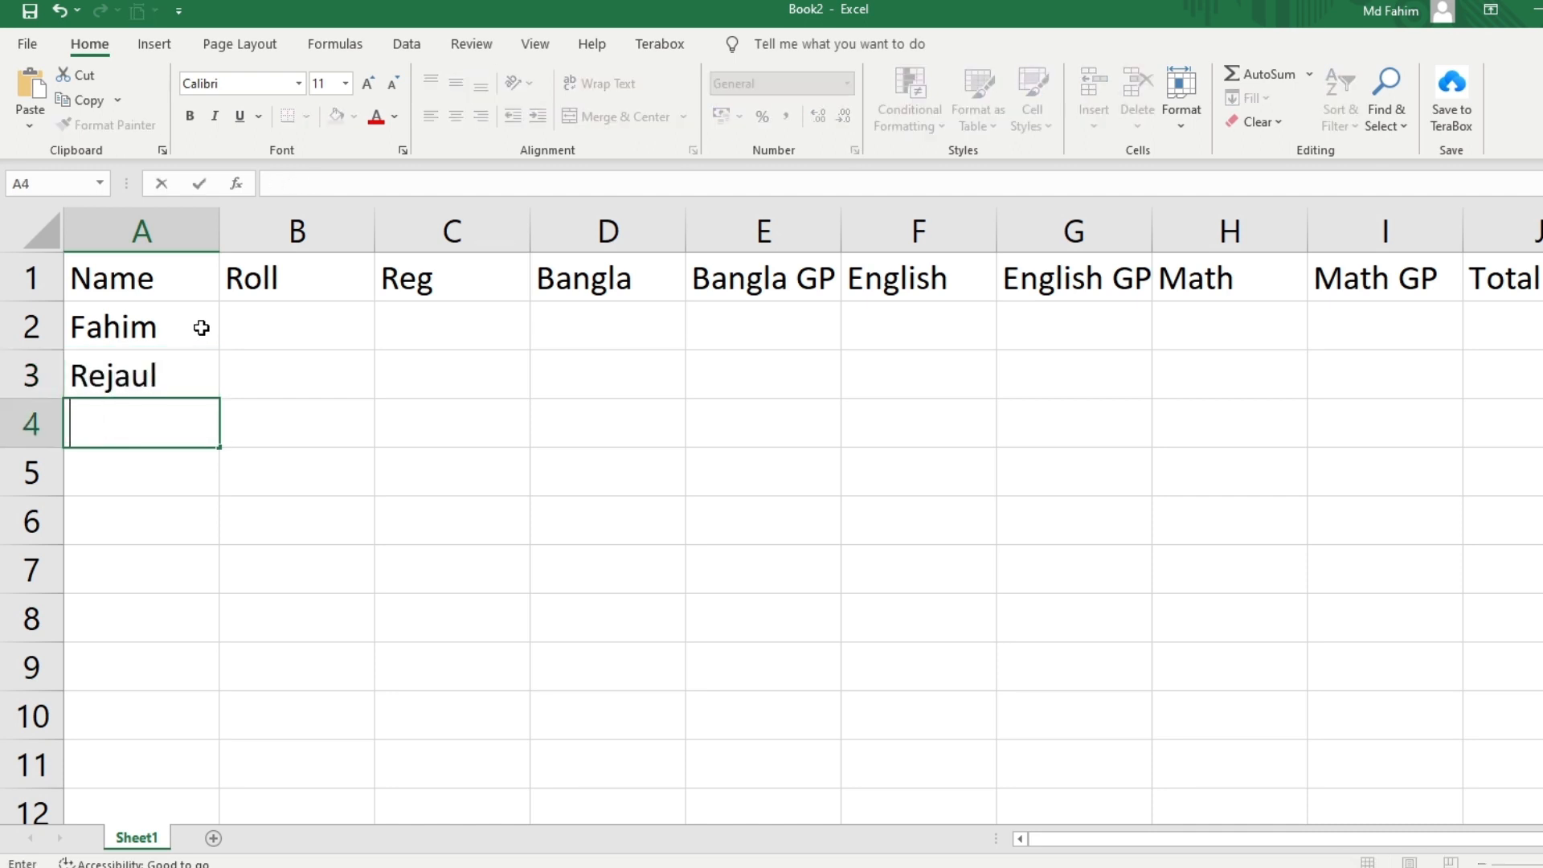
pyautogui.write('ASi')
pyautogui.press('BackSpace')
pyautogui.write('sif')
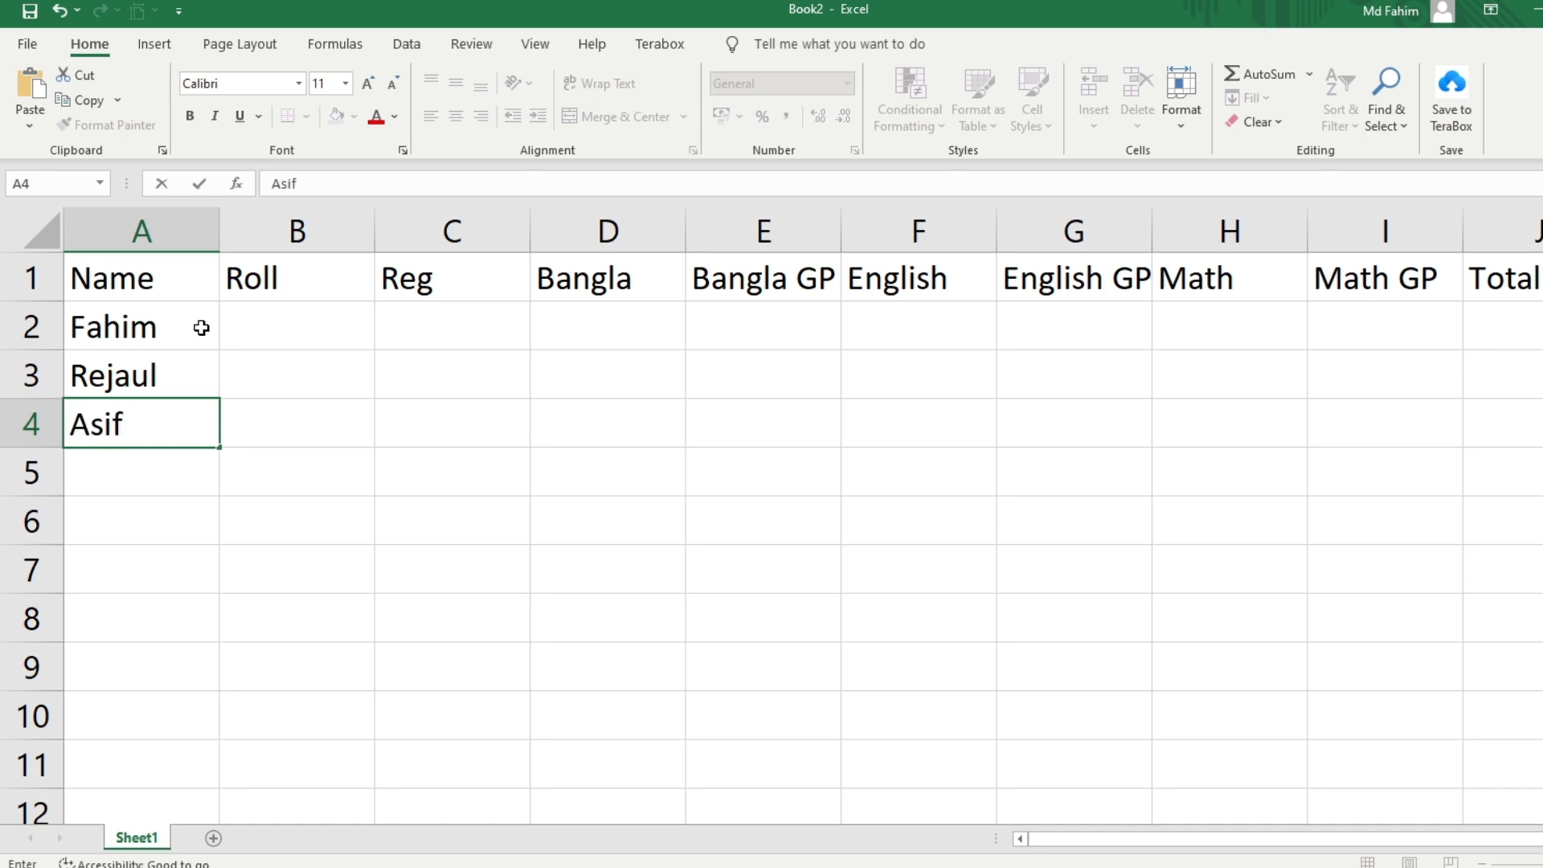
pyautogui.press('Return')
pyautogui.write('Shakil')
pyautogui.press('Return')
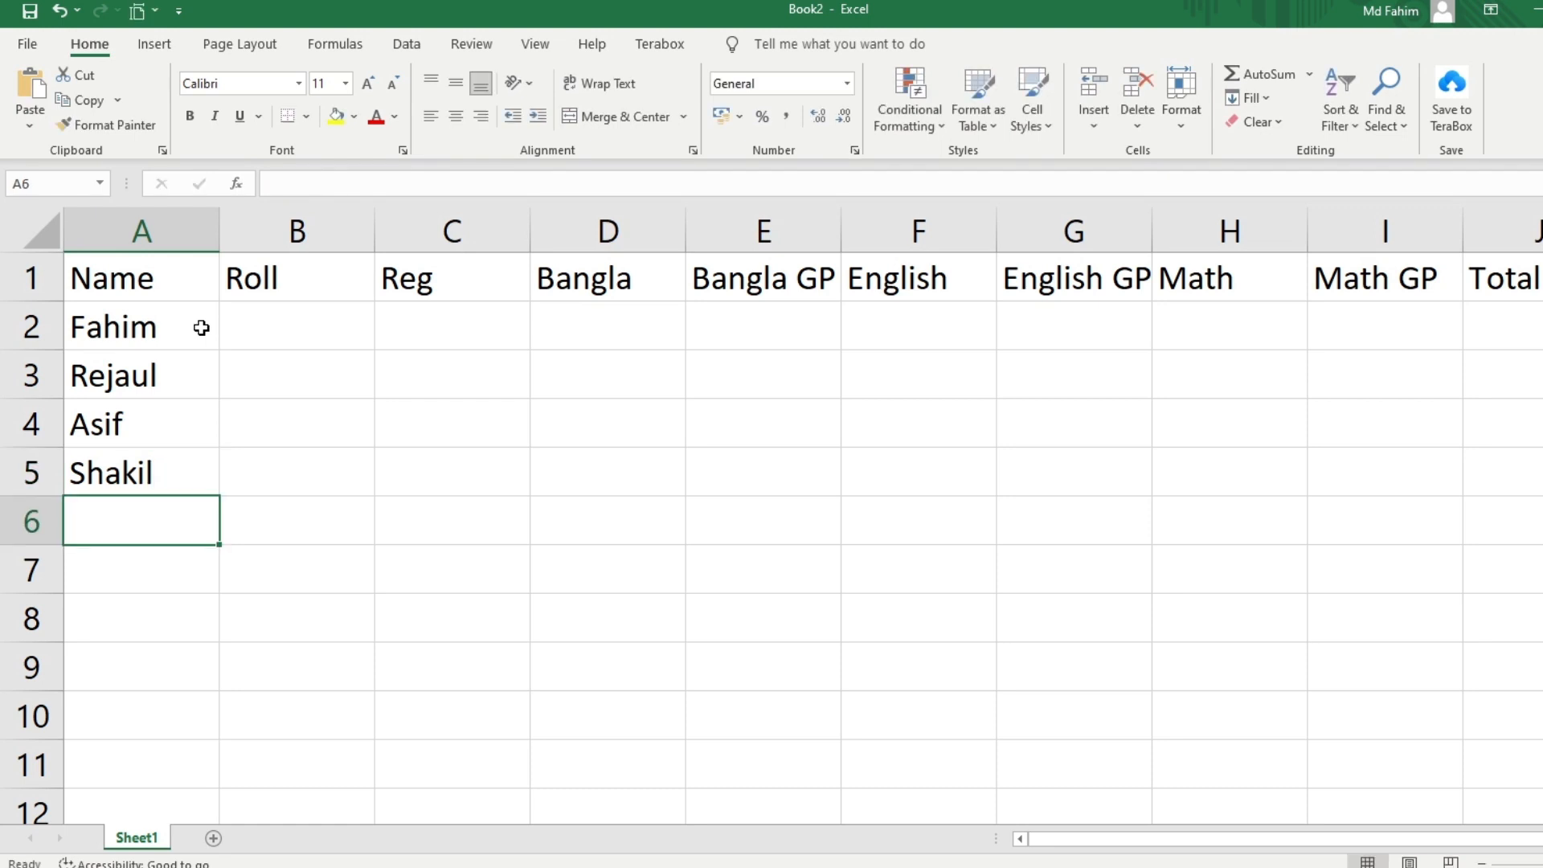
pyautogui.write('Milon')
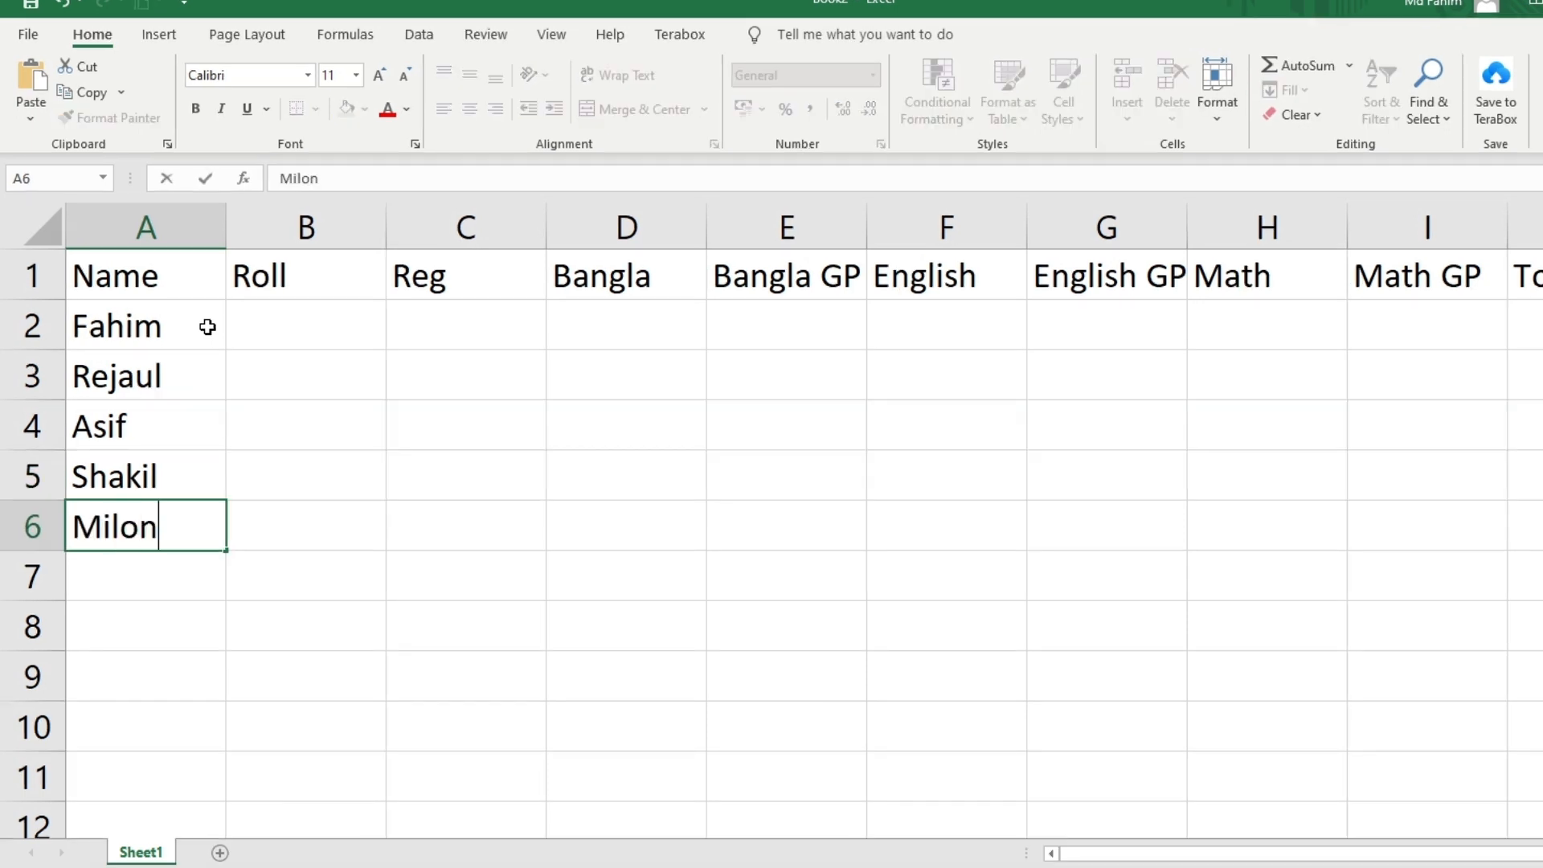
pyautogui.press('Return')
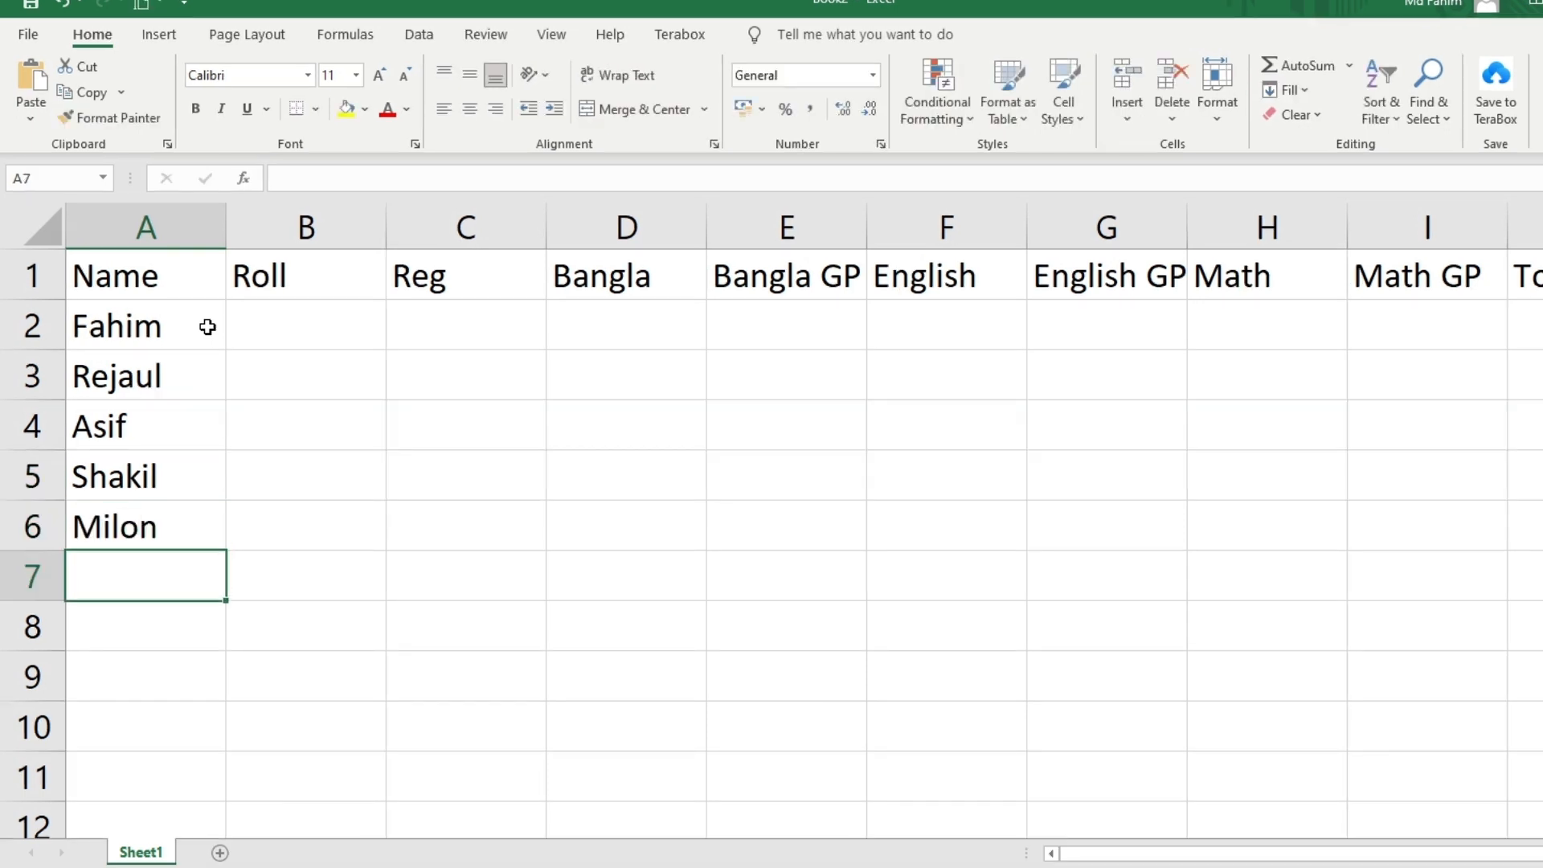
pyautogui.write('Tamim')
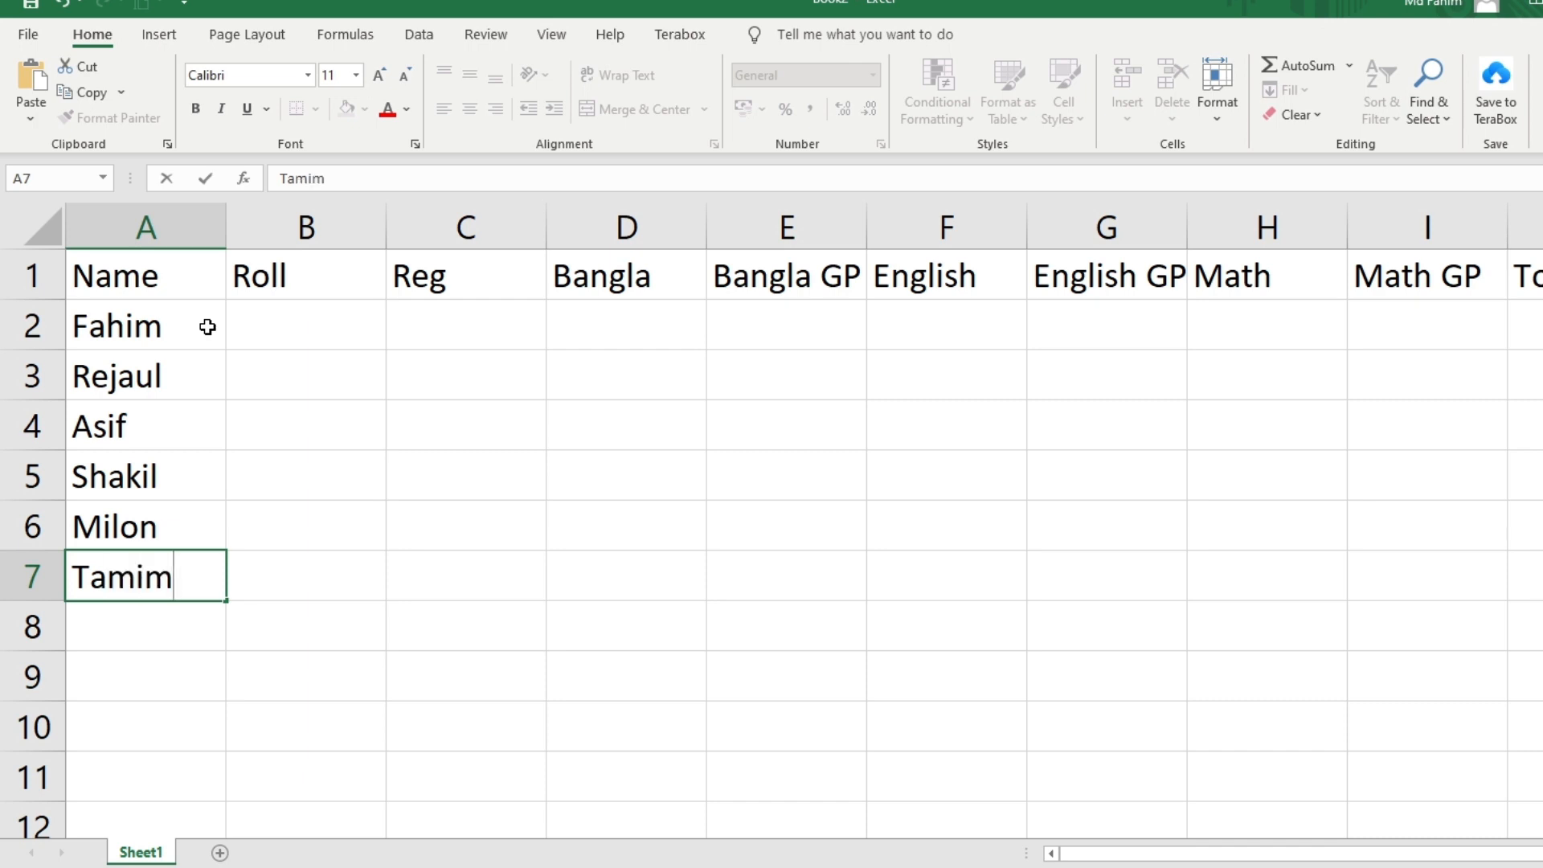
pyautogui.press('Return')
# Enter the remaining four student names in A8:A11
pyautogui.write('Tushar')
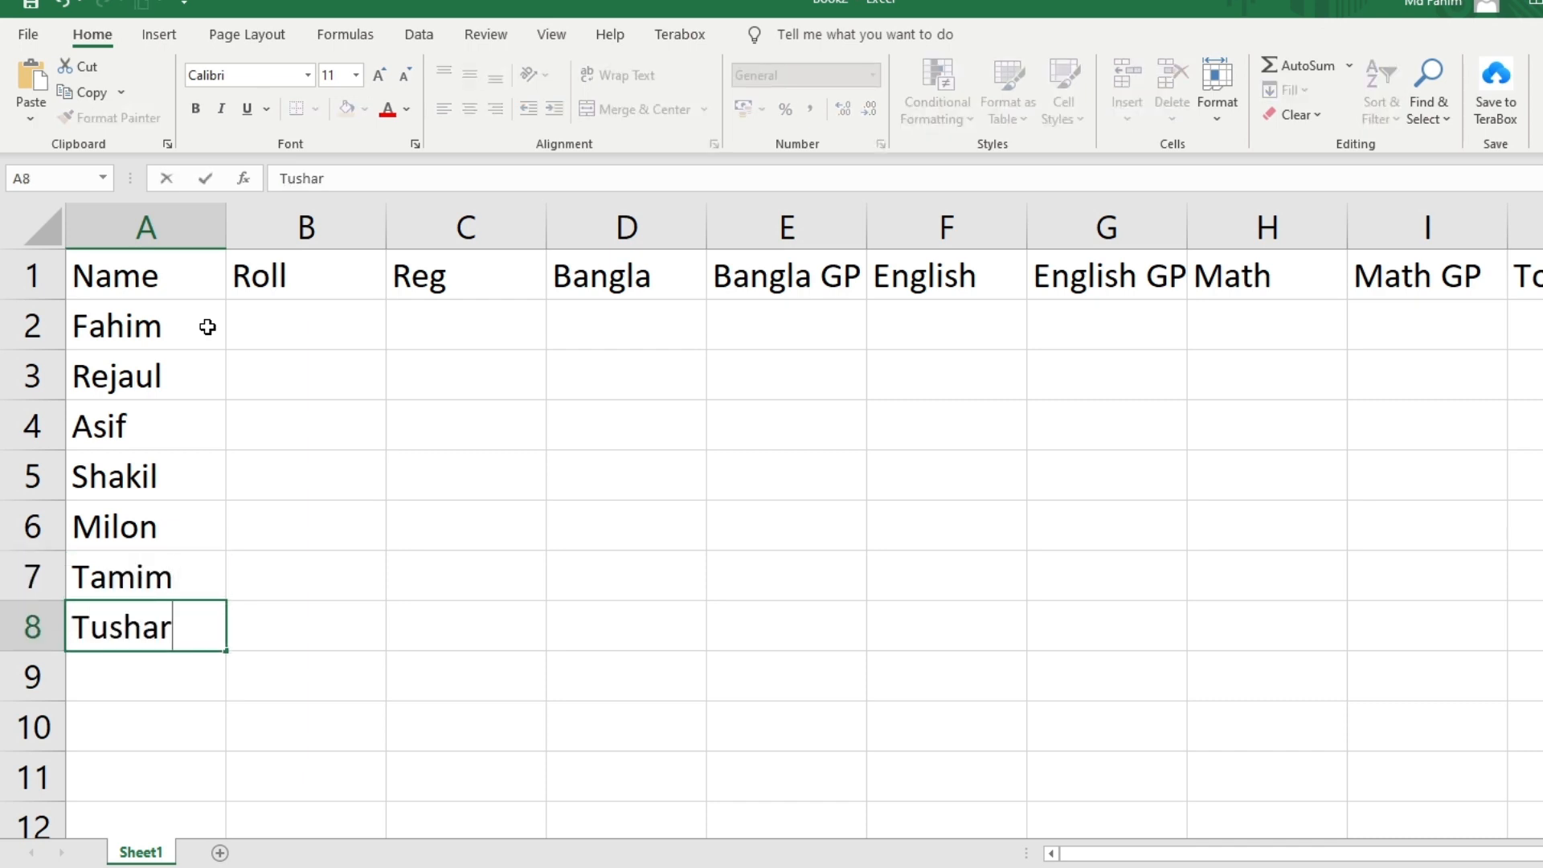
pyautogui.press('Return')
pyautogui.write('Himel')
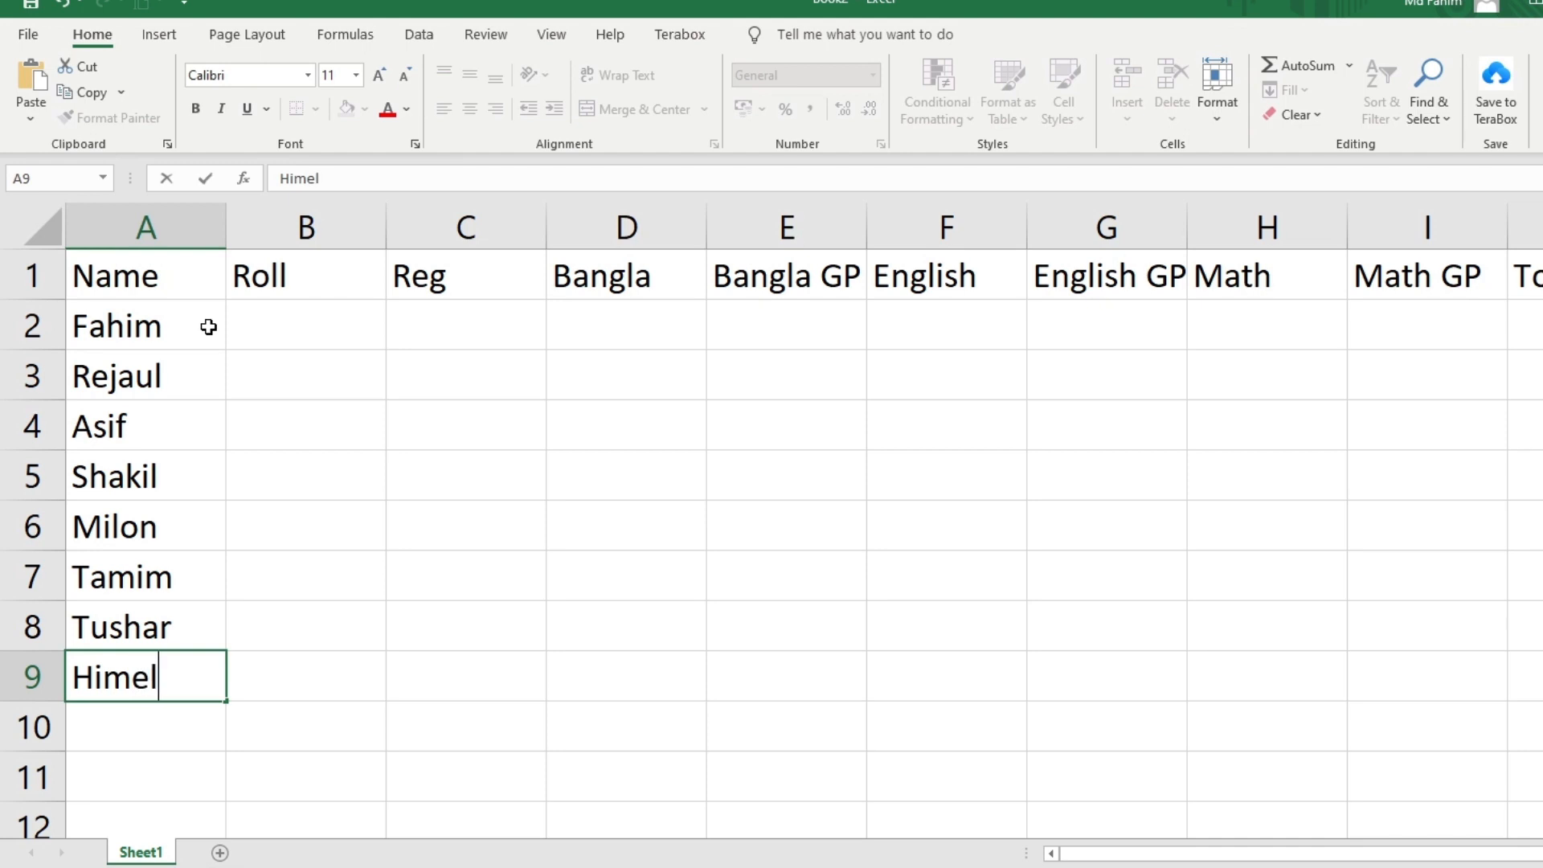
pyautogui.press('Return')
pyautogui.write('Tuhin')
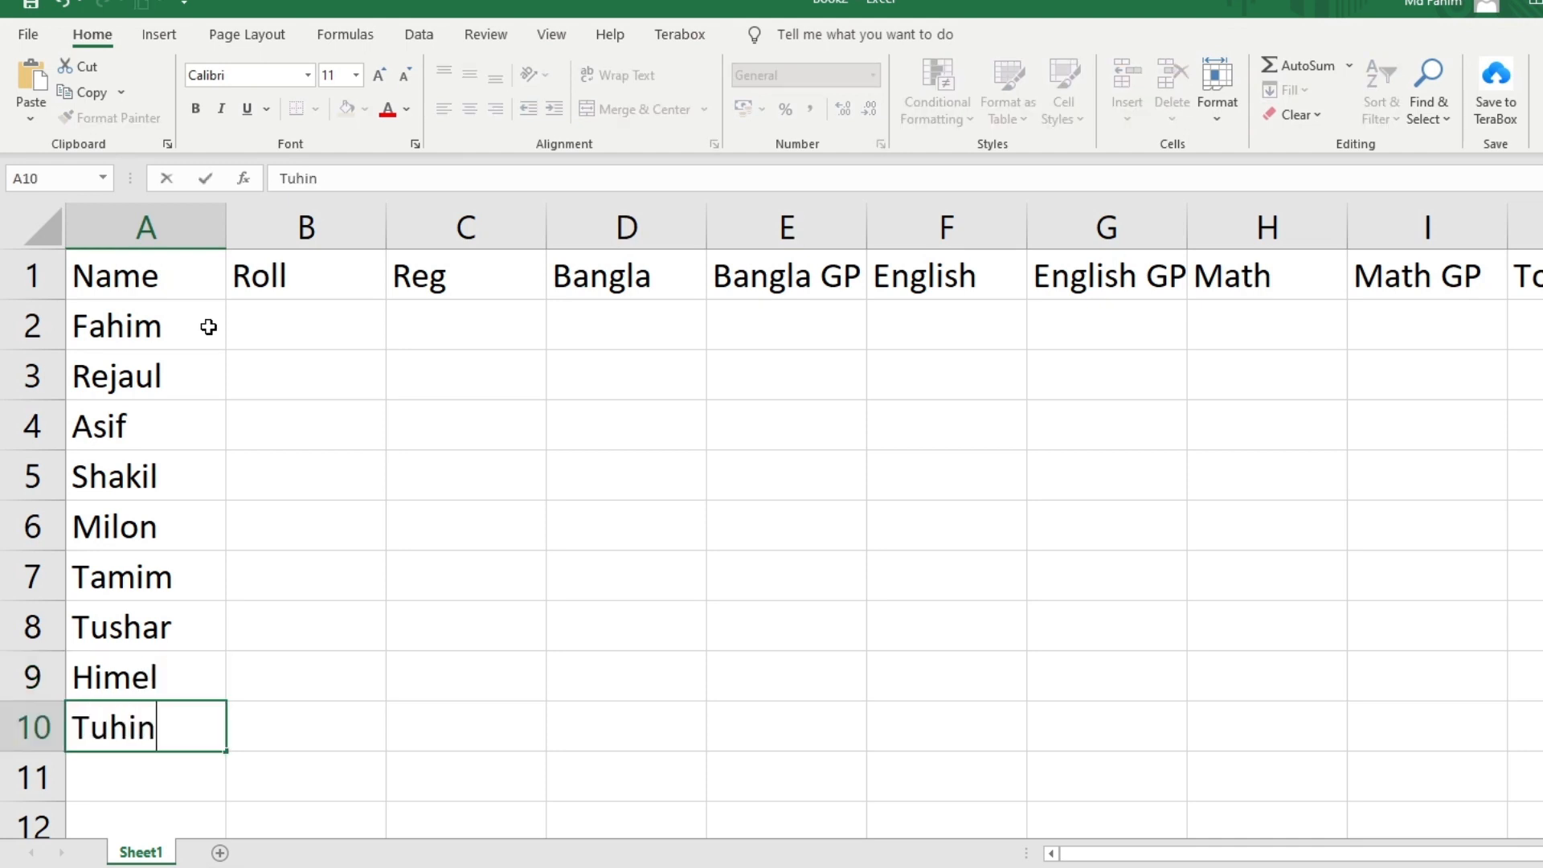
pyautogui.press('Return')
pyautogui.write('Na')
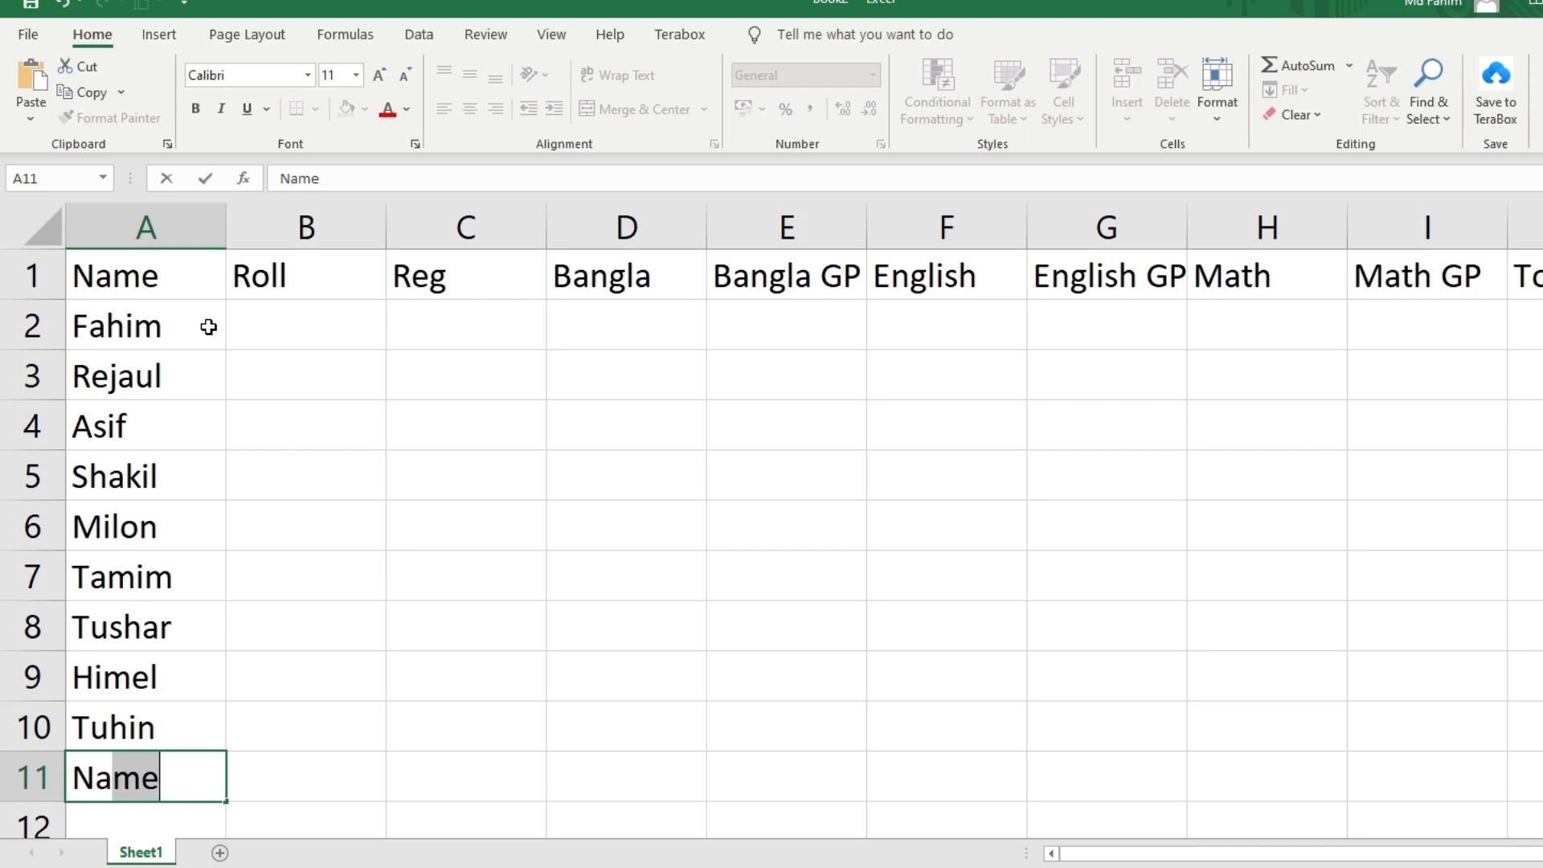
pyautogui.write('su')
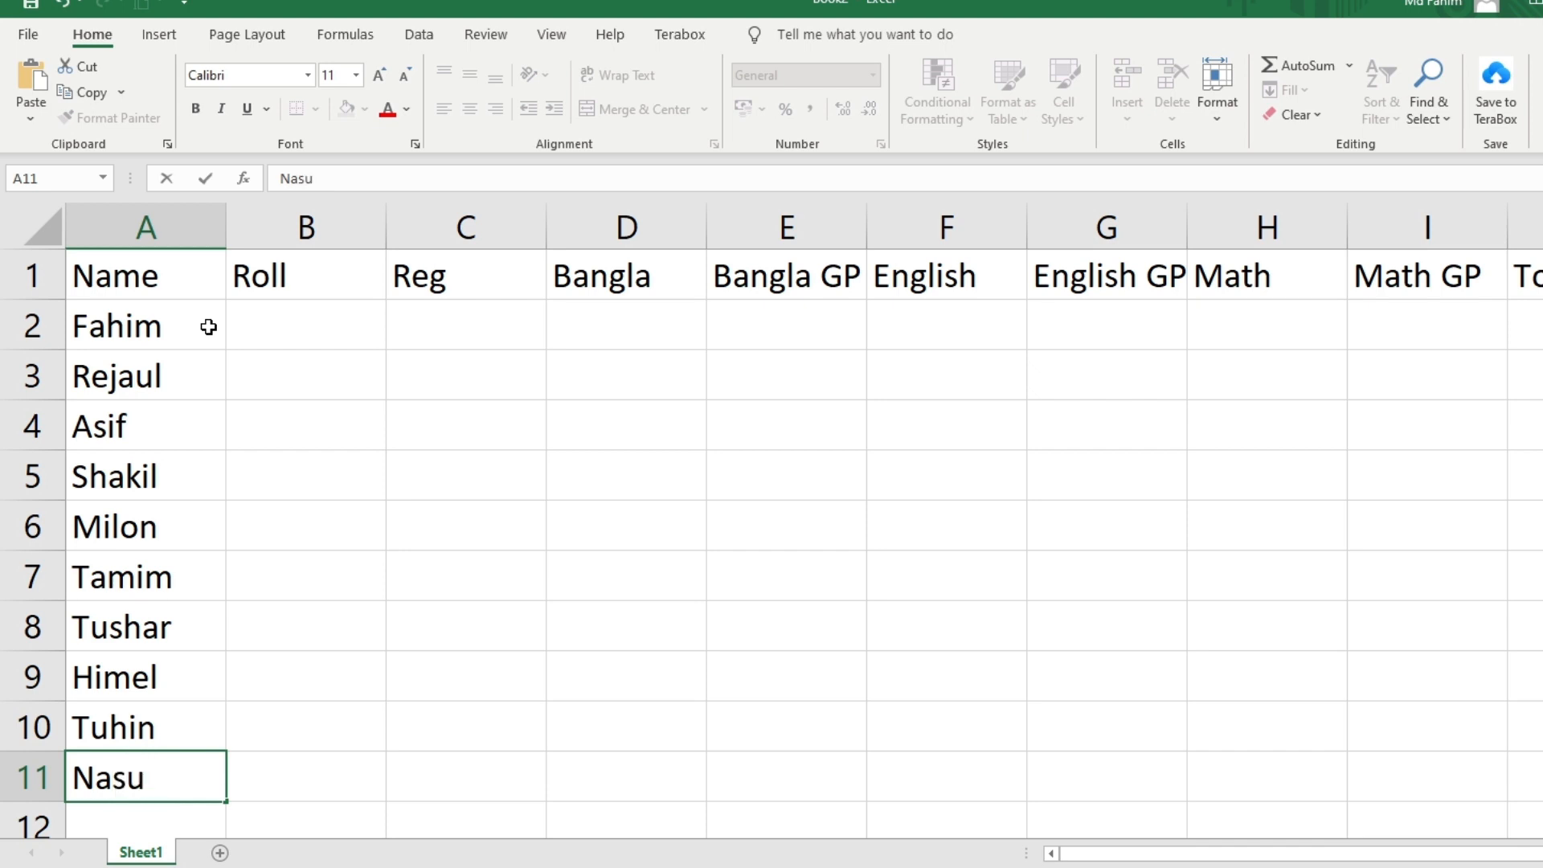
pyautogui.write('m')
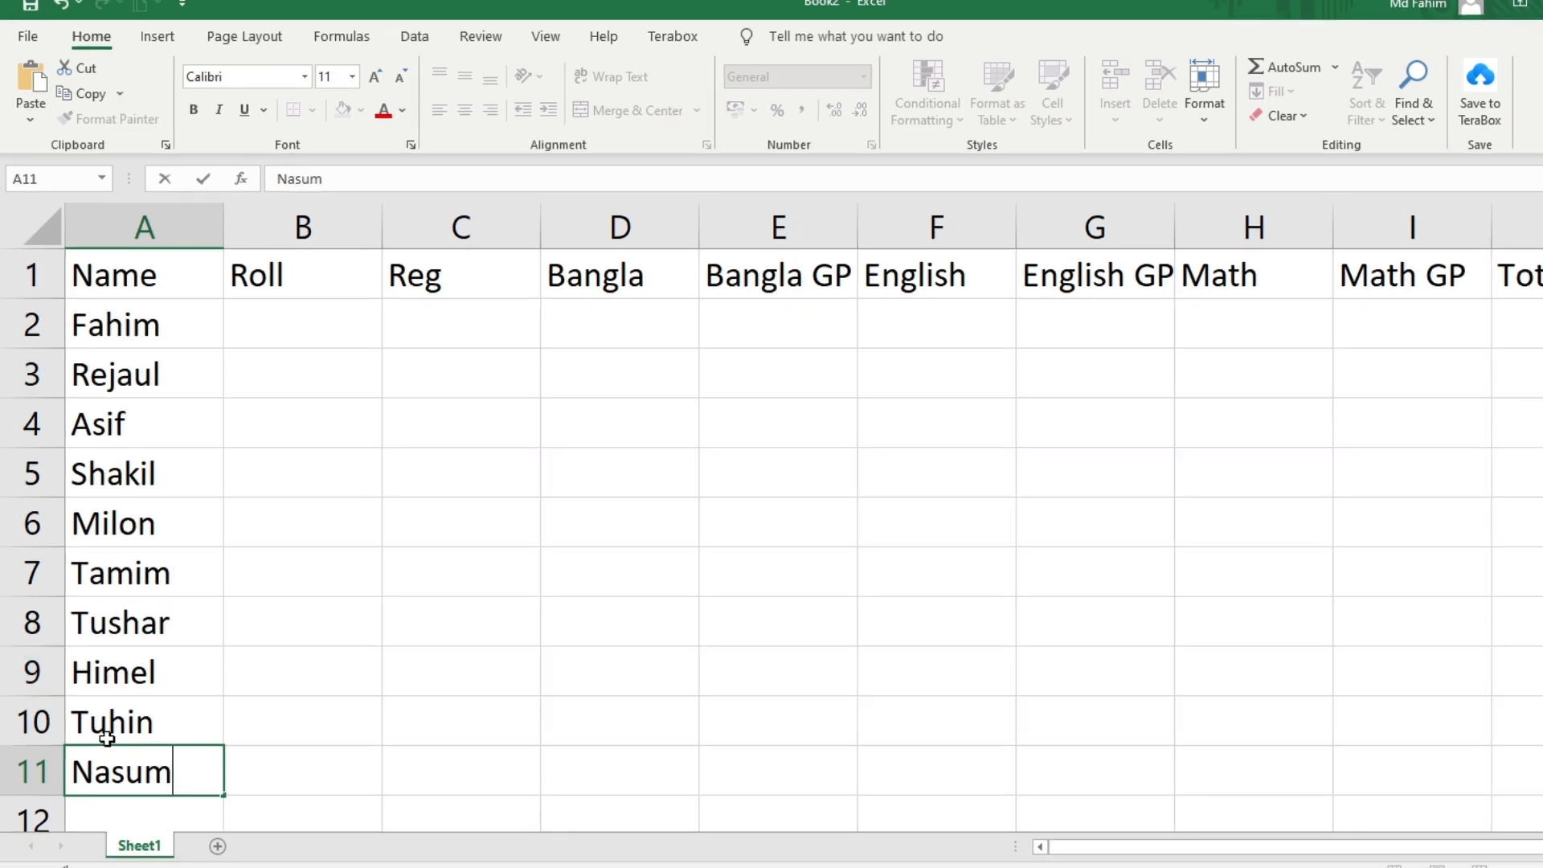
pyautogui.moveTo(327, 641); pyautogui.dragTo(322, 671)
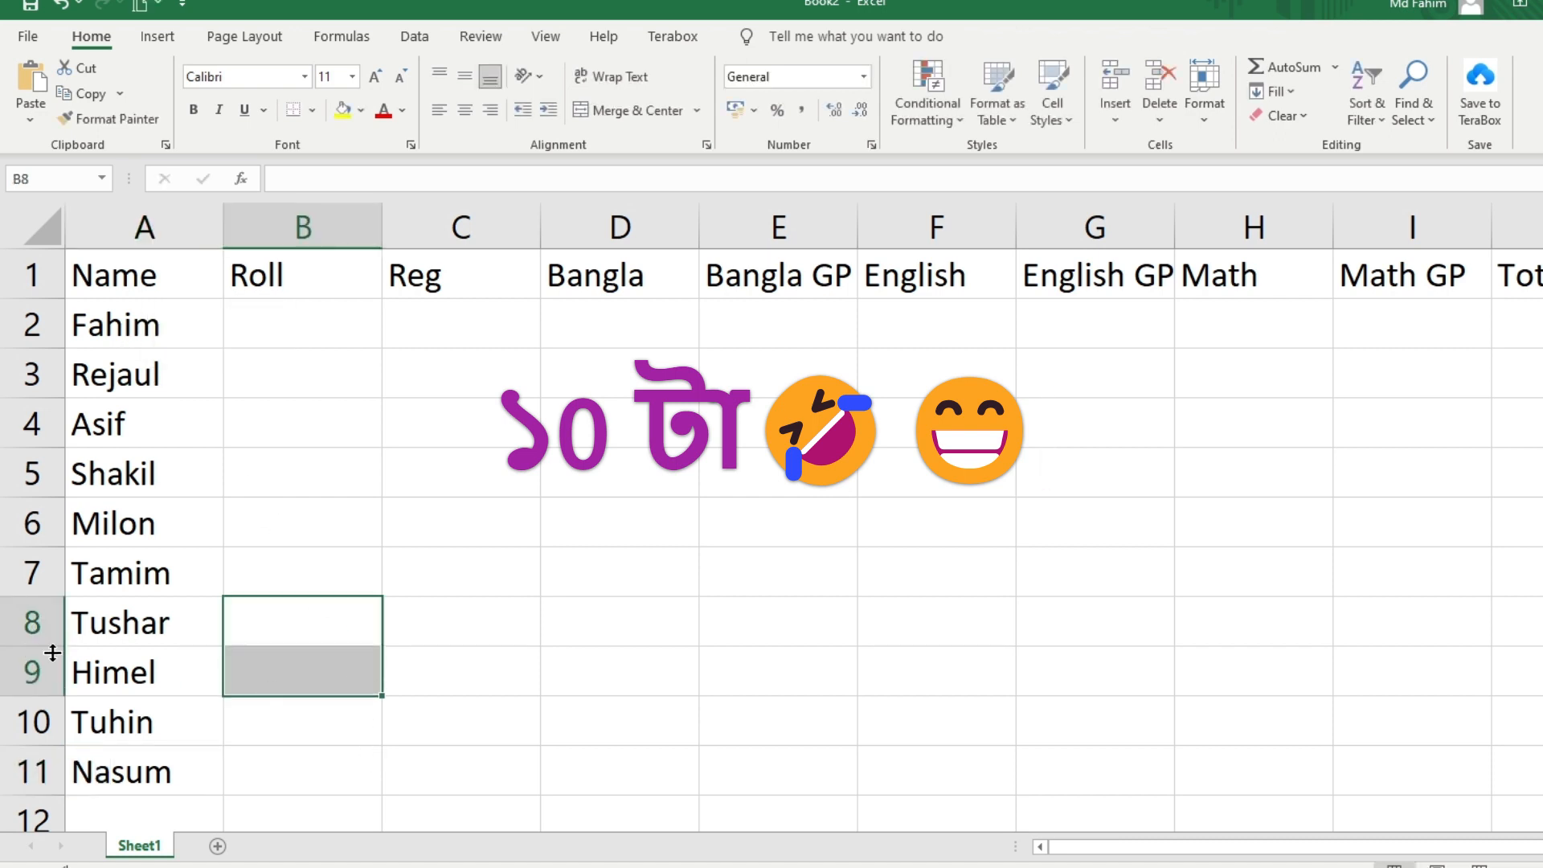
pyautogui.click(303, 356)
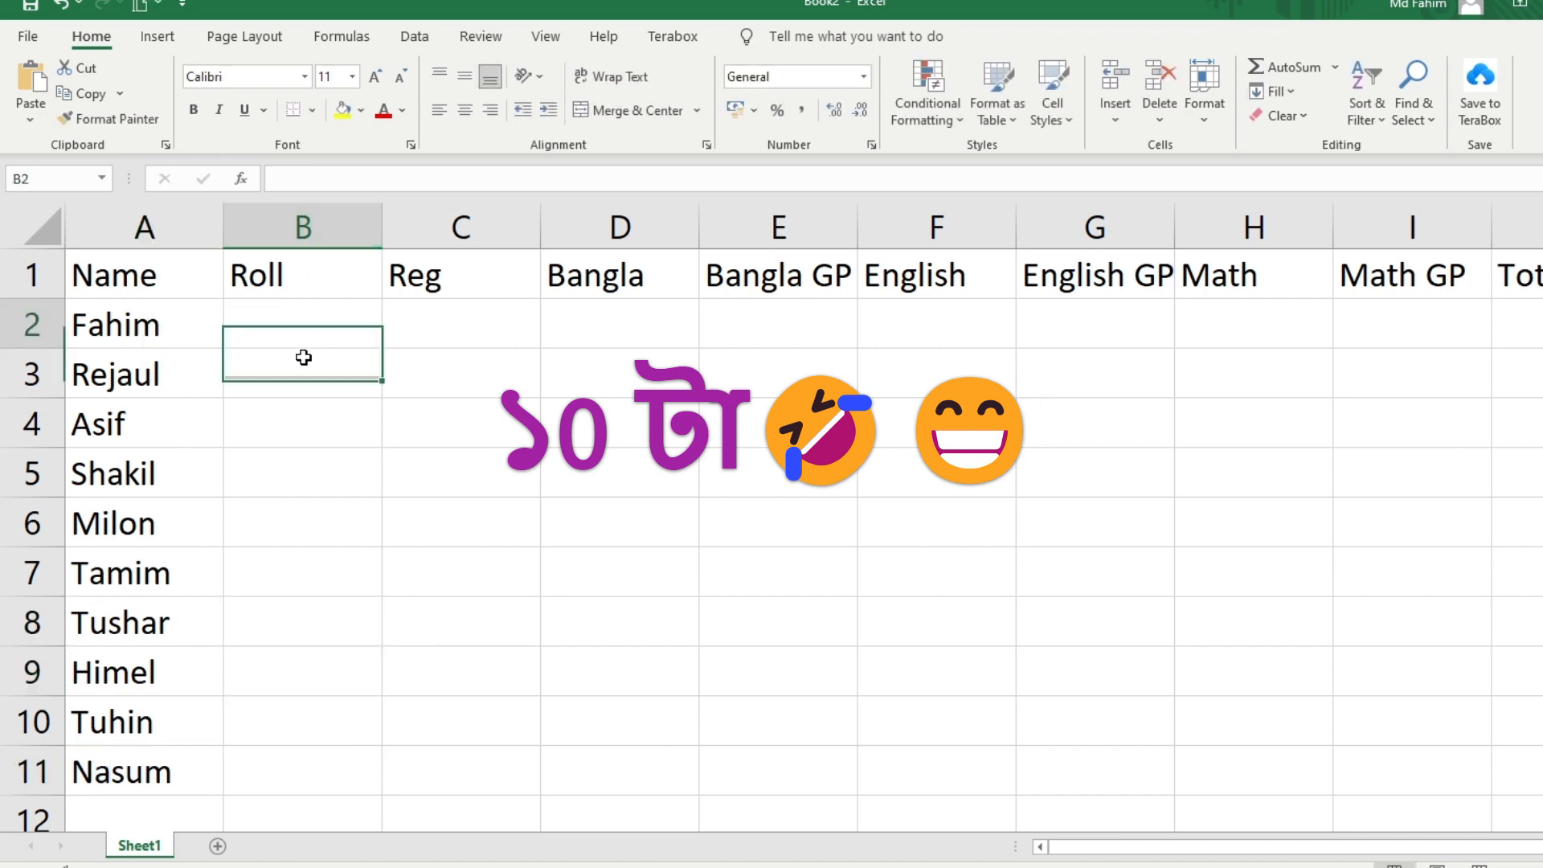
pyautogui.moveTo(303, 357); pyautogui.dragTo(265, 764)
pyautogui.doubleClick(274, 318)
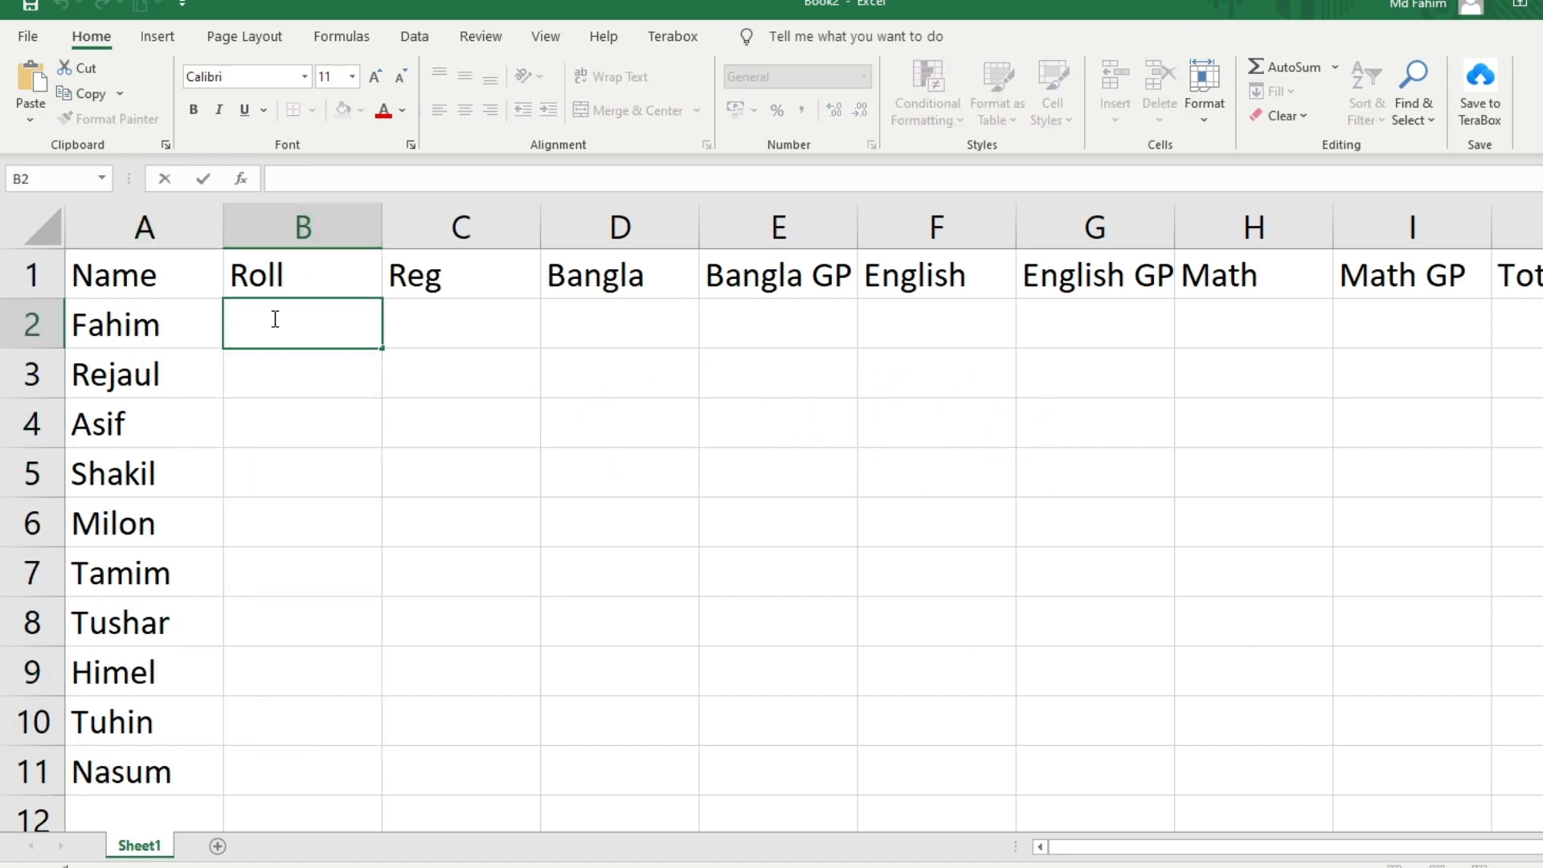
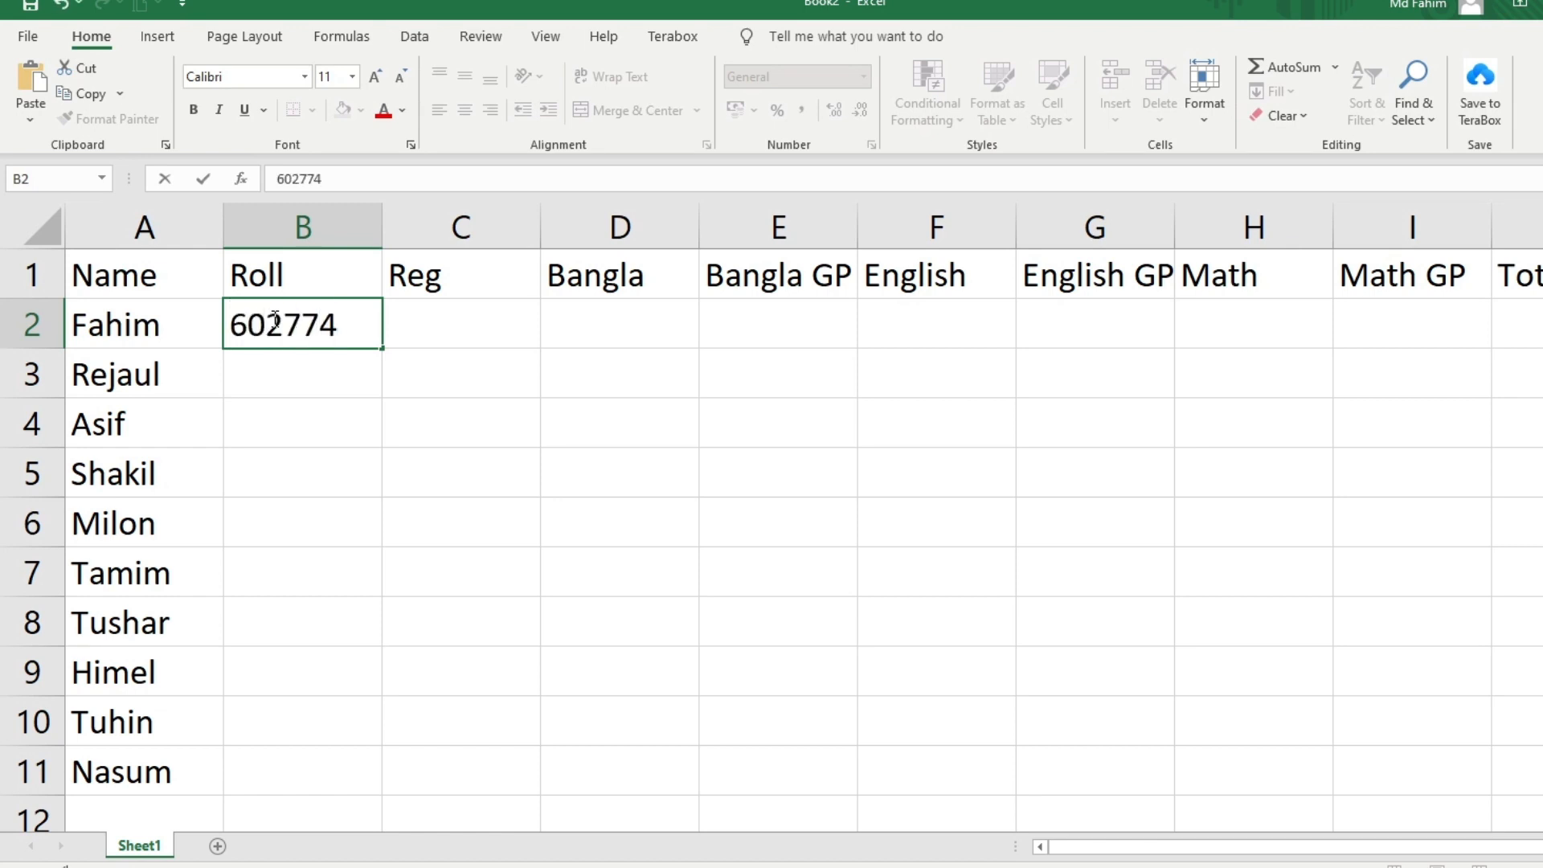
pyautogui.press('Return')
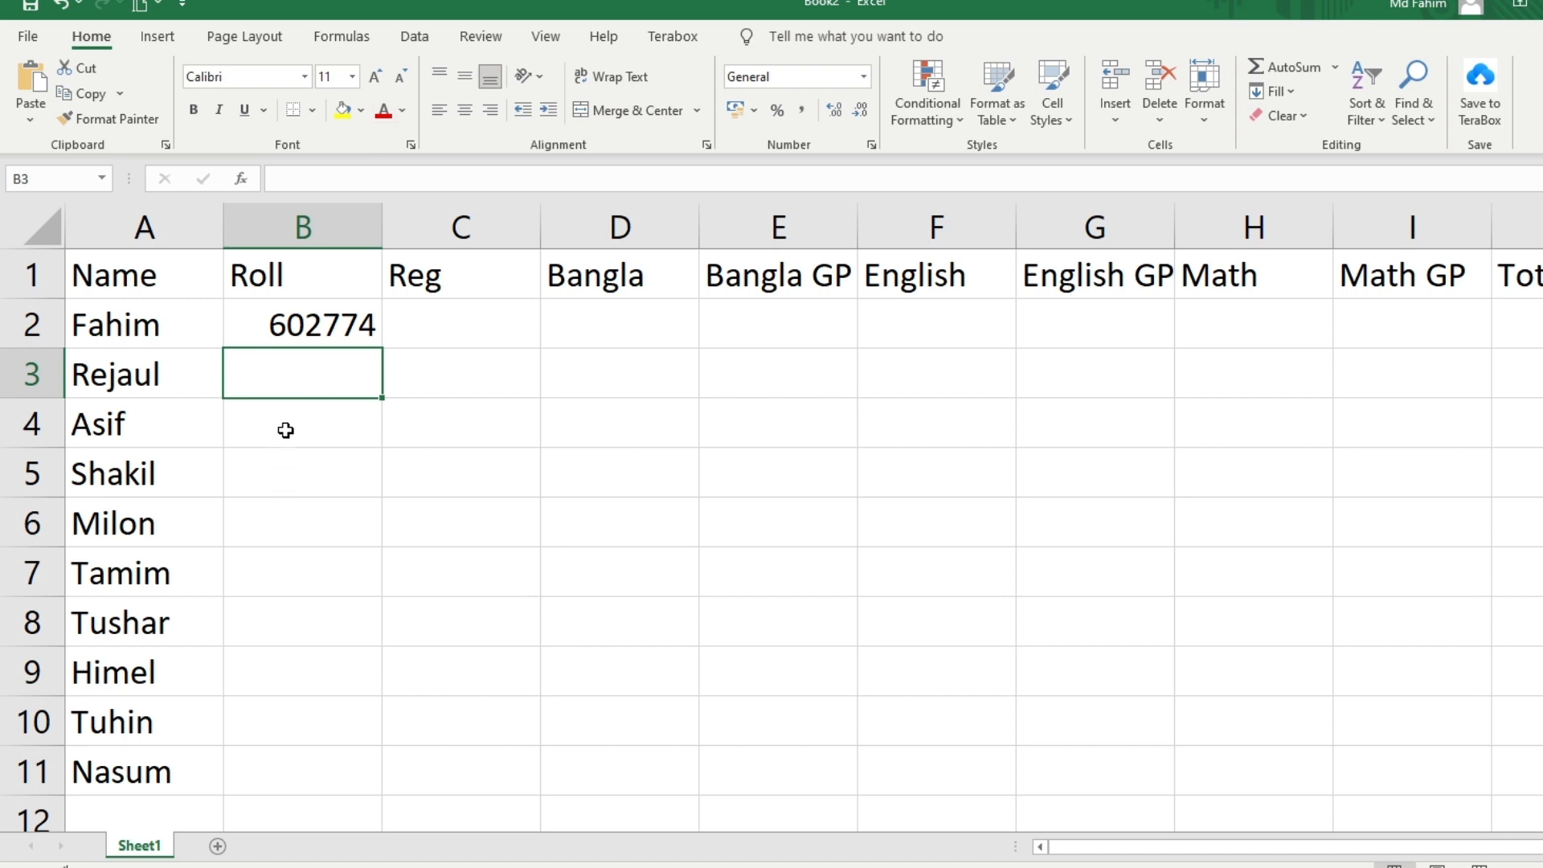
pyautogui.doubleClick(293, 375)
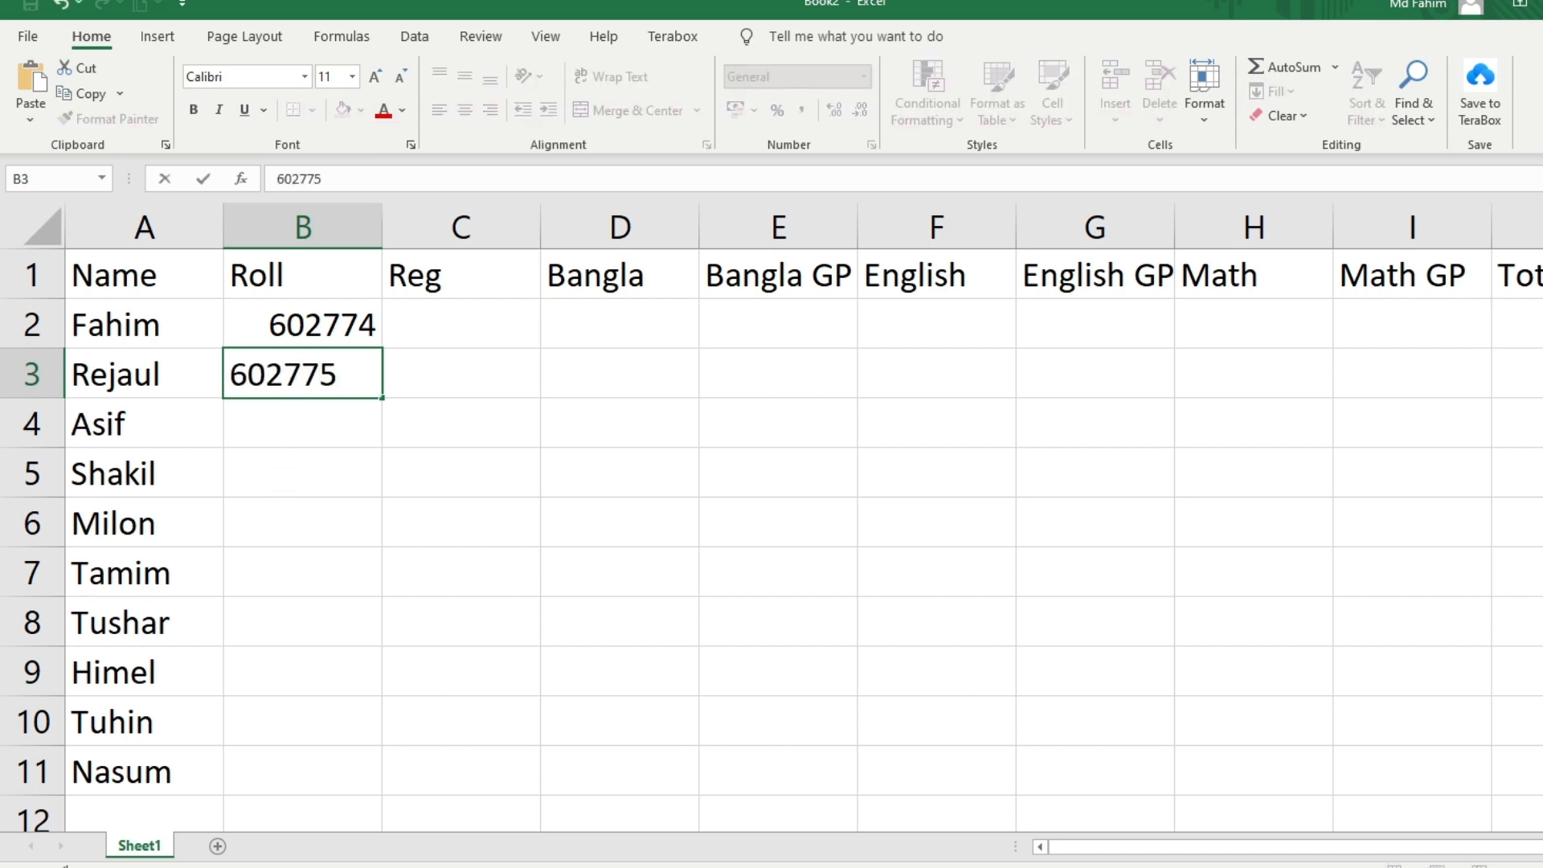
pyautogui.click(779, 683)
# Auto-fill the roll number series down to B11, ending at 602783
pyautogui.click(336, 344)
pyautogui.moveTo(336, 344); pyautogui.dragTo(369, 400)
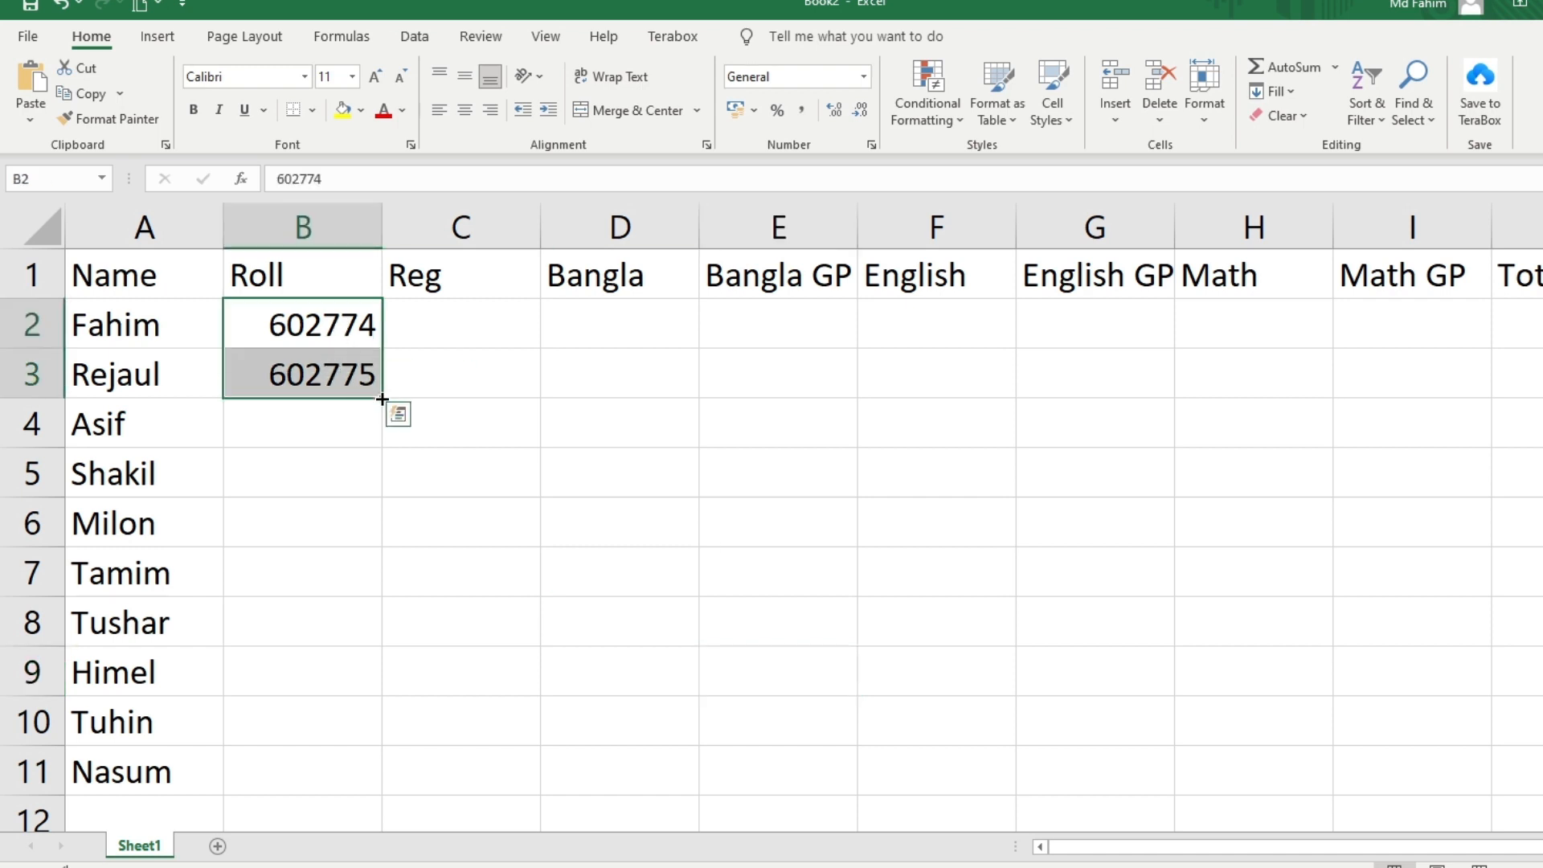
pyautogui.doubleClick(382, 399)
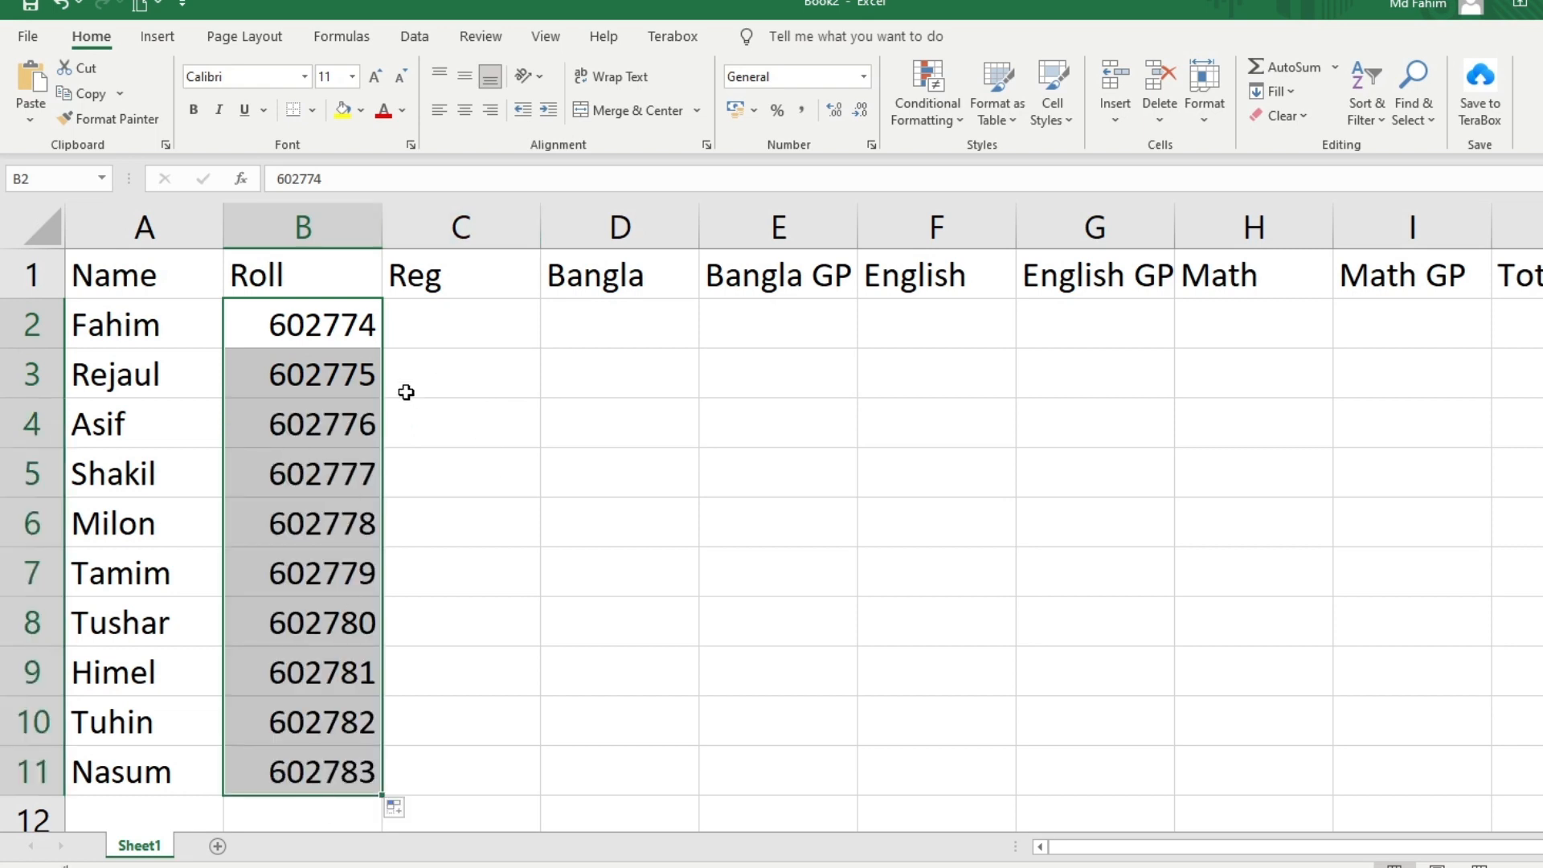
pyautogui.click(347, 324)
pyautogui.moveTo(347, 324); pyautogui.dragTo(345, 354)
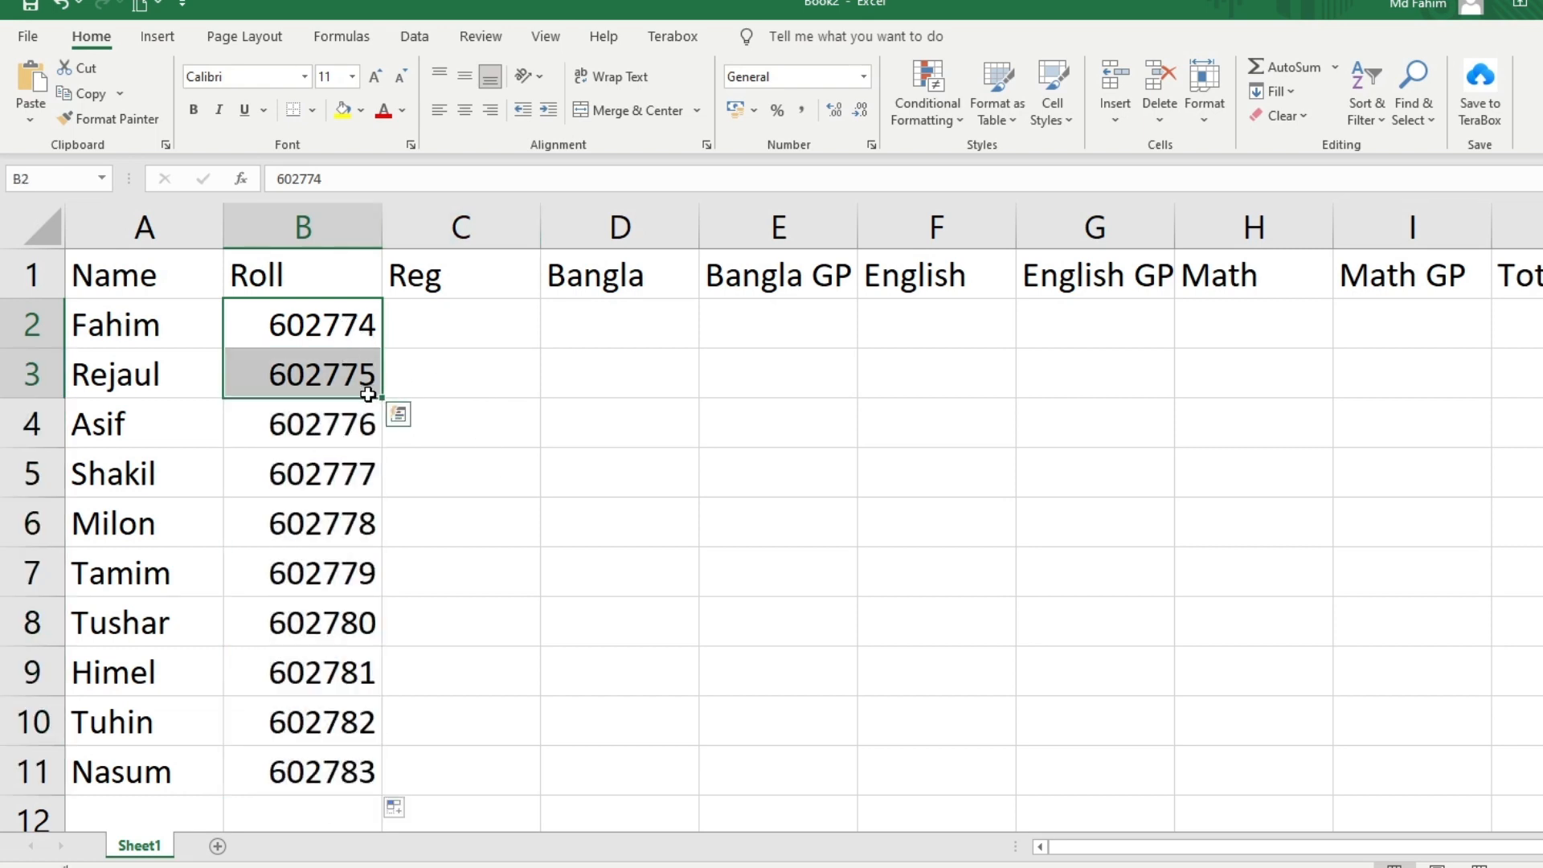
pyautogui.click(485, 764)
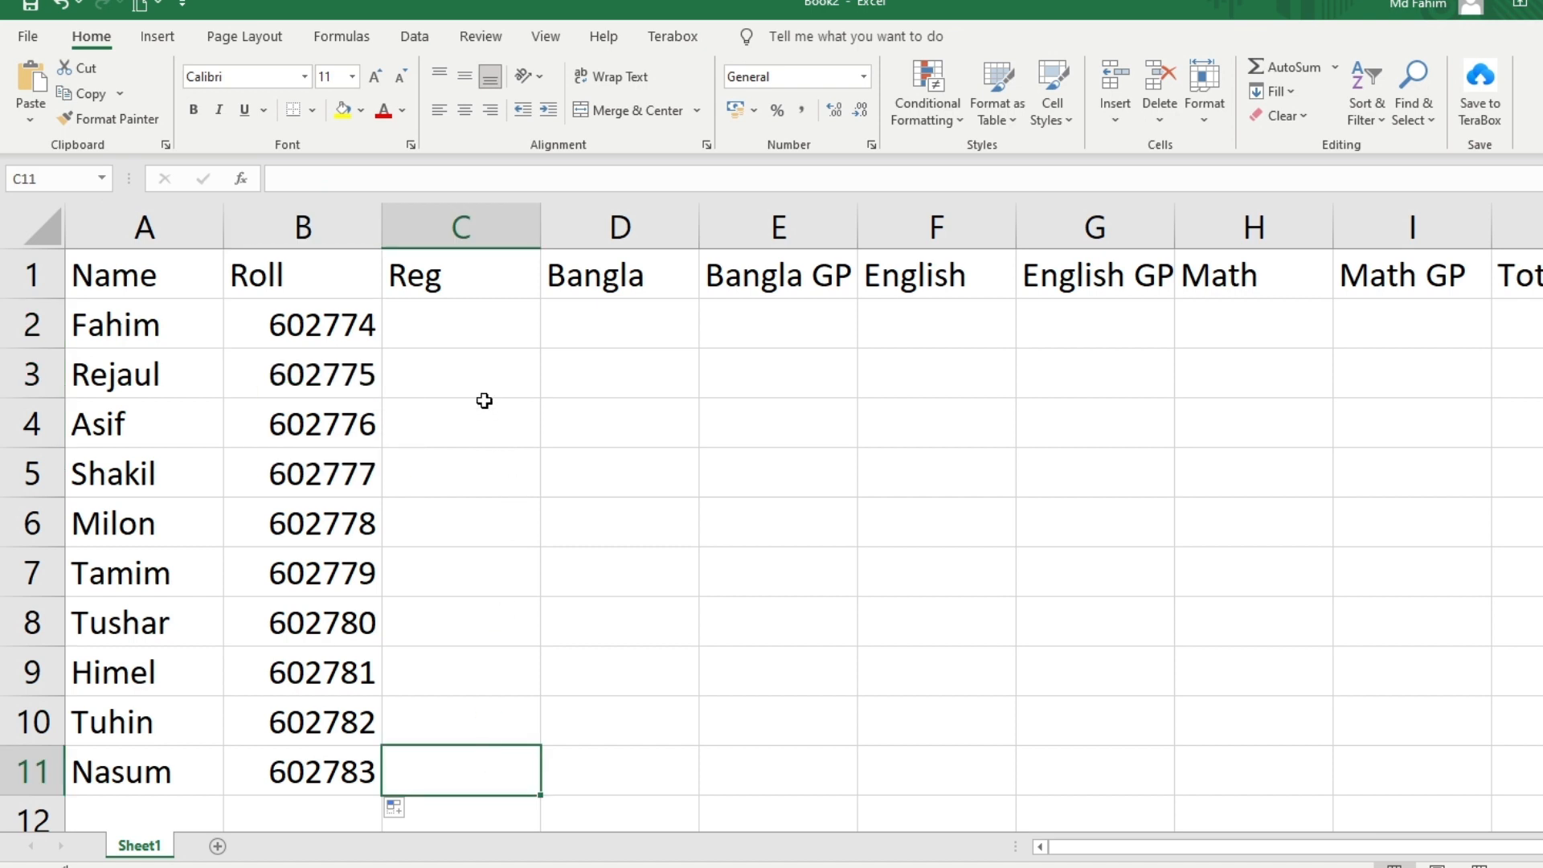
pyautogui.click(469, 328)
pyautogui.doubleClick(469, 328)
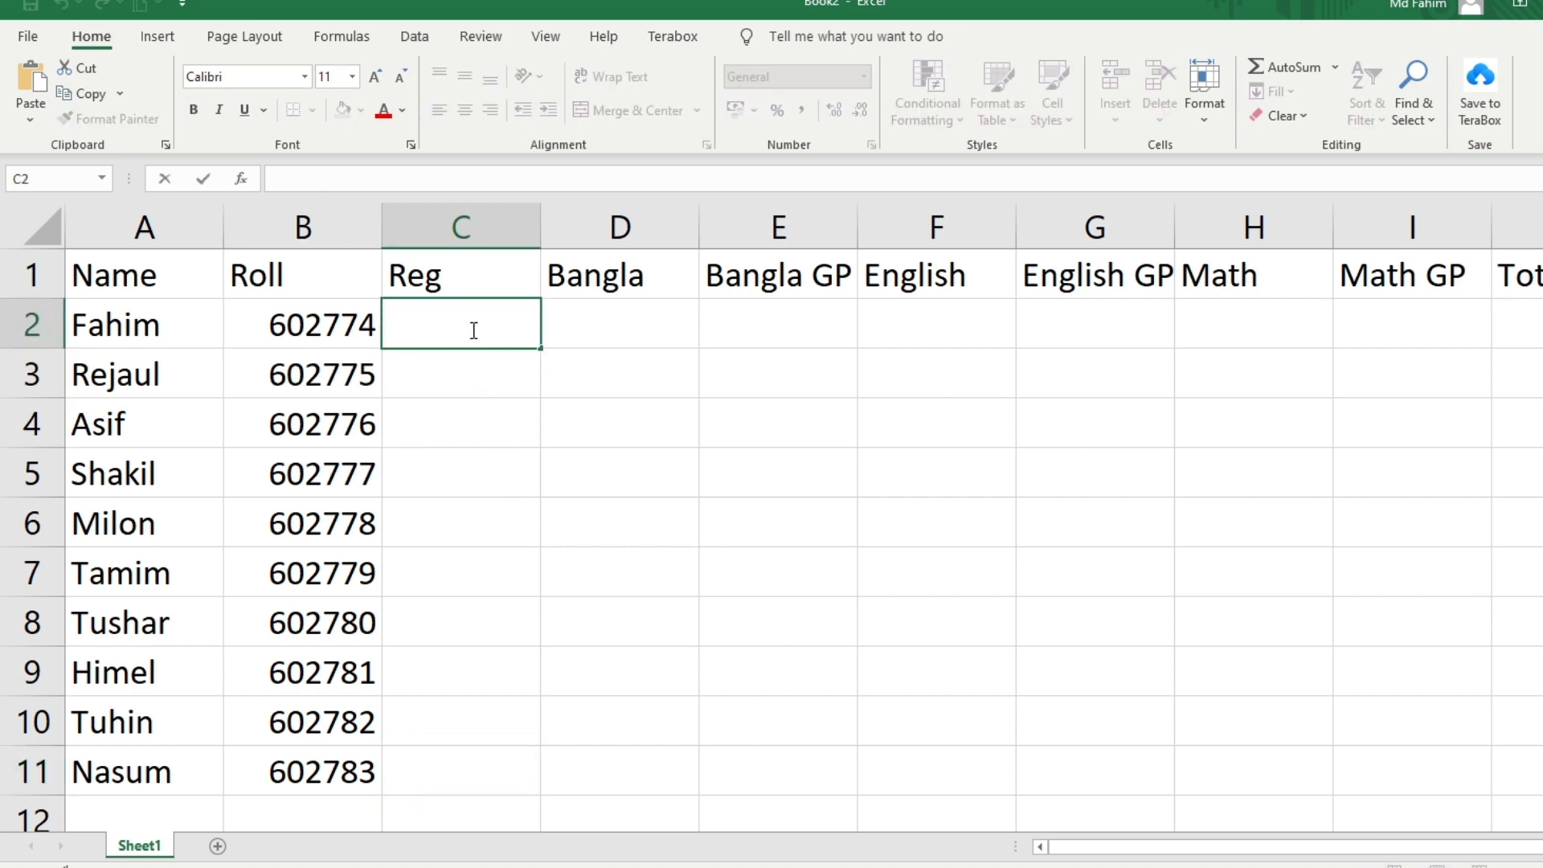
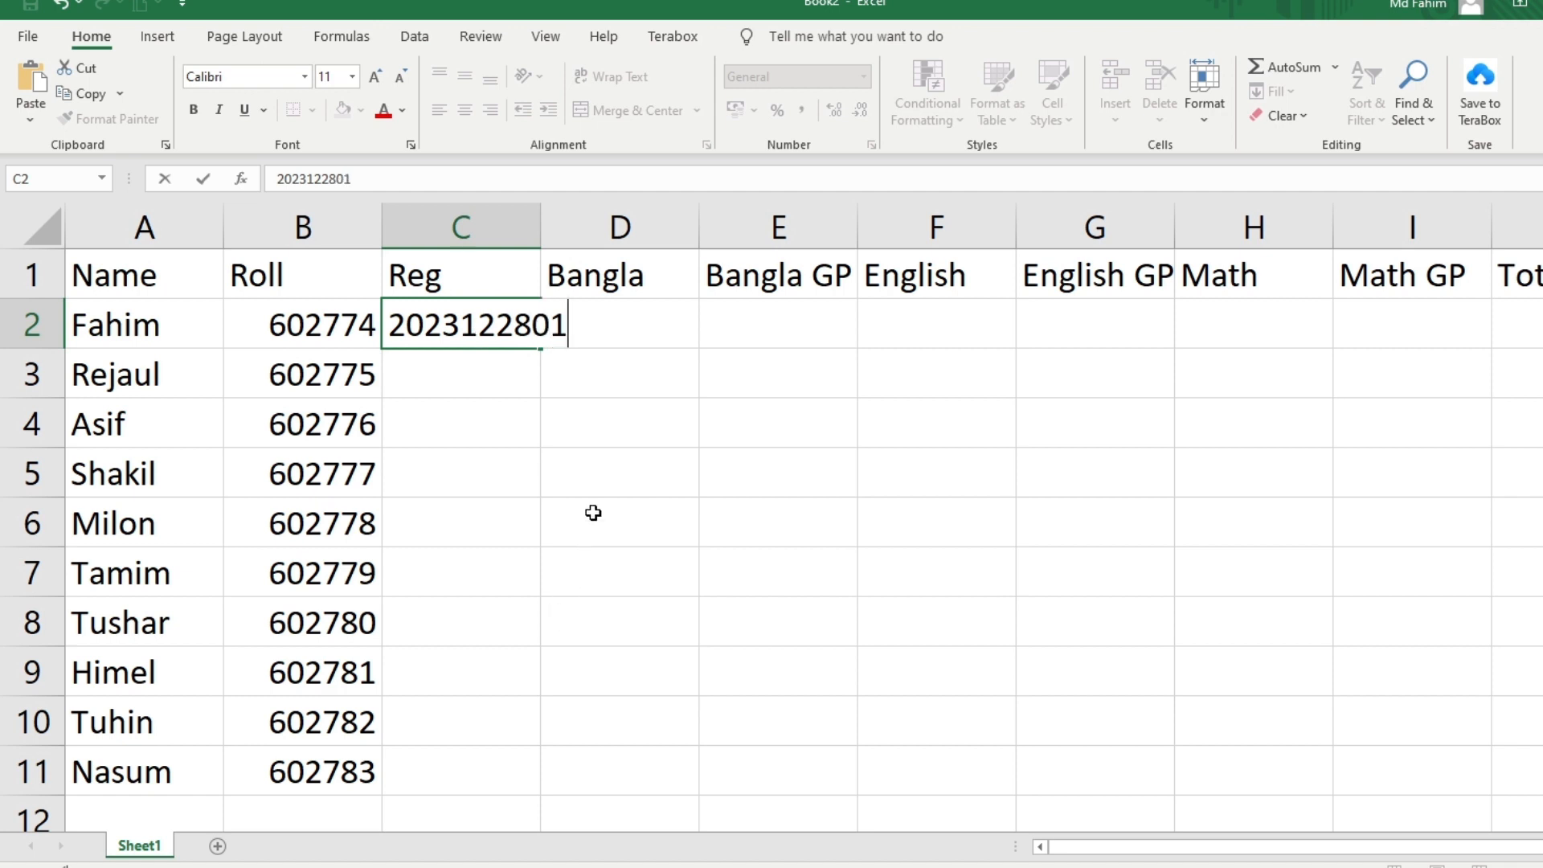
pyautogui.click(595, 474)
pyautogui.click(506, 325)
pyautogui.click(485, 375)
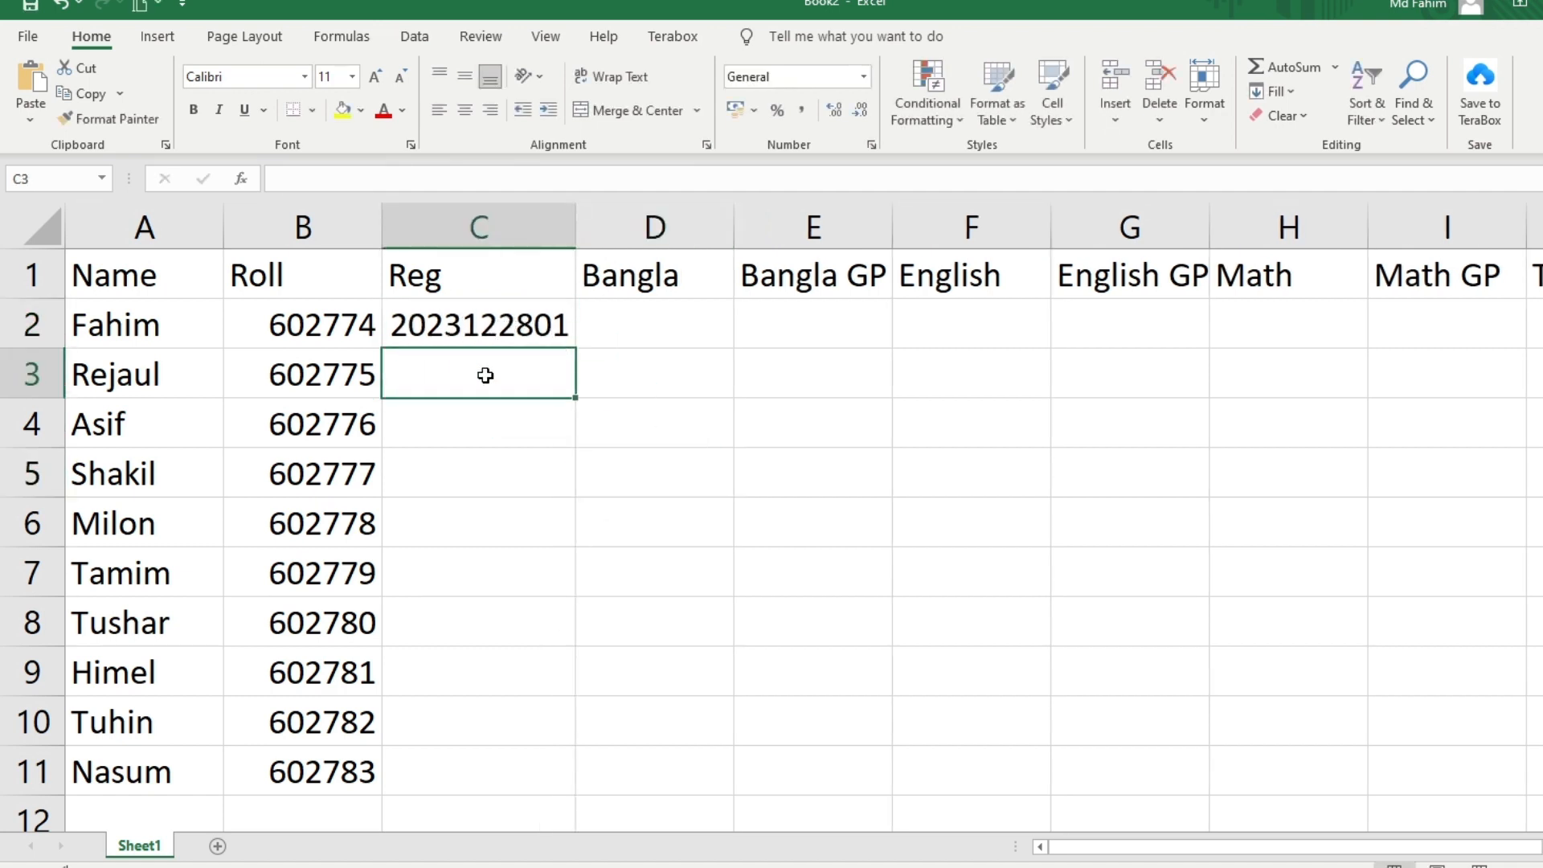
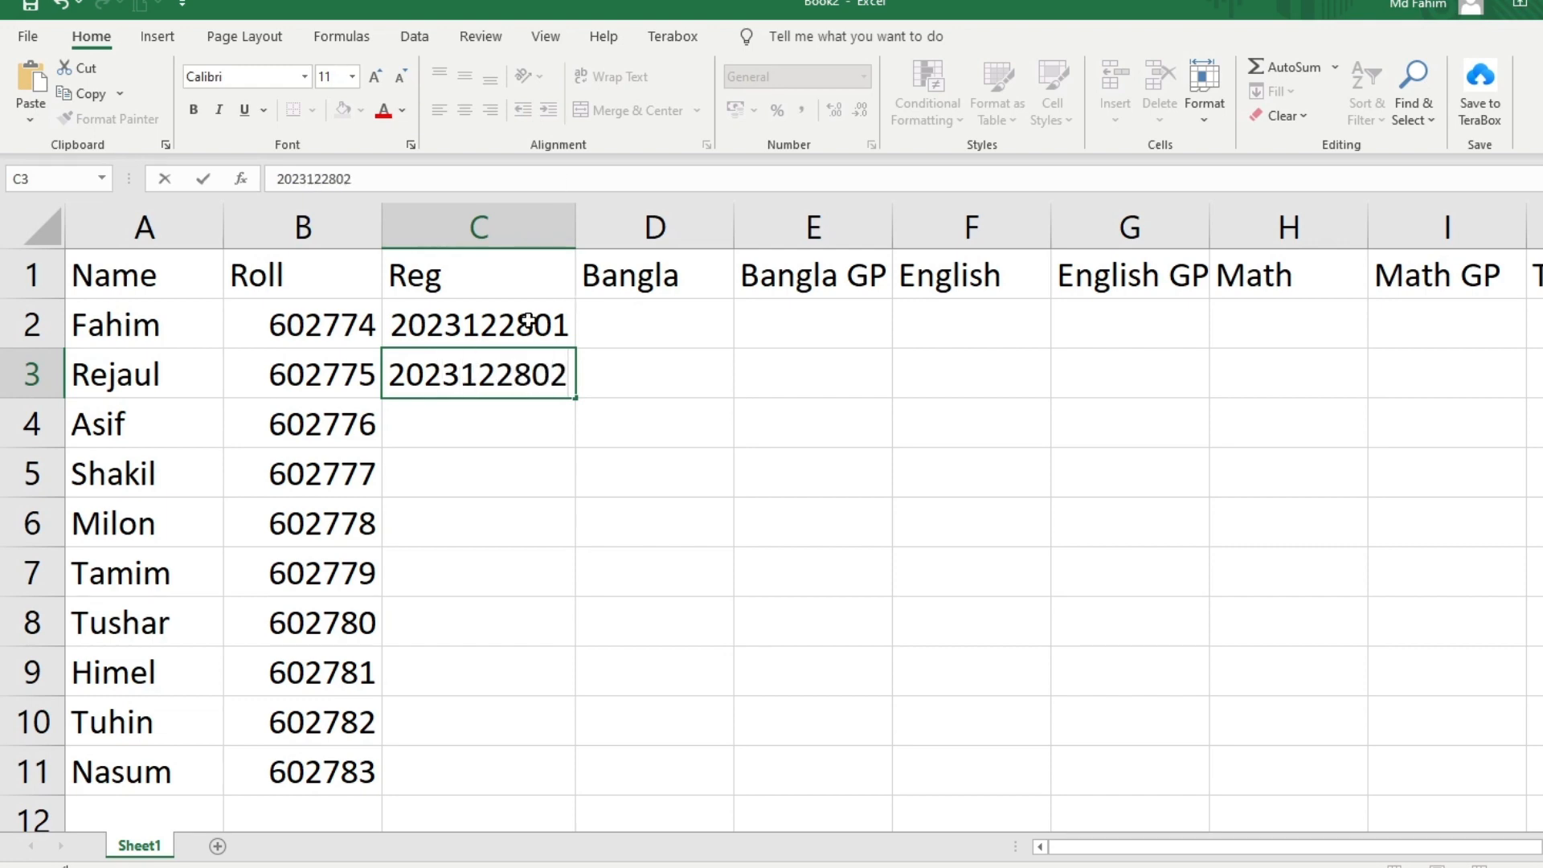
pyautogui.click(635, 442)
pyautogui.moveTo(517, 333); pyautogui.dragTo(523, 378)
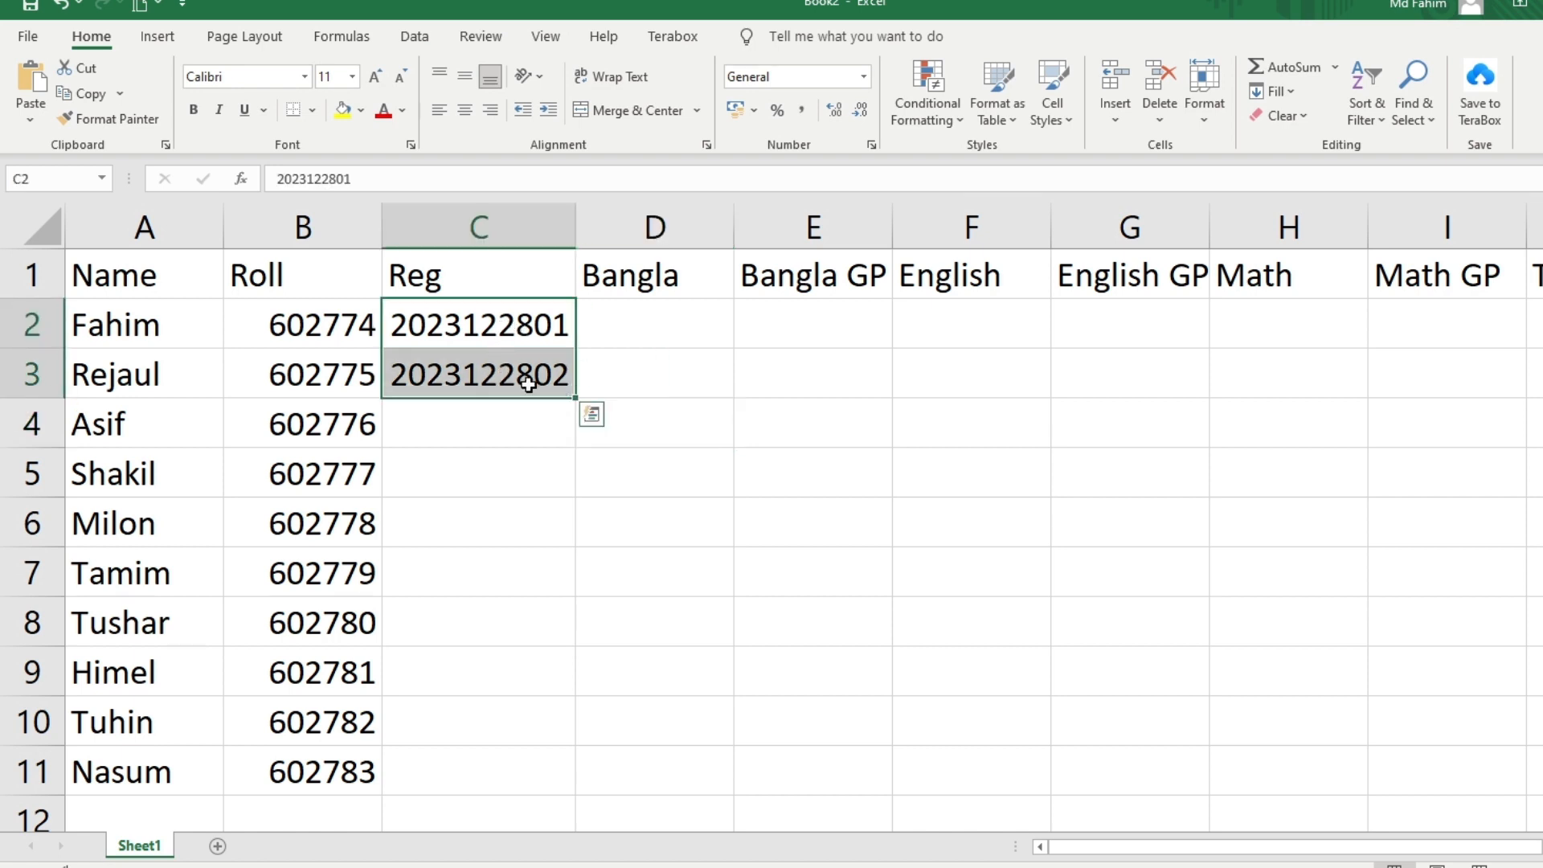
pyautogui.doubleClick(576, 400)
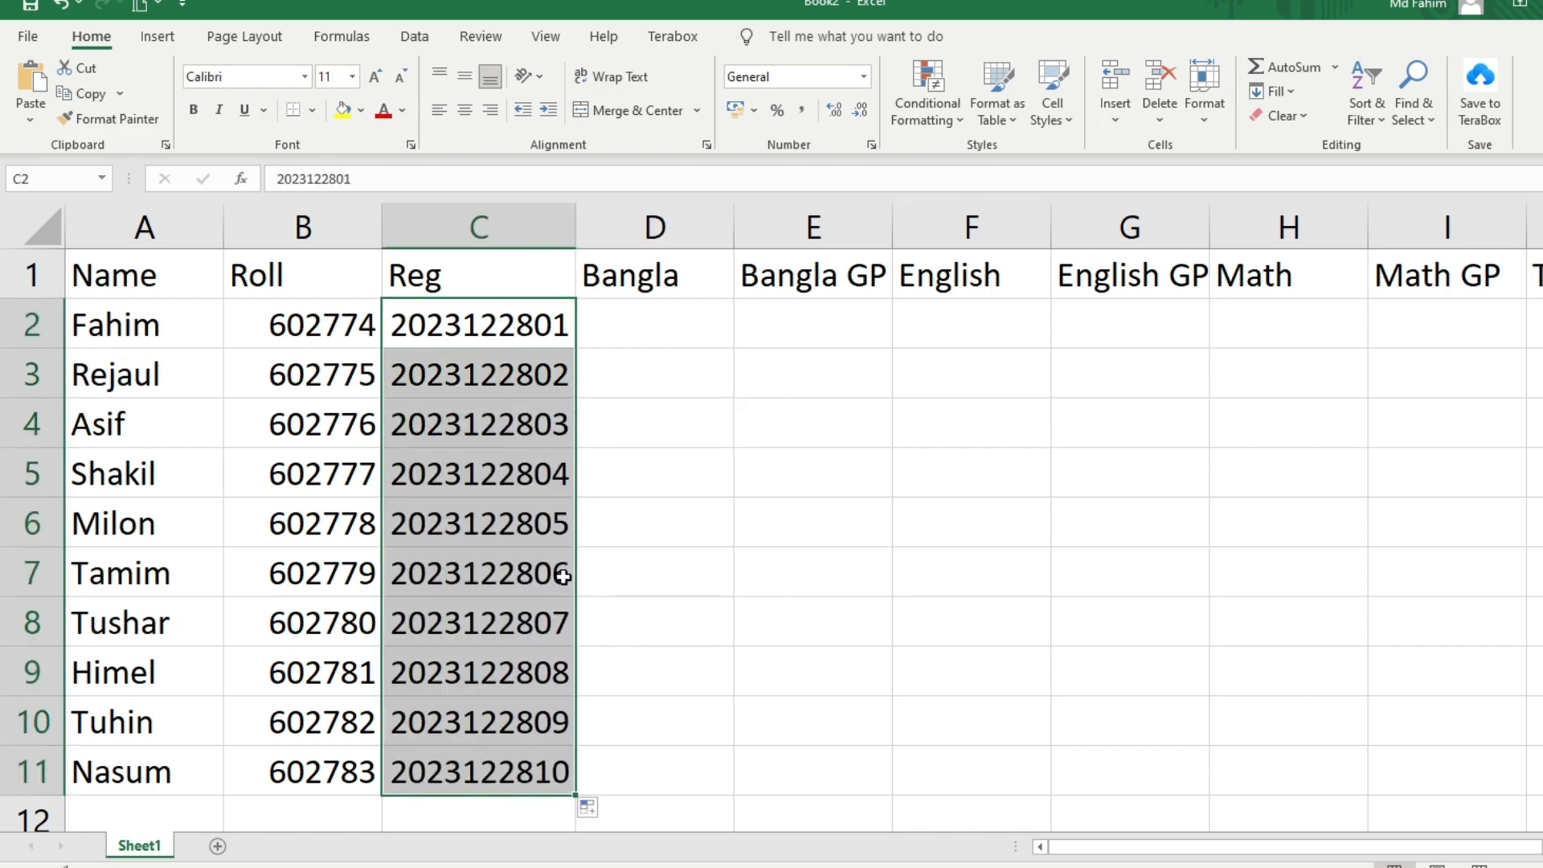
pyautogui.click(691, 615)
pyautogui.doubleClick(658, 304)
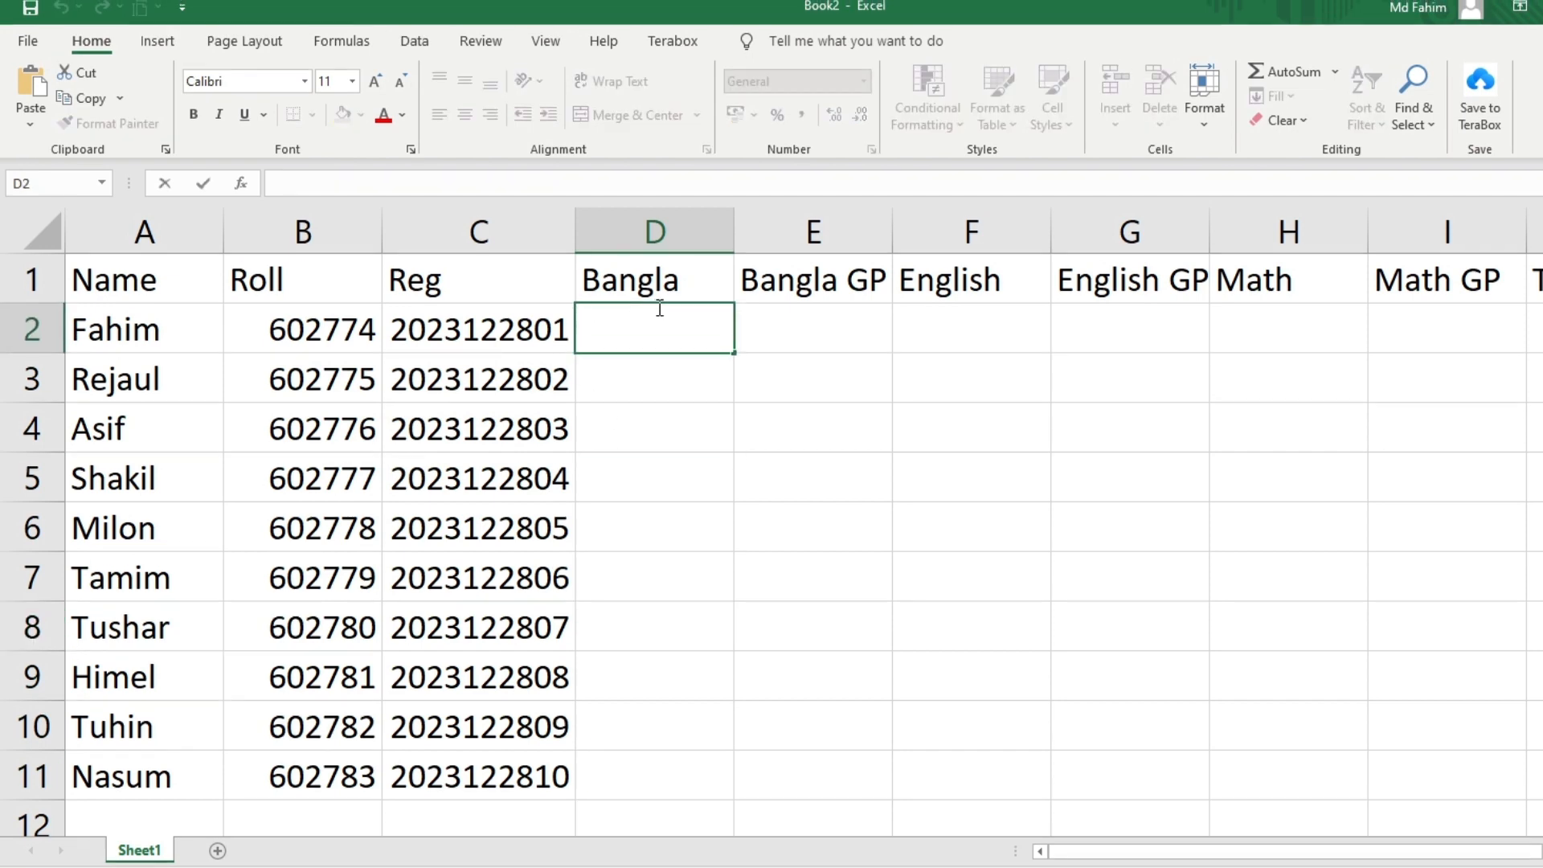
pyautogui.write('75')
pyautogui.press('Return')
pyautogui.write('80')
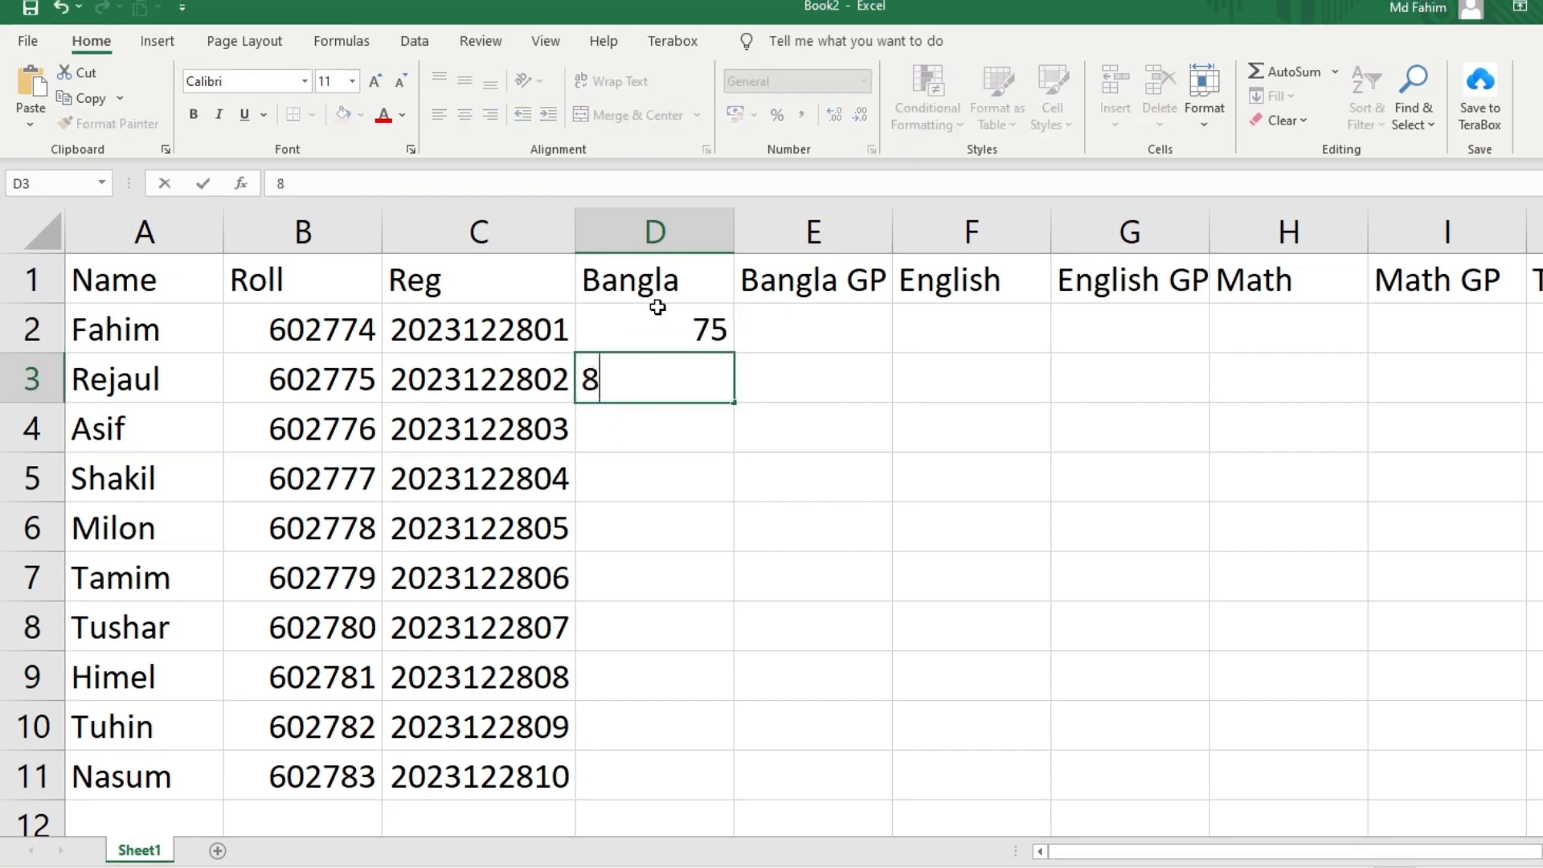
pyautogui.press('Return')
pyautogui.write('85')
pyautogui.press('Return')
pyautogui.write('90')
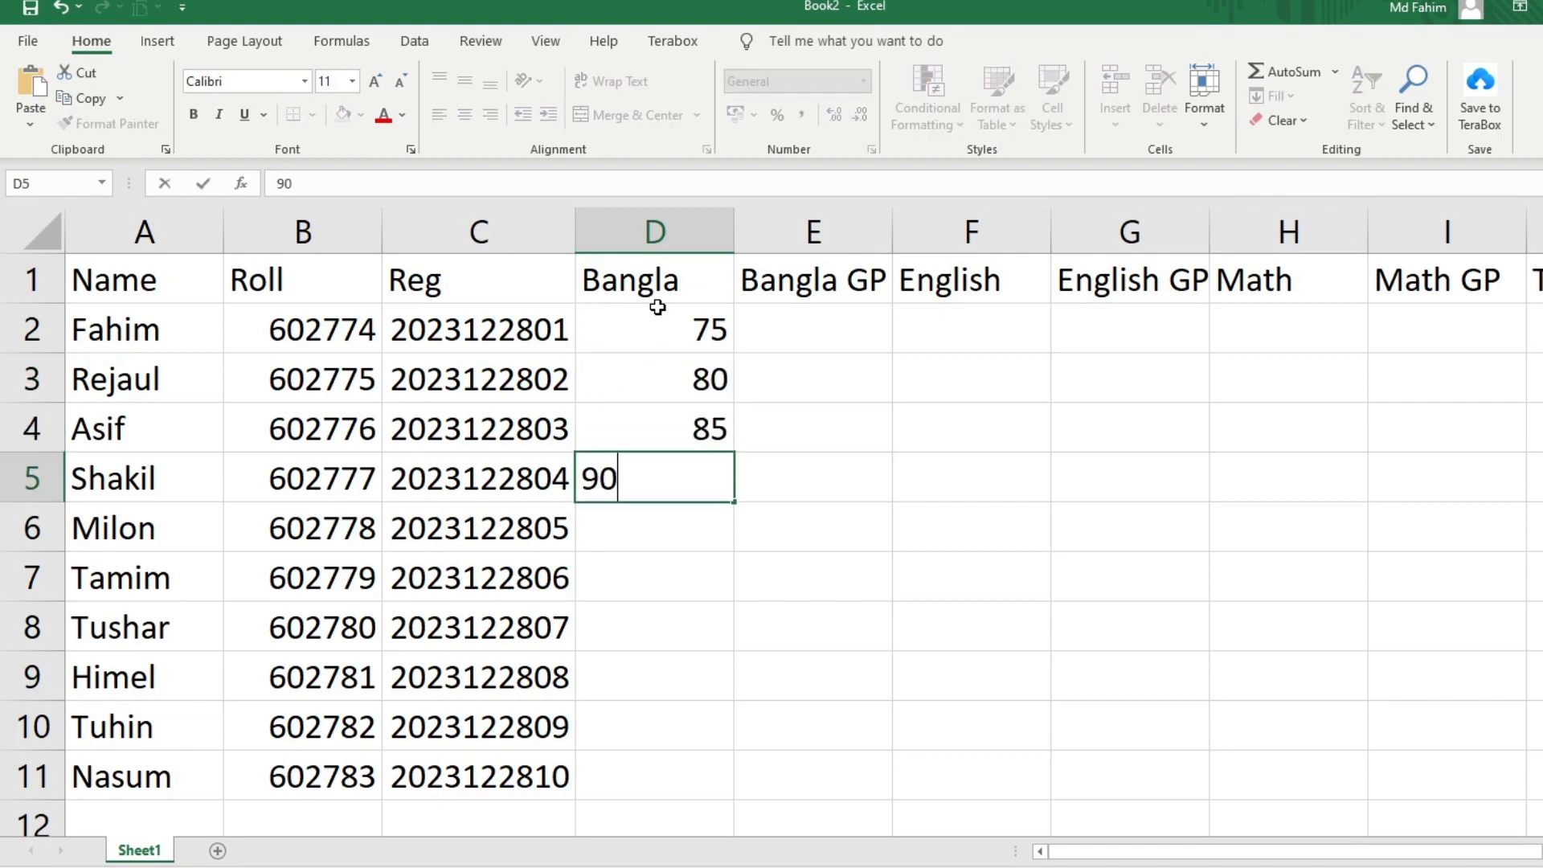
pyautogui.press('Return')
pyautogui.write('70')
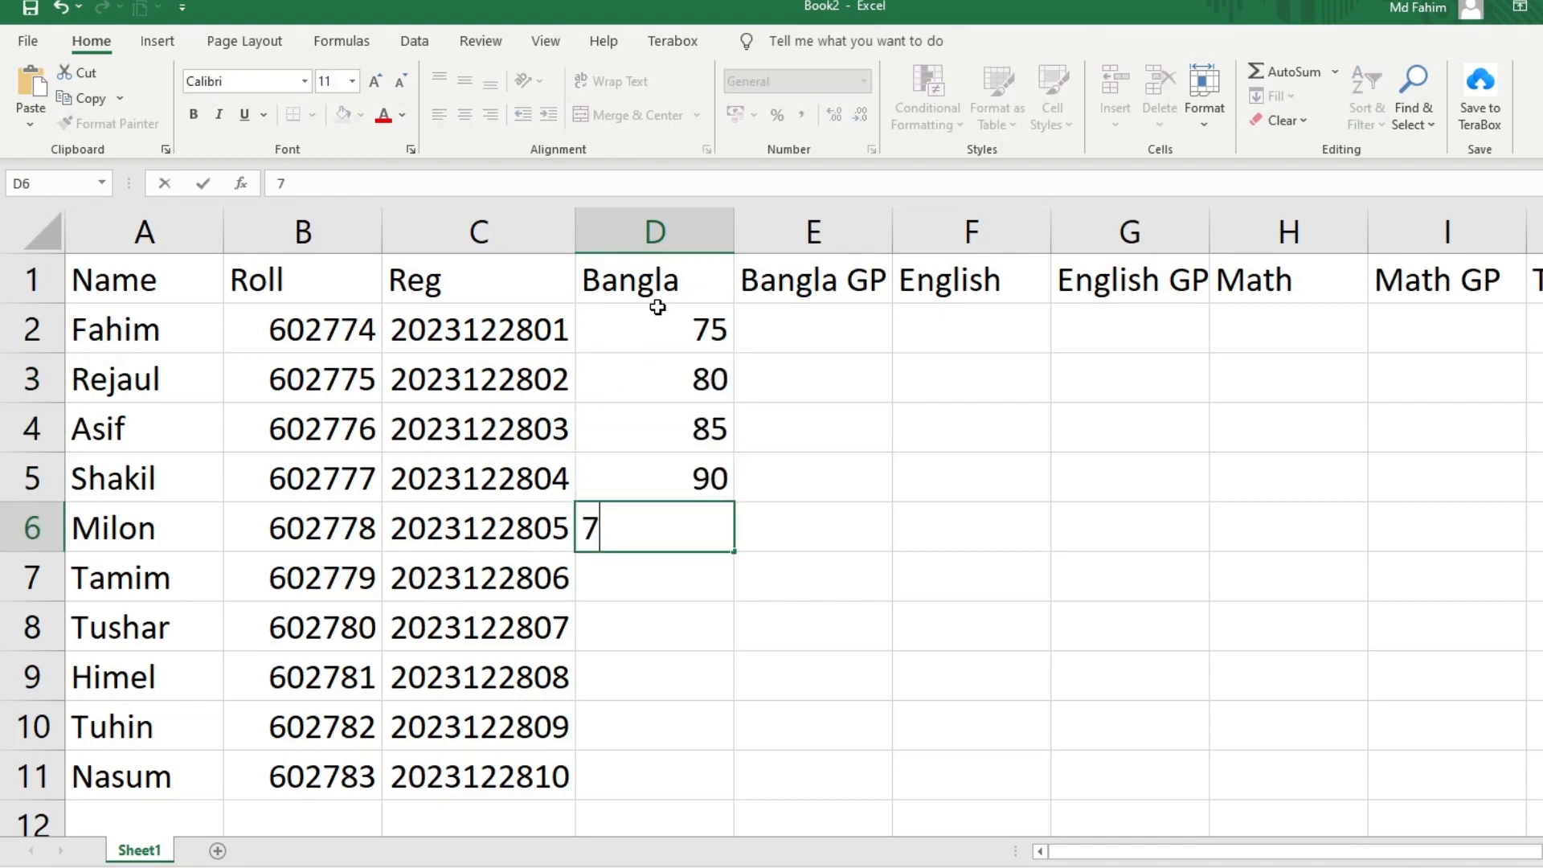
pyautogui.press('Return')
pyautogui.write('65')
pyautogui.press('Return')
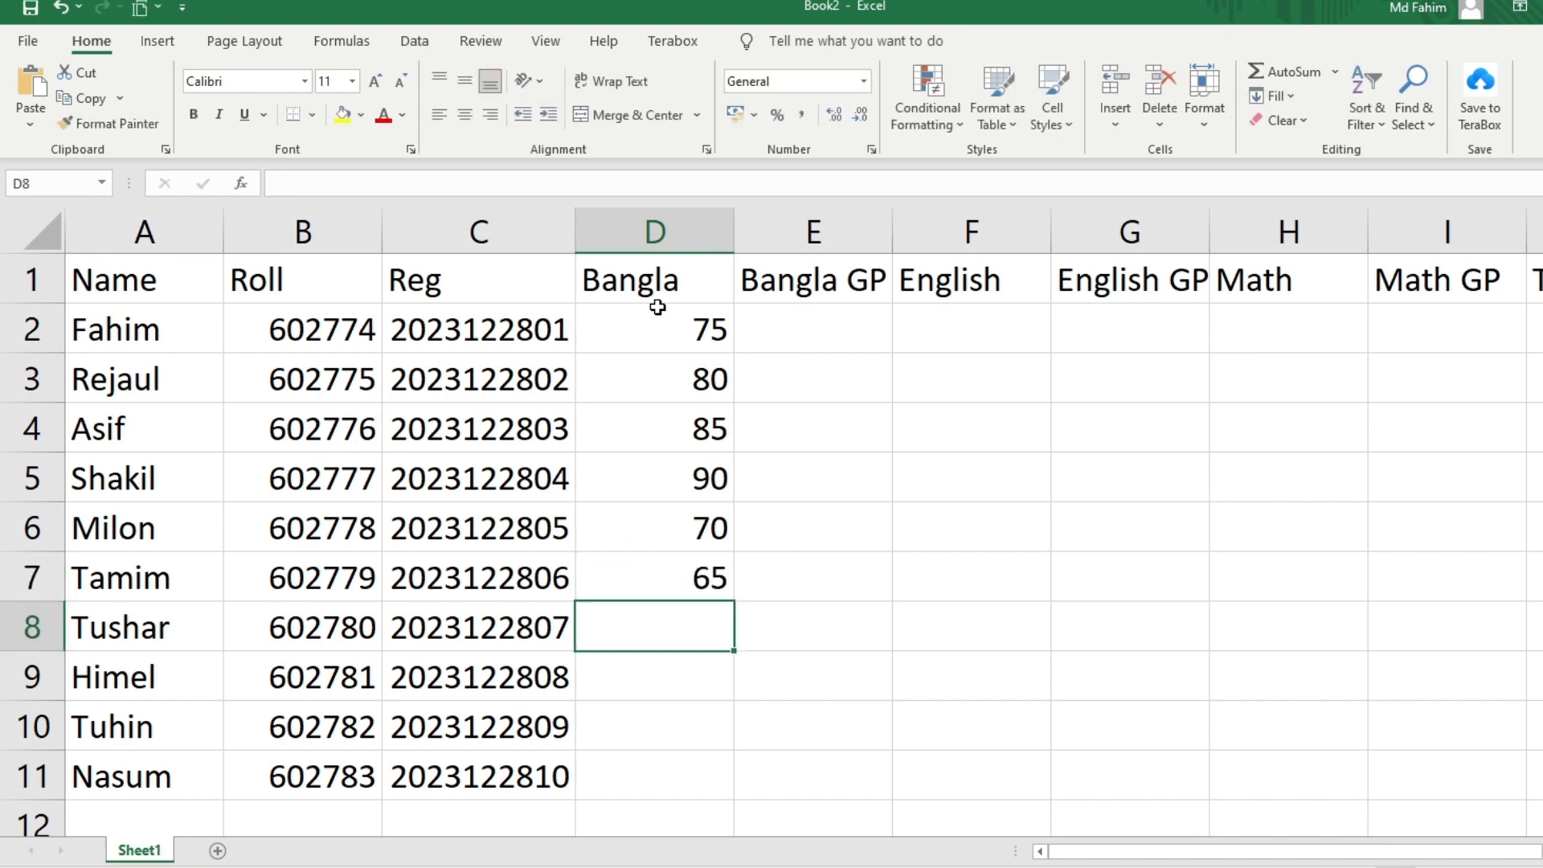
pyautogui.write('95')
pyautogui.press('Return')
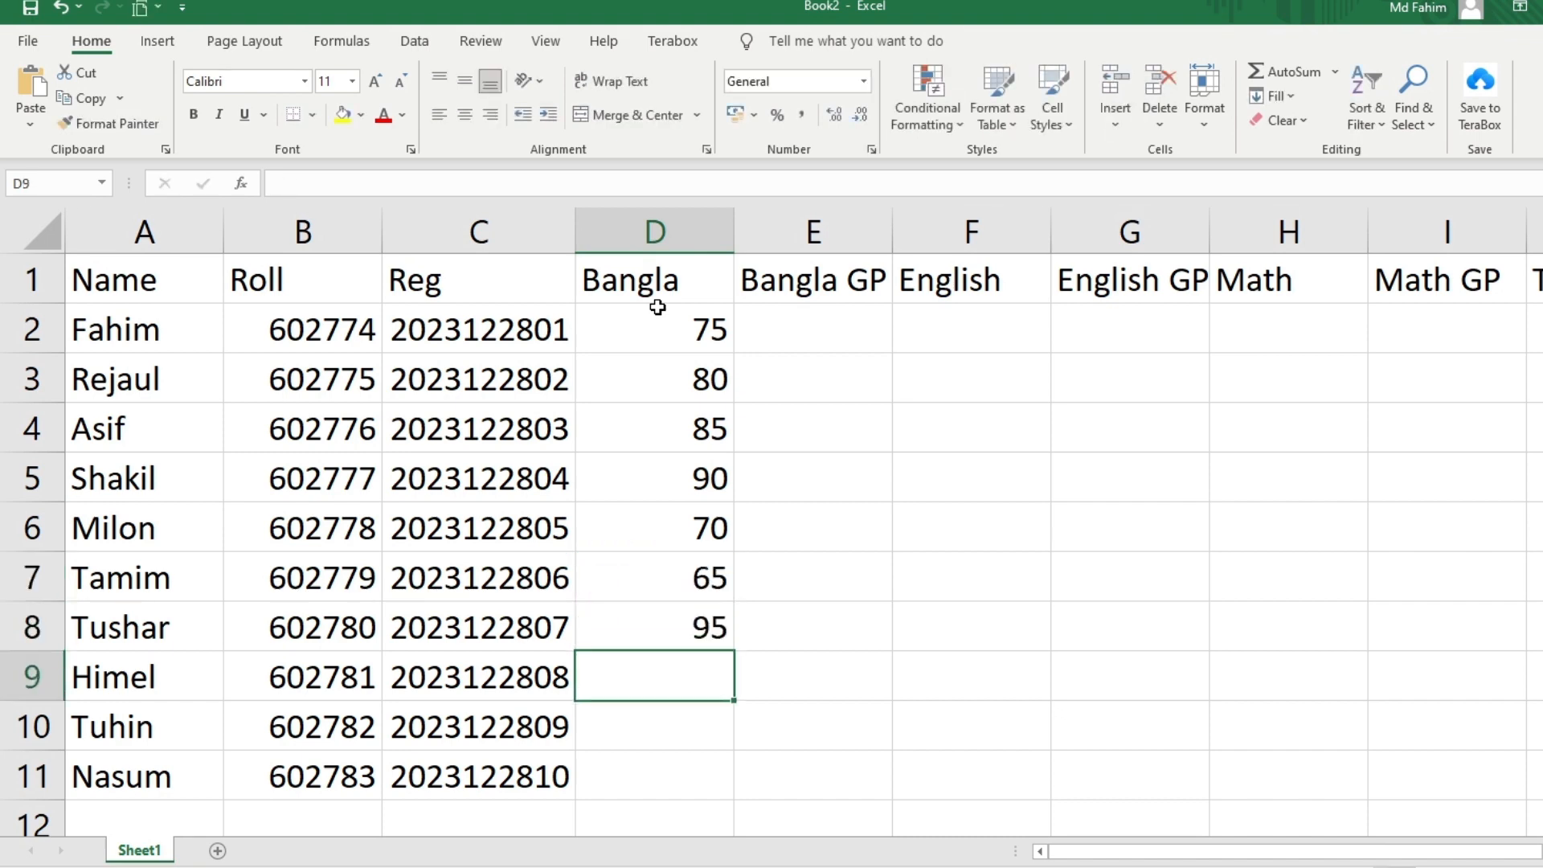
pyautogui.write('98')
pyautogui.press('Return')
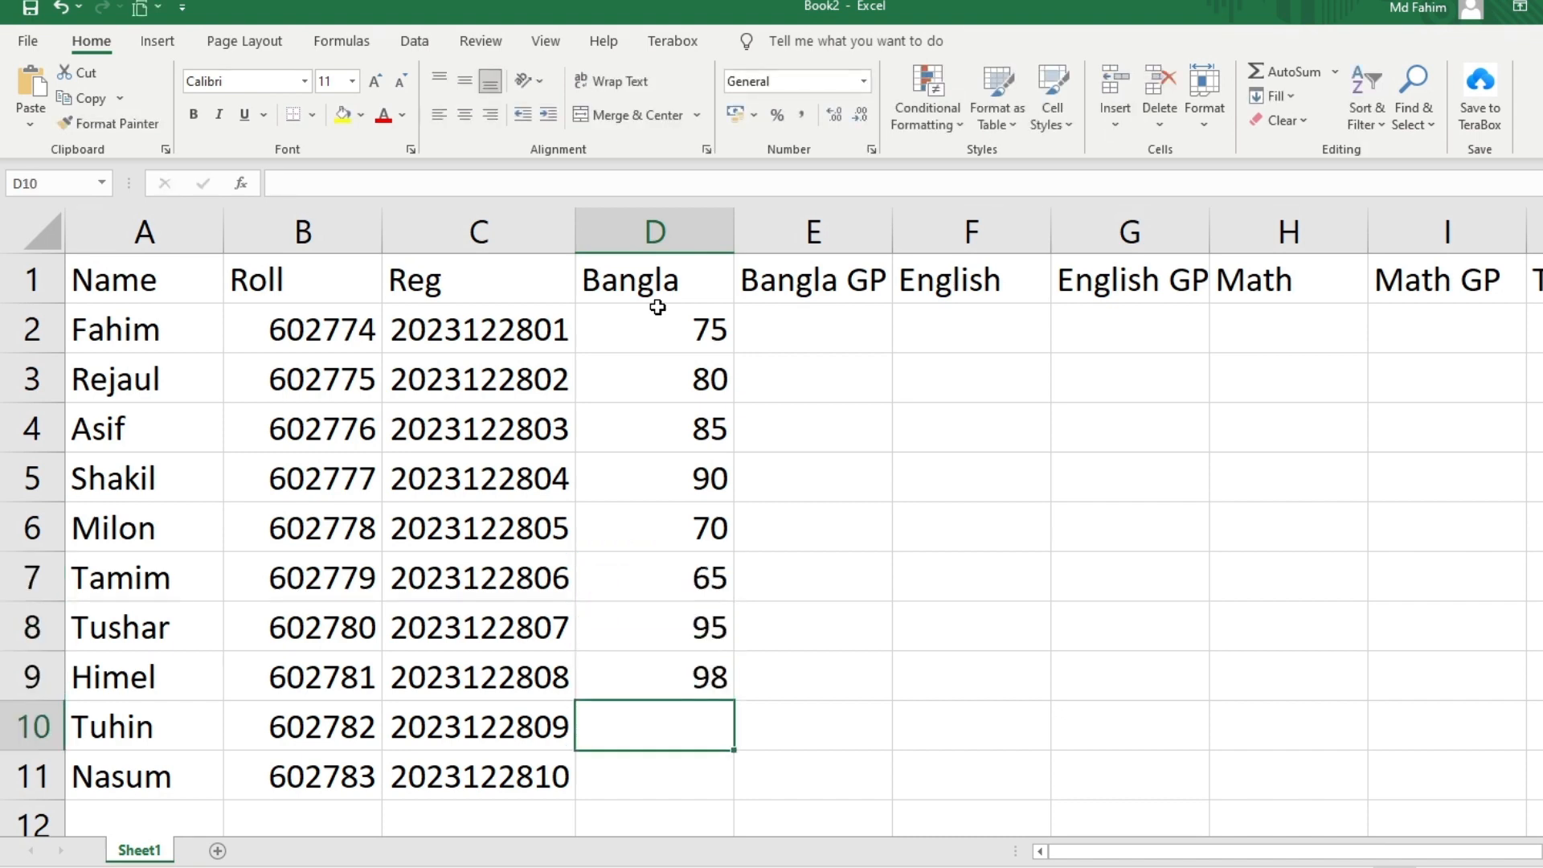
pyautogui.write('75')
pyautogui.press('Return')
pyautogui.write('65')
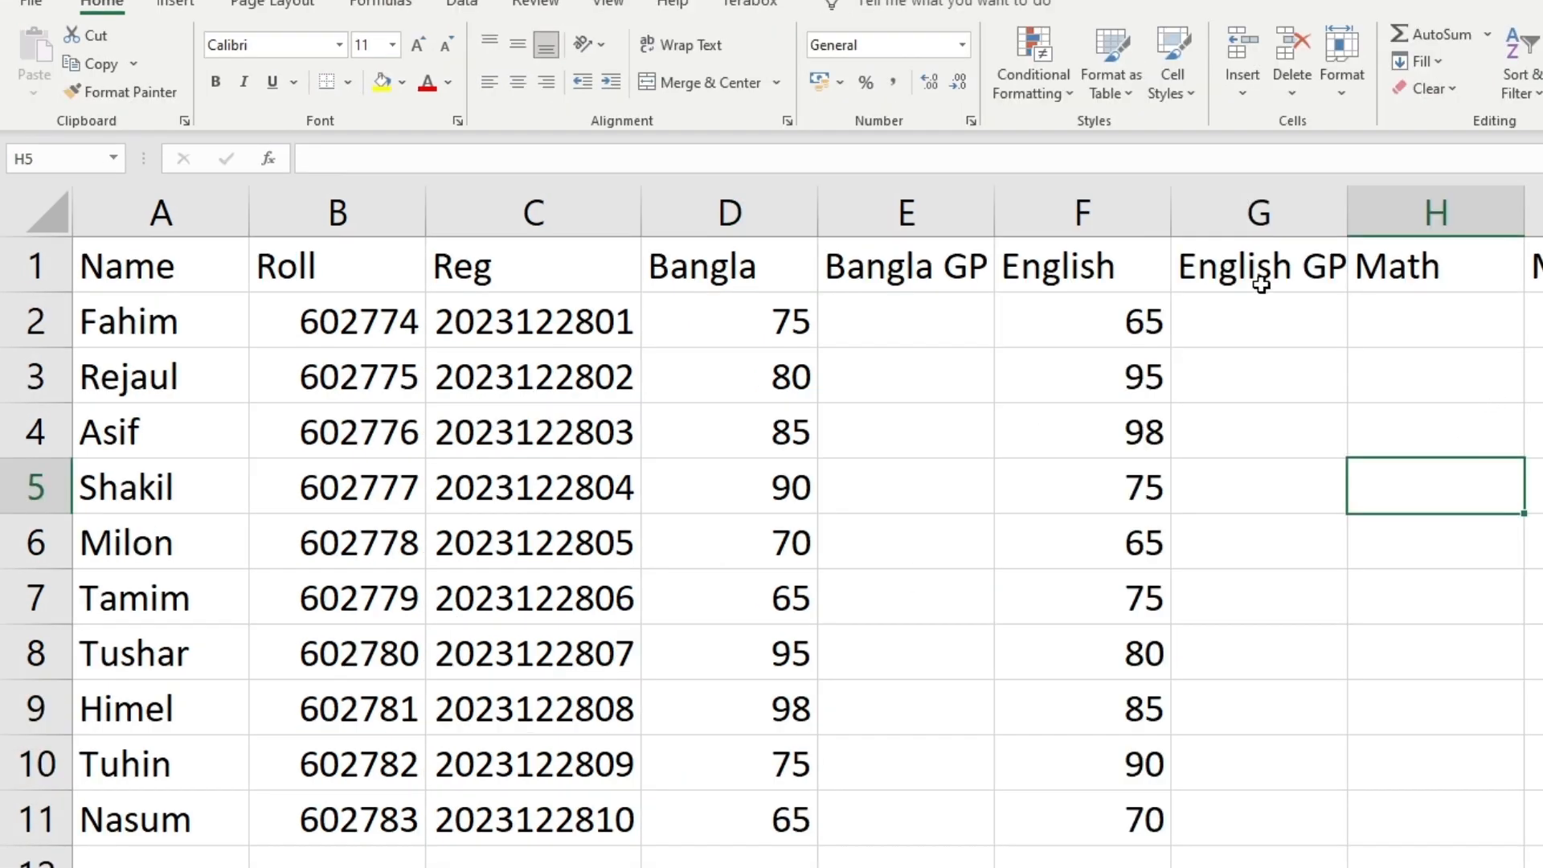
pyautogui.click(967, 262)
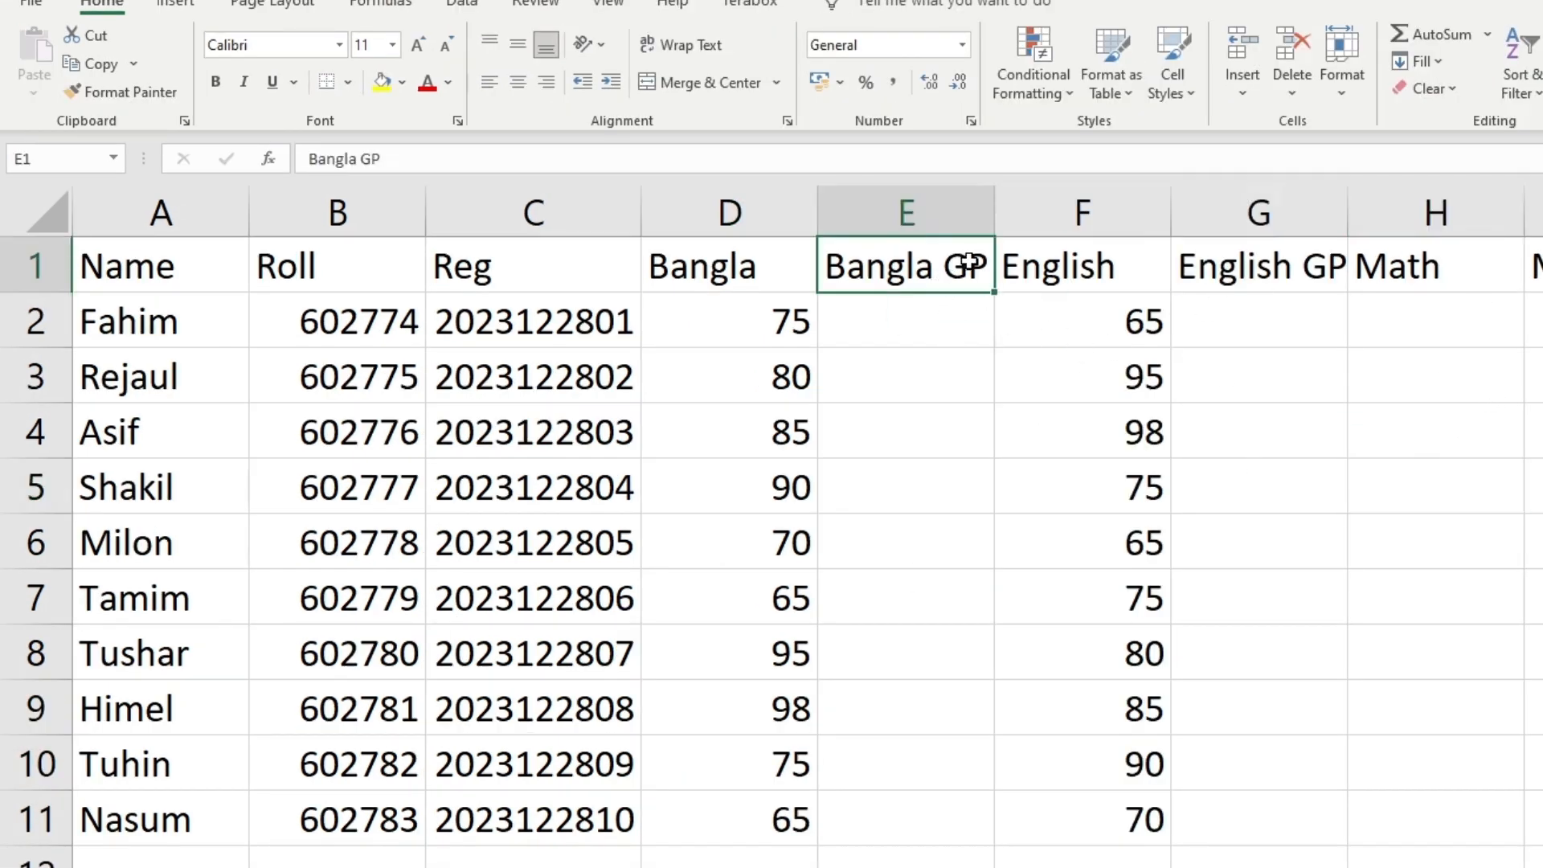
pyautogui.click(1294, 405)
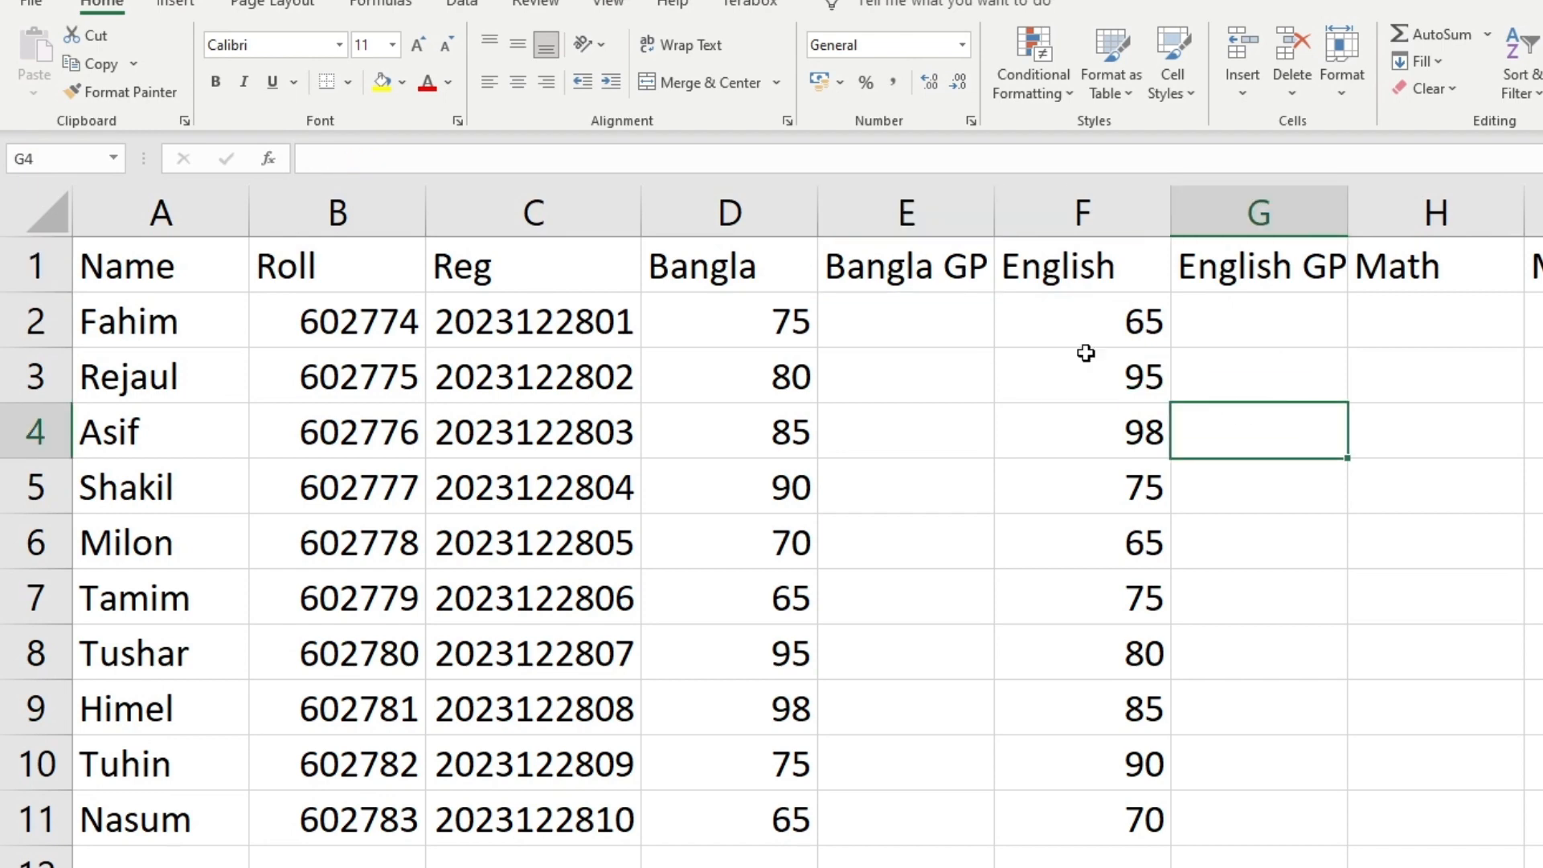
pyautogui.click(962, 267)
pyautogui.click(786, 320)
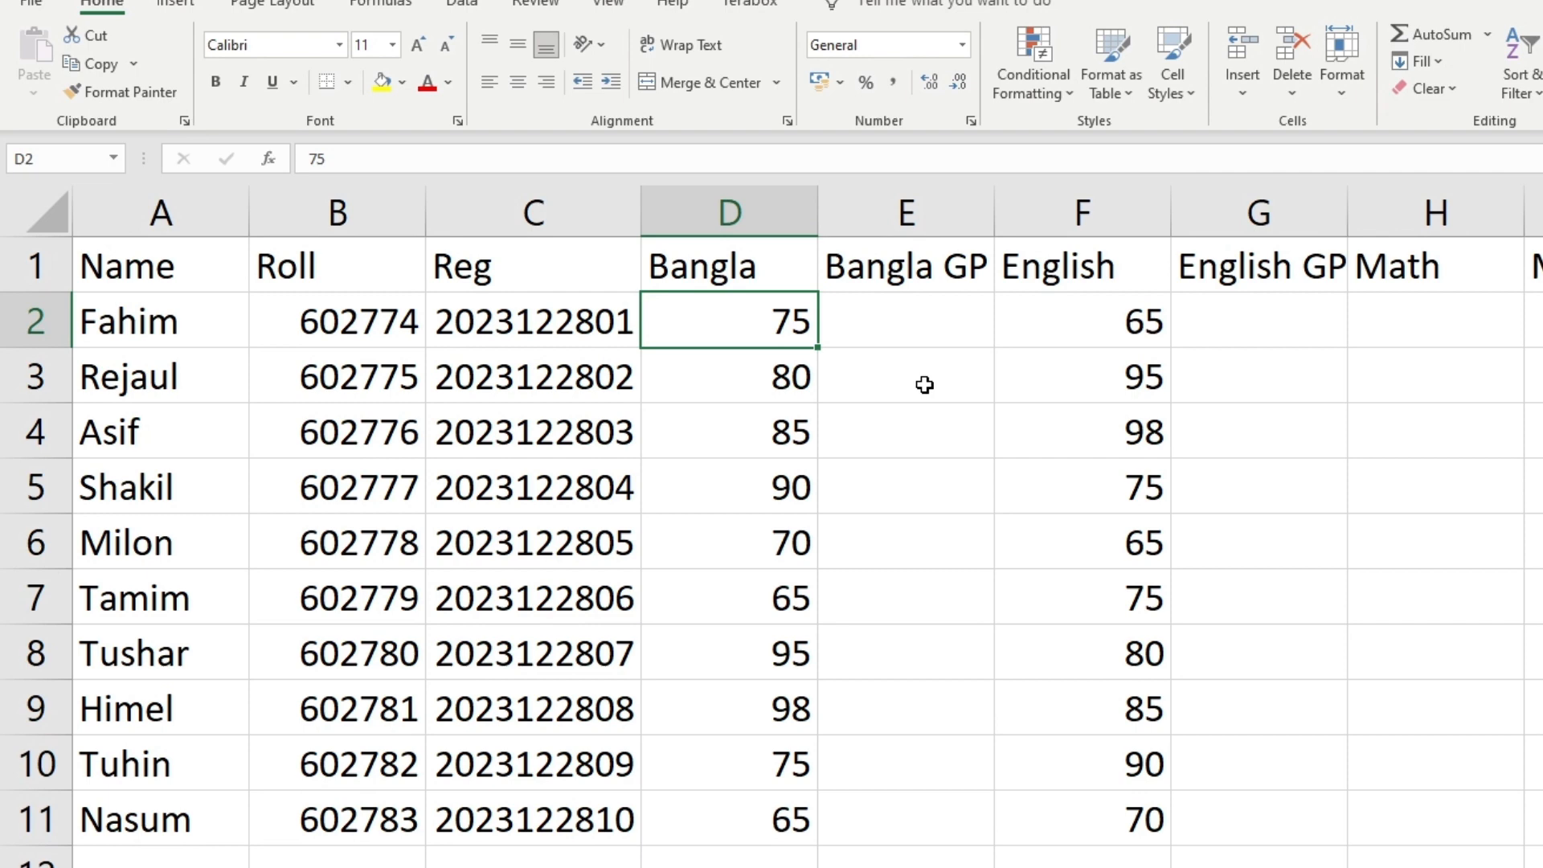
# Start the E2 grade formula as =if(d2>=80,5 for marks of 80 or more
pyautogui.doubleClick(907, 330)
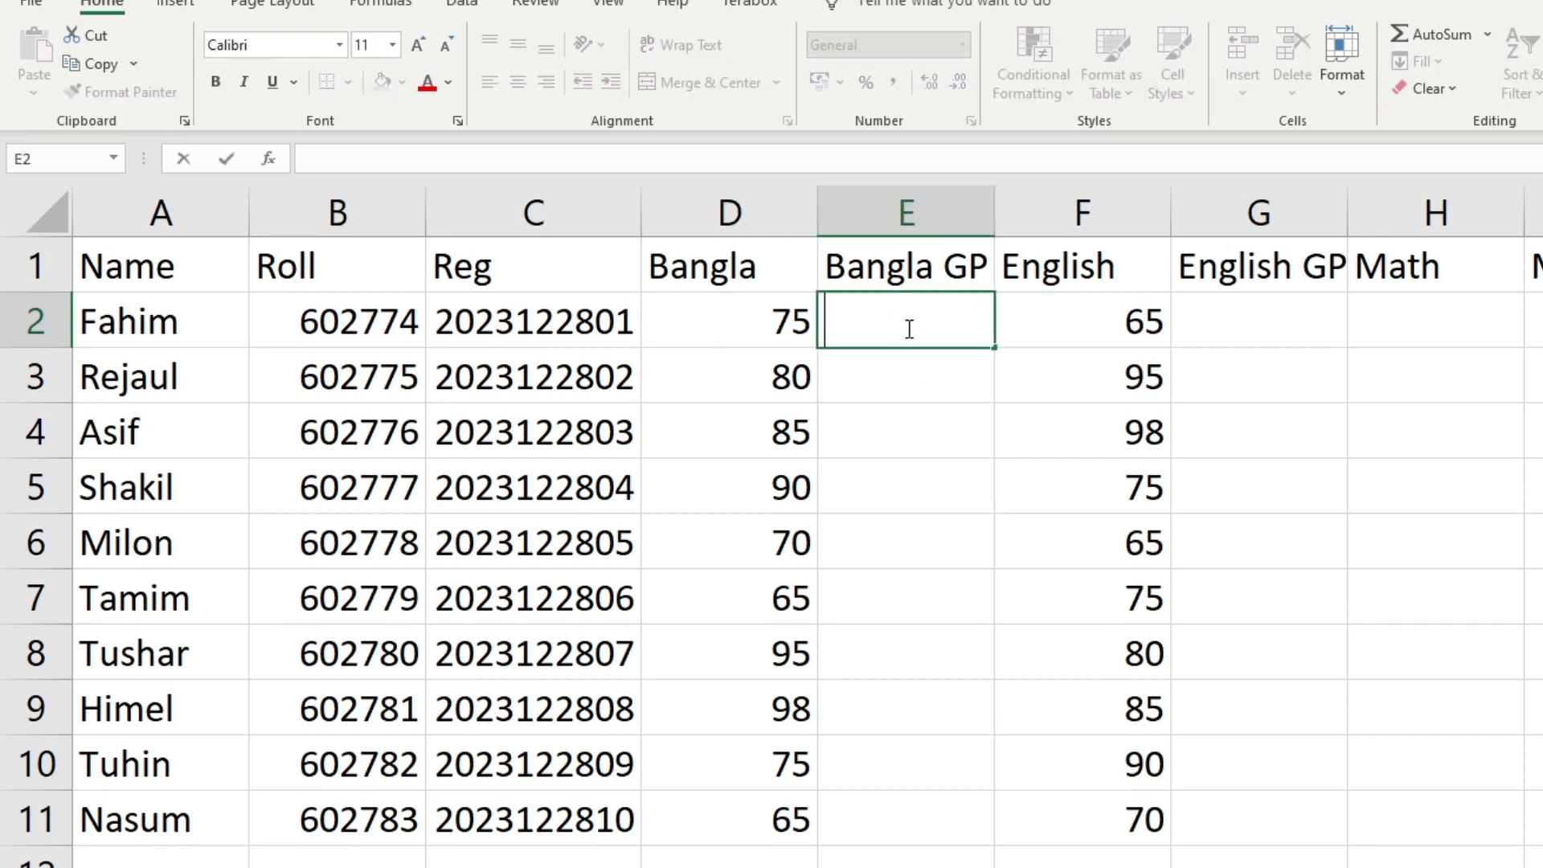
pyautogui.write('=')
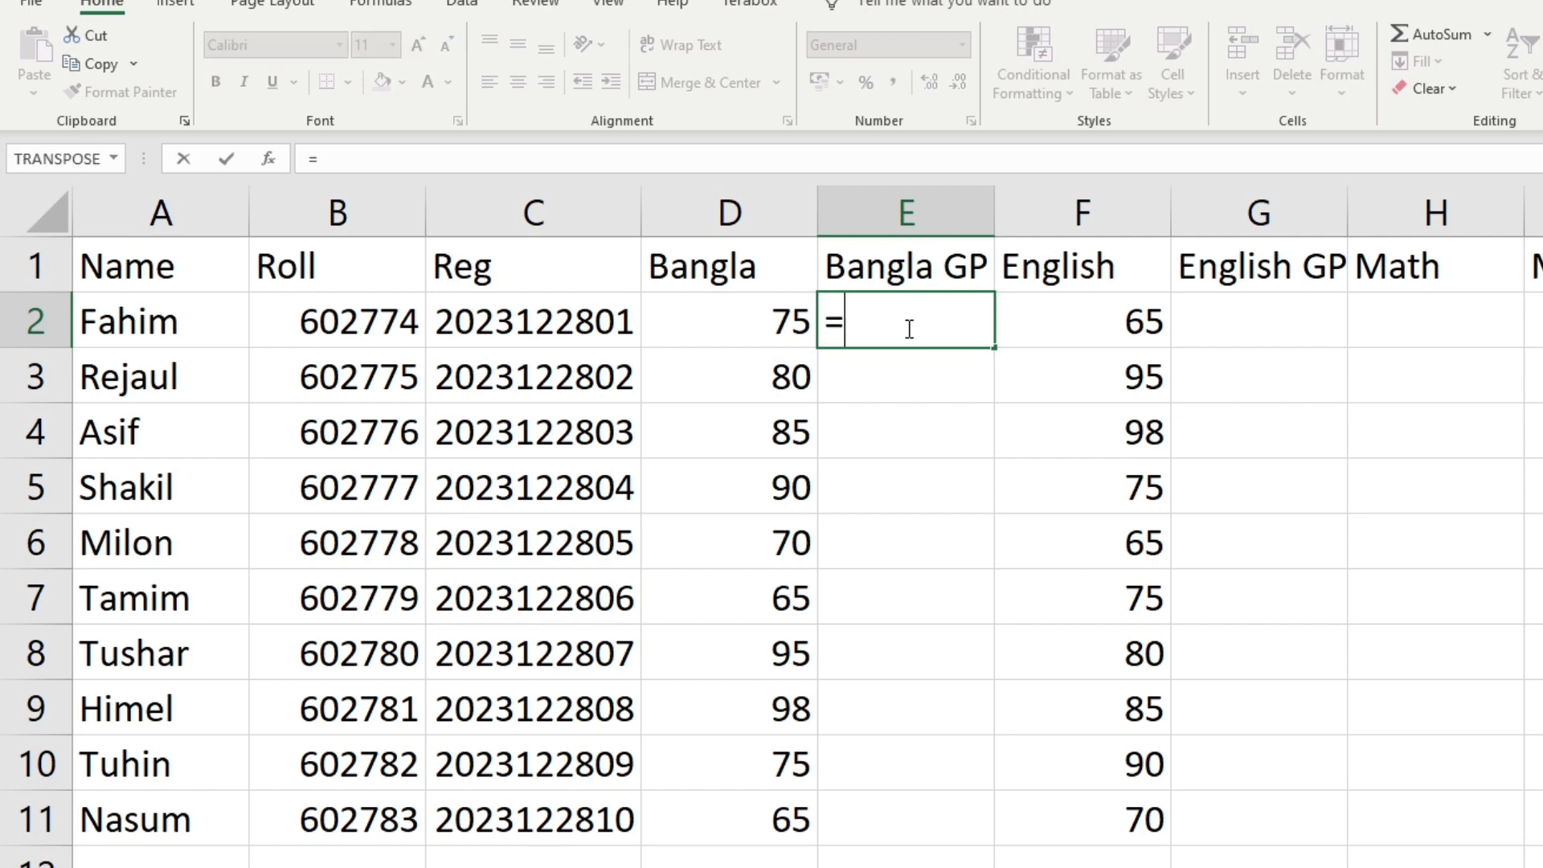
pyautogui.write('if(')
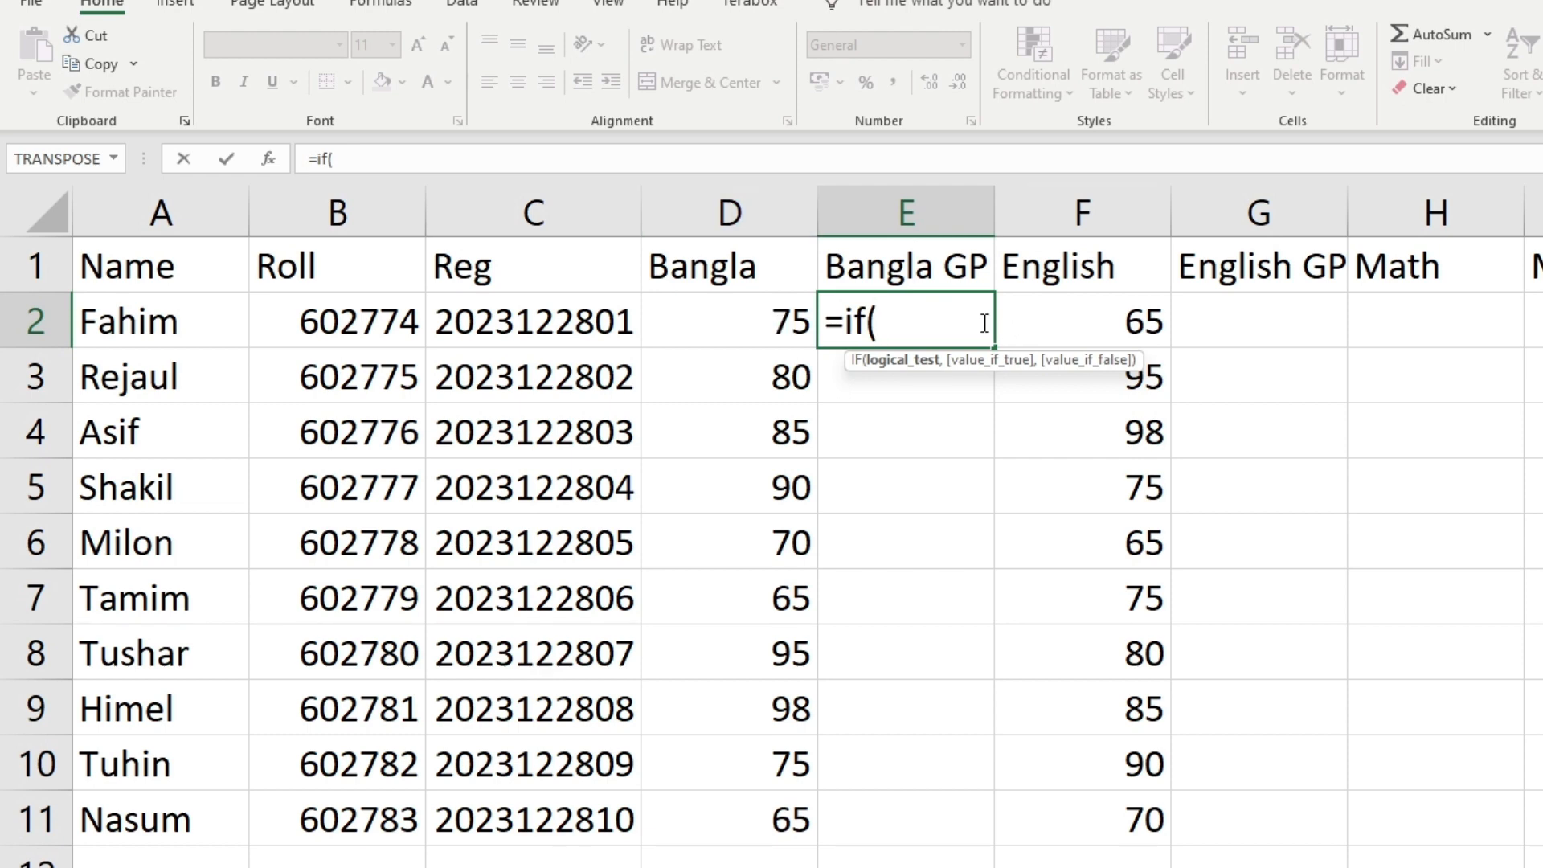
pyautogui.write('d2')
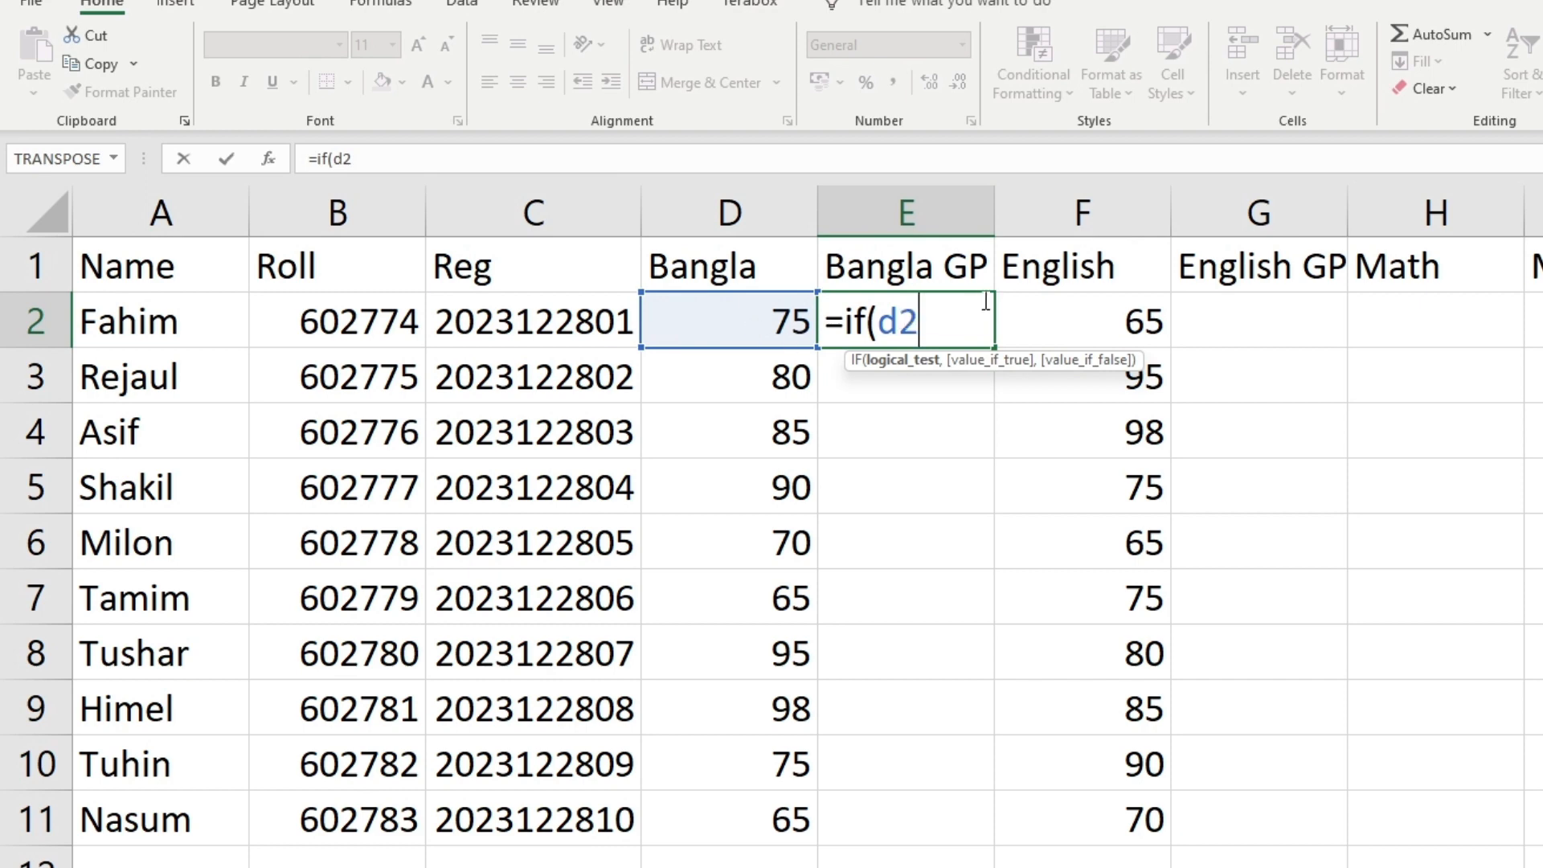
pyautogui.write('>+')
pyautogui.press('BackSpace')
pyautogui.write('=80')
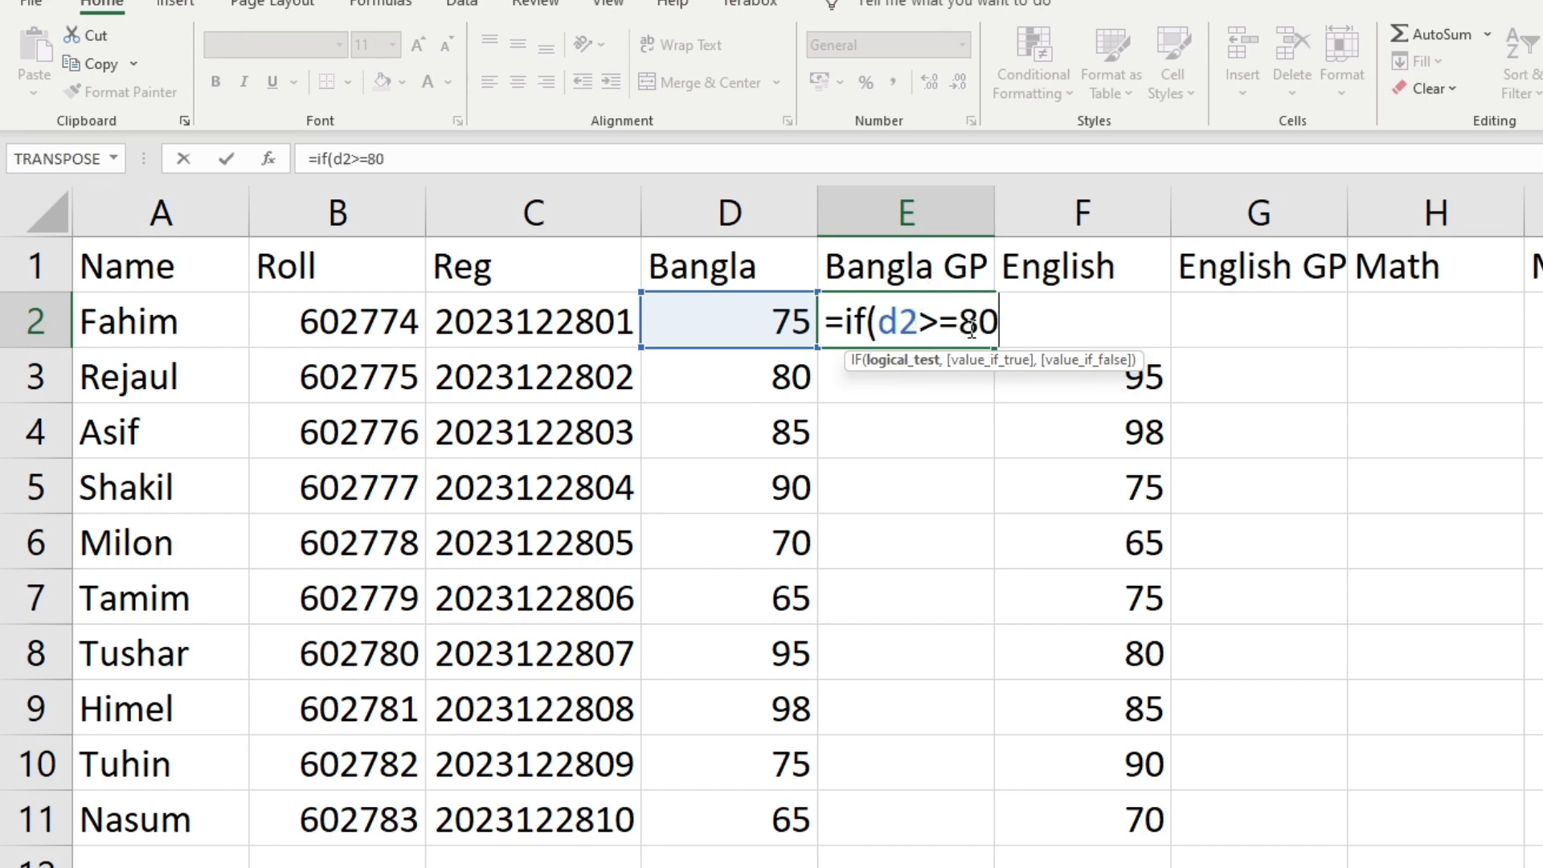
pyautogui.write(',')
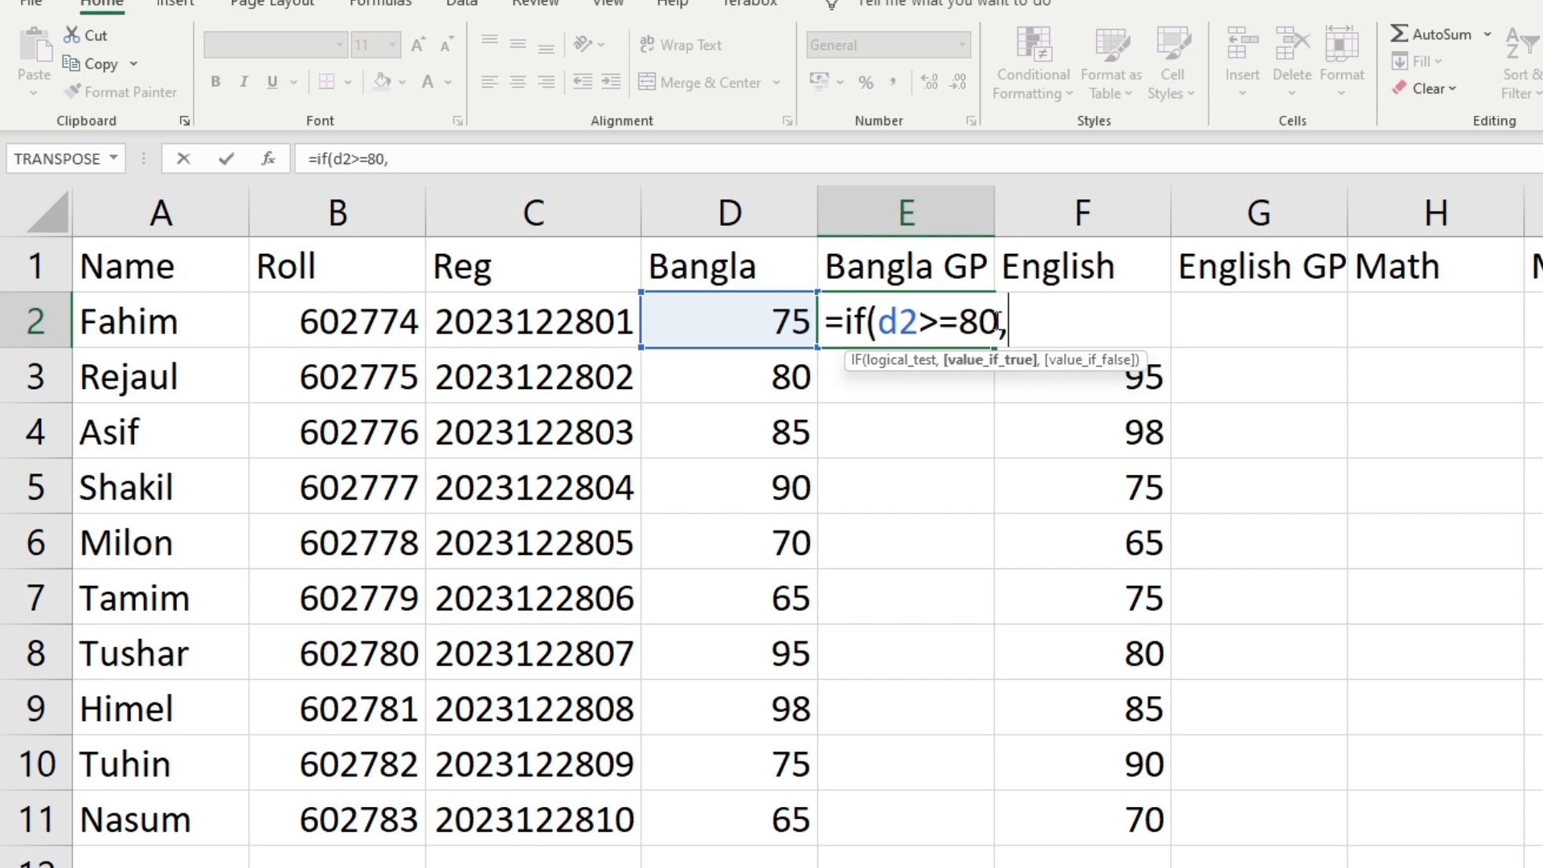
pyautogui.write('5')
pyautogui.hotkey('shift', 'Left')
pyautogui.hotkey('shift', 'Left')
pyautogui.hotkey('shift', 'Left')
pyautogui.hotkey('shift', 'Left')
pyautogui.hotkey('shift', 'Left')
pyautogui.hotkey('shift', 'Left')
pyautogui.hotkey('shift', 'Left')
pyautogui.hotkey('shift', 'Left')
pyautogui.hotkey('shift', 'Left')
pyautogui.hotkey('shift', 'Left')
pyautogui.hotkey('shift', 'Left')
pyautogui.hotkey('shift', 'Left')
# Extend the E2 formula with nested tiers: 70 gives 4, 60 gives 3, 50 gives 2
pyautogui.click(1072, 315)
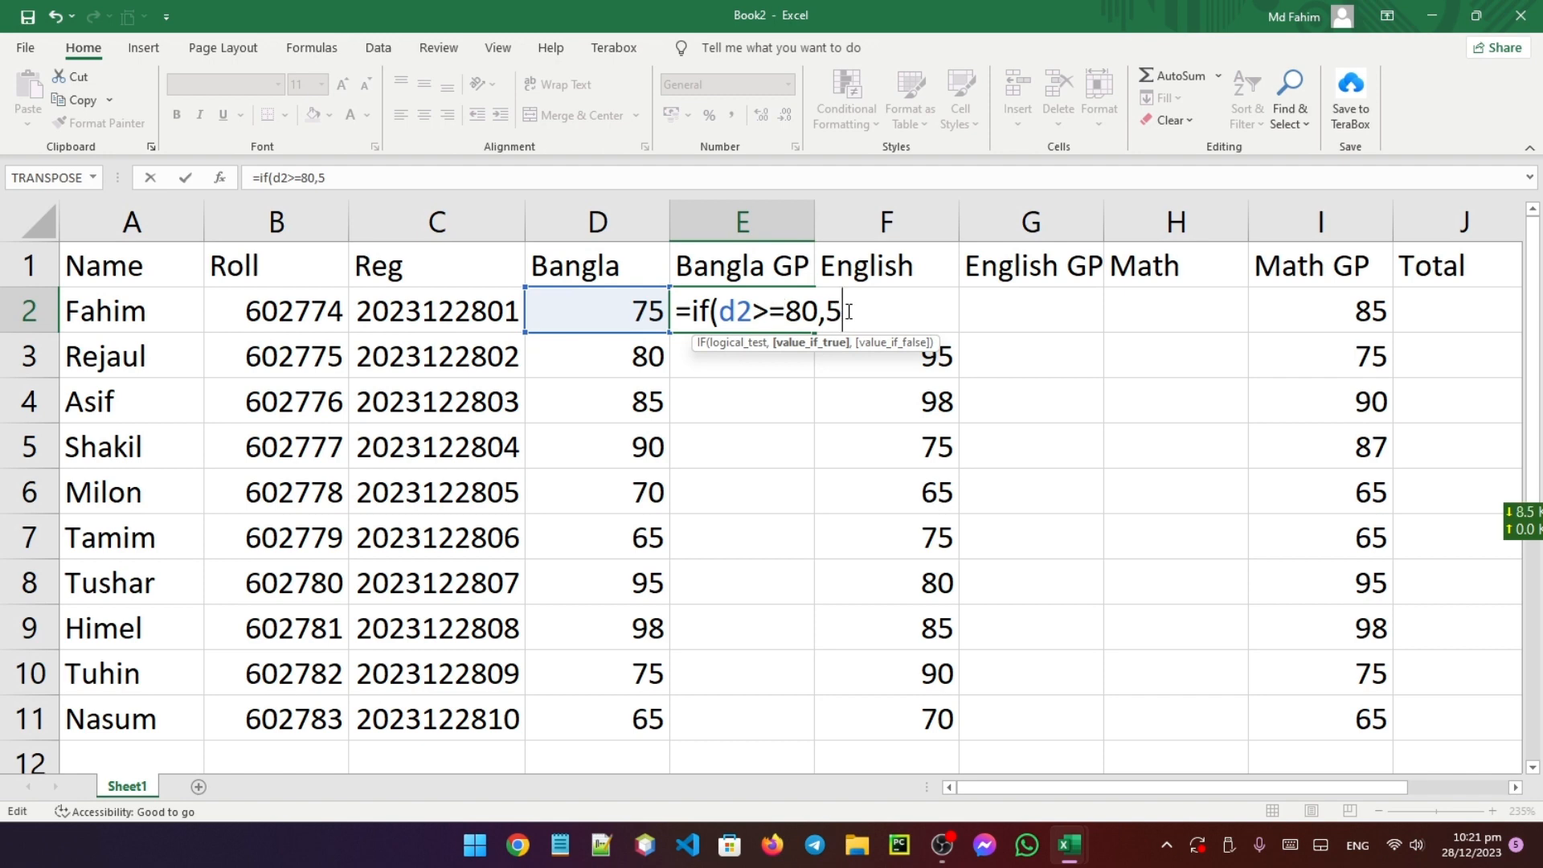
pyautogui.write(',')
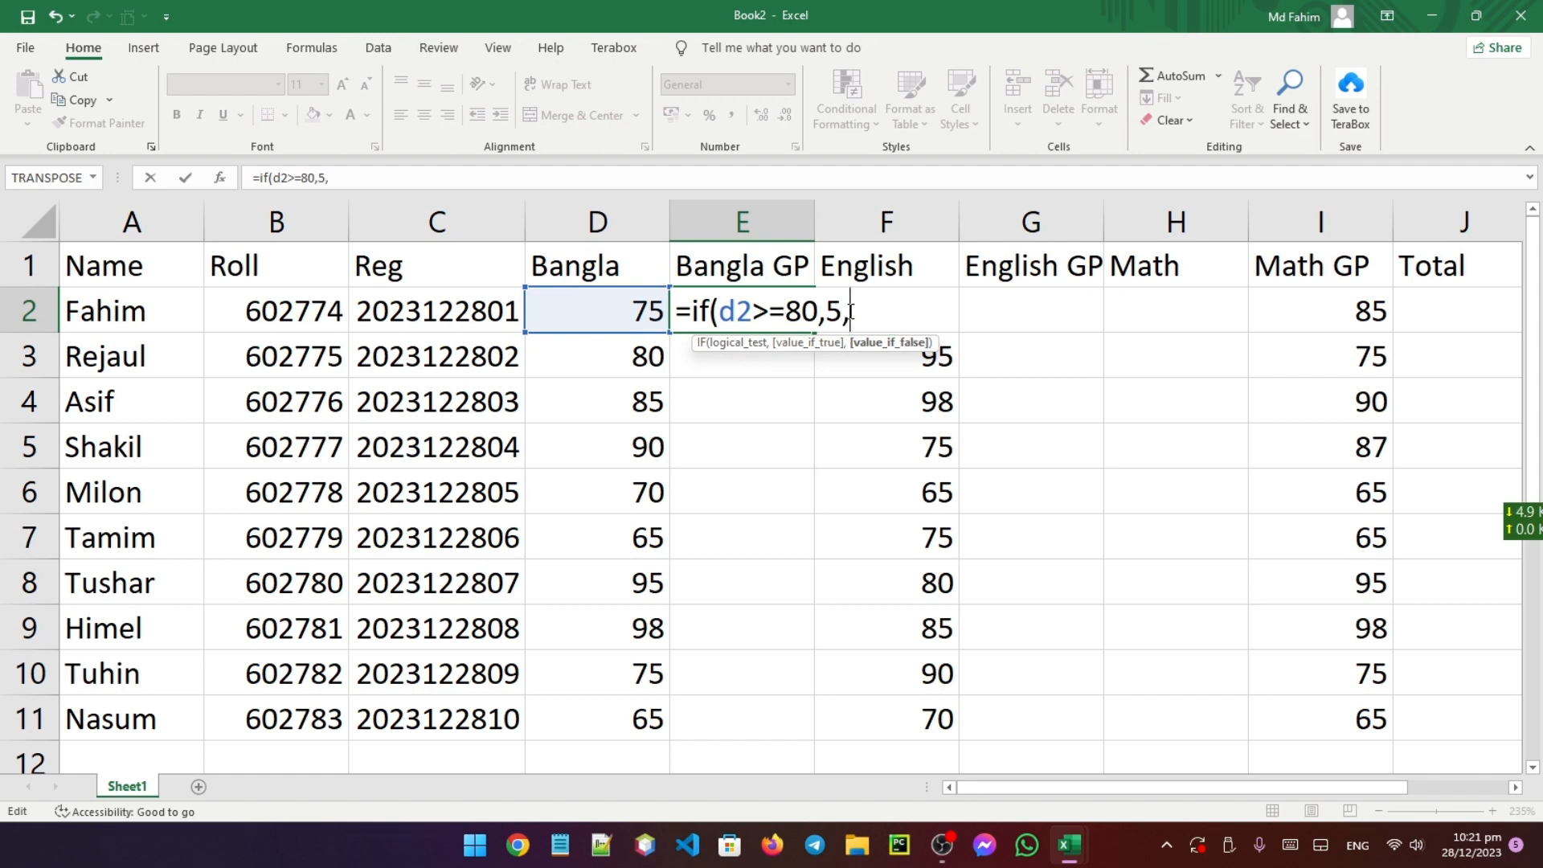
pyautogui.write('if(d2>=')
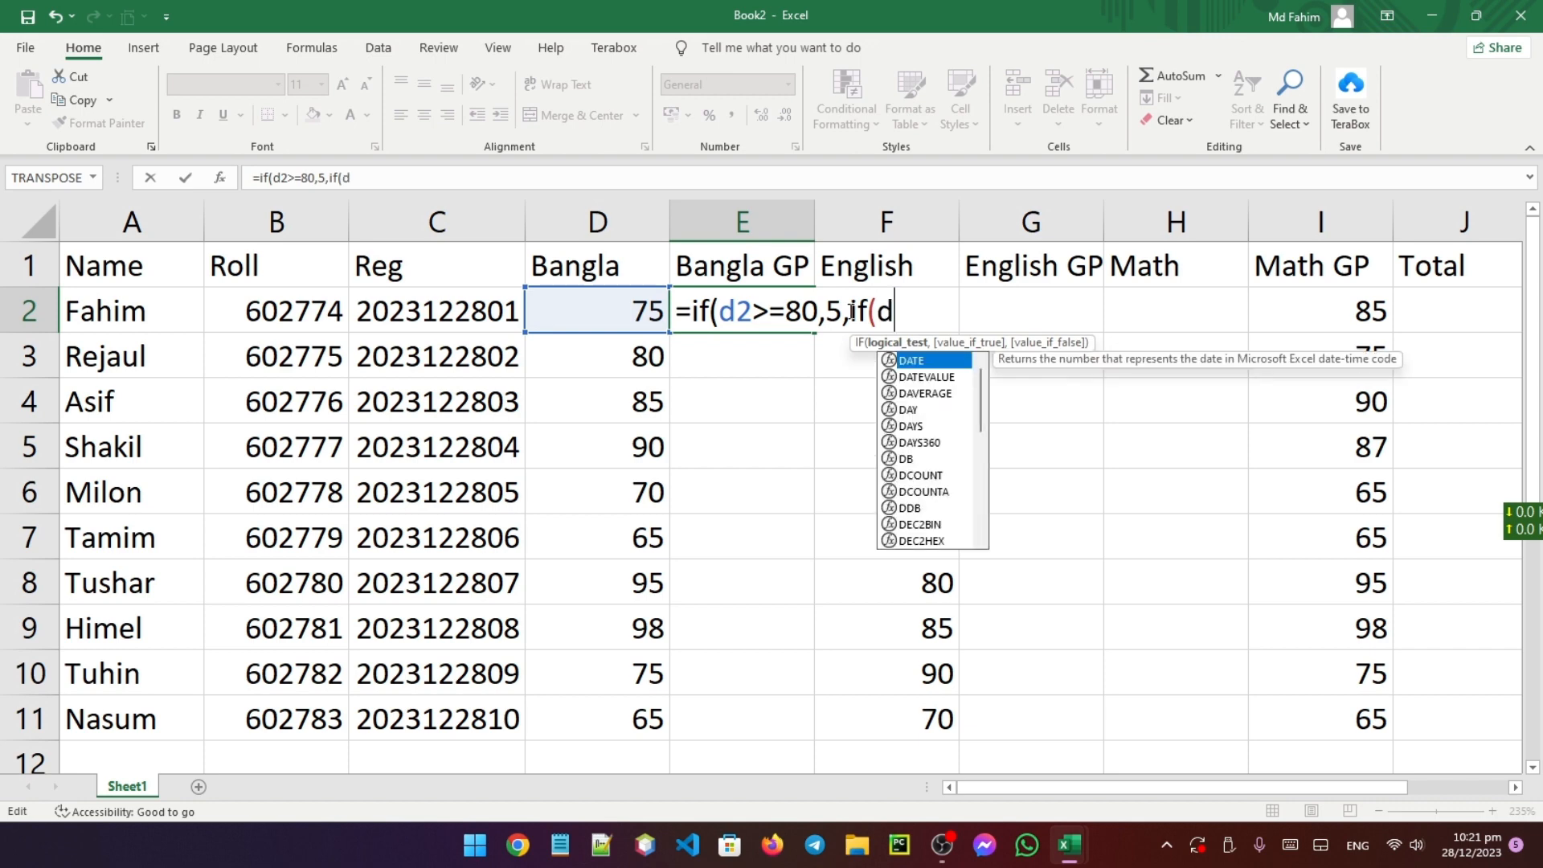
pyautogui.write('70')
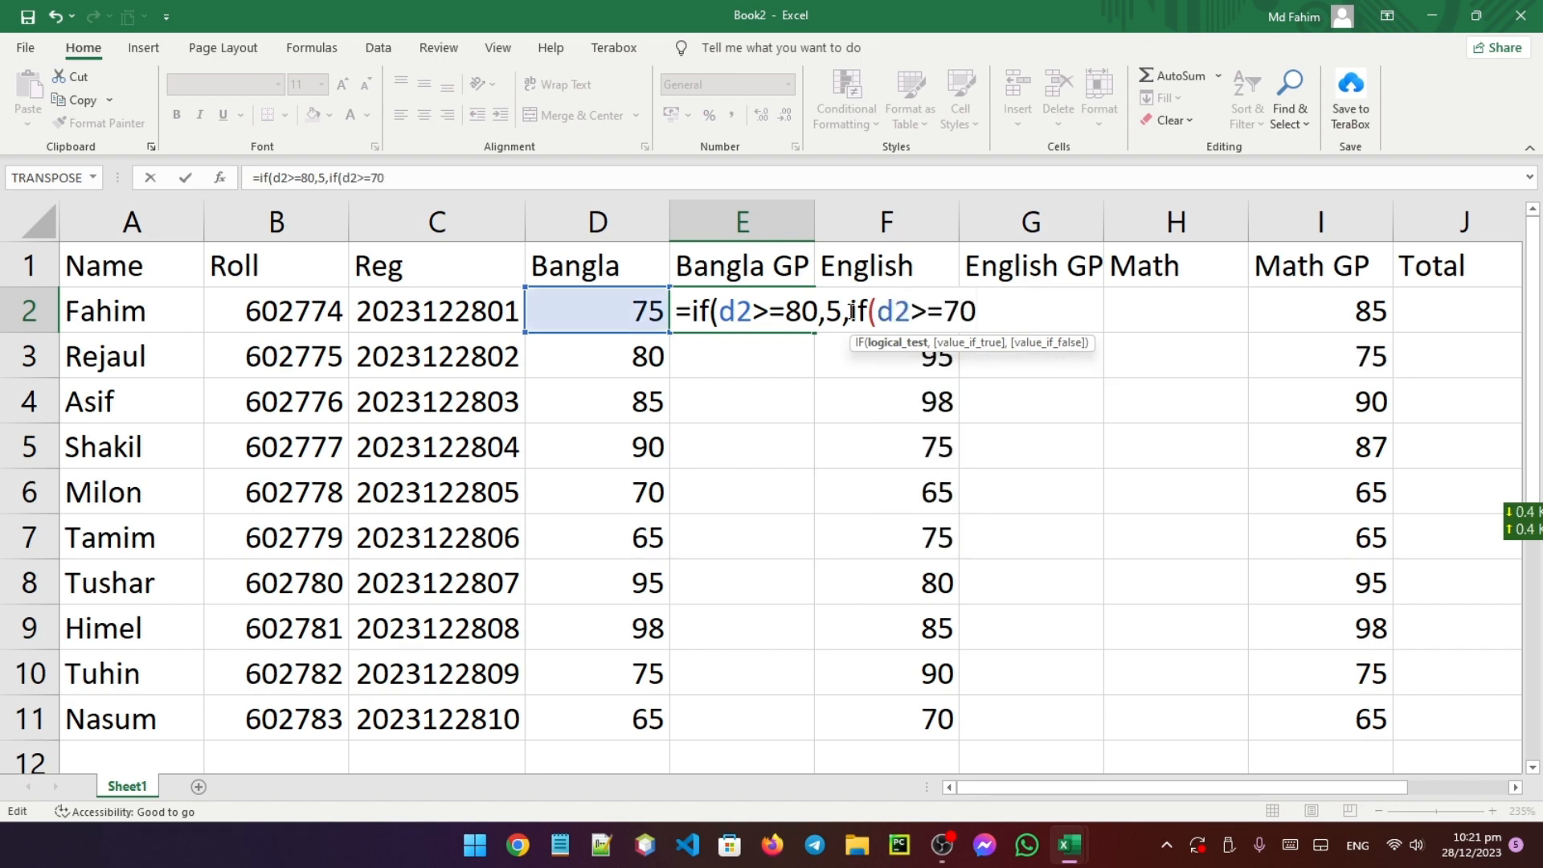
pyautogui.write(',4')
pyautogui.write(',if(d')
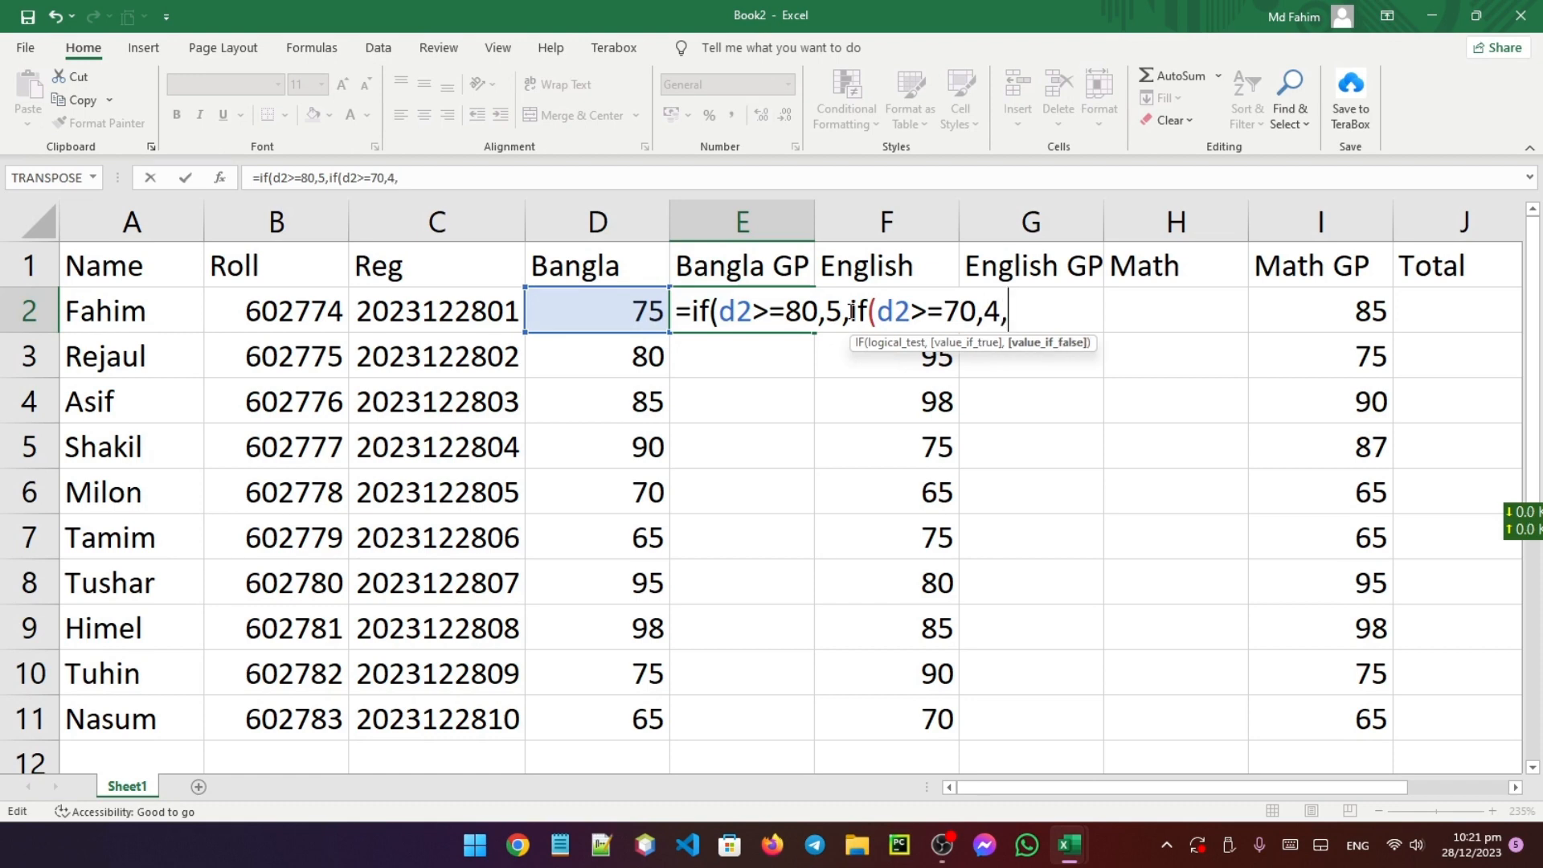
pyautogui.write('2>')
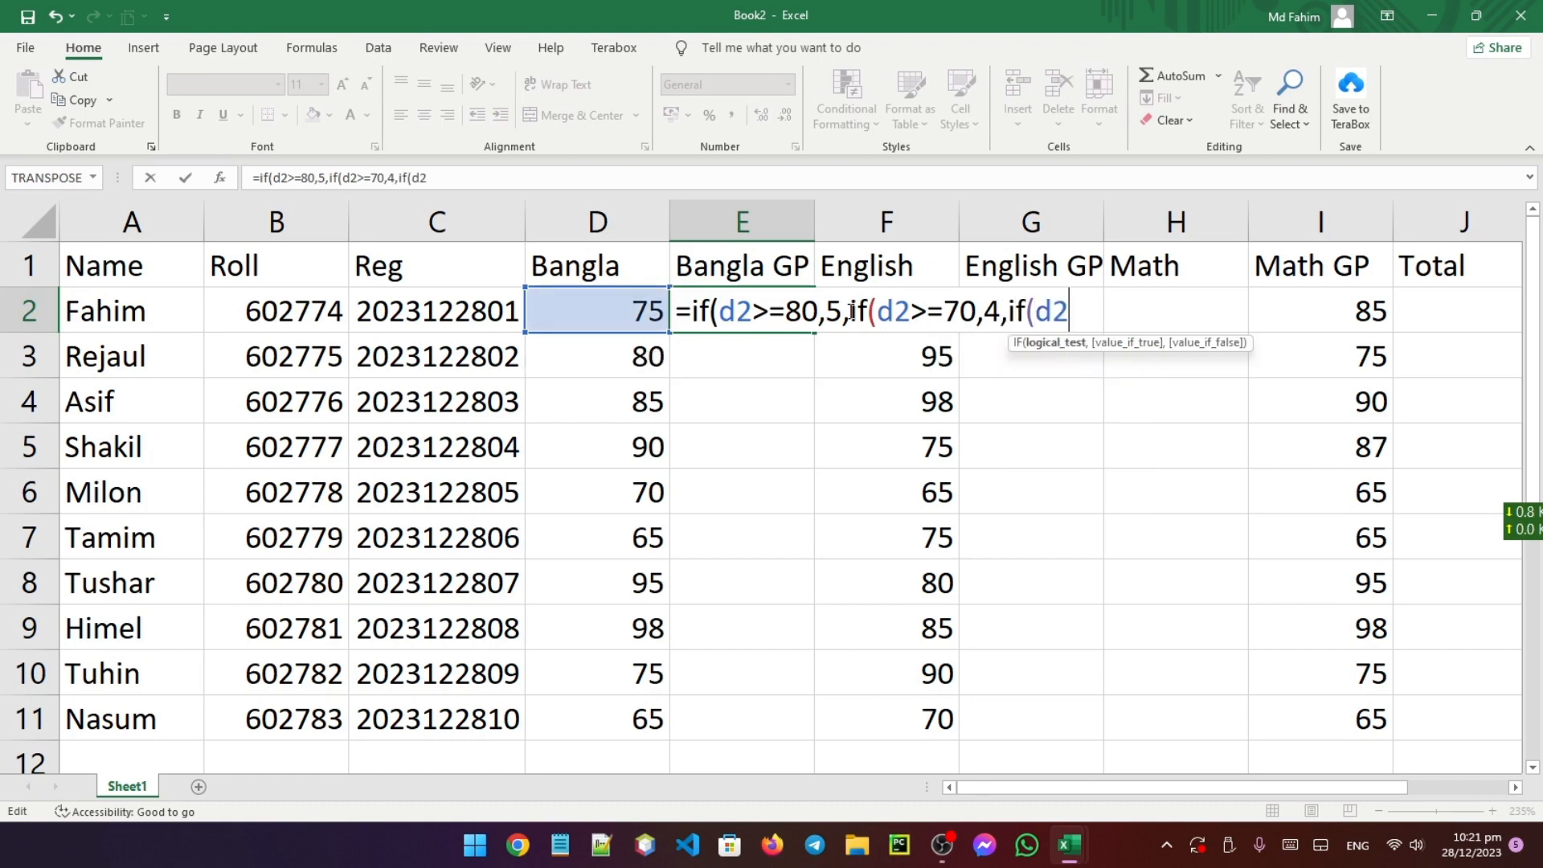
pyautogui.write('=60,.')
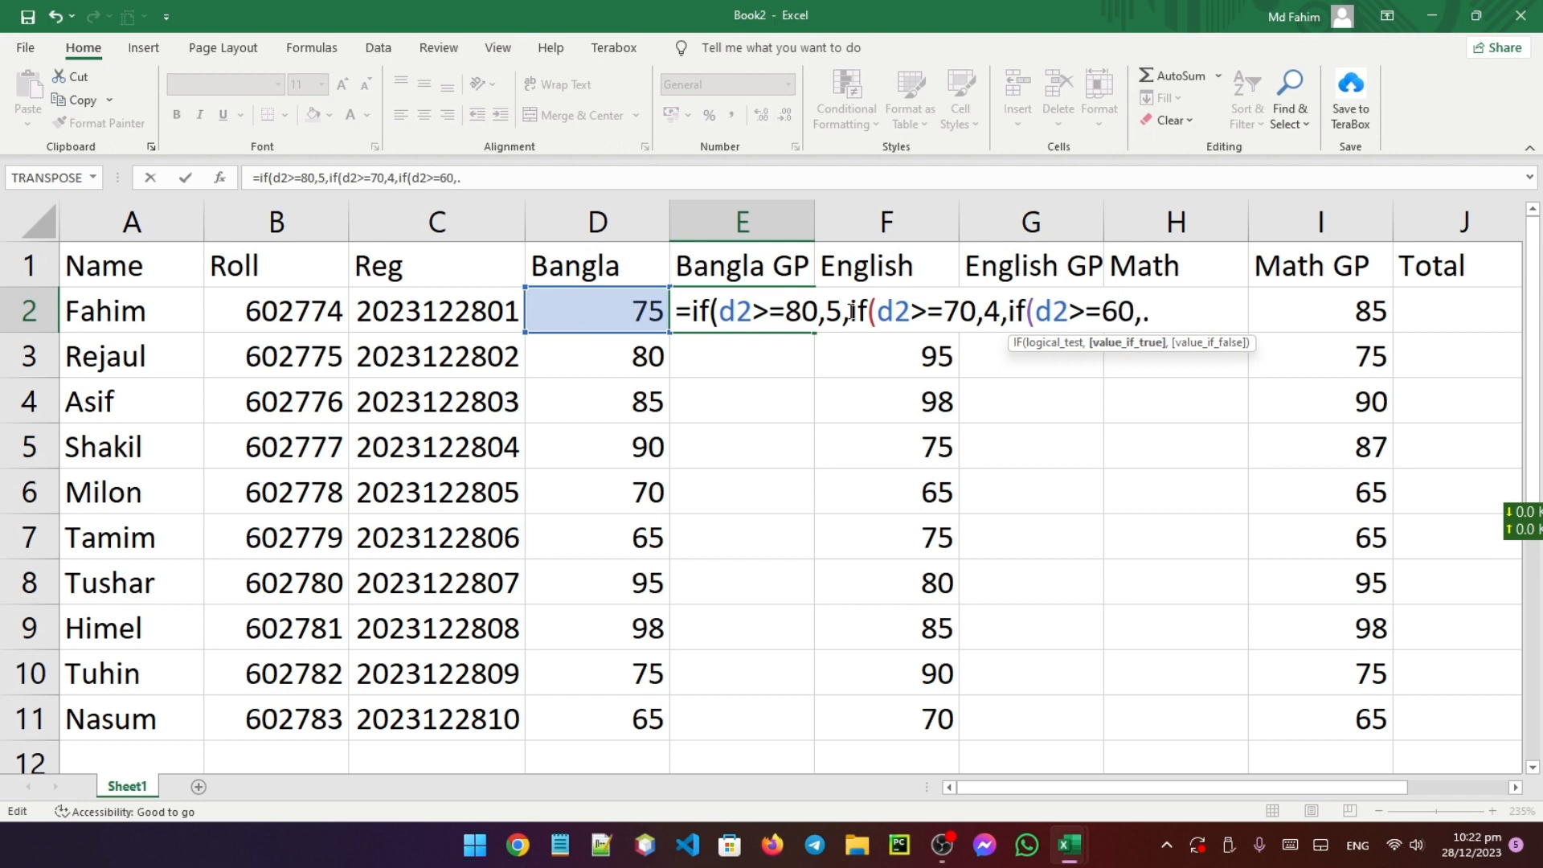
pyautogui.press('BackSpace')
pyautogui.write('3,')
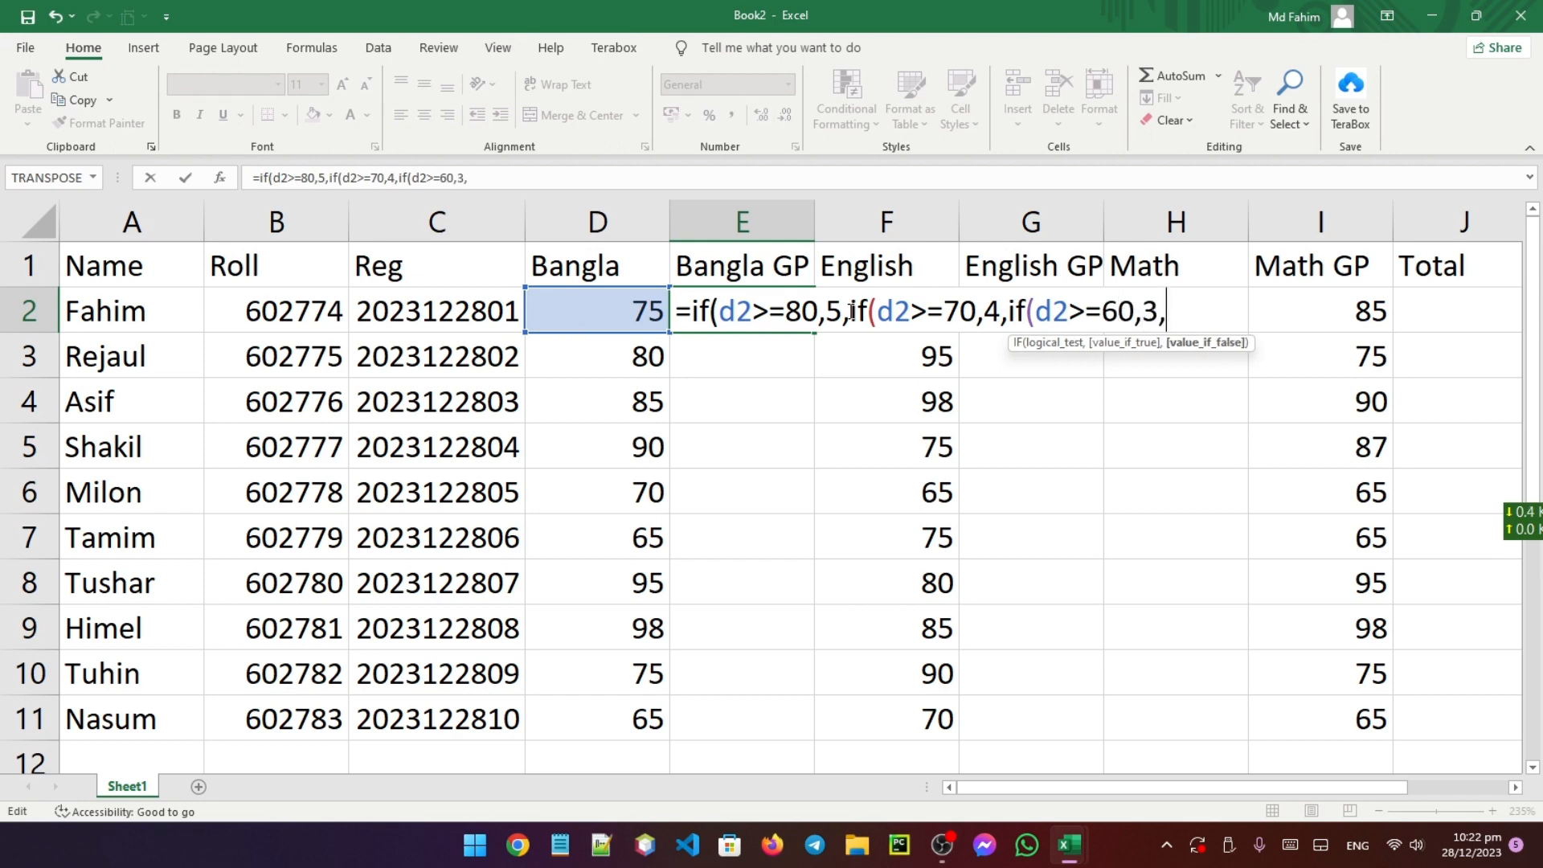
pyautogui.write('if(d2>=')
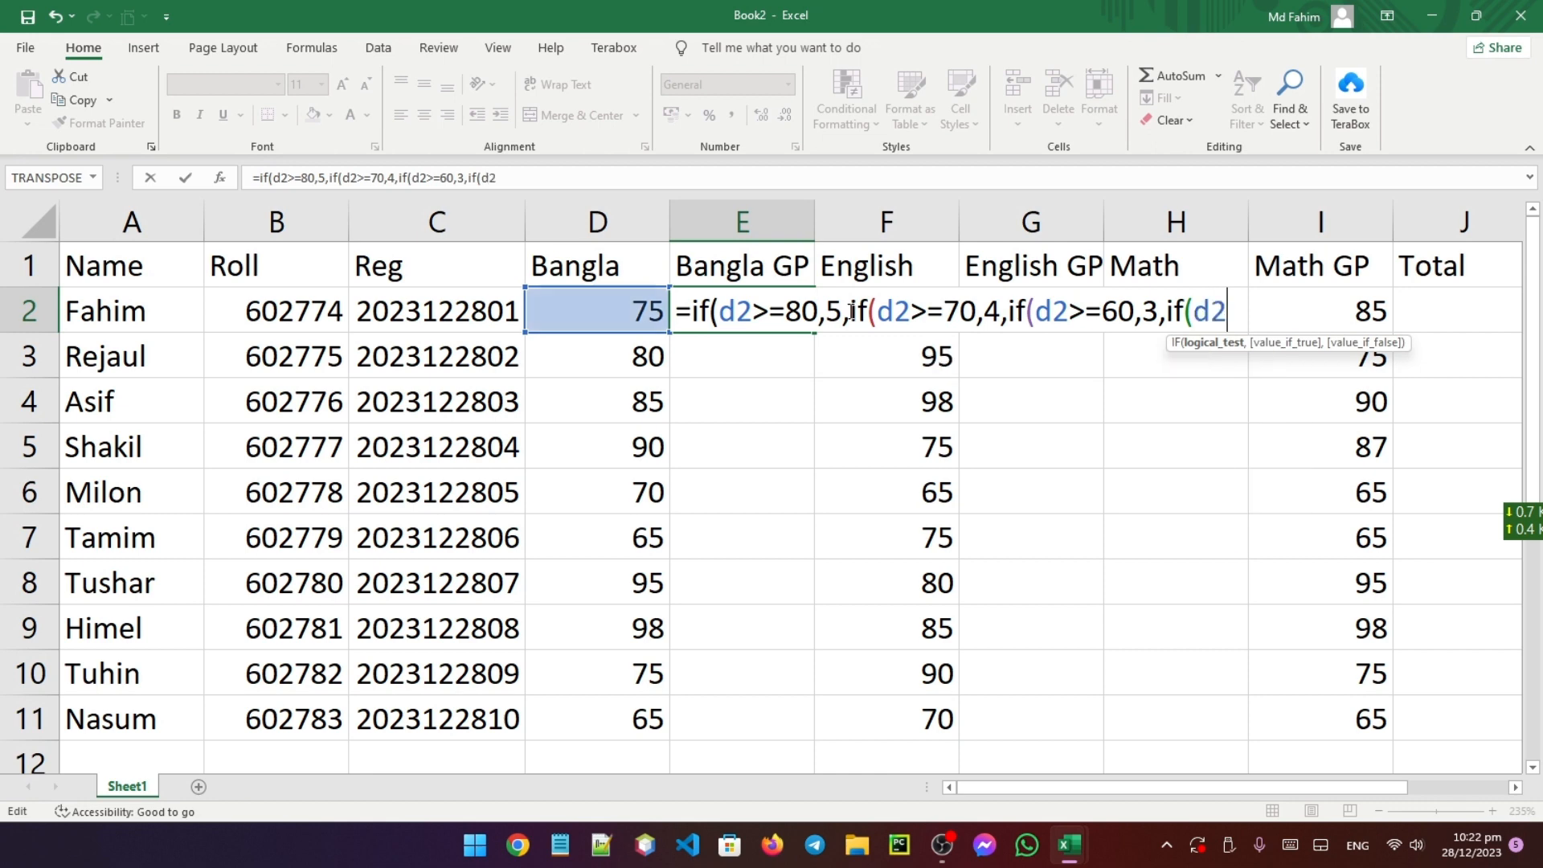
pyautogui.write('5')
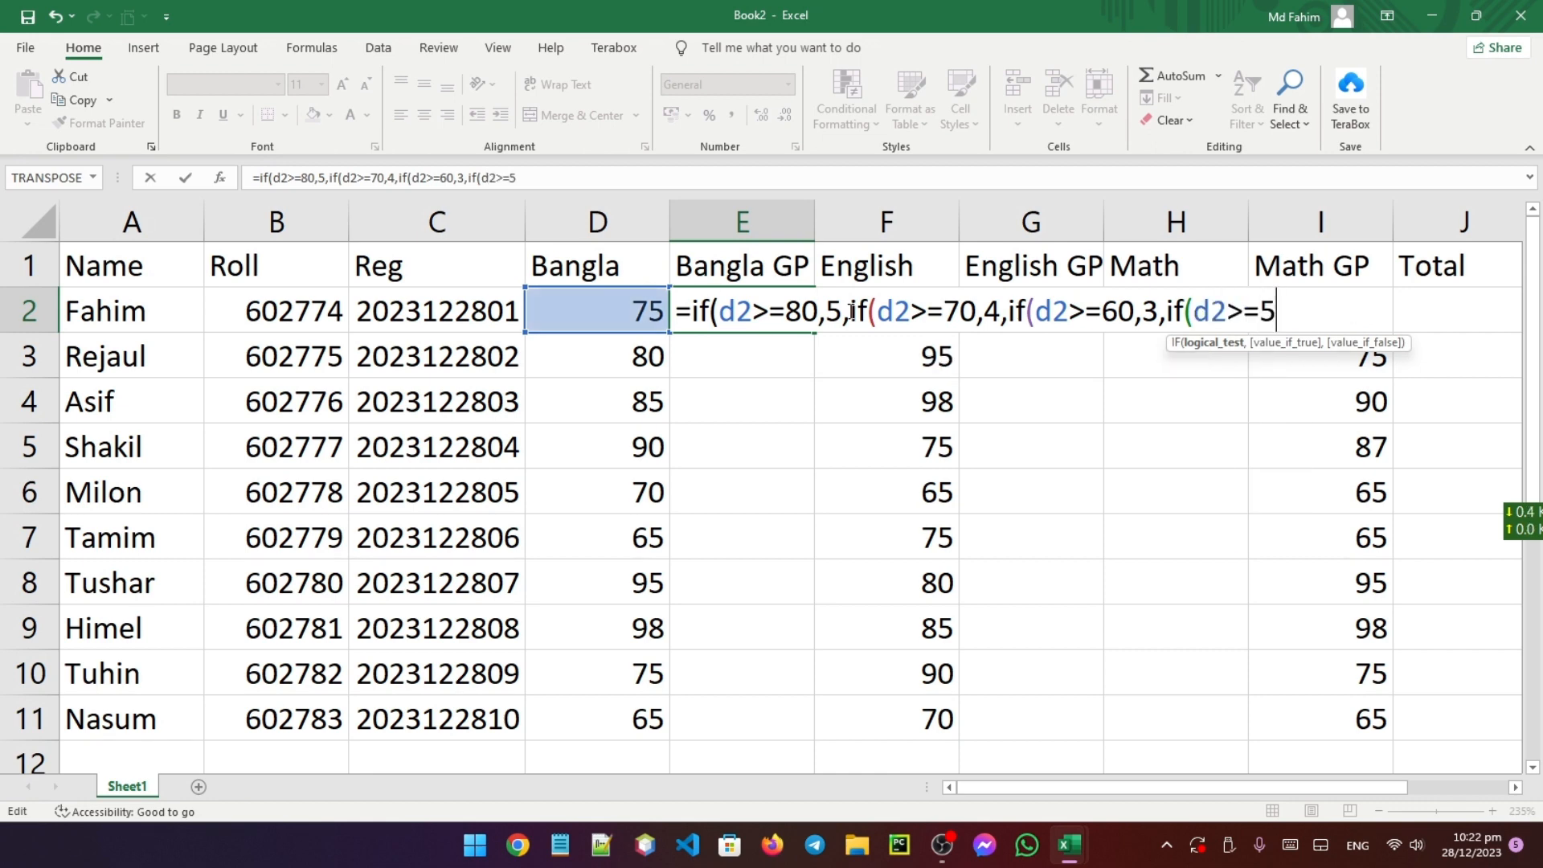
pyautogui.write('0,')
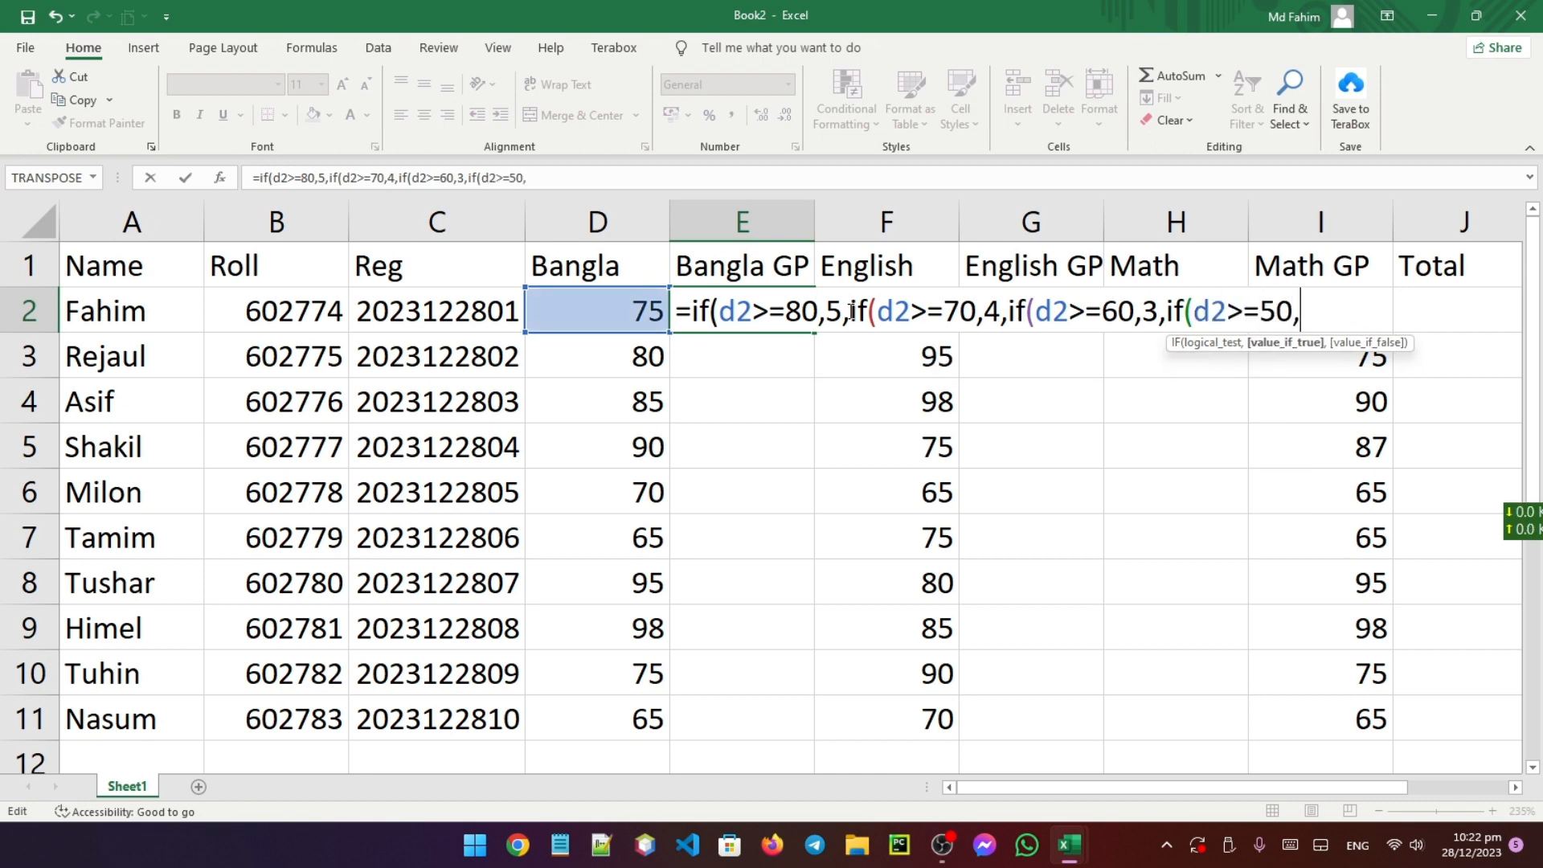
pyautogui.write('2,if')
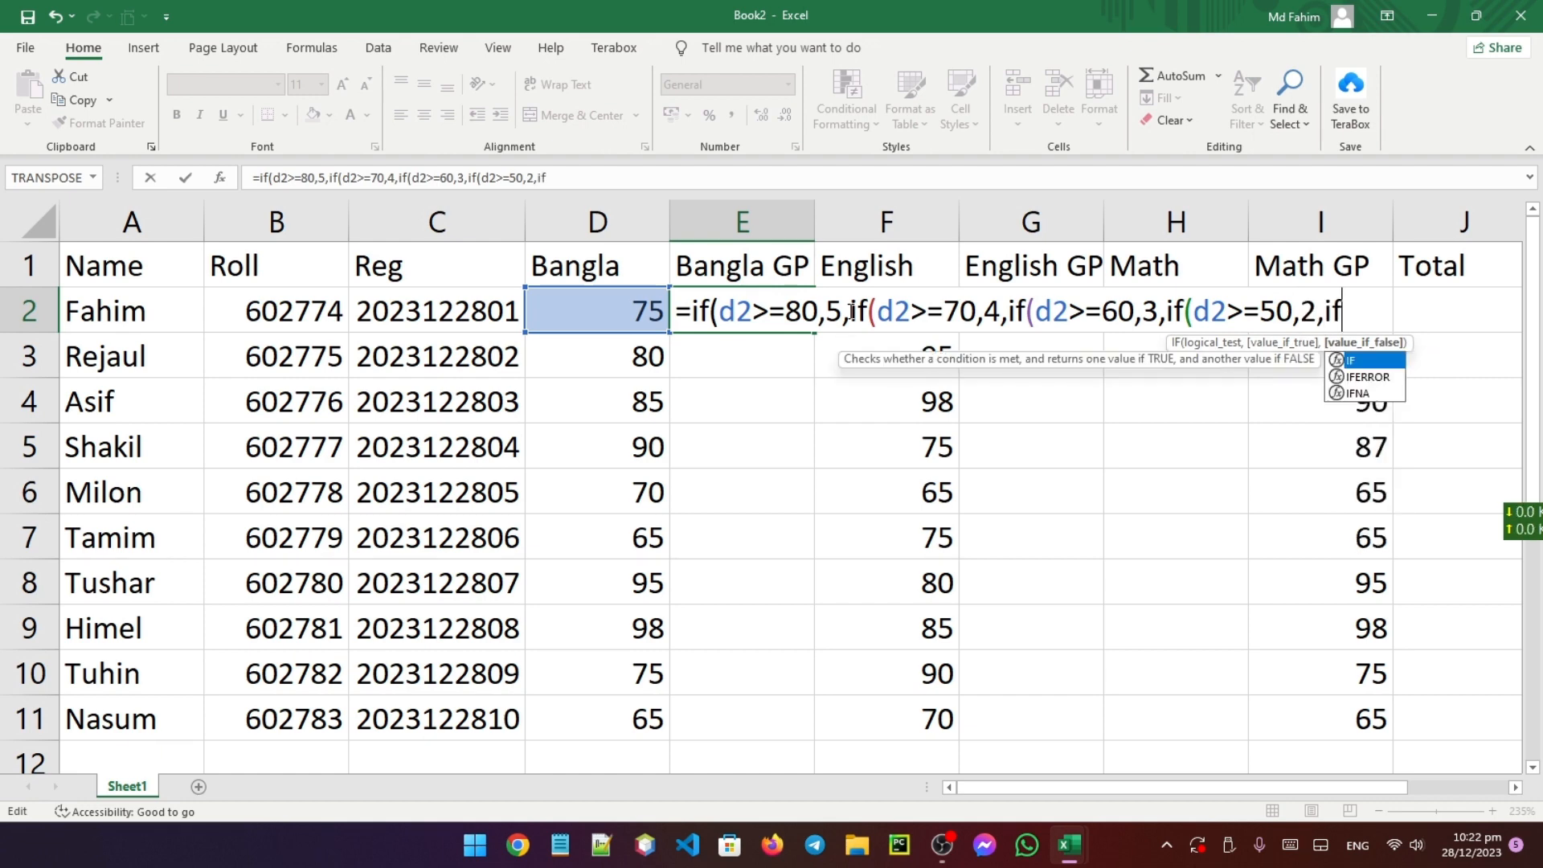
pyautogui.write('(')
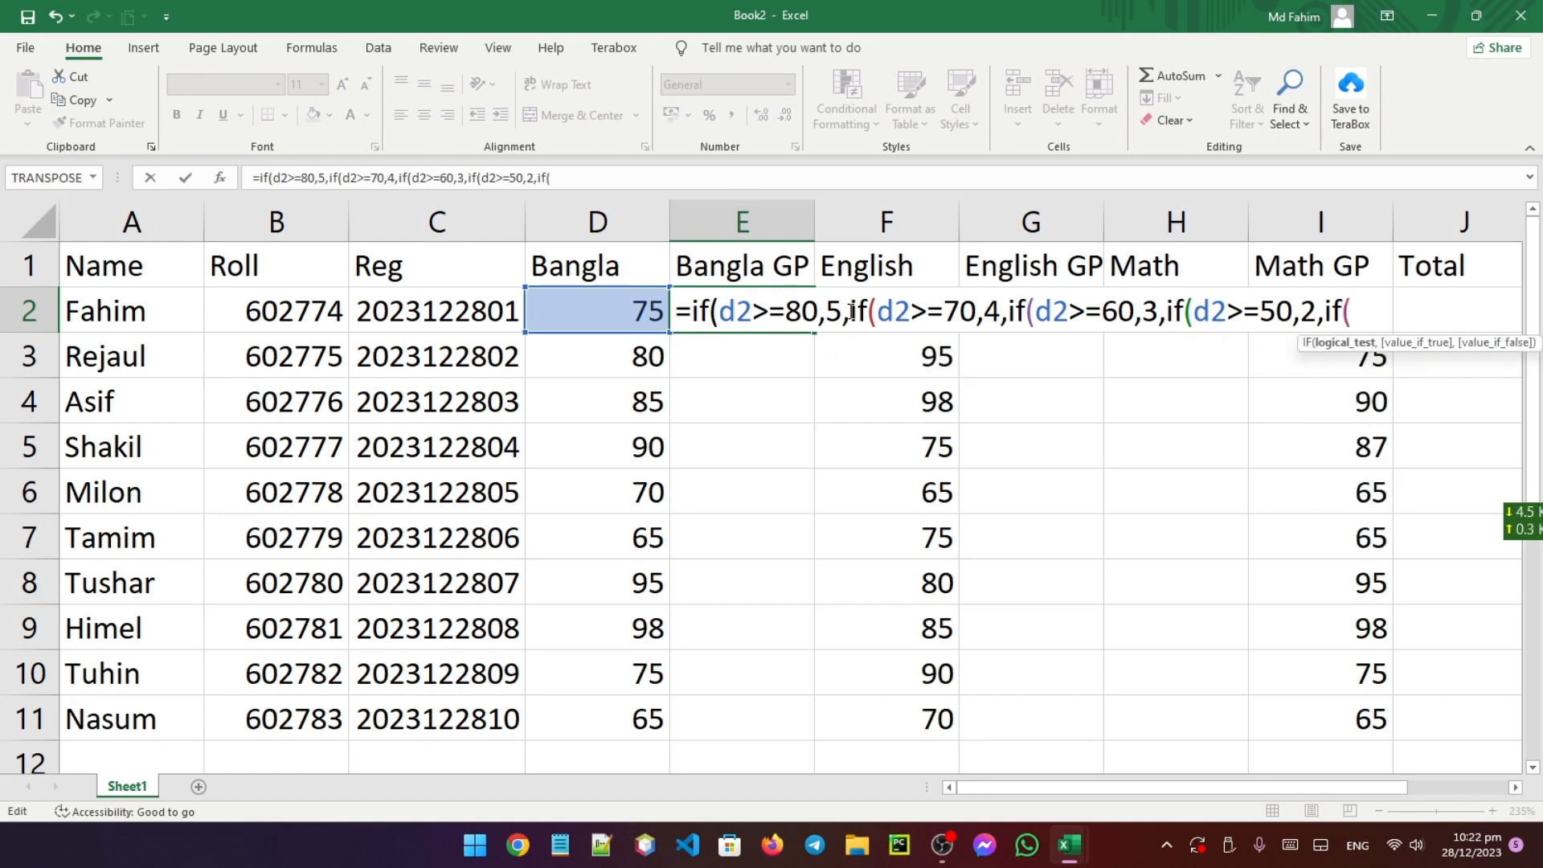
pyautogui.write('d2>')
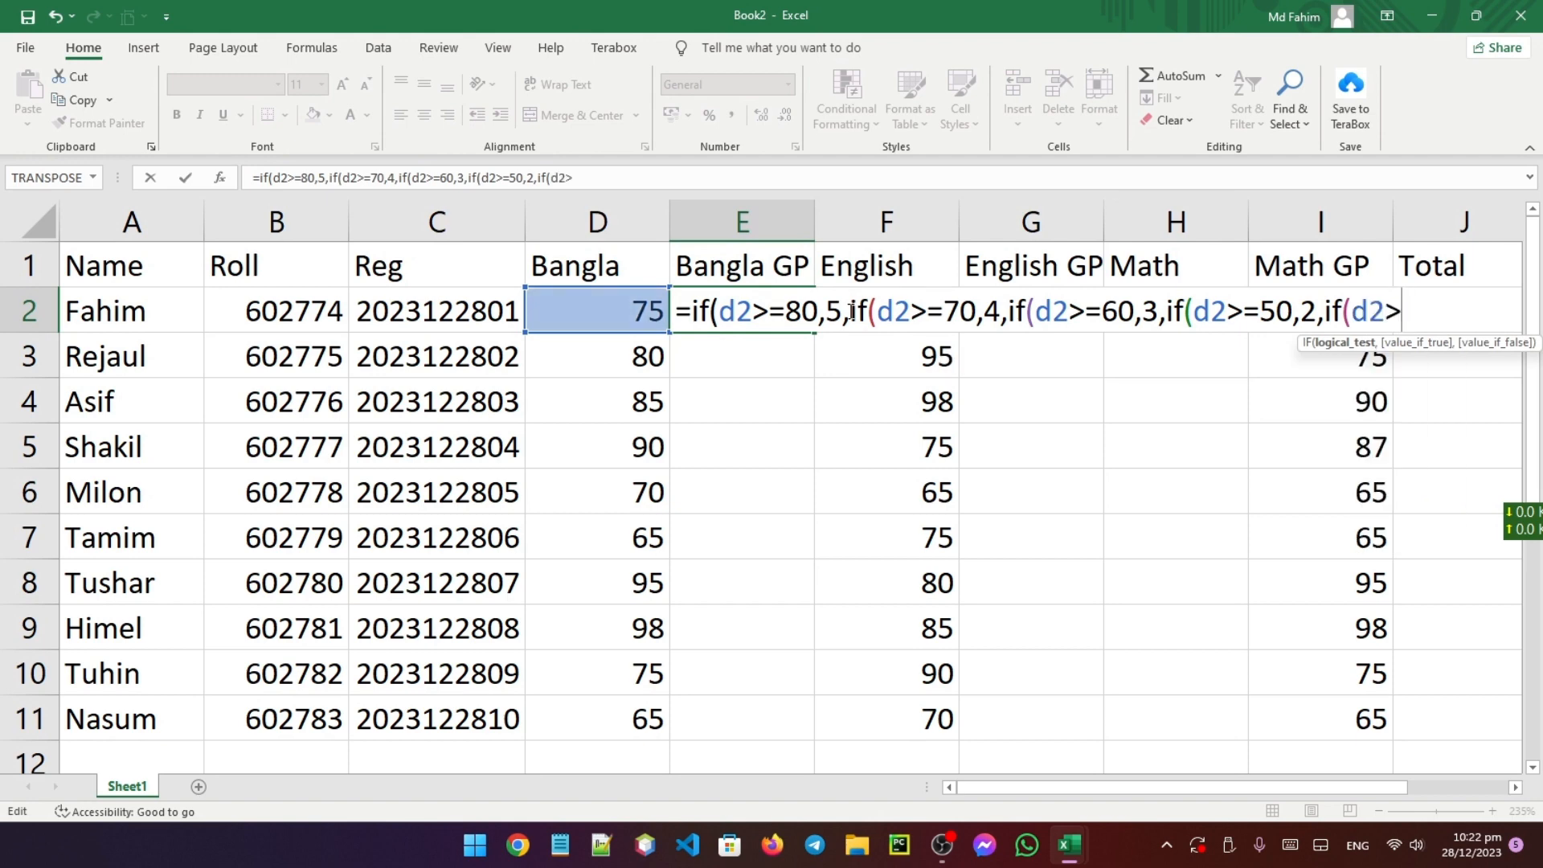
pyautogui.write('40')
# Fix the last test to d2>=40, add ',1,0' and closing parentheses, then commit the formula
pyautogui.press('Left')
pyautogui.write('=')
pyautogui.press('BackSpace')
pyautogui.press('BackSpace')
pyautogui.write('=')
pyautogui.press('Right')
pyautogui.press('Left')
pyautogui.write('4')
pyautogui.press('Right')
pyautogui.write(',')
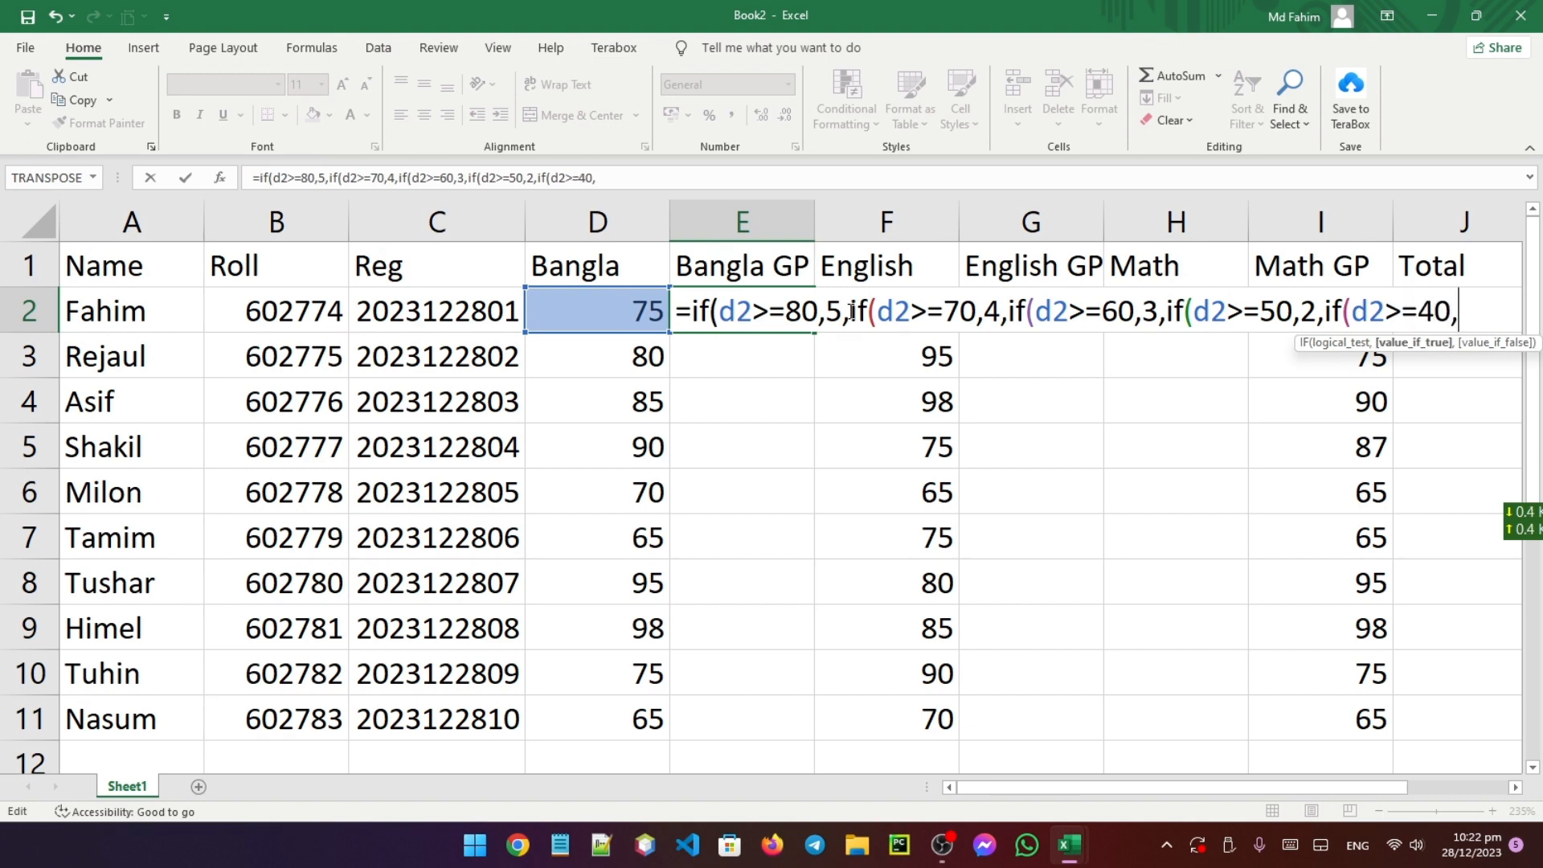
pyautogui.write('1,0')
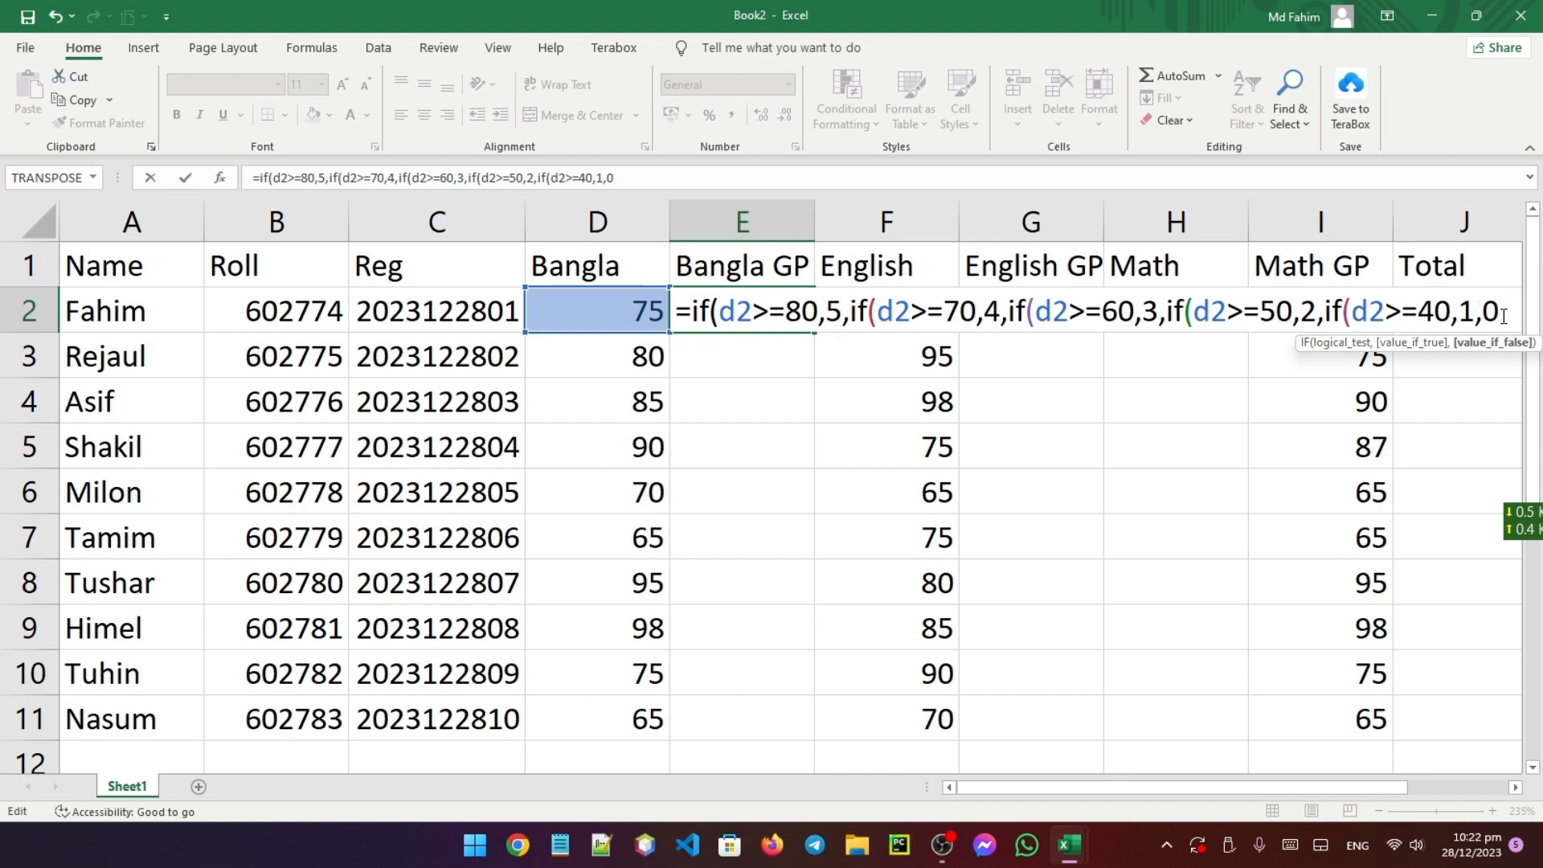
pyautogui.write('))))))')
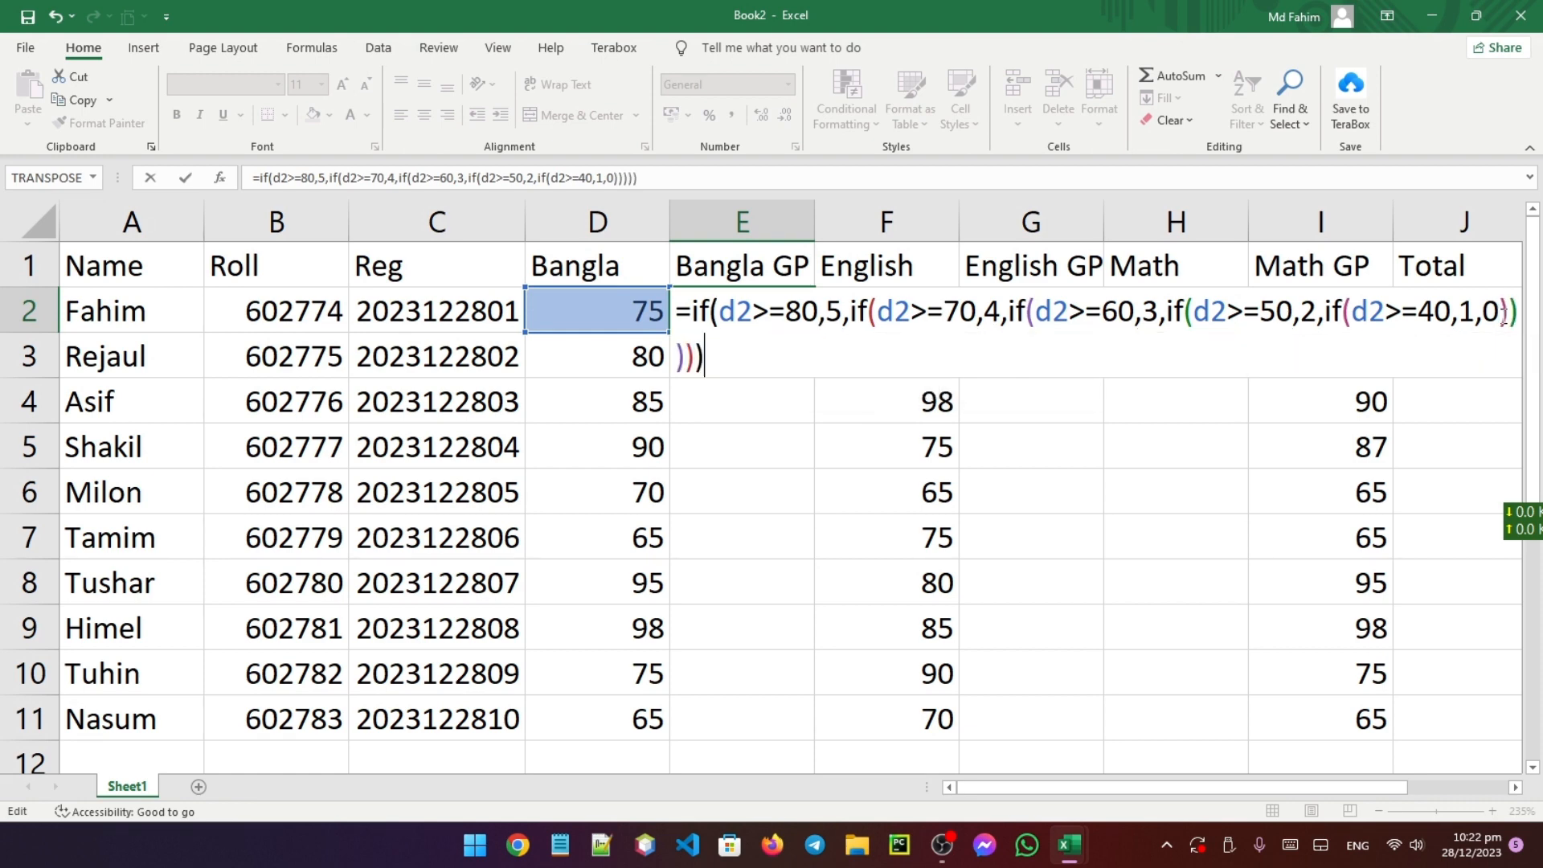
pyautogui.press('Return')
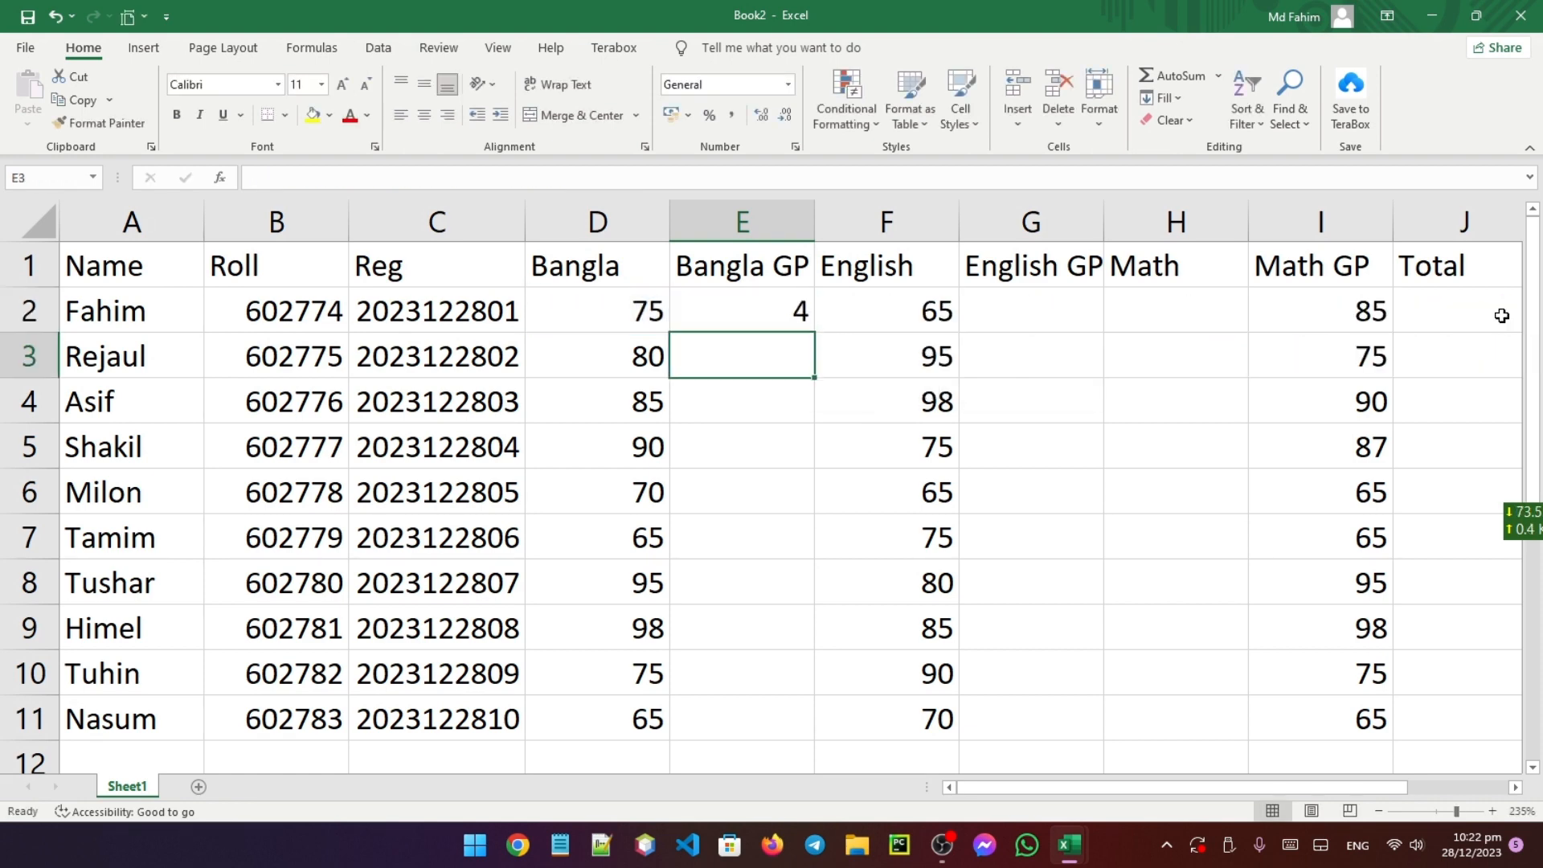
# Fill the Bangla GP formula down to E11, giving grade points 4, 5, 5, 5, 4, 3, 5, 5, 4, 3
pyautogui.click(647, 309)
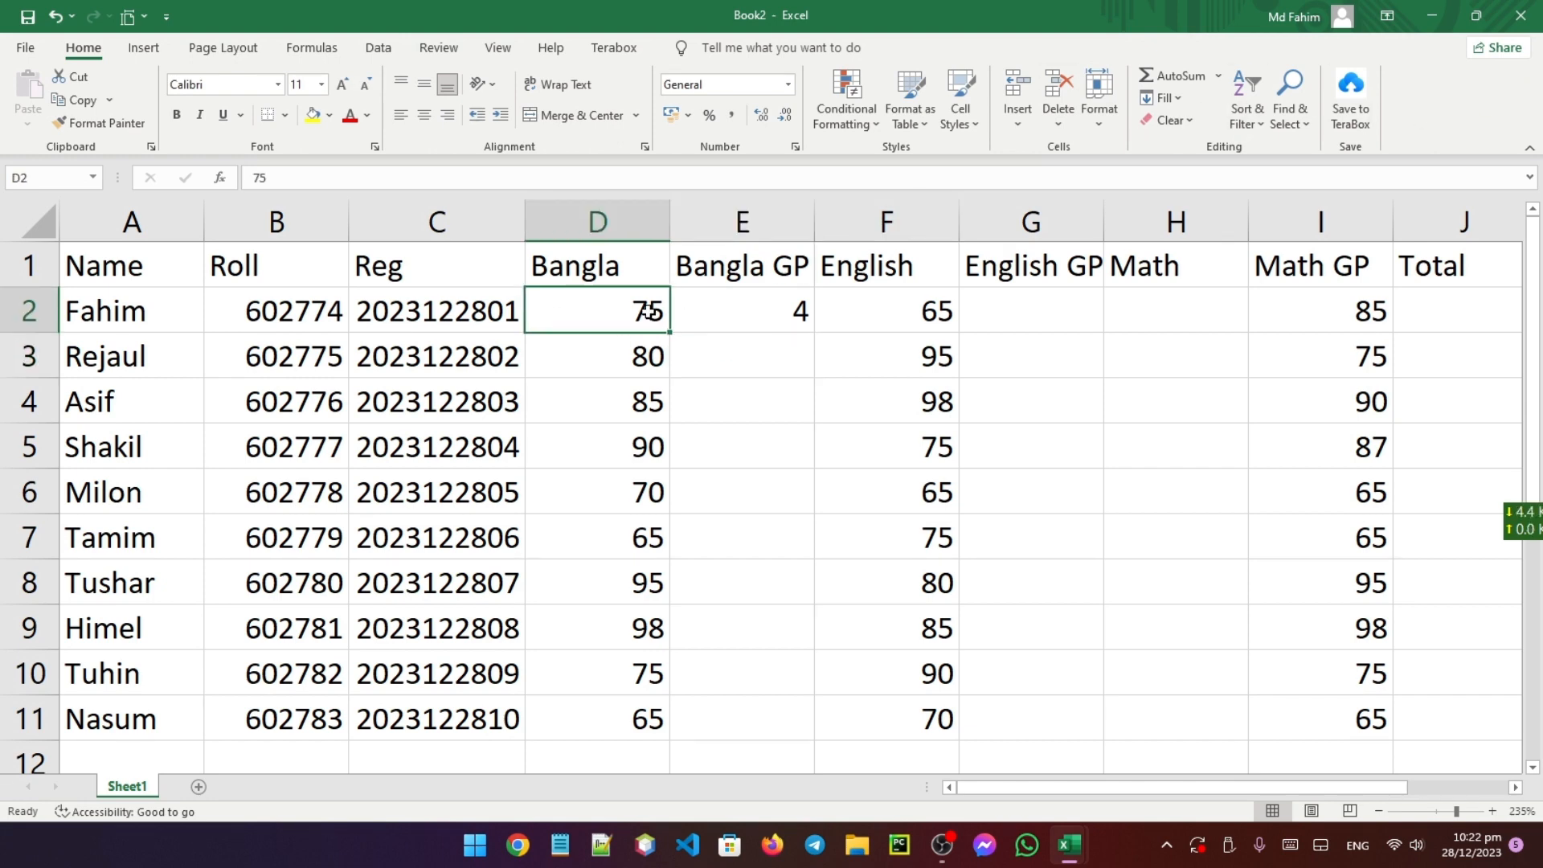
pyautogui.click(780, 316)
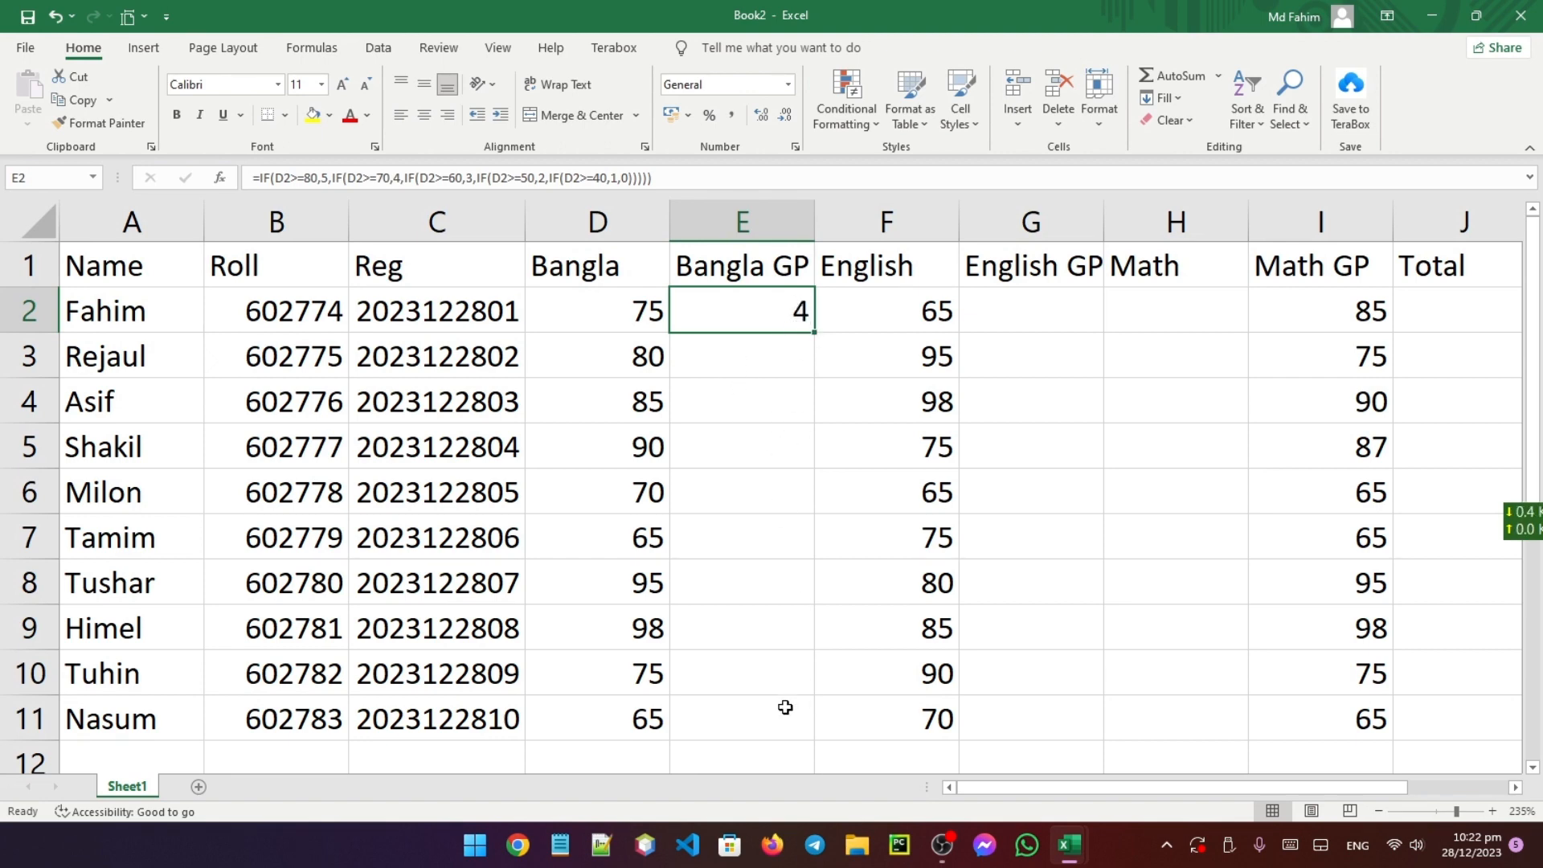
pyautogui.doubleClick(810, 331)
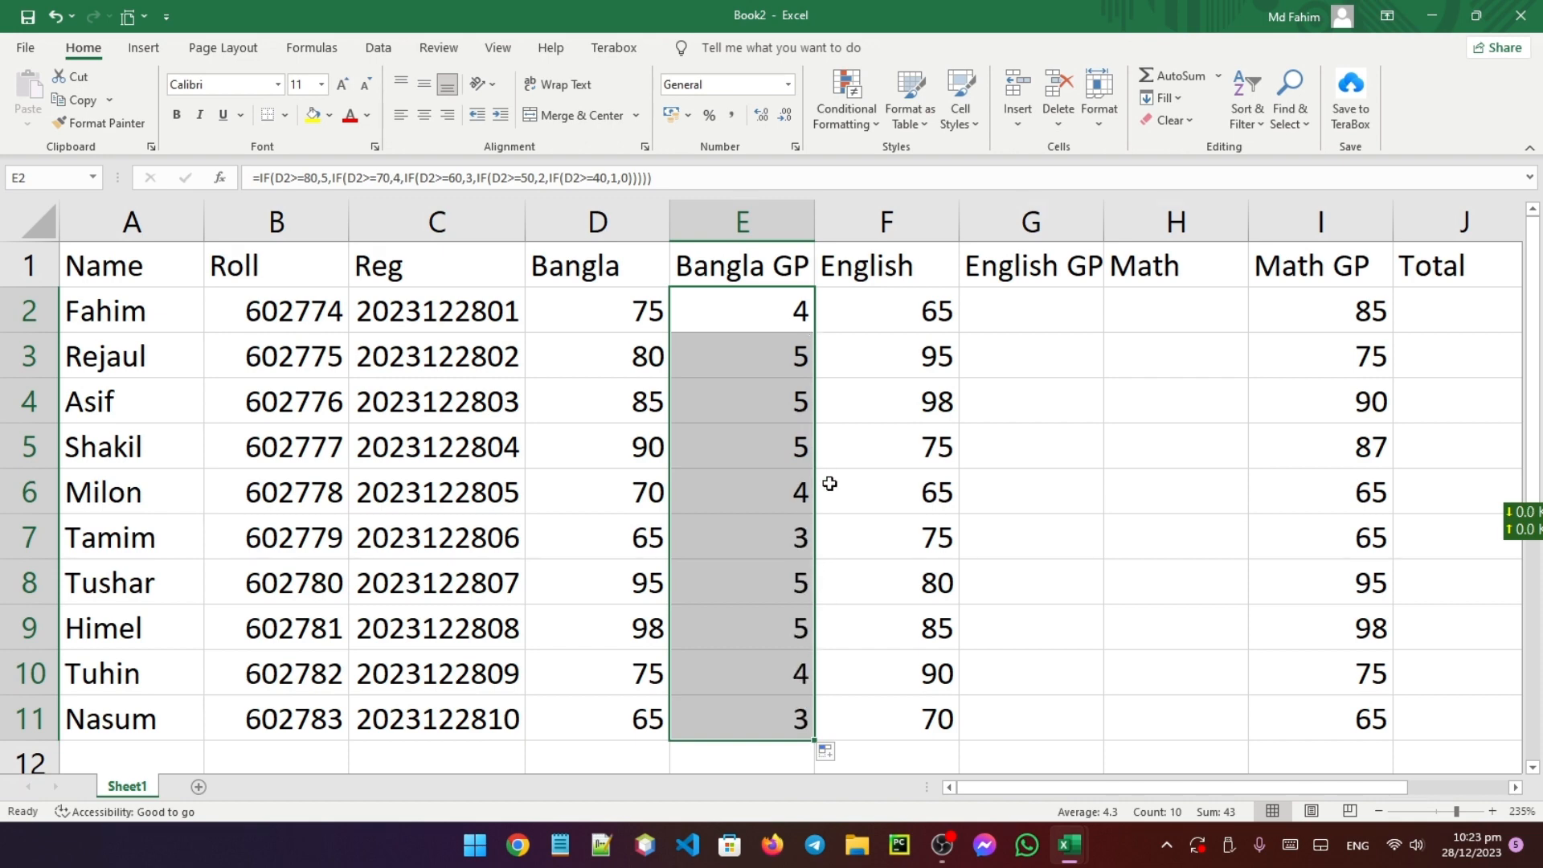
# Copy E2's nested IF formula text and start editing G2 under English GP
pyautogui.doubleClick(758, 305)
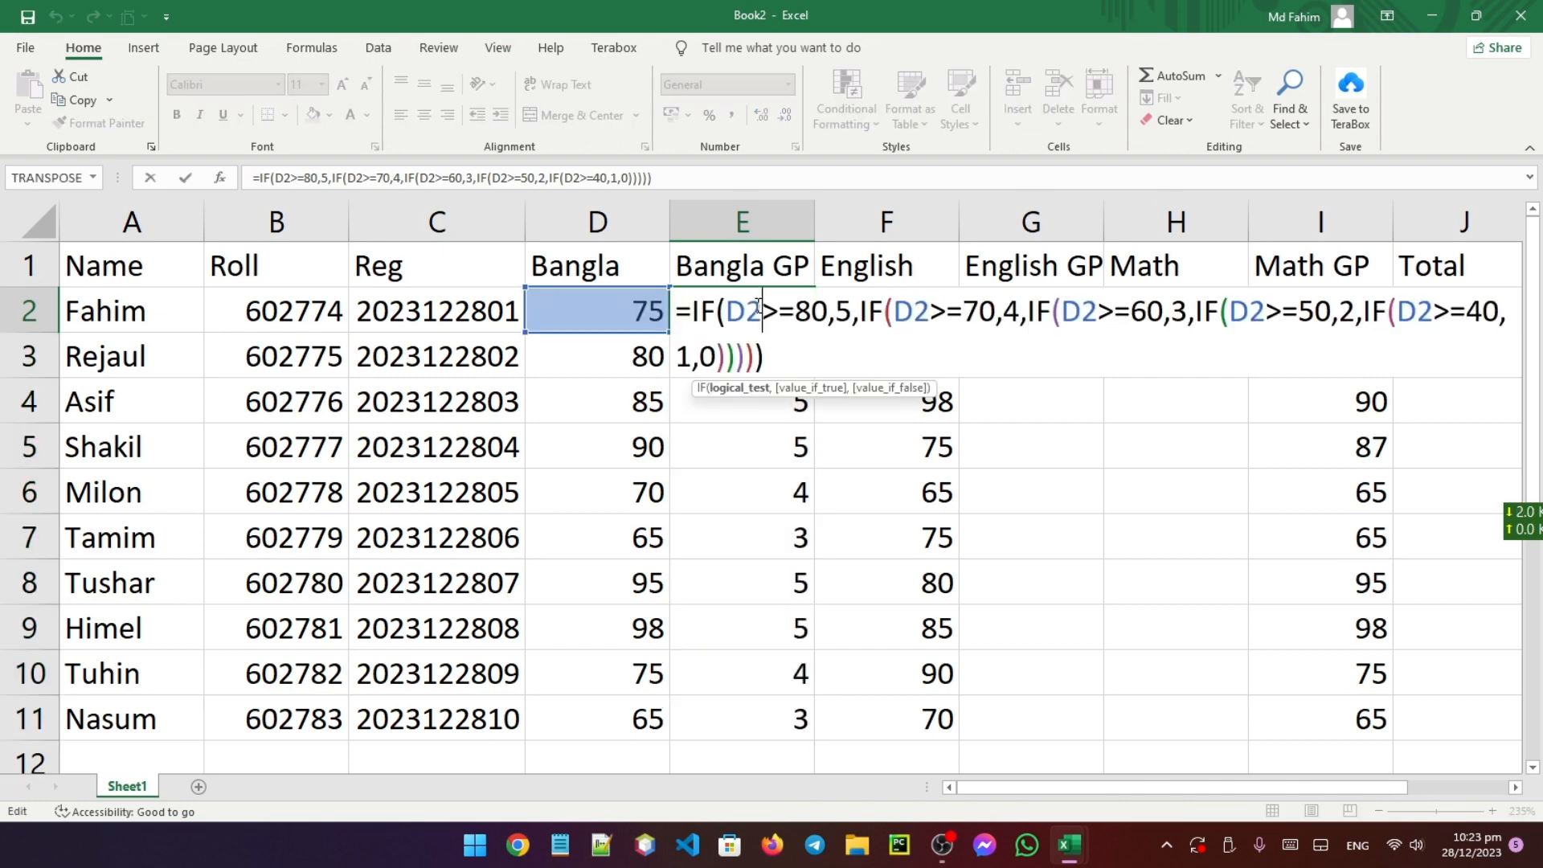
pyautogui.moveTo(682, 316); pyautogui.dragTo(765, 356)
pyautogui.hotkey('ctrl', 'c')
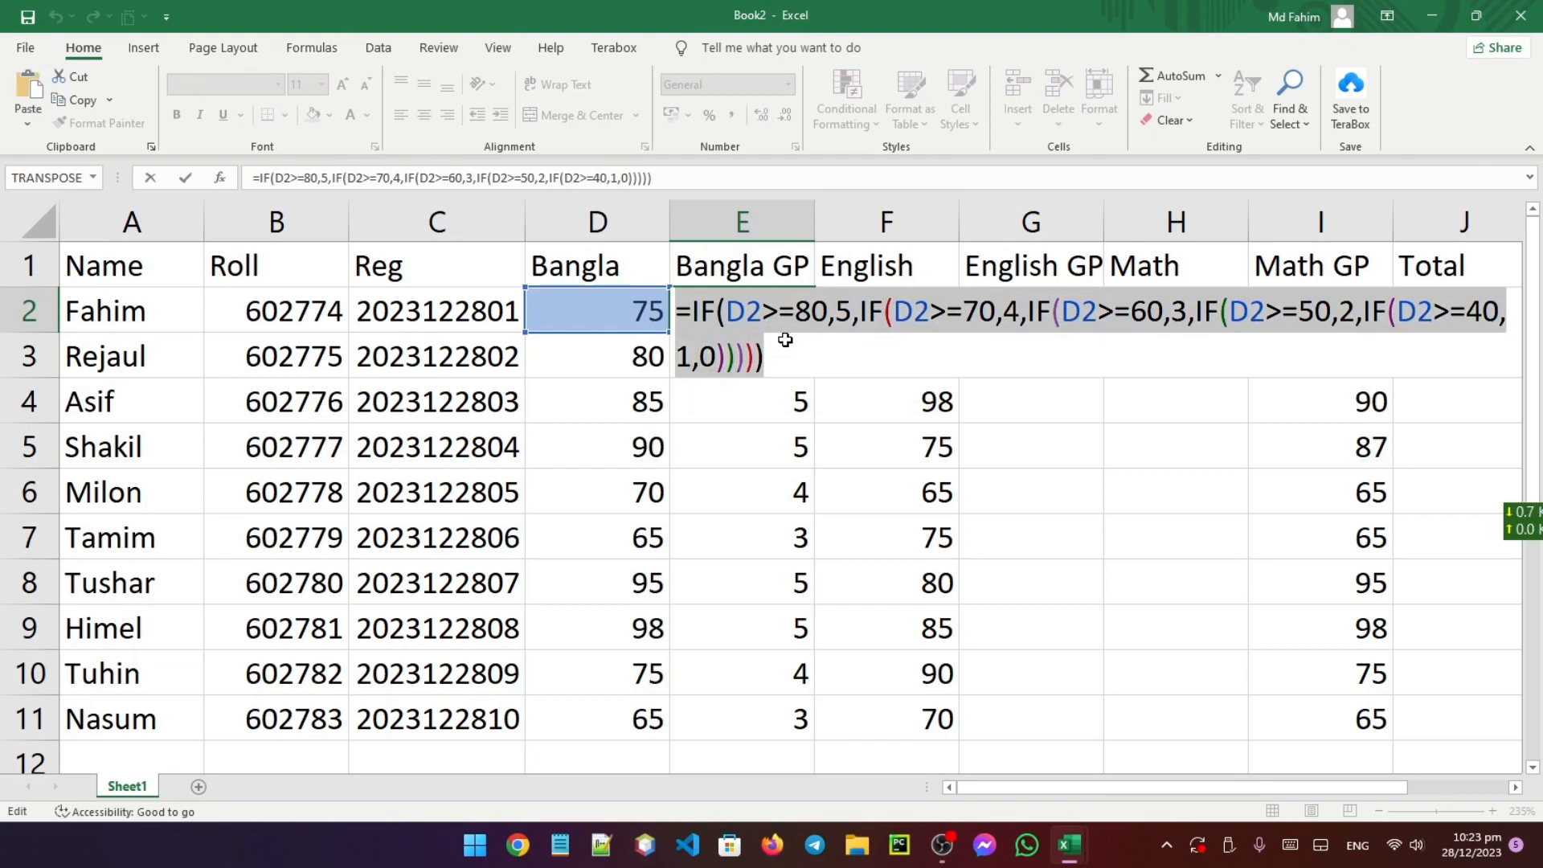
pyautogui.press('Return')
pyautogui.doubleClick(1034, 308)
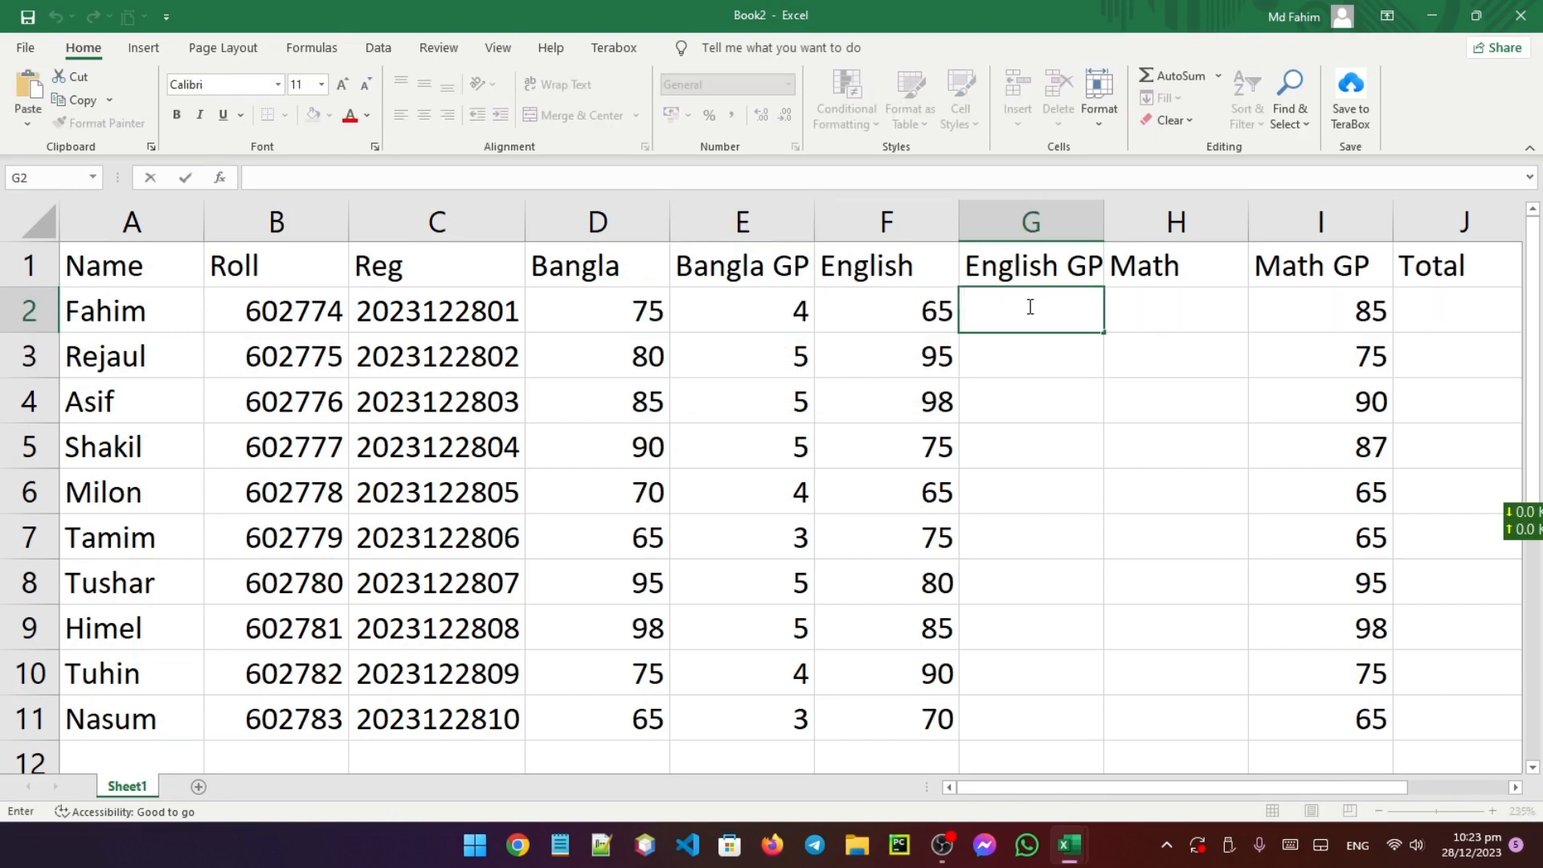
# Paste the nested IF grading formula into G2, changing its D2 references to F2
pyautogui.hotkey('ctrl', 'v')
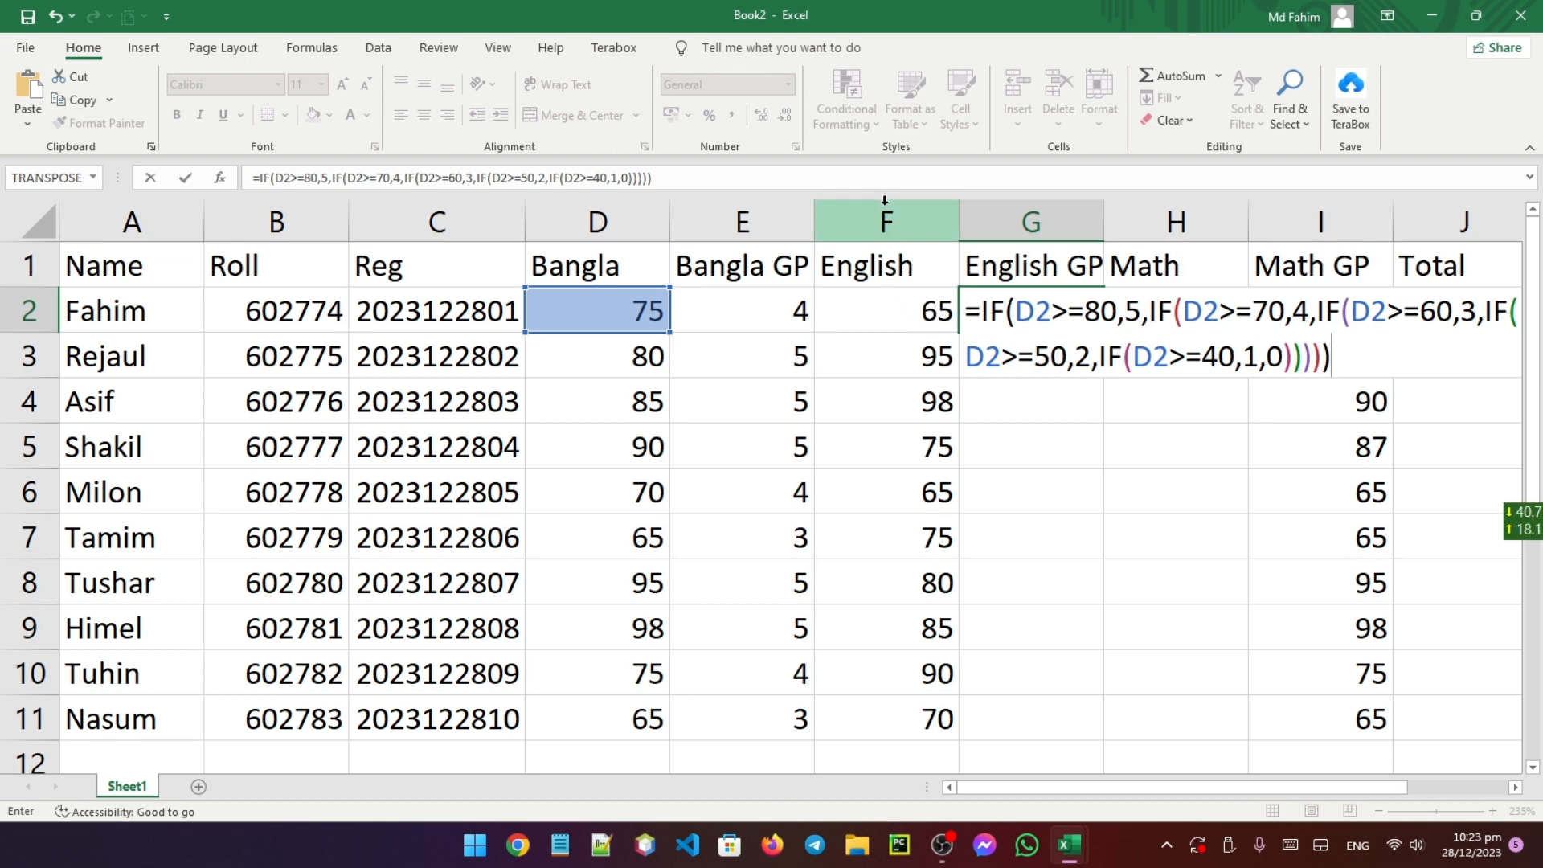
pyautogui.click(1034, 310)
pyautogui.press('BackSpace')
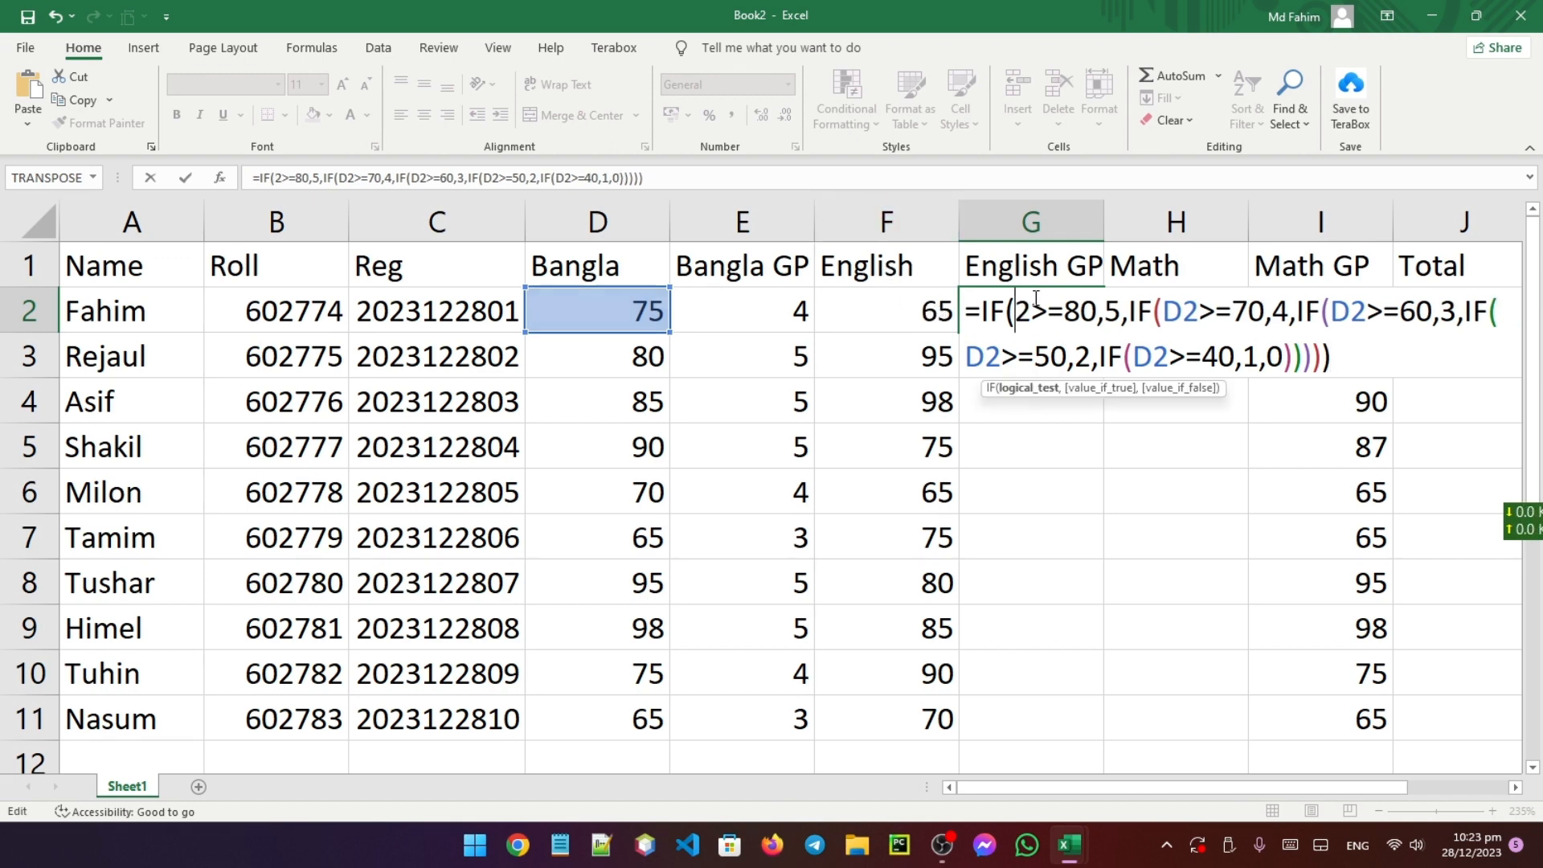
pyautogui.write('f')
pyautogui.press('Right')
pyautogui.press('Right')
pyautogui.press('Right')
pyautogui.press('Right')
pyautogui.press('Right')
pyautogui.press('Right')
pyautogui.press('Right')
pyautogui.press('Right')
pyautogui.press('Right')
pyautogui.press('Right')
pyautogui.press('Right')
pyautogui.press('Right')
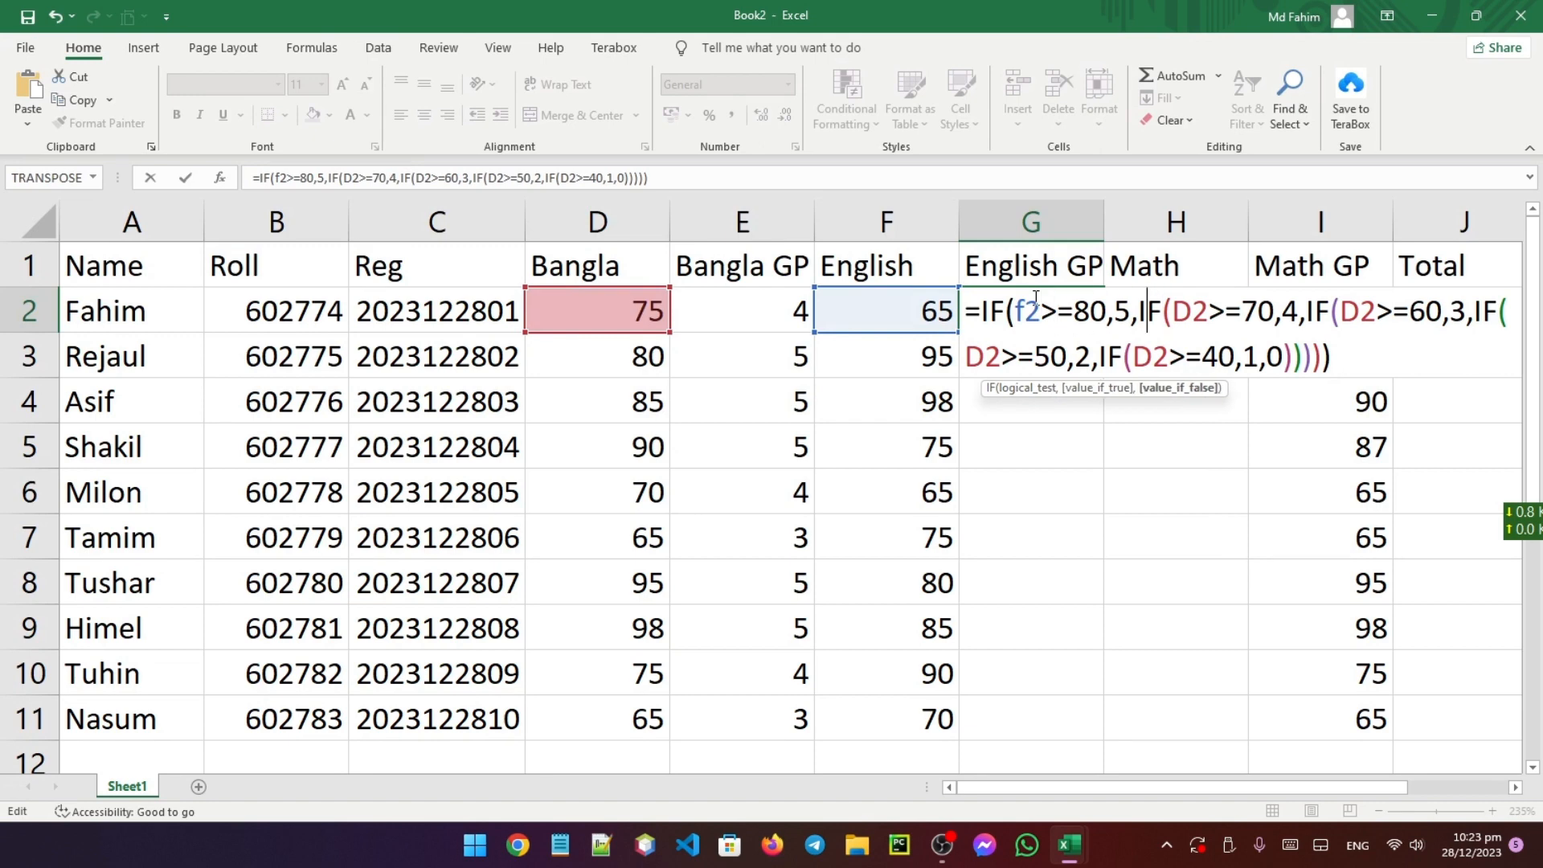
pyautogui.press('BackSpace')
pyautogui.write('f')
pyautogui.press('Right')
pyautogui.press('Right')
pyautogui.press('Right')
pyautogui.press('Right')
pyautogui.press('Right')
pyautogui.press('Right')
pyautogui.press('Right')
pyautogui.press('Right')
pyautogui.press('Right')
pyautogui.press('Right')
pyautogui.press('Right')
pyautogui.press('Right')
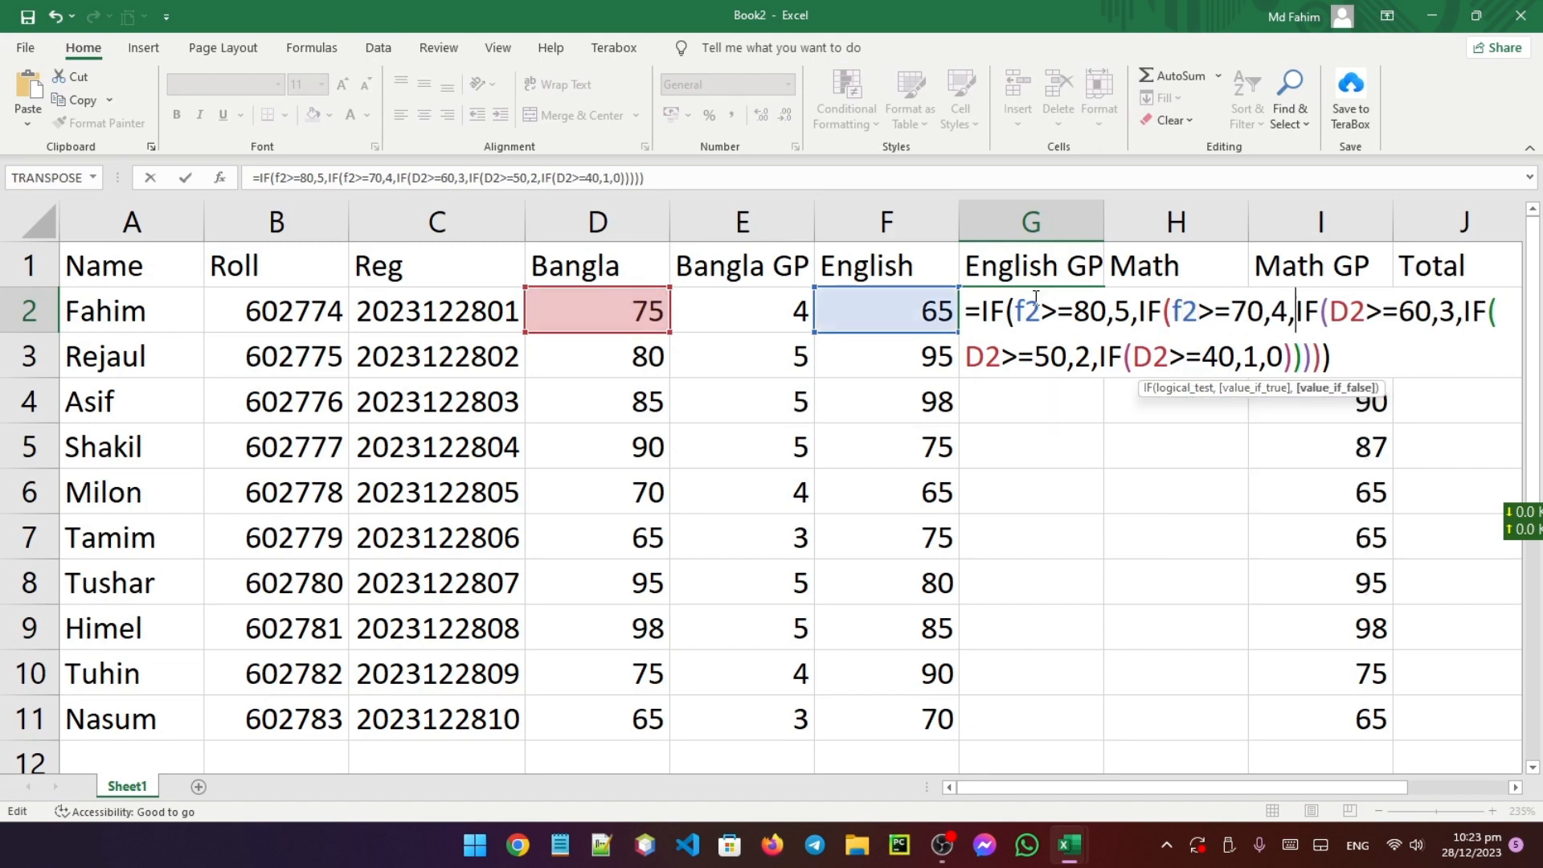
pyautogui.press('BackSpace')
pyautogui.write('f')
pyautogui.press('Right')
pyautogui.press('Right')
pyautogui.press('Right')
pyautogui.press('Right')
pyautogui.press('Right')
pyautogui.press('Right')
pyautogui.press('Right')
pyautogui.press('Right')
pyautogui.press('Right')
pyautogui.press('Right')
pyautogui.press('Right')
pyautogui.press('Right')
pyautogui.press('Right')
pyautogui.press('Right')
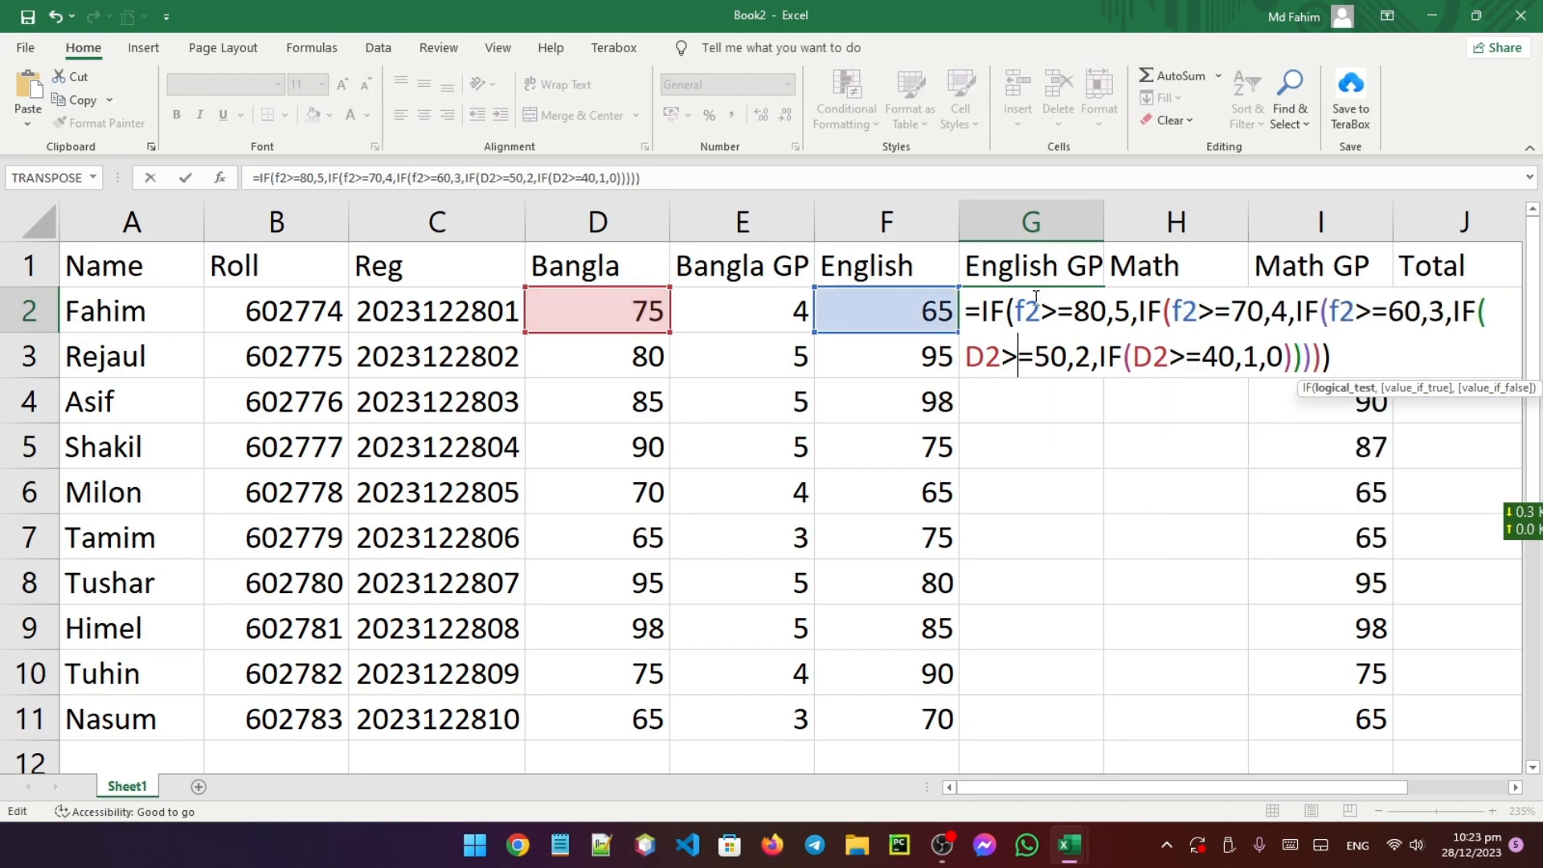
pyautogui.press('Right')
pyautogui.press('Left')
pyautogui.press('Left')
pyautogui.press('Left')
pyautogui.press('BackSpace')
pyautogui.write('f')
pyautogui.press('Right')
pyautogui.press('Right')
pyautogui.press('Right')
pyautogui.press('Right')
pyautogui.press('Right')
pyautogui.press('Right')
pyautogui.press('Right')
pyautogui.press('Right')
pyautogui.press('Right')
pyautogui.press('Right')
pyautogui.press('Right')
pyautogui.press('Right')
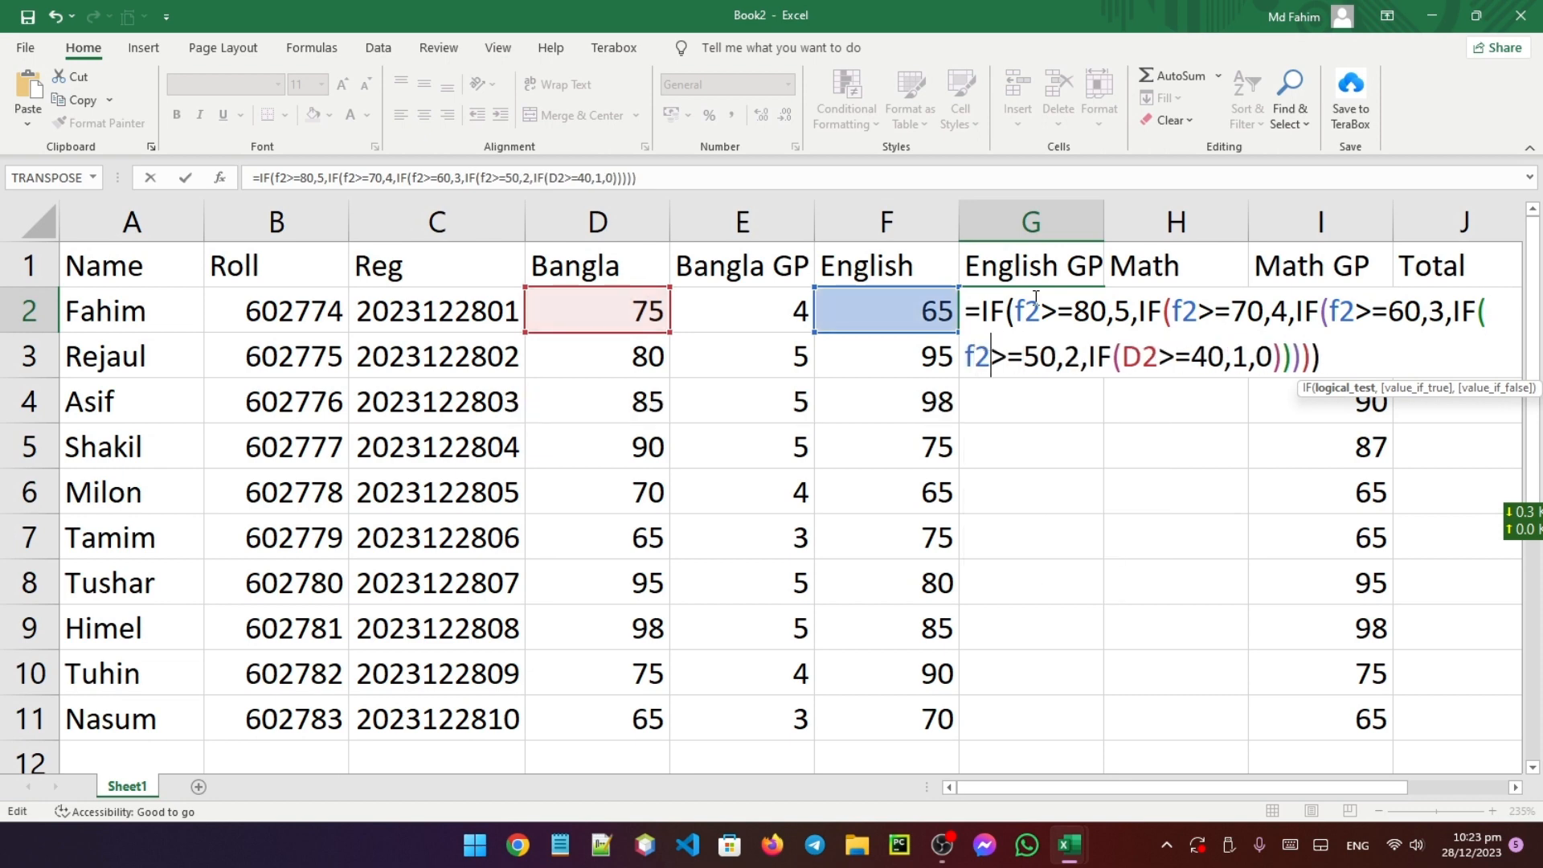
pyautogui.press('Return')
# Fix G2's last reference to F2 and fill English GP down to G11 (3,5,5,4,3,4,5,5,5,4)
pyautogui.write('f')
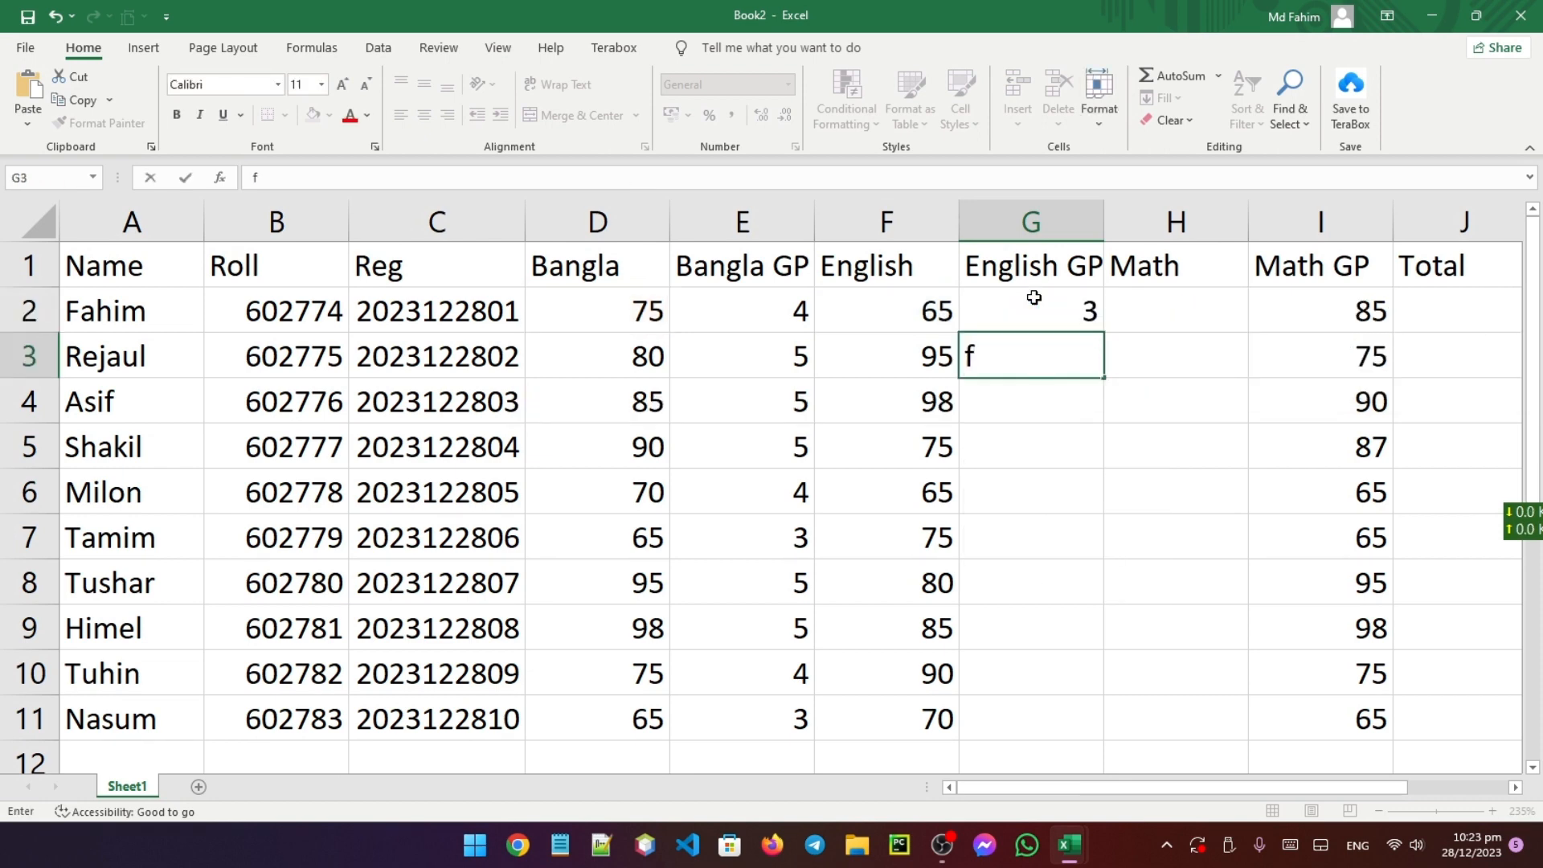
pyautogui.press('Escape')
pyautogui.click(1041, 299)
pyautogui.doubleClick(1044, 306)
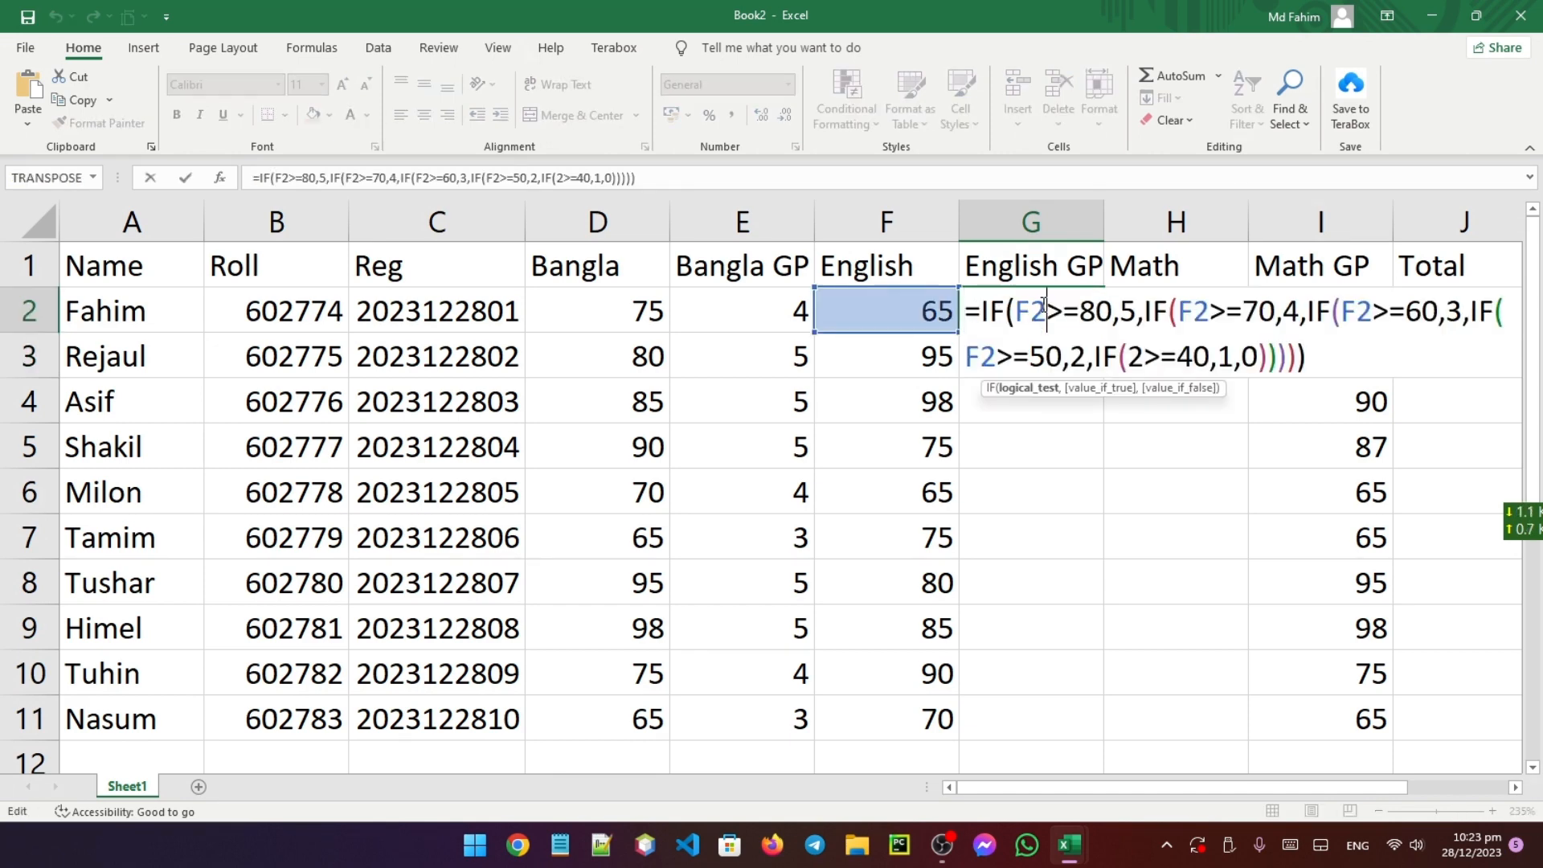
pyautogui.click(1133, 356)
pyautogui.write('f')
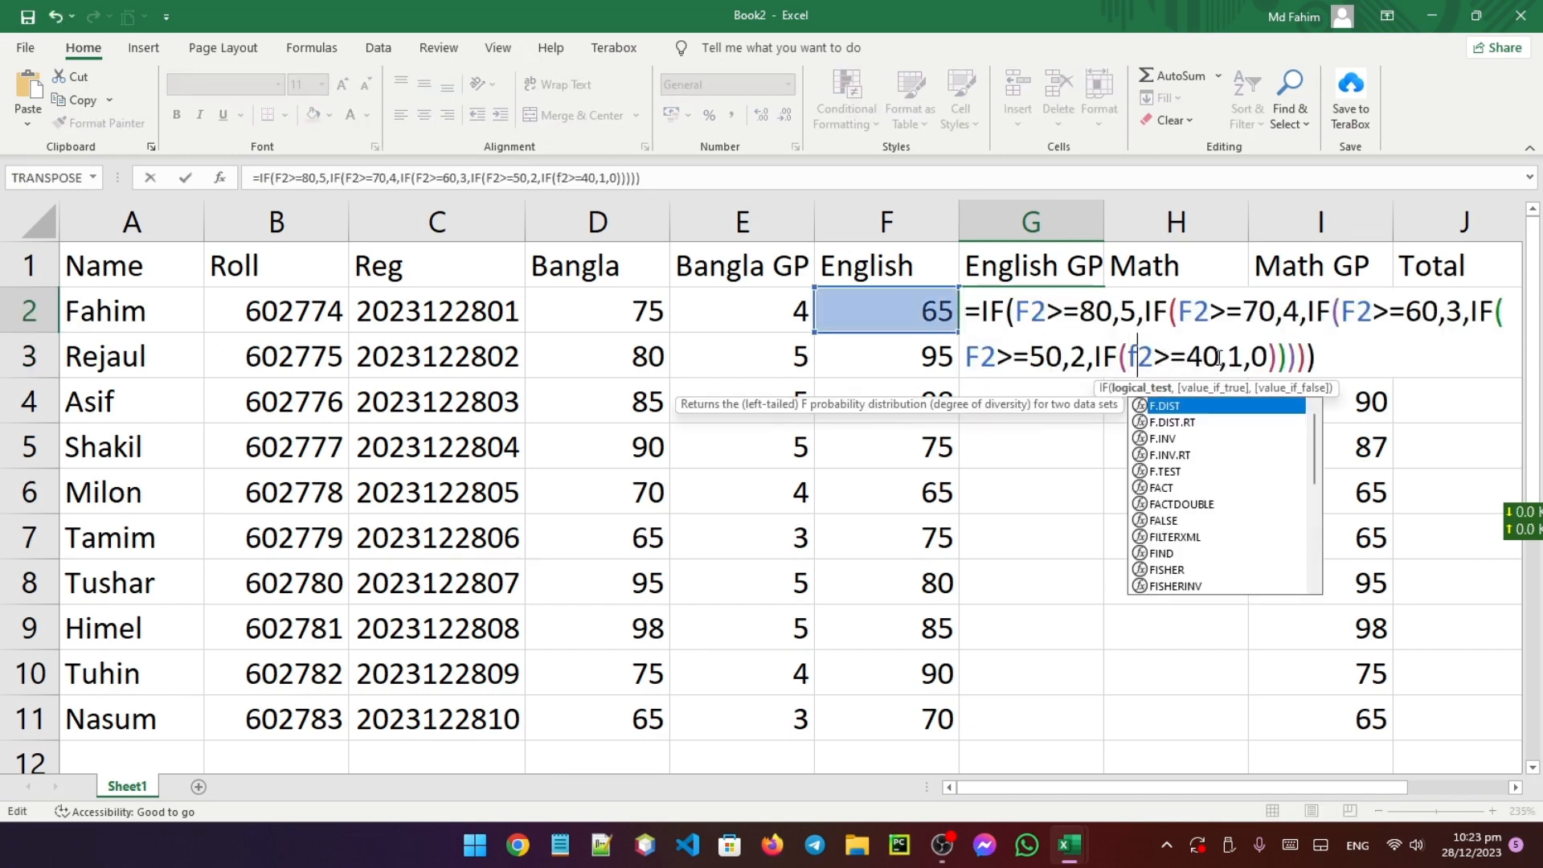
pyautogui.click(1336, 343)
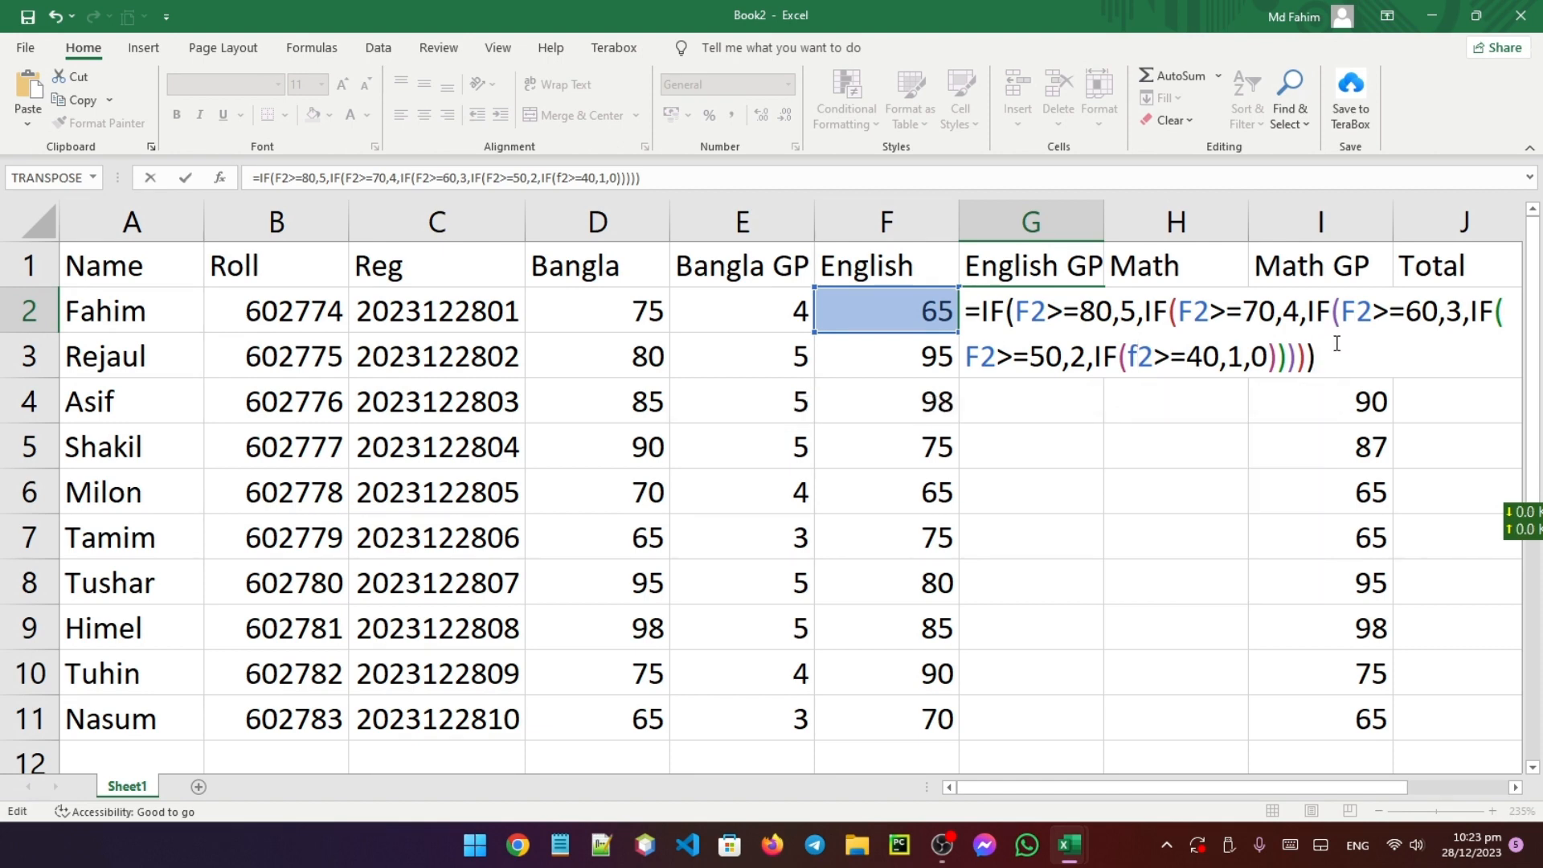
pyautogui.press('Return')
pyautogui.click(1070, 299)
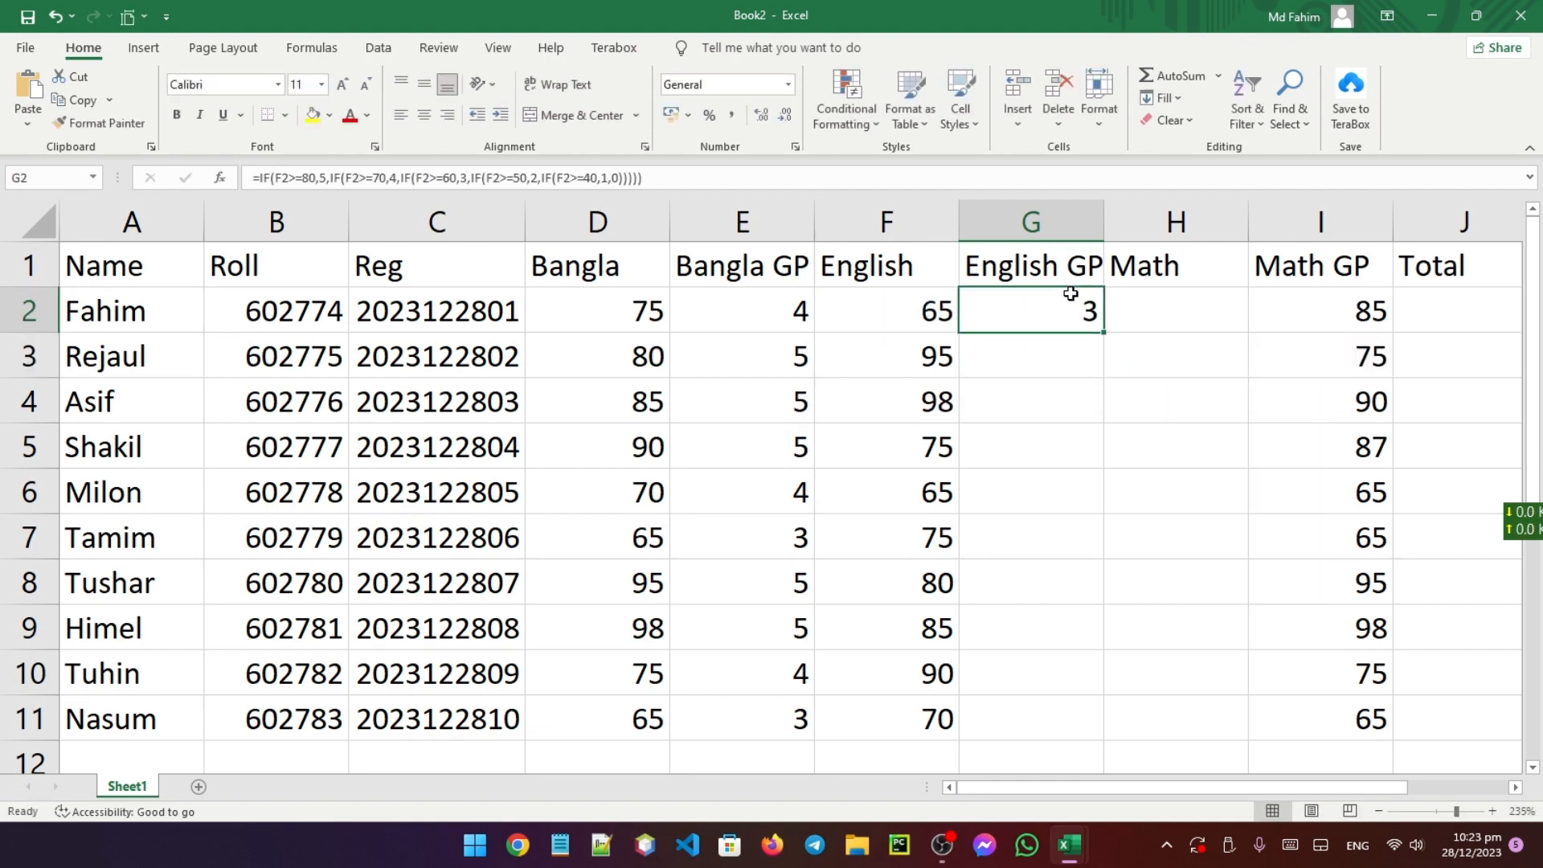
pyautogui.doubleClick(1104, 333)
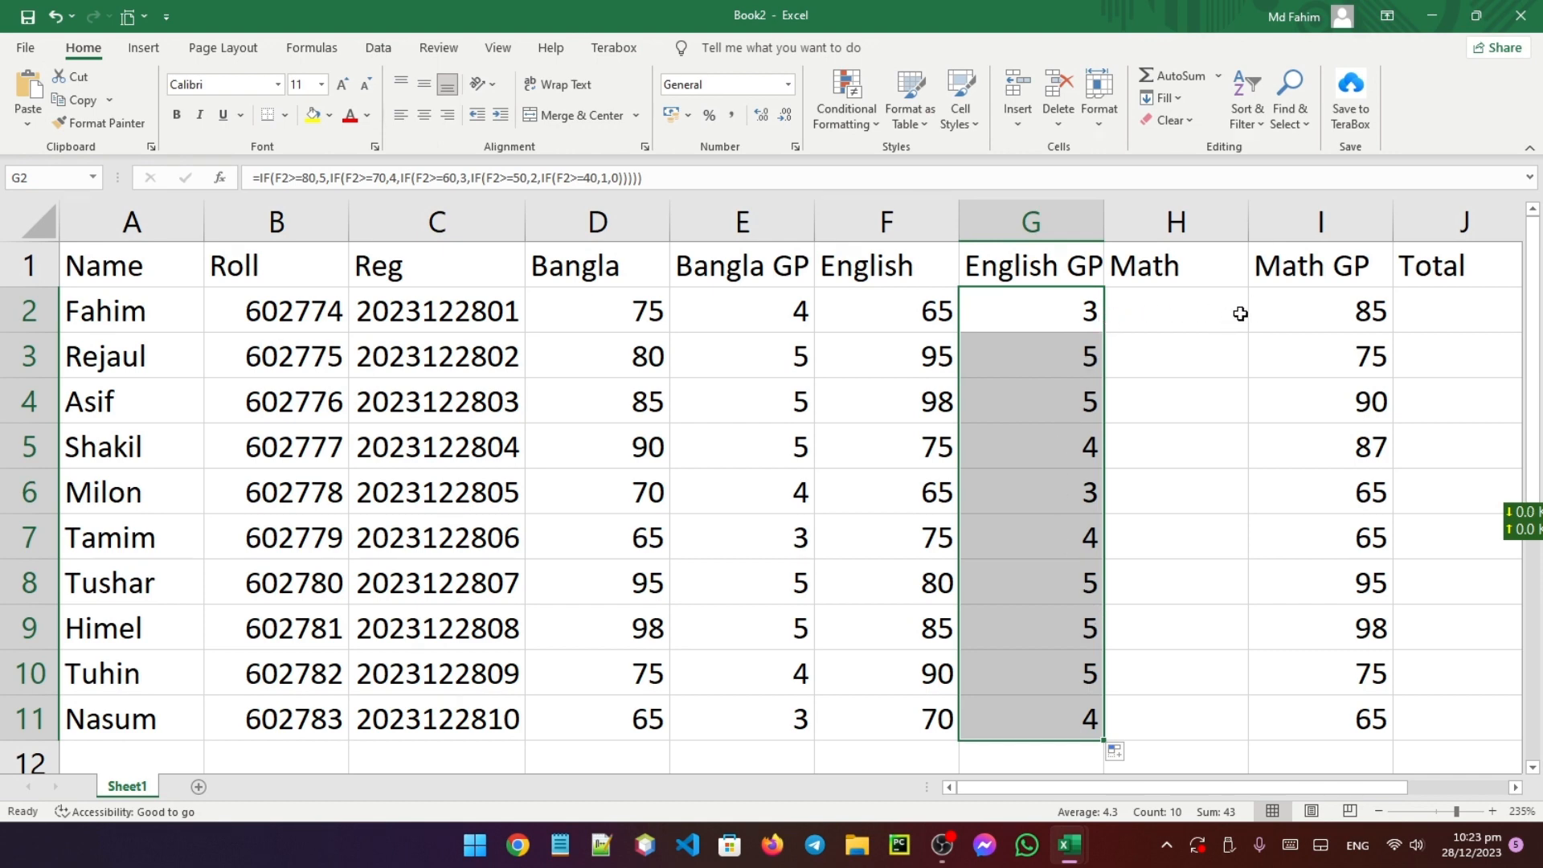
# Copy G2's grading formula text and paste it into I2
pyautogui.click(1336, 303)
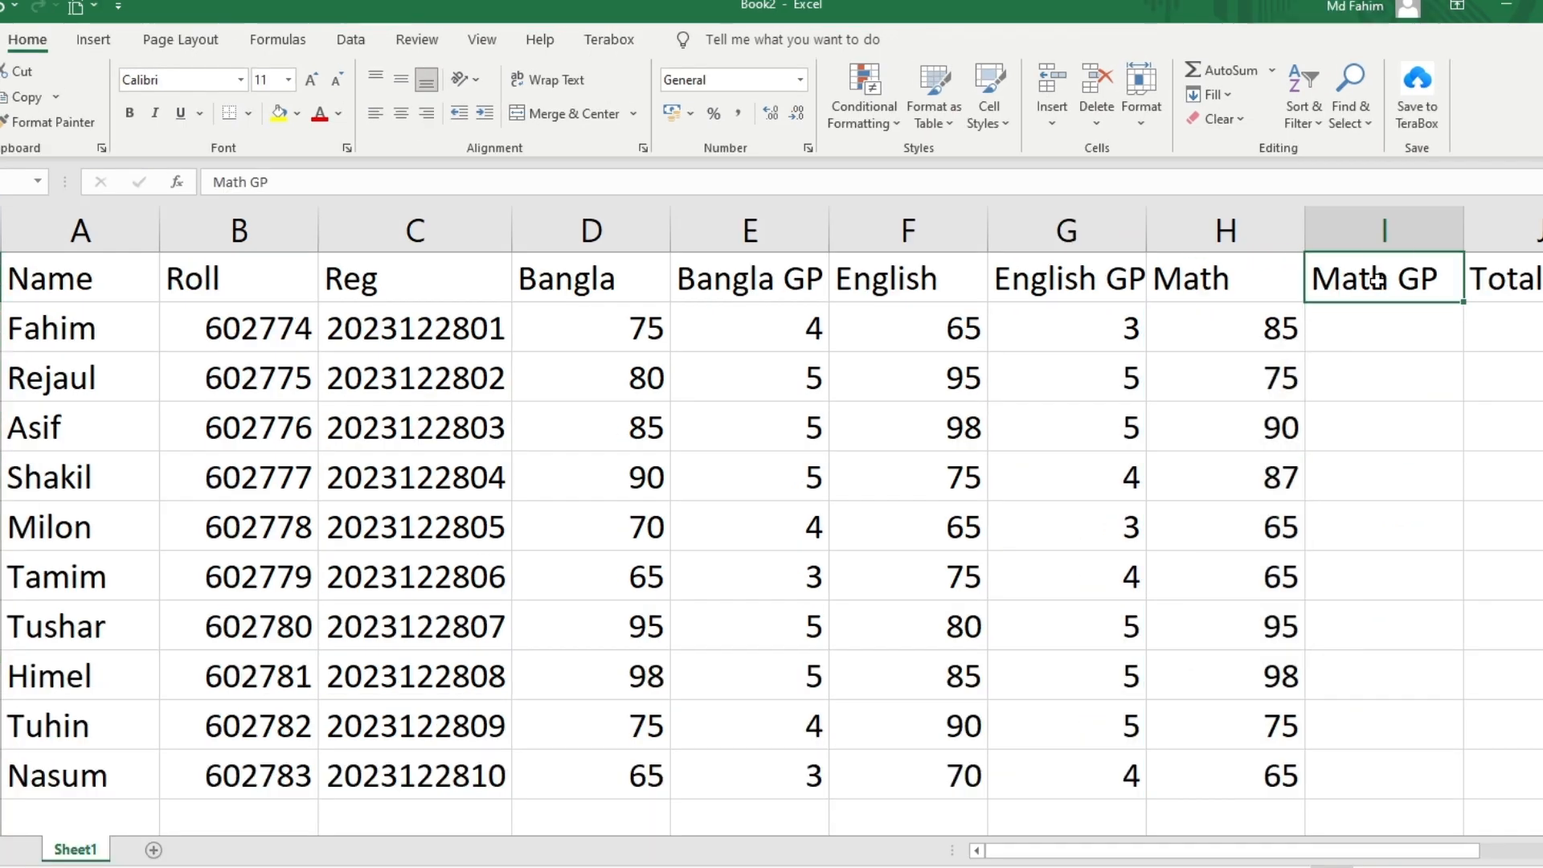
pyautogui.doubleClick(1320, 296)
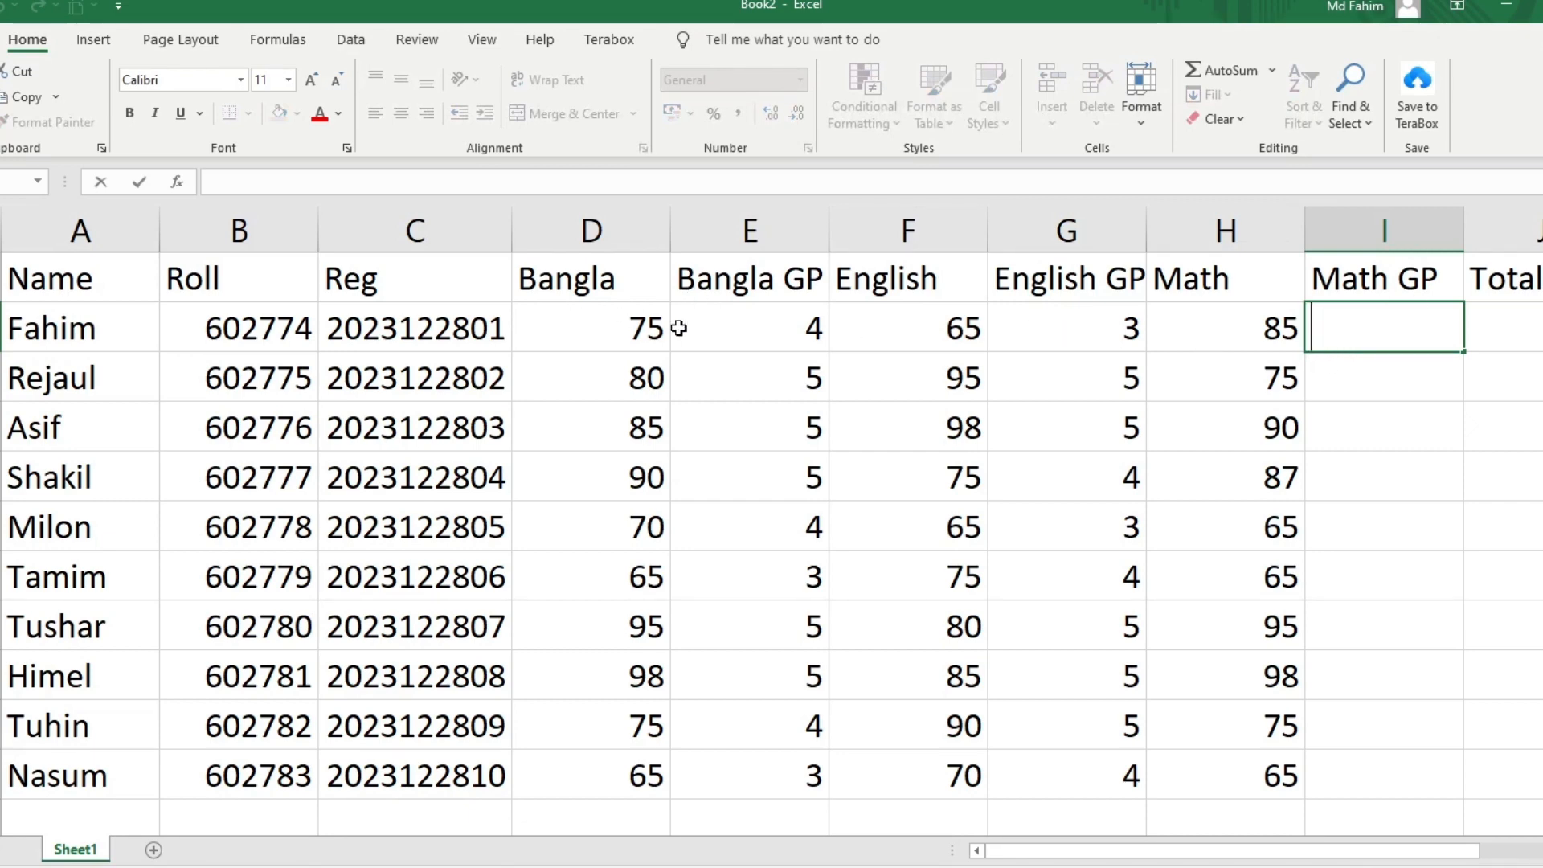
pyautogui.click(1078, 324)
pyautogui.doubleClick(1080, 326)
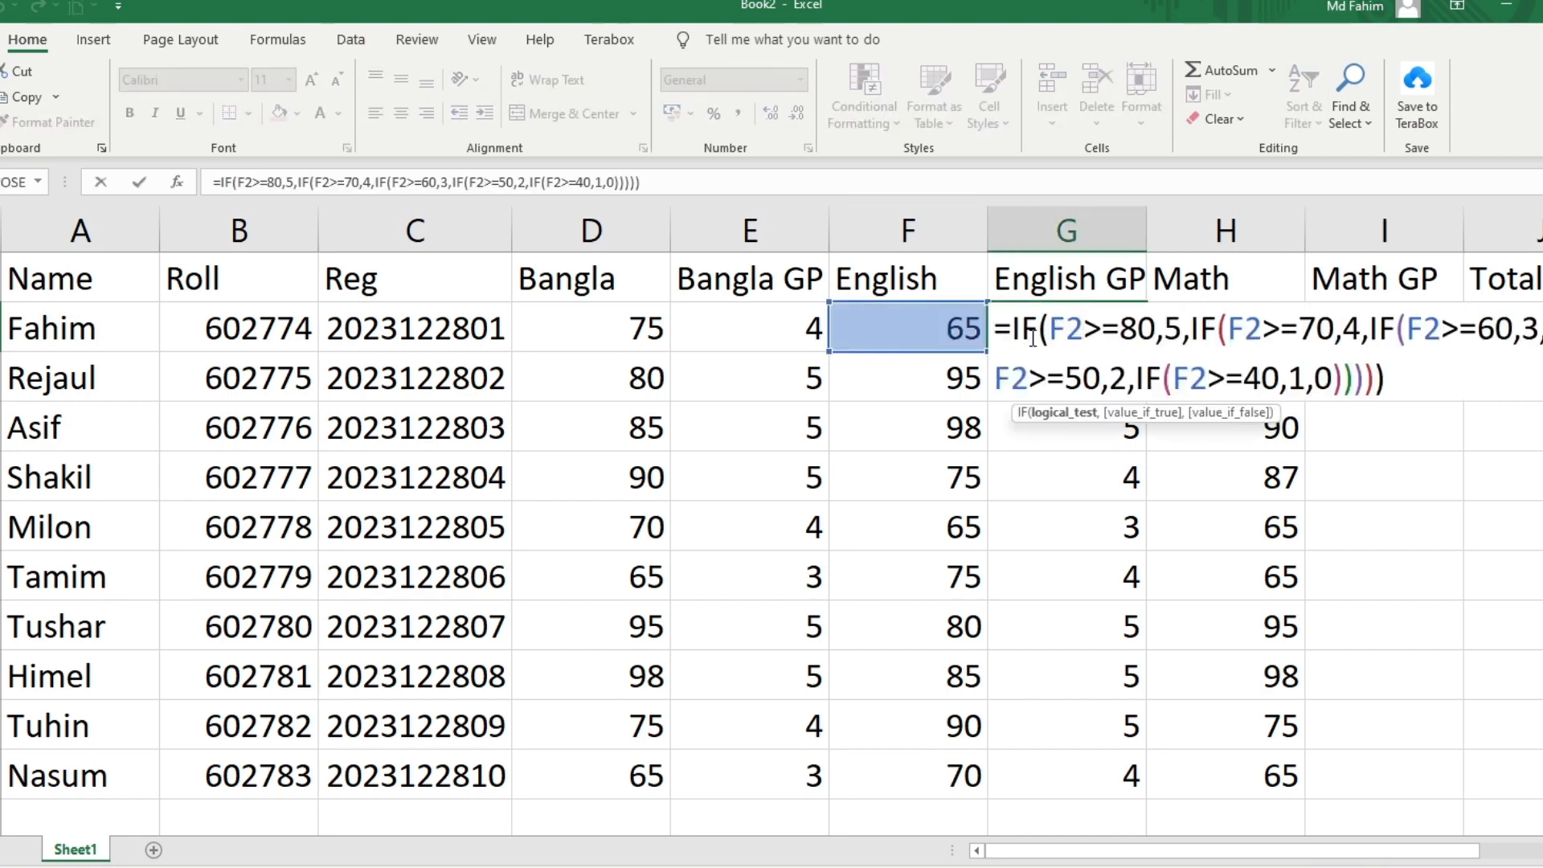
pyautogui.moveTo(994, 322); pyautogui.dragTo(1426, 366)
pyautogui.hotkey('ctrl', 'c')
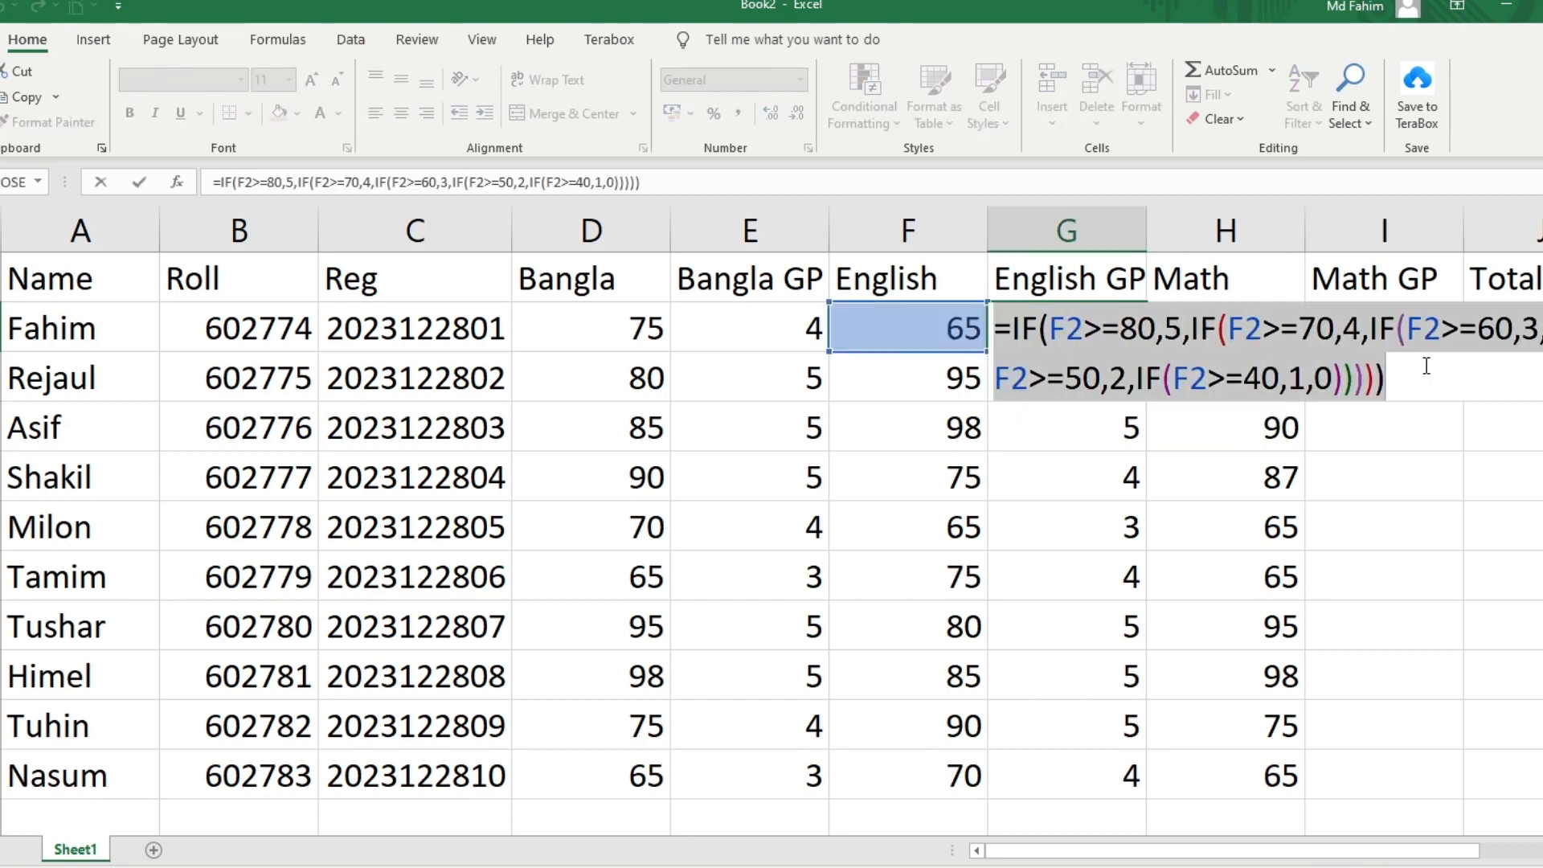
pyautogui.press('Return')
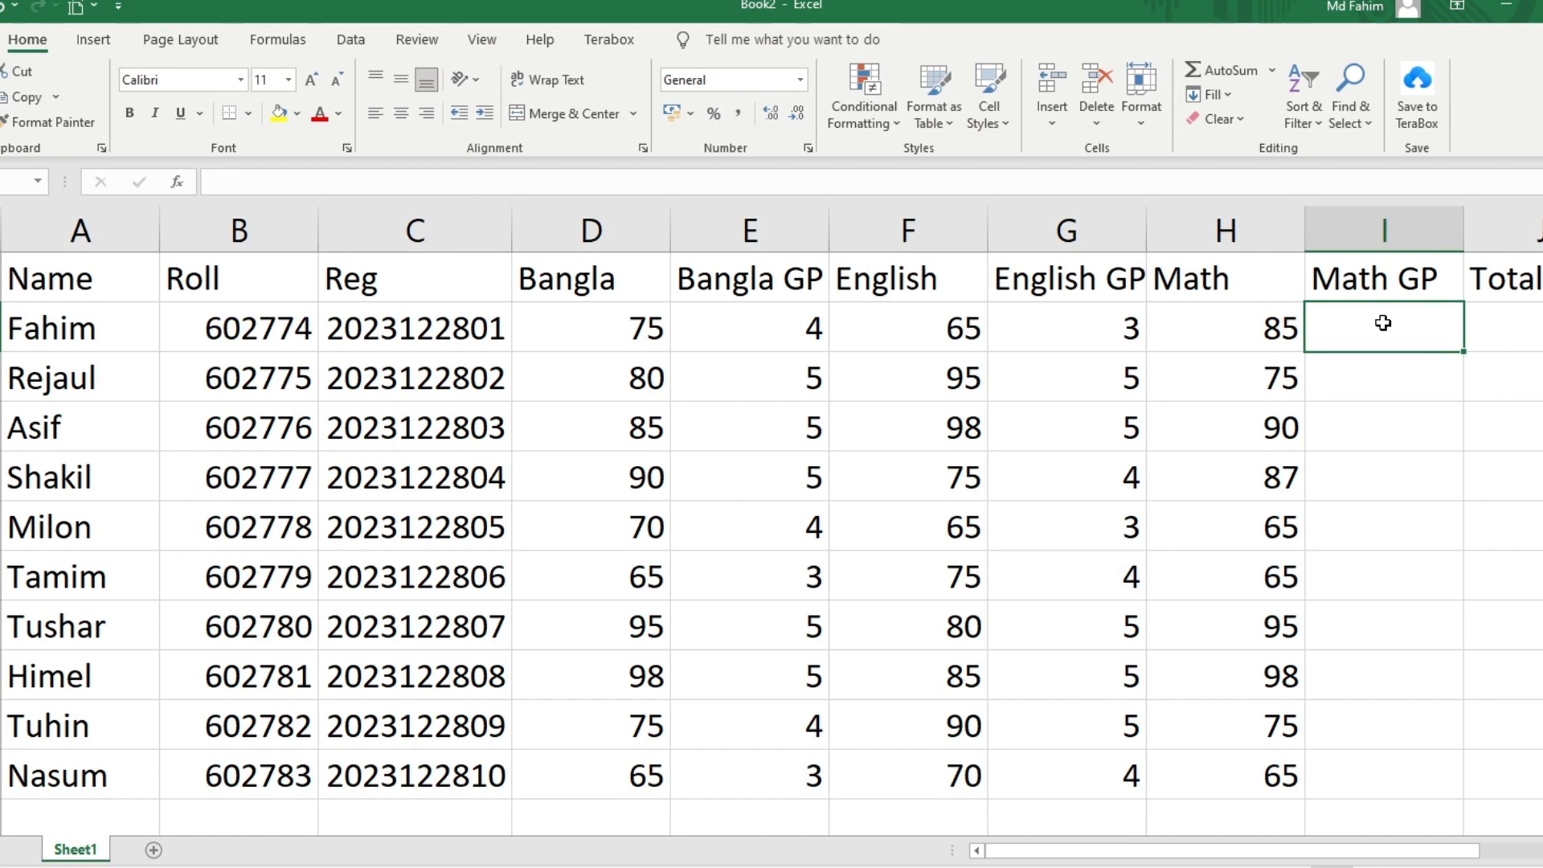
pyautogui.hotkey('ctrl', 'v')
# Change every F2 reference in I2's formula to H2 for the Math marks
pyautogui.doubleClick(1383, 323)
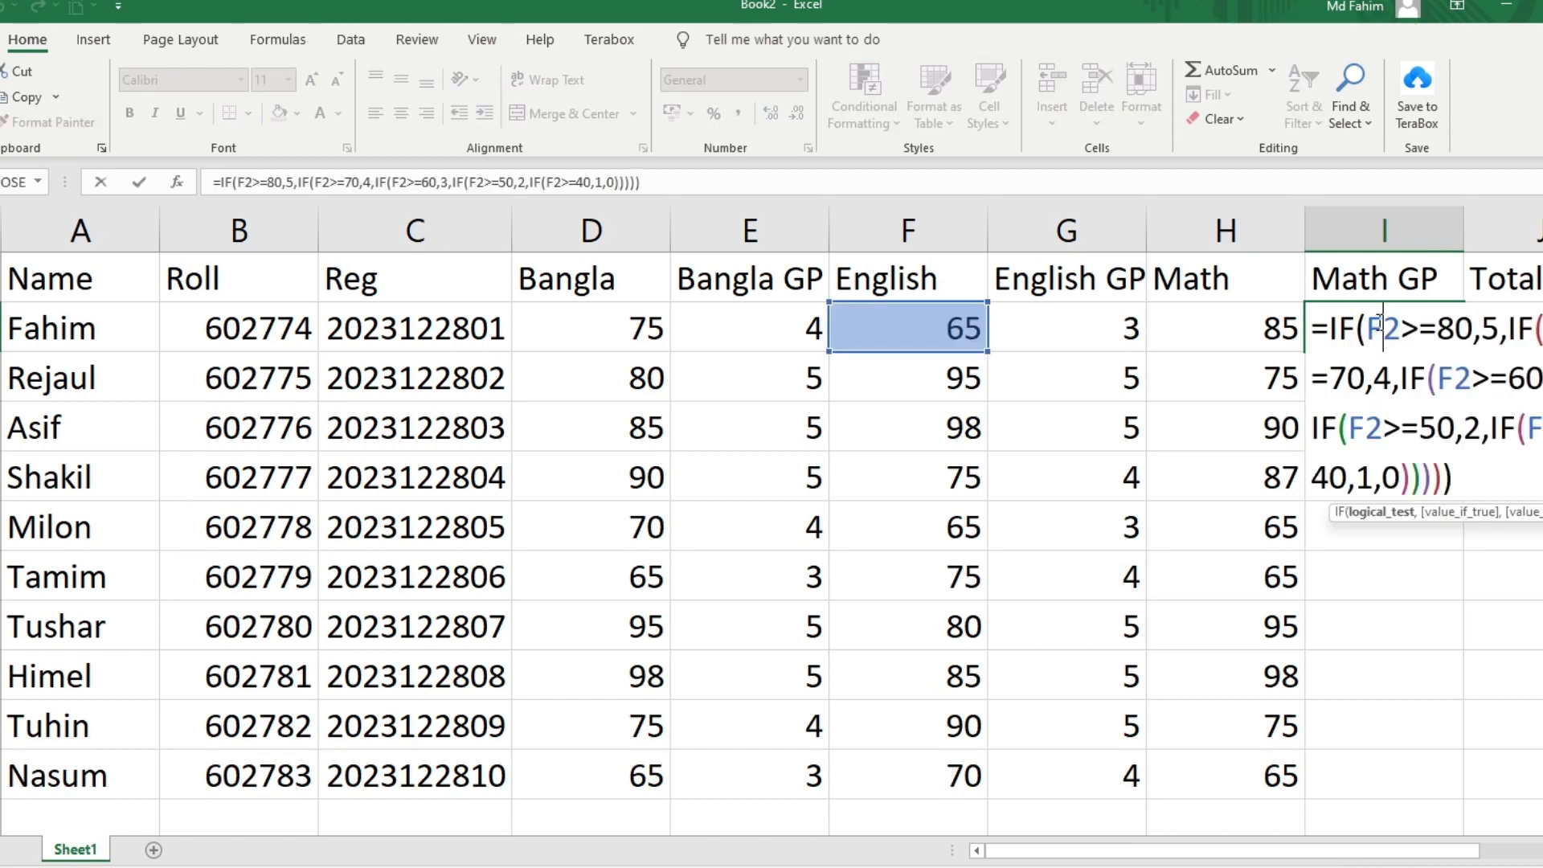
pyautogui.press('BackSpace')
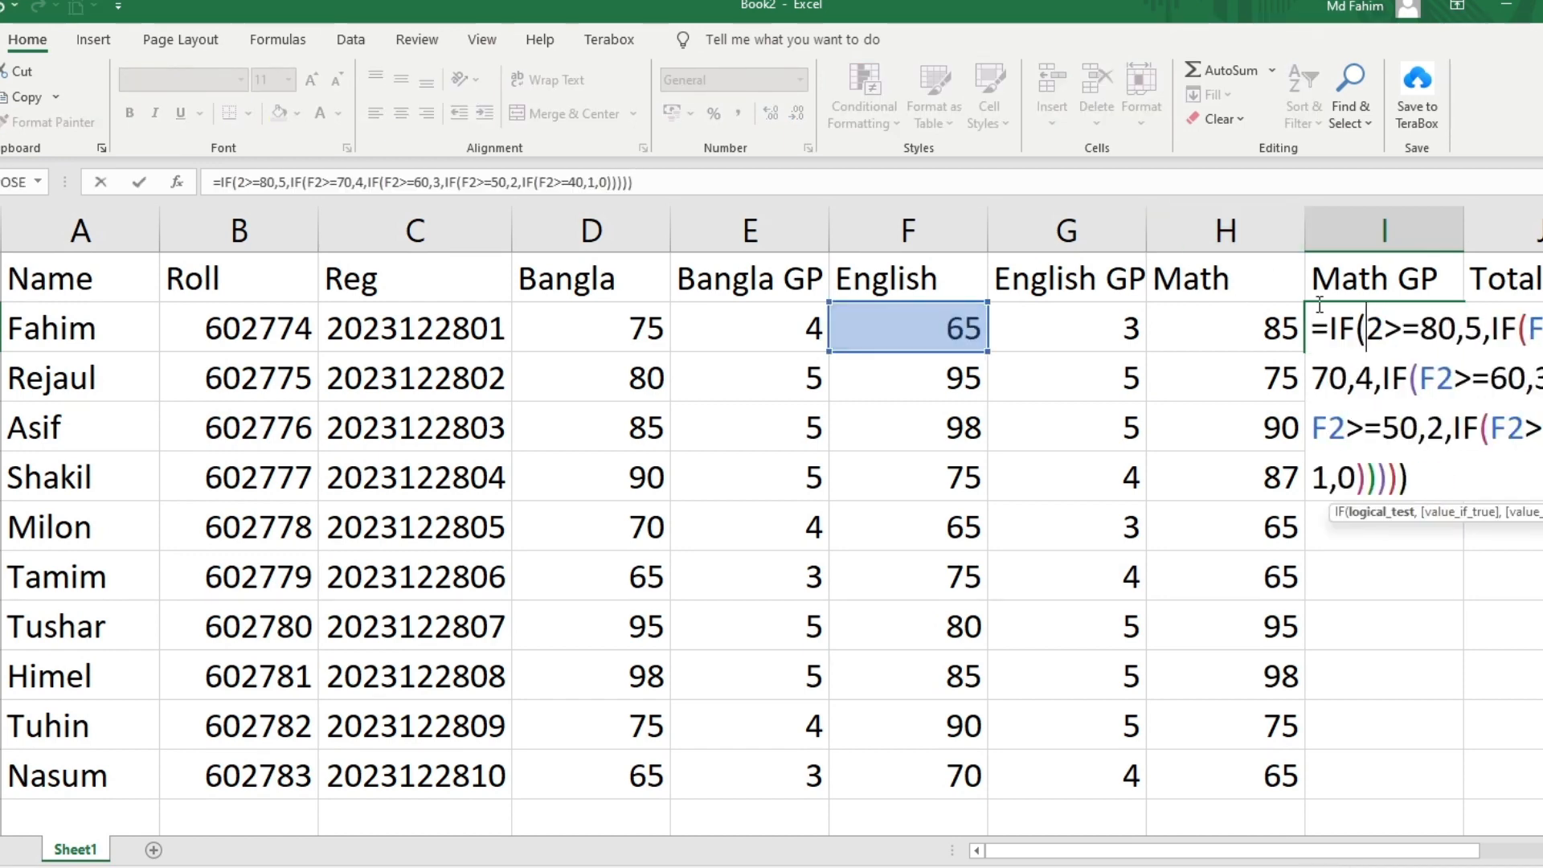
pyautogui.write('h')
pyautogui.press('Right')
pyautogui.press('Right')
pyautogui.press('Right')
pyautogui.press('Right')
pyautogui.press('Right')
pyautogui.press('Right')
pyautogui.press('Right')
pyautogui.press('Right')
pyautogui.press('Right')
pyautogui.press('Right')
pyautogui.press('Right')
pyautogui.press('Right')
pyautogui.press('BackSpace')
pyautogui.write('h')
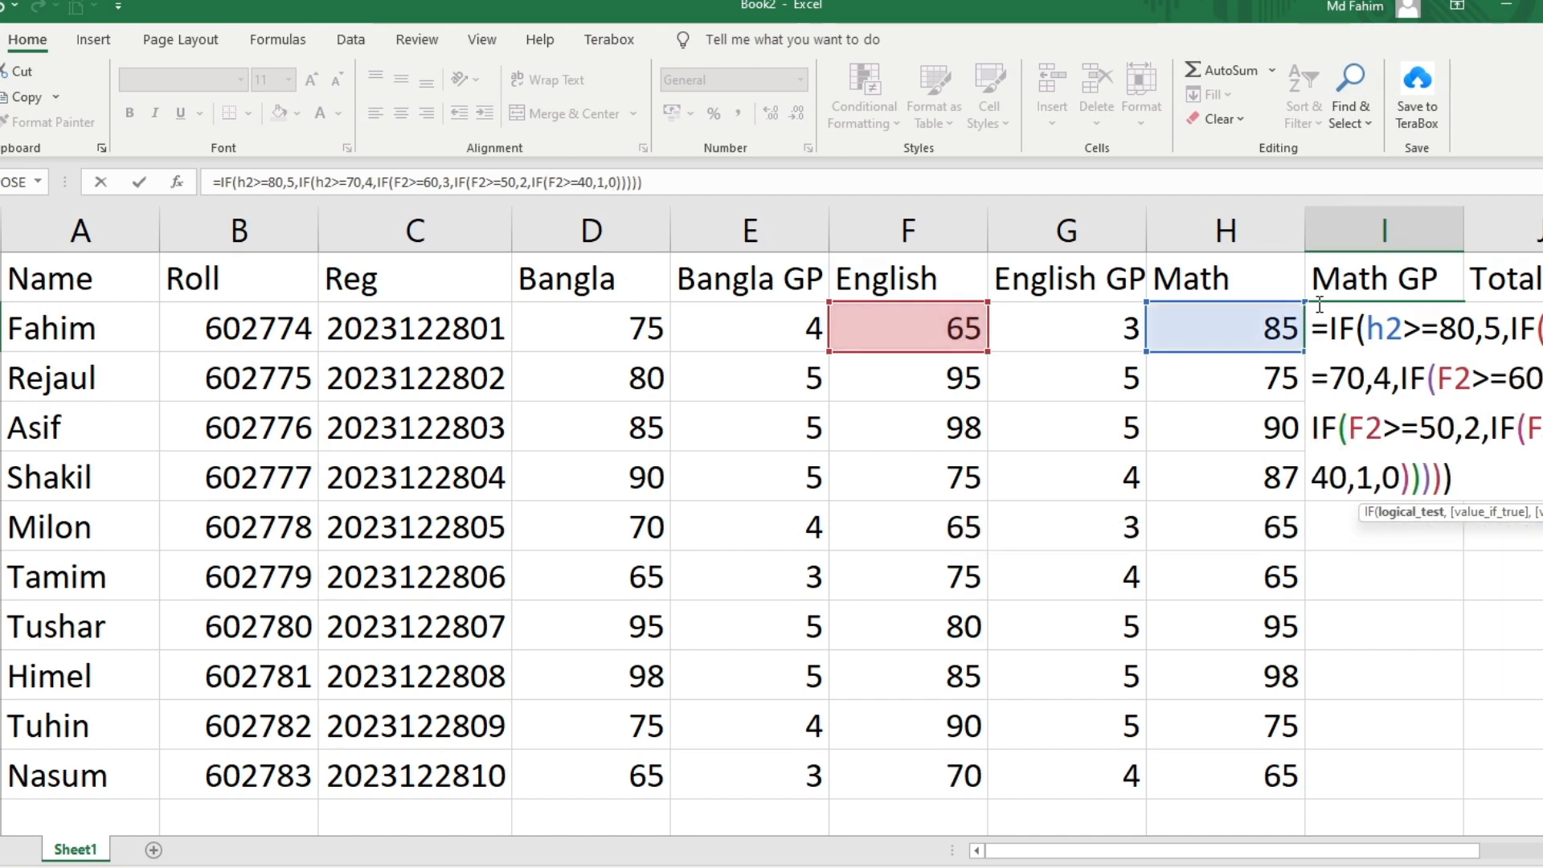
pyautogui.press('Right')
pyautogui.press('Right')
pyautogui.press('Right')
pyautogui.press('Right')
pyautogui.press('Right')
pyautogui.press('Right')
pyautogui.press('Right')
pyautogui.press('Right')
pyautogui.press('Right')
pyautogui.press('Right')
pyautogui.press('Right')
pyautogui.press('Right')
pyautogui.press('BackSpace')
pyautogui.write('h')
pyautogui.press('Right')
pyautogui.press('Right')
pyautogui.press('Right')
pyautogui.press('Right')
pyautogui.press('Right')
pyautogui.press('Right')
pyautogui.press('Right')
pyautogui.press('Right')
pyautogui.press('Right')
pyautogui.press('Right')
pyautogui.press('Right')
pyautogui.press('Right')
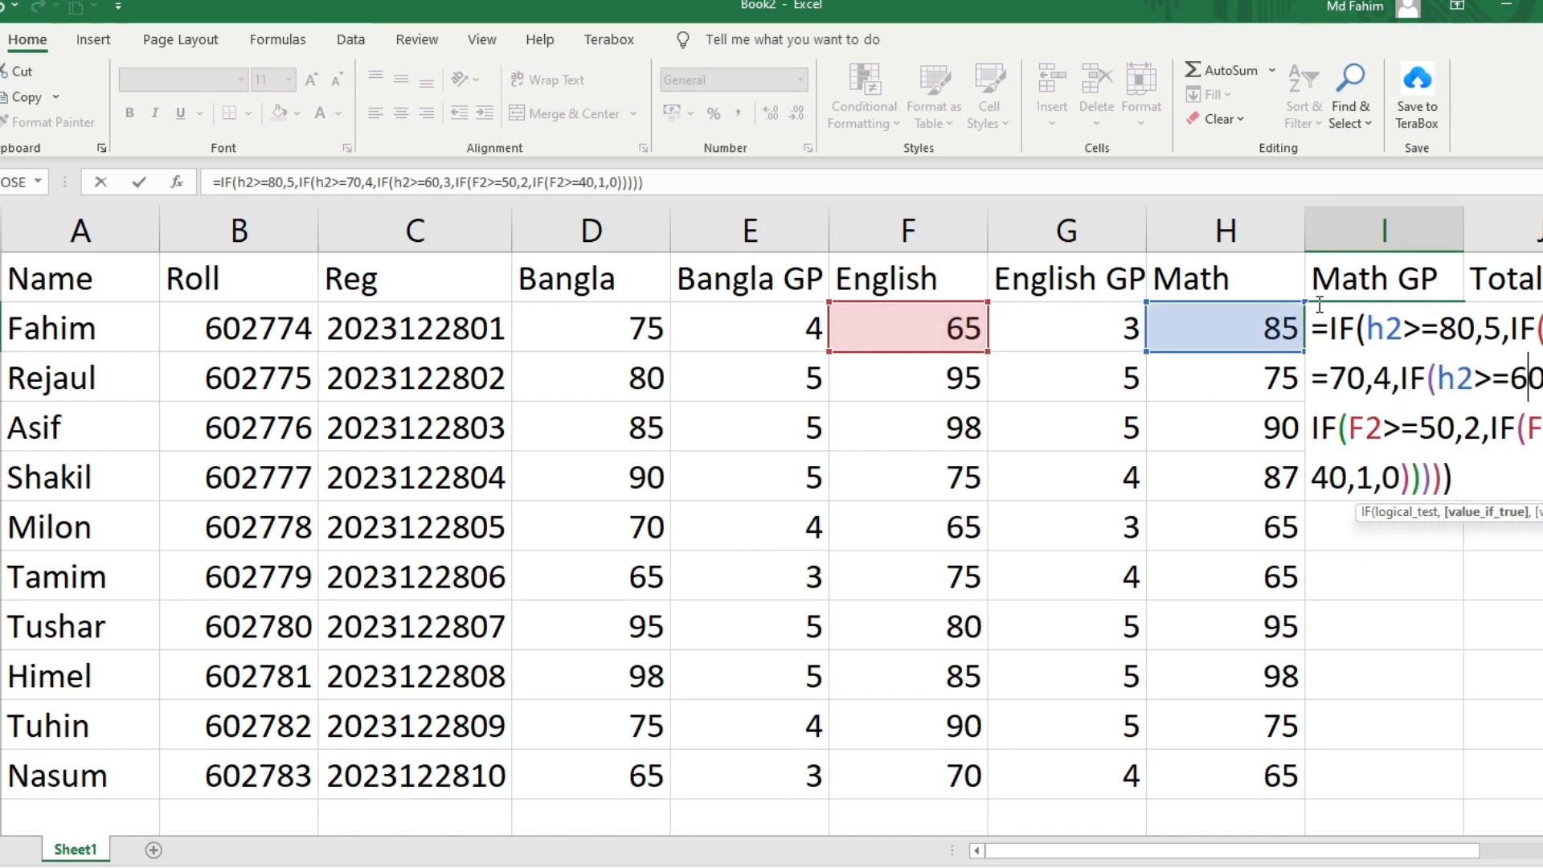
pyautogui.press('BackSpace')
pyautogui.write('h')
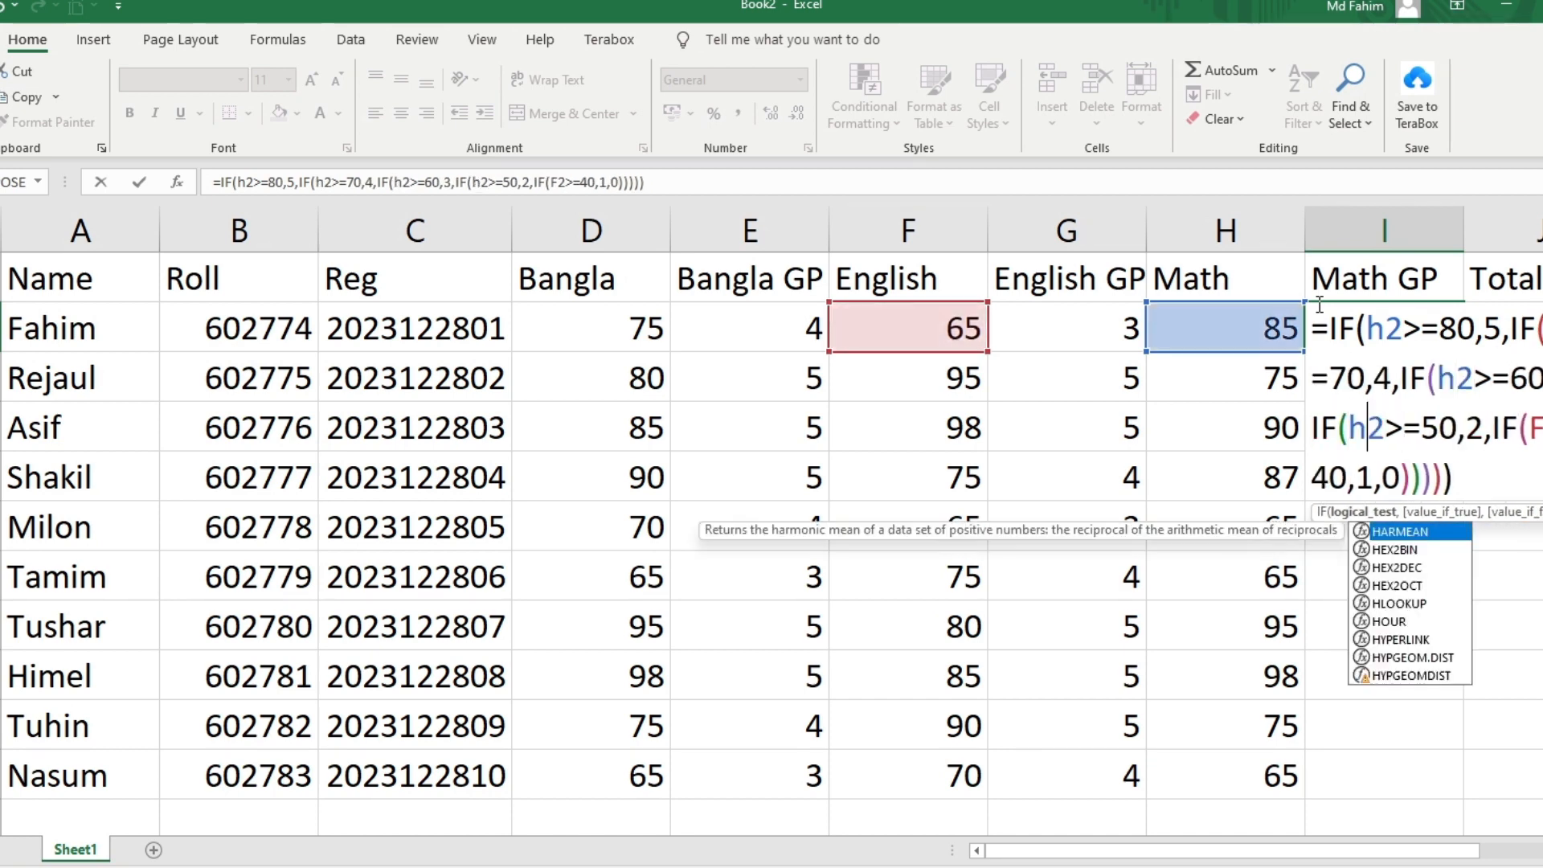
pyautogui.press('Right')
pyautogui.press('Right')
pyautogui.press('Right')
pyautogui.press('Right')
pyautogui.press('Right')
pyautogui.press('Right')
pyautogui.press('Right')
pyautogui.press('Right')
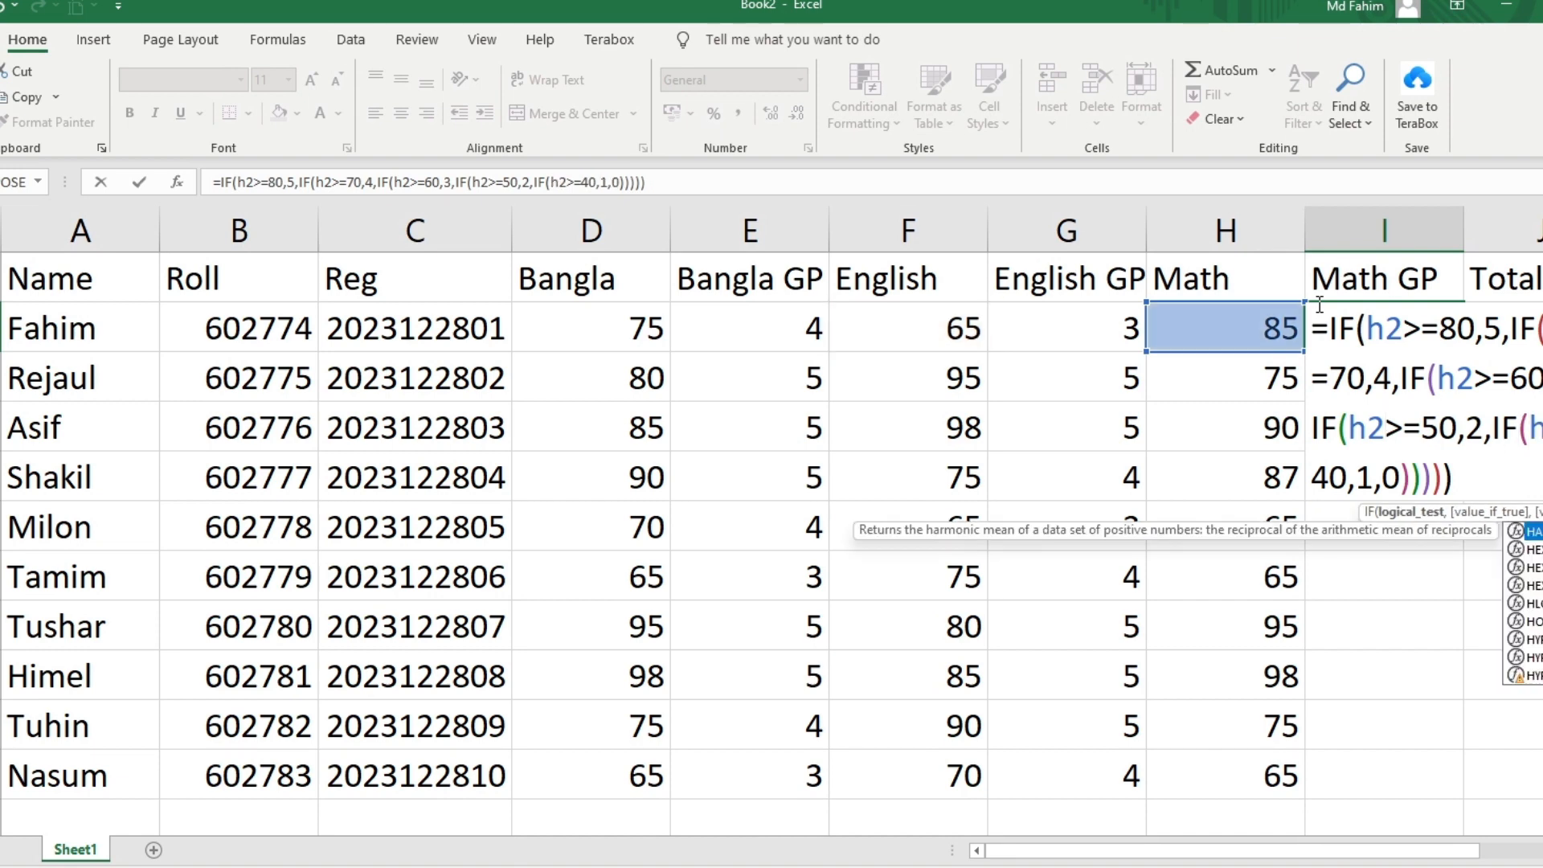
pyautogui.press('Return')
# Fill the Math GP formula down to I11, giving 5,4,5,5,3,3,5,5,4,3
pyautogui.click(1402, 323)
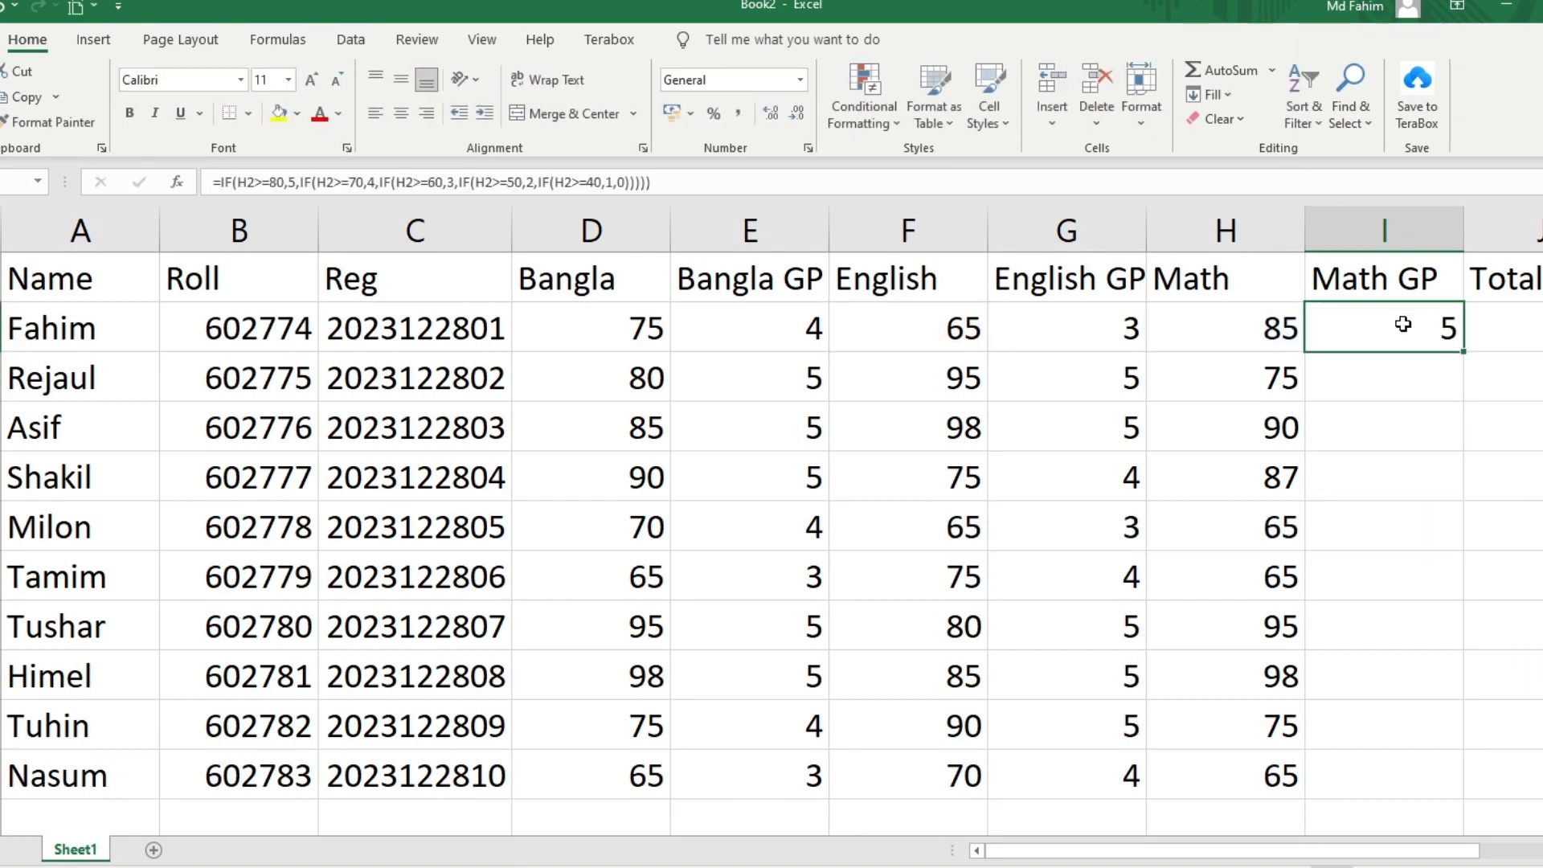
pyautogui.doubleClick(1462, 351)
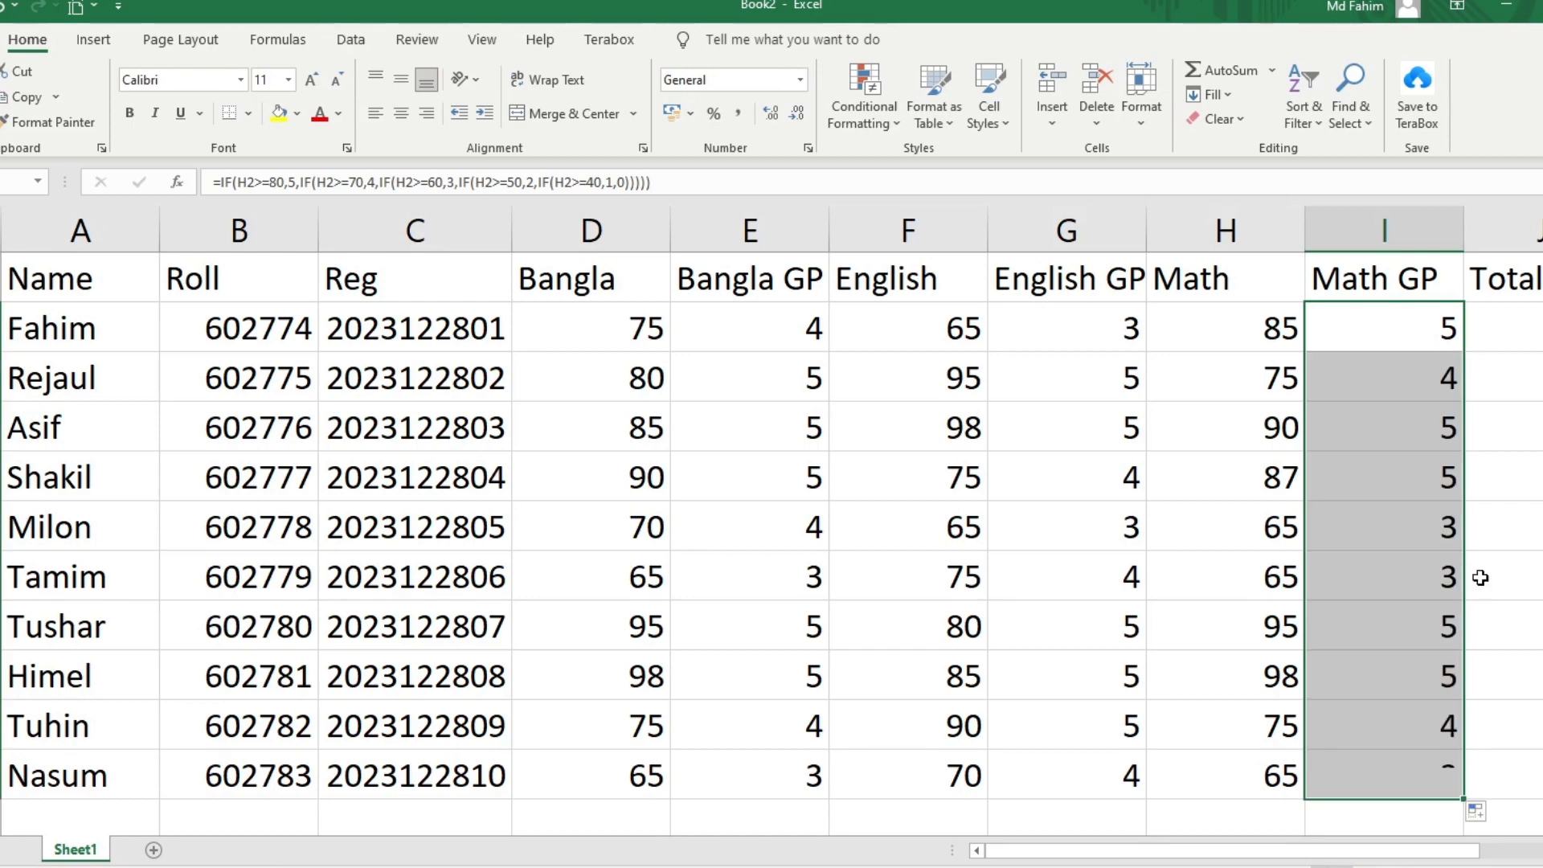
pyautogui.moveTo(1402, 858); pyautogui.dragTo(1512, 858)
pyautogui.click(1246, 282)
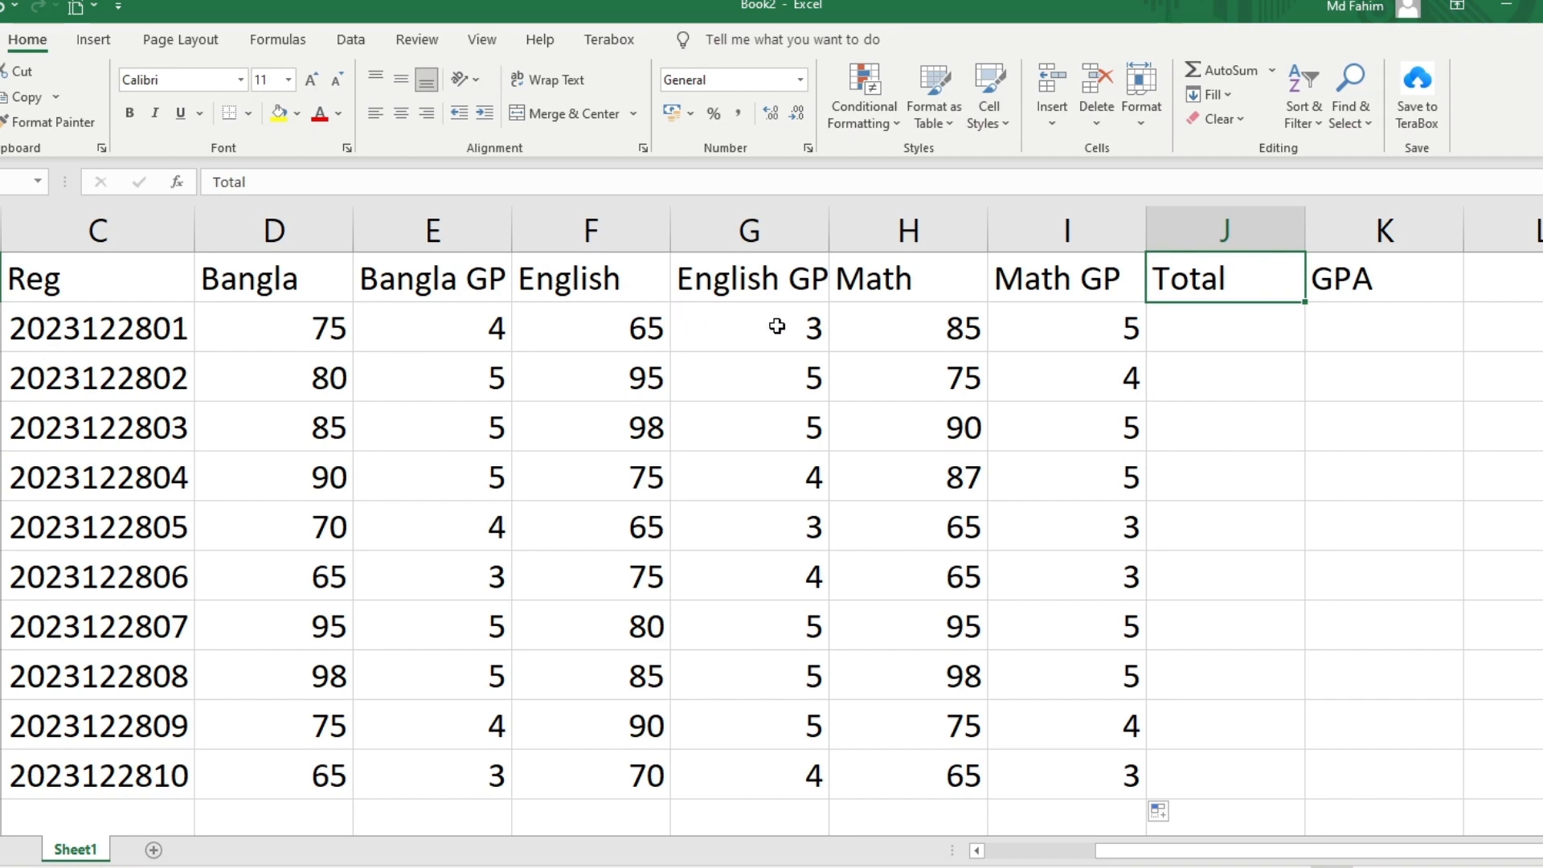
# Enter =SUM(D2,F2,H2) in J2 and fill it down to J11 (225 to 200)
pyautogui.click(1189, 325)
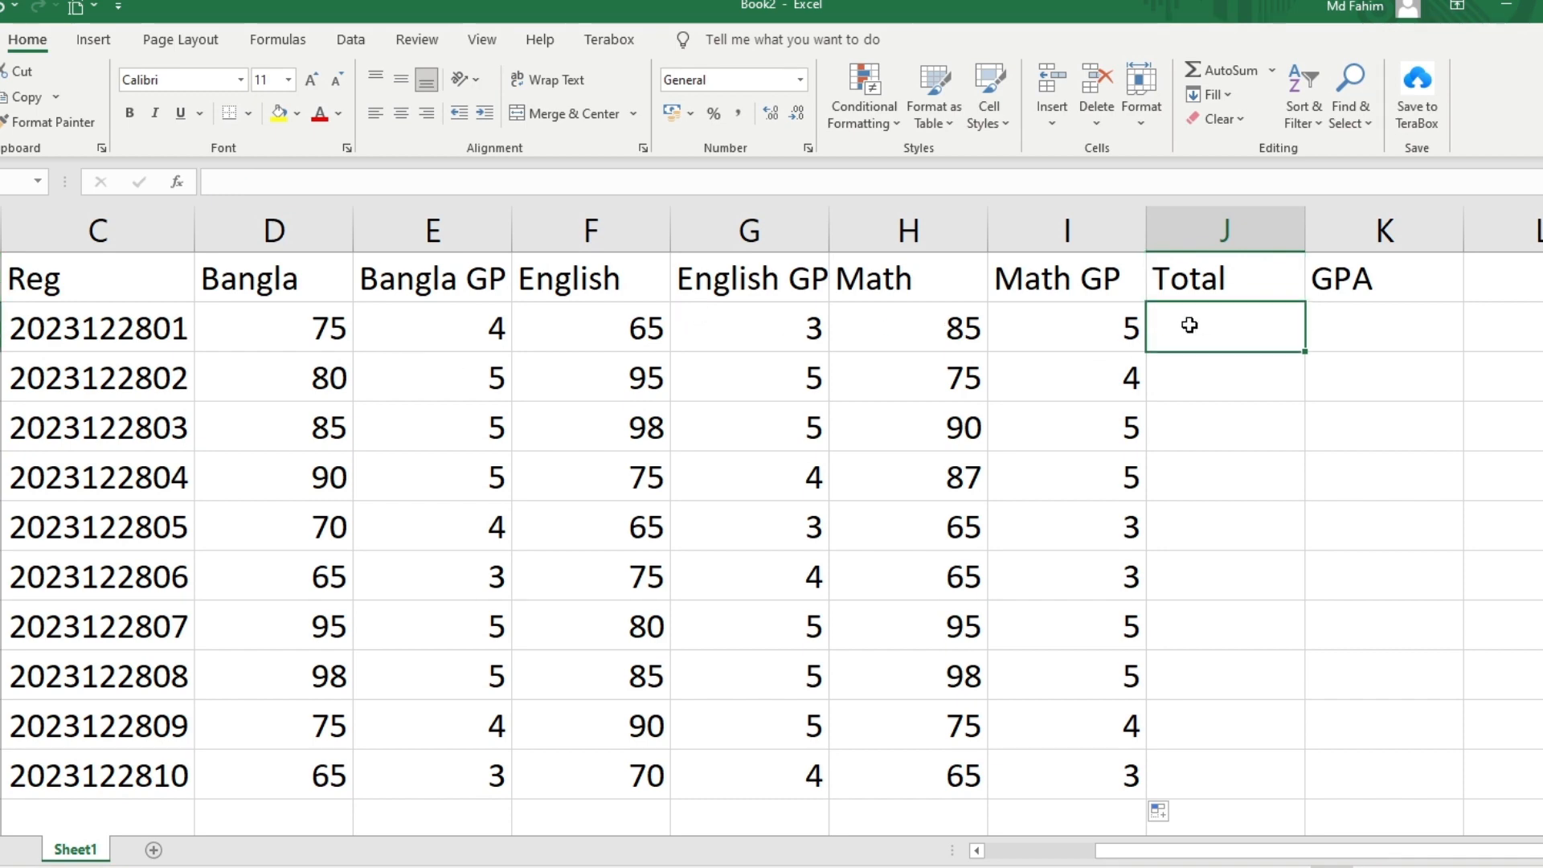
pyautogui.doubleClick(1190, 325)
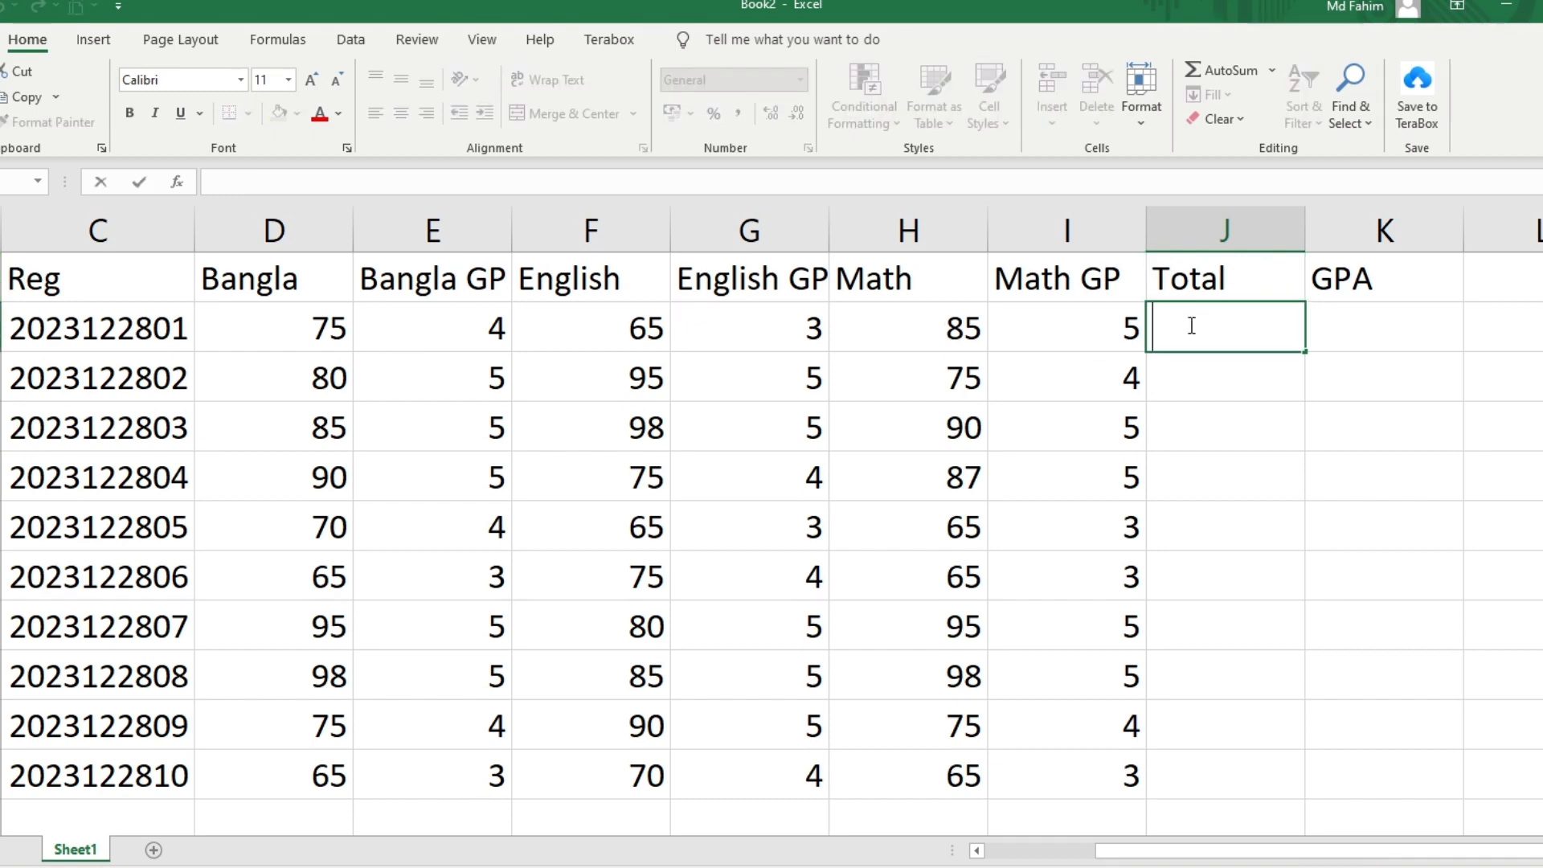
pyautogui.write('=s')
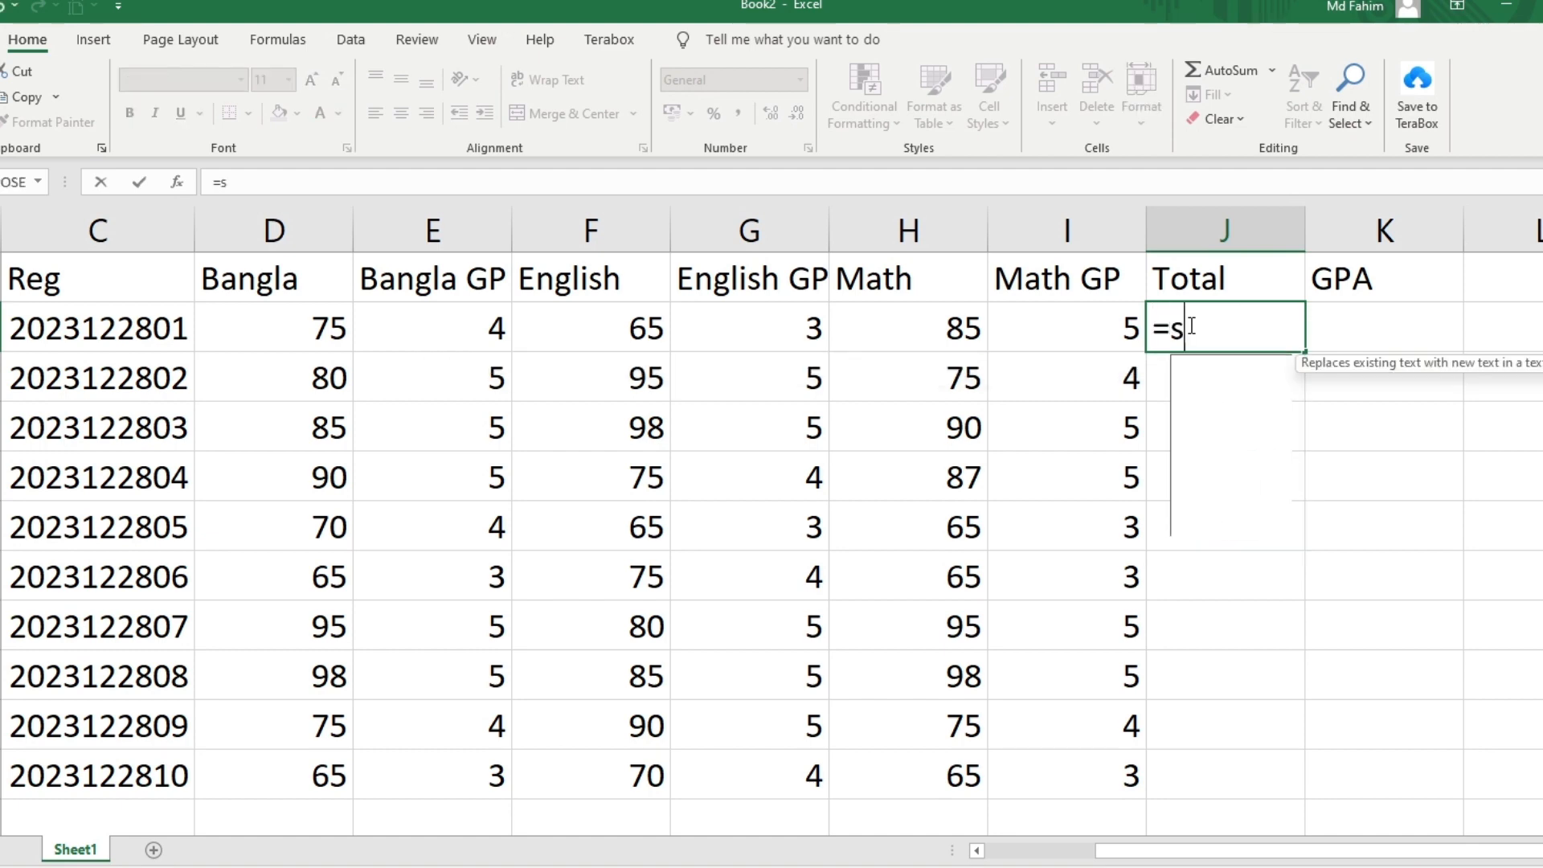
pyautogui.write('um(')
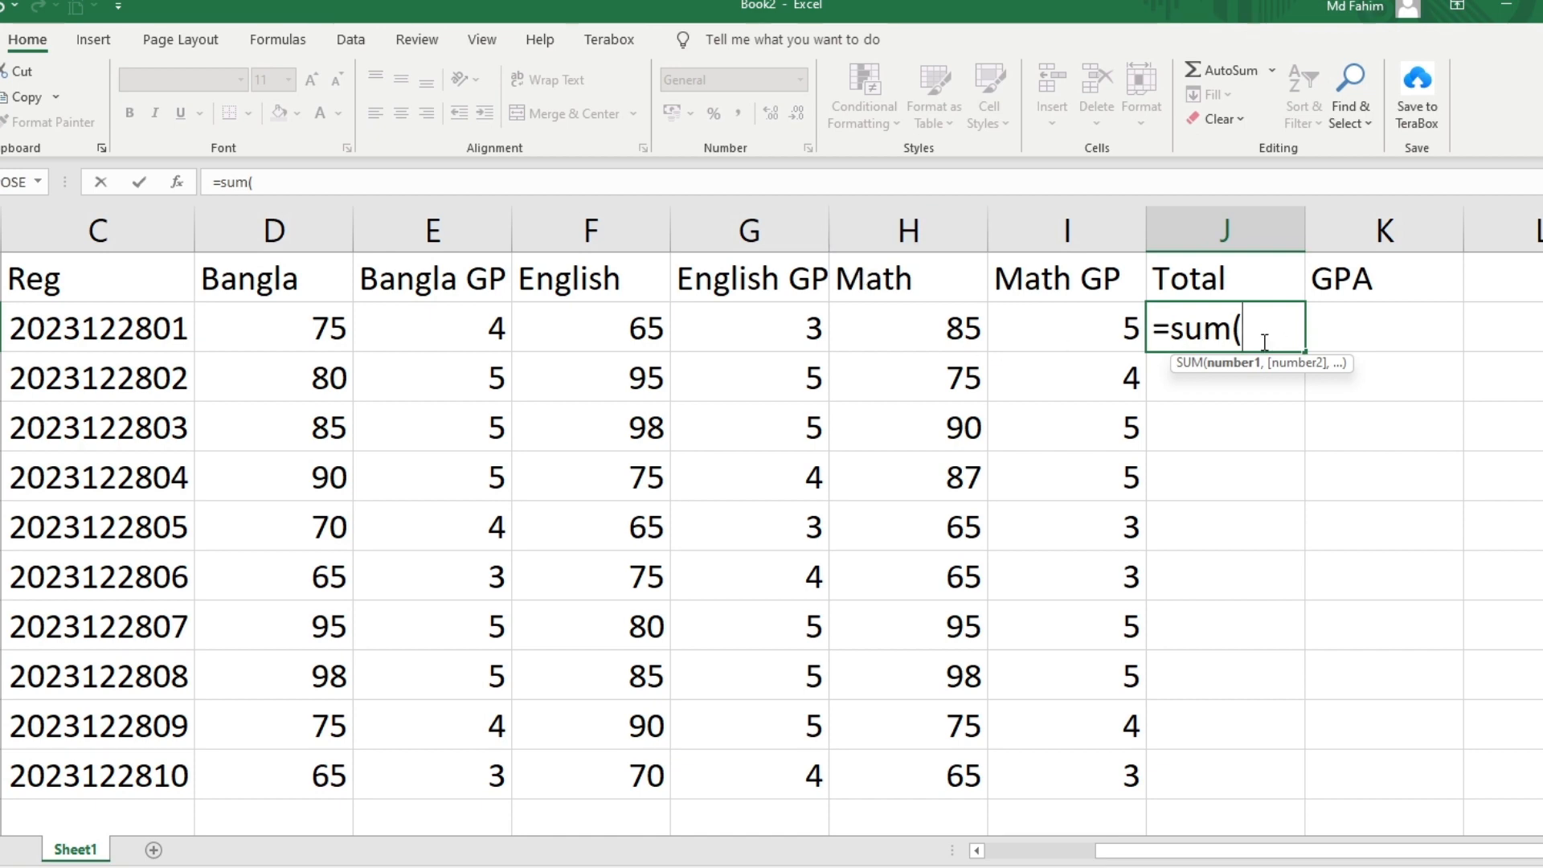
pyautogui.write('d2')
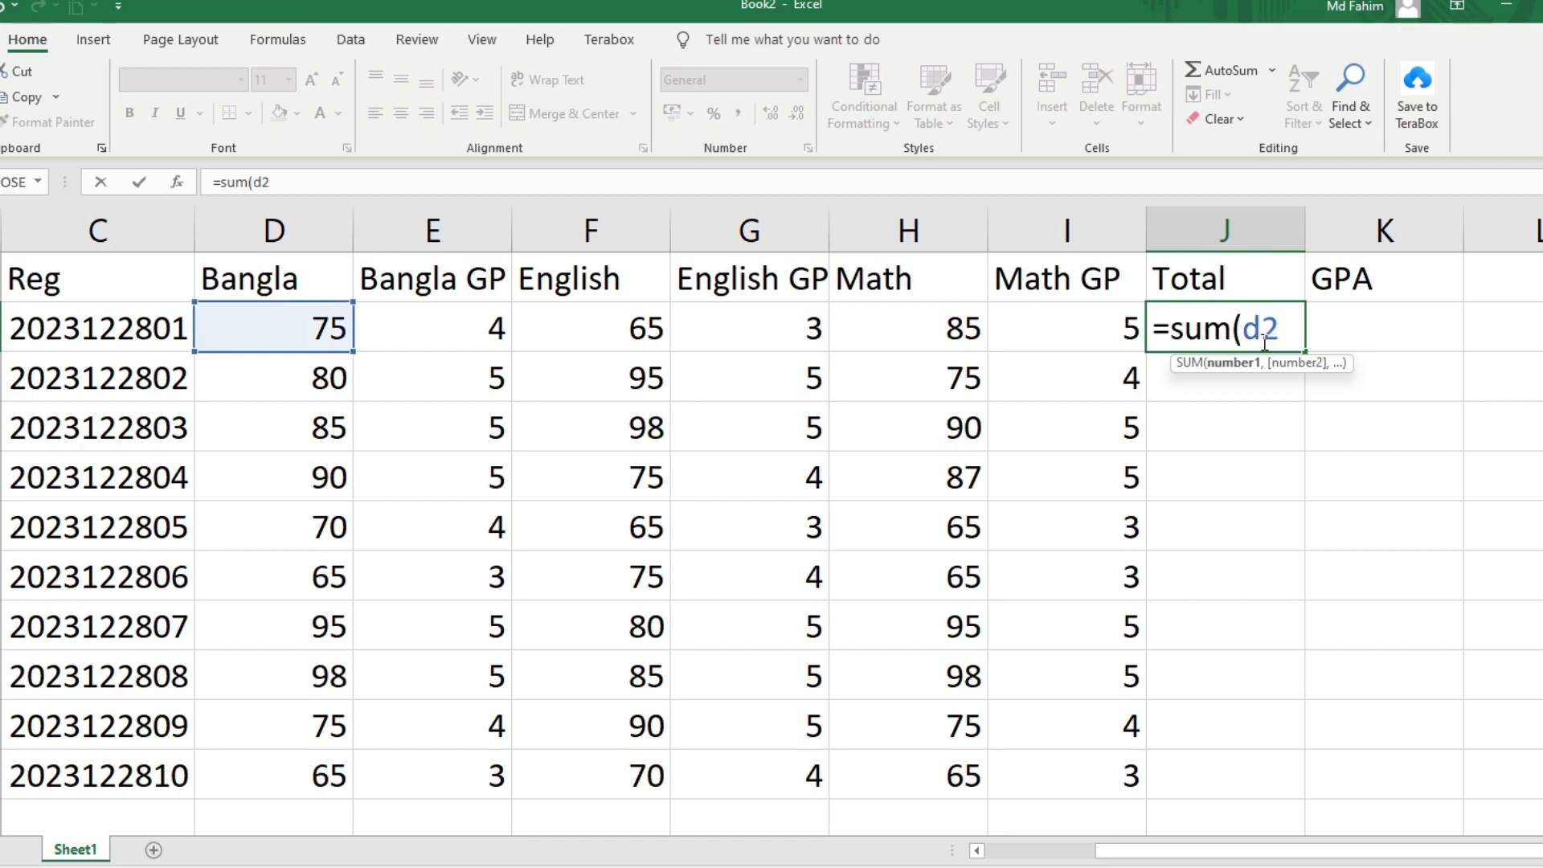
pyautogui.write(',f2')
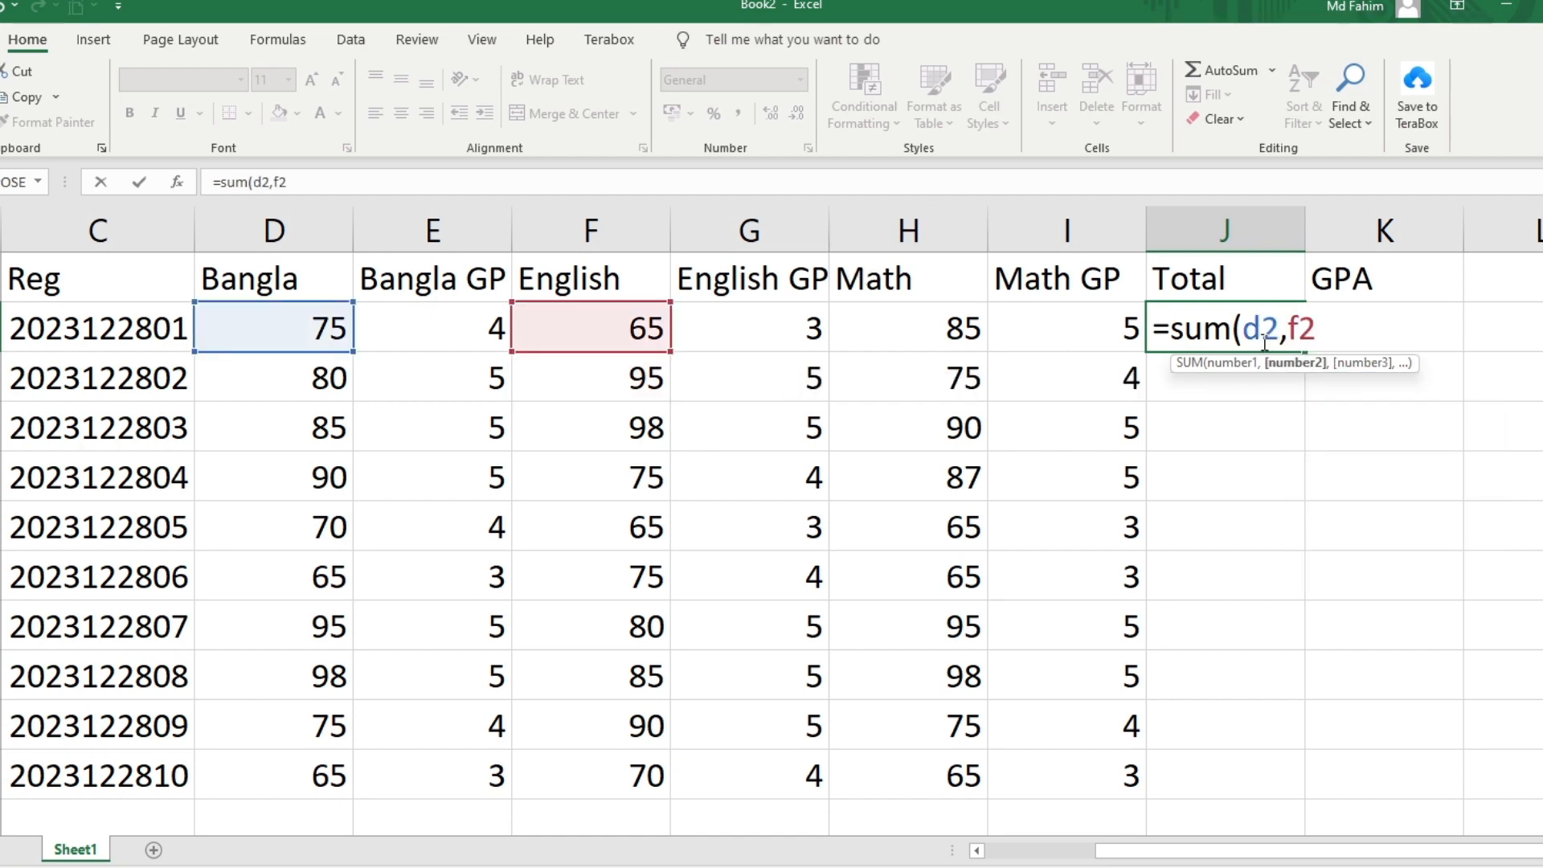
pyautogui.write(',h2)')
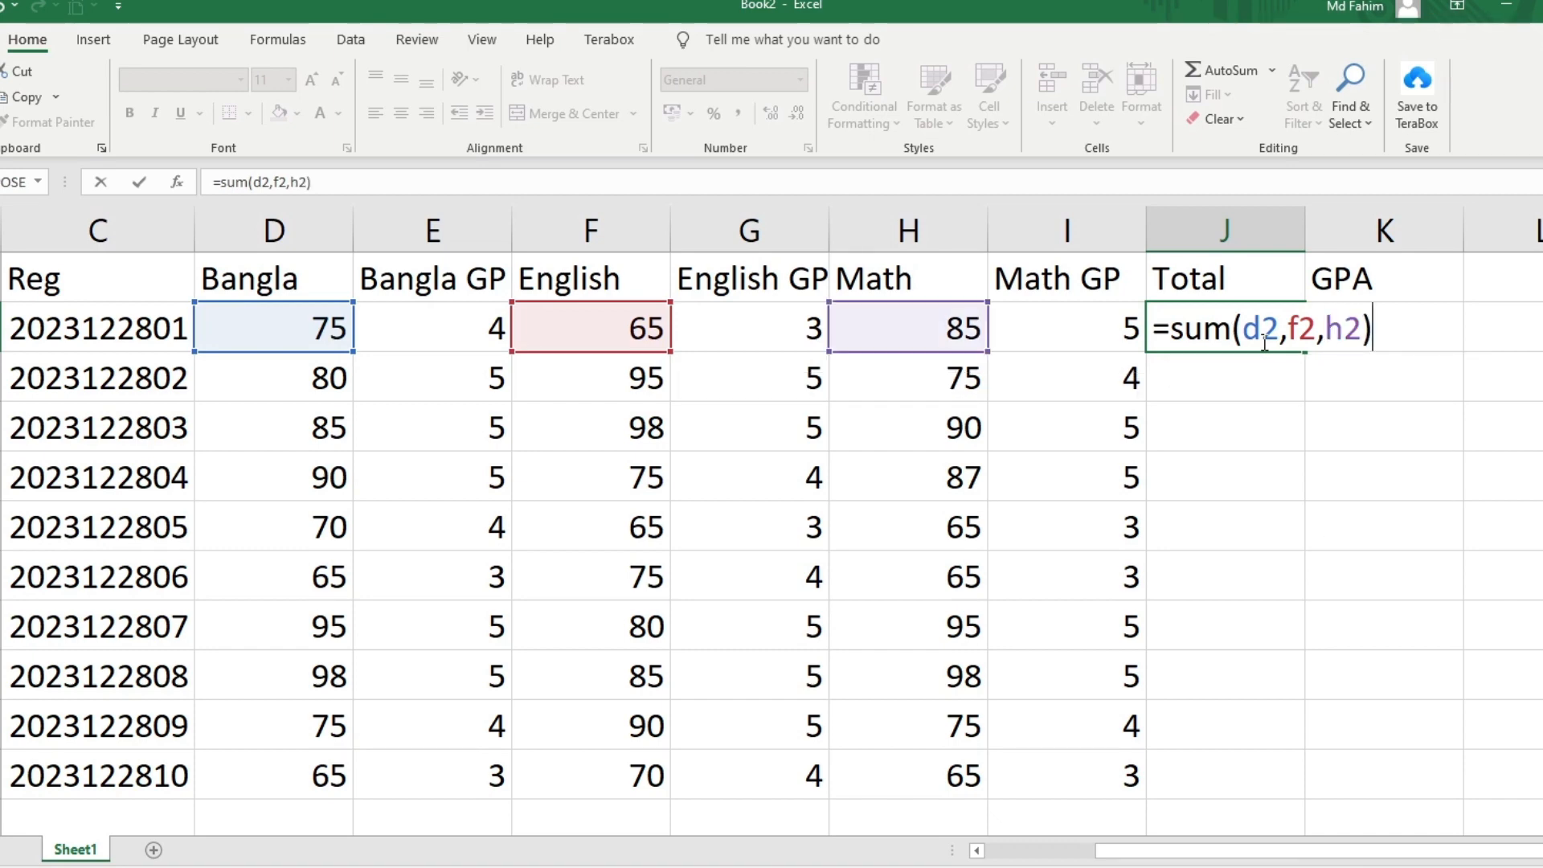
pyautogui.press('Return')
pyautogui.click(1250, 330)
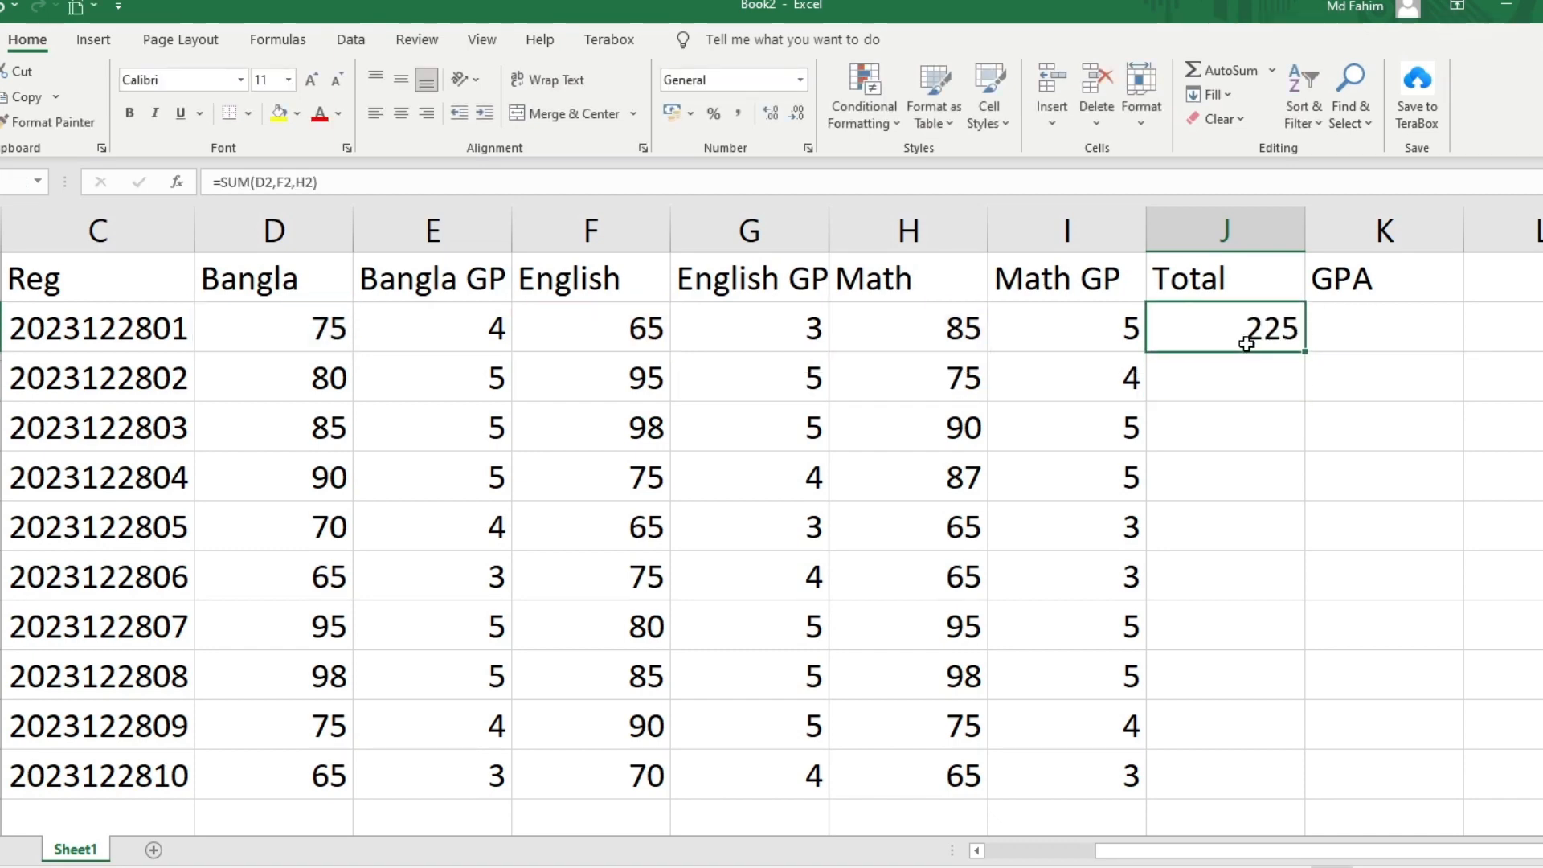
pyautogui.doubleClick(1307, 351)
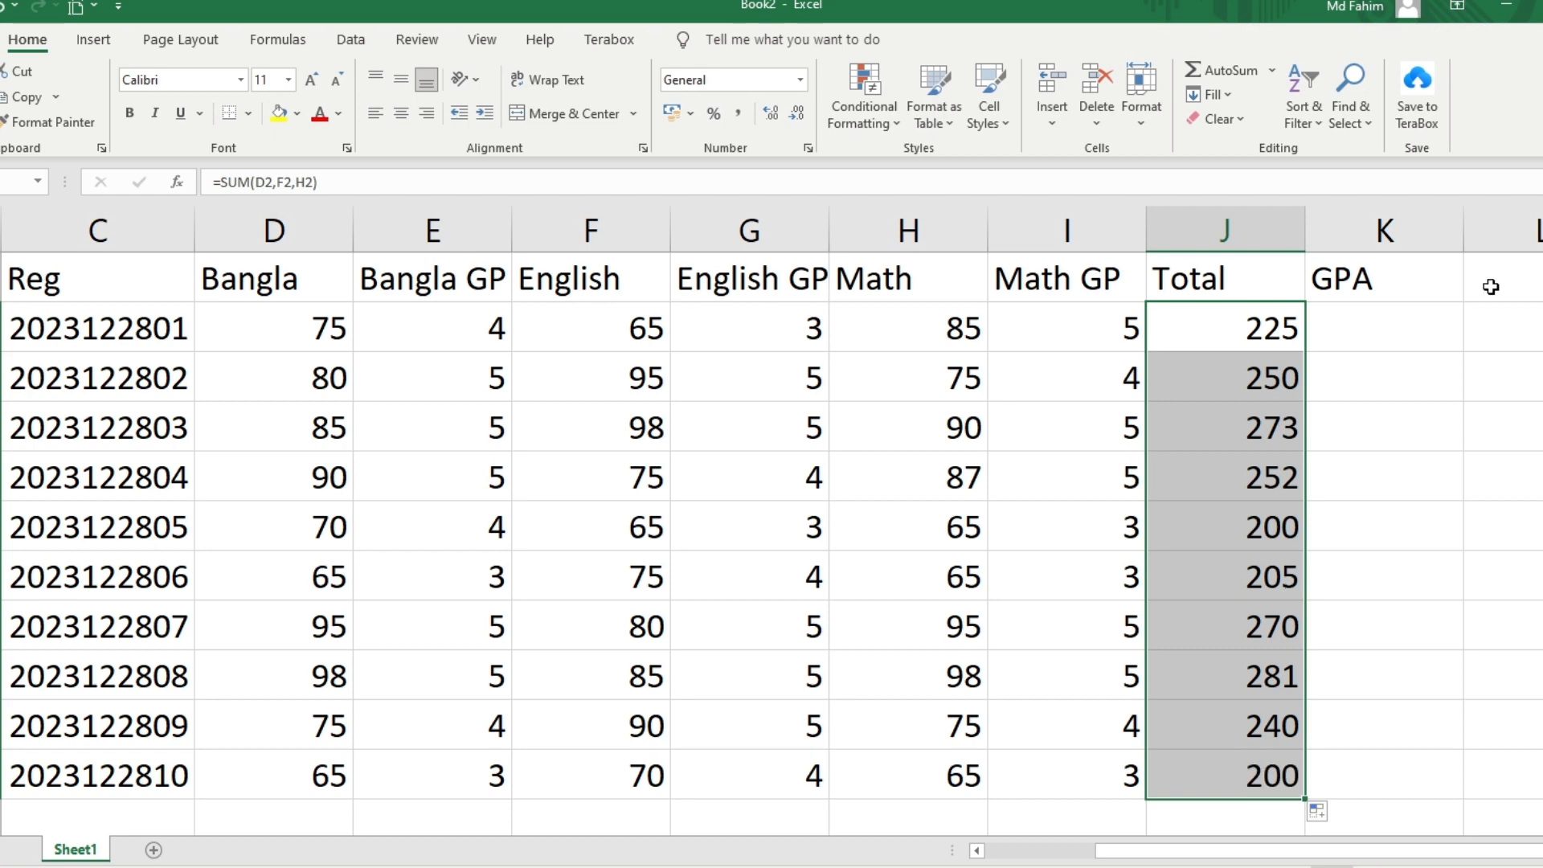
pyautogui.doubleClick(1408, 332)
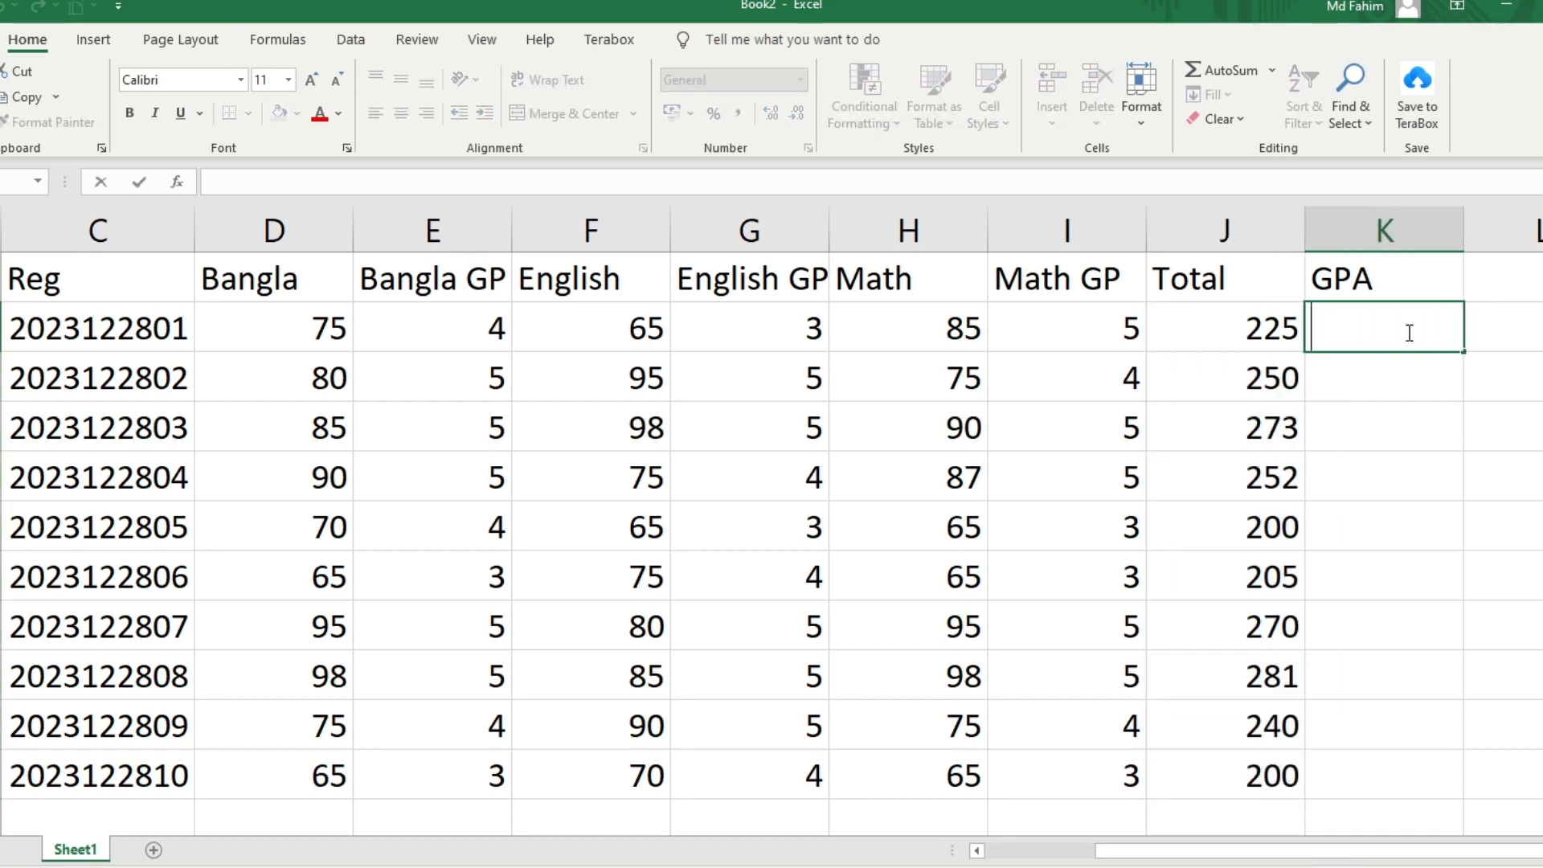
# Enter =SUM(E2,G2,I2)/3 in K2 and fill the GPA formula down to K11
pyautogui.write('=')
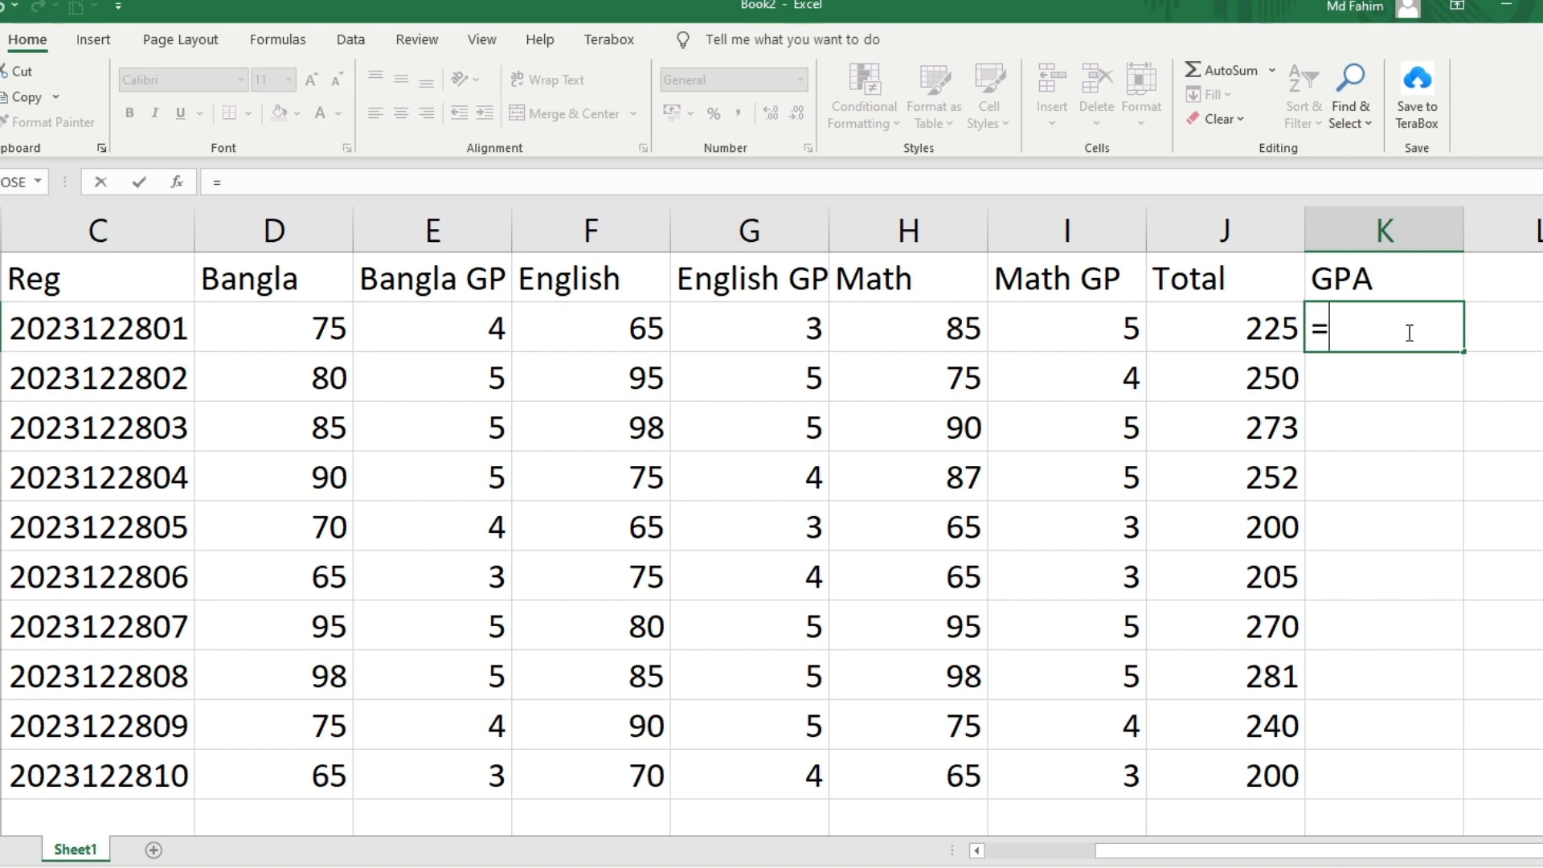
pyautogui.write('sum(')
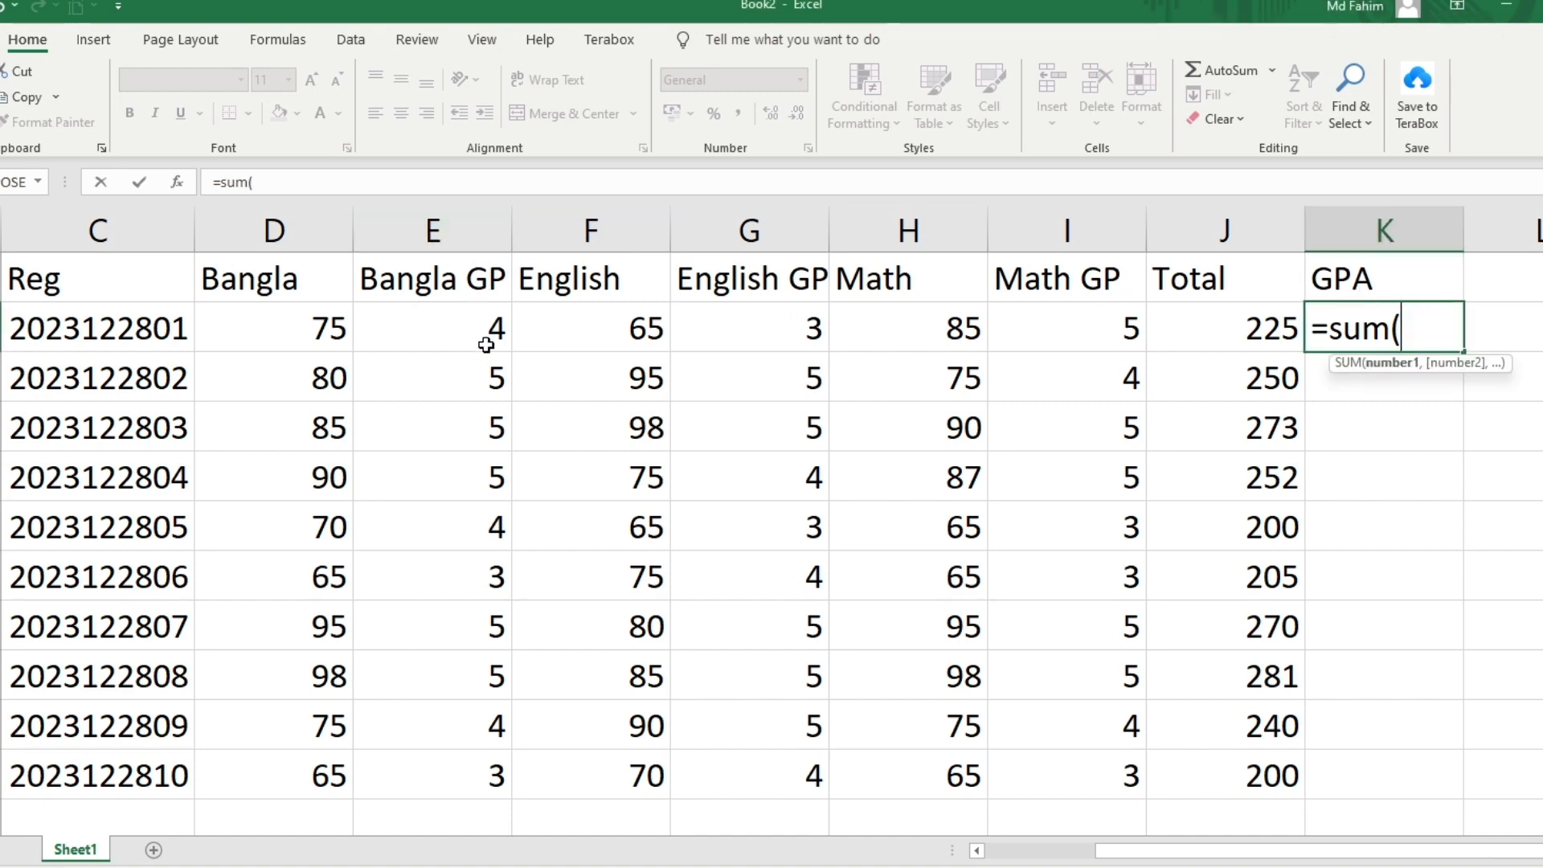
pyautogui.write('e')
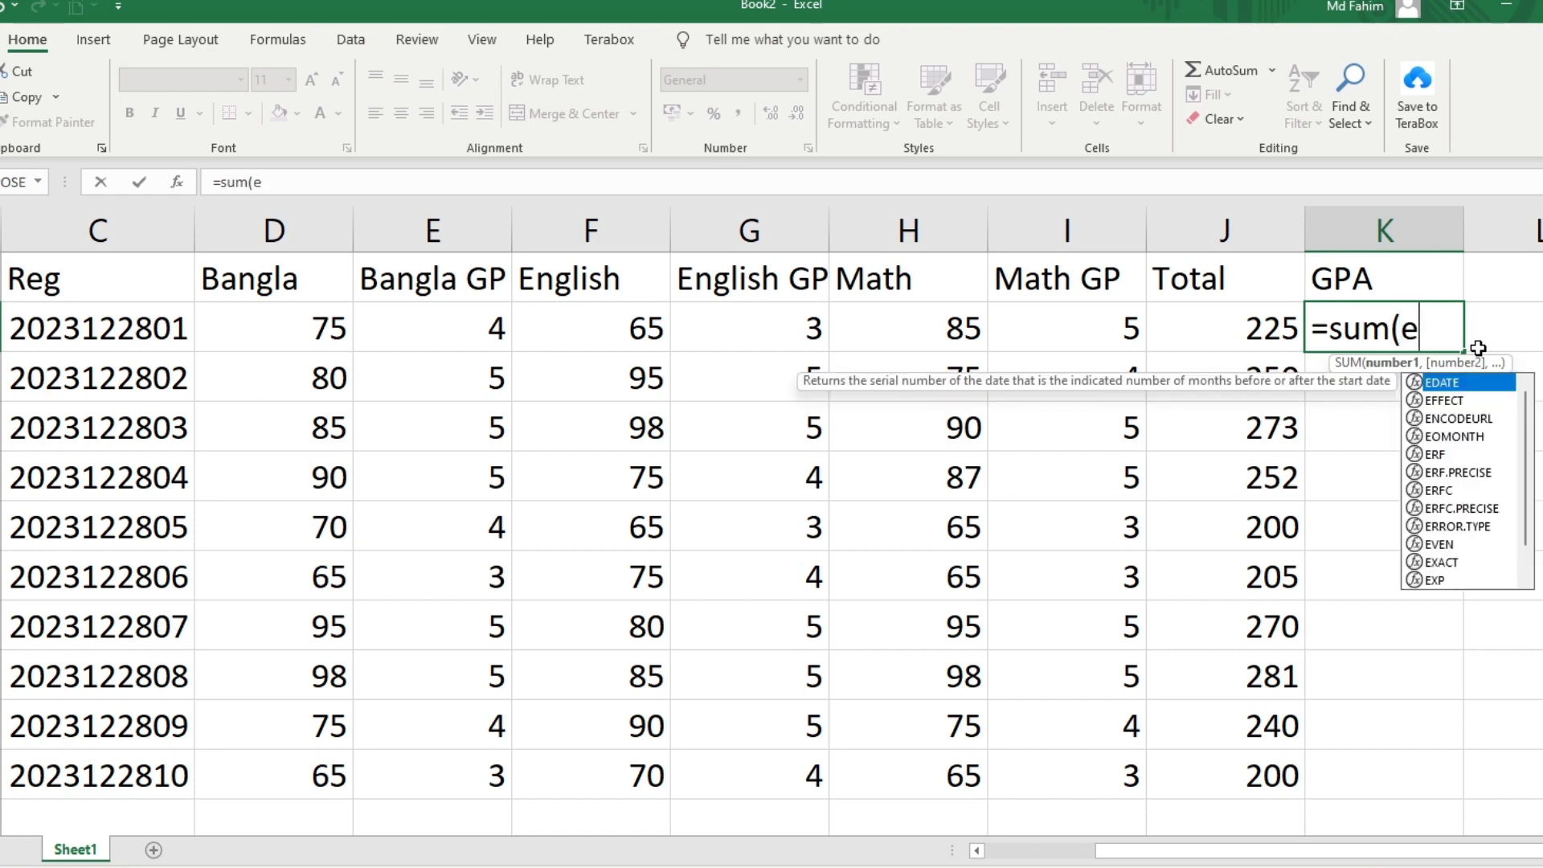
pyautogui.write('2,')
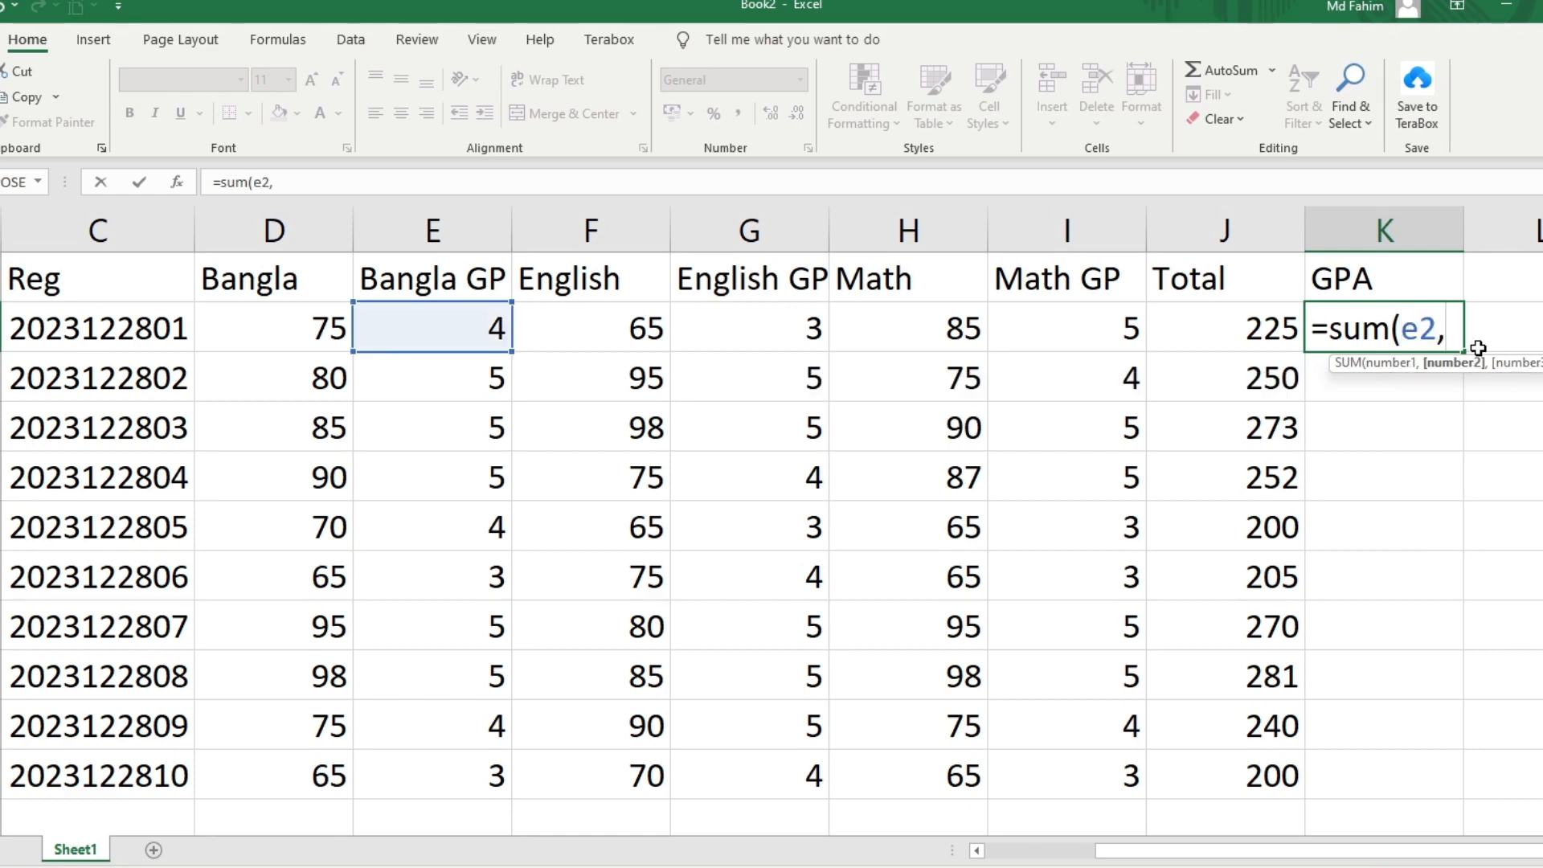
pyautogui.write('g2,')
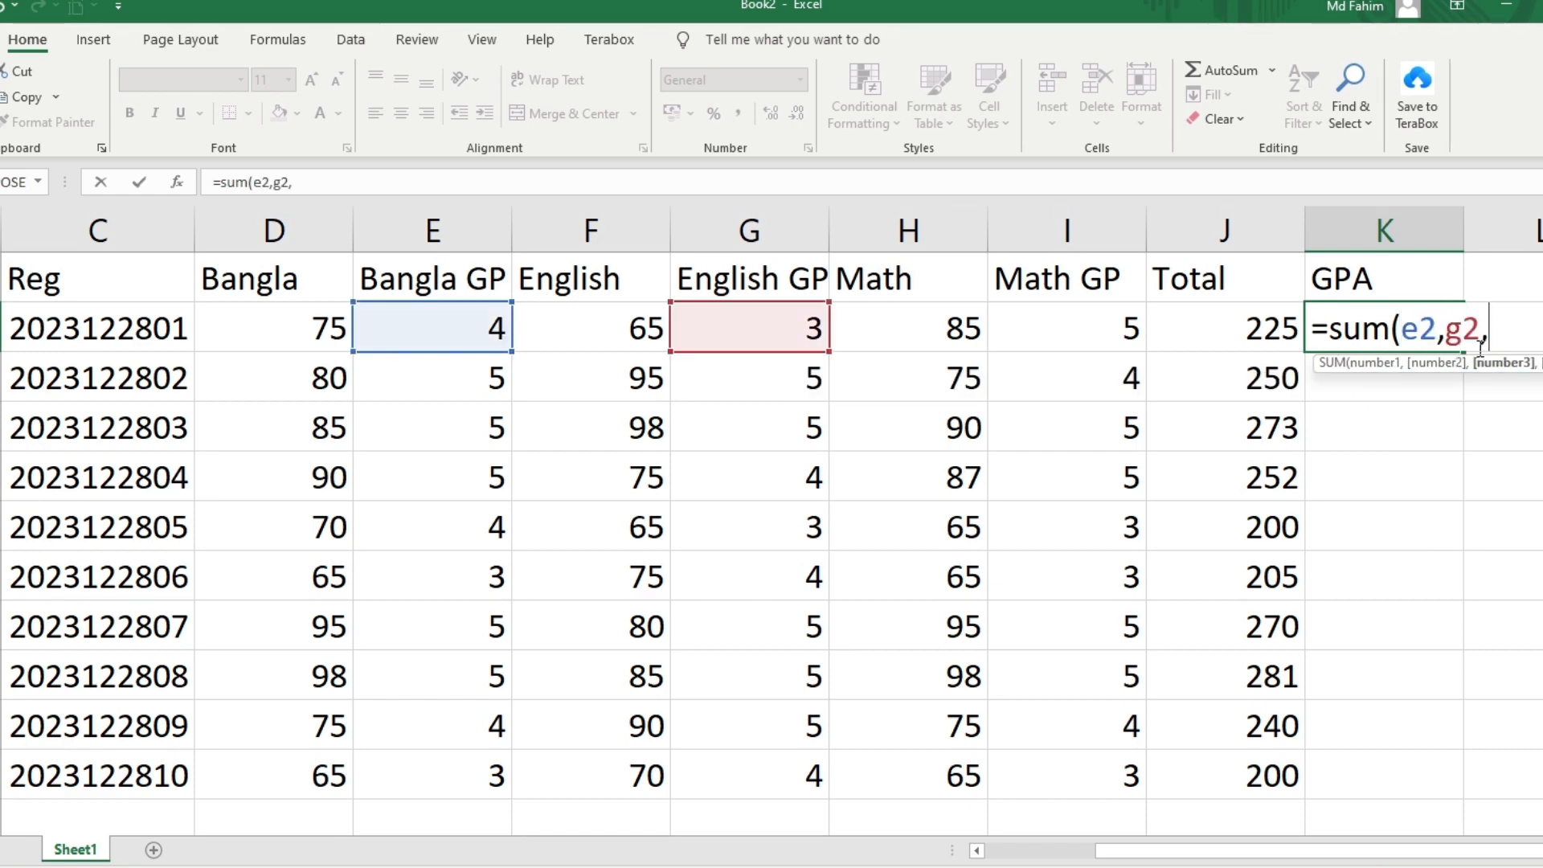
pyautogui.write('i2')
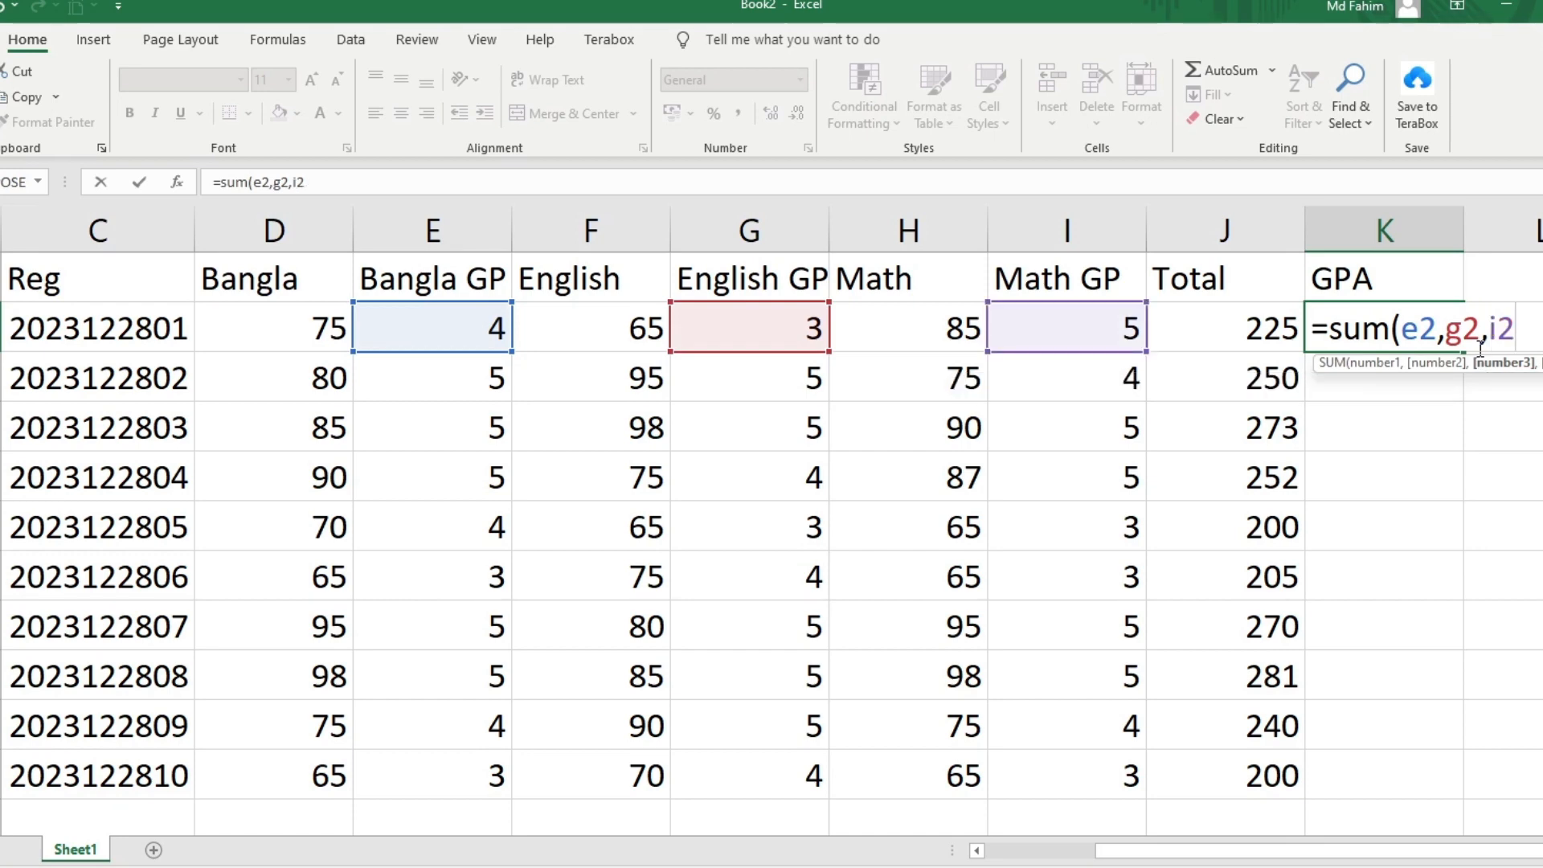
pyautogui.write(')/3')
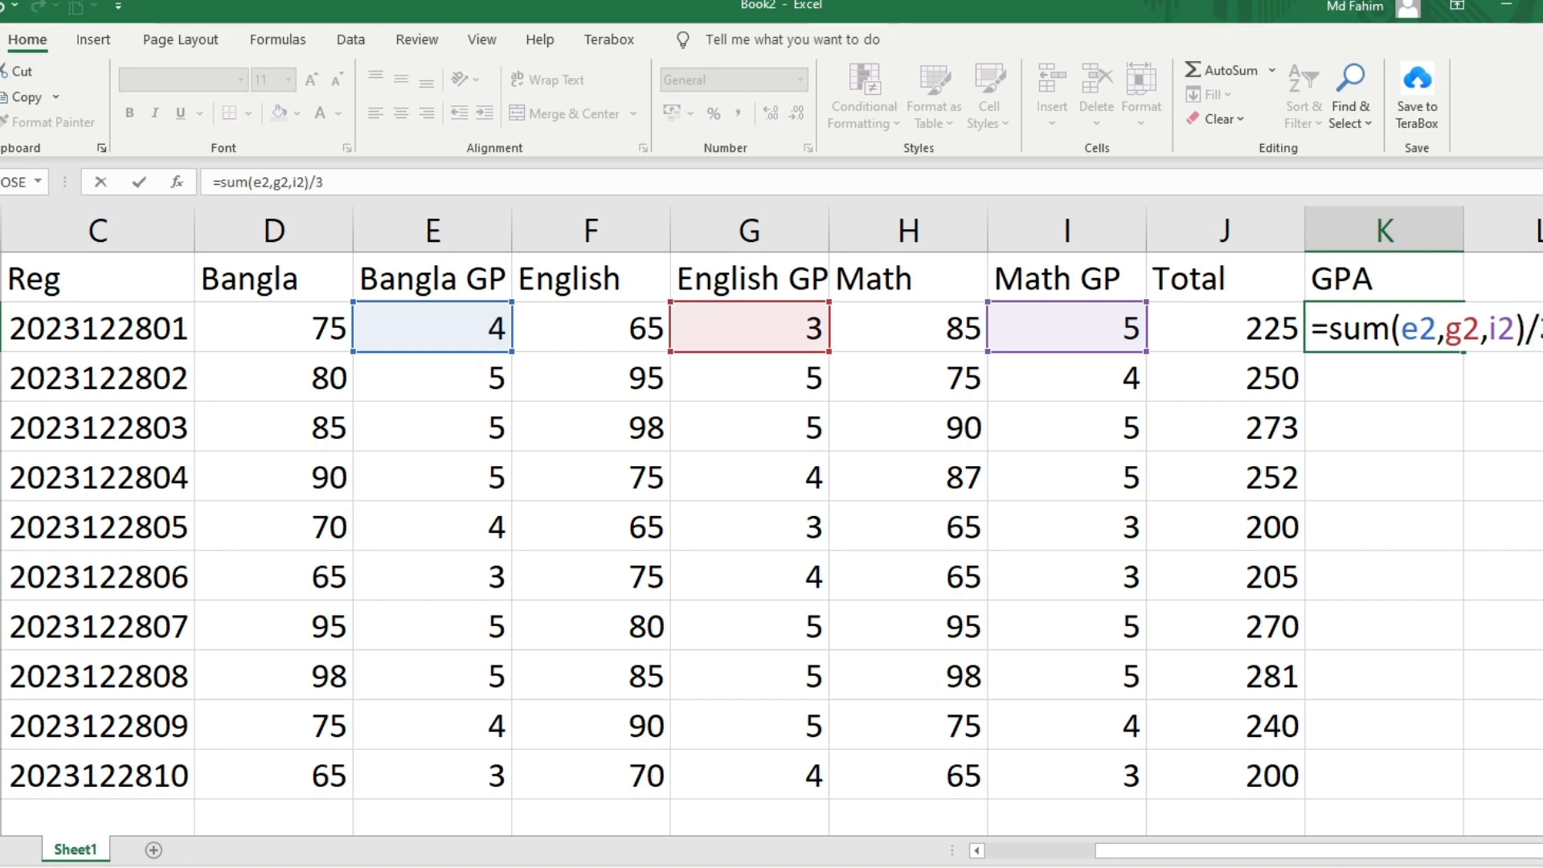
pyautogui.press('Return')
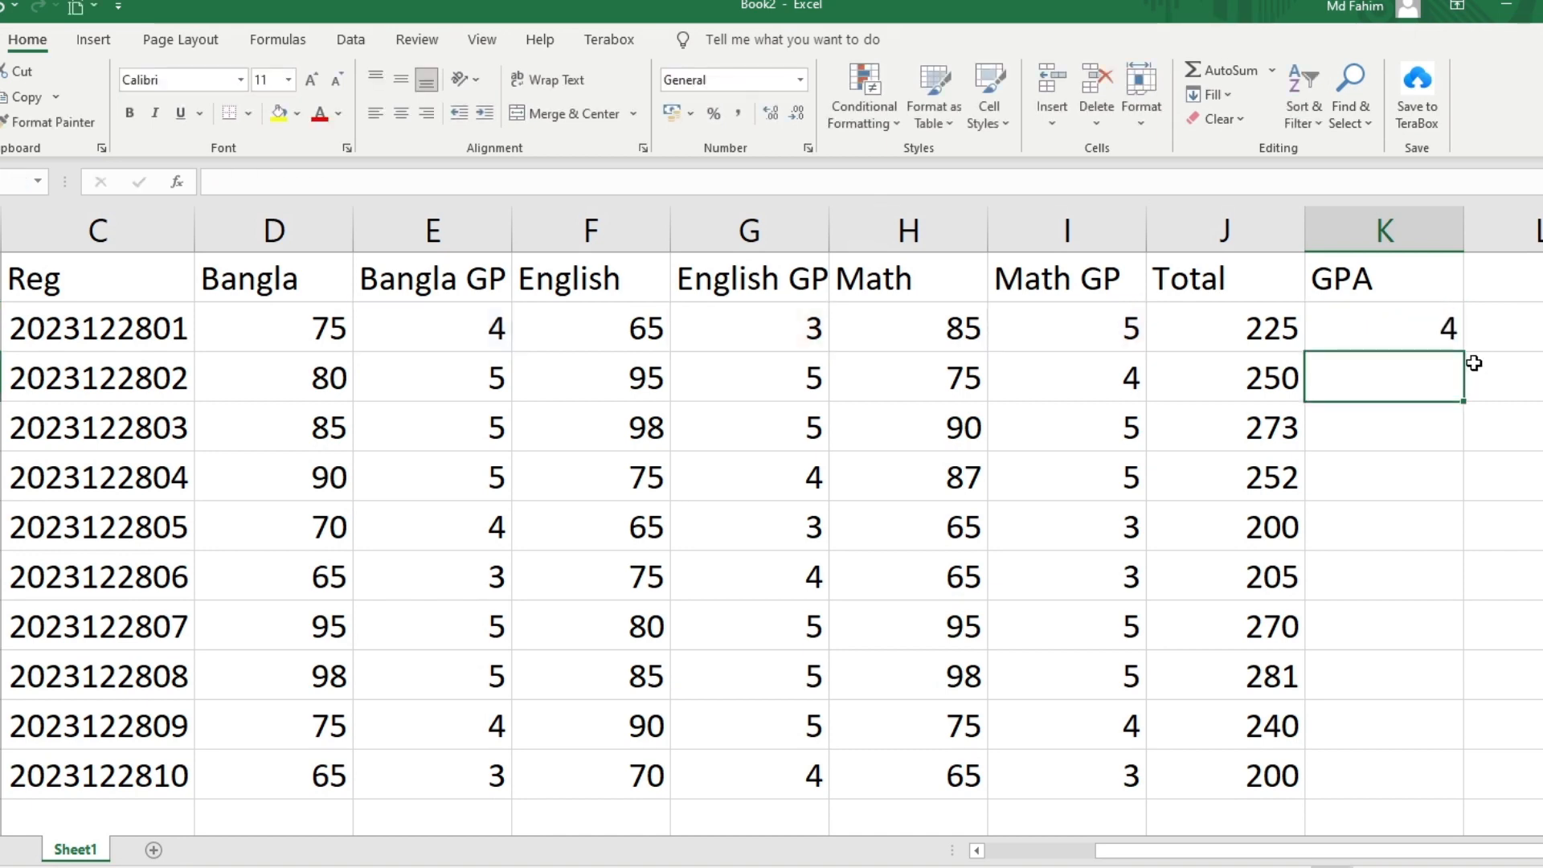
pyautogui.click(1443, 334)
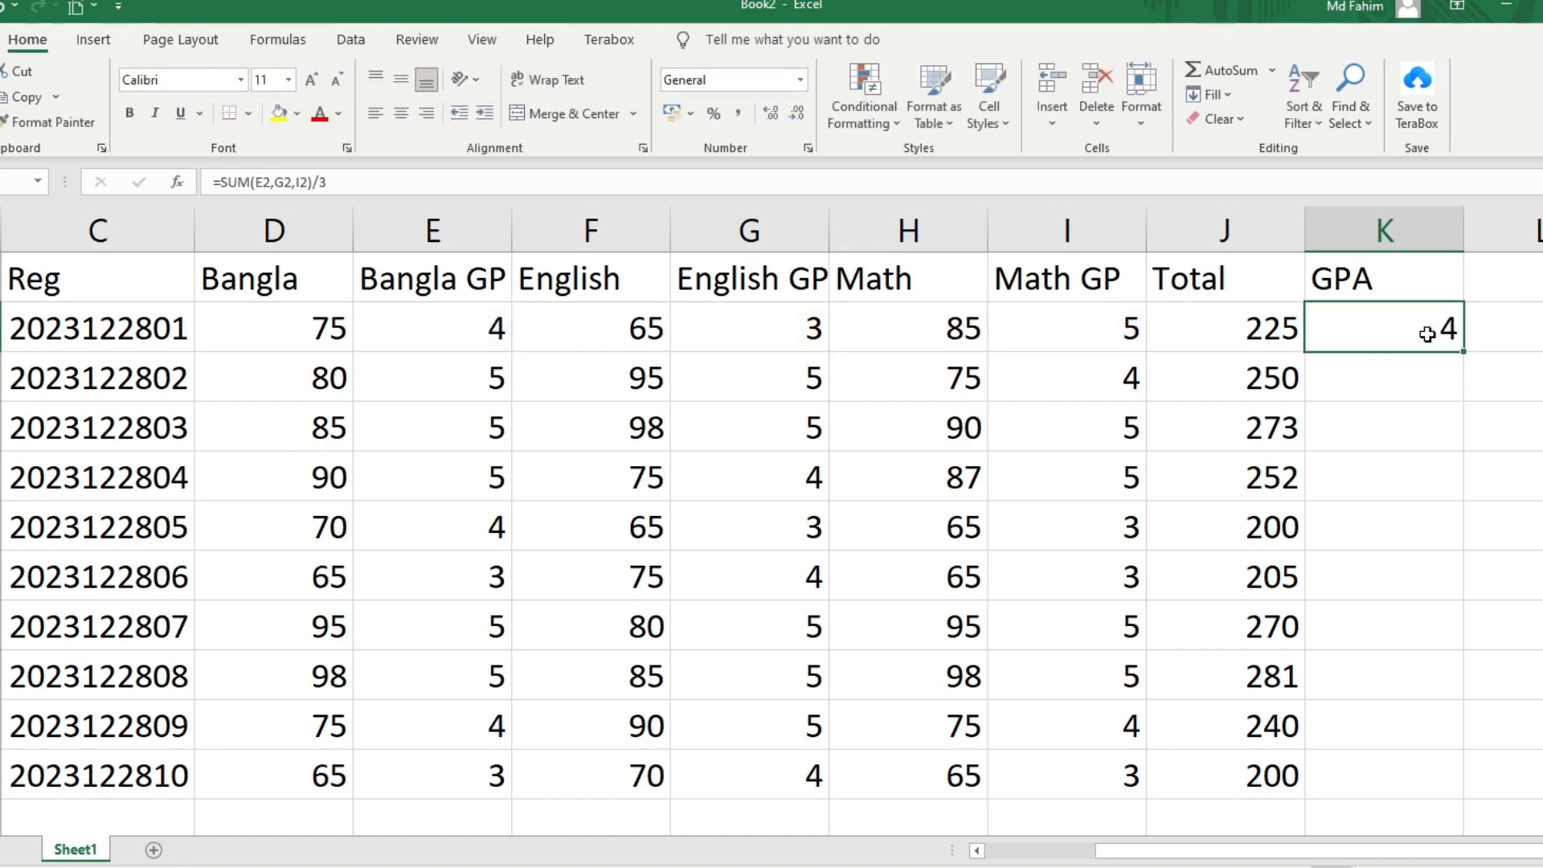
pyautogui.doubleClick(1464, 354)
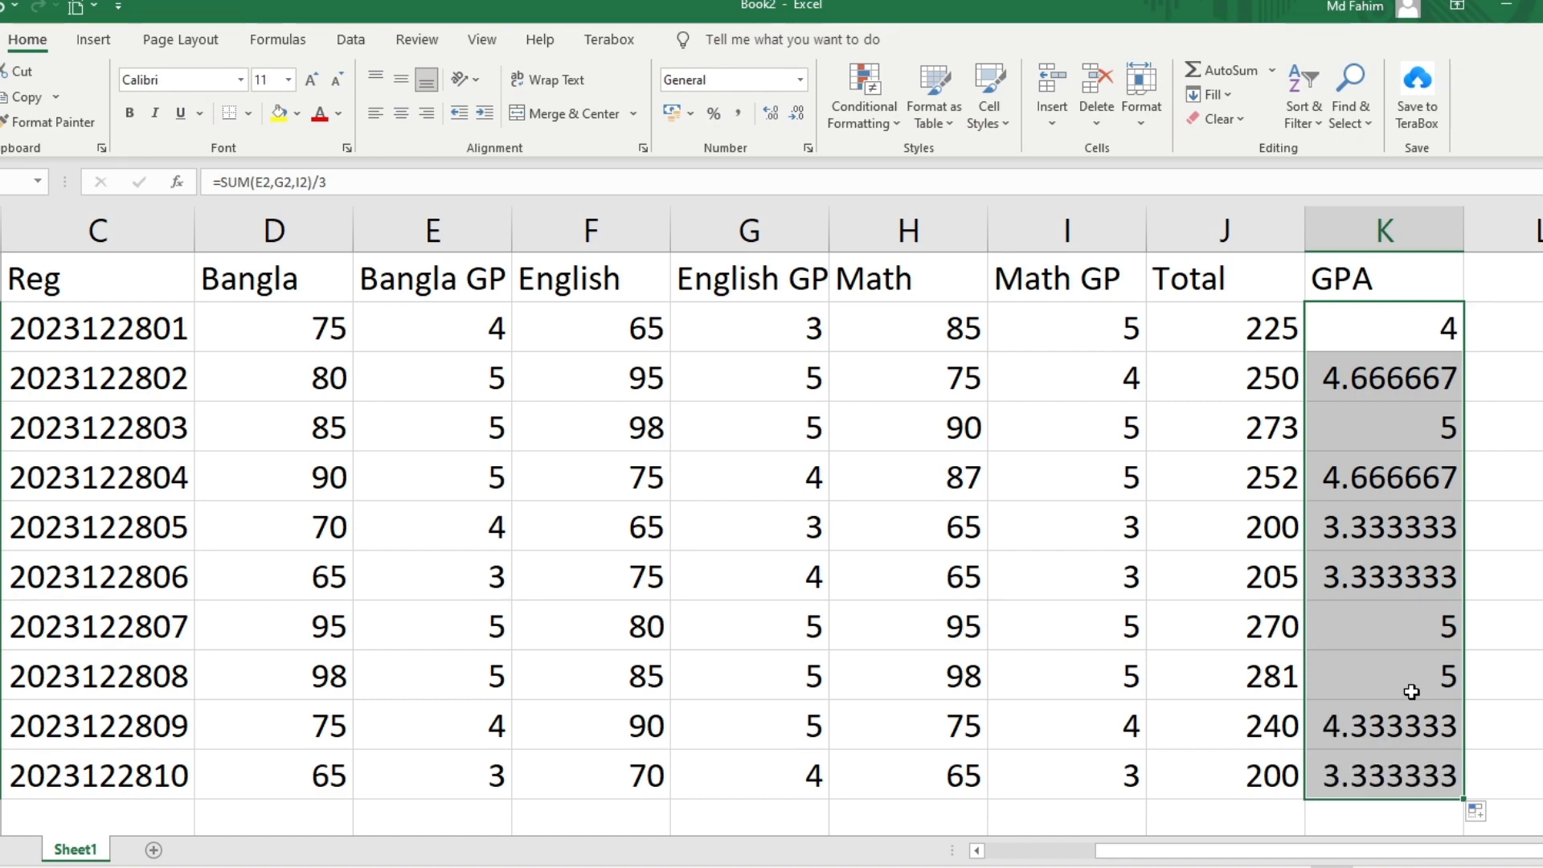
# Apply the custom 0.00 number format to GPA cells K2:K11, showing 4.00, 4.67, etc
pyautogui.click(1446, 331)
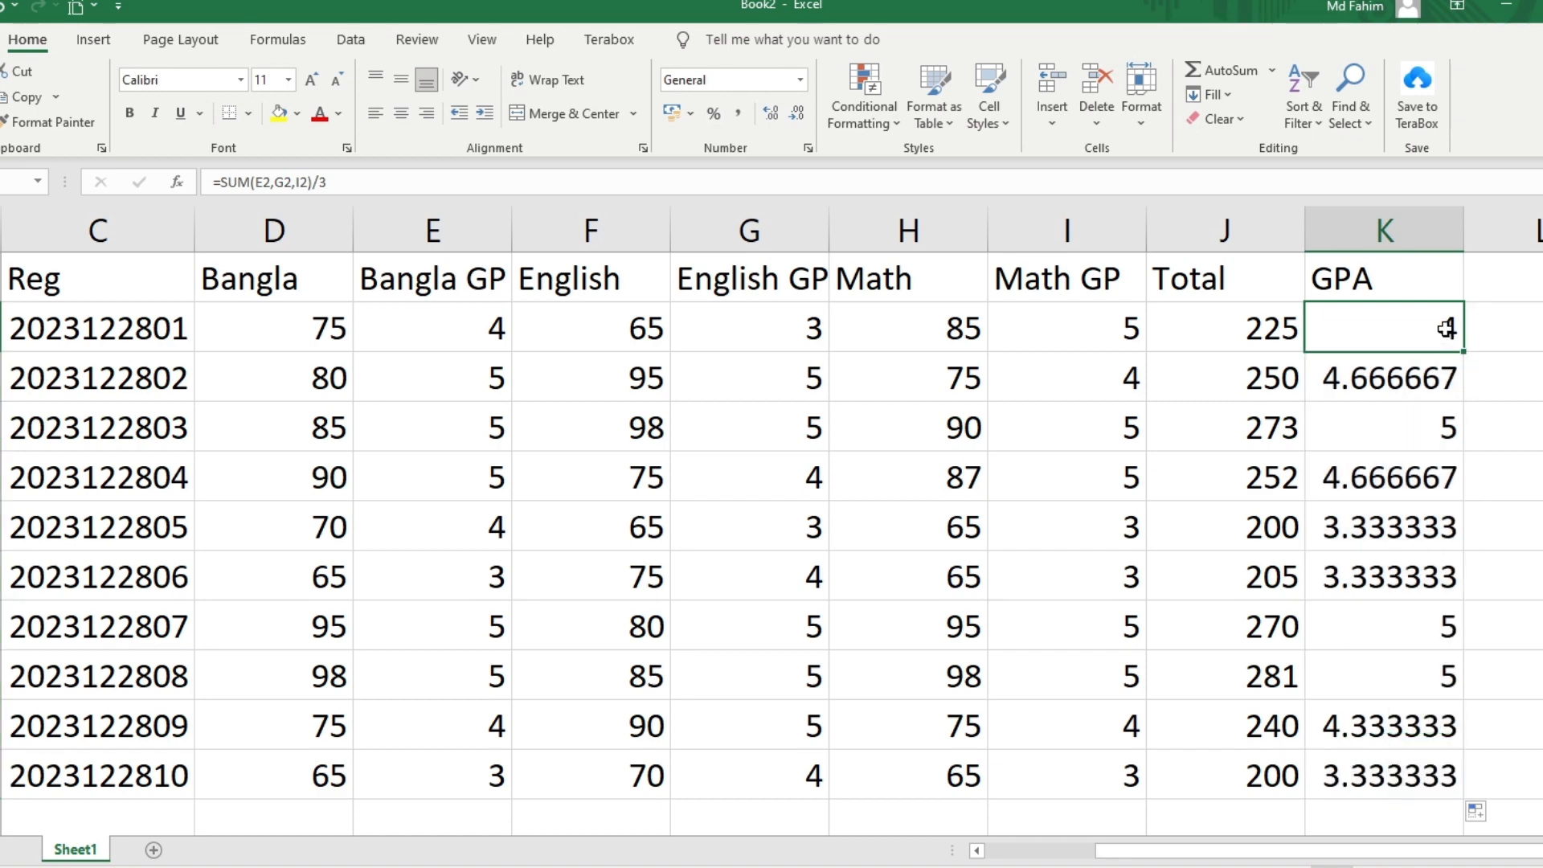
pyautogui.click(1355, 379)
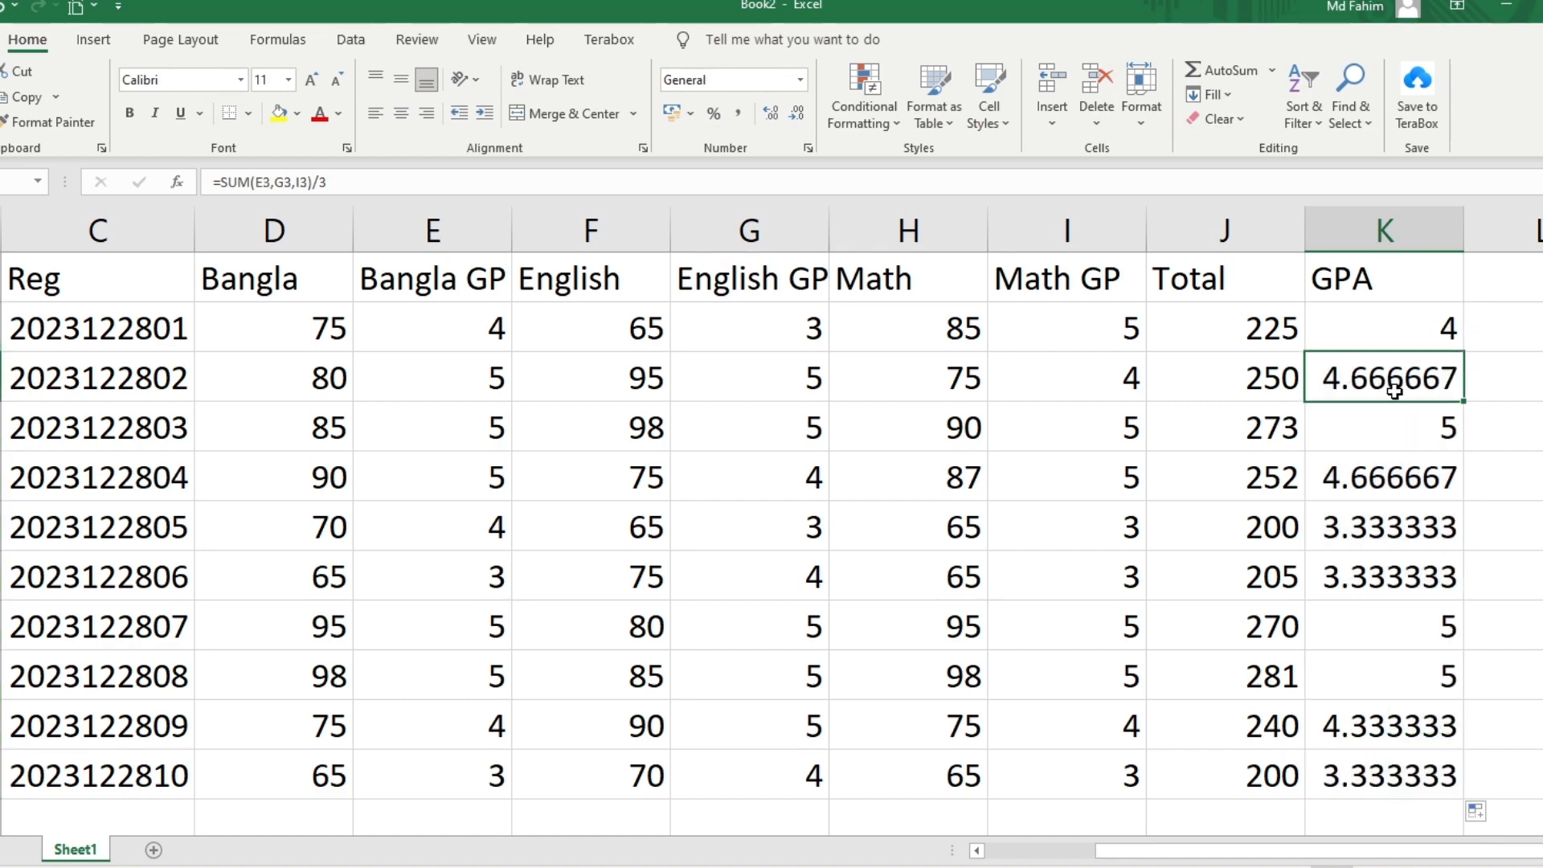
pyautogui.click(1434, 338)
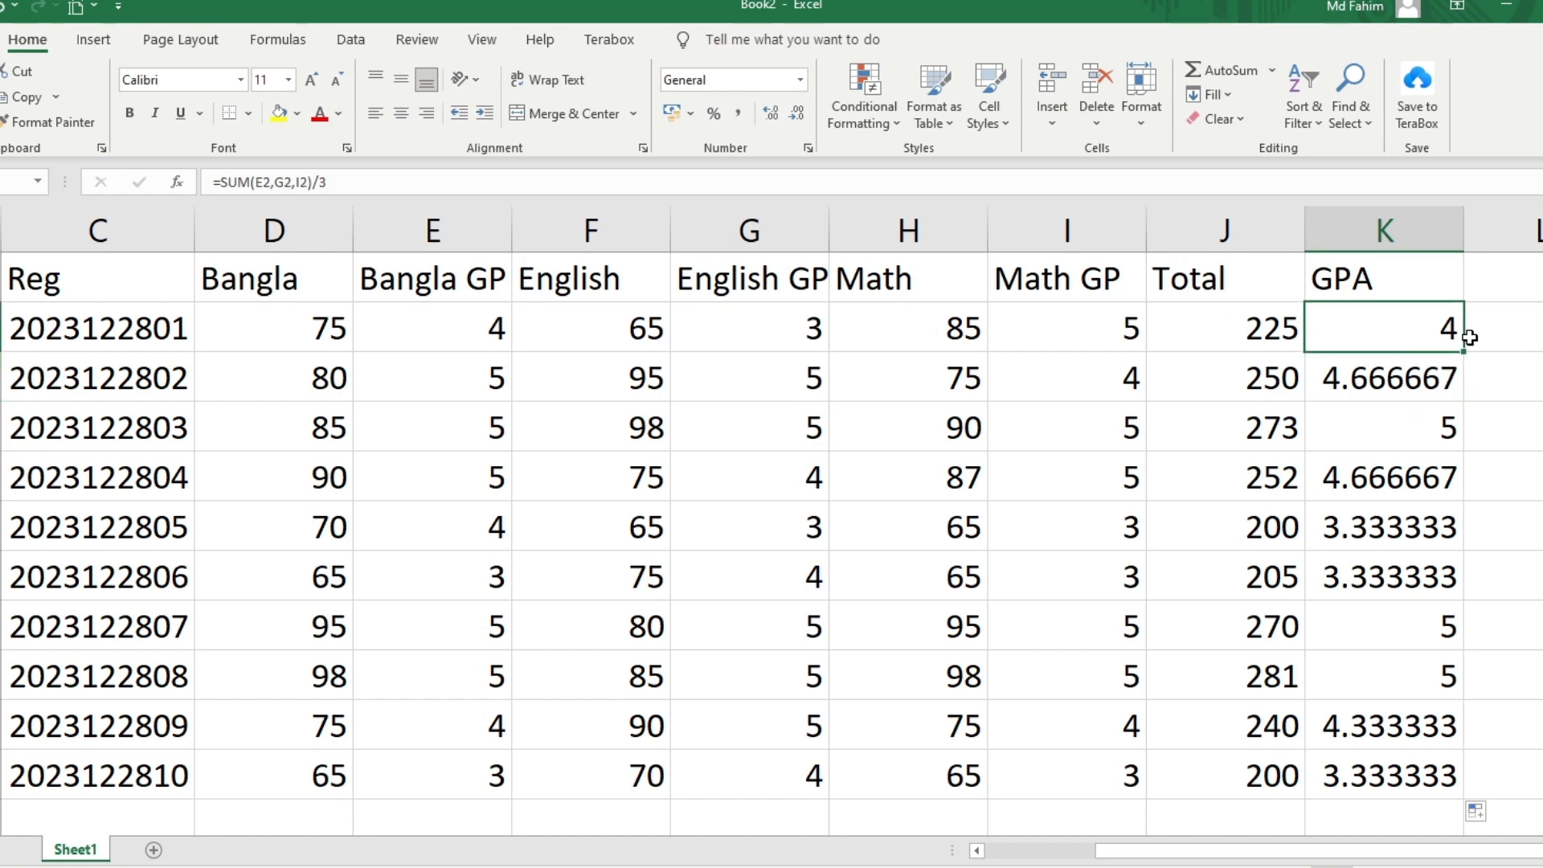
pyautogui.moveTo(1455, 362); pyautogui.dragTo(1370, 388)
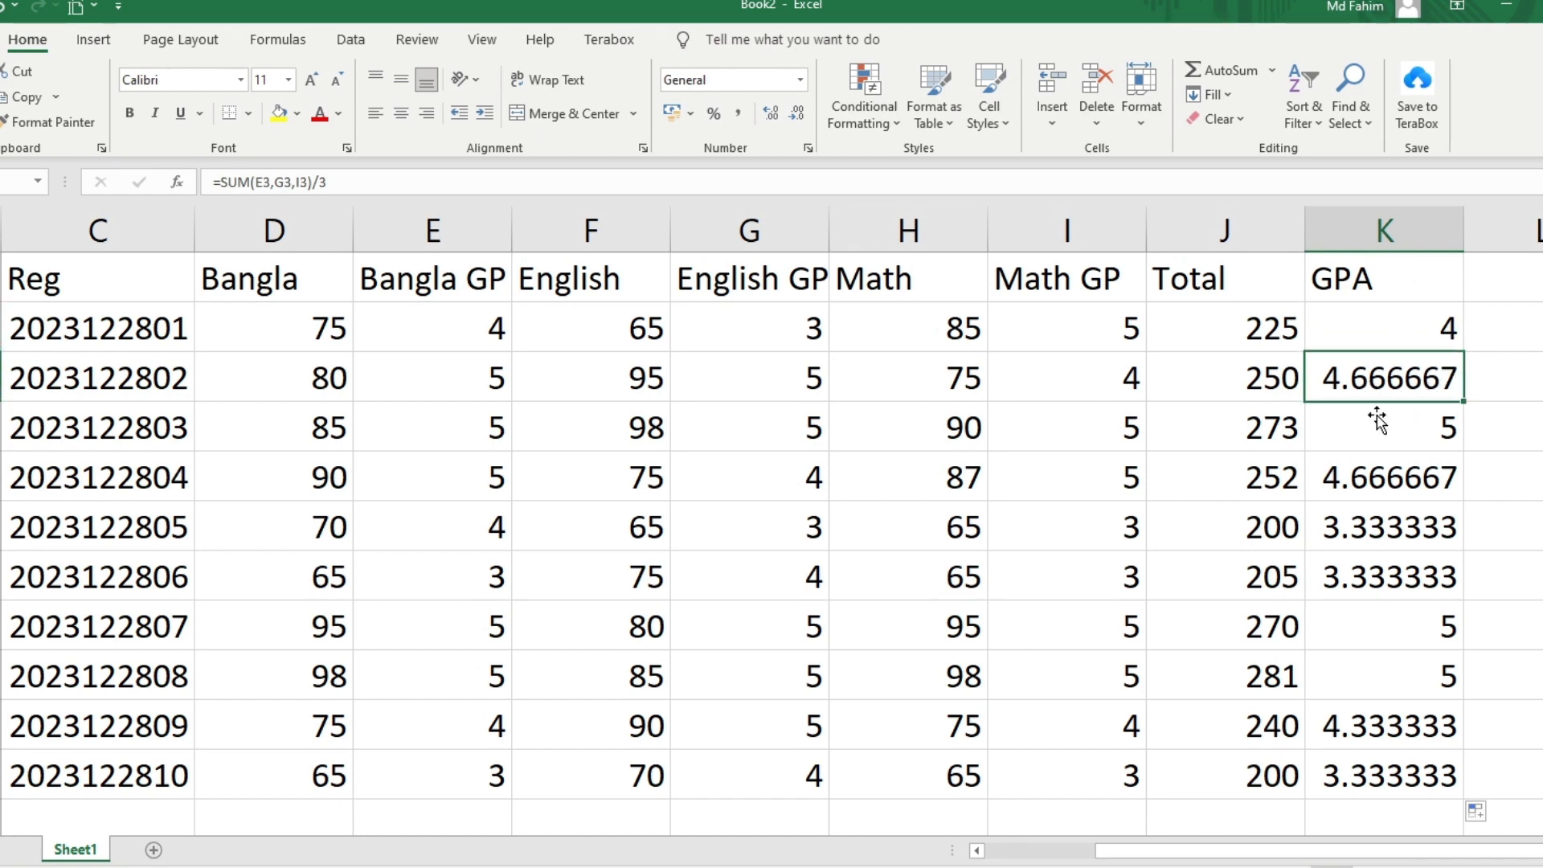
pyautogui.moveTo(1351, 460); pyautogui.dragTo(1398, 781)
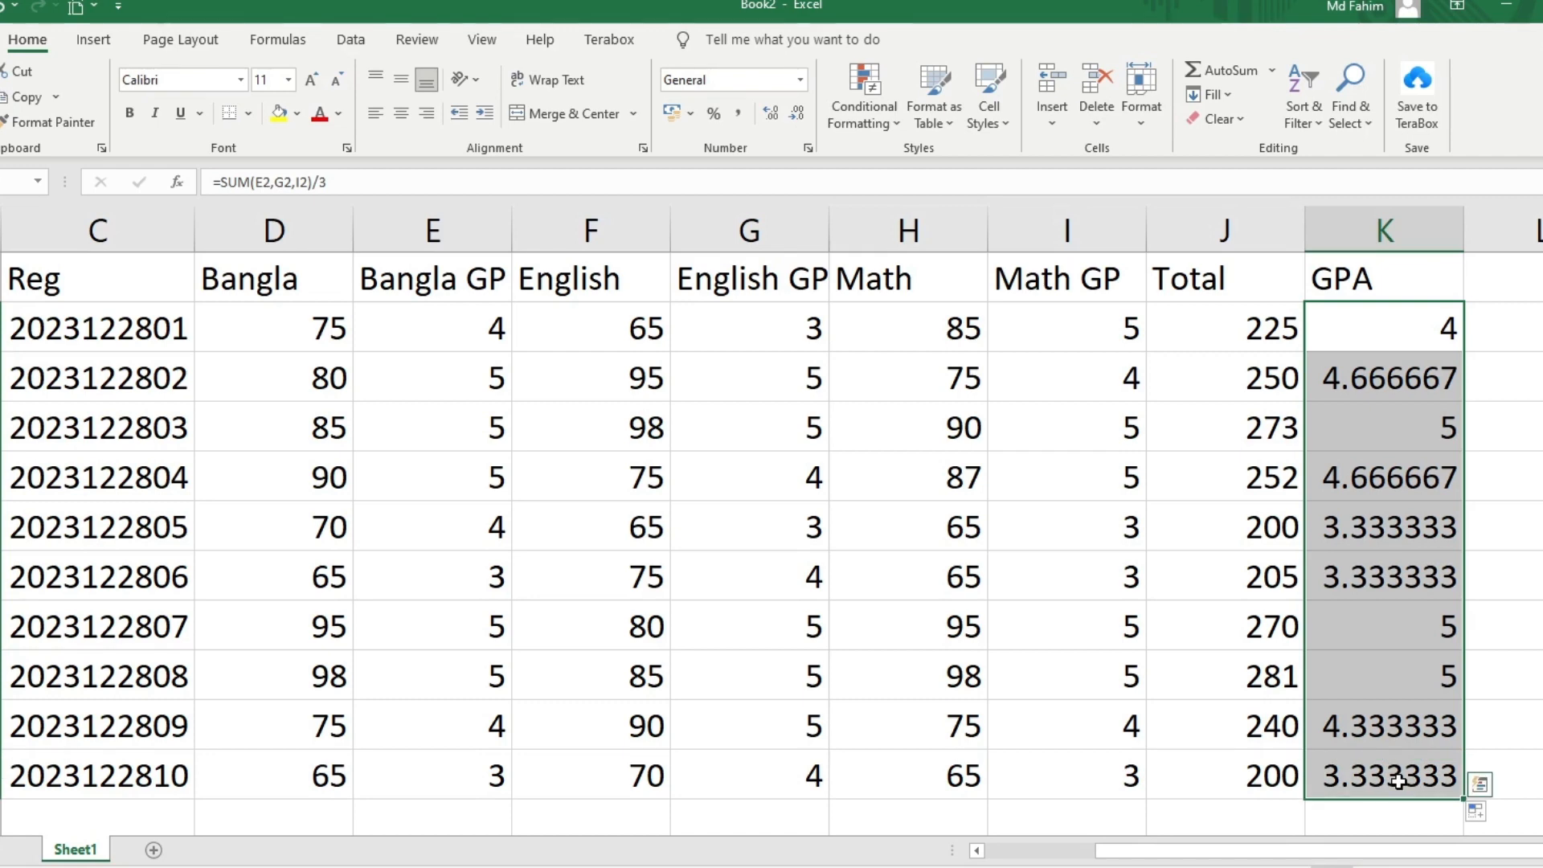
pyautogui.hotkey('ctrl', '1')
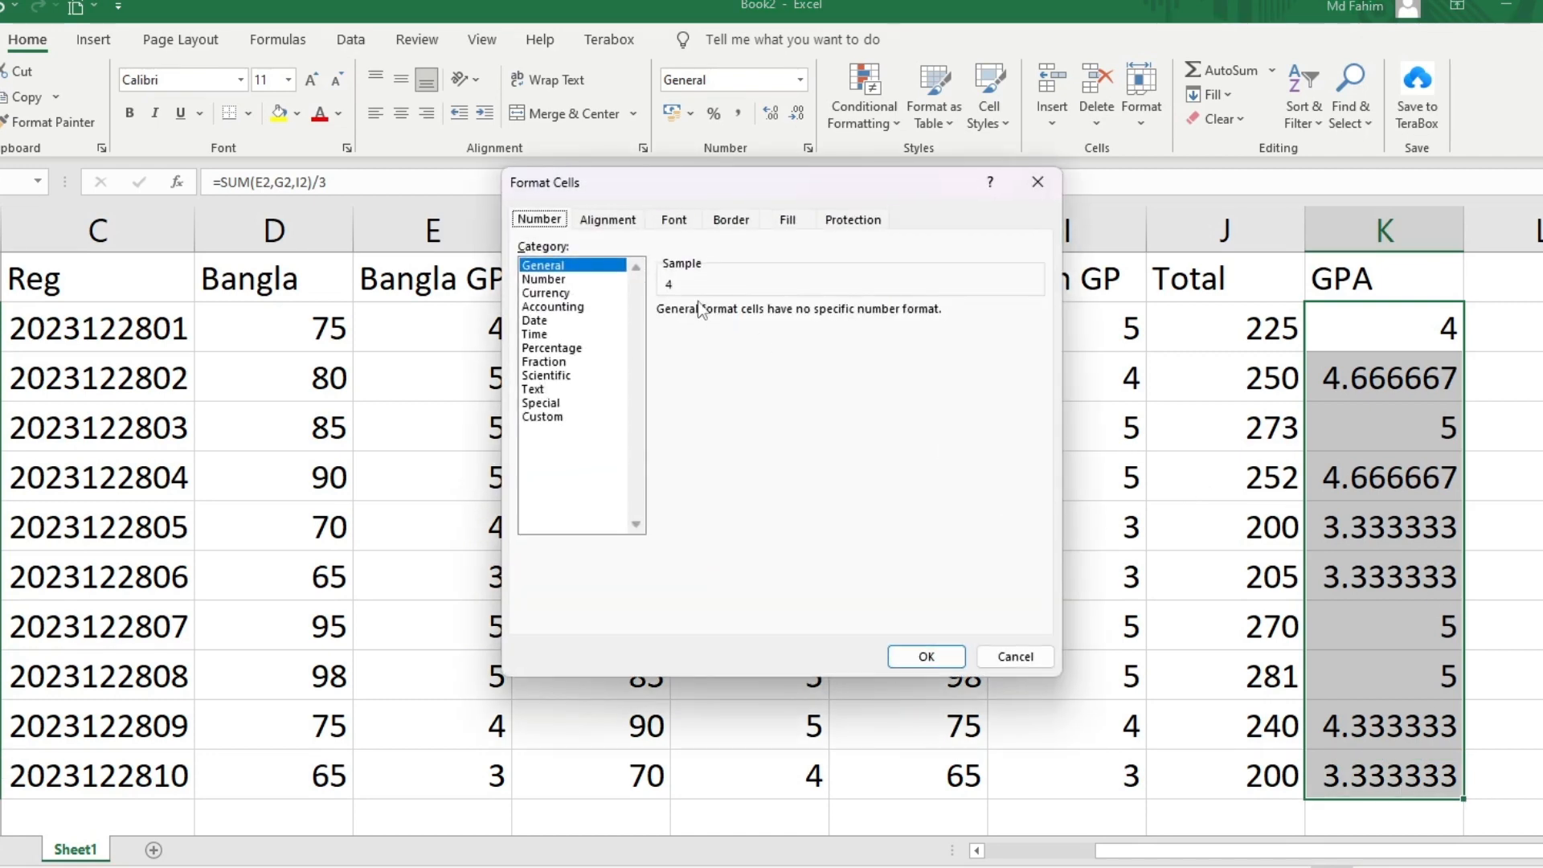
pyautogui.click(549, 418)
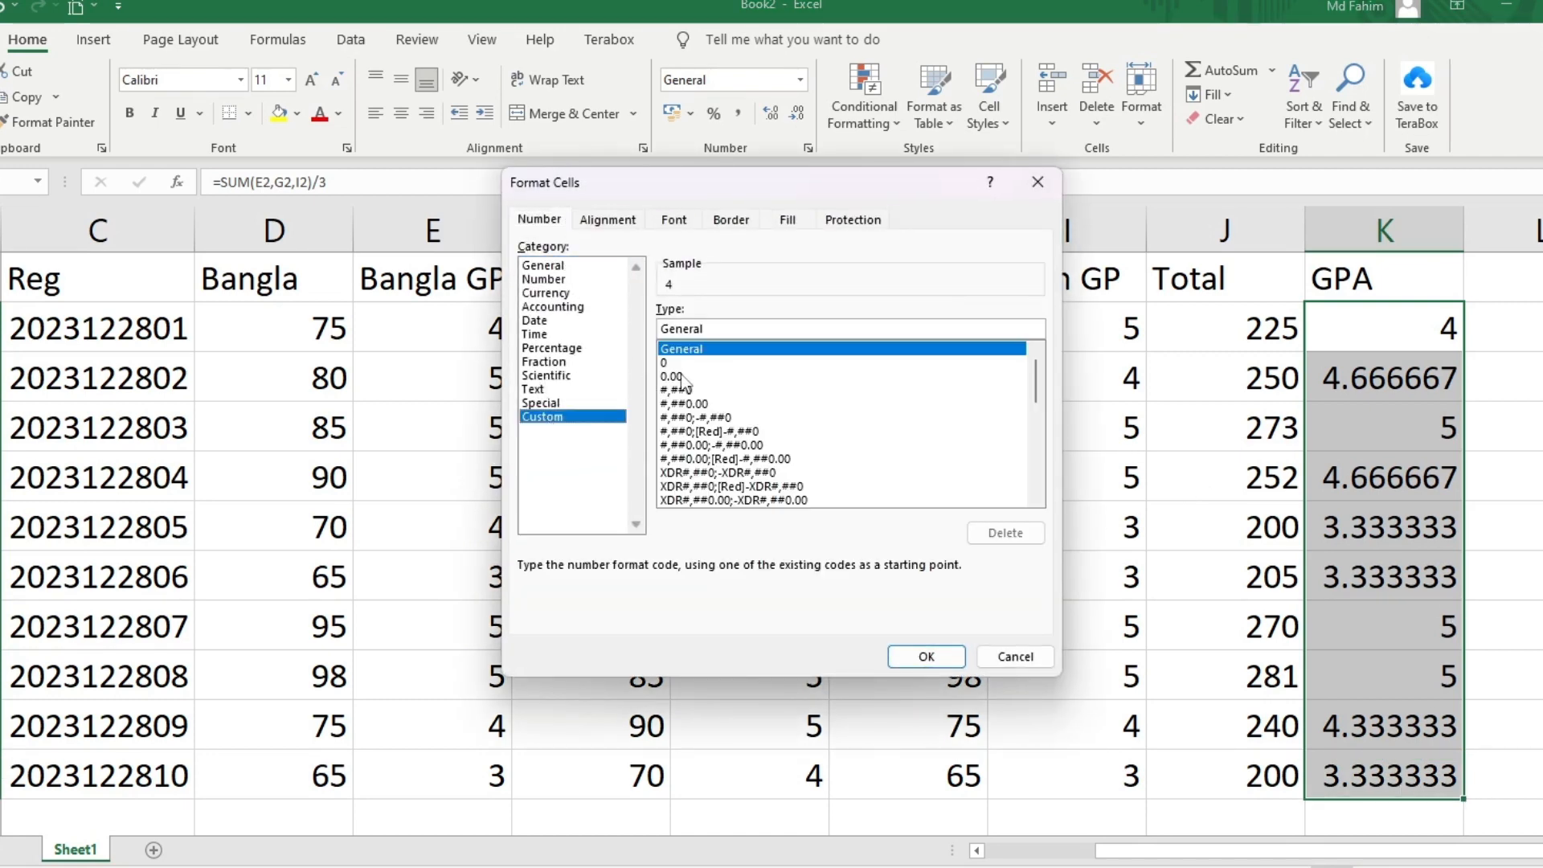
pyautogui.click(683, 377)
pyautogui.click(924, 657)
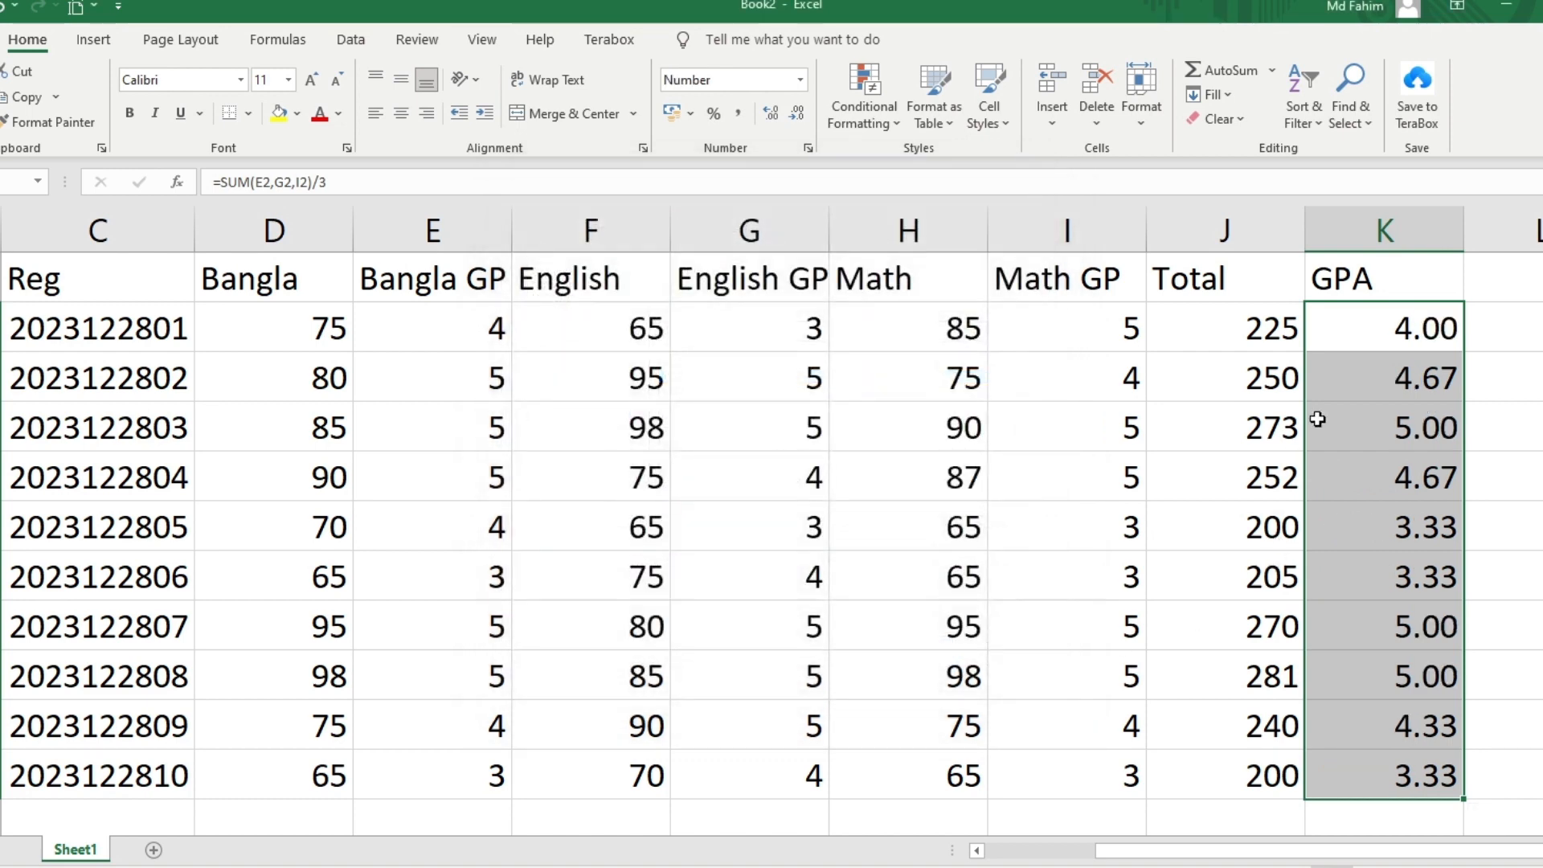
pyautogui.click(1417, 532)
pyautogui.moveTo(1429, 330); pyautogui.dragTo(1422, 381)
pyautogui.moveTo(1411, 526); pyautogui.dragTo(1408, 590)
pyautogui.click(1339, 496)
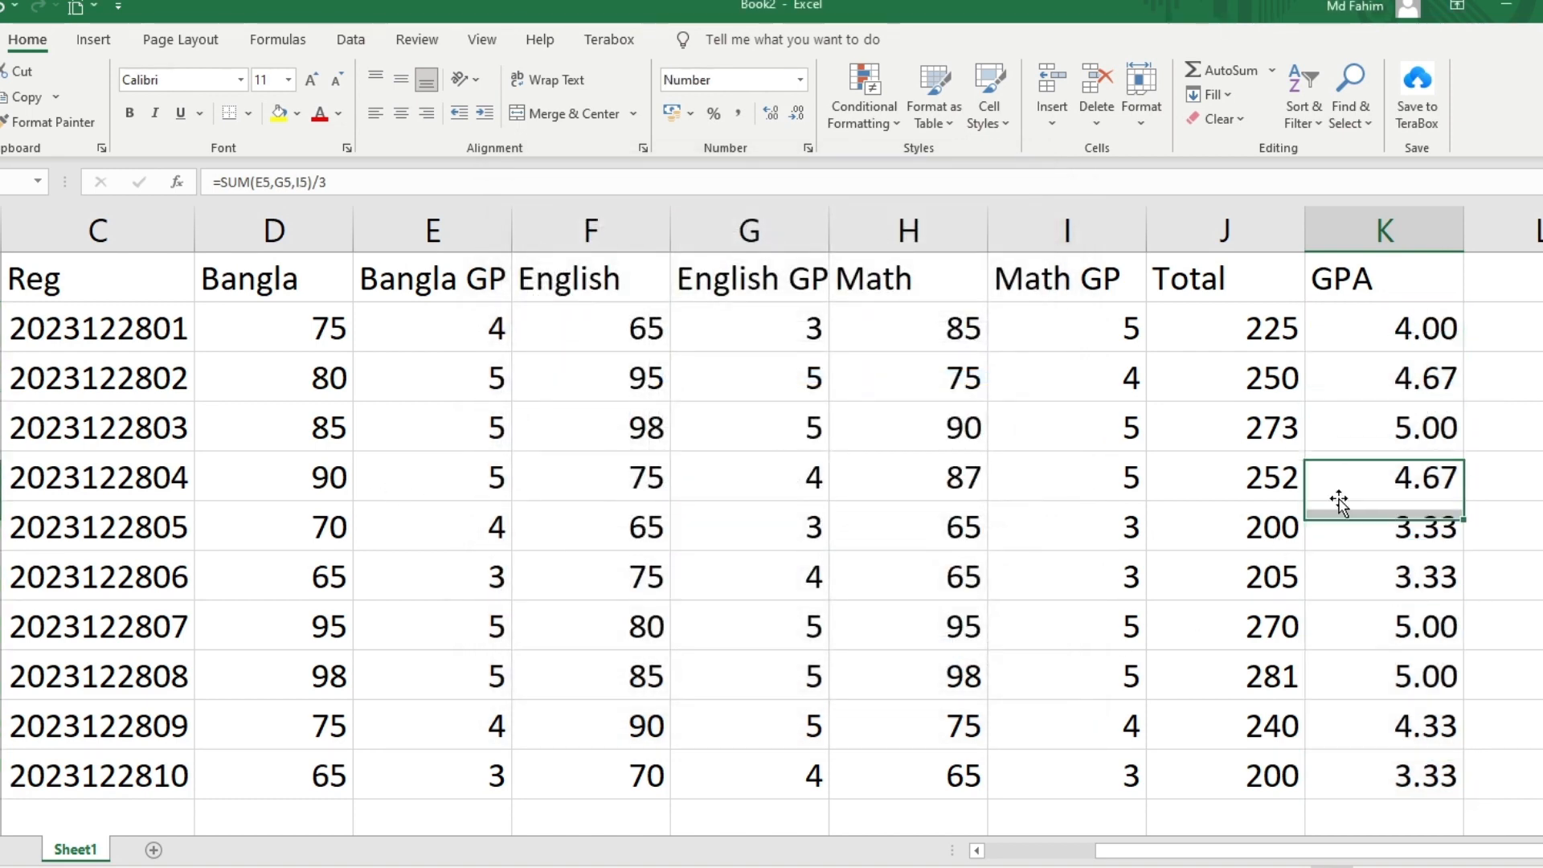
pyautogui.click(938, 497)
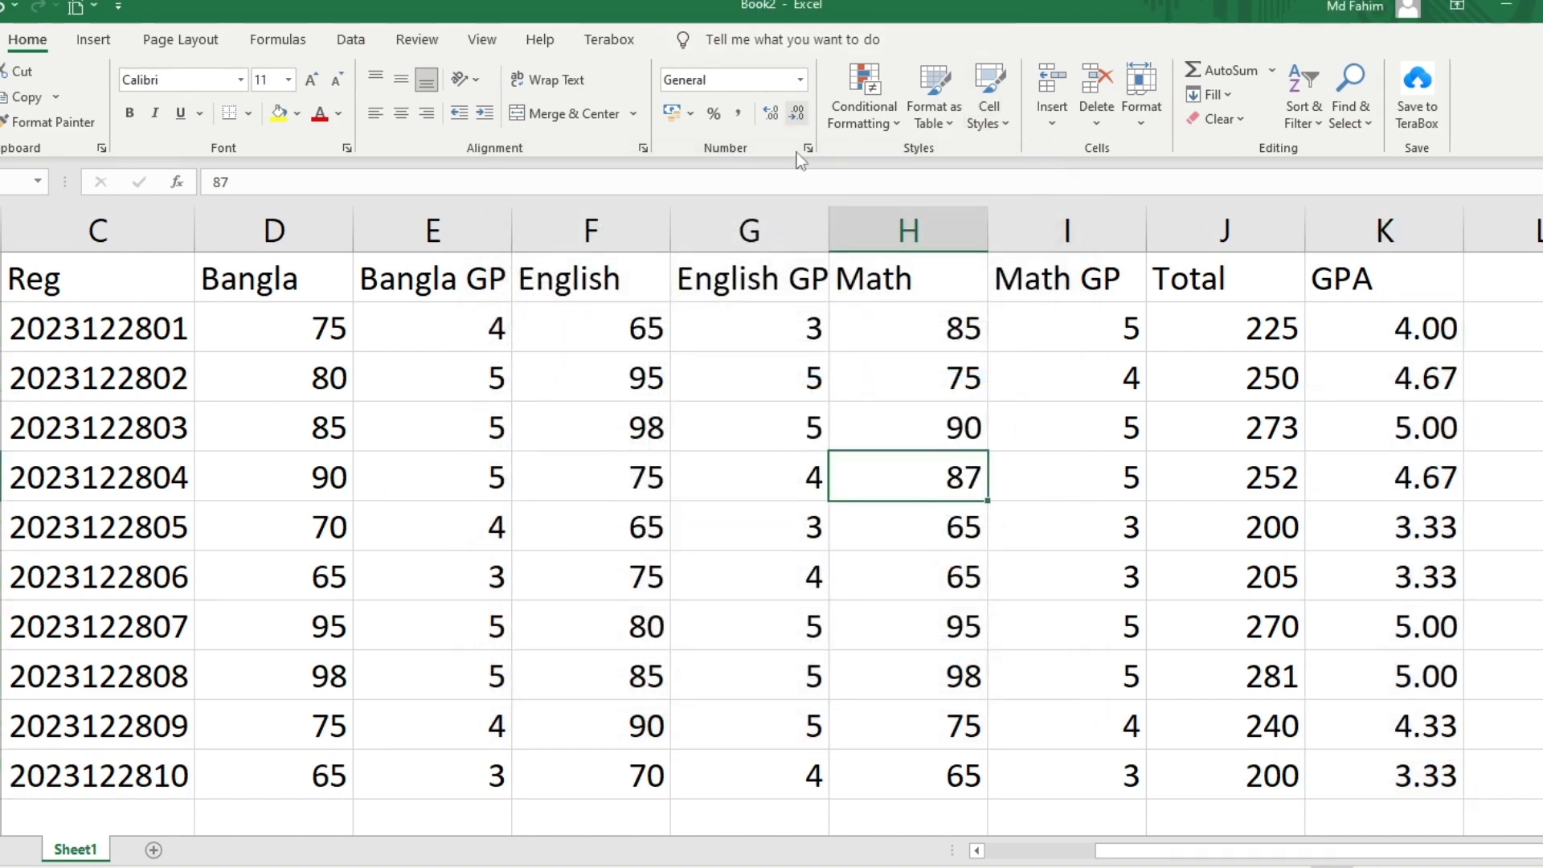
# Save the workbook as Book2.xlsx on the Desktop
pyautogui.hotkey('ctrl', 's')
pyautogui.click(754, 480)
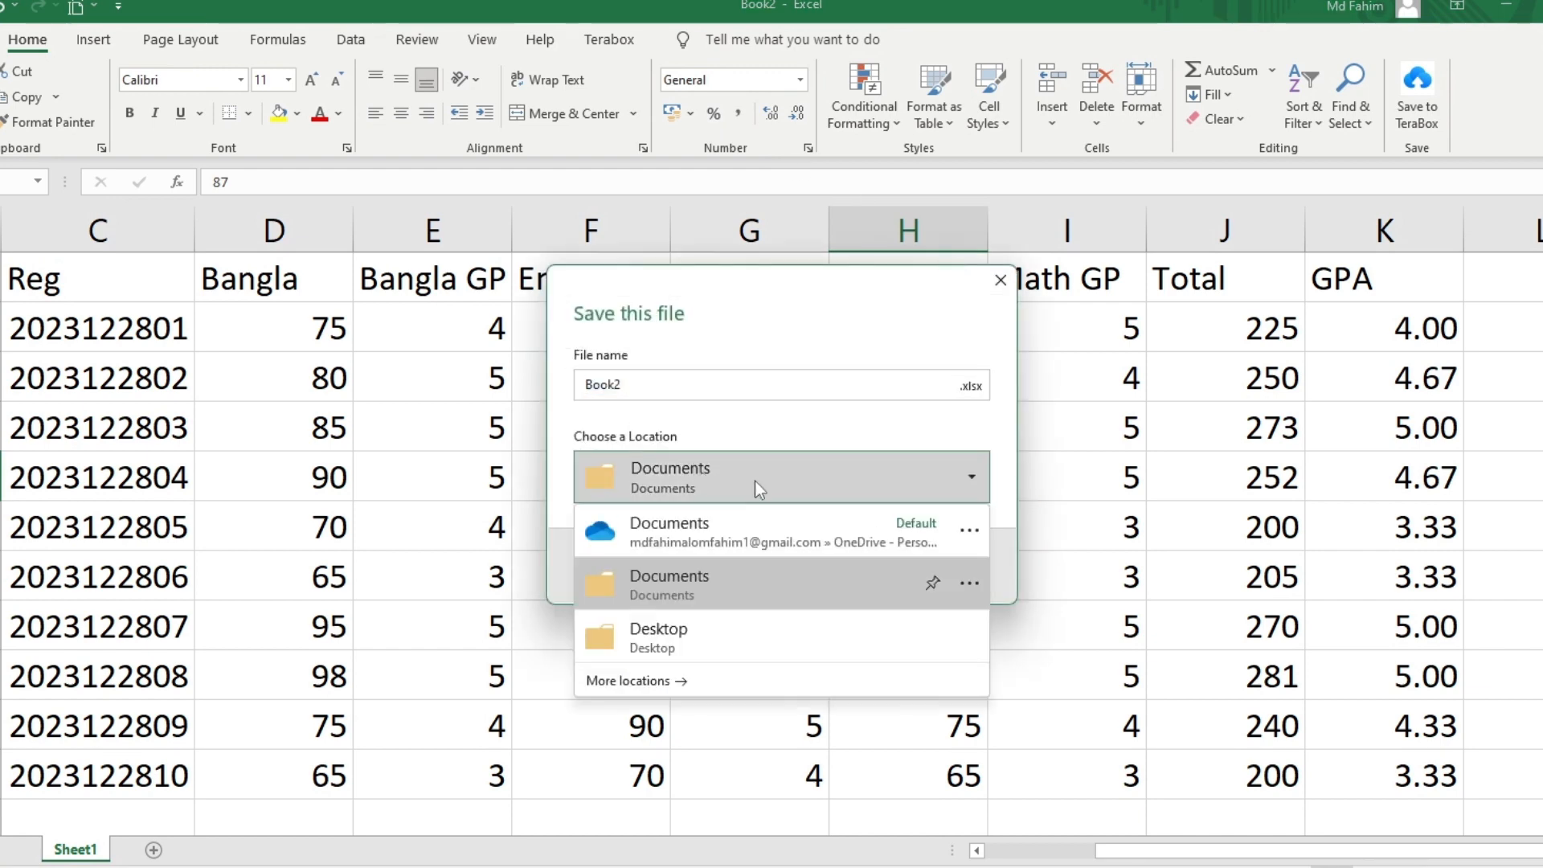
pyautogui.click(704, 662)
pyautogui.click(864, 565)
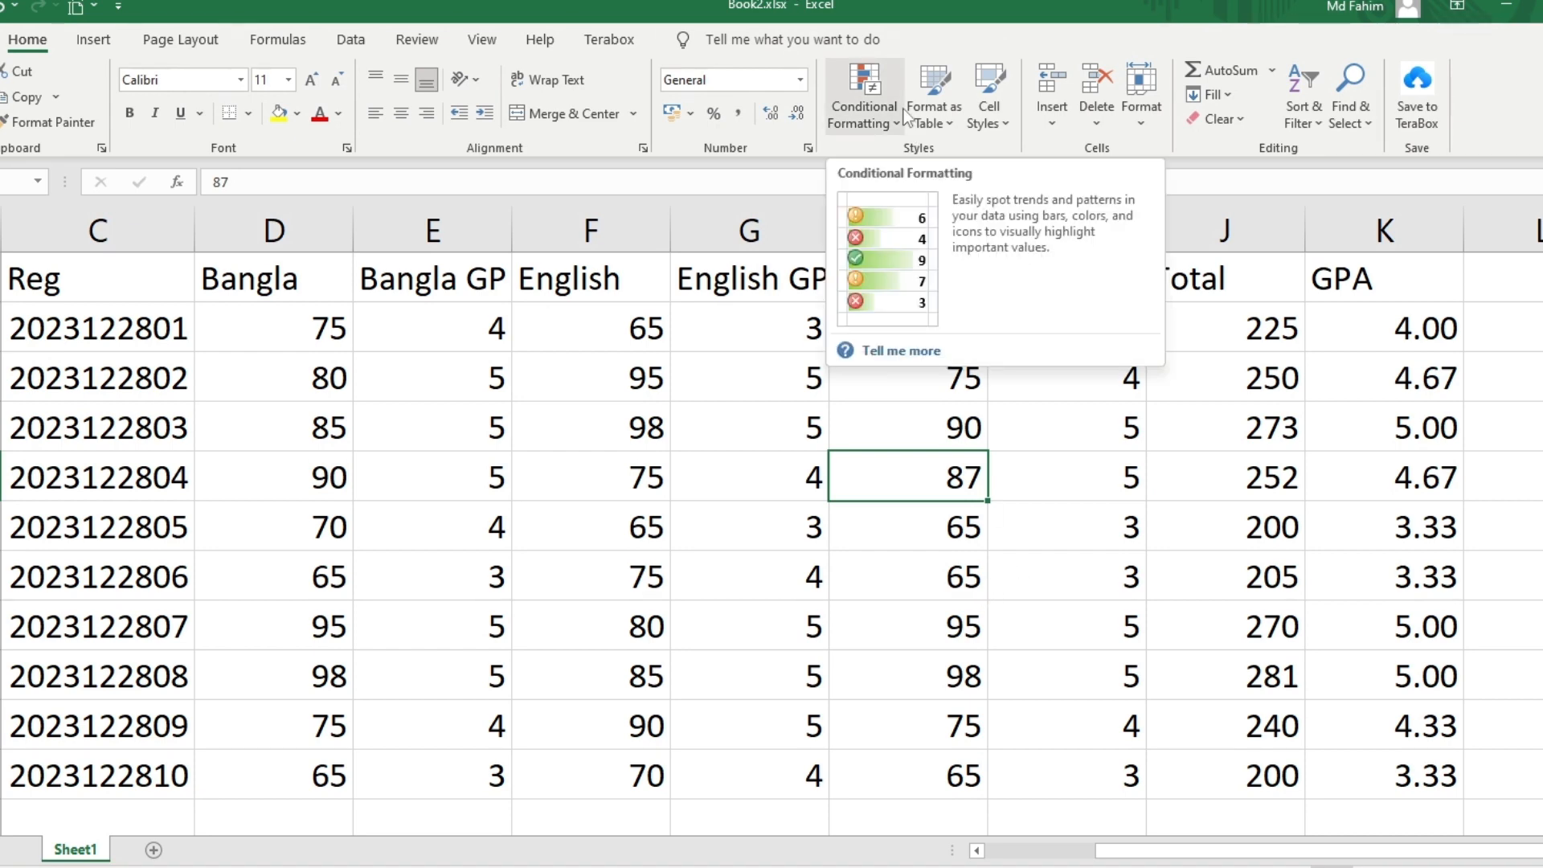
# Launch Microsoft Word and start a blank document
pyautogui.press('super')
pyautogui.write('word')
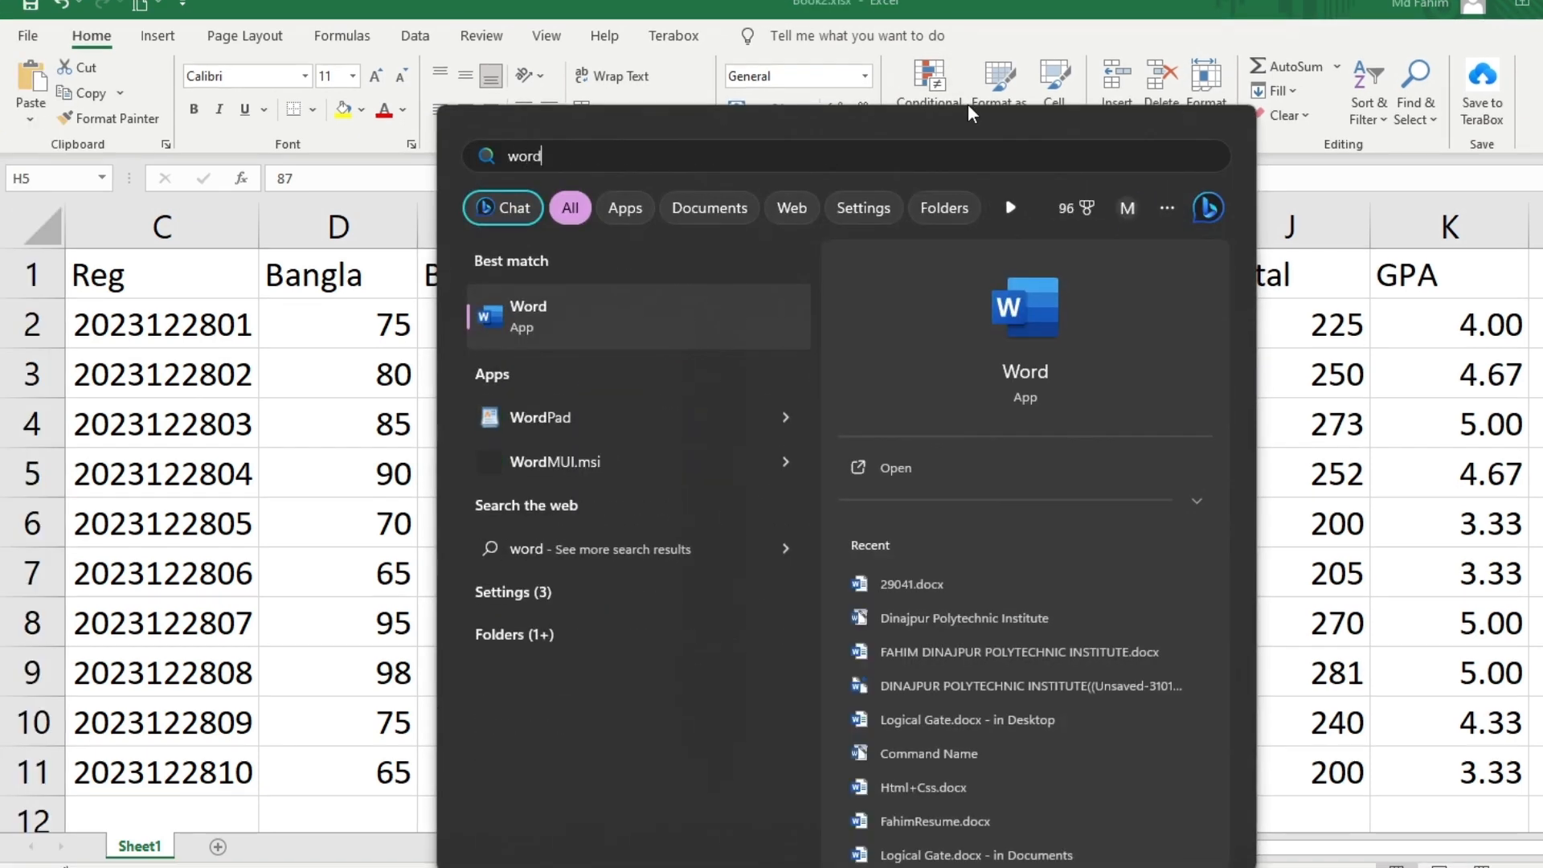
pyautogui.press('Return')
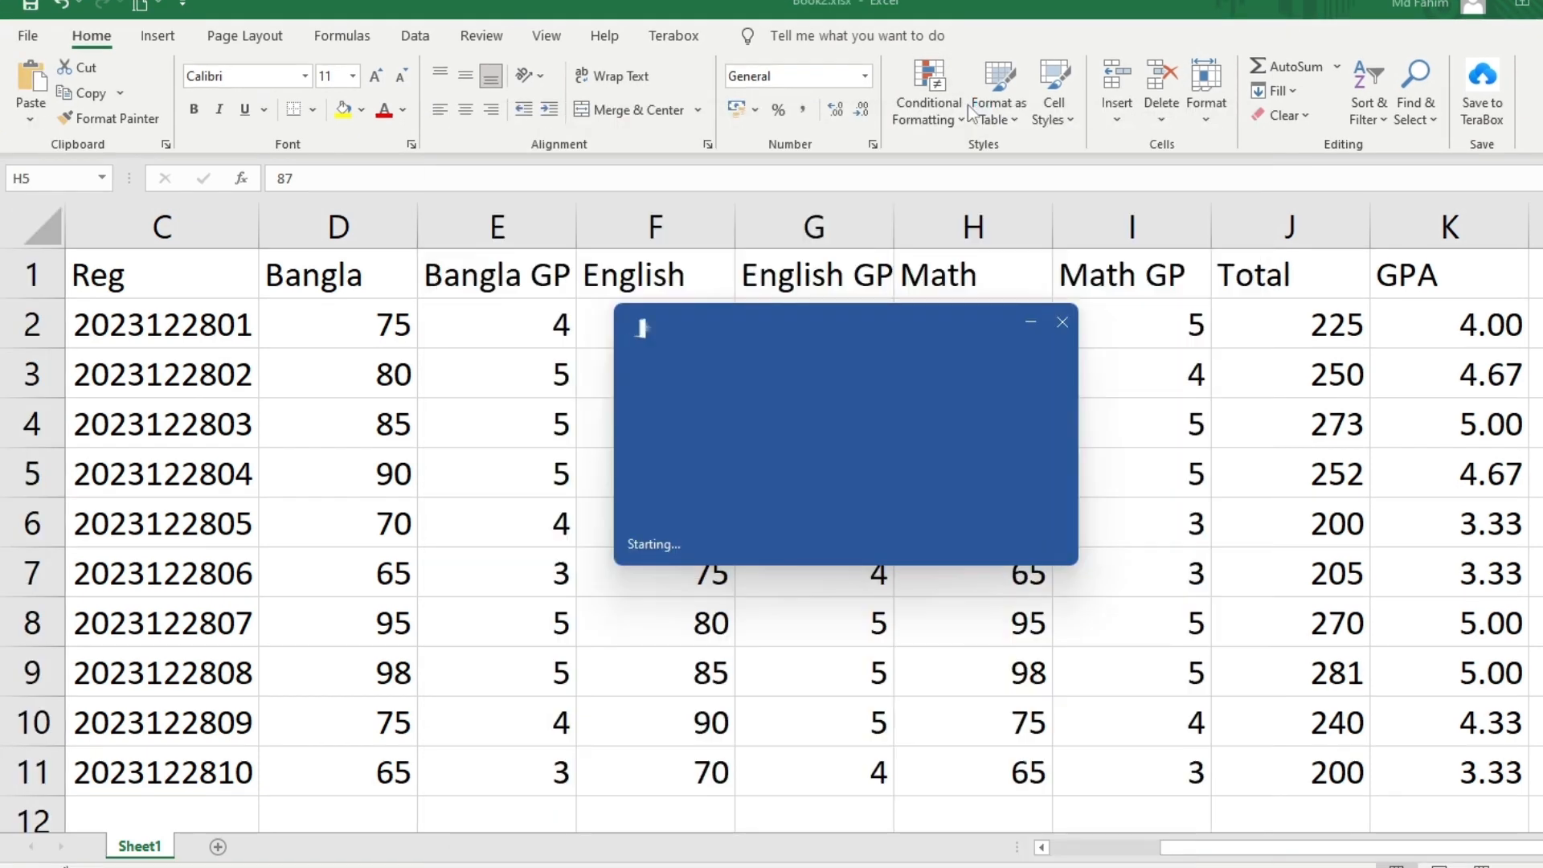
pyautogui.press('Return')
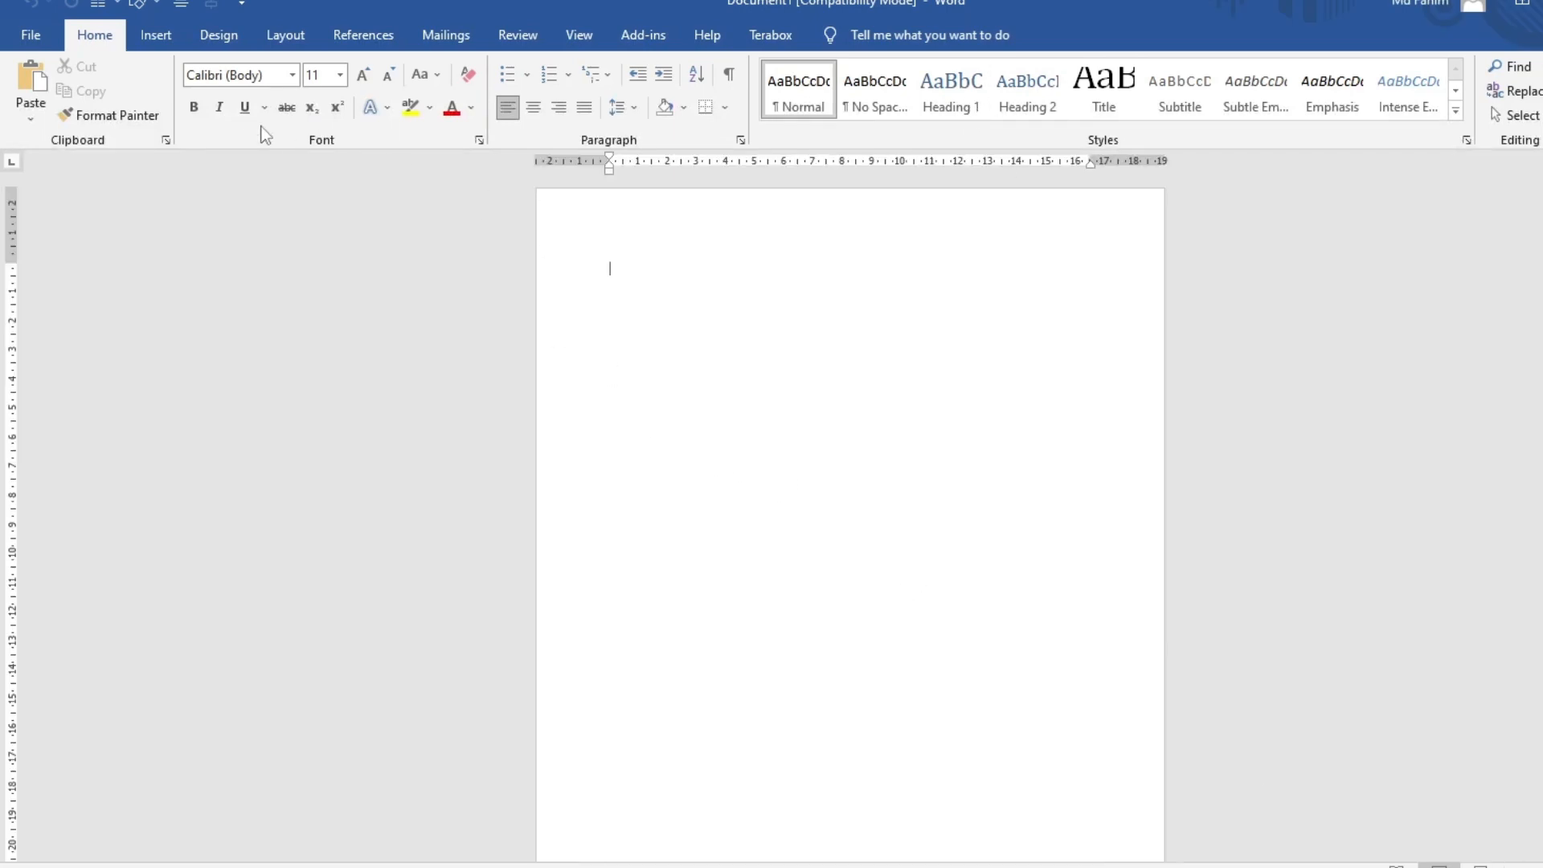
# Set the page size to A4 with narrow margins
pyautogui.click(286, 34)
pyautogui.click(150, 96)
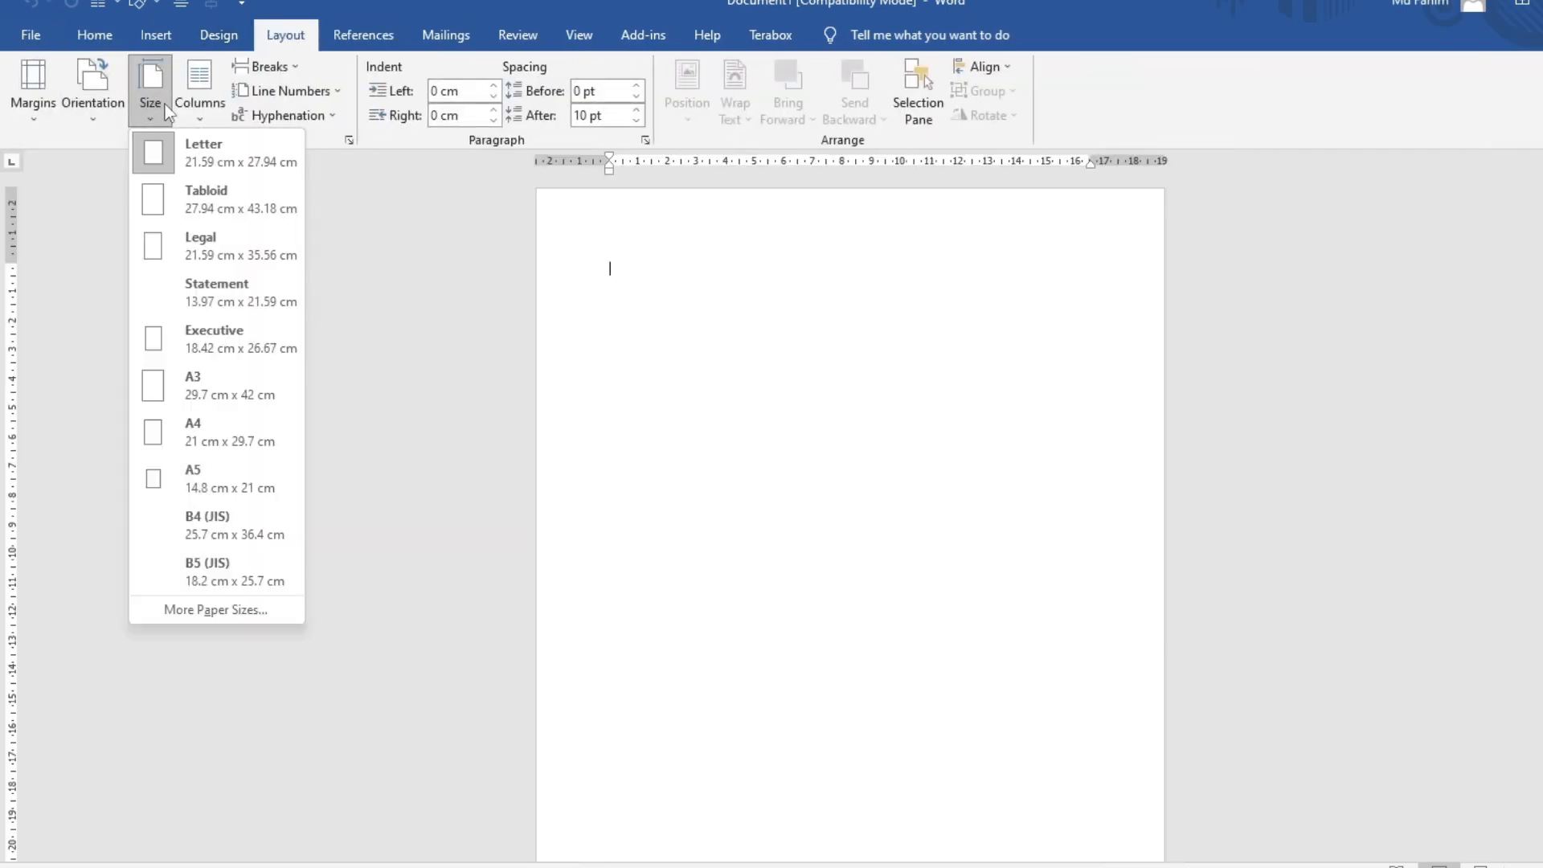
pyautogui.click(185, 438)
pyautogui.click(94, 92)
pyautogui.click(33, 88)
pyautogui.click(120, 154)
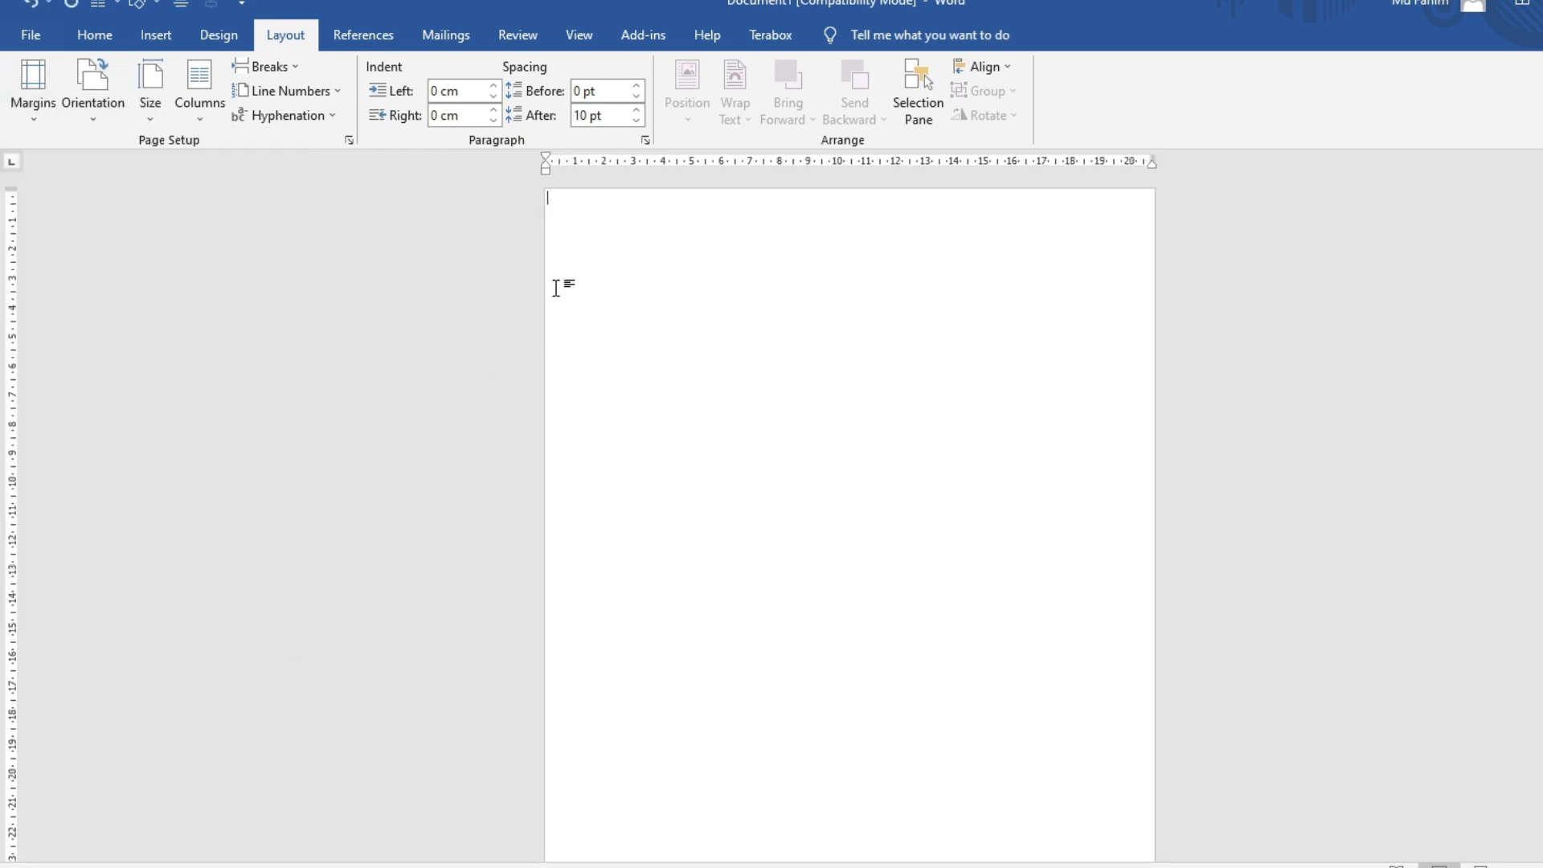
pyautogui.scroll(4, 570, 214)
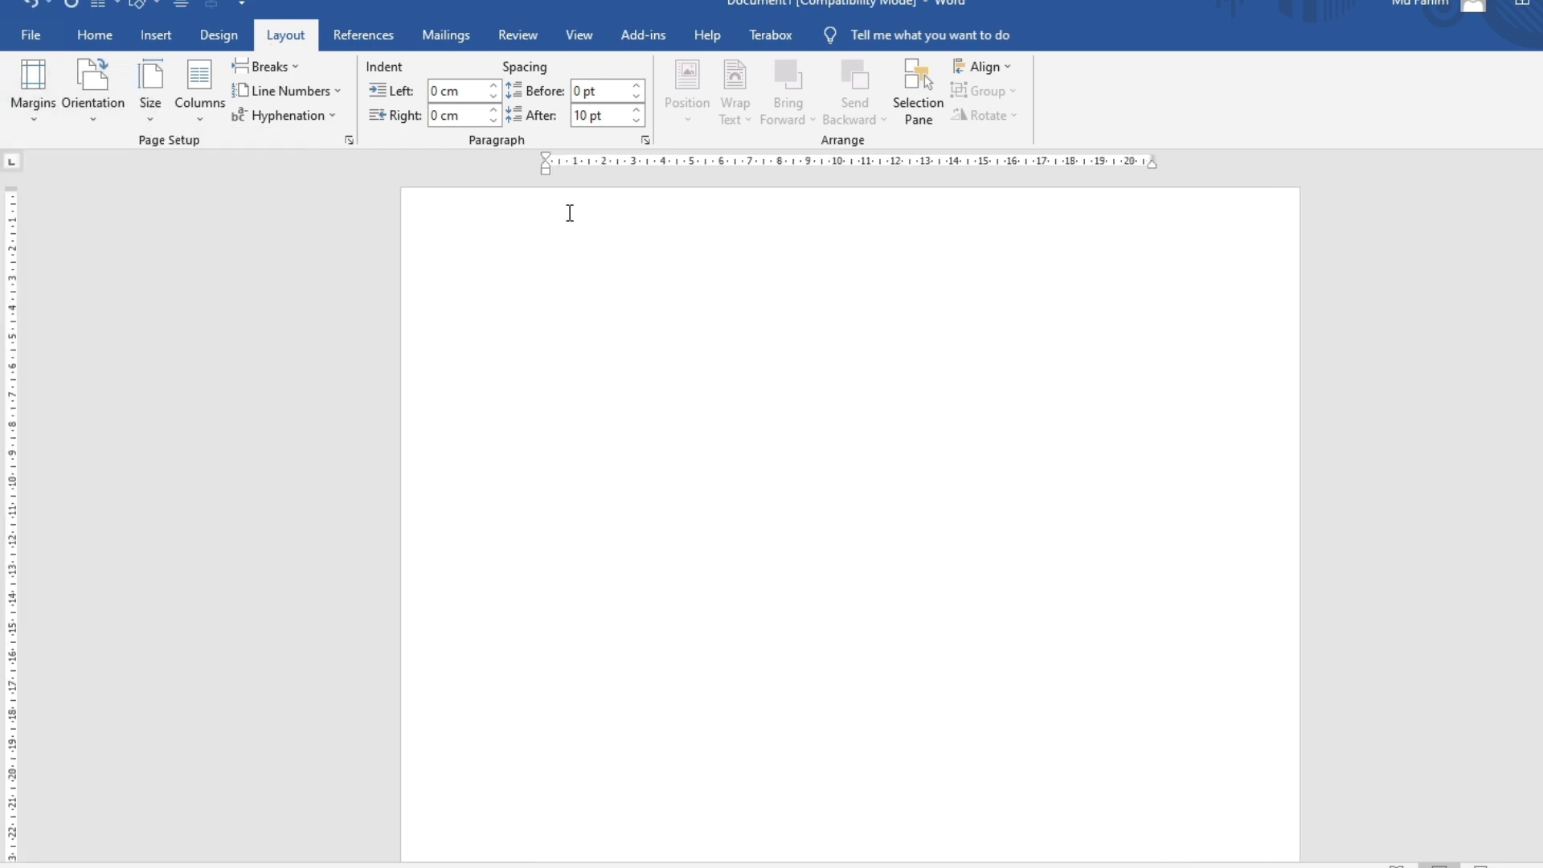
# Draw a wide text box across the page top with font size 48
pyautogui.click(156, 35)
pyautogui.click(290, 89)
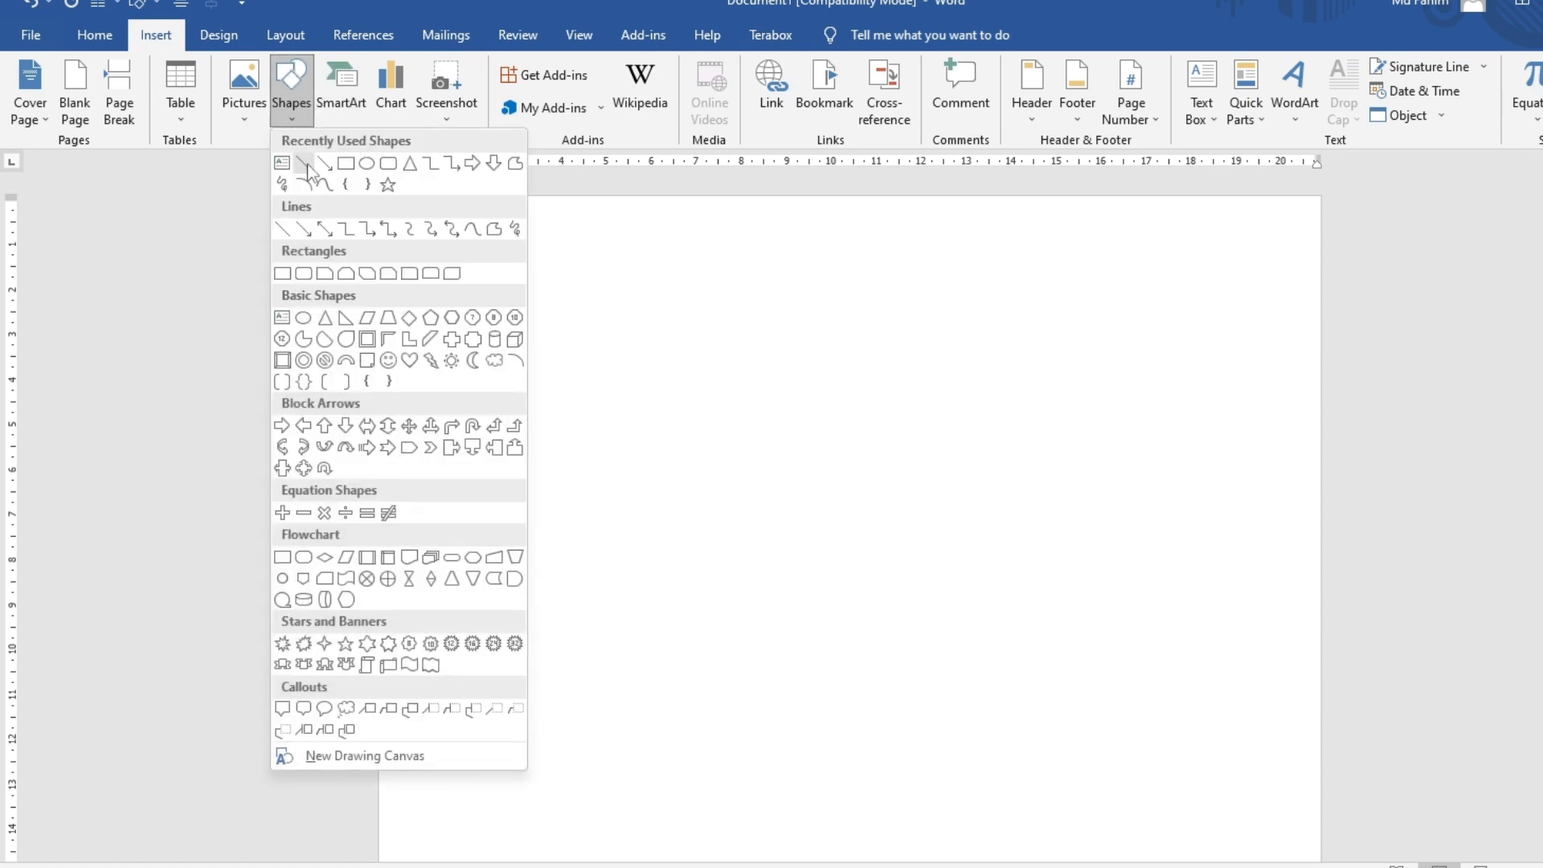
pyautogui.click(404, 231)
pyautogui.moveTo(380, 210); pyautogui.dragTo(1313, 527)
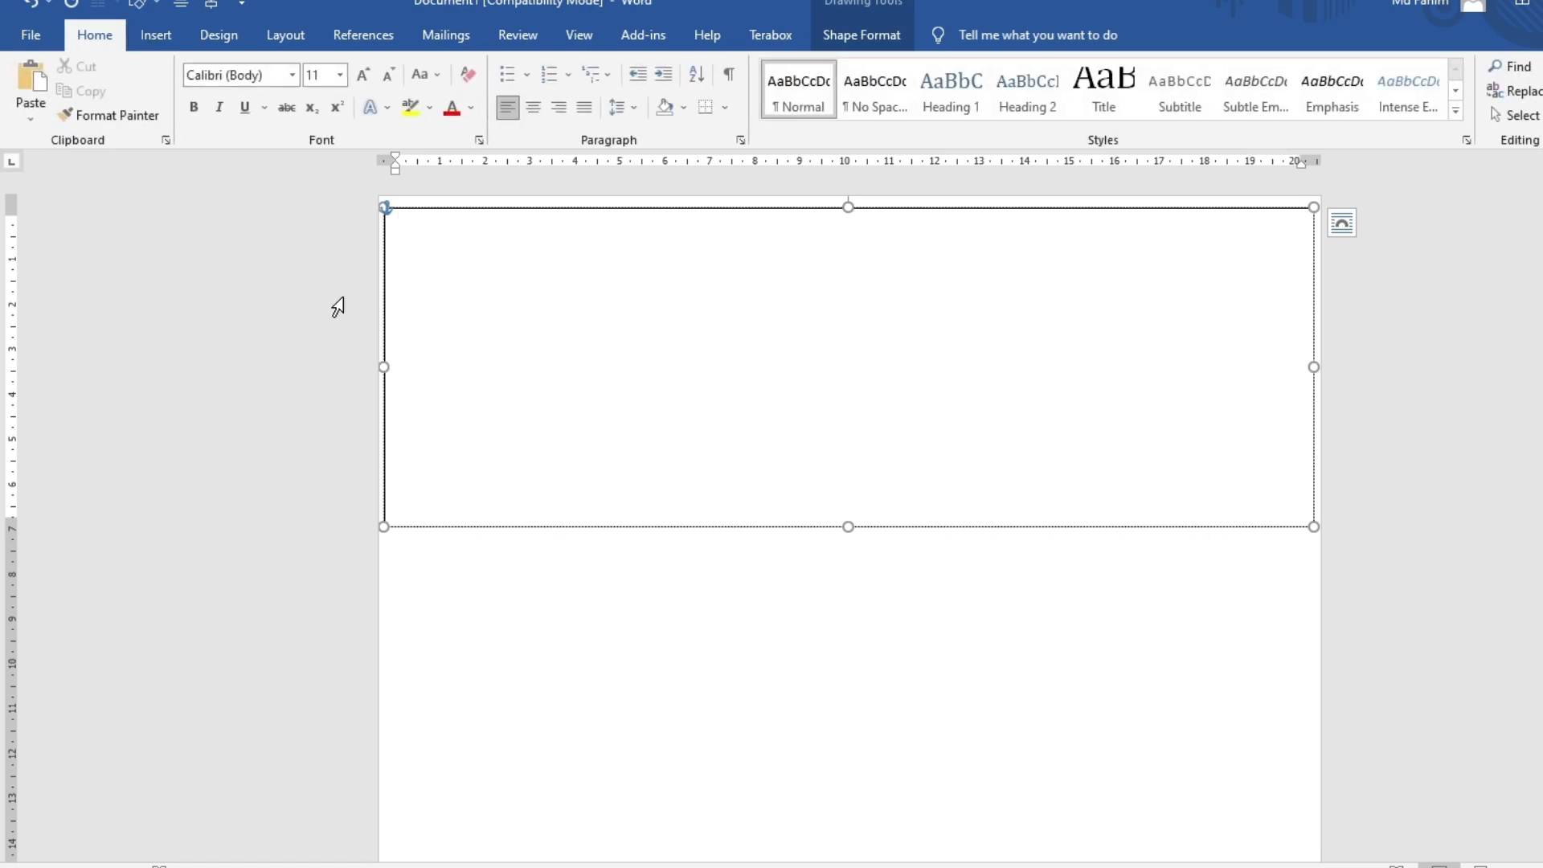
pyautogui.click(341, 76)
pyautogui.click(326, 377)
# Type 'Dinajpur Polytechnic Institute' in the box and shrink it to fit one line
pyautogui.write('D')
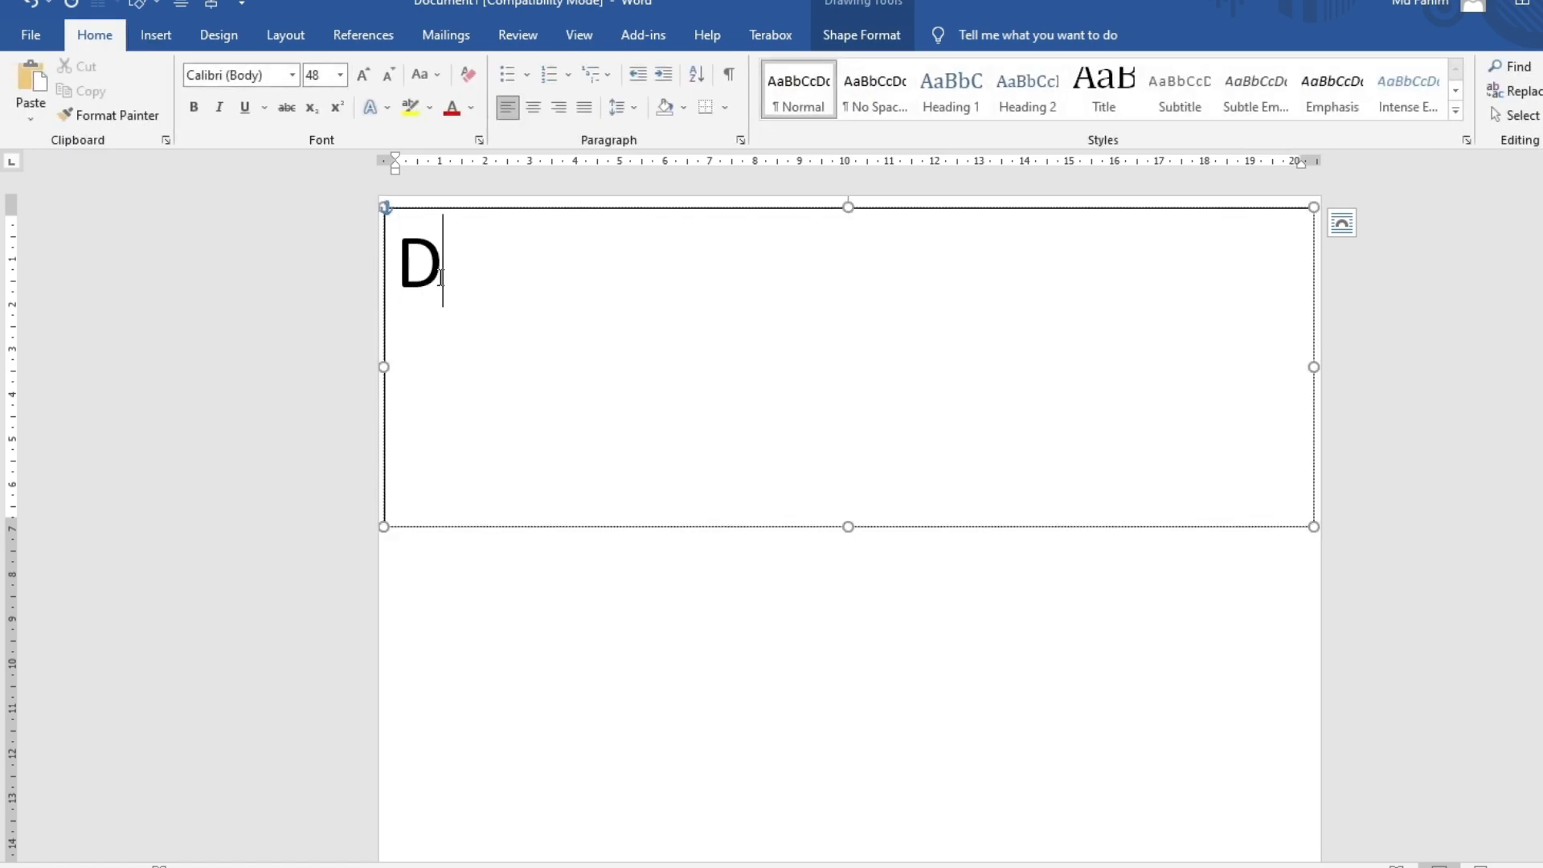
pyautogui.write('inajpur p')
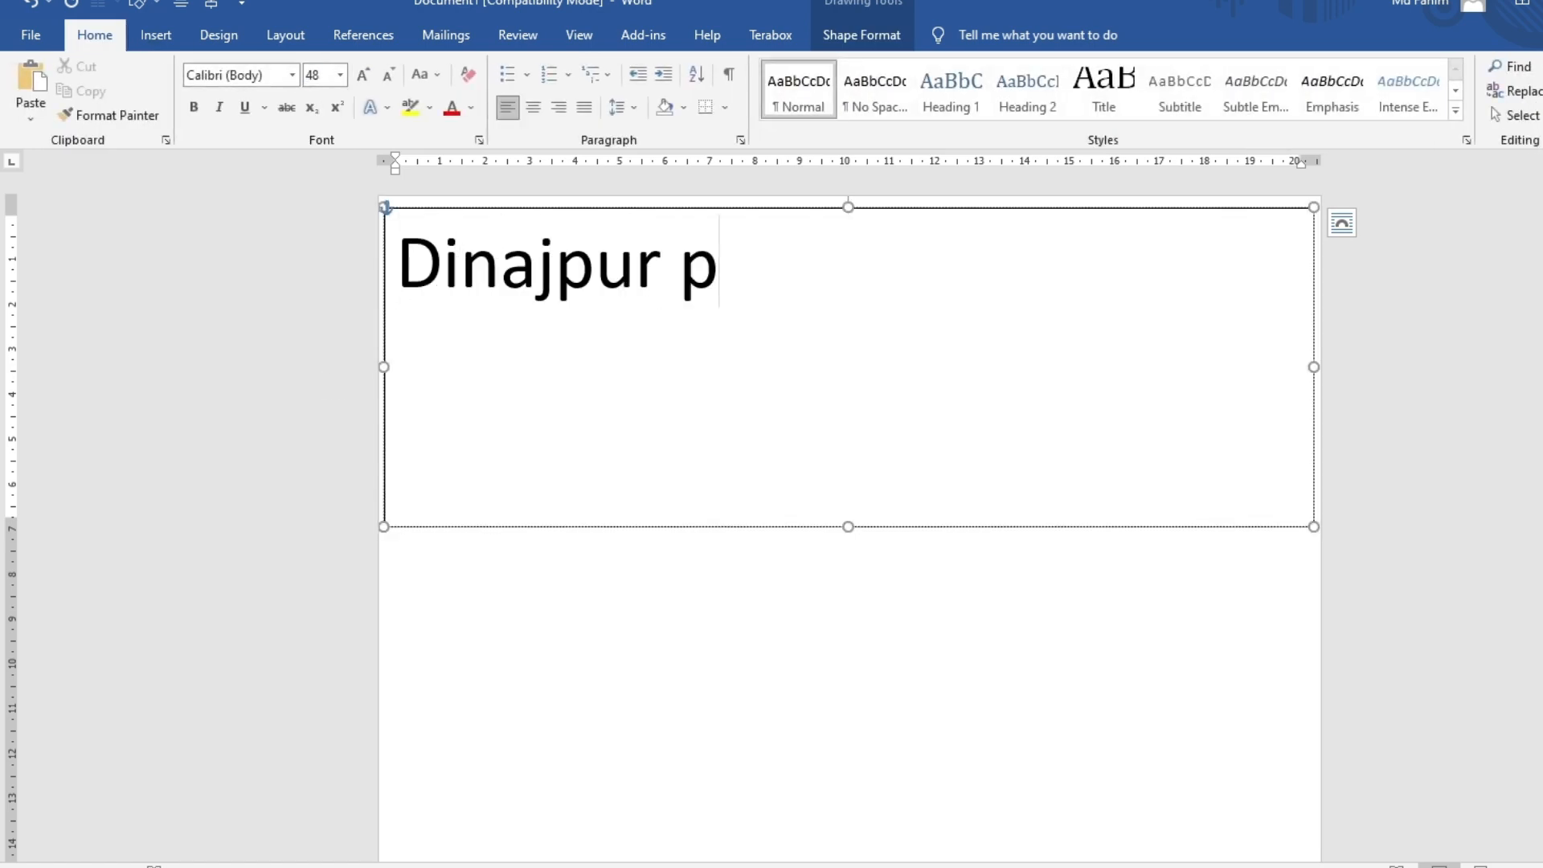
pyautogui.press('BackSpace')
pyautogui.write('Polytrech')
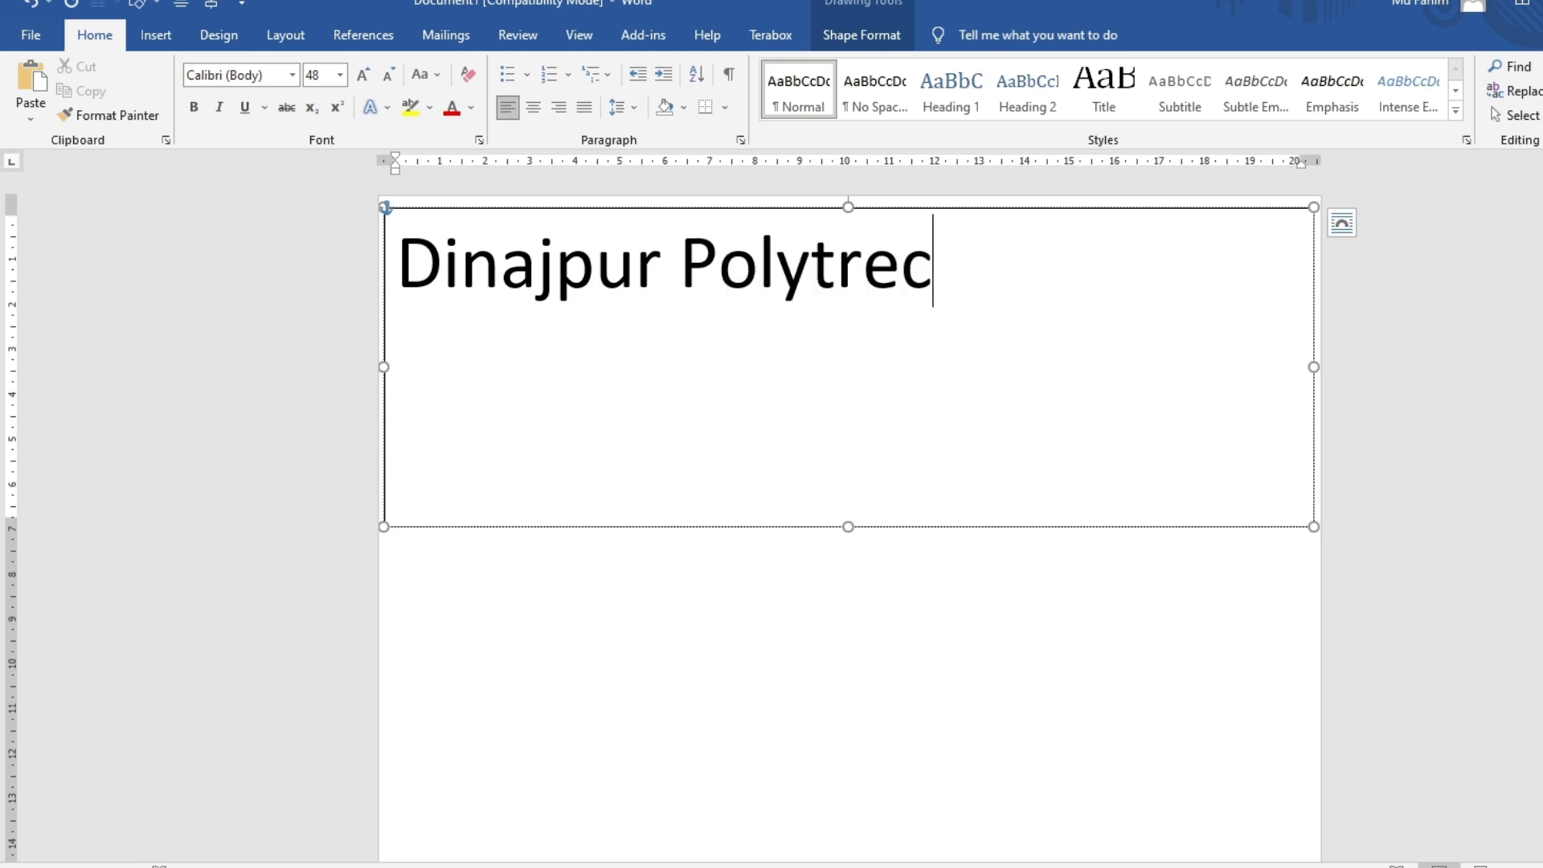
pyautogui.press('BackSpace')
pyautogui.press('BackSpace')
pyautogui.press('BackSpace')
pyautogui.press('BackSpace')
pyautogui.write('echn')
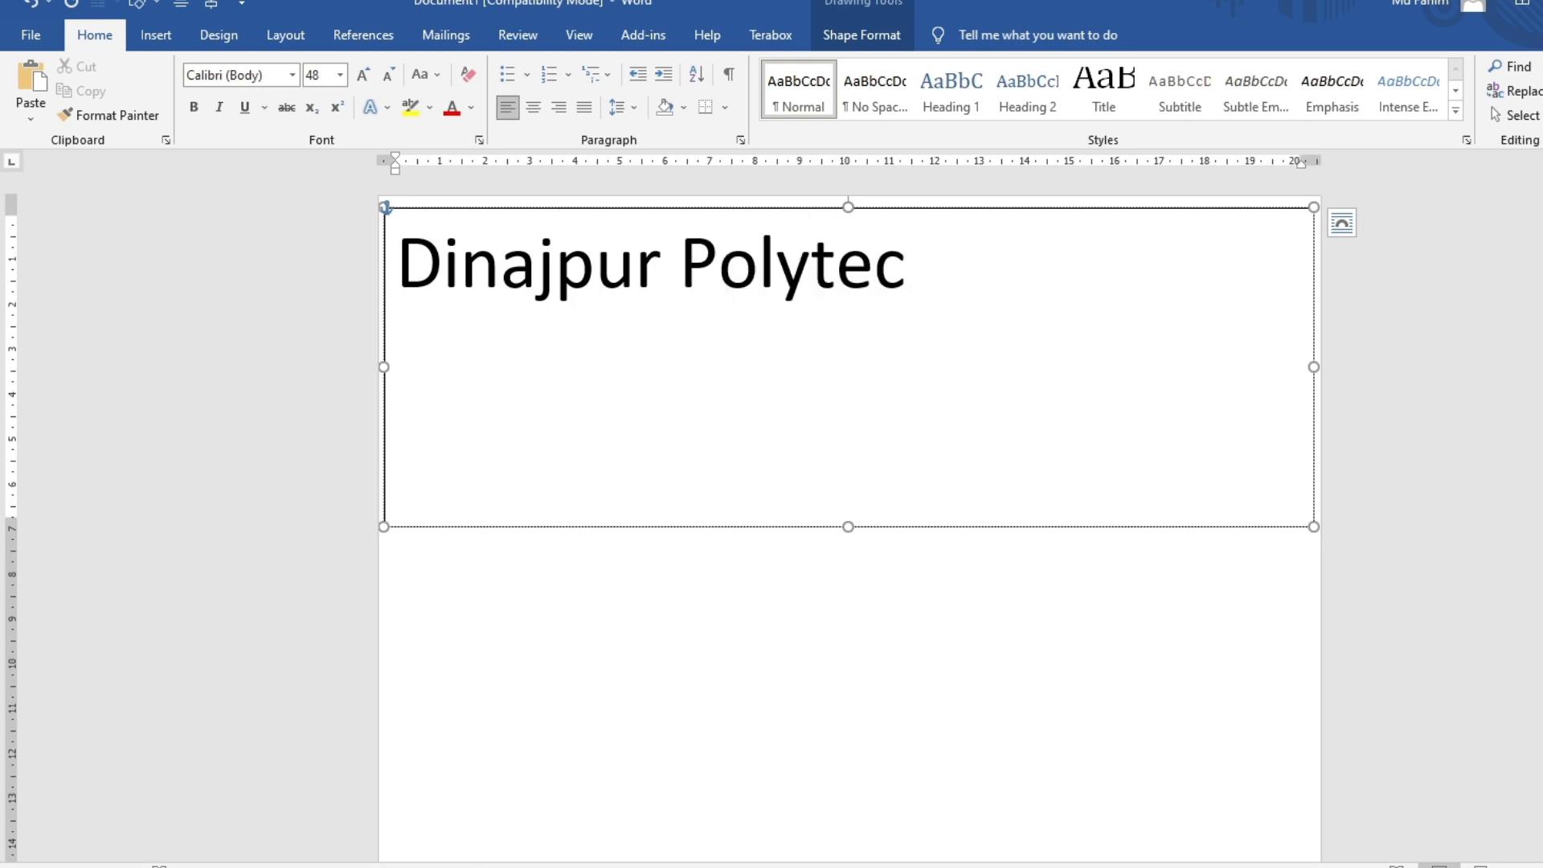
pyautogui.write('ic I')
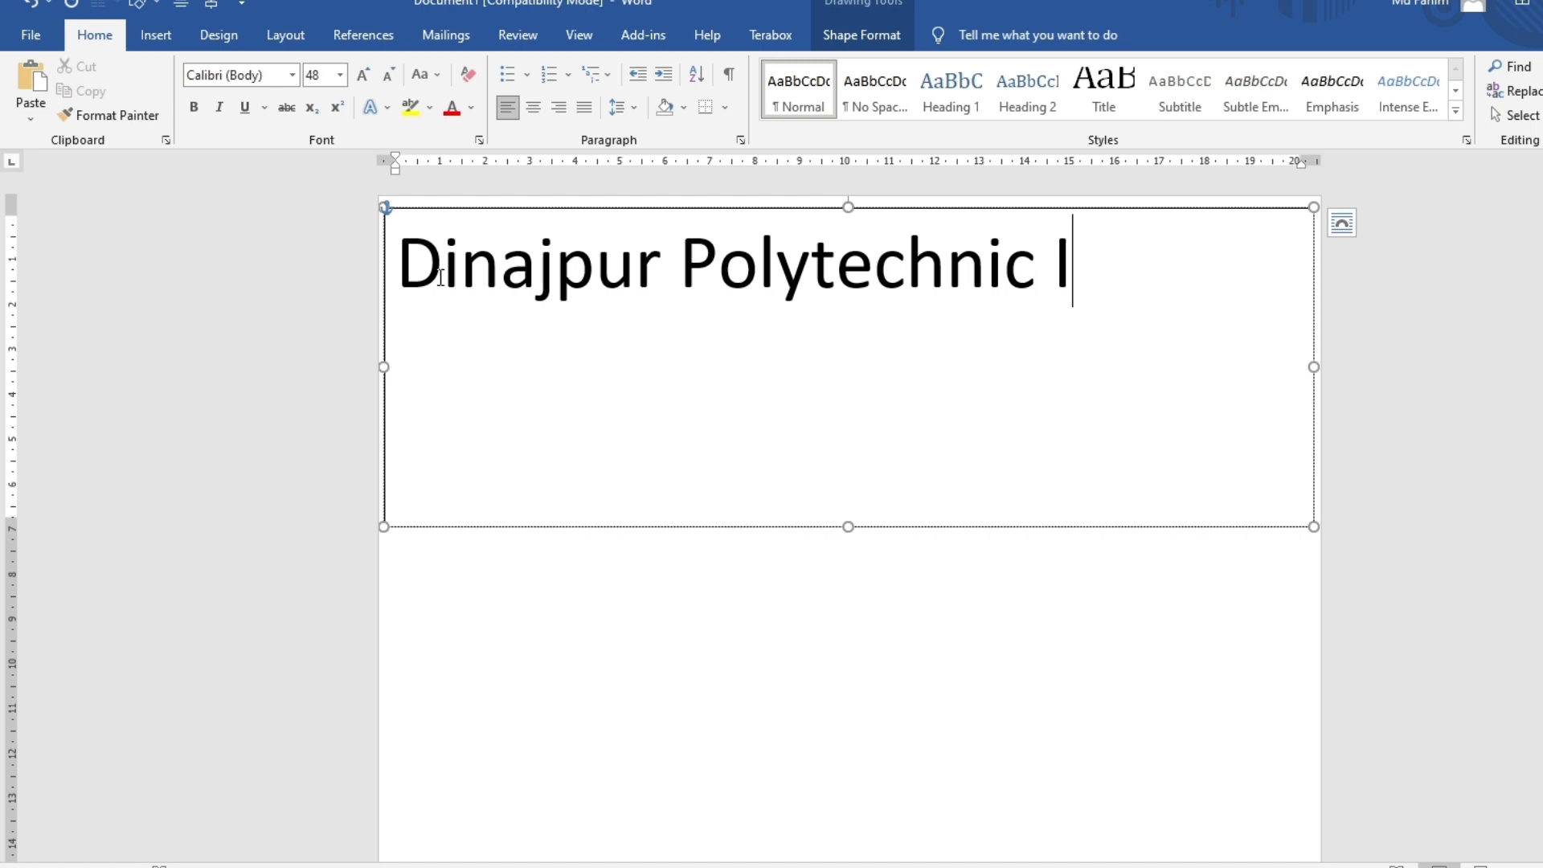
pyautogui.write('nstitute')
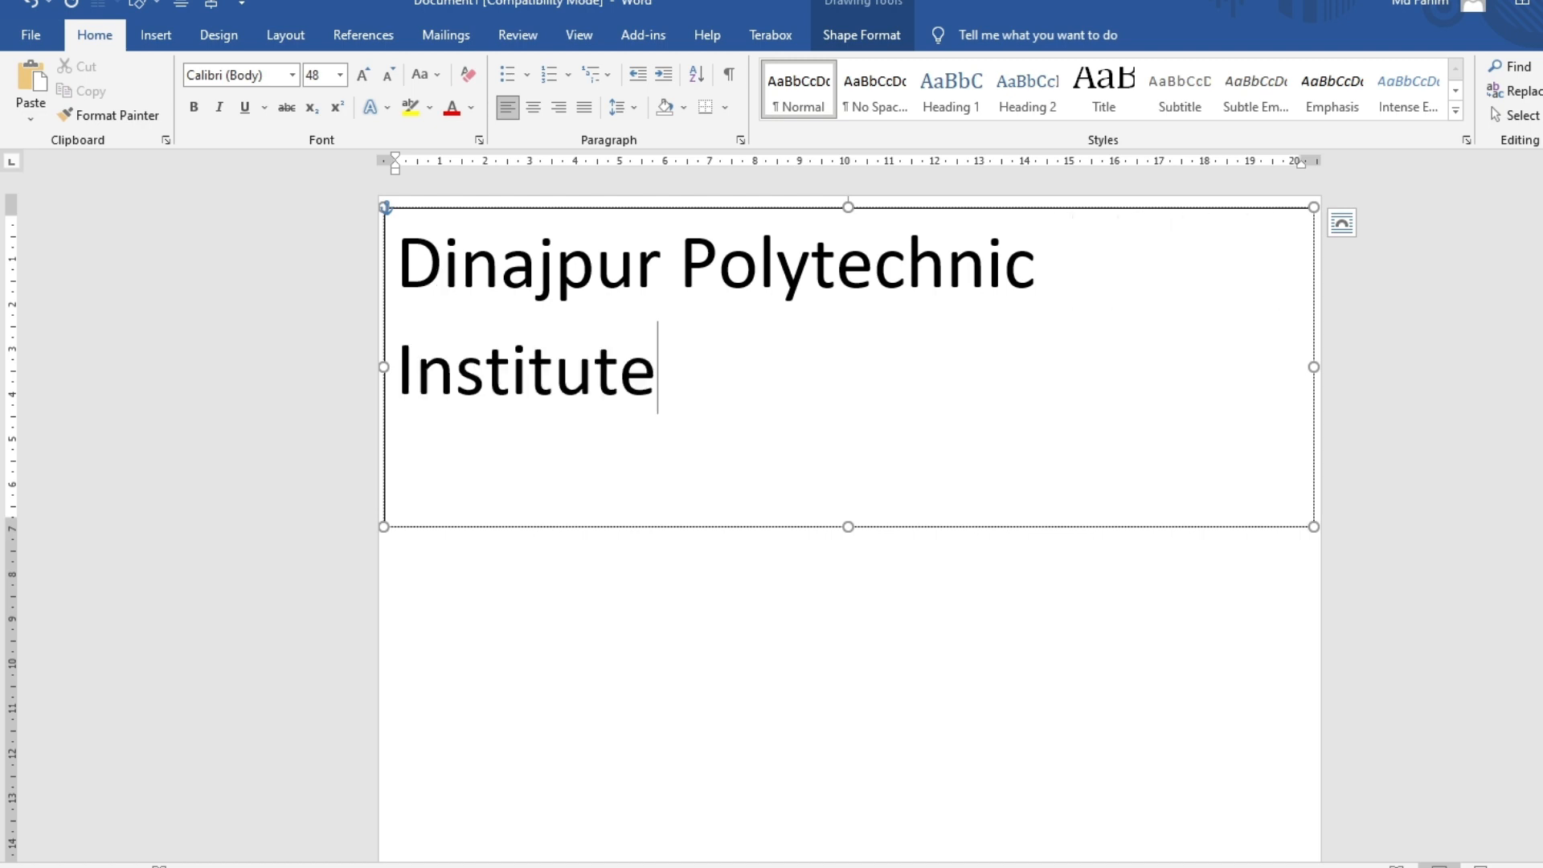
pyautogui.press('Return')
pyautogui.hotkey('ctrl', 'a')
pyautogui.hotkey('ctrl', '[')
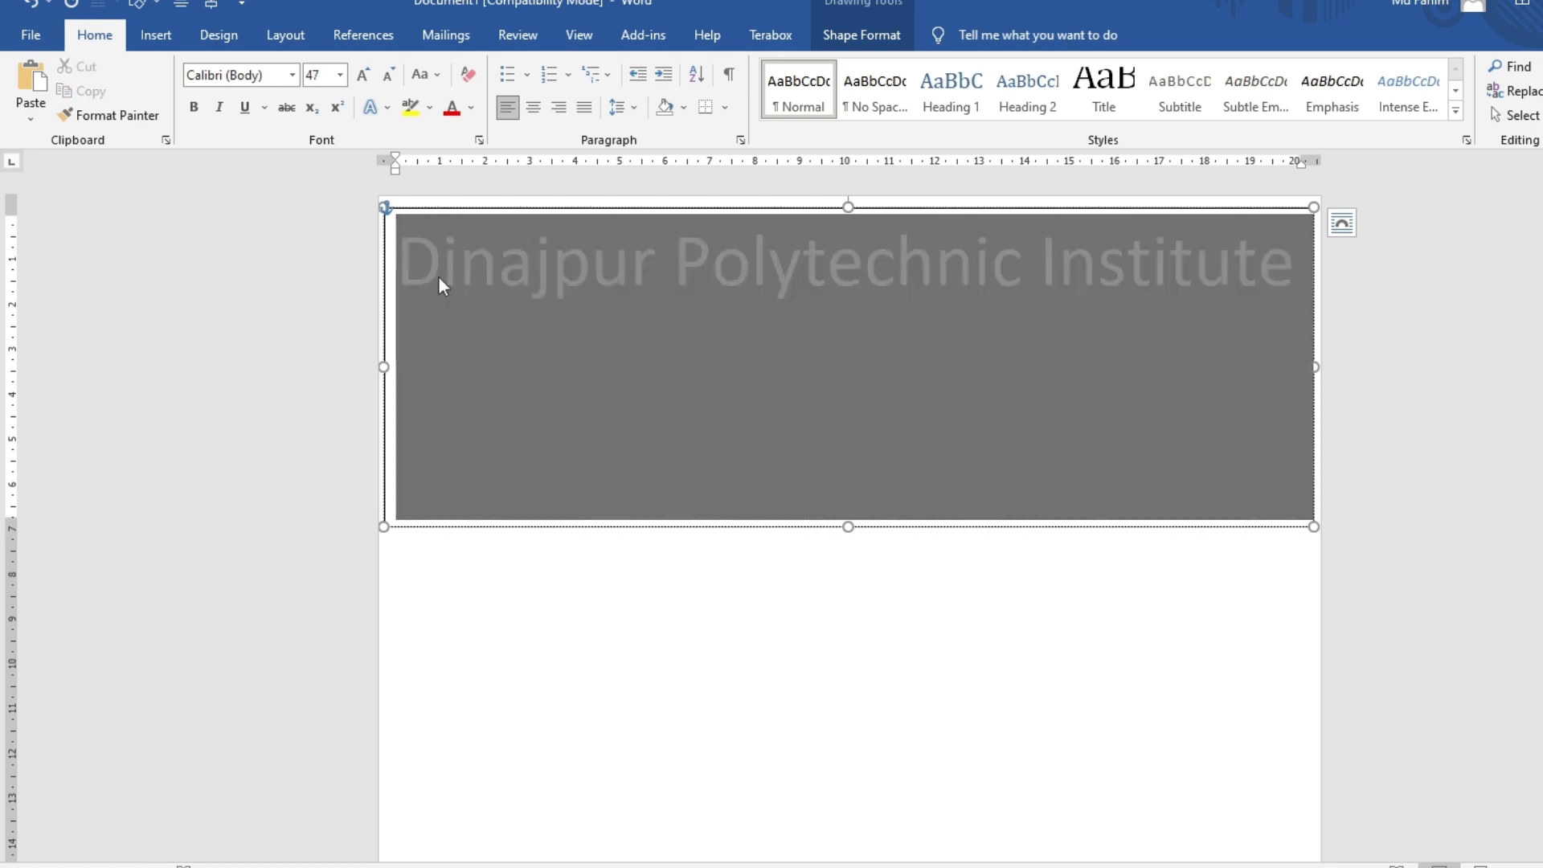
# Add a centred 41 pt 'ACADEMIC TREANSCRIPT' line and shorten the box to two lines
pyautogui.press('Right')
pyautogui.hotkey('ctrl', 'e')
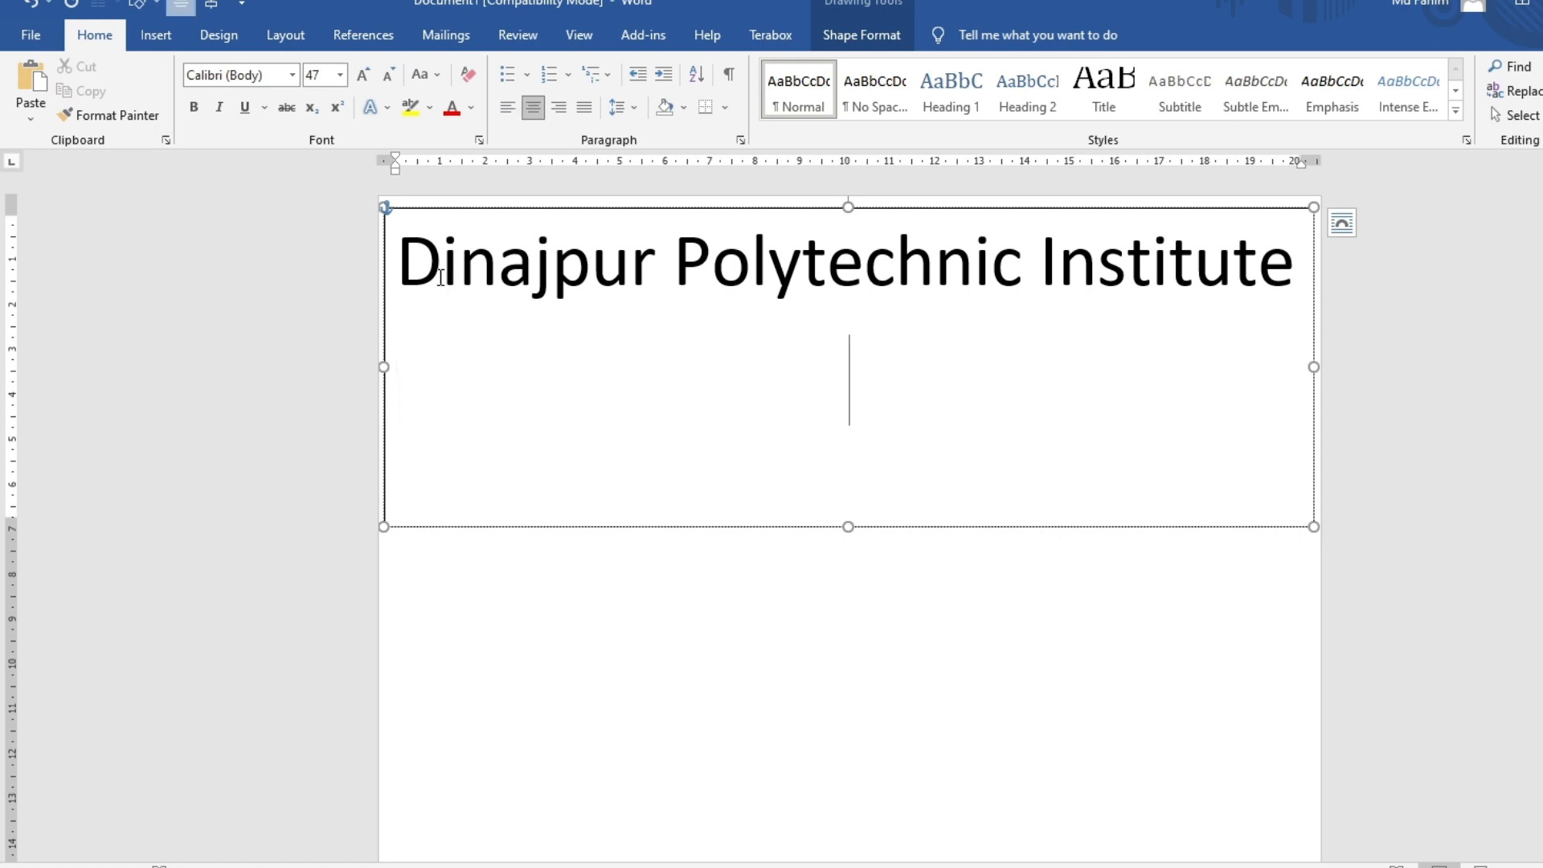
pyautogui.write('ACAED')
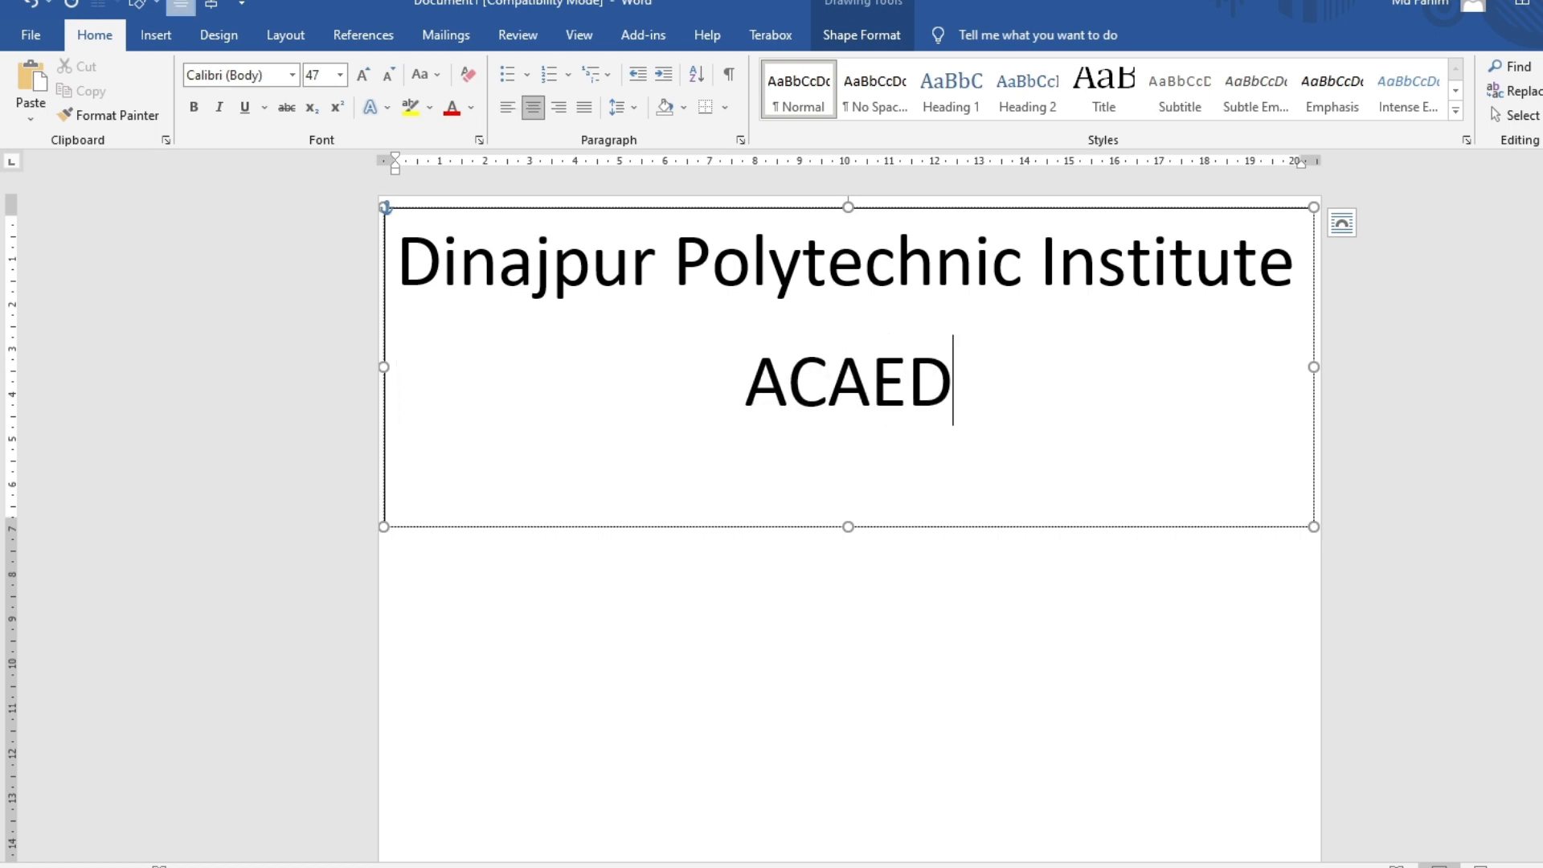
pyautogui.press('BackSpace')
pyautogui.press('BackSpace')
pyautogui.write('DEMI')
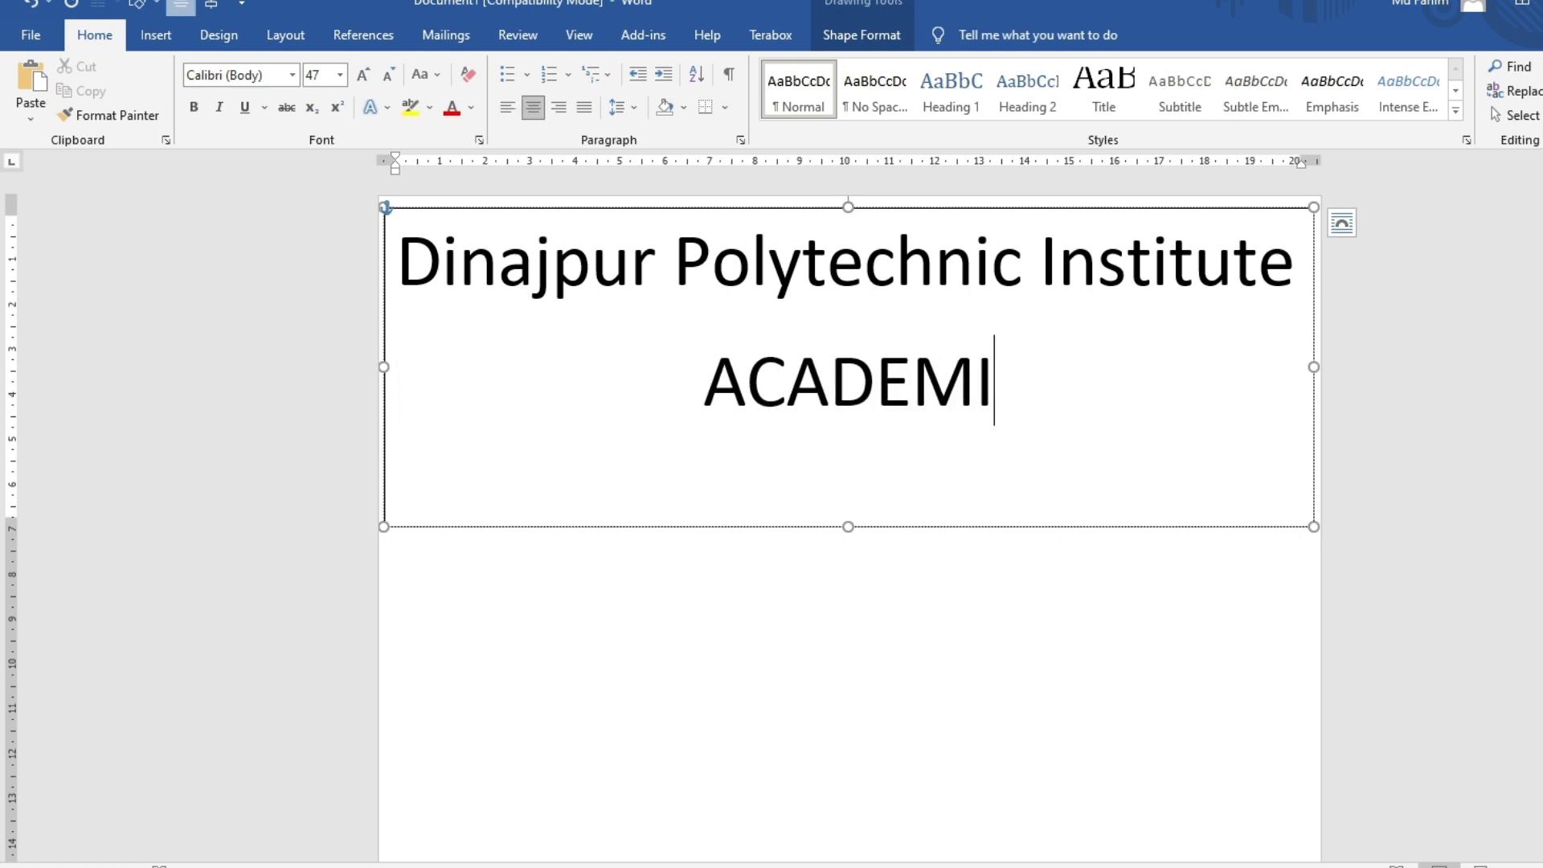
pyautogui.write('C TREANSCRIPT')
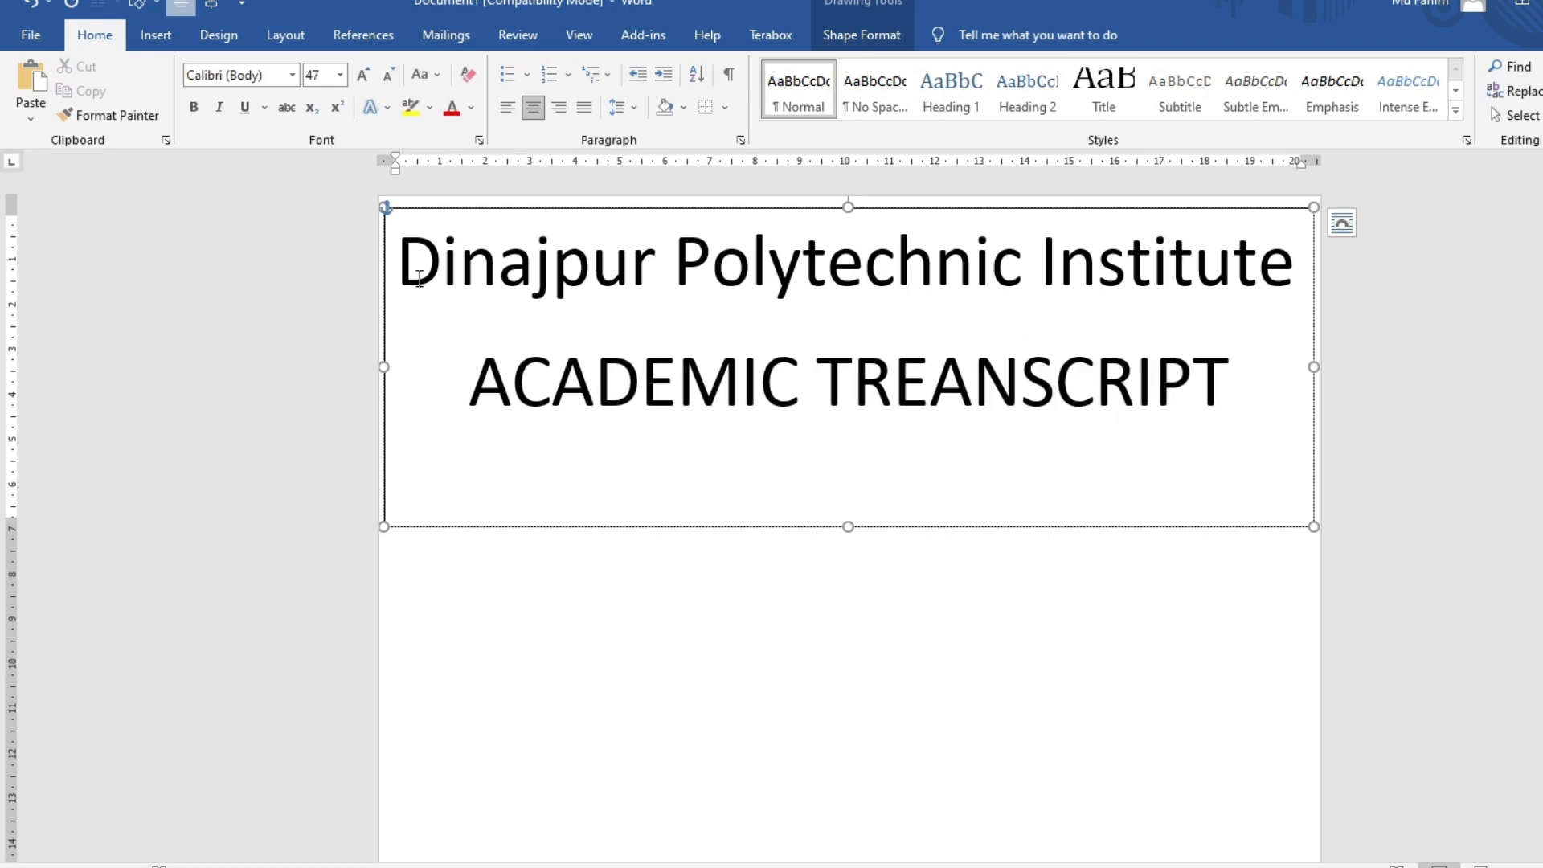
pyautogui.tripleClick(683, 397)
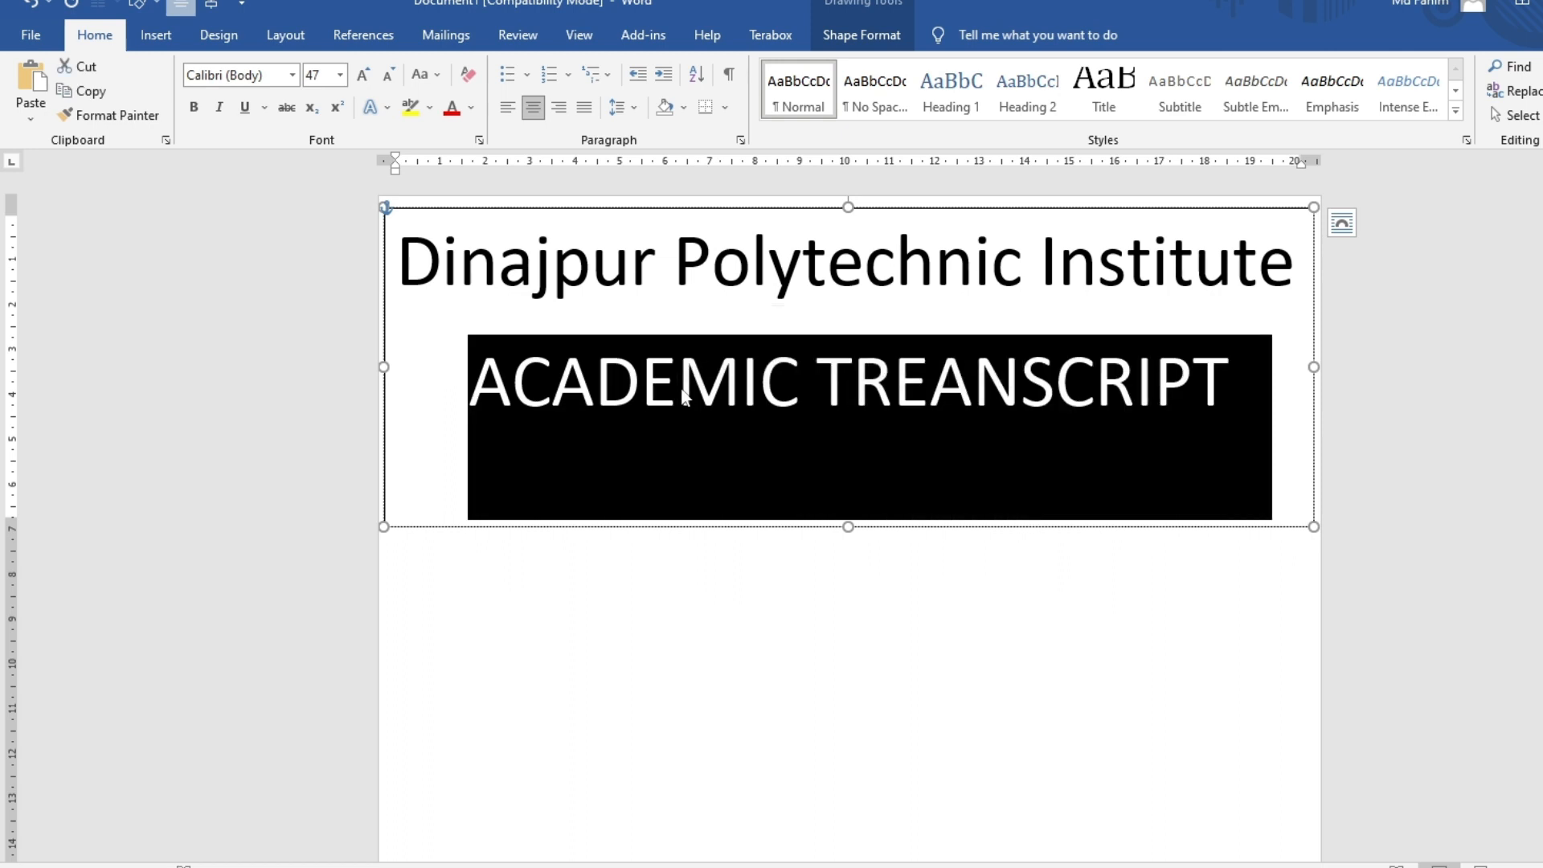
pyautogui.hotkey('ctrl', '[')
pyautogui.hotkey('ctrl', '[')
pyautogui.hotkey('ctrl', '[')
pyautogui.hotkey('ctrl', '[')
pyautogui.hotkey('ctrl', '[')
pyautogui.hotkey('ctrl', '[')
pyautogui.click(750, 499)
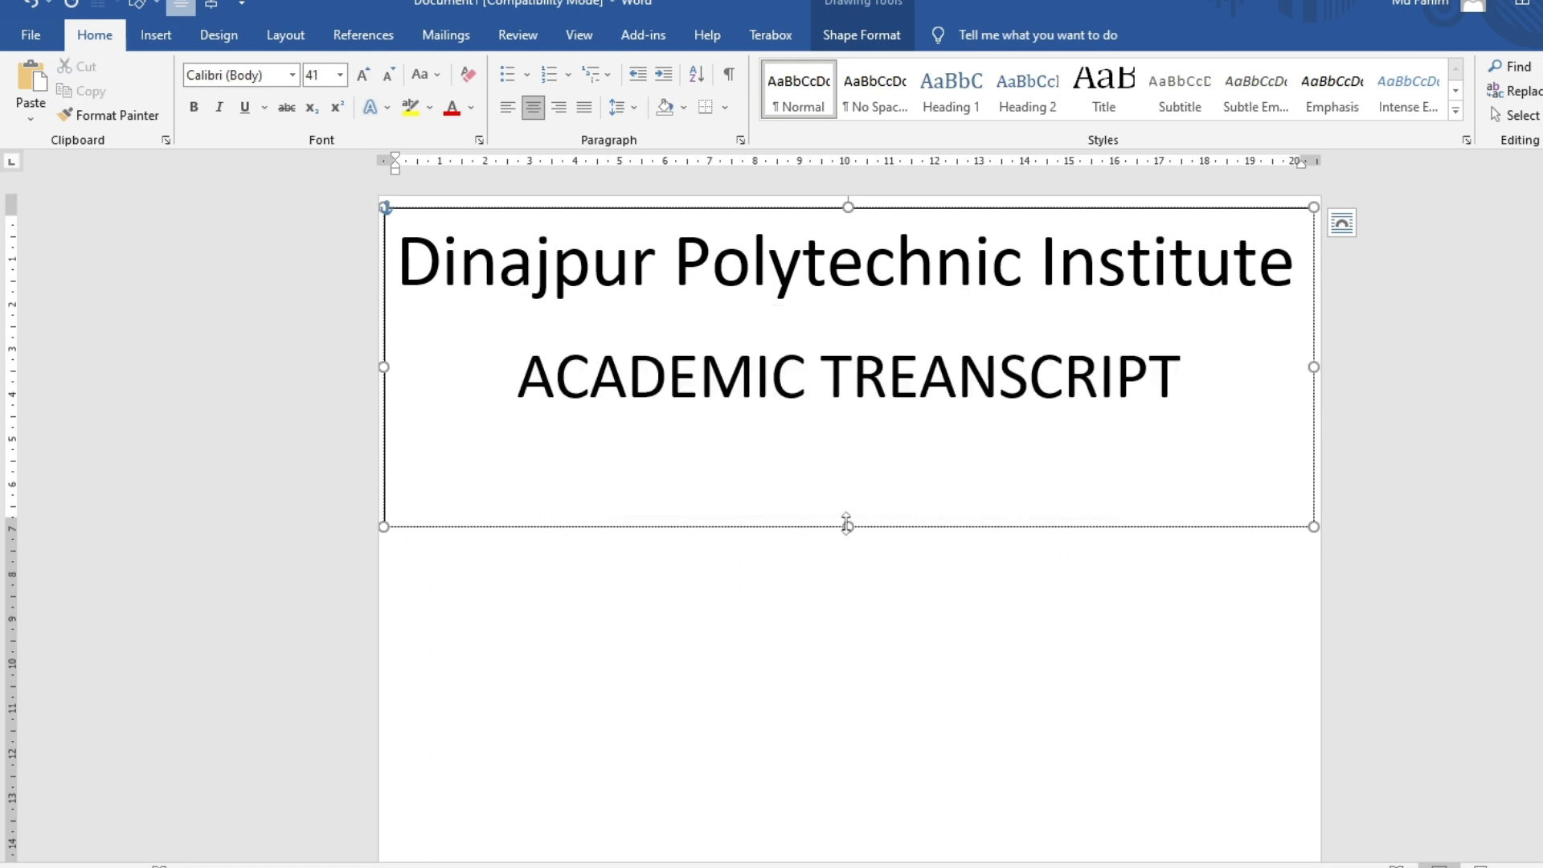
pyautogui.moveTo(846, 524); pyautogui.dragTo(840, 448)
# Colour the ACADEMIC TREANSCRIPT line green
pyautogui.click(806, 377)
pyautogui.tripleClick(806, 378)
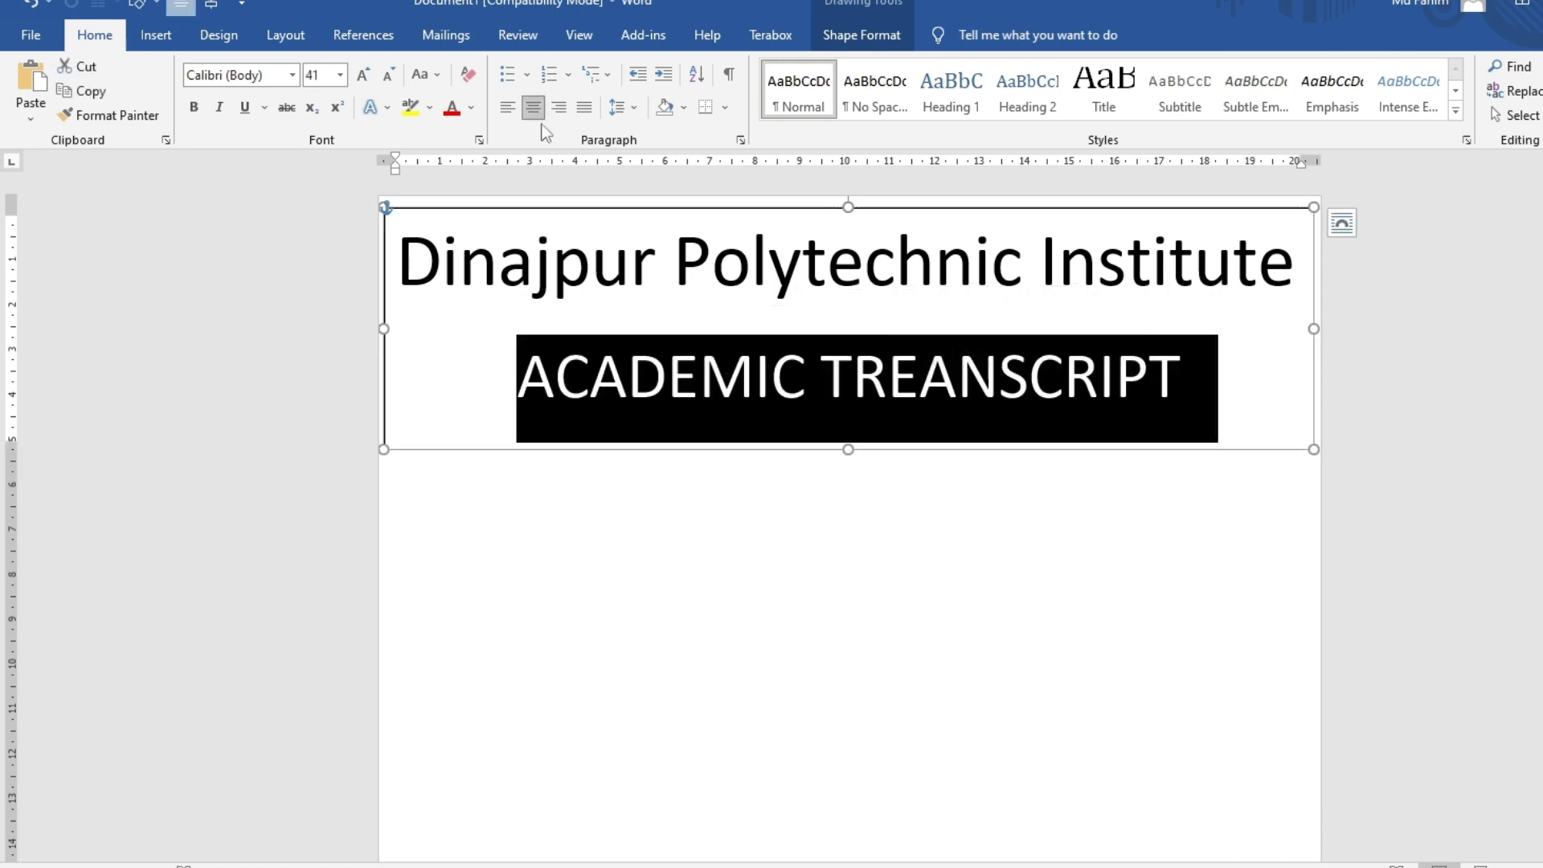
pyautogui.click(419, 107)
pyautogui.hotkey('ctrl', 'z')
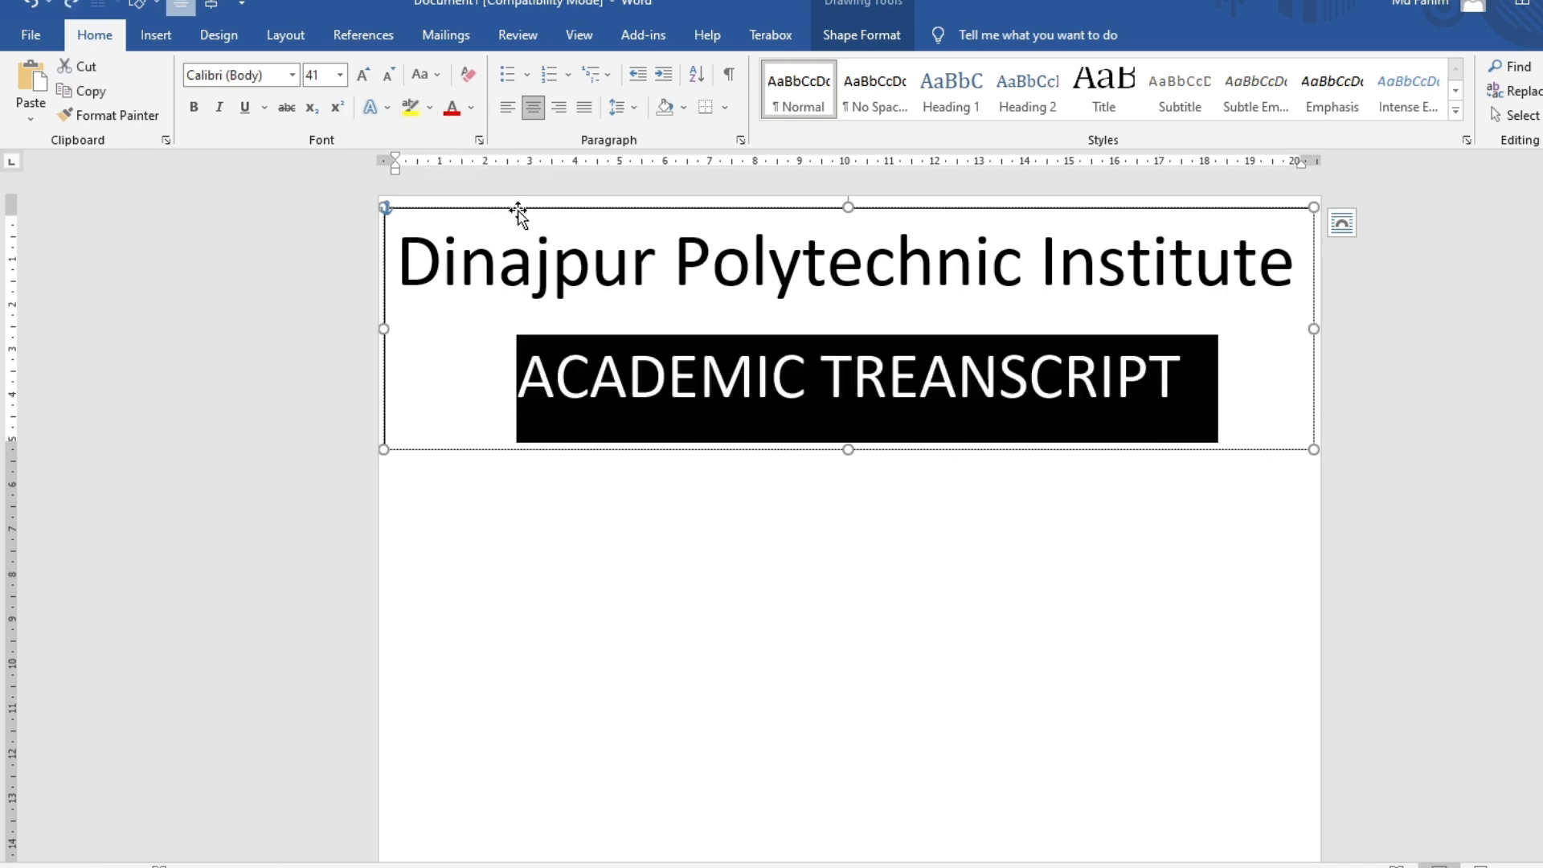
pyautogui.click(471, 108)
pyautogui.click(542, 299)
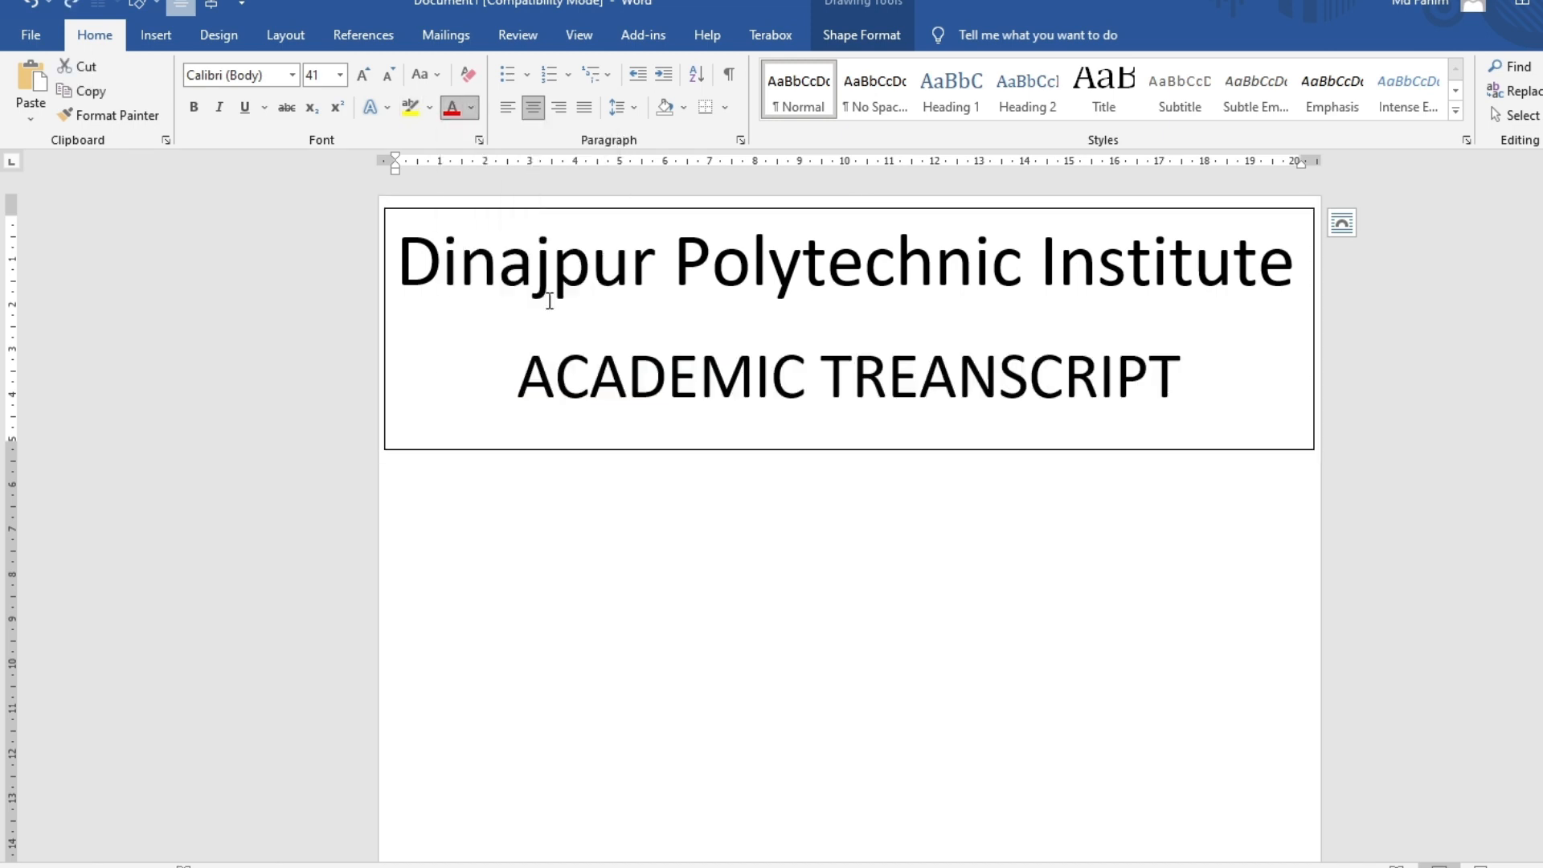
# Fill the header text box with light blue
pyautogui.click(687, 295)
pyautogui.click(859, 35)
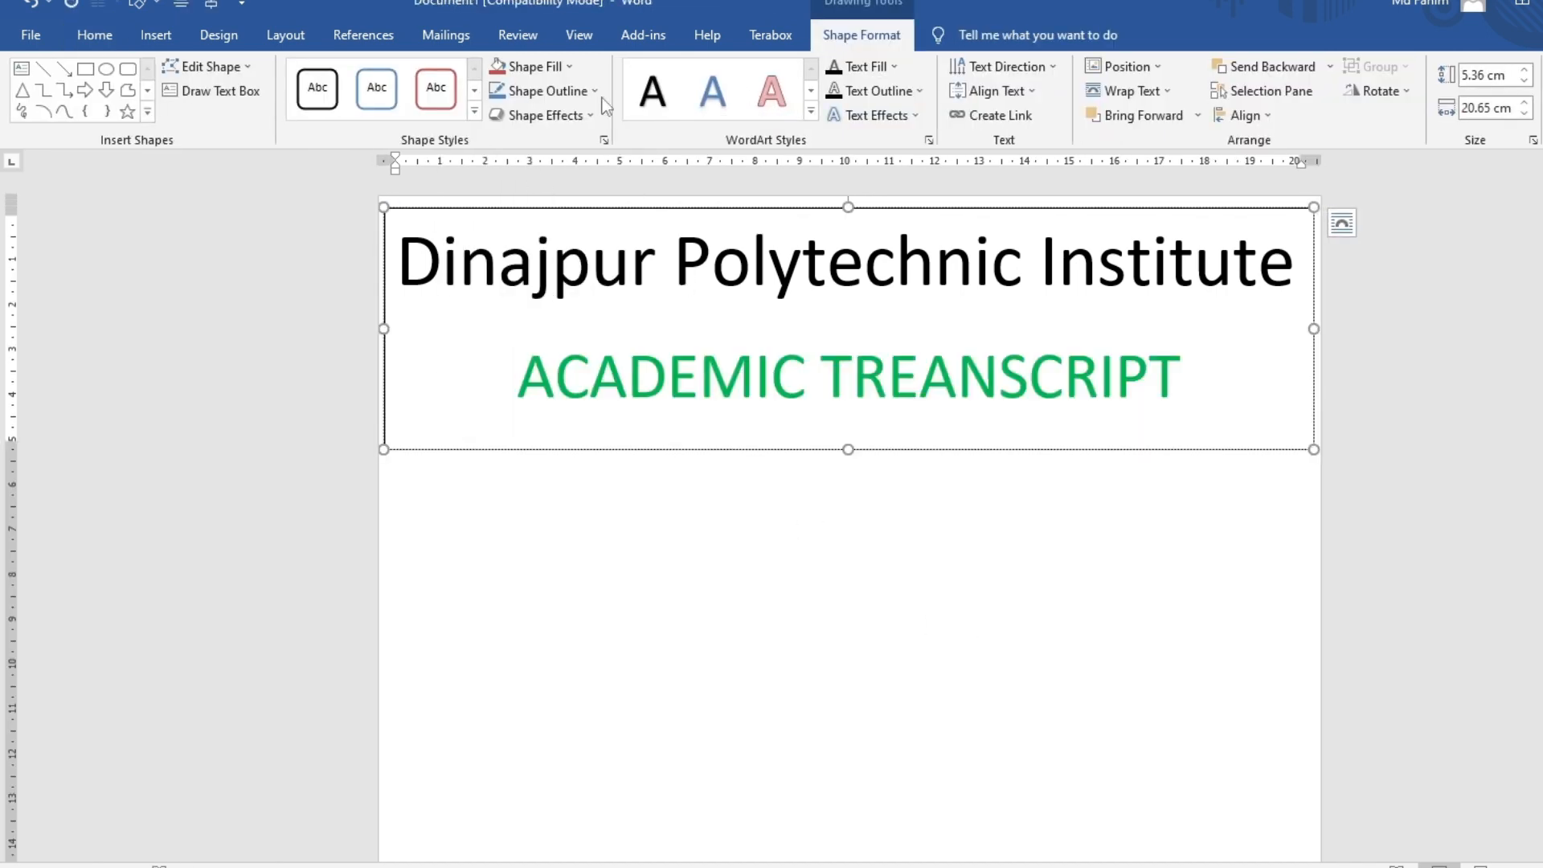
pyautogui.click(553, 77)
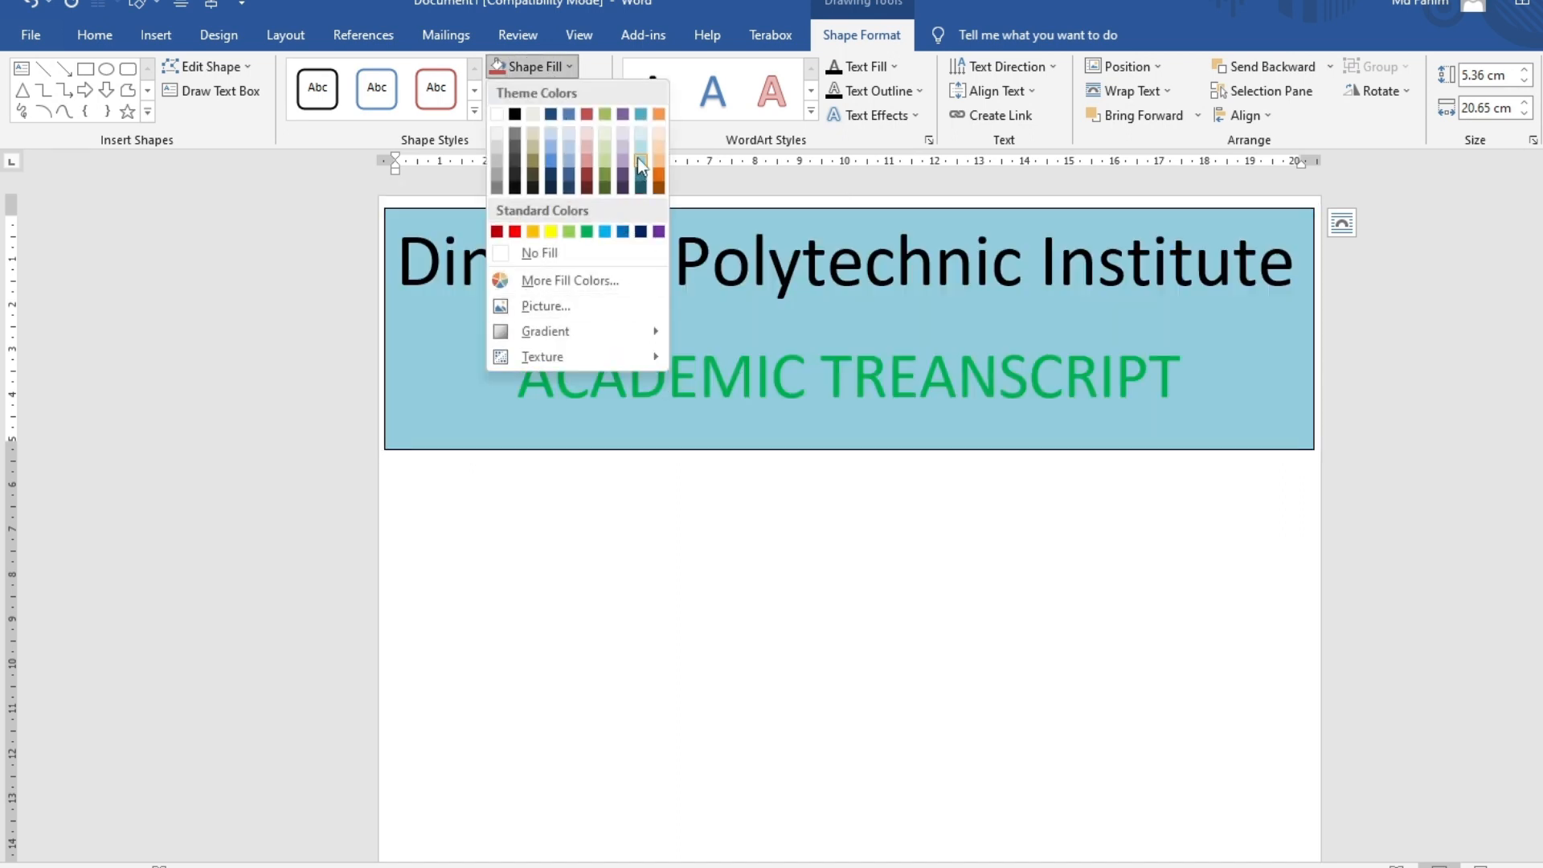
pyautogui.click(639, 151)
pyautogui.click(647, 458)
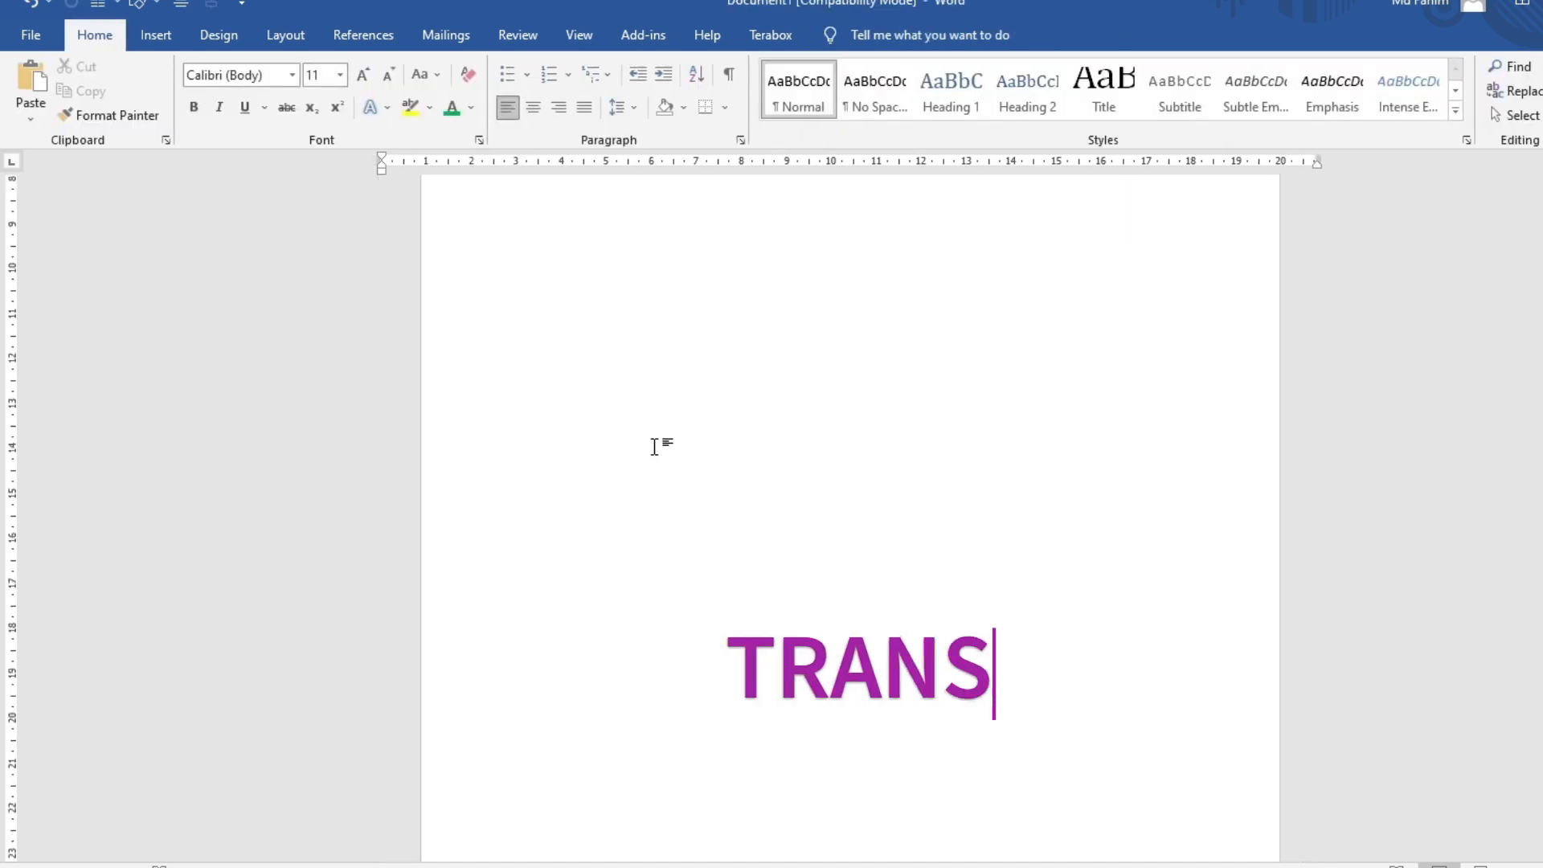
pyautogui.scroll(-2, 570, 436)
pyautogui.click(156, 34)
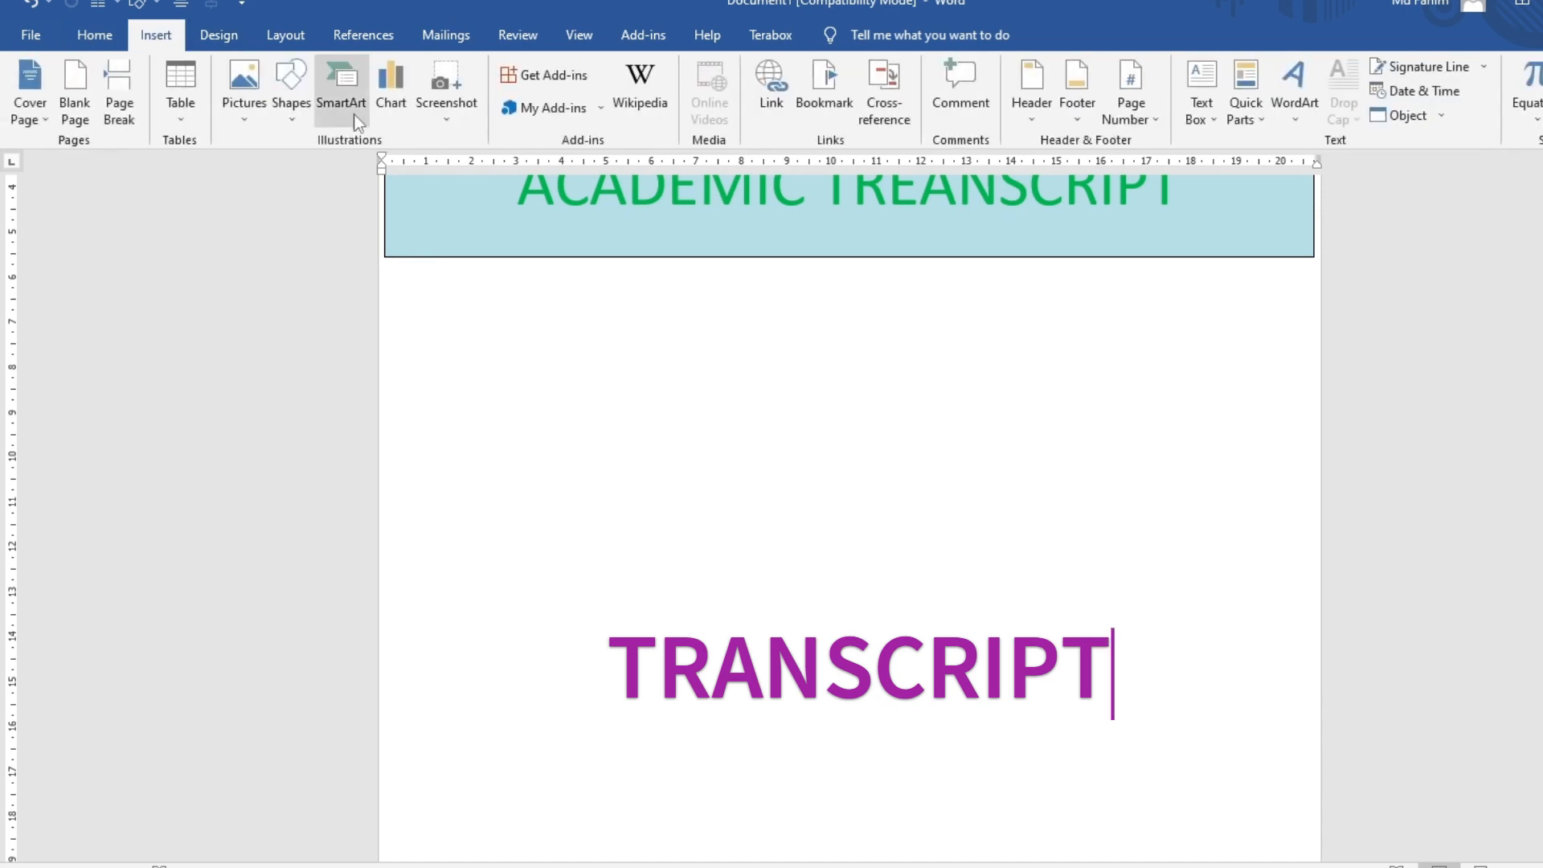
pyautogui.click(291, 90)
pyautogui.click(281, 163)
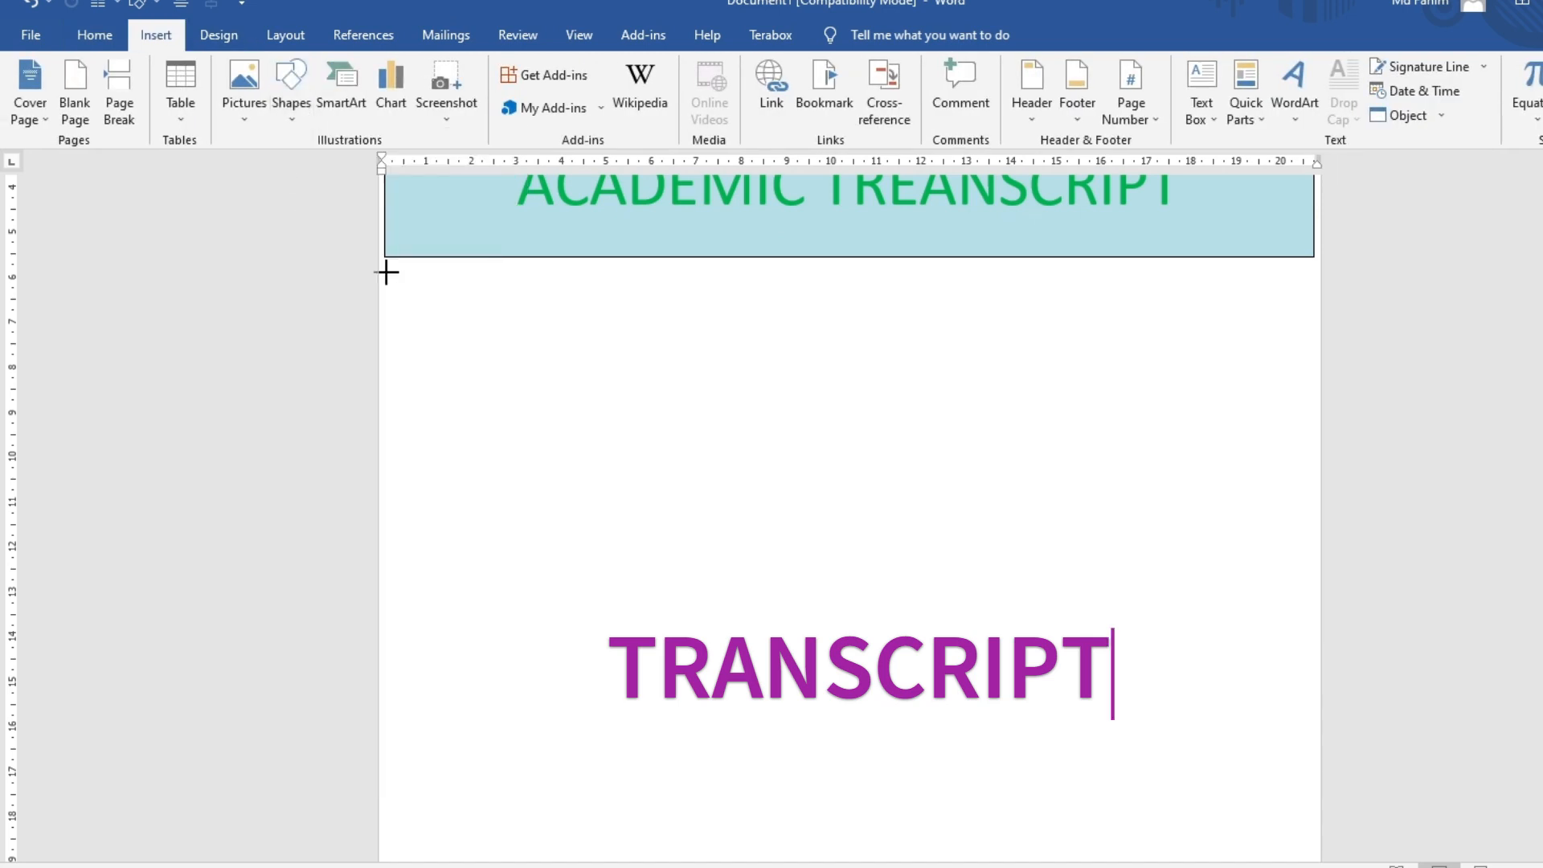
# Draw a large text box below the header and insert a 4-column, 5-row table filling it
pyautogui.press('BackSpace')
pyautogui.press('BackSpace')
pyautogui.moveTo(385, 272); pyautogui.dragTo(1307, 819)
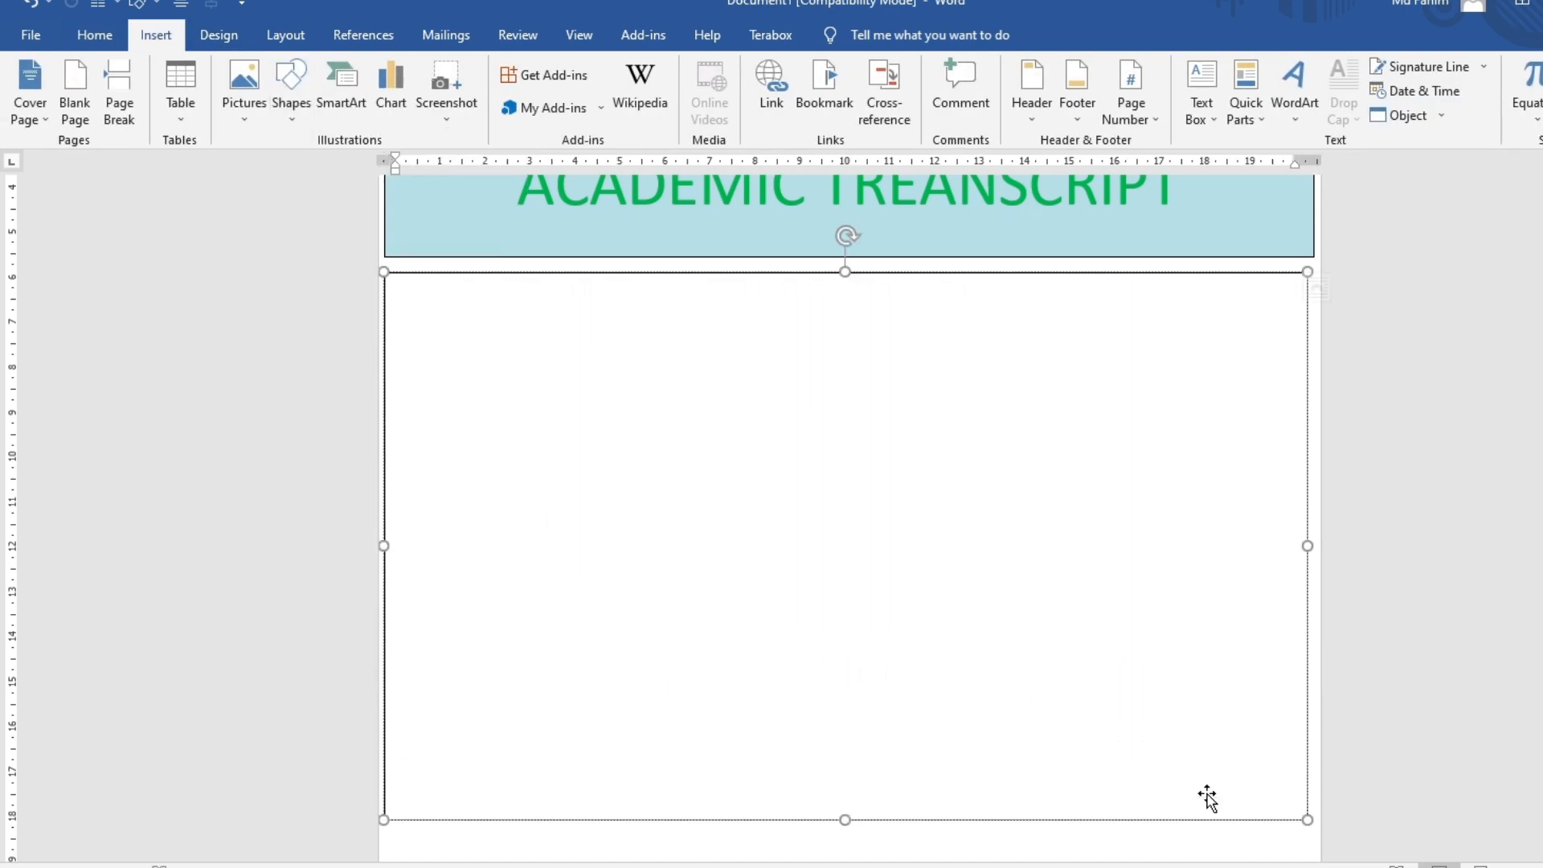
pyautogui.click(156, 34)
pyautogui.click(180, 90)
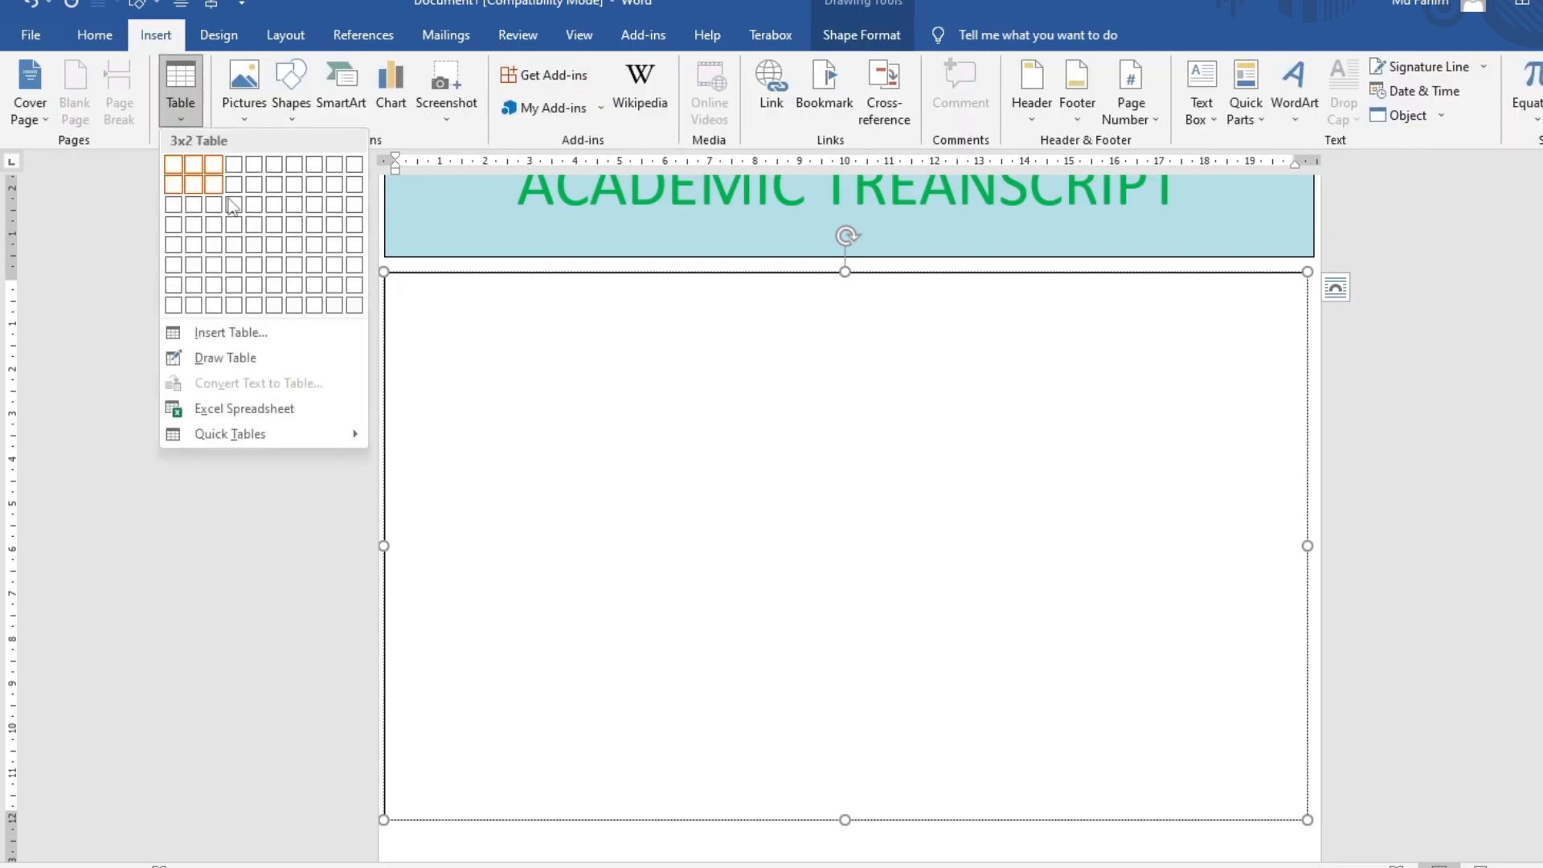
pyautogui.click(236, 245)
pyautogui.click(1292, 392)
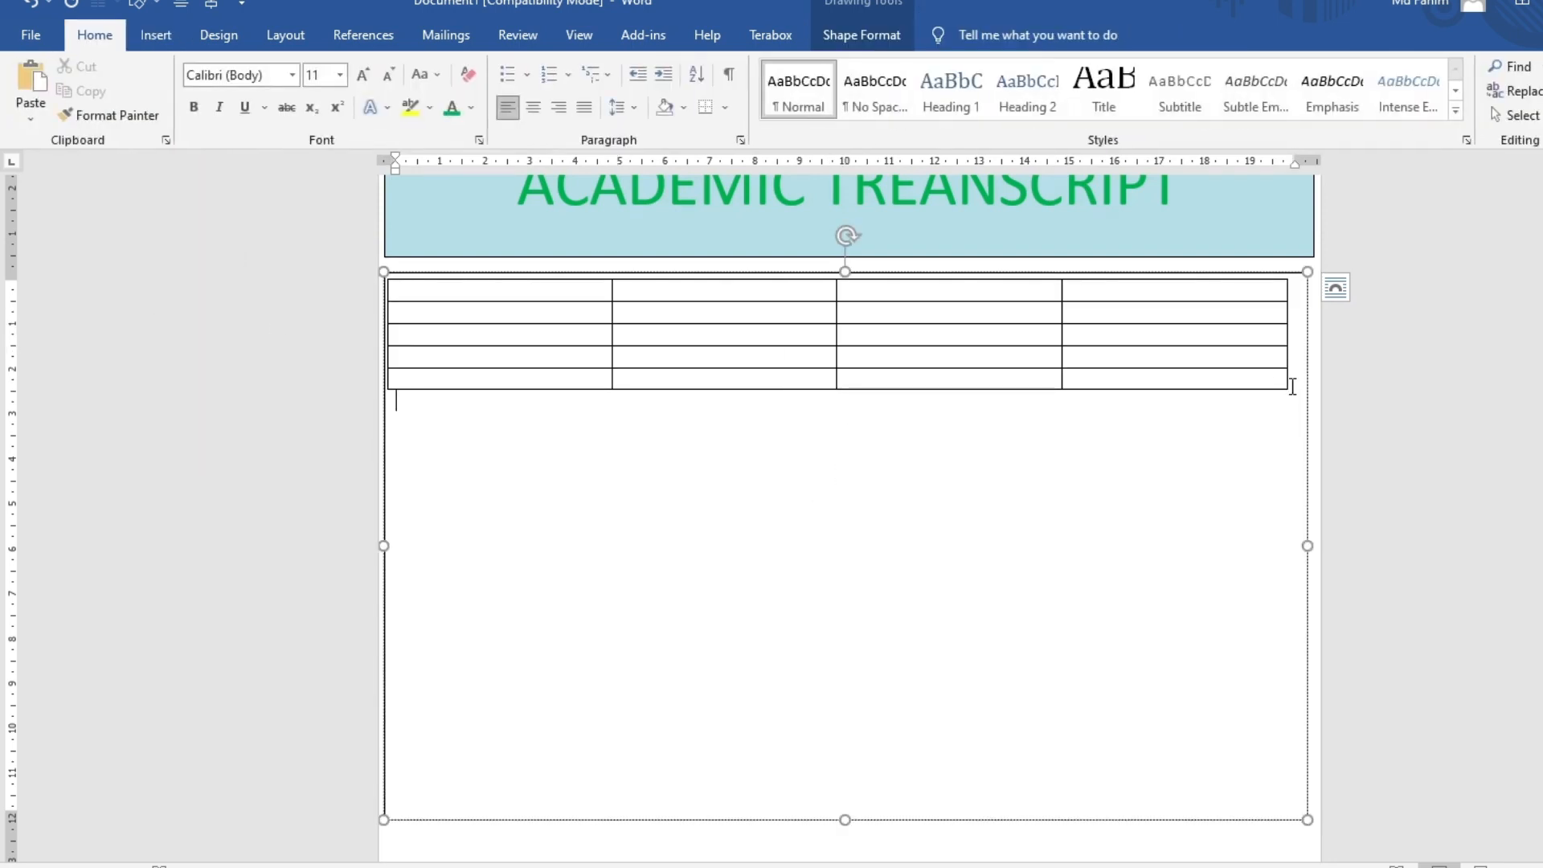
pyautogui.click(1288, 394)
pyautogui.moveTo(1288, 393); pyautogui.dragTo(1302, 701)
# Set the whole table's text to 28 point, leaving the cells unshaded
pyautogui.click(379, 271)
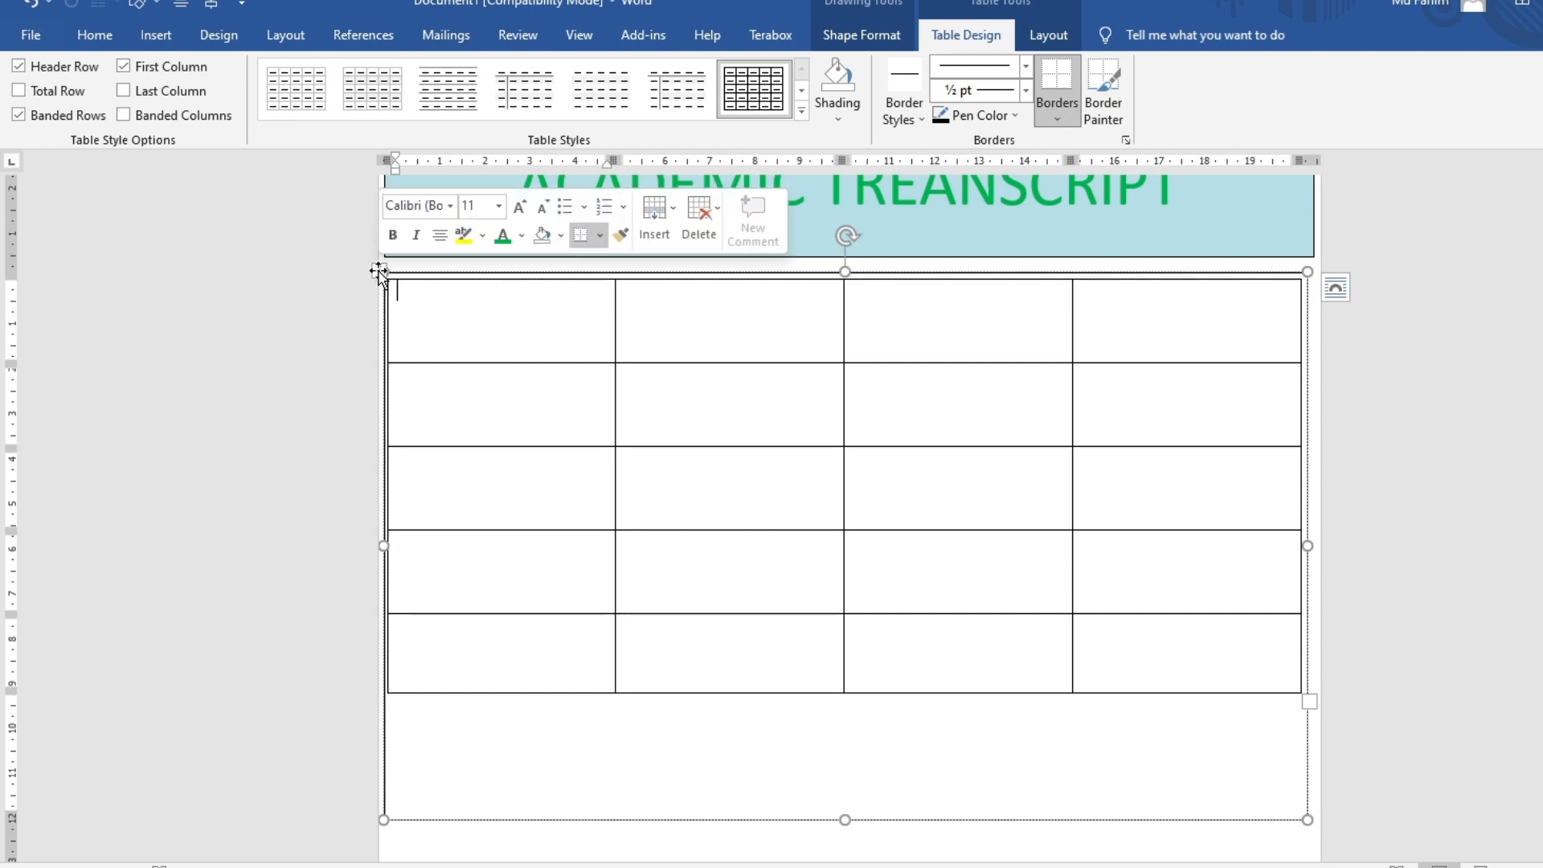
pyautogui.click(95, 35)
pyautogui.click(340, 75)
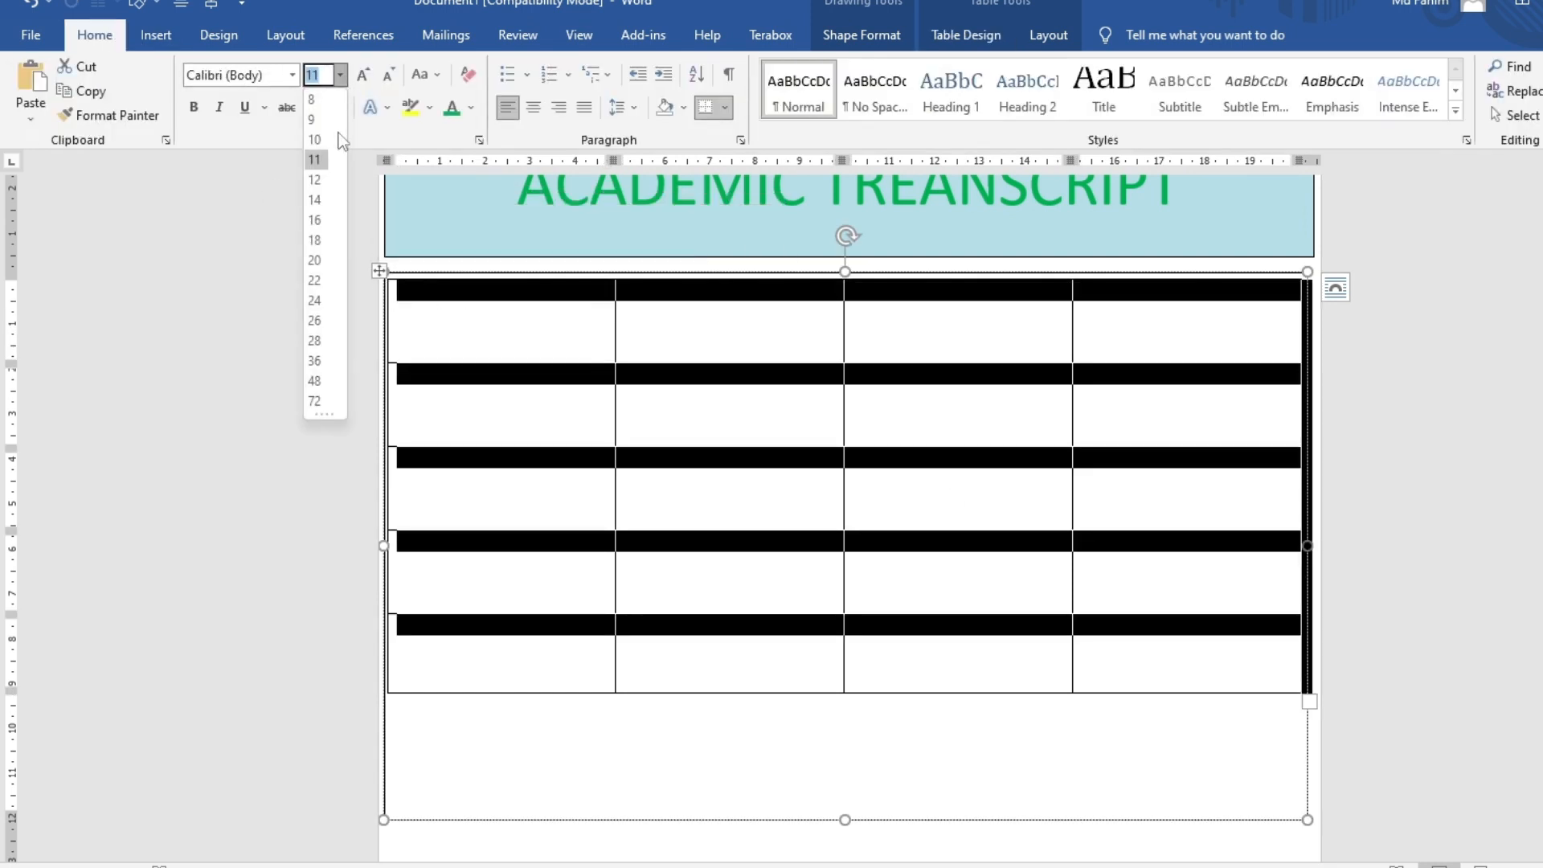
pyautogui.click(315, 349)
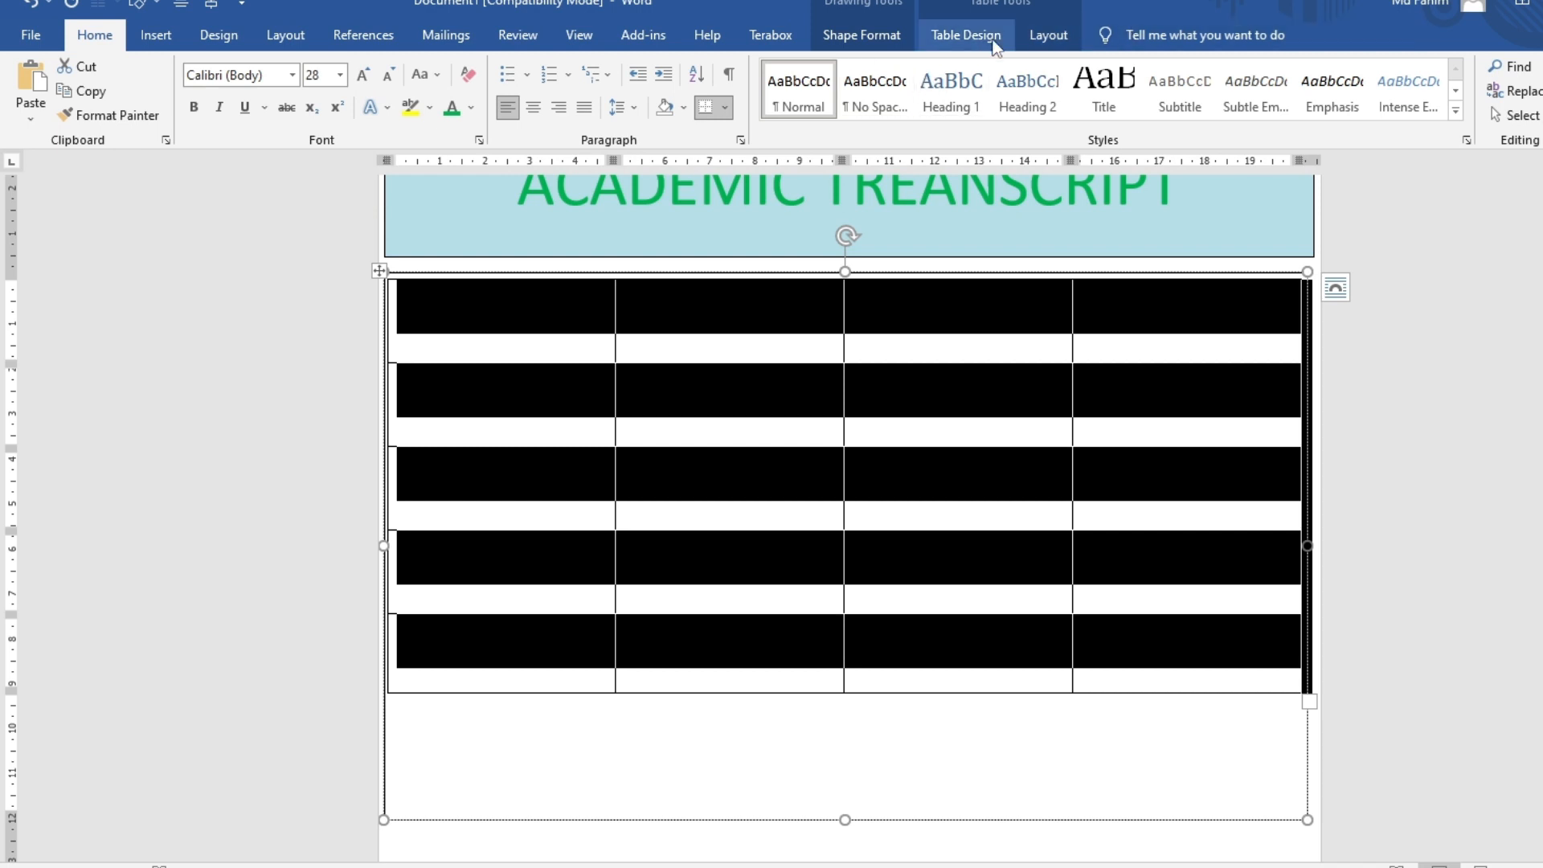
pyautogui.click(965, 35)
pyautogui.click(834, 117)
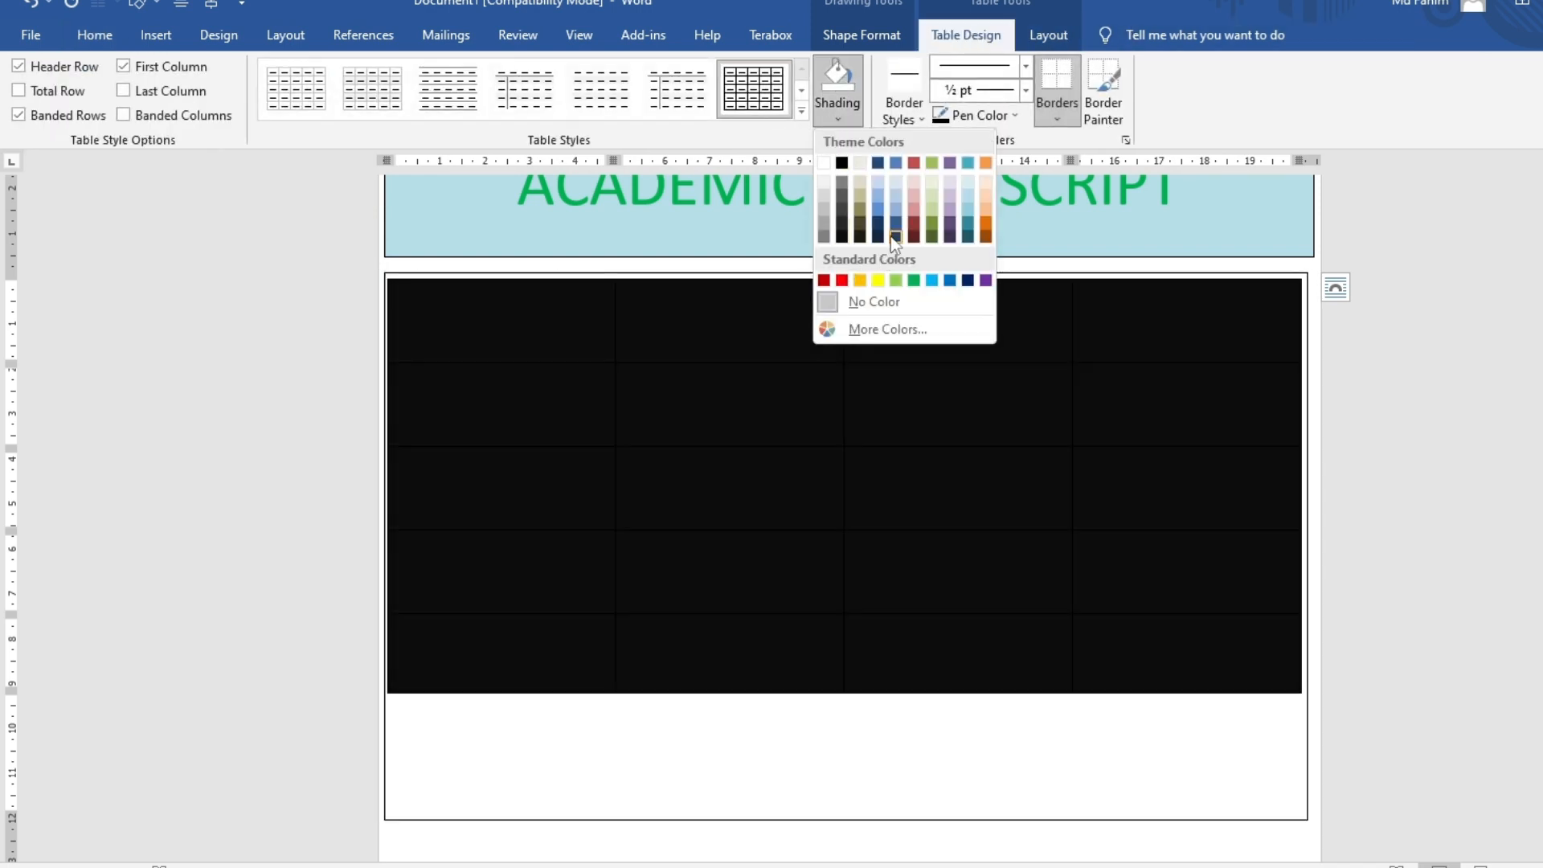
pyautogui.press('Escape')
pyautogui.click(503, 302)
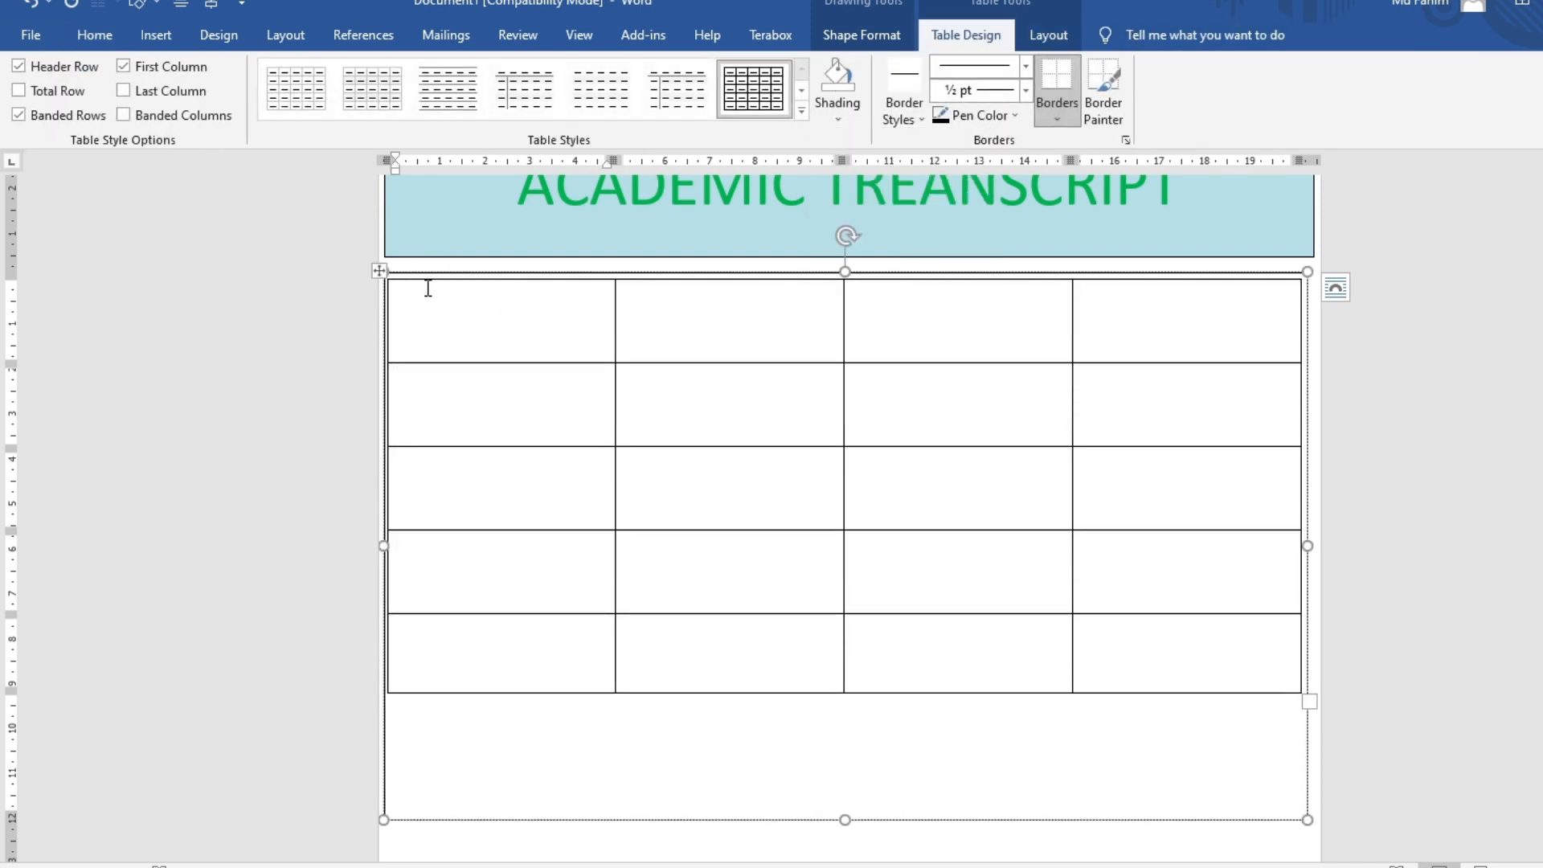
pyautogui.click(377, 271)
# Type NAME and ROLL into the first cells of rows 1 and 2
pyautogui.click(501, 305)
pyautogui.write('NAME')
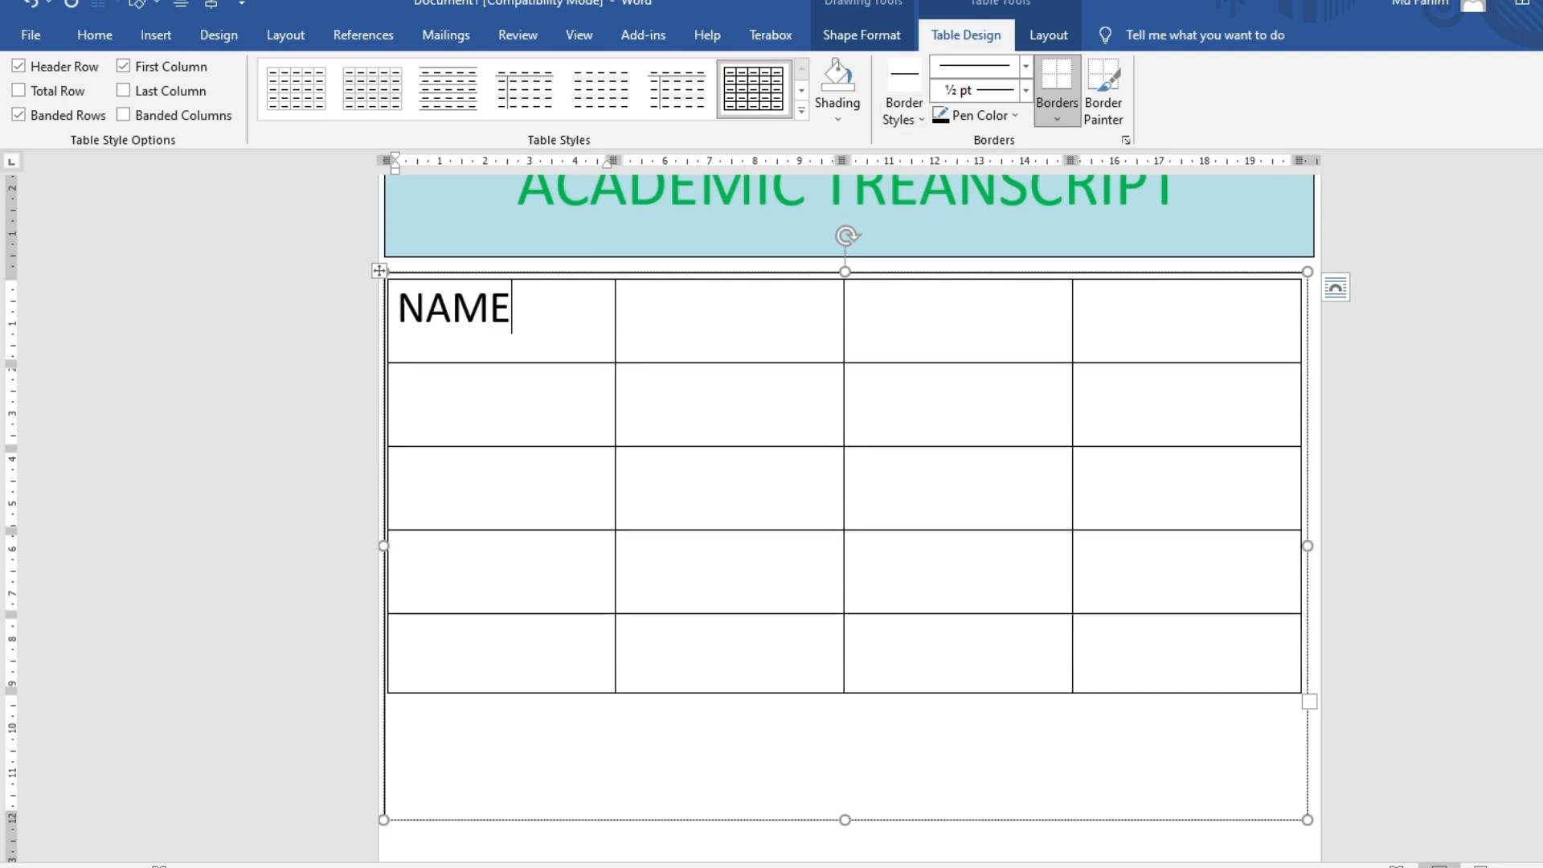
pyautogui.write('r')
pyautogui.press('BackSpace')
pyautogui.write('ROLL')
pyautogui.press('Down')
# Type REGISTRATION into the third row's first cell, correcting the typos
pyautogui.write('REG')
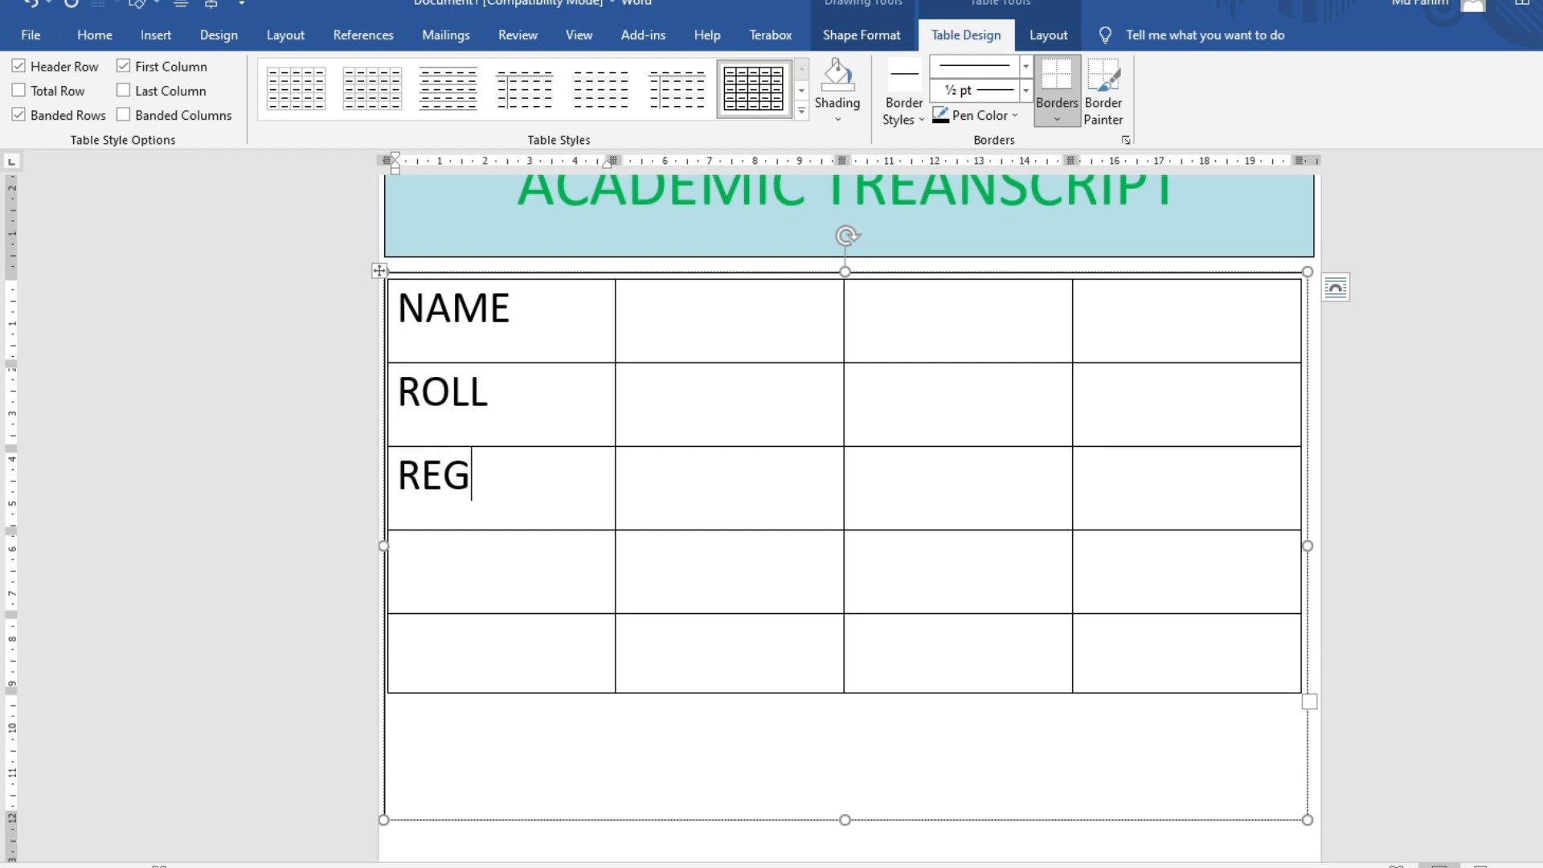
pyautogui.write('ISTRATR')
pyautogui.press('BackSpace')
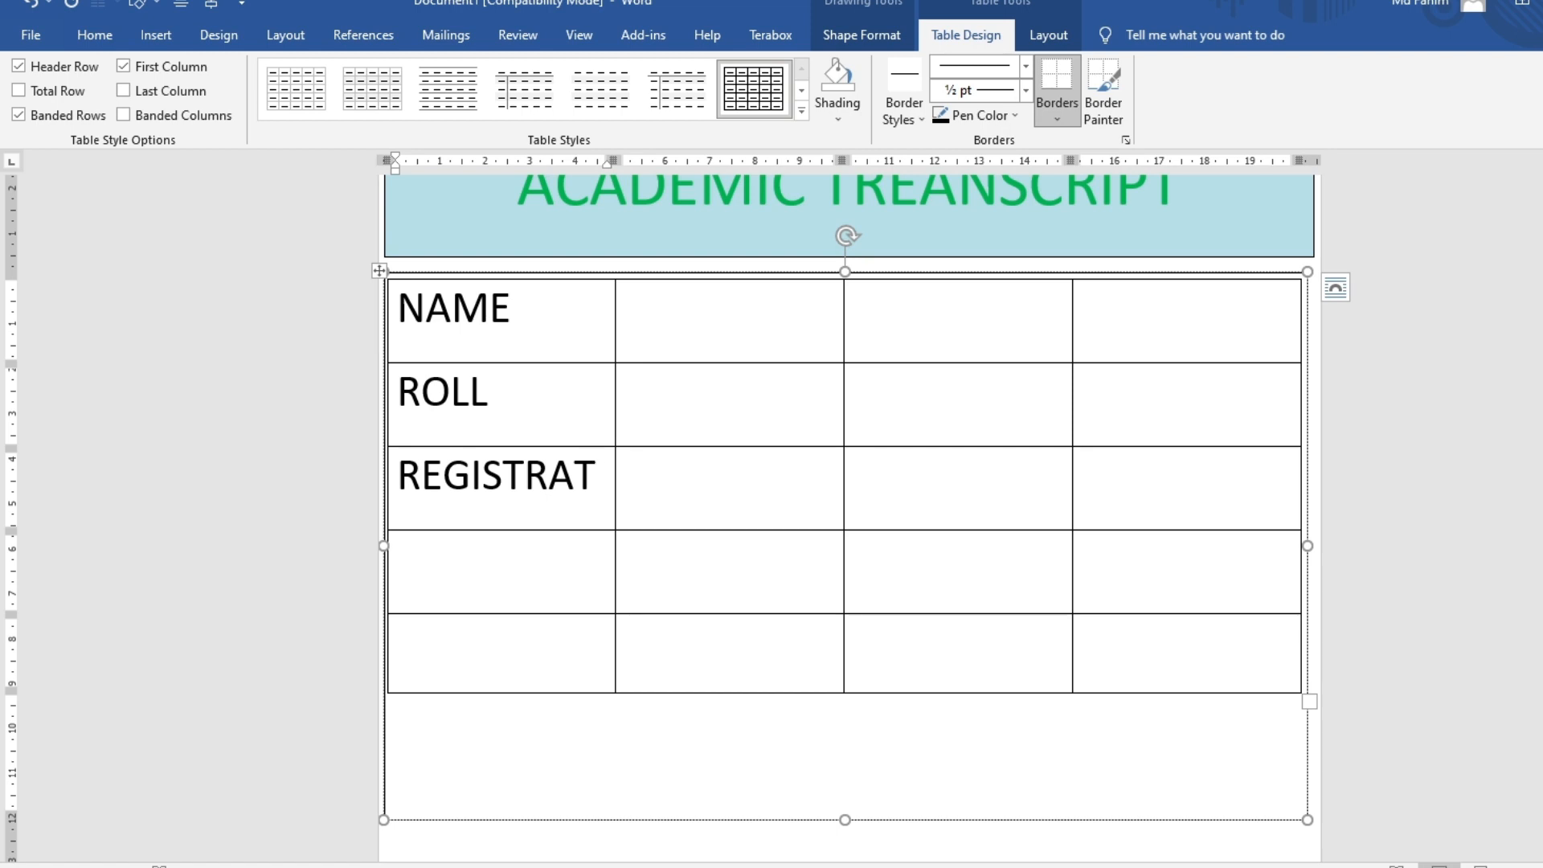
pyautogui.write('RAI')
pyautogui.press('BackSpace')
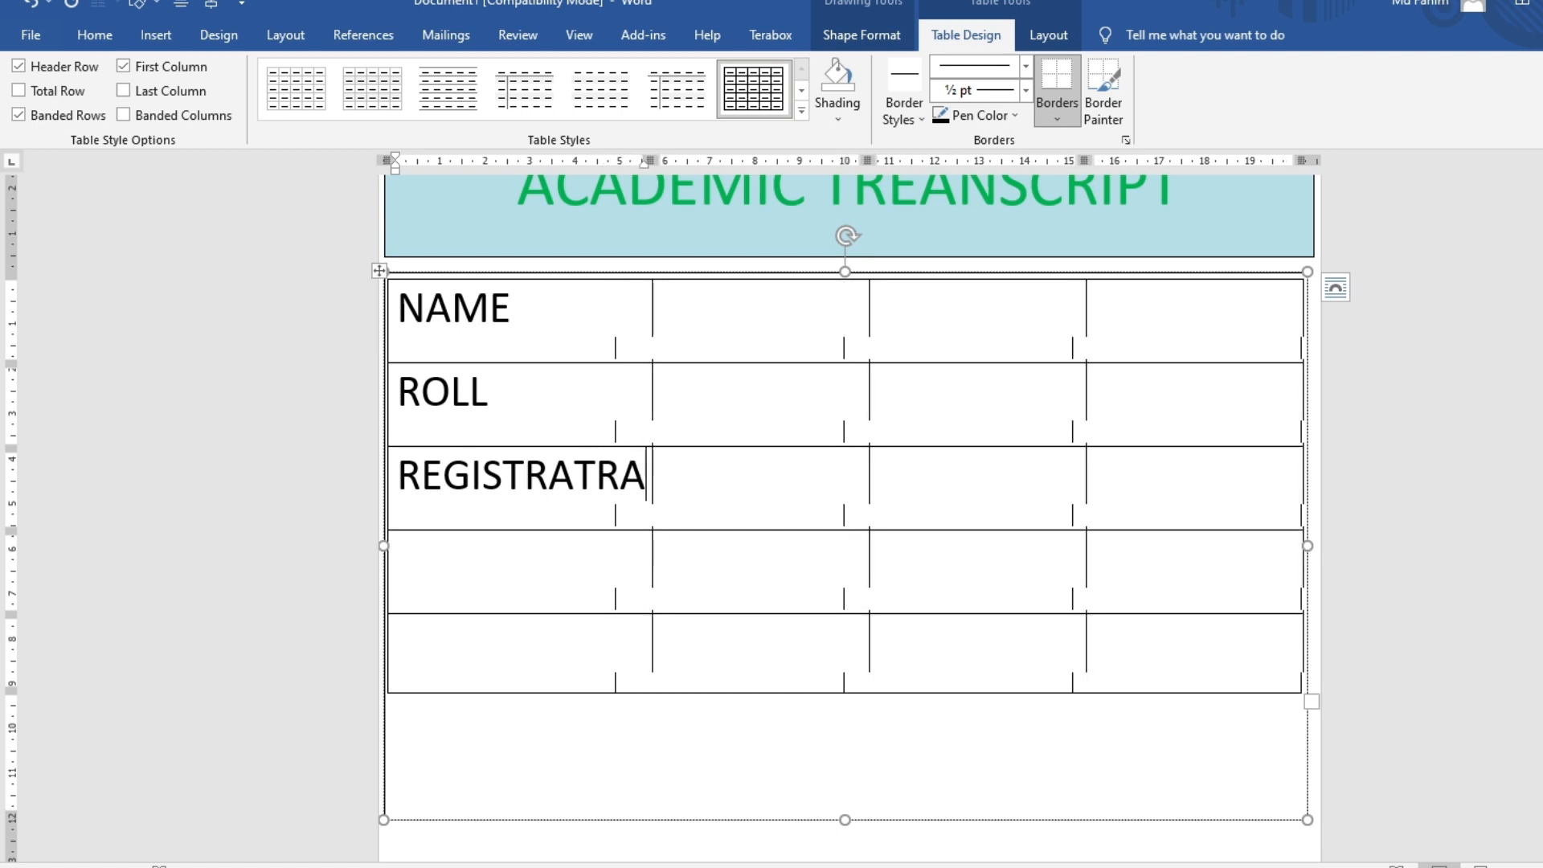
pyautogui.write('TION')
pyautogui.press('BackSpace')
pyautogui.press('BackSpace')
pyautogui.press('BackSpace')
pyautogui.press('BackSpace')
pyautogui.press('BackSpace')
pyautogui.press('BackSpace')
pyautogui.write('ION')
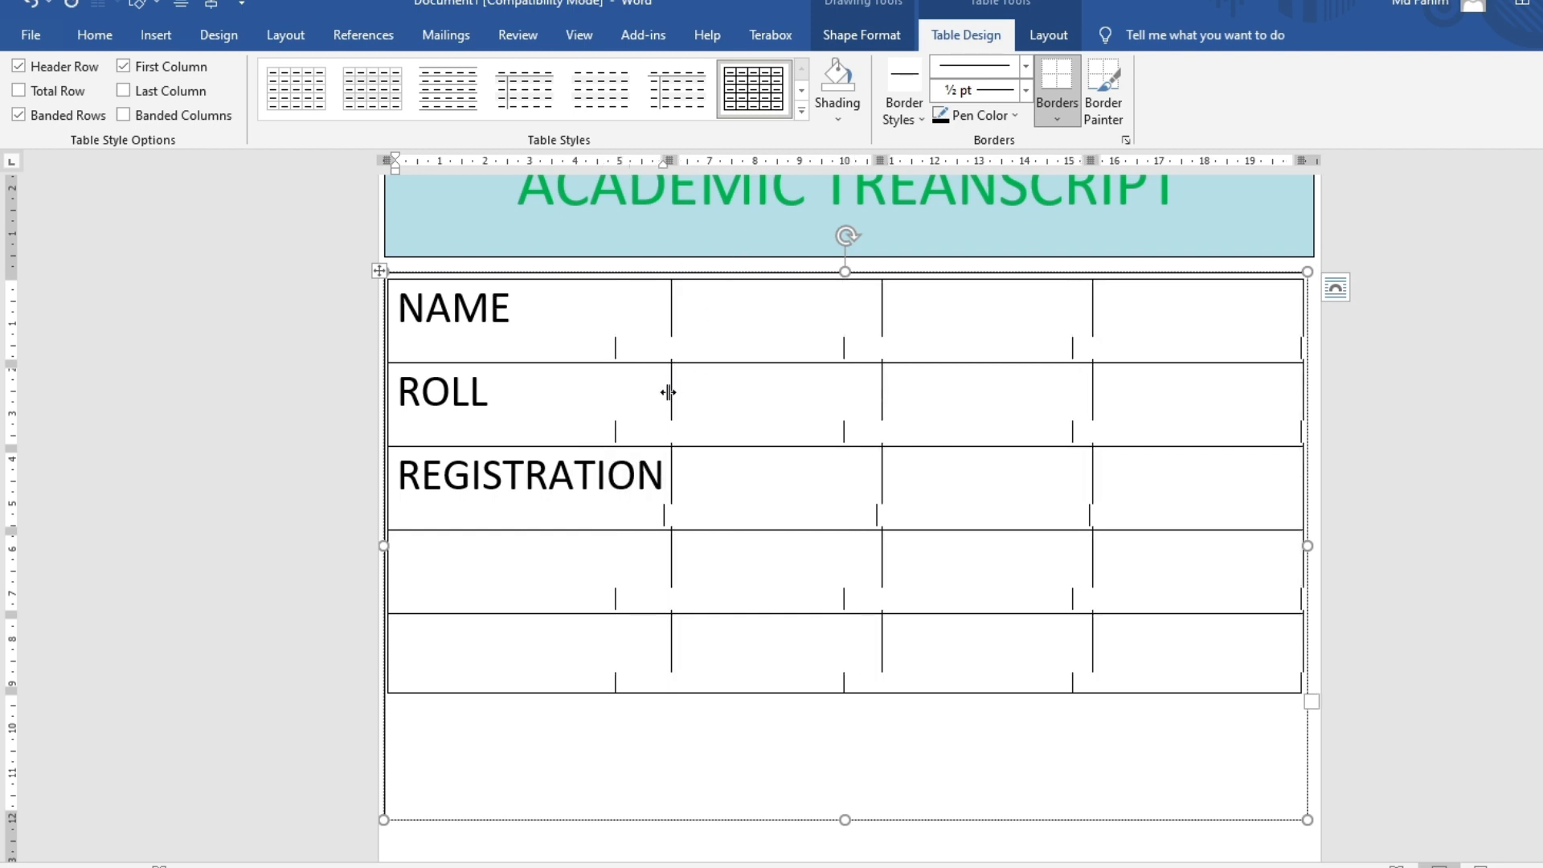
pyautogui.click(496, 554)
pyautogui.click(540, 659)
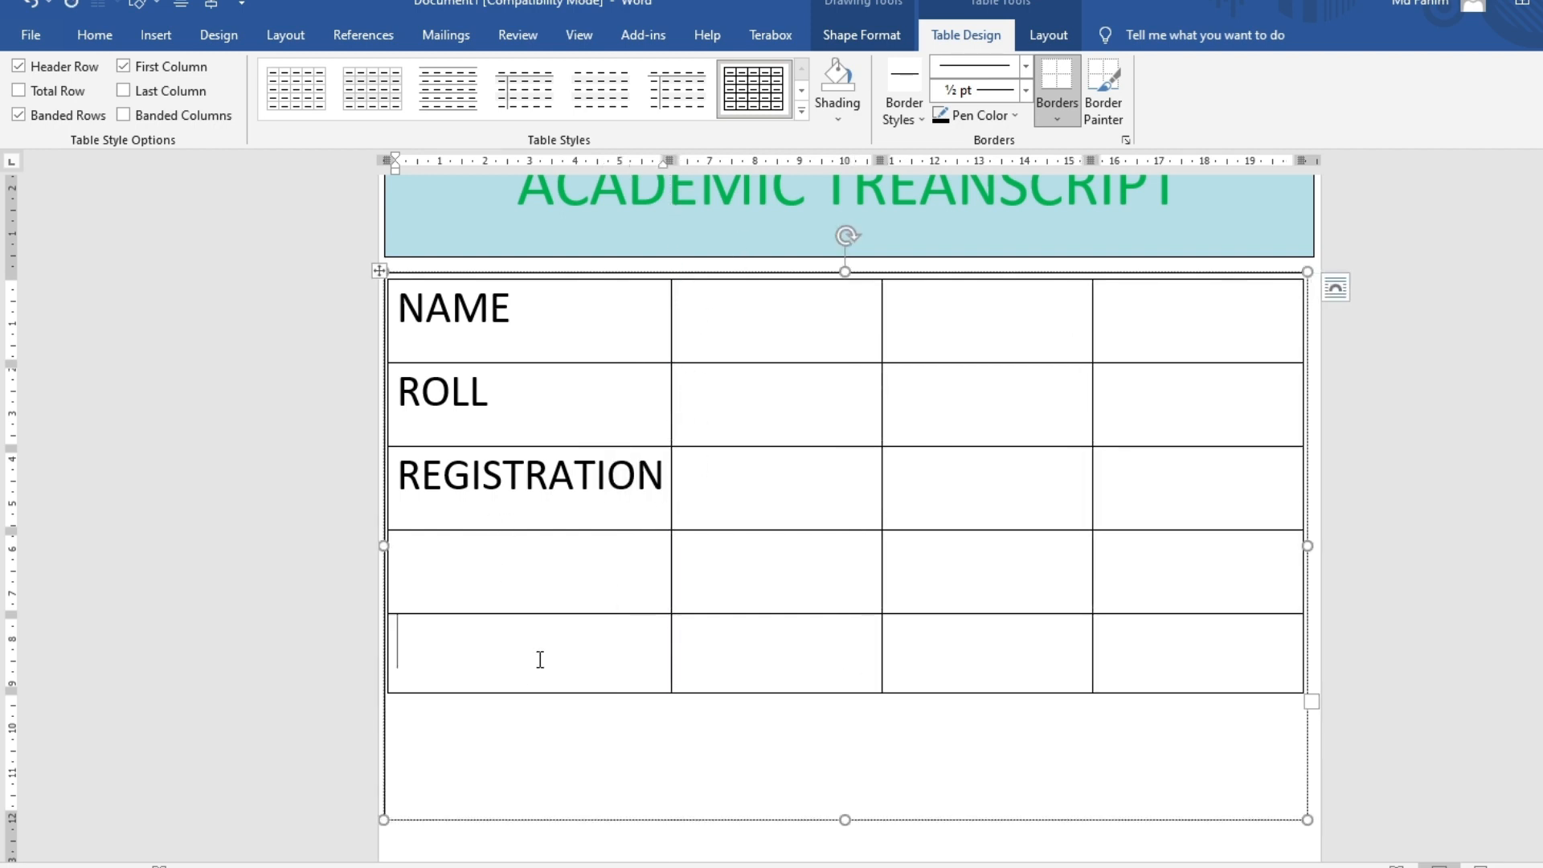
pyautogui.click(1048, 35)
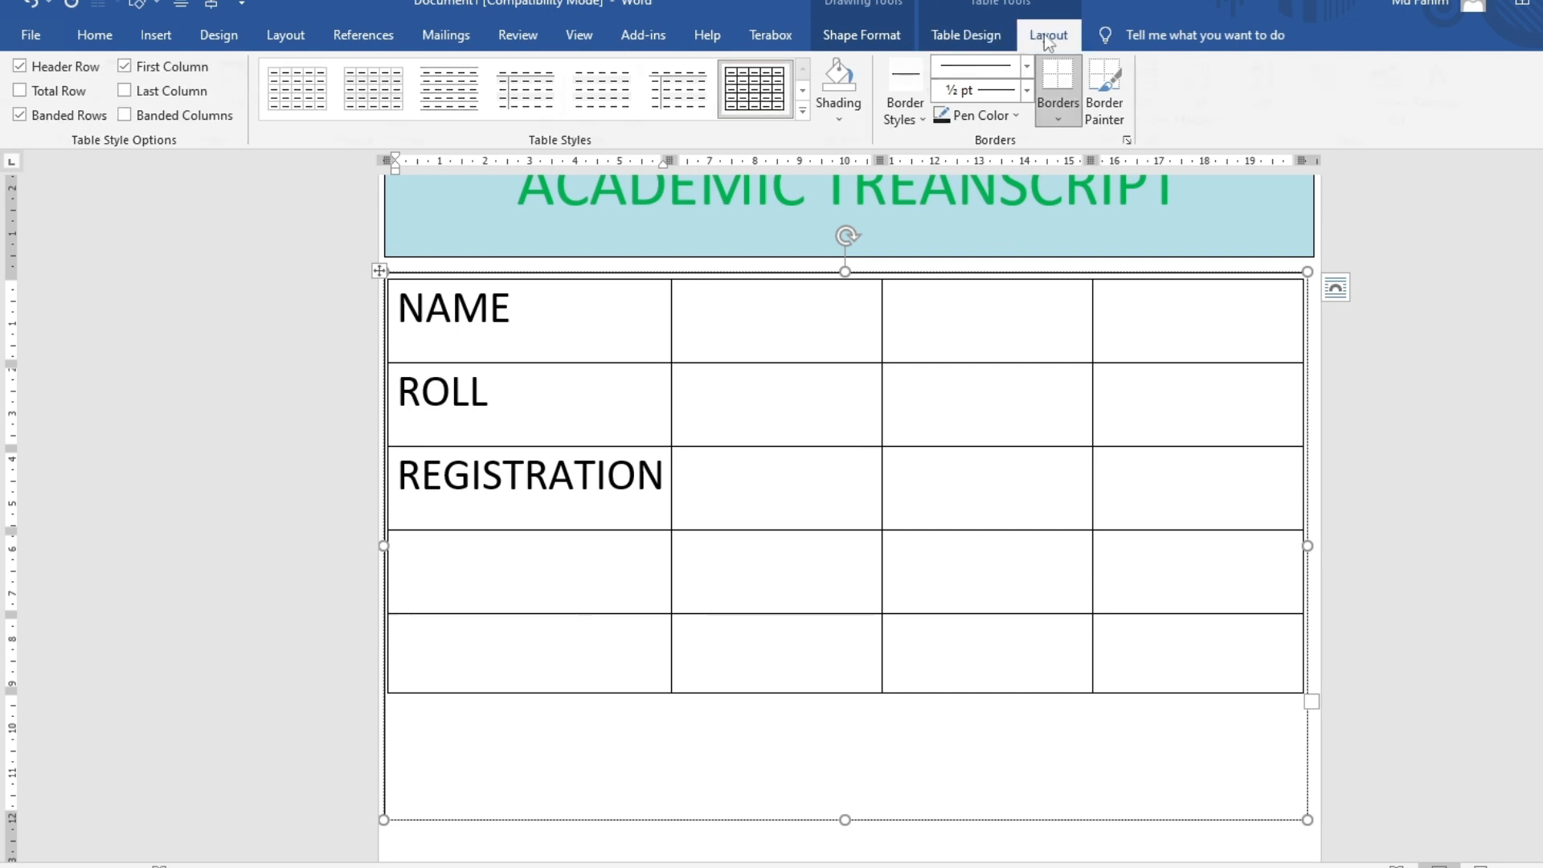
# Add rows below the bottom row so the table is eight rows deep
pyautogui.click(410, 92)
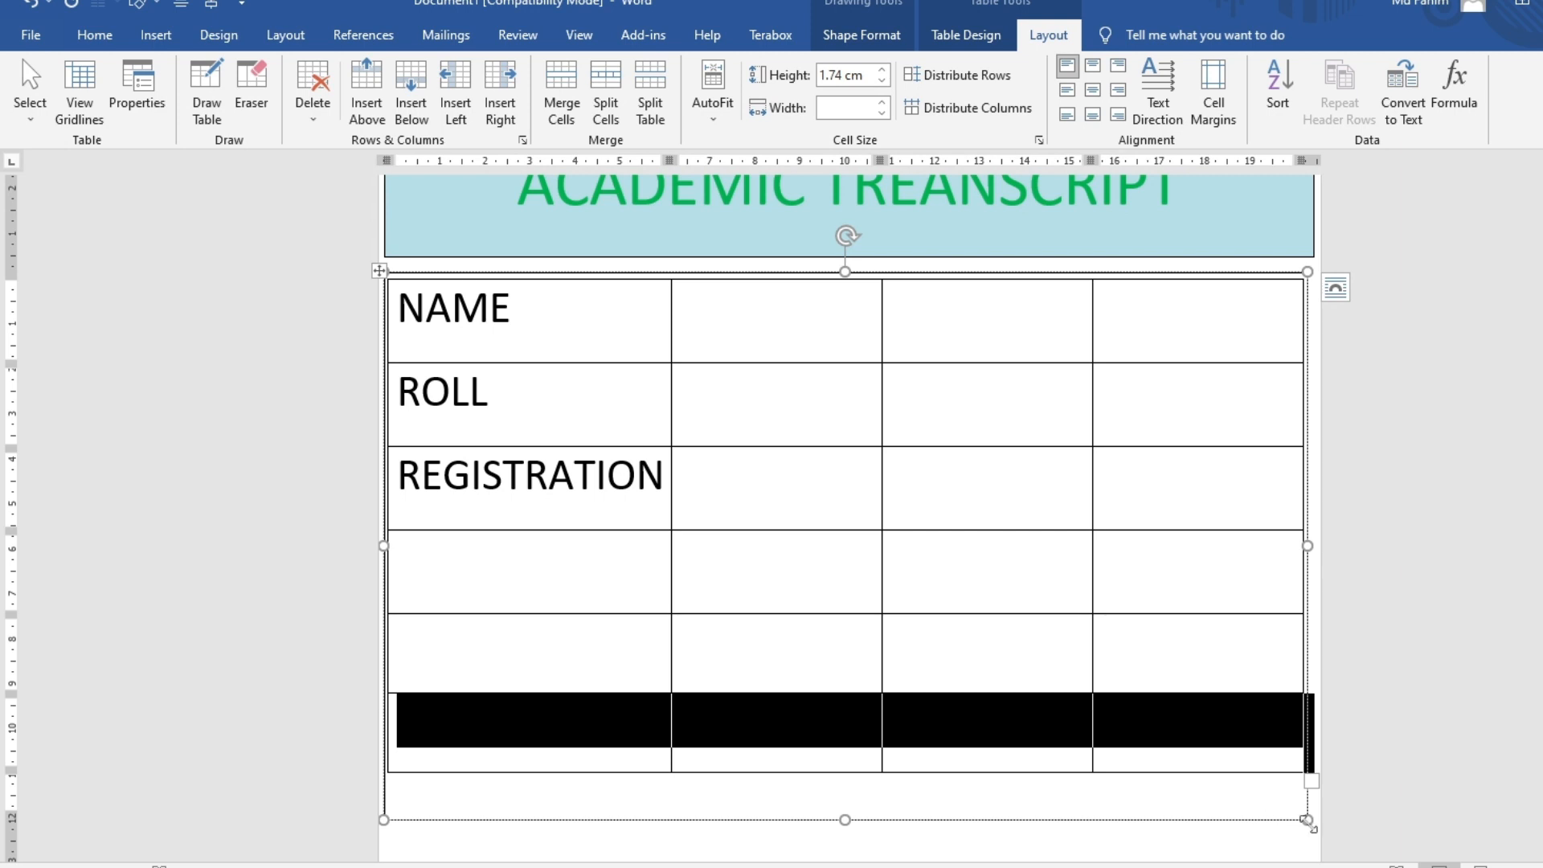
pyautogui.moveTo(1308, 823); pyautogui.dragTo(1309, 853)
pyautogui.click(1209, 792)
pyautogui.click(777, 520)
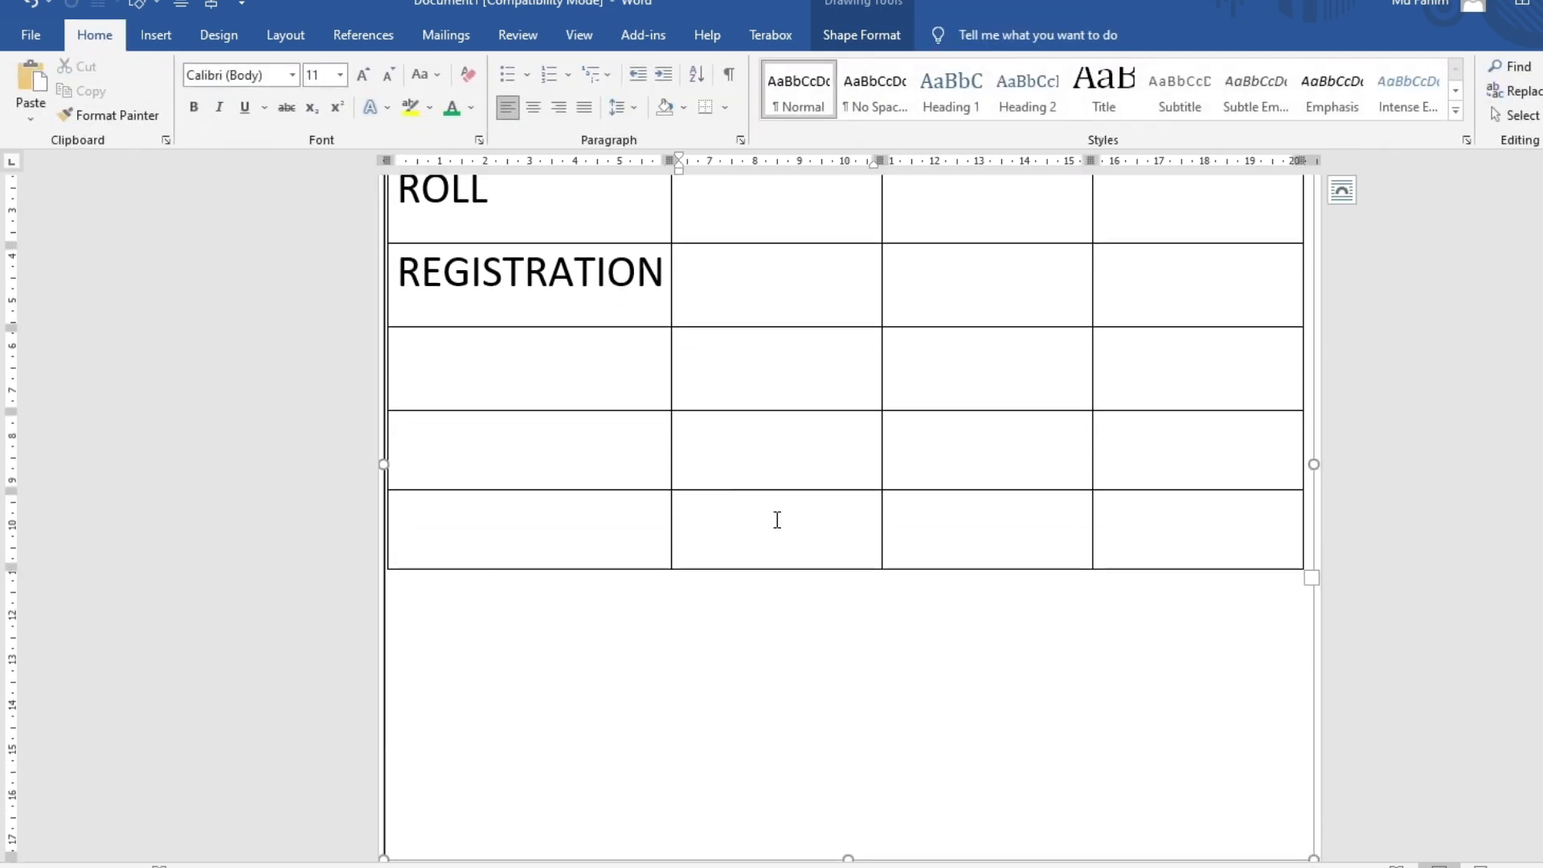
pyautogui.click(1049, 34)
pyautogui.click(419, 90)
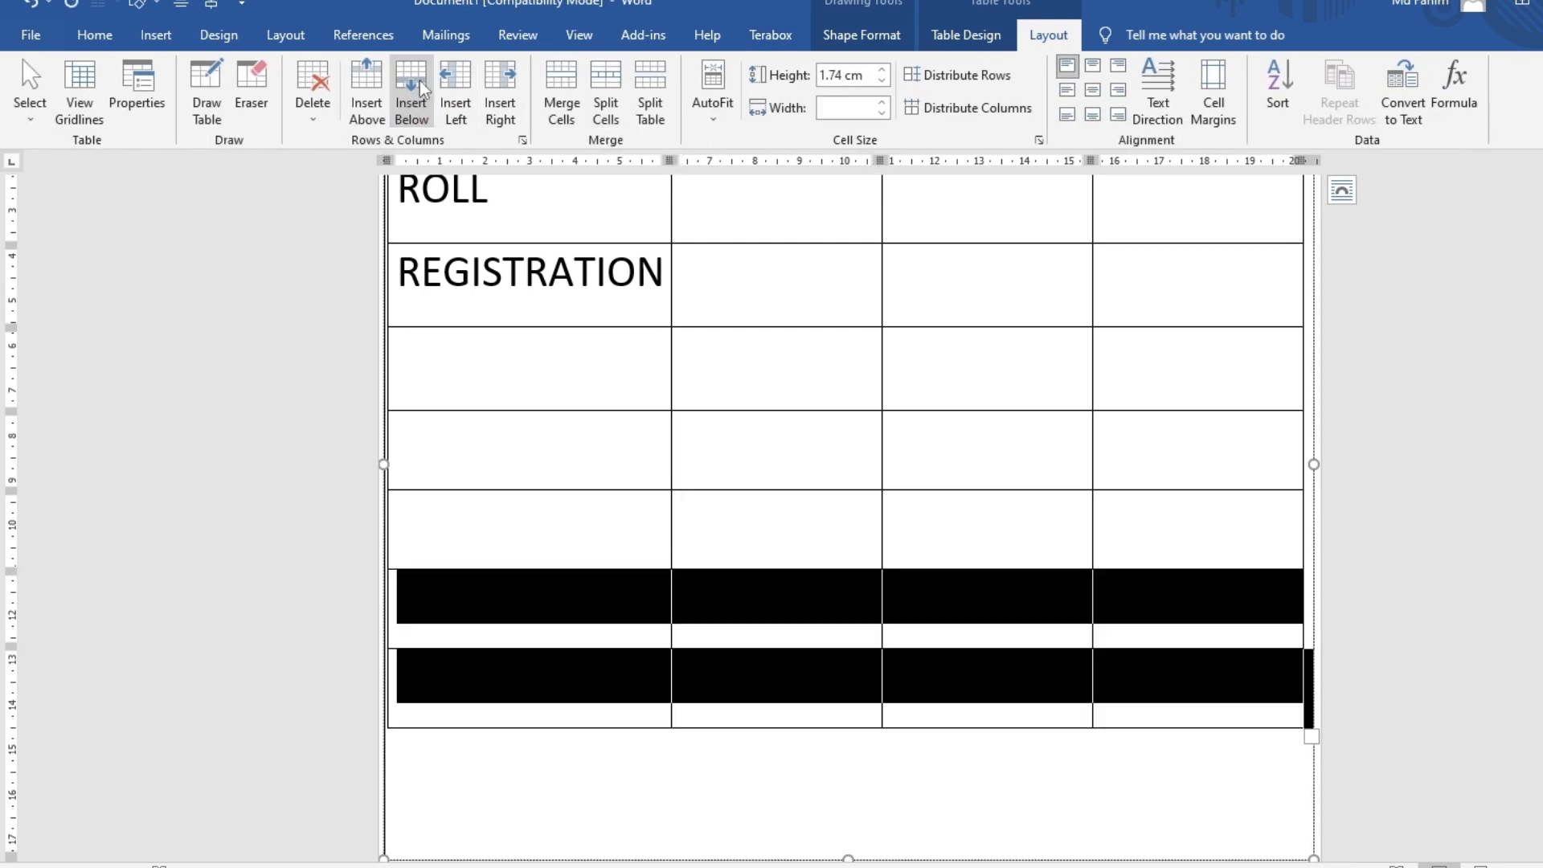
pyautogui.click(654, 771)
# Shrink the text box to the table's bottom and give it No Outline
pyautogui.moveTo(843, 854); pyautogui.dragTo(830, 741)
pyautogui.click(799, 773)
pyautogui.scroll(-3, 813, 723)
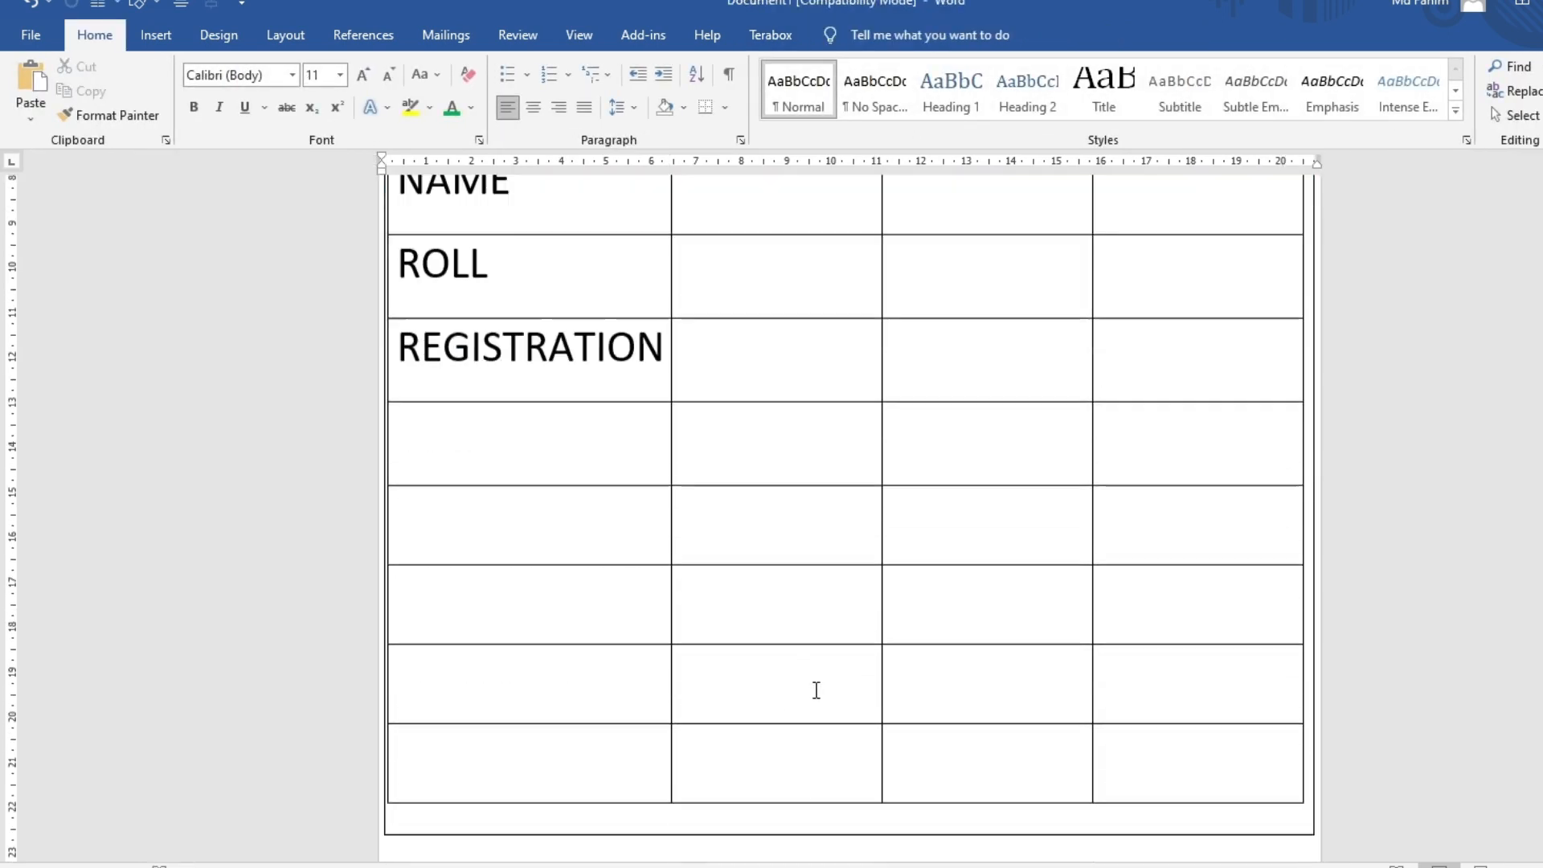
pyautogui.scroll(-1, 816, 690)
pyautogui.click(824, 769)
pyautogui.click(861, 34)
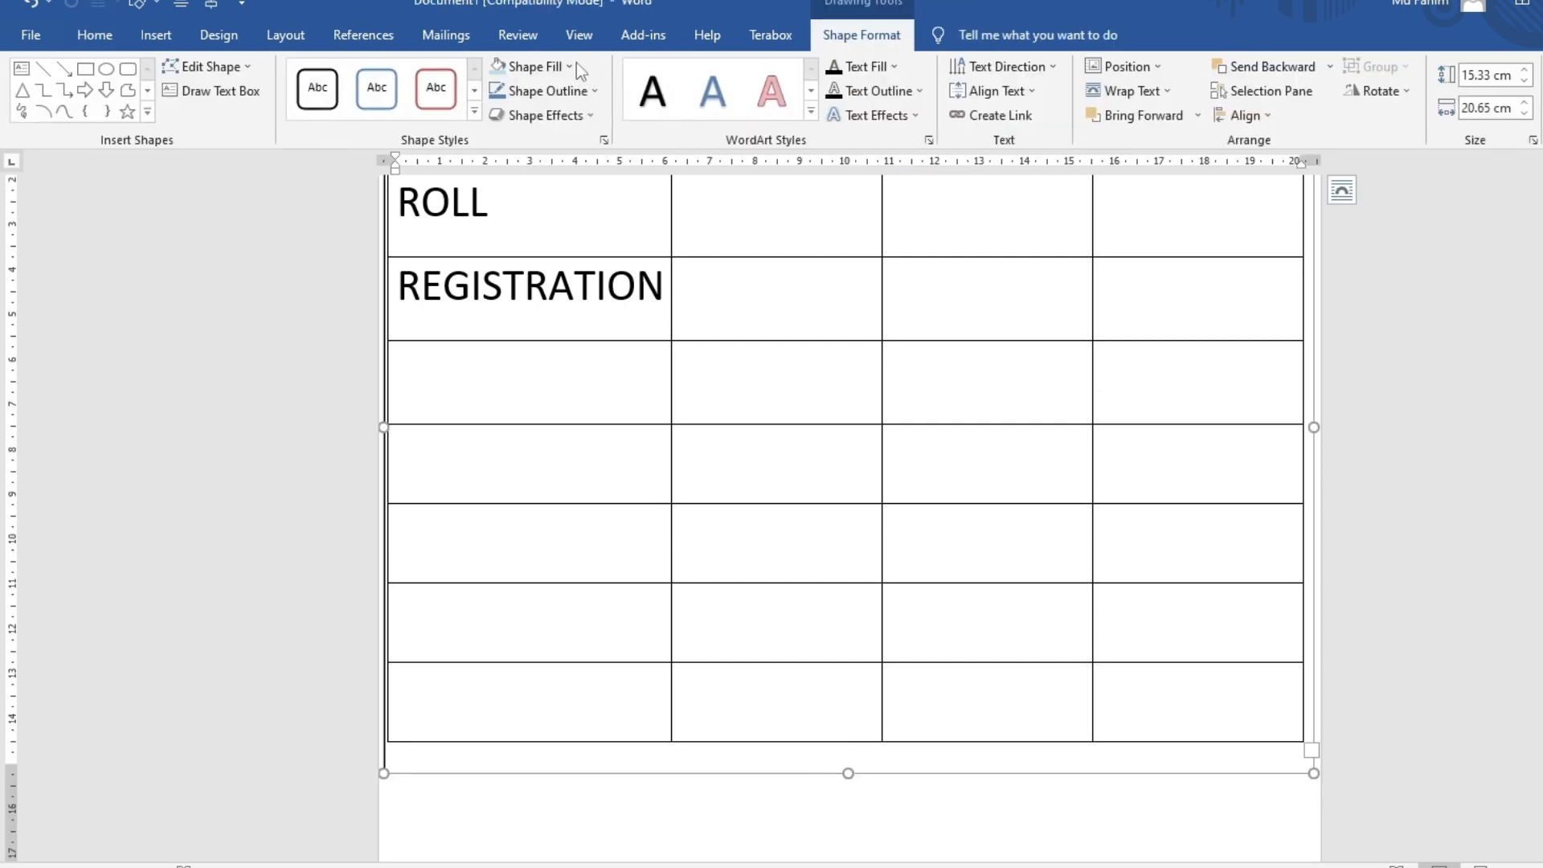
pyautogui.click(567, 65)
pyautogui.click(590, 64)
pyautogui.click(571, 87)
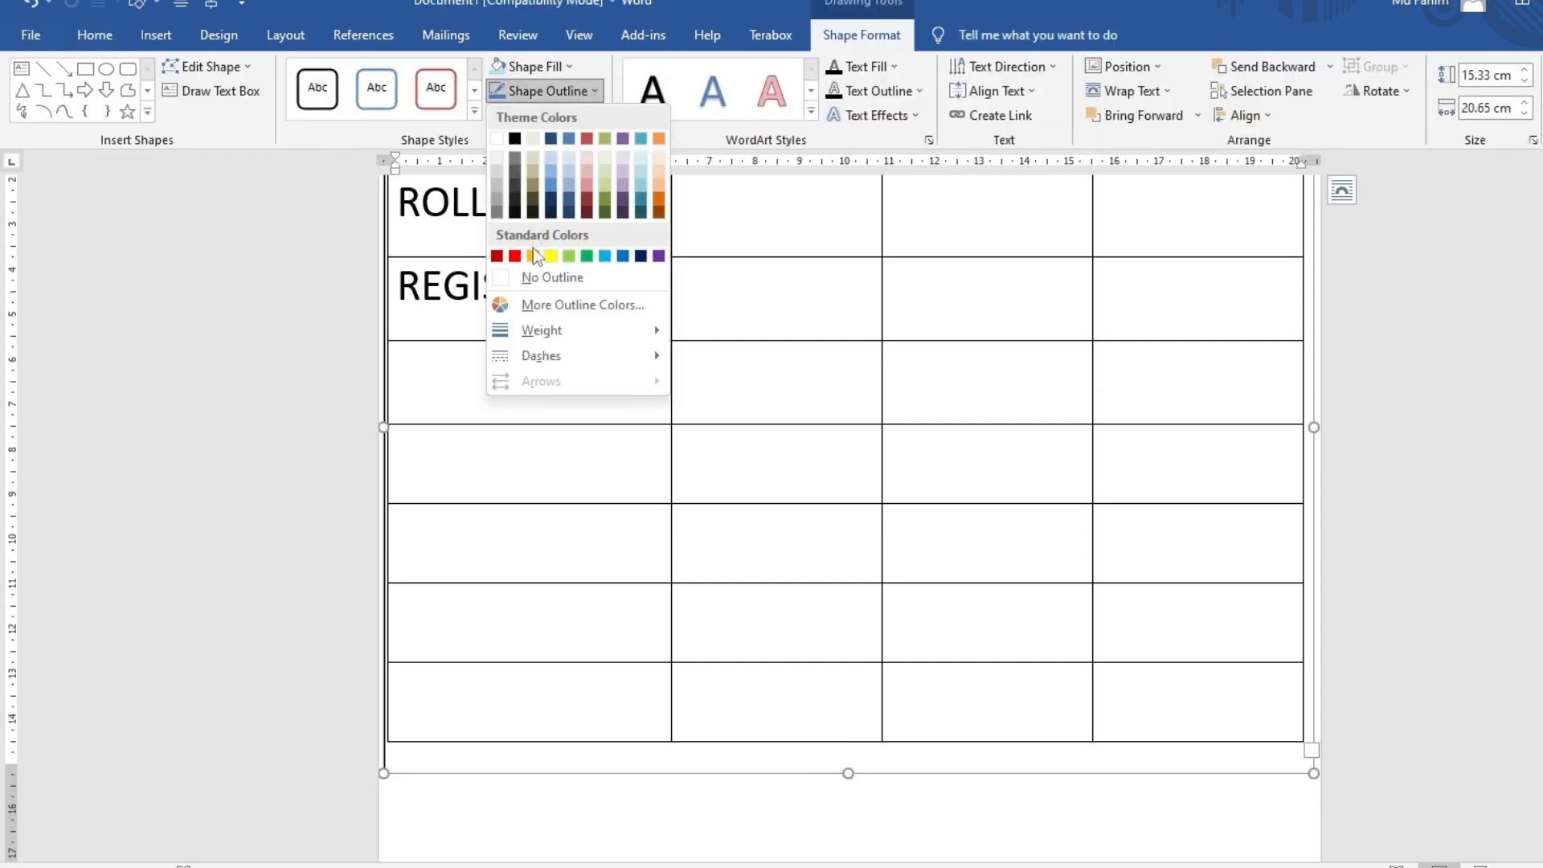
pyautogui.click(544, 277)
pyautogui.click(727, 794)
# Select the blank value cells beside NAME, ready for merging
pyautogui.scroll(-3, 637, 613)
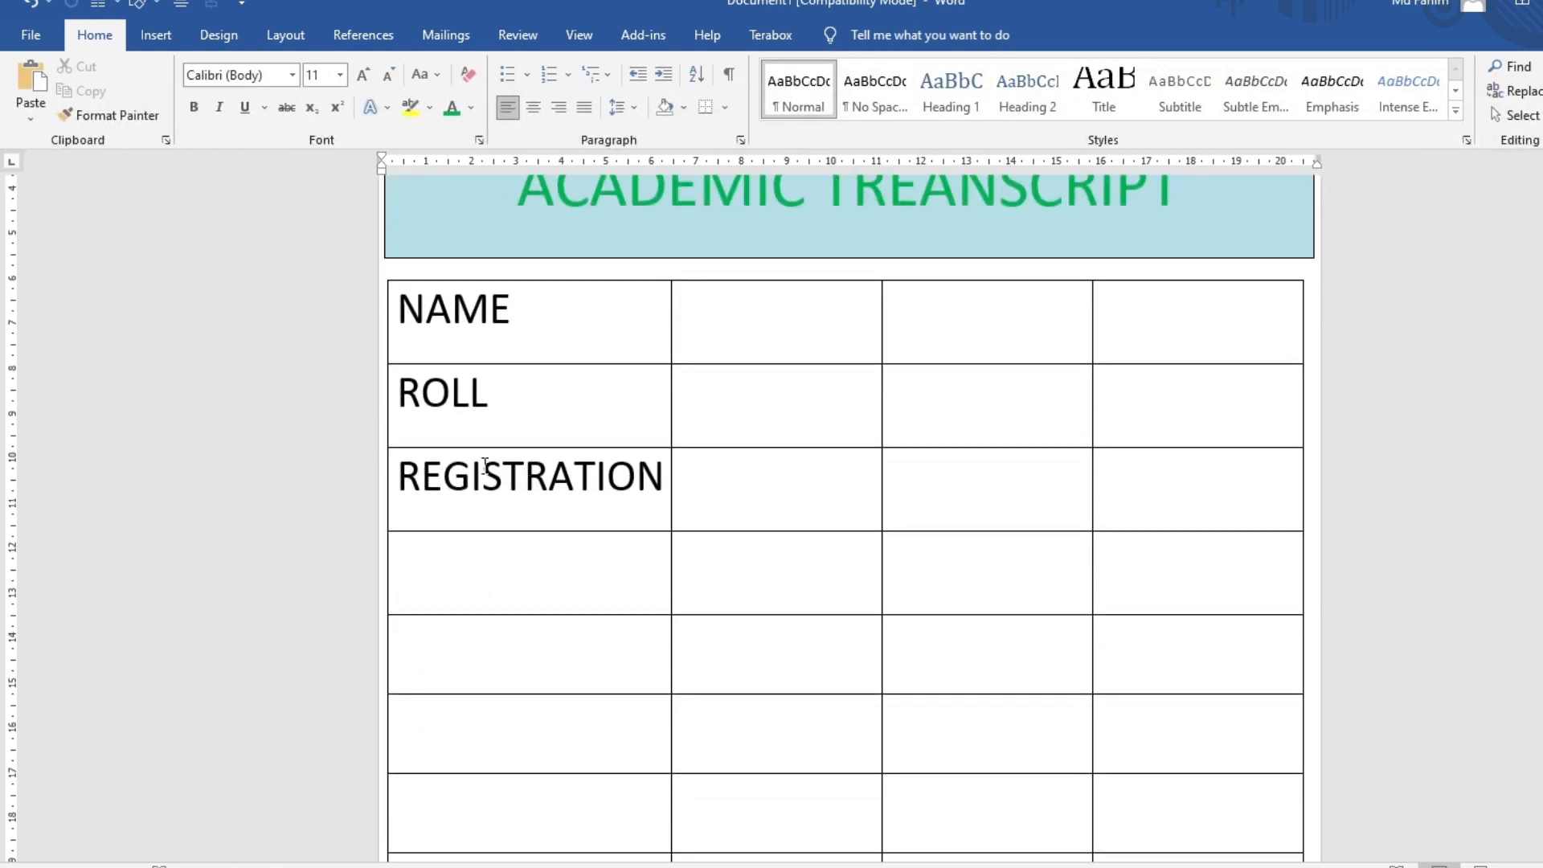
pyautogui.click(484, 465)
pyautogui.click(637, 429)
pyautogui.click(641, 479)
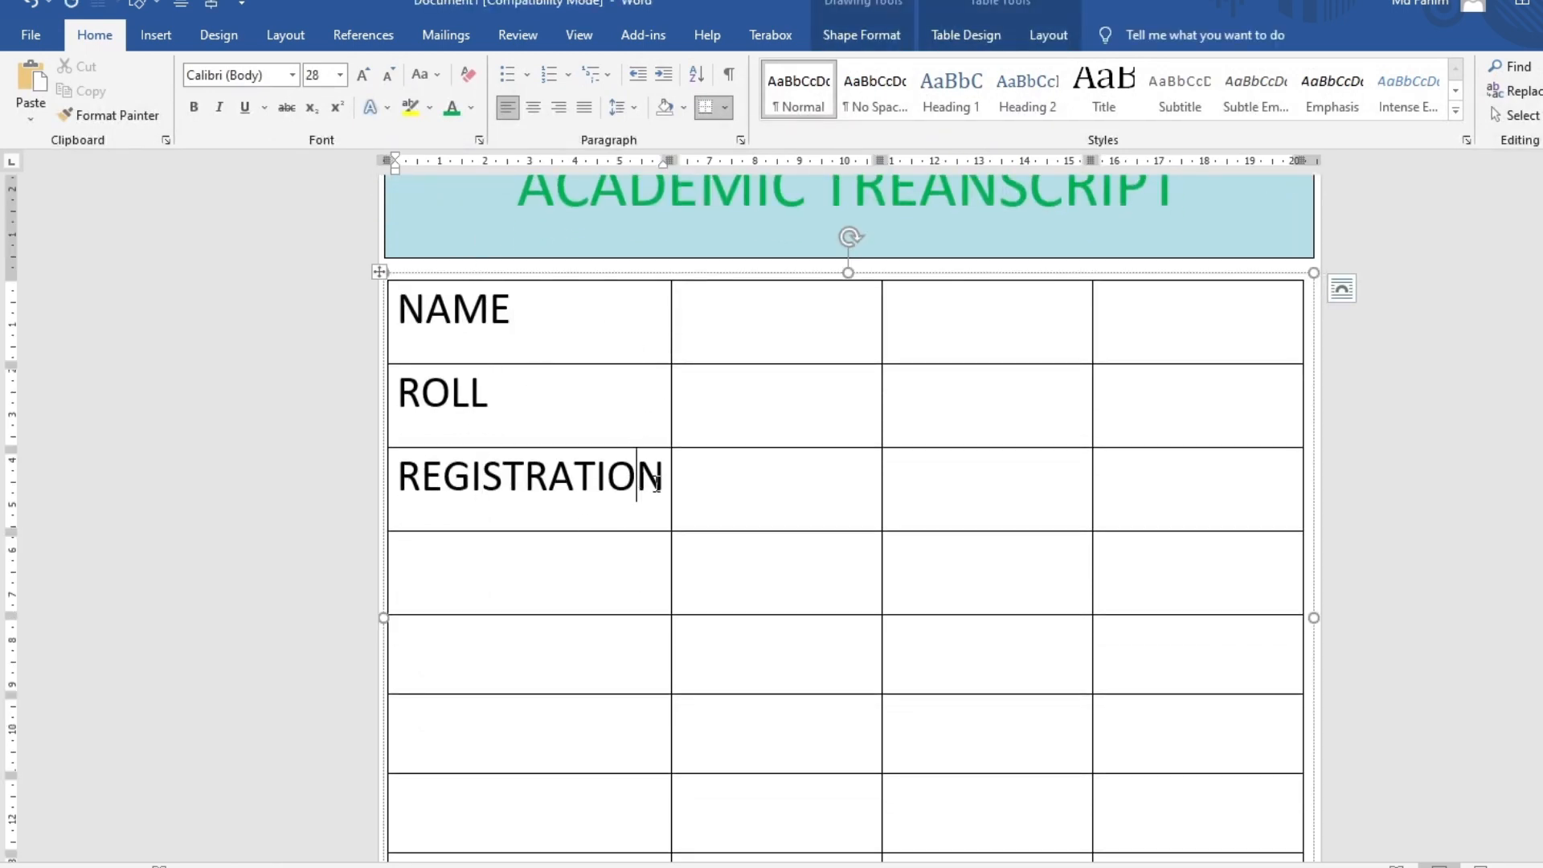
pyautogui.moveTo(791, 299); pyautogui.dragTo(1189, 326)
pyautogui.click(987, 652)
pyautogui.click(1048, 35)
pyautogui.click(1341, 288)
# Merge the three blank cells beside NAME, ROLL and REGISTRATION into one cell per row
pyautogui.moveTo(774, 327); pyautogui.dragTo(1197, 345)
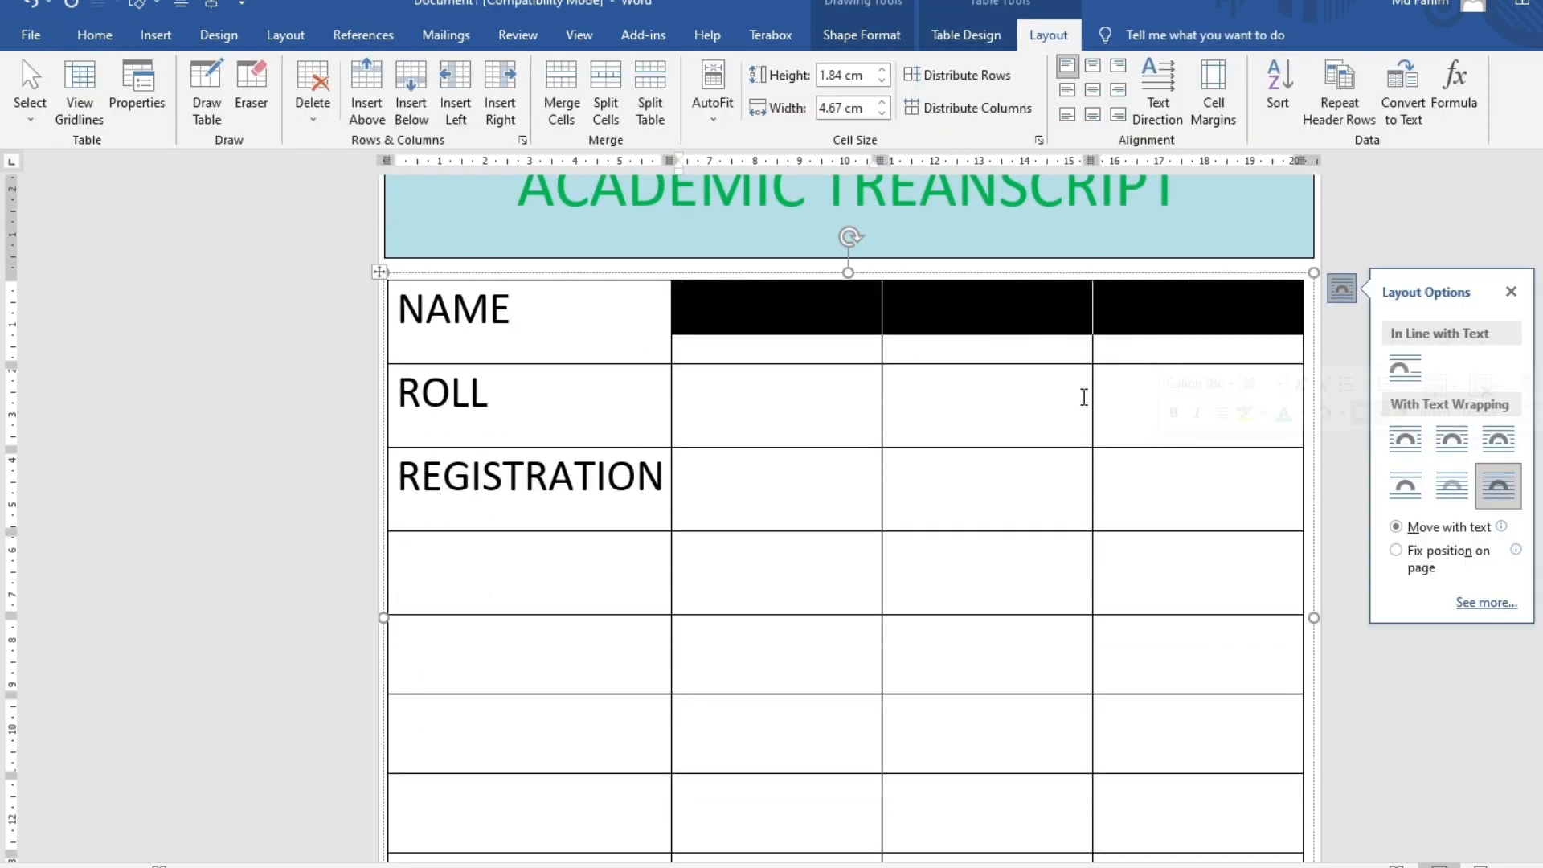
pyautogui.click(561, 93)
pyautogui.moveTo(783, 402); pyautogui.dragTo(1197, 401)
pyautogui.click(561, 93)
pyautogui.moveTo(798, 491); pyautogui.dragTo(1165, 542)
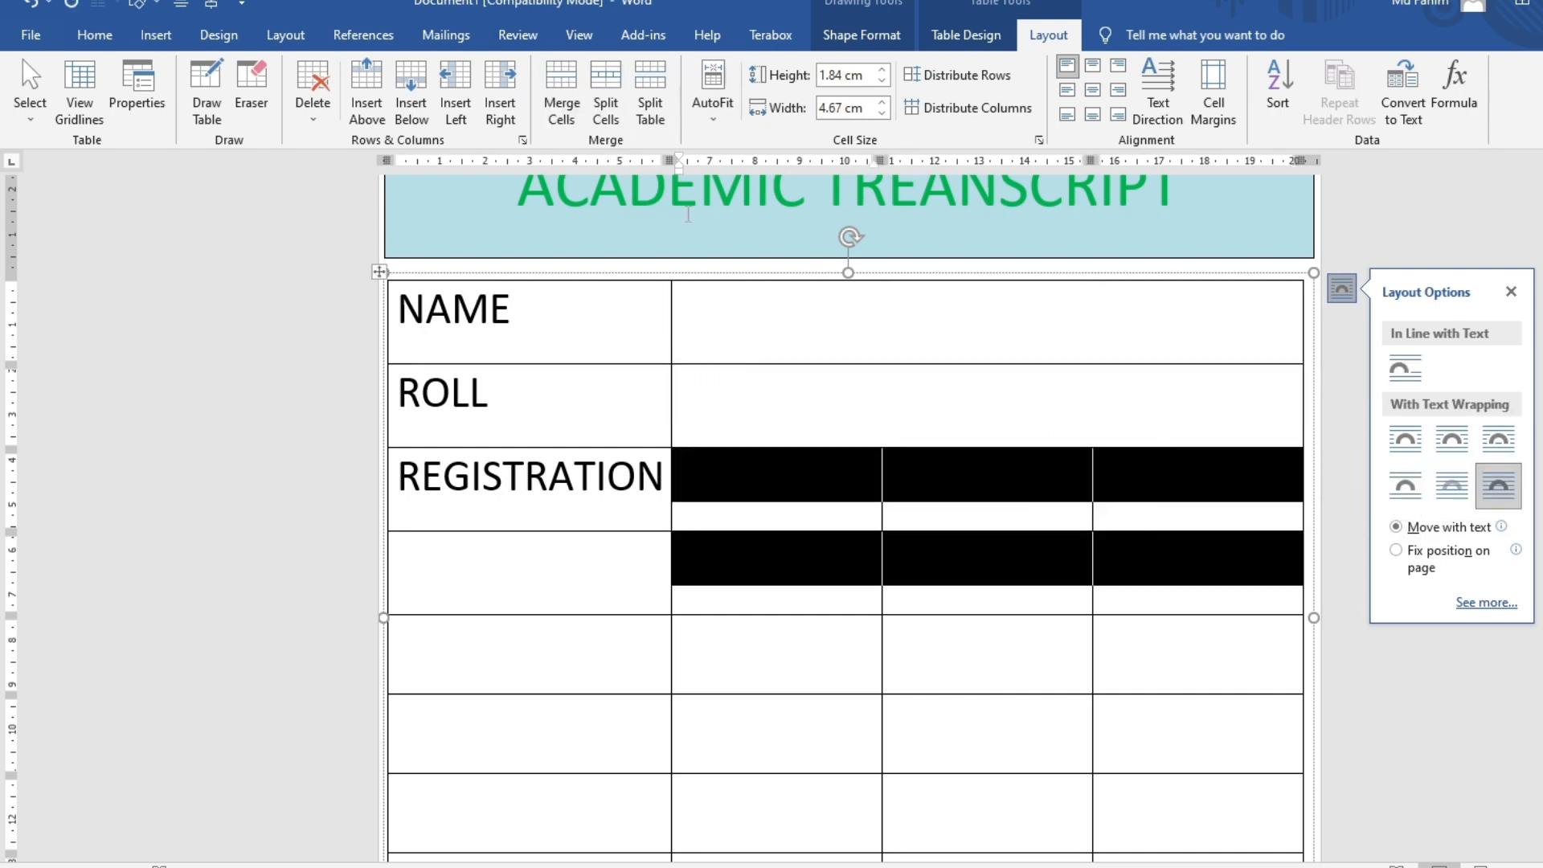
pyautogui.moveTo(776, 480); pyautogui.dragTo(1205, 482)
pyautogui.click(561, 92)
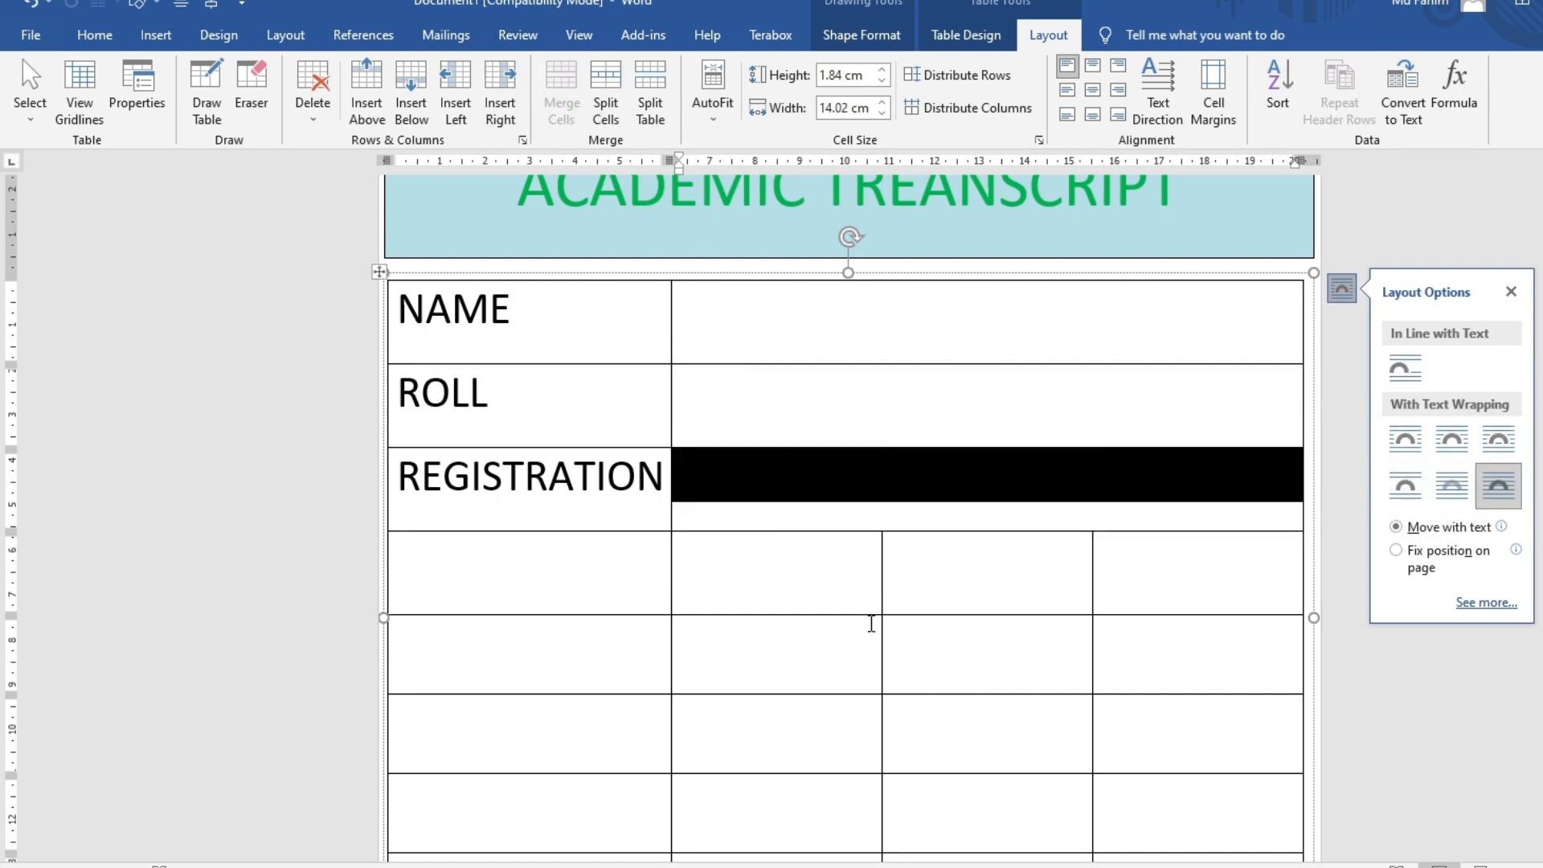
pyautogui.click(871, 620)
pyautogui.click(734, 301)
pyautogui.click(731, 410)
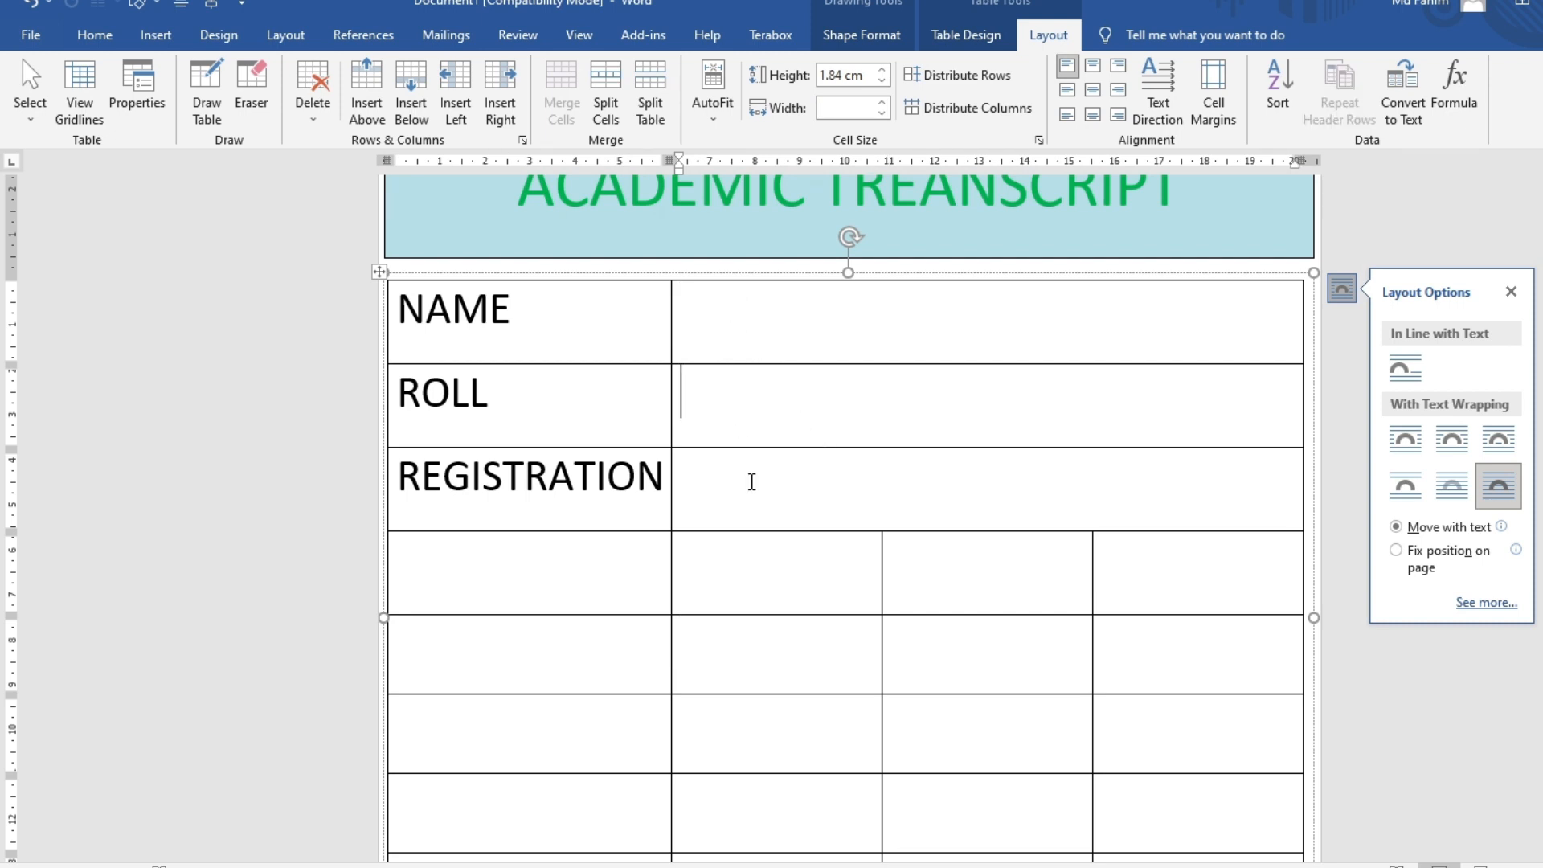
pyautogui.click(454, 391)
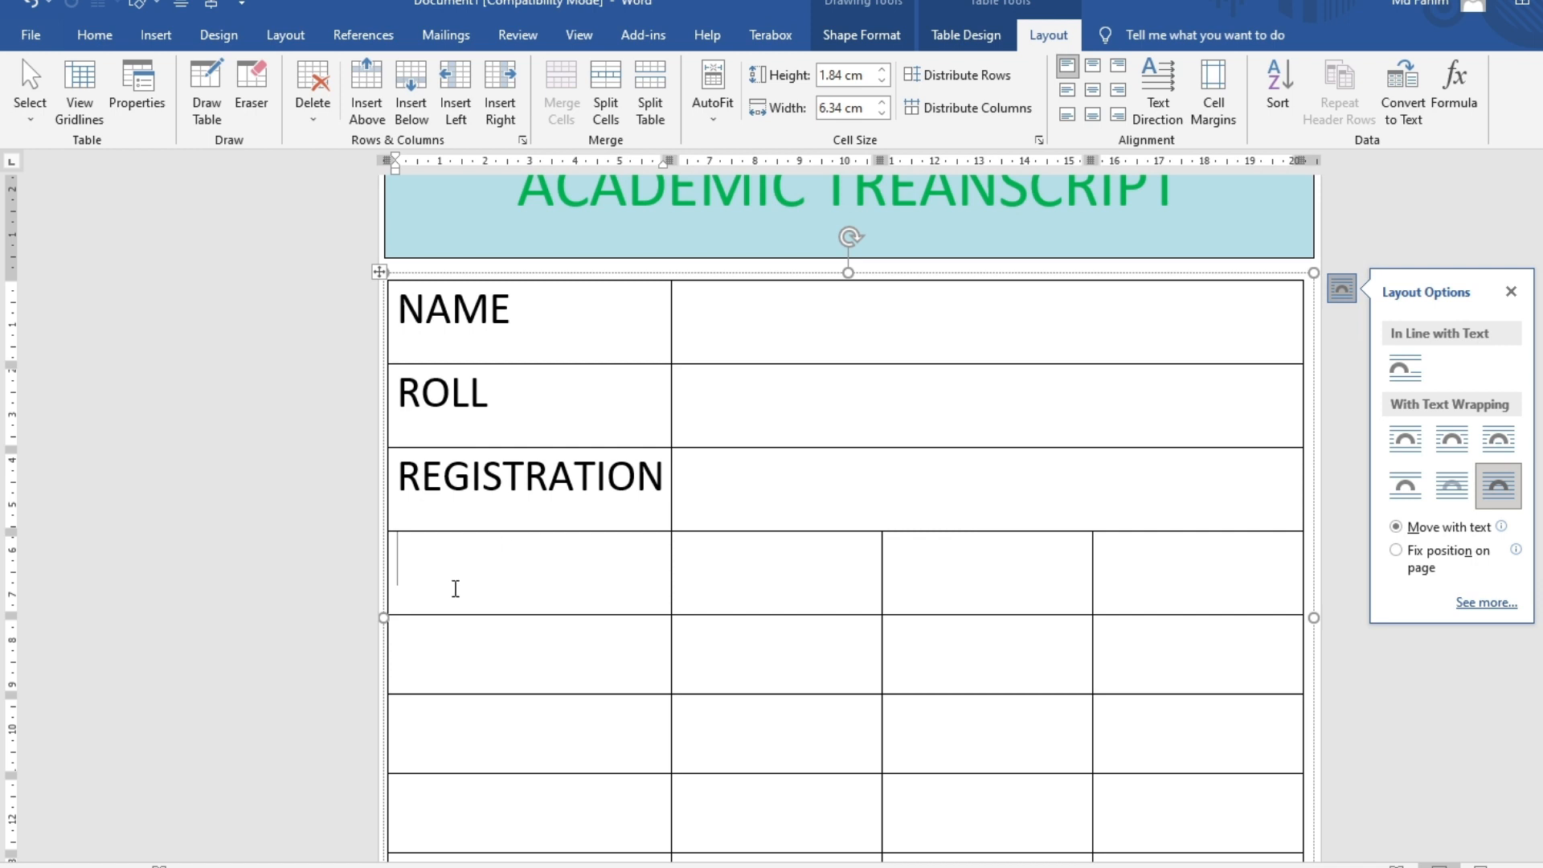
# Type the headers SUBJECT, MARKS and GP across the fourth row
pyautogui.write('SUBJEXCT')
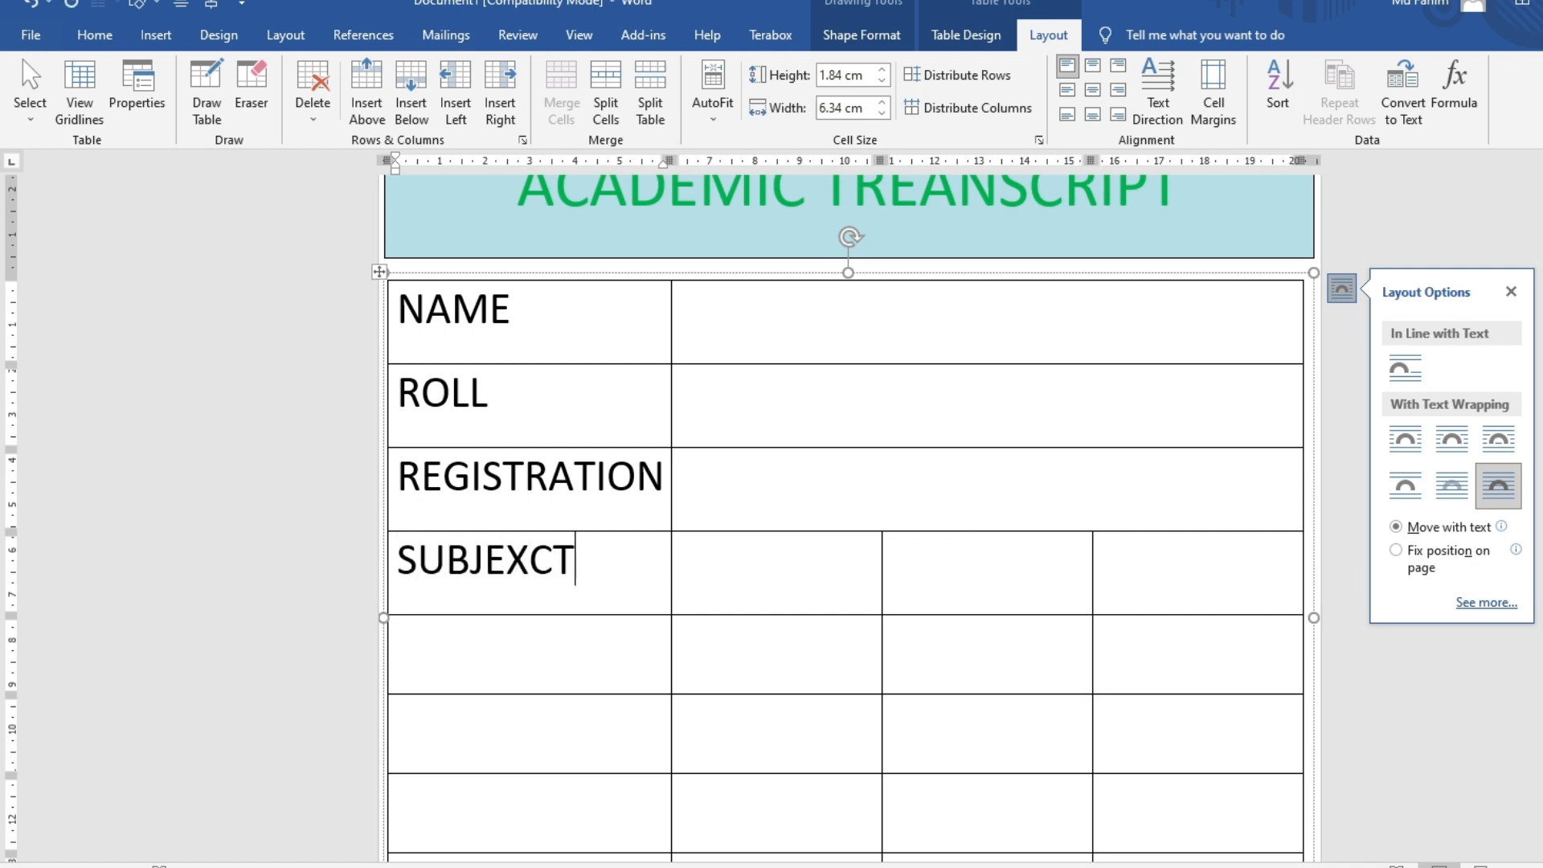
pyautogui.press('BackSpace')
pyautogui.press('BackSpace')
pyautogui.press('BackSpace')
pyautogui.write('CT')
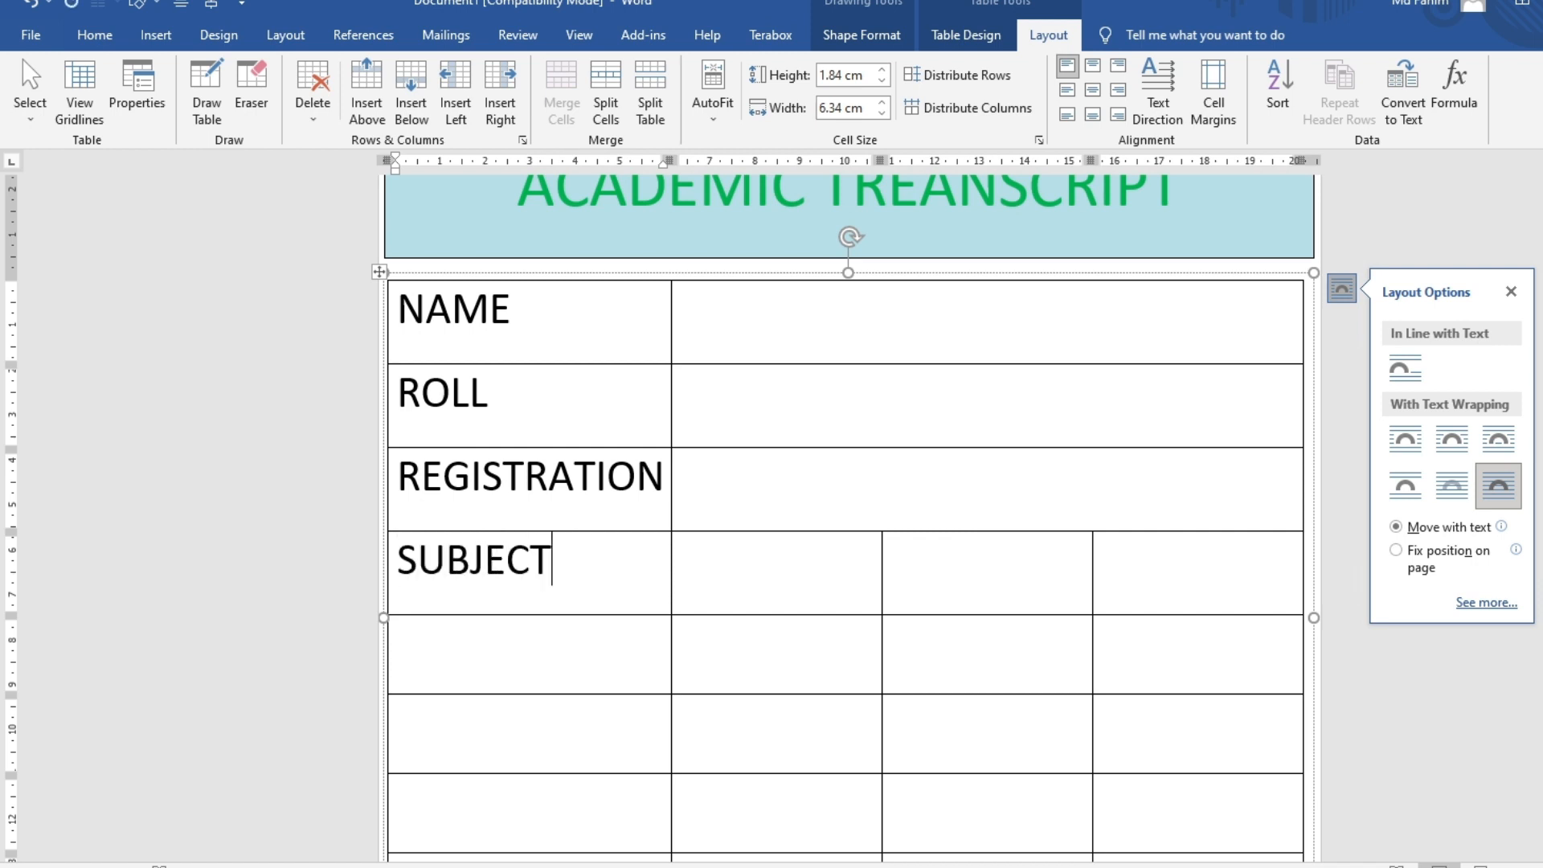
pyautogui.press('Tab')
pyautogui.write('MARKS')
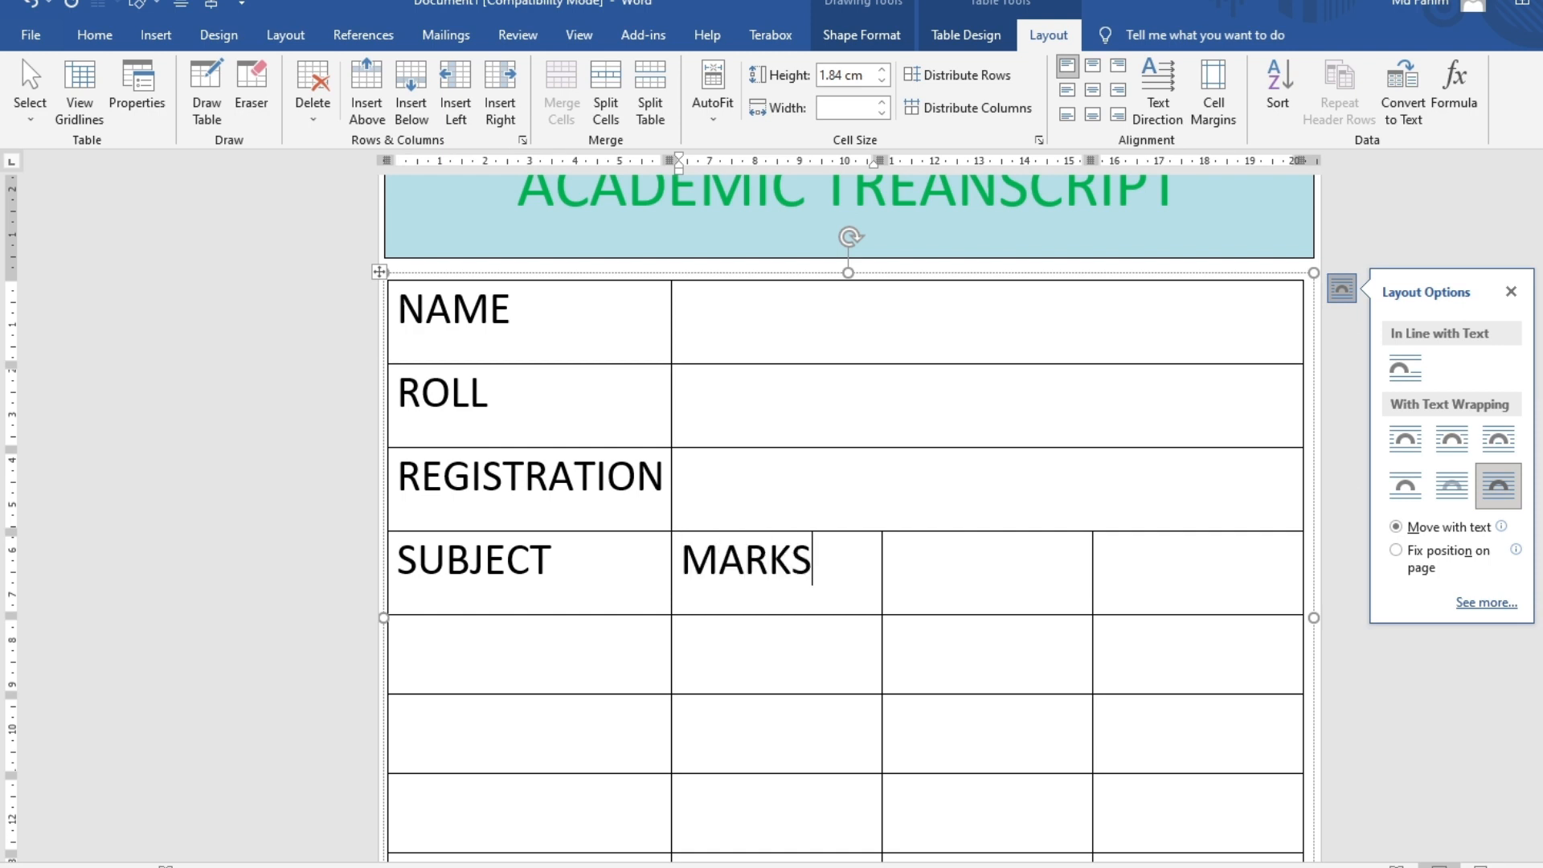
pyautogui.press('Tab')
pyautogui.write('GP')
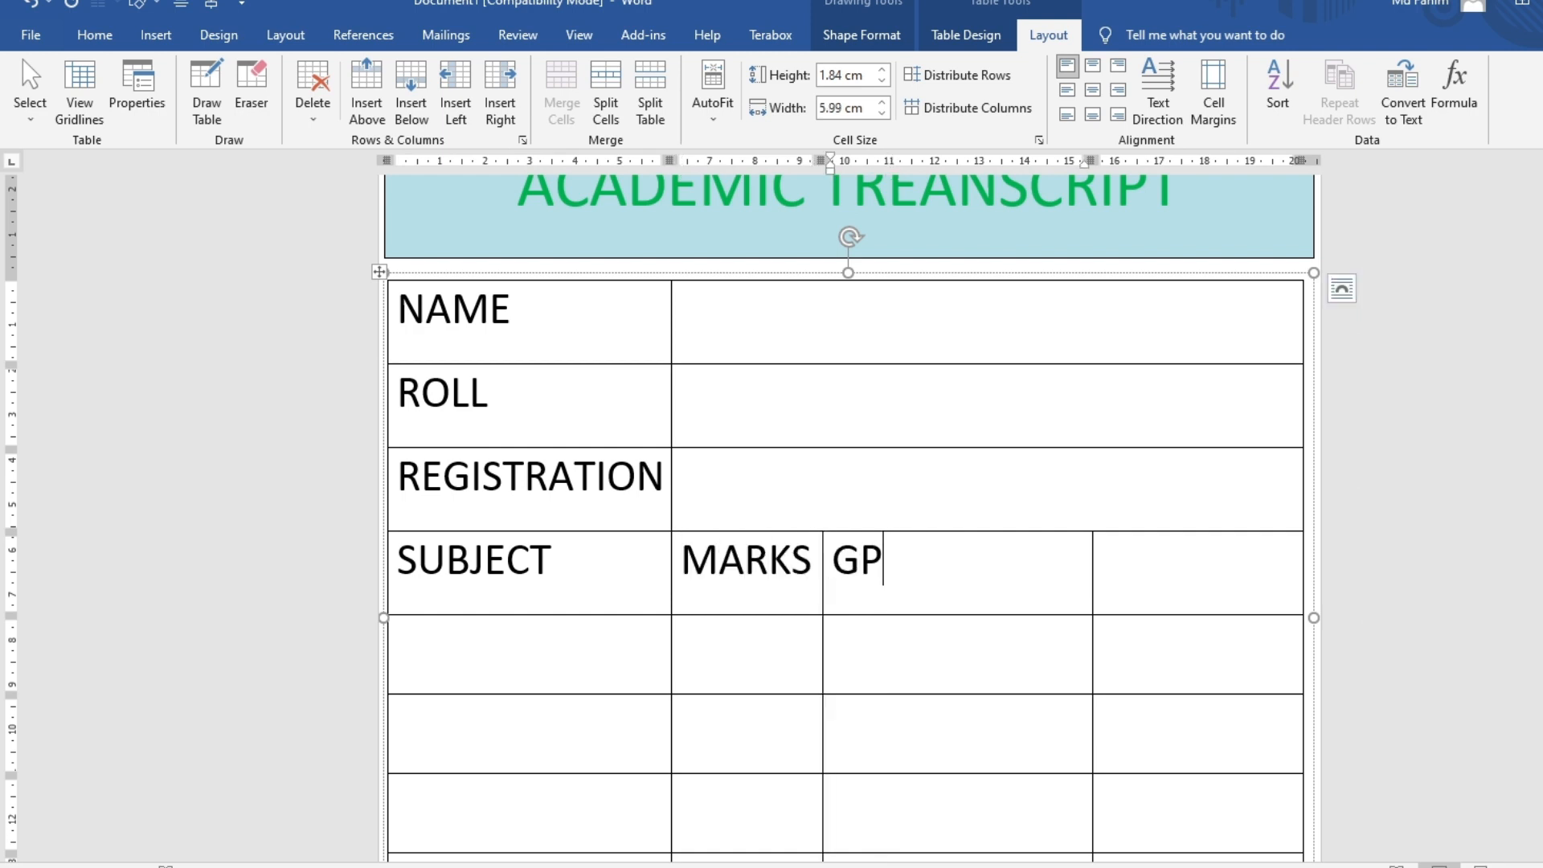
# Split the last column into two and head the first new column TOTAL
pyautogui.moveTo(1090, 572); pyautogui.dragTo(989, 585)
pyautogui.scroll(-2, 1085, 471)
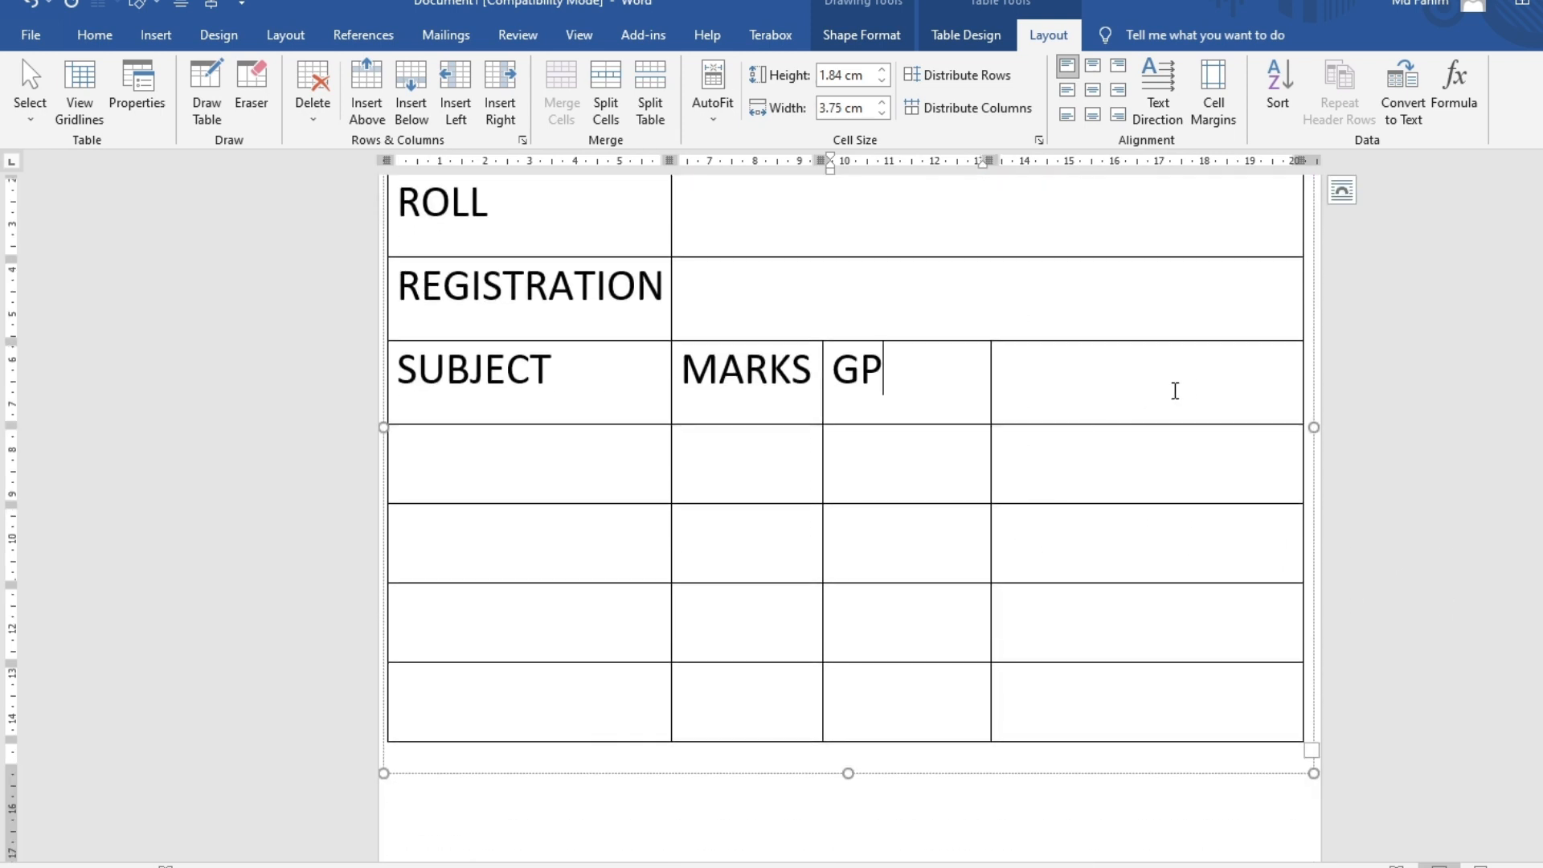
pyautogui.moveTo(1174, 389); pyautogui.dragTo(1192, 685)
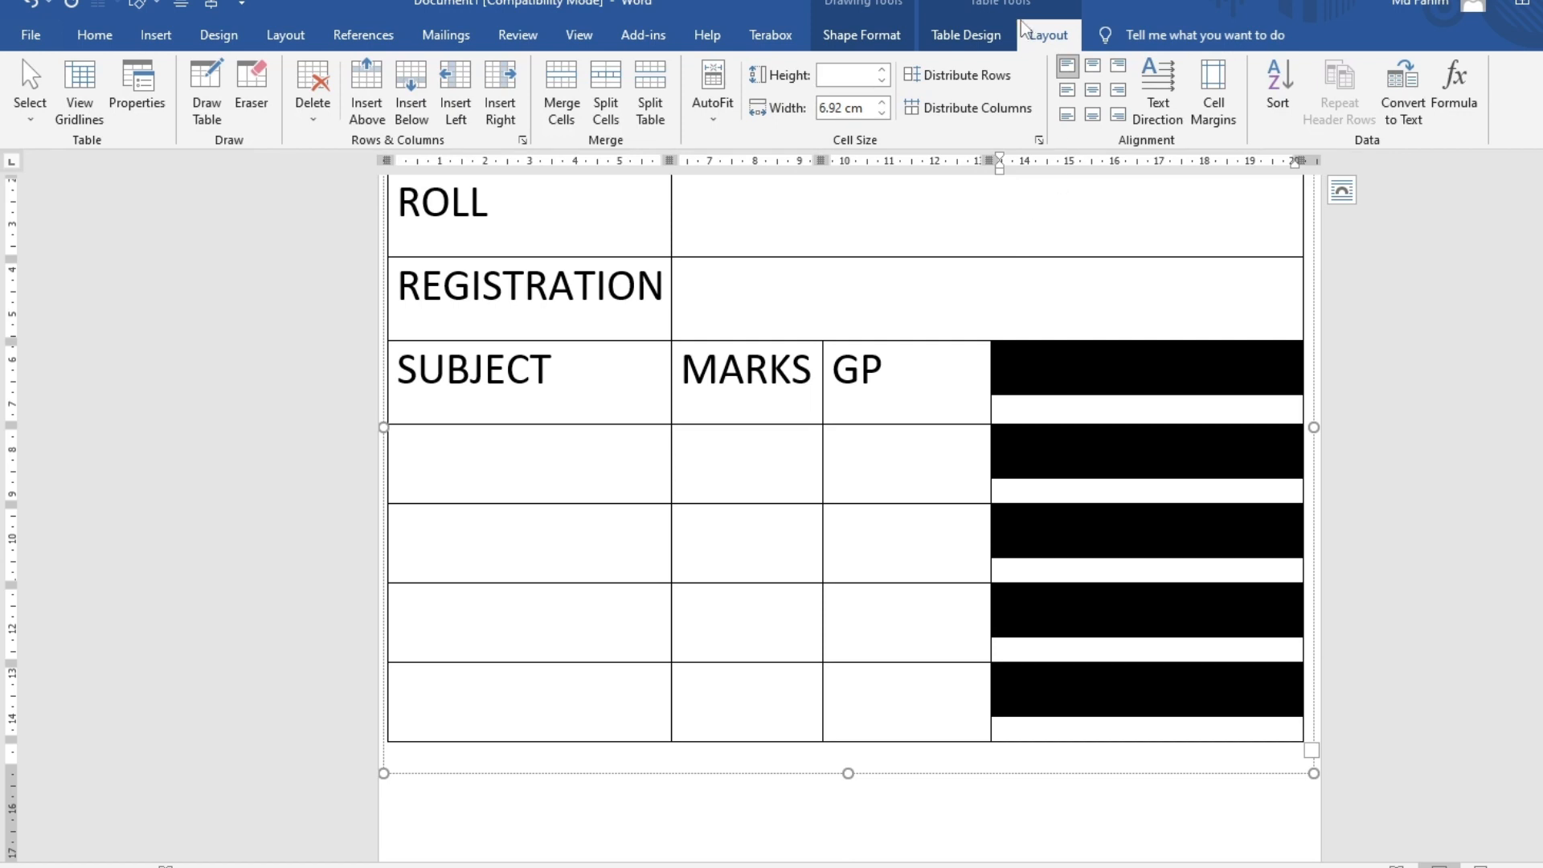
pyautogui.click(605, 93)
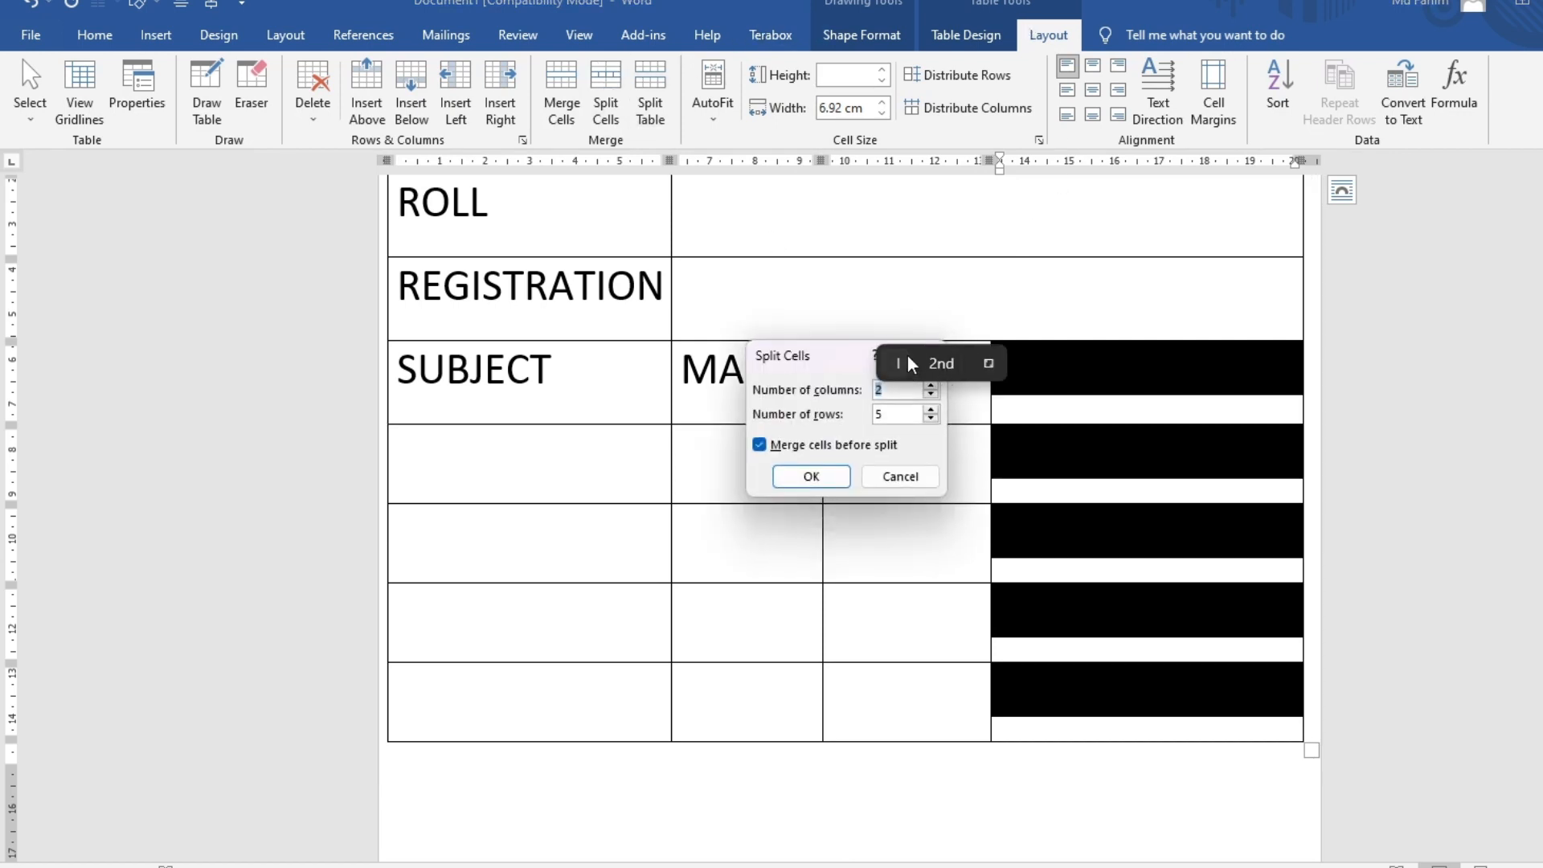
pyautogui.click(810, 476)
pyautogui.click(1036, 374)
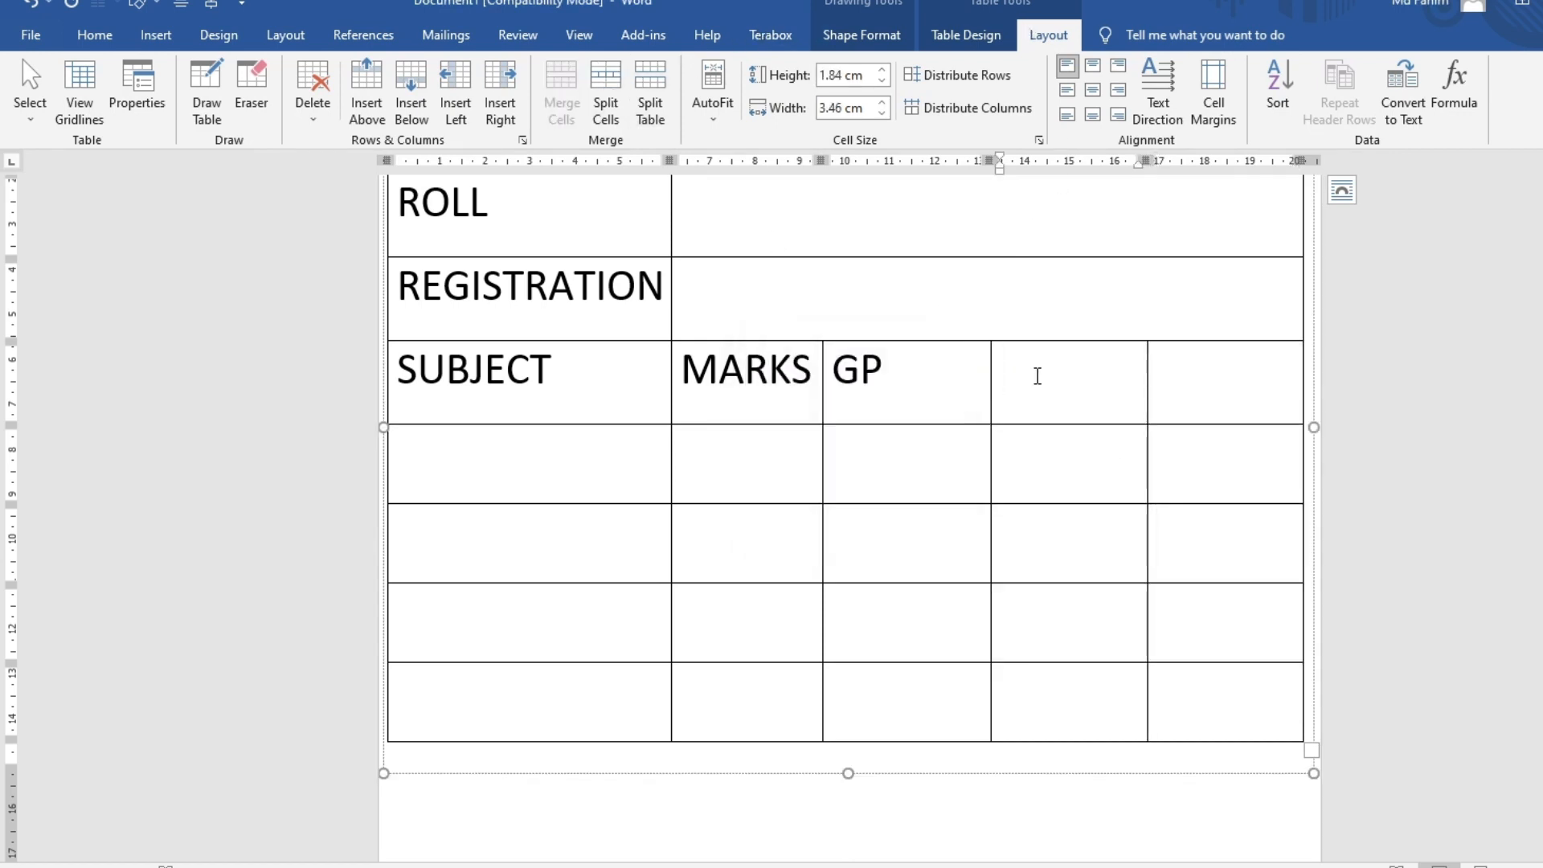
pyautogui.write('TOTAL')
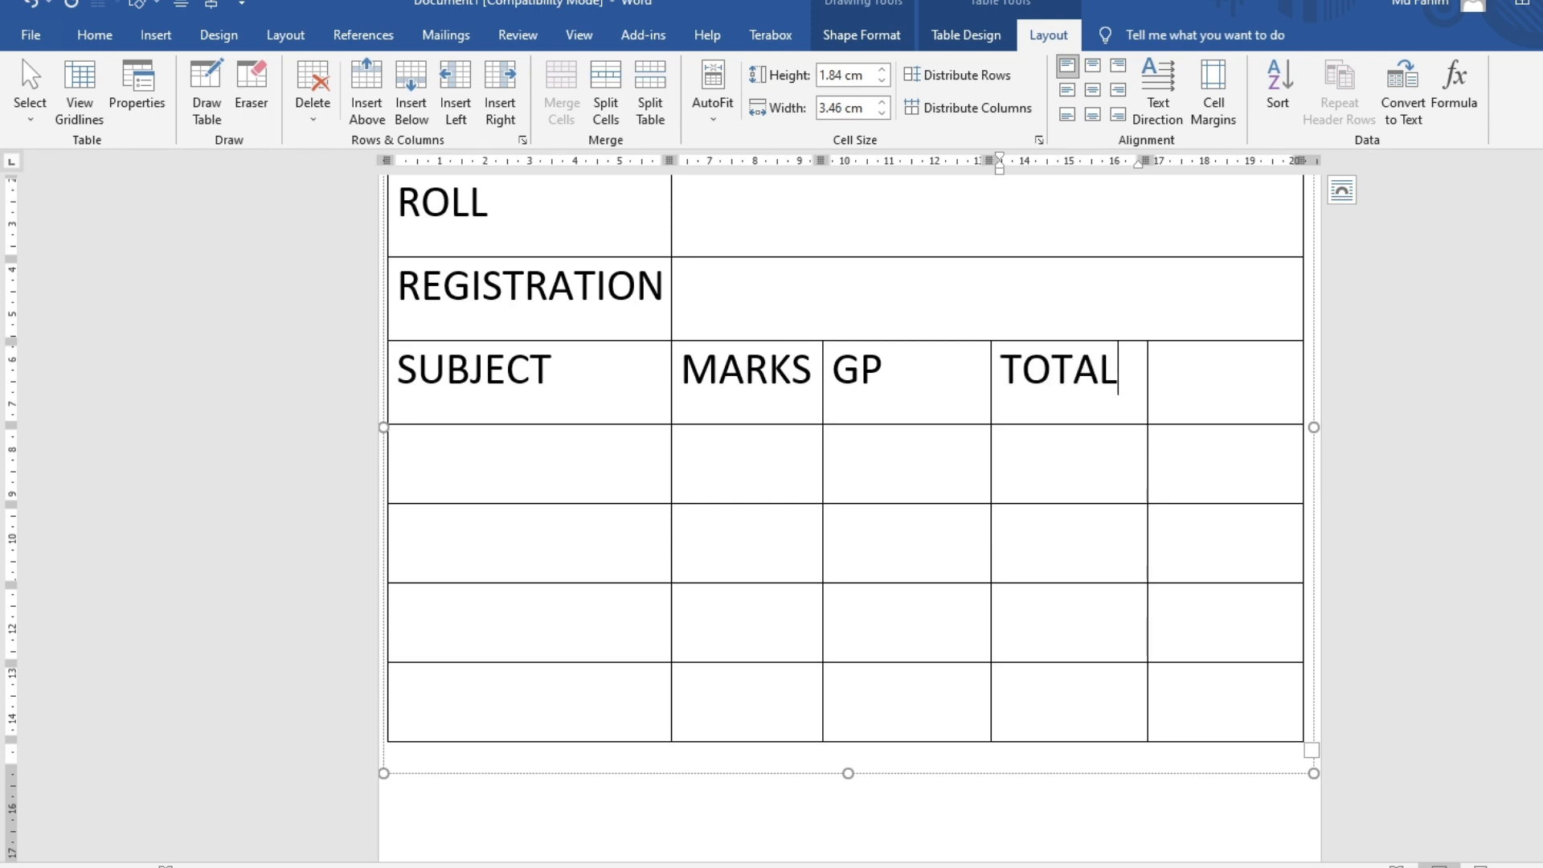
pyautogui.press('Tab')
# Type GPA in the last header cell and widen MARKS by shifting the column borders
pyautogui.write('GPA')
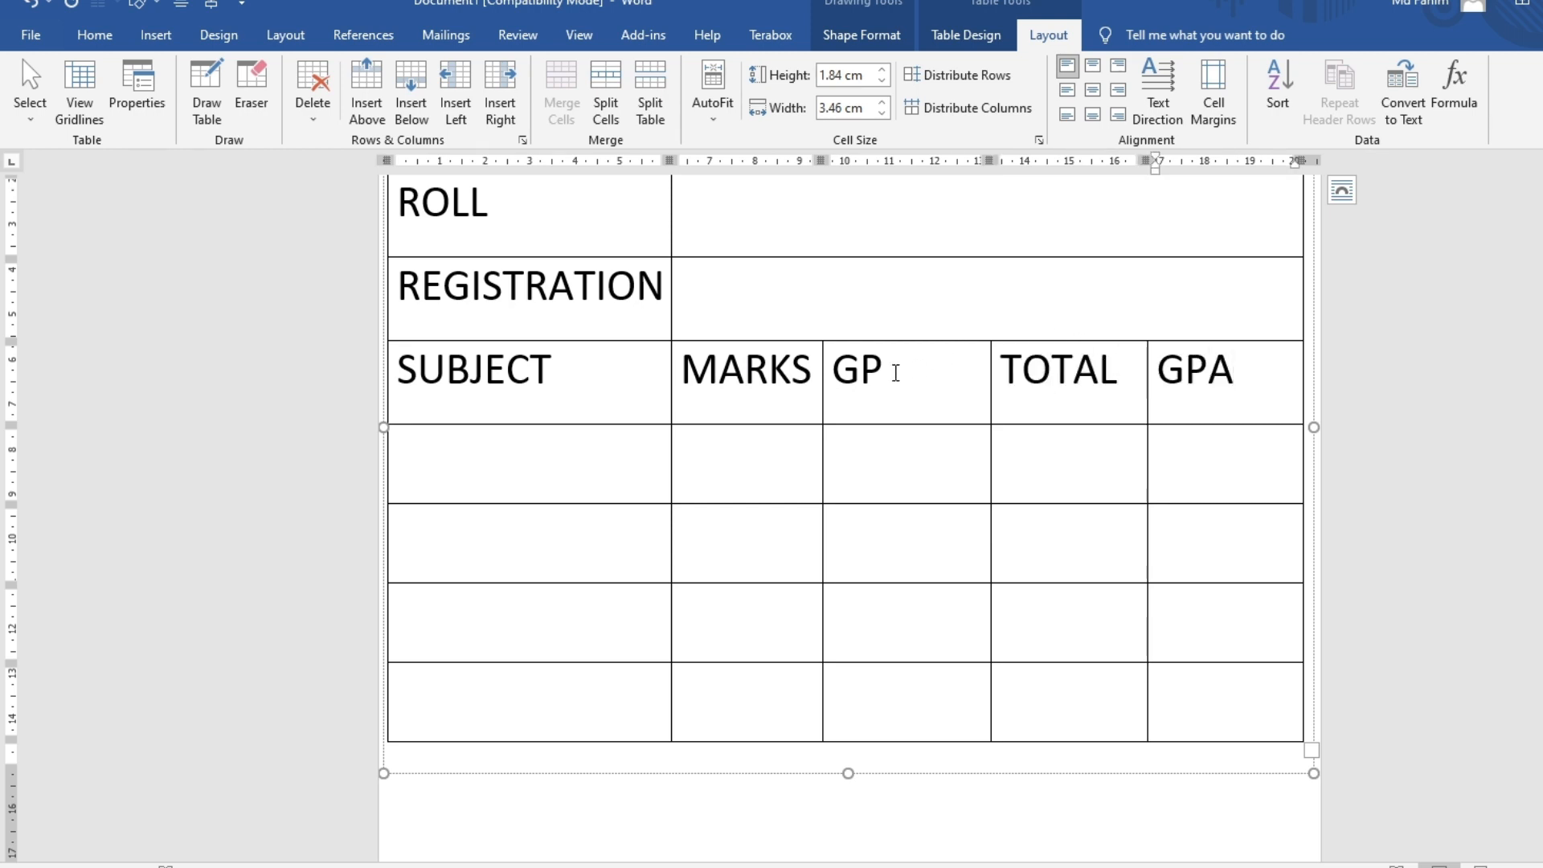
pyautogui.click(988, 384)
pyautogui.moveTo(989, 390); pyautogui.dragTo(980, 389)
pyautogui.moveTo(825, 396); pyautogui.dragTo(834, 396)
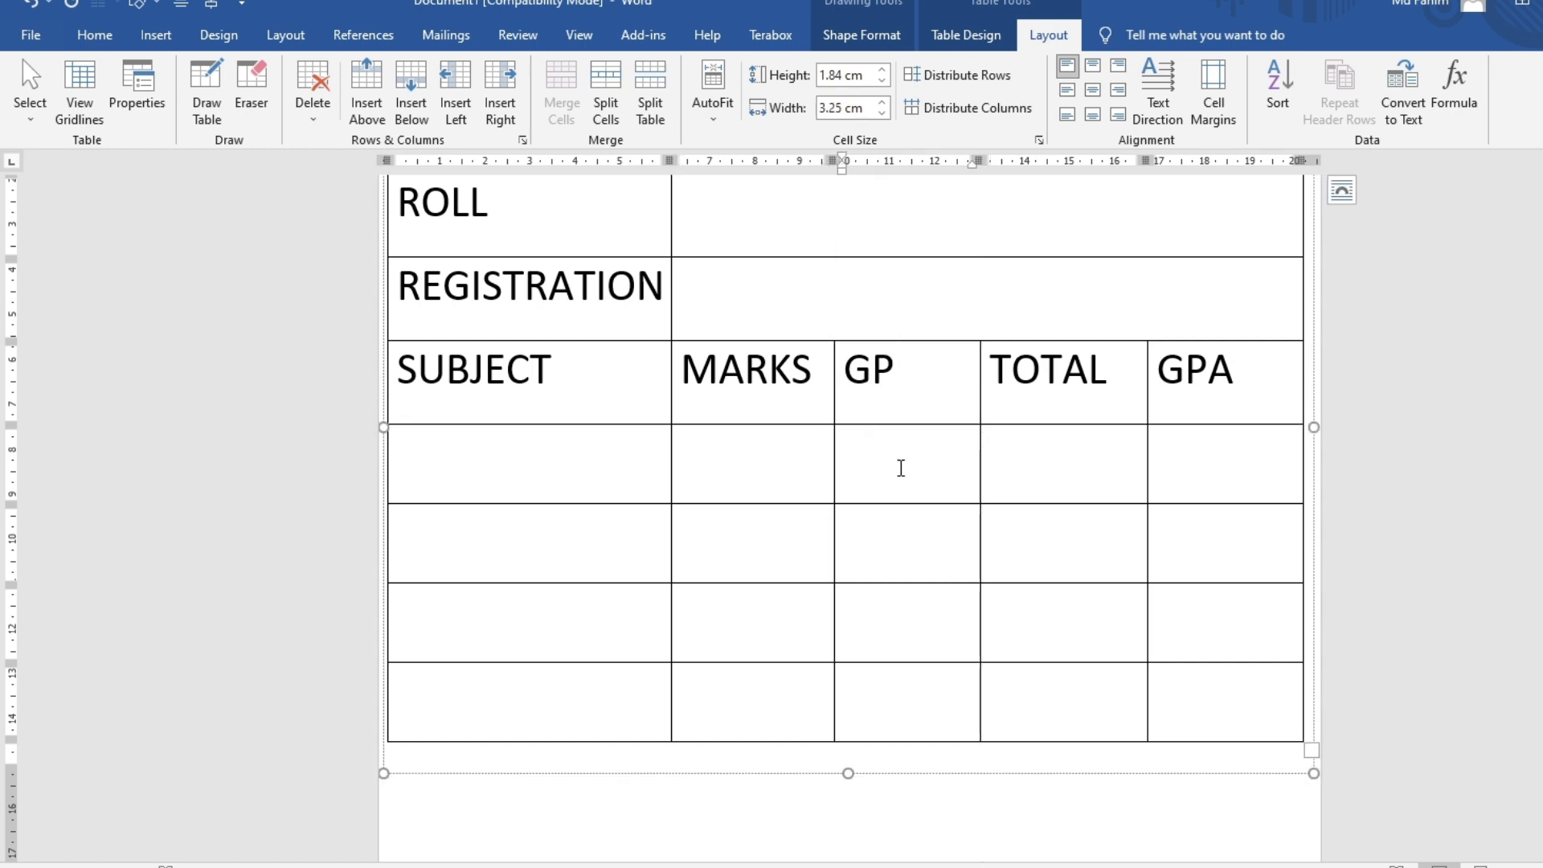
pyautogui.click(901, 468)
pyautogui.scroll(4, 956, 514)
pyautogui.scroll(-2, 642, 438)
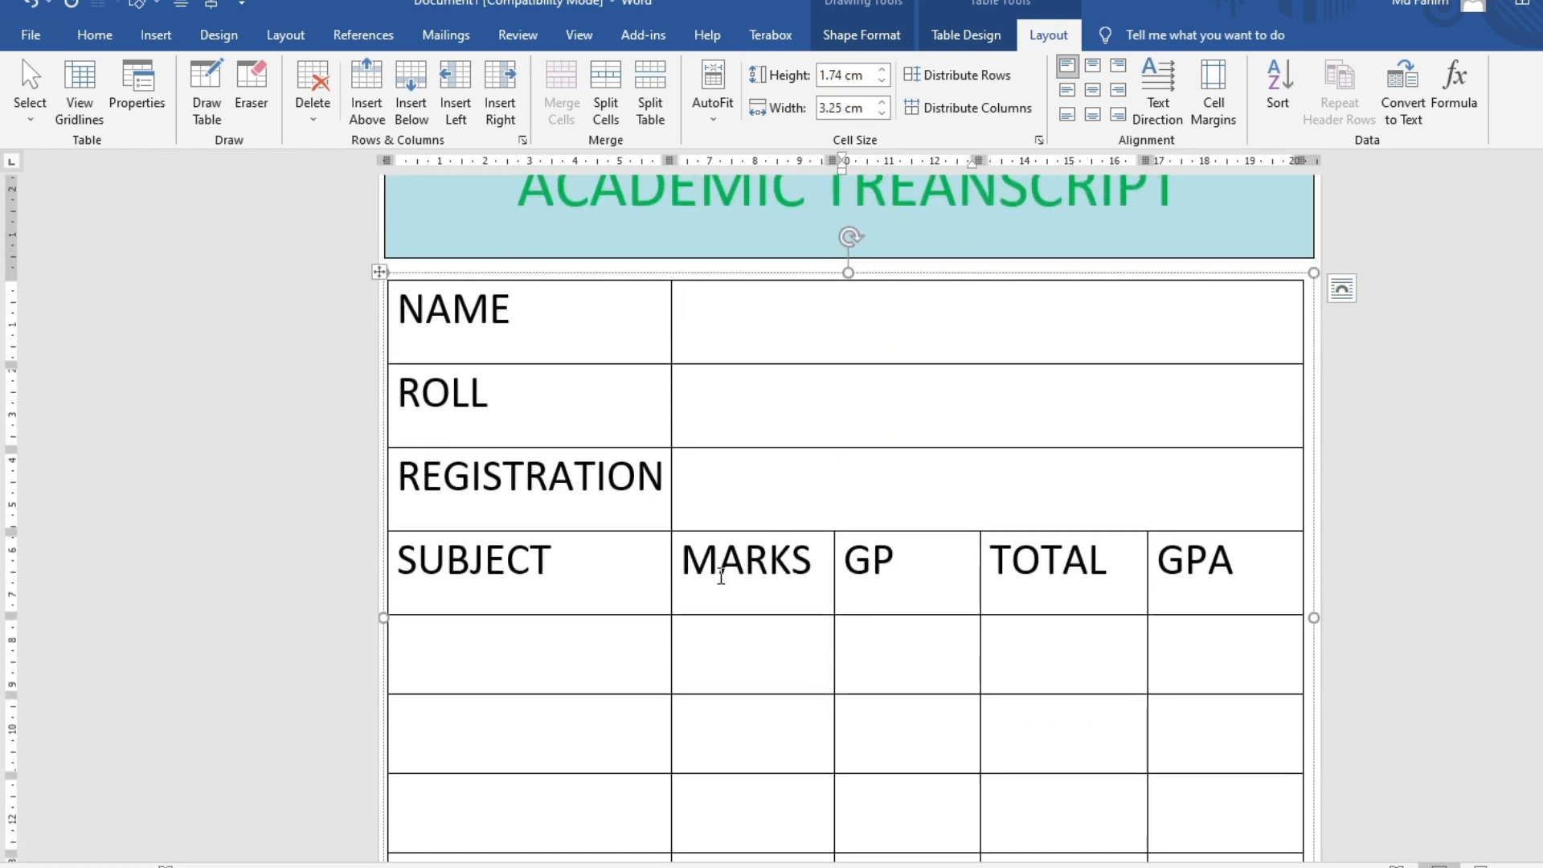
pyautogui.scroll(-2, 517, 527)
pyautogui.scroll(2, 506, 482)
# Shade the NAME, ROLL and REGISTRATION rows purple
pyautogui.moveTo(402, 301); pyautogui.dragTo(762, 510)
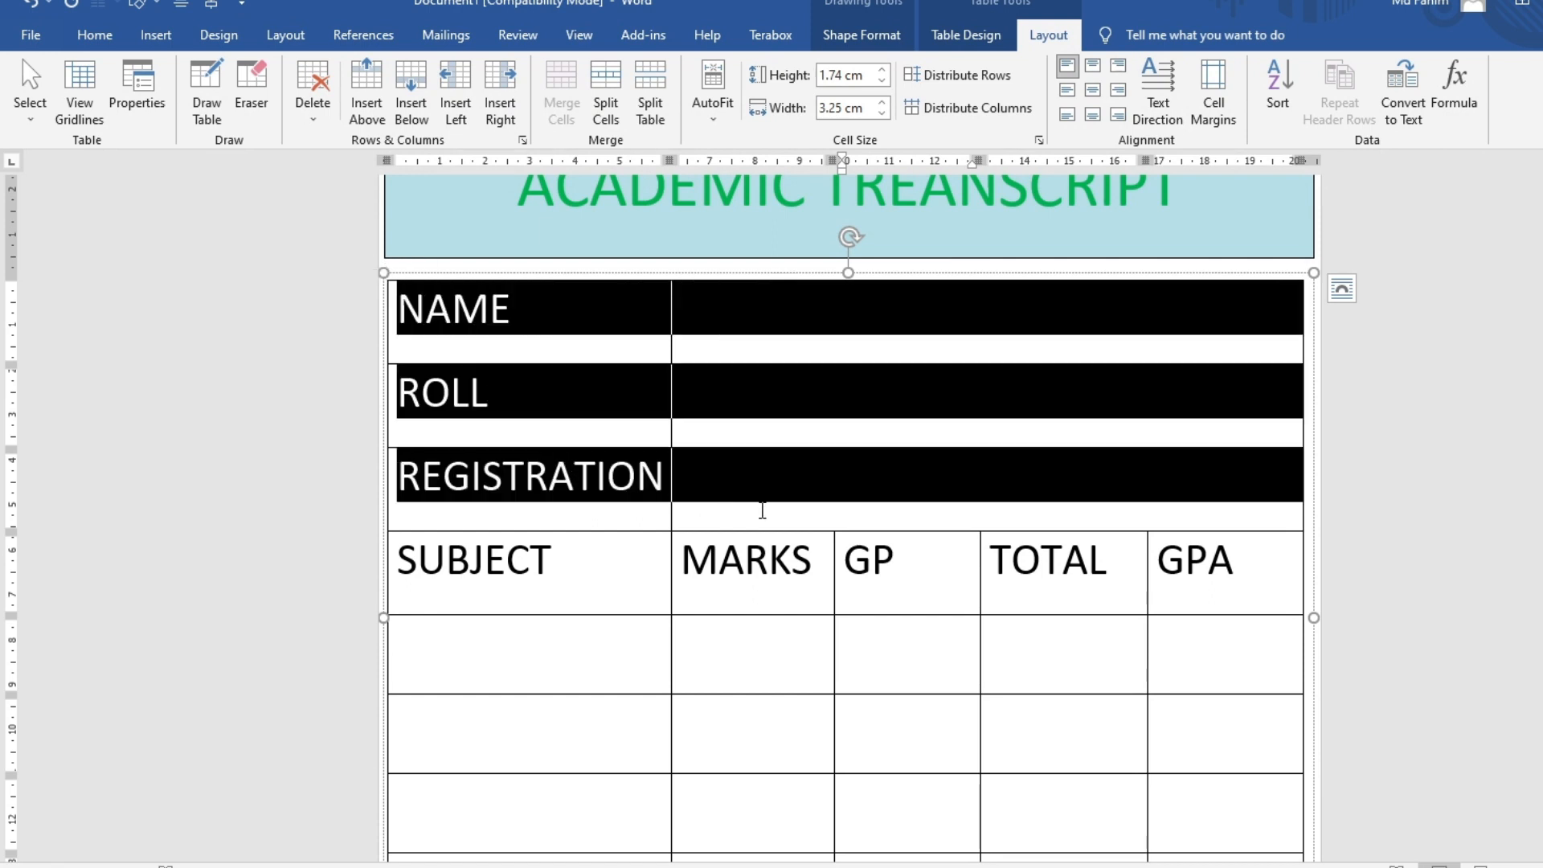
pyautogui.click(966, 34)
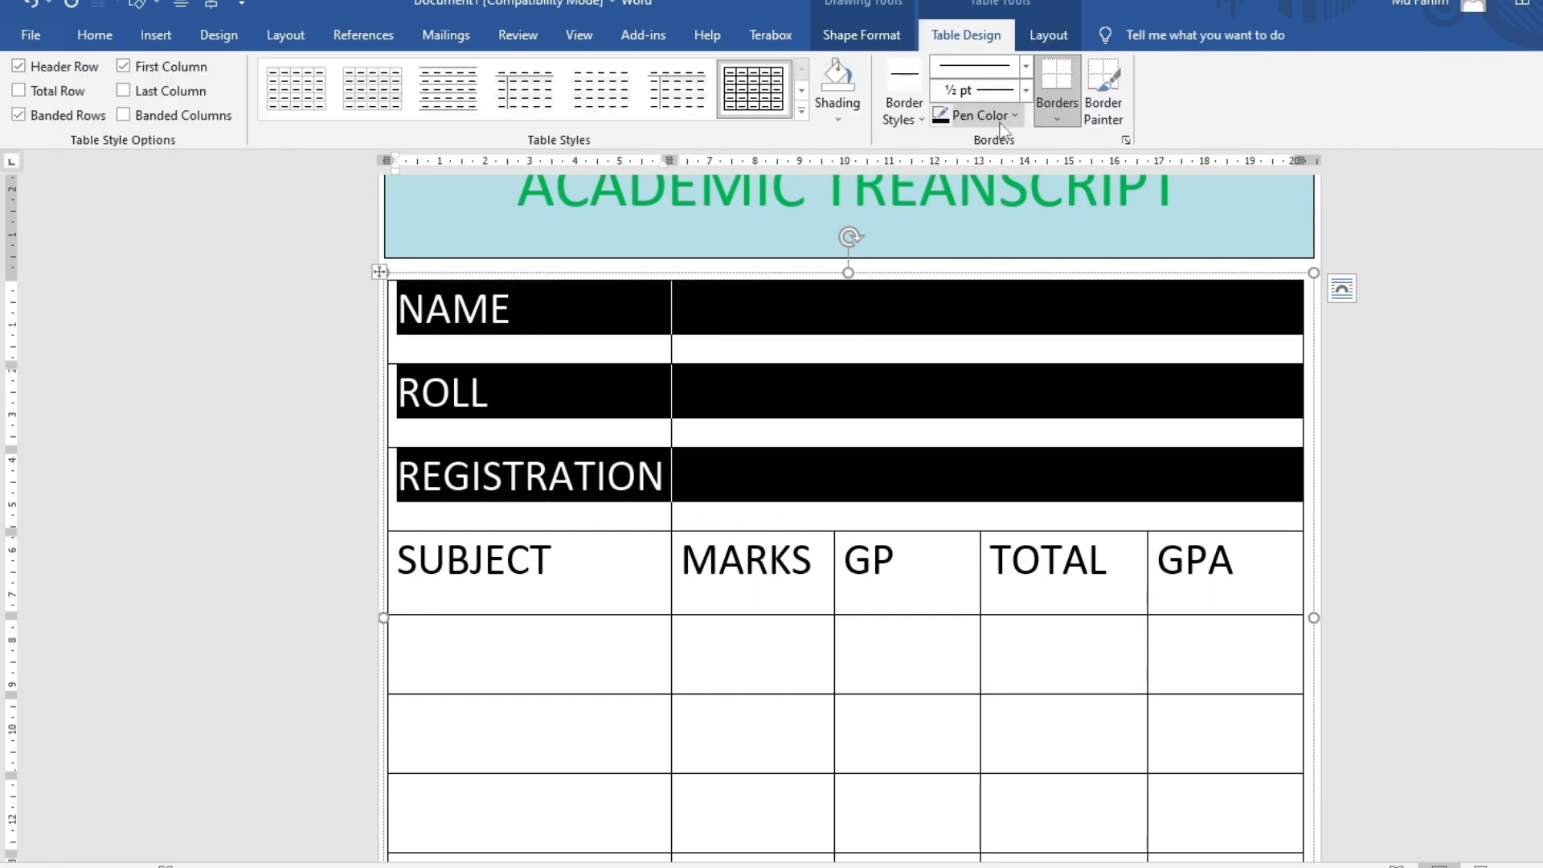
pyautogui.click(838, 120)
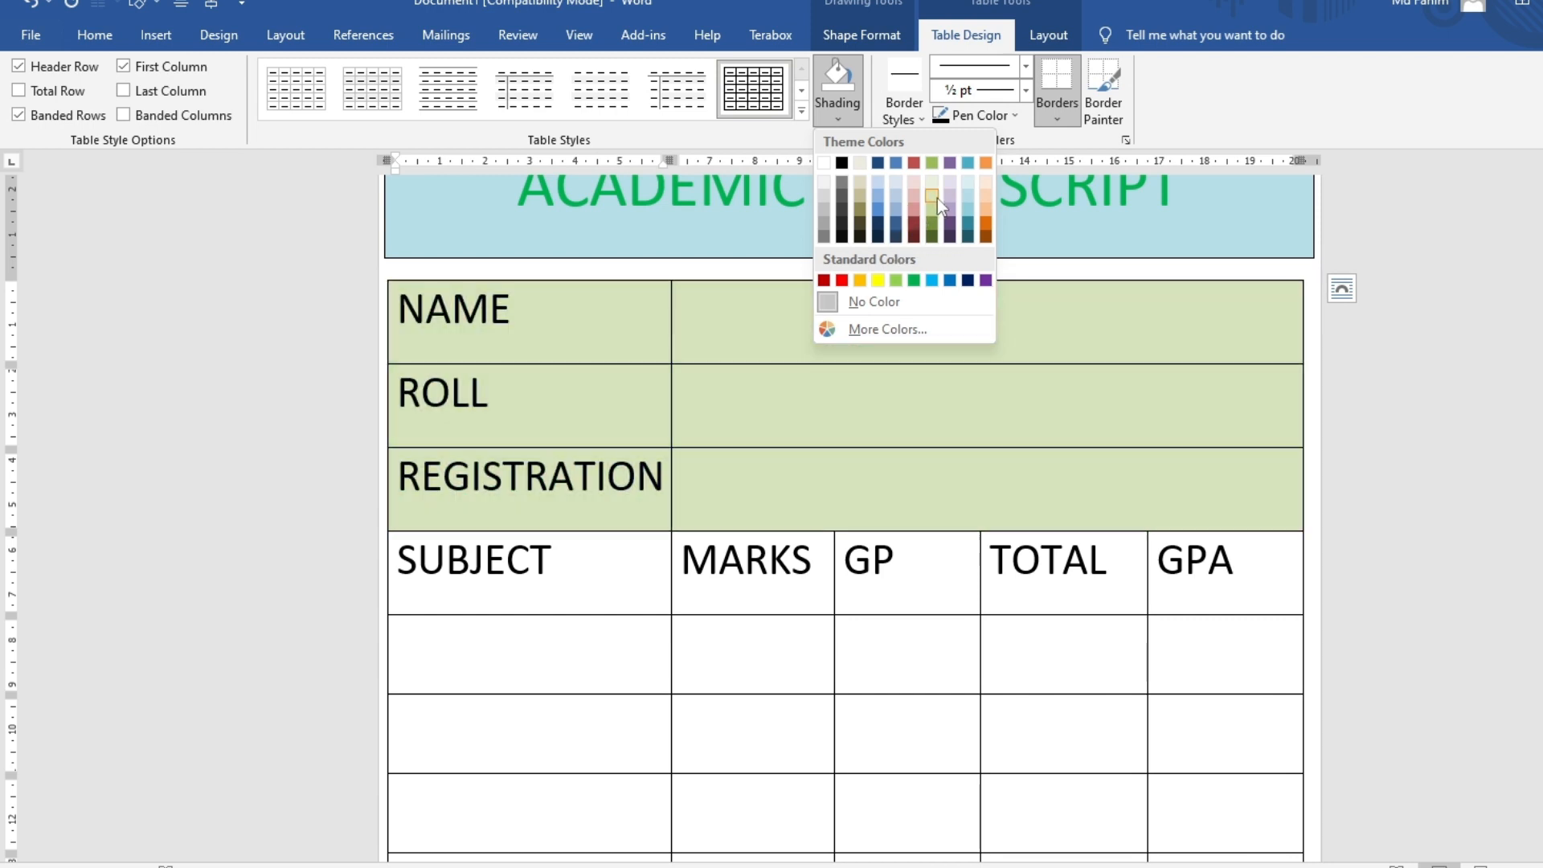
pyautogui.click(947, 195)
pyautogui.click(812, 624)
# Shade the first three data rows beige, light blue and pink, then select the last row
pyautogui.scroll(-5, 522, 322)
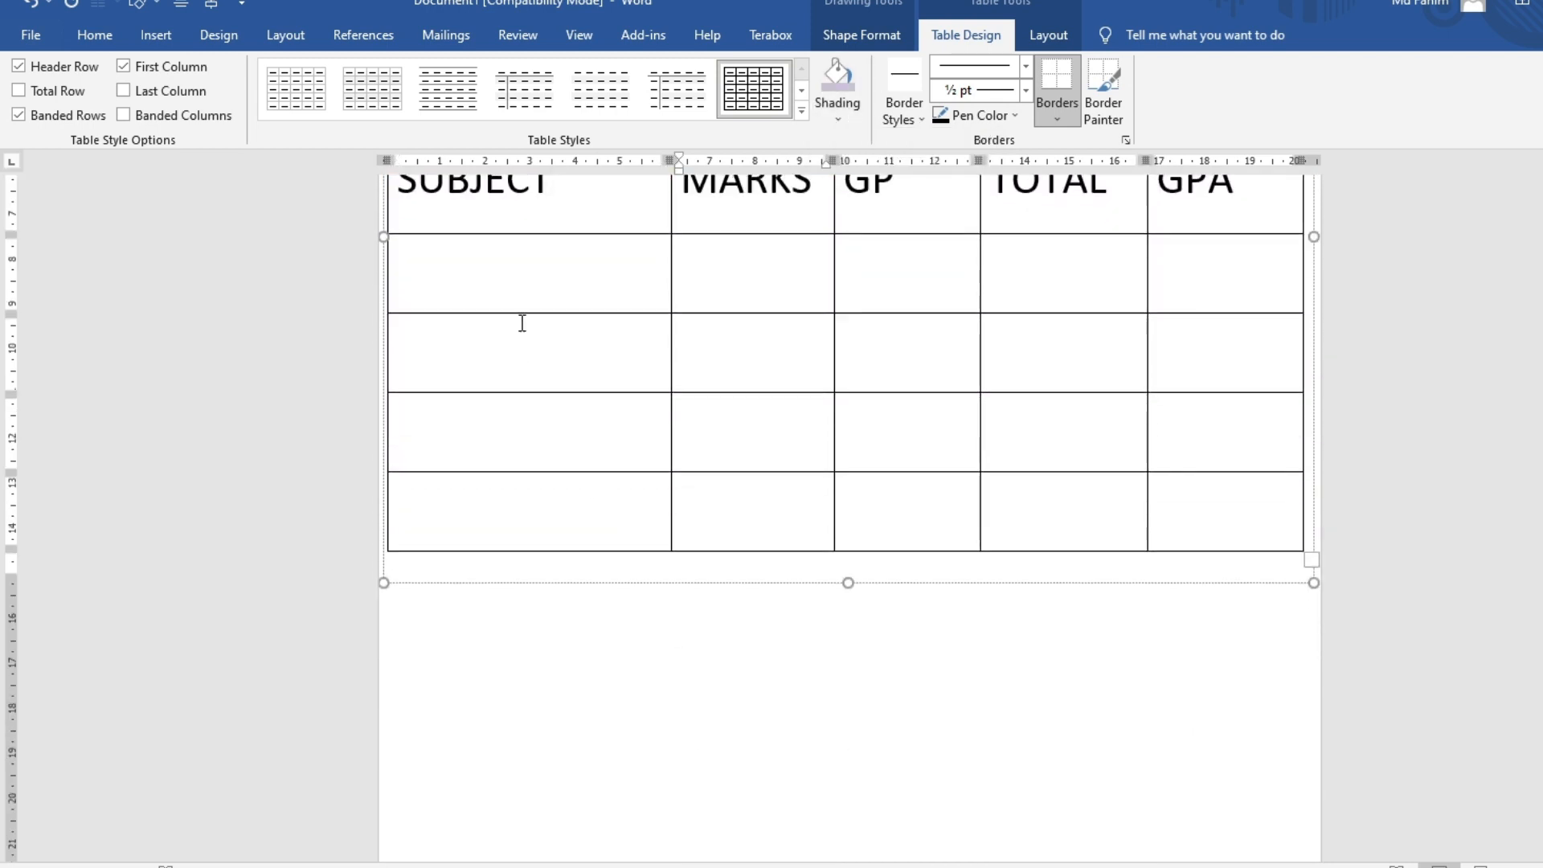
pyautogui.moveTo(567, 277); pyautogui.dragTo(1157, 296)
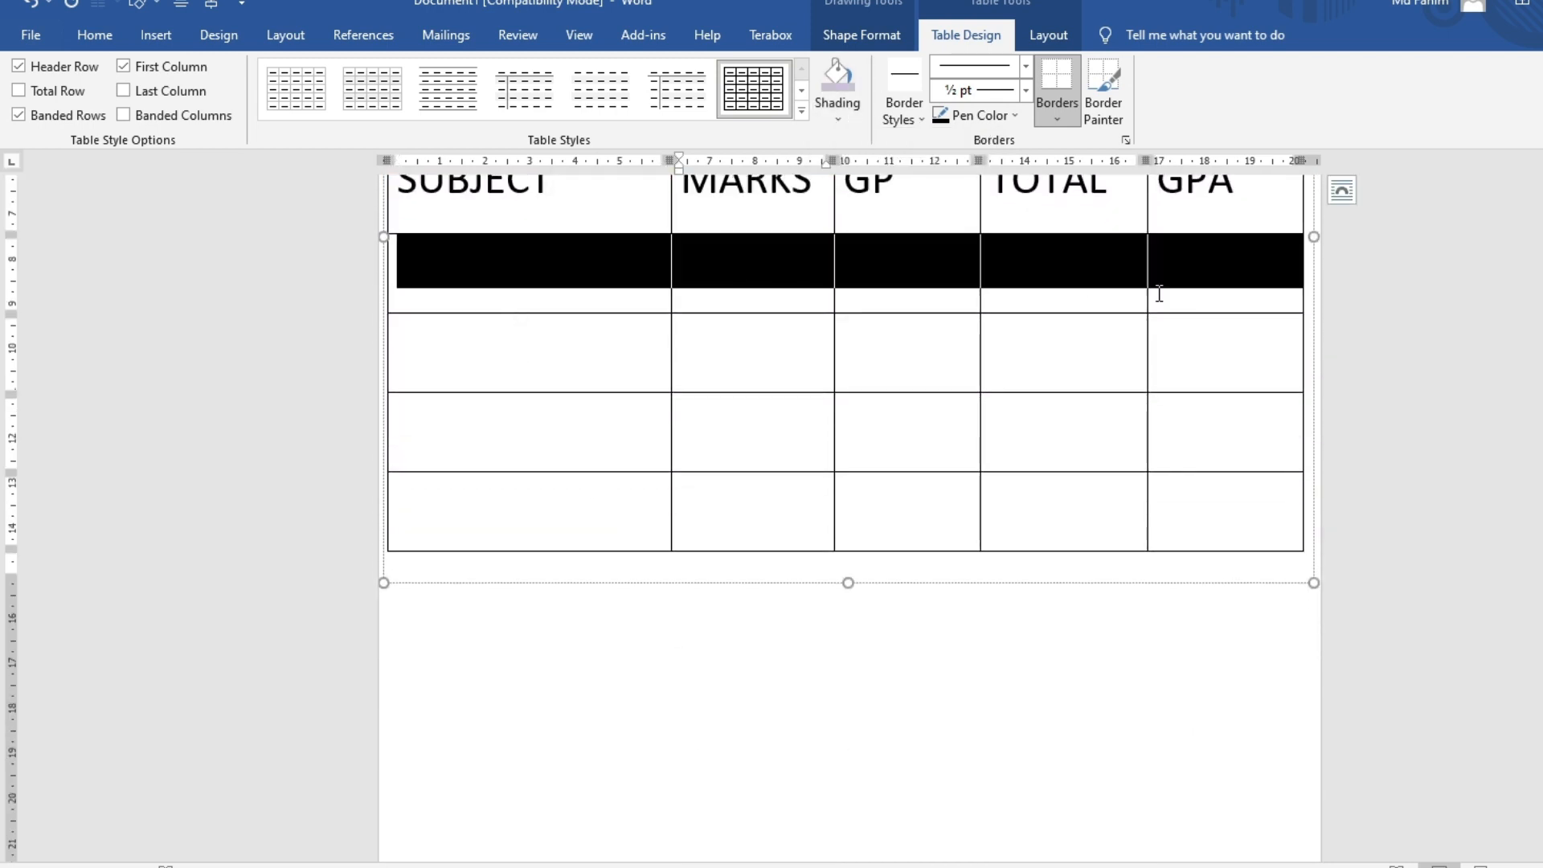
pyautogui.click(837, 119)
pyautogui.click(854, 185)
pyautogui.moveTo(586, 341)
pyautogui.mouseDown()
pyautogui.moveTo(1103, 432)
pyautogui.moveTo(1219, 375)
pyautogui.mouseUp()
pyautogui.click(838, 117)
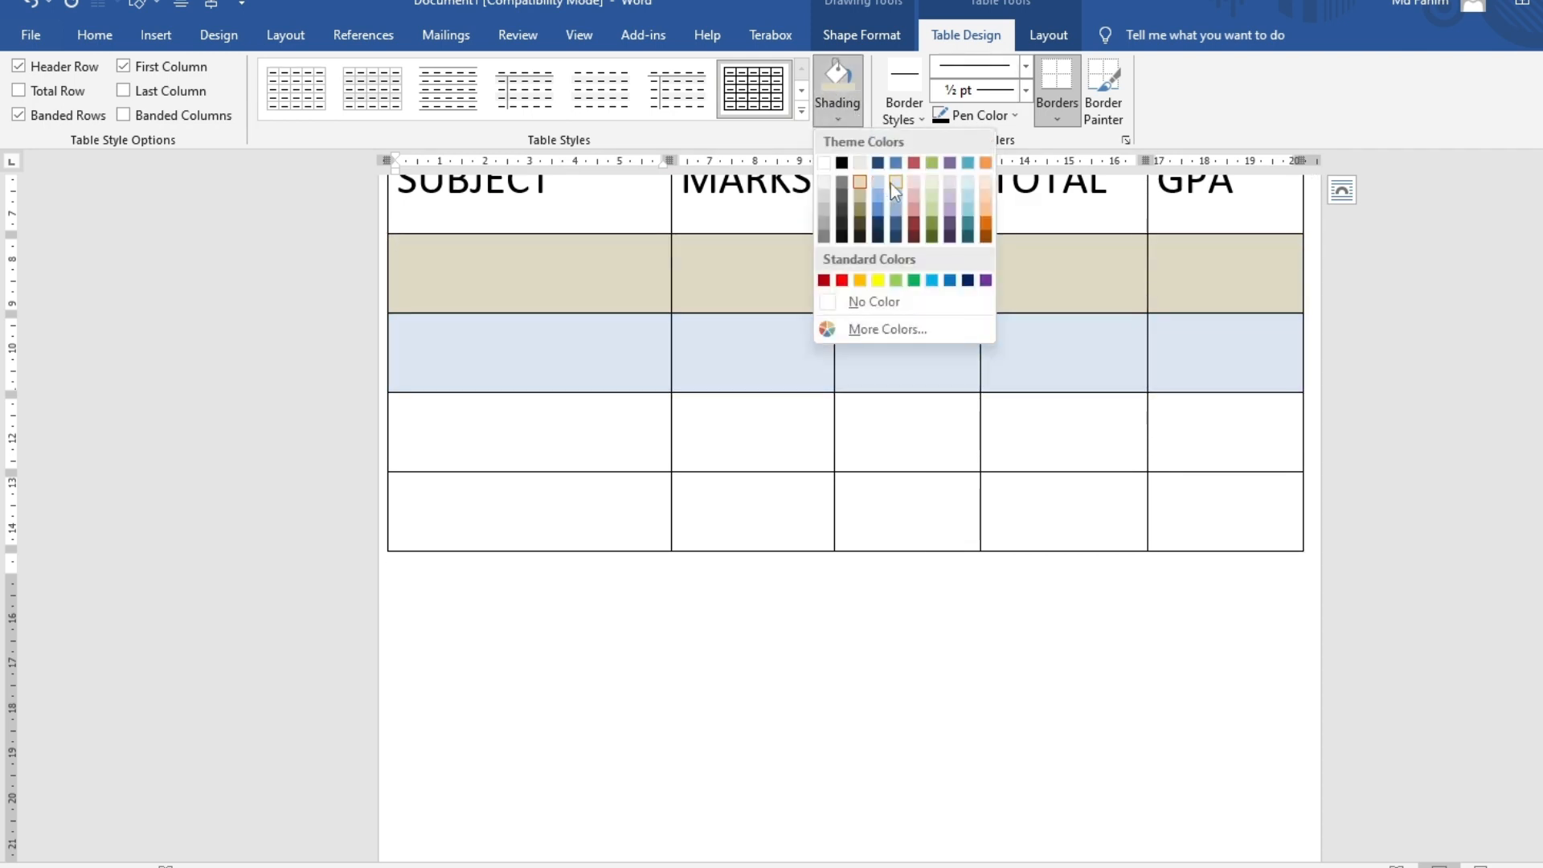
pyautogui.click(895, 183)
pyautogui.moveTo(509, 441); pyautogui.dragTo(1259, 469)
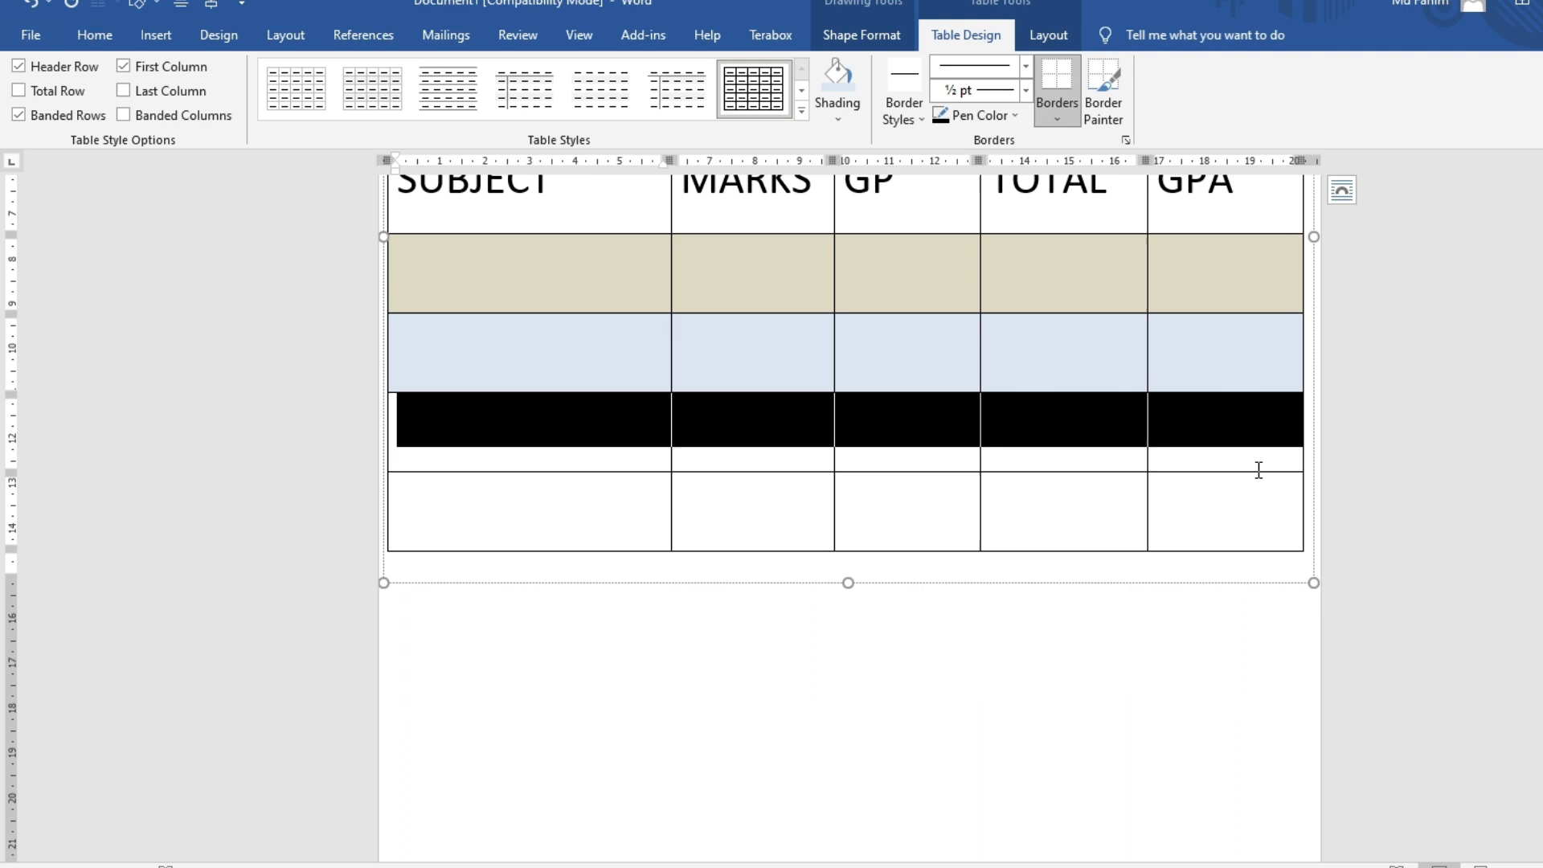
pyautogui.click(835, 119)
pyautogui.click(914, 191)
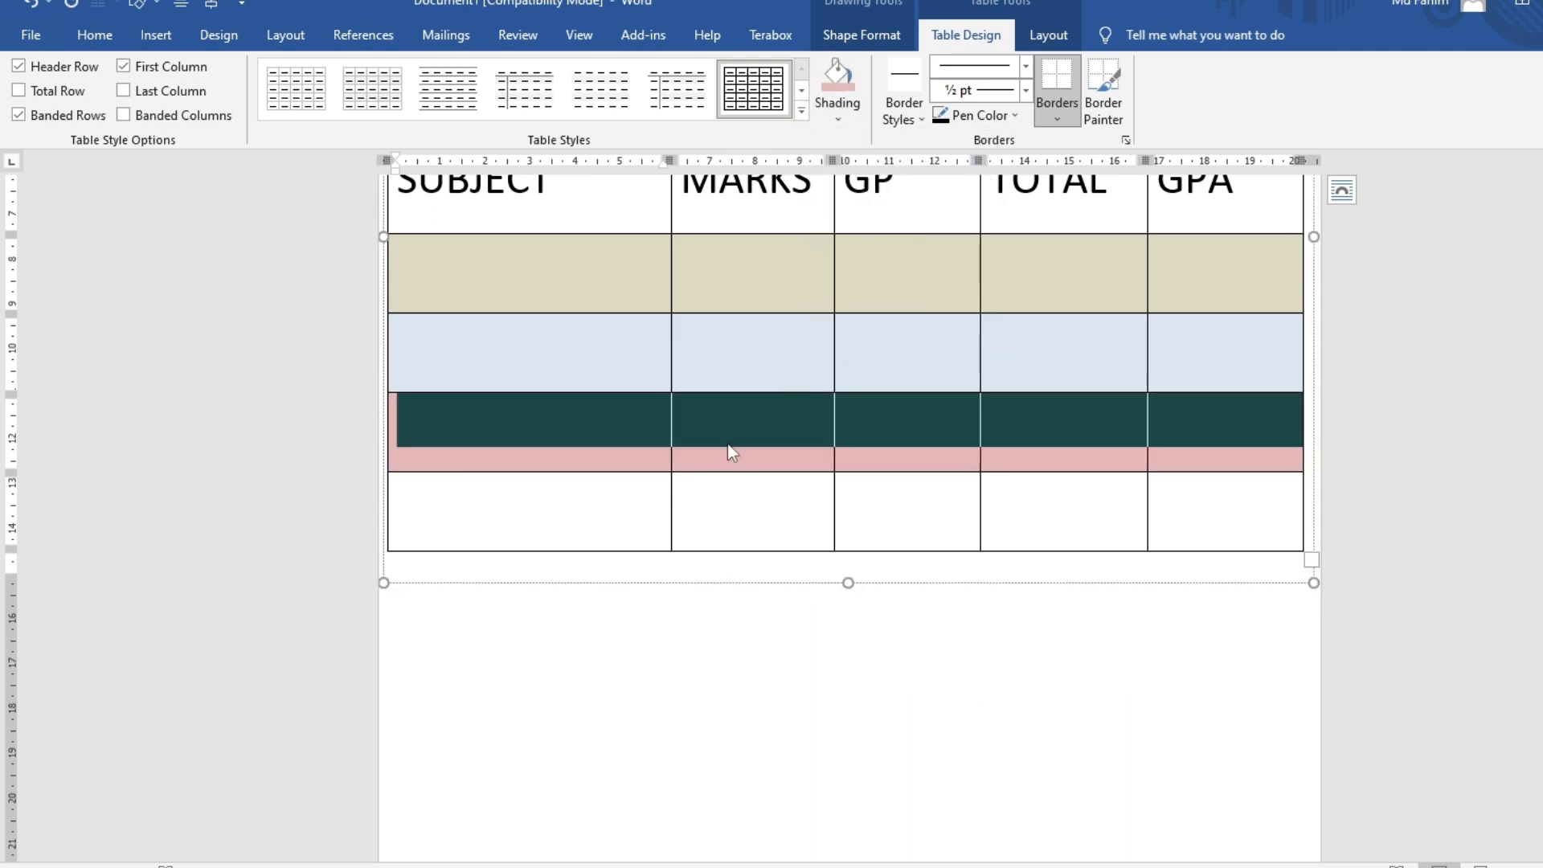
pyautogui.moveTo(588, 504); pyautogui.dragTo(1286, 526)
pyautogui.click(1048, 37)
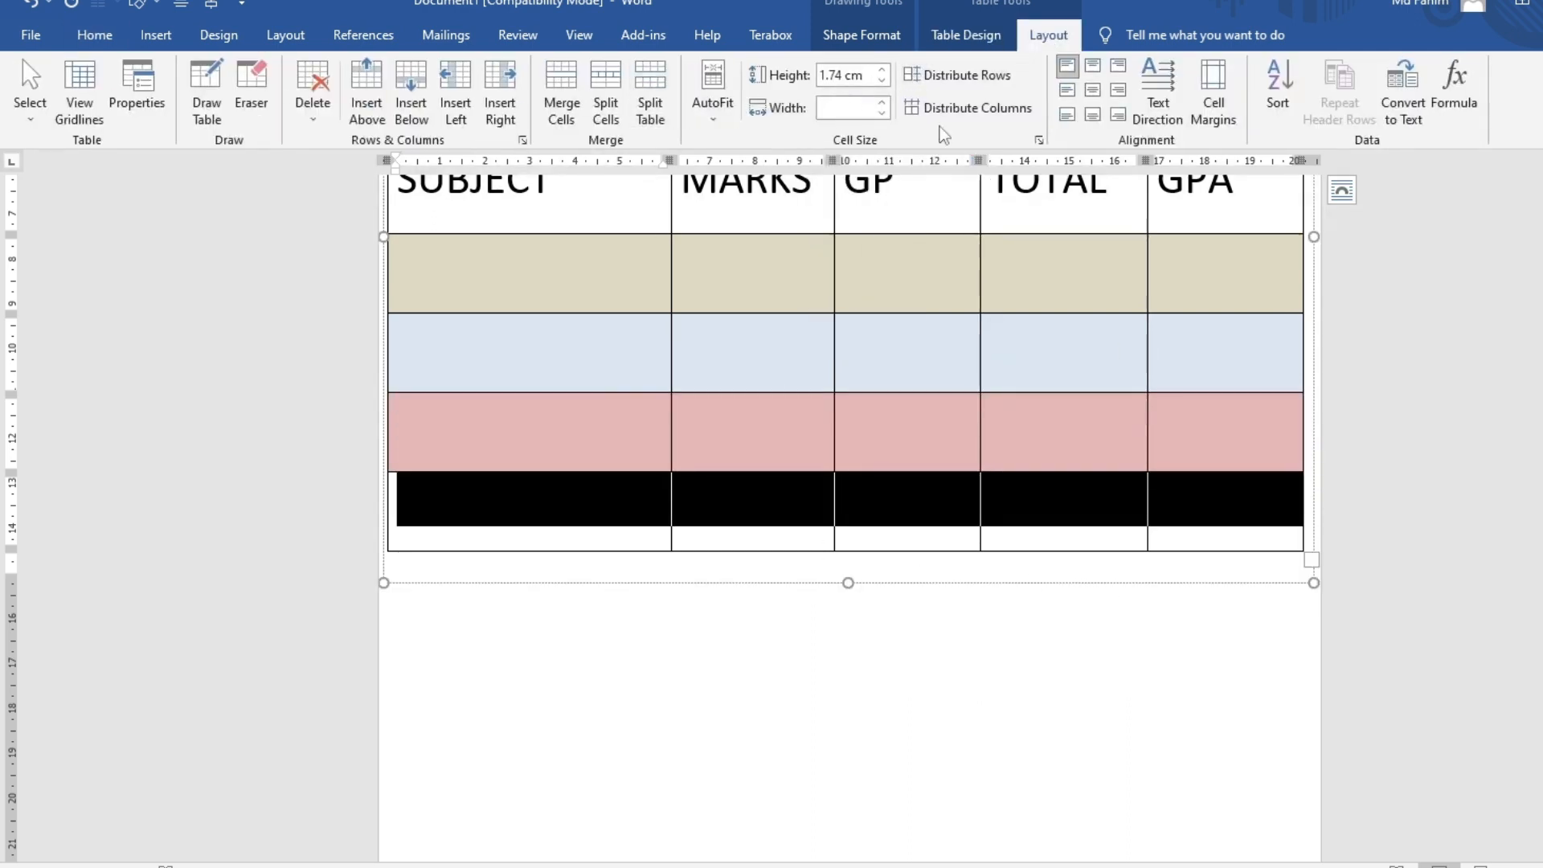
pyautogui.click(963, 39)
pyautogui.click(850, 112)
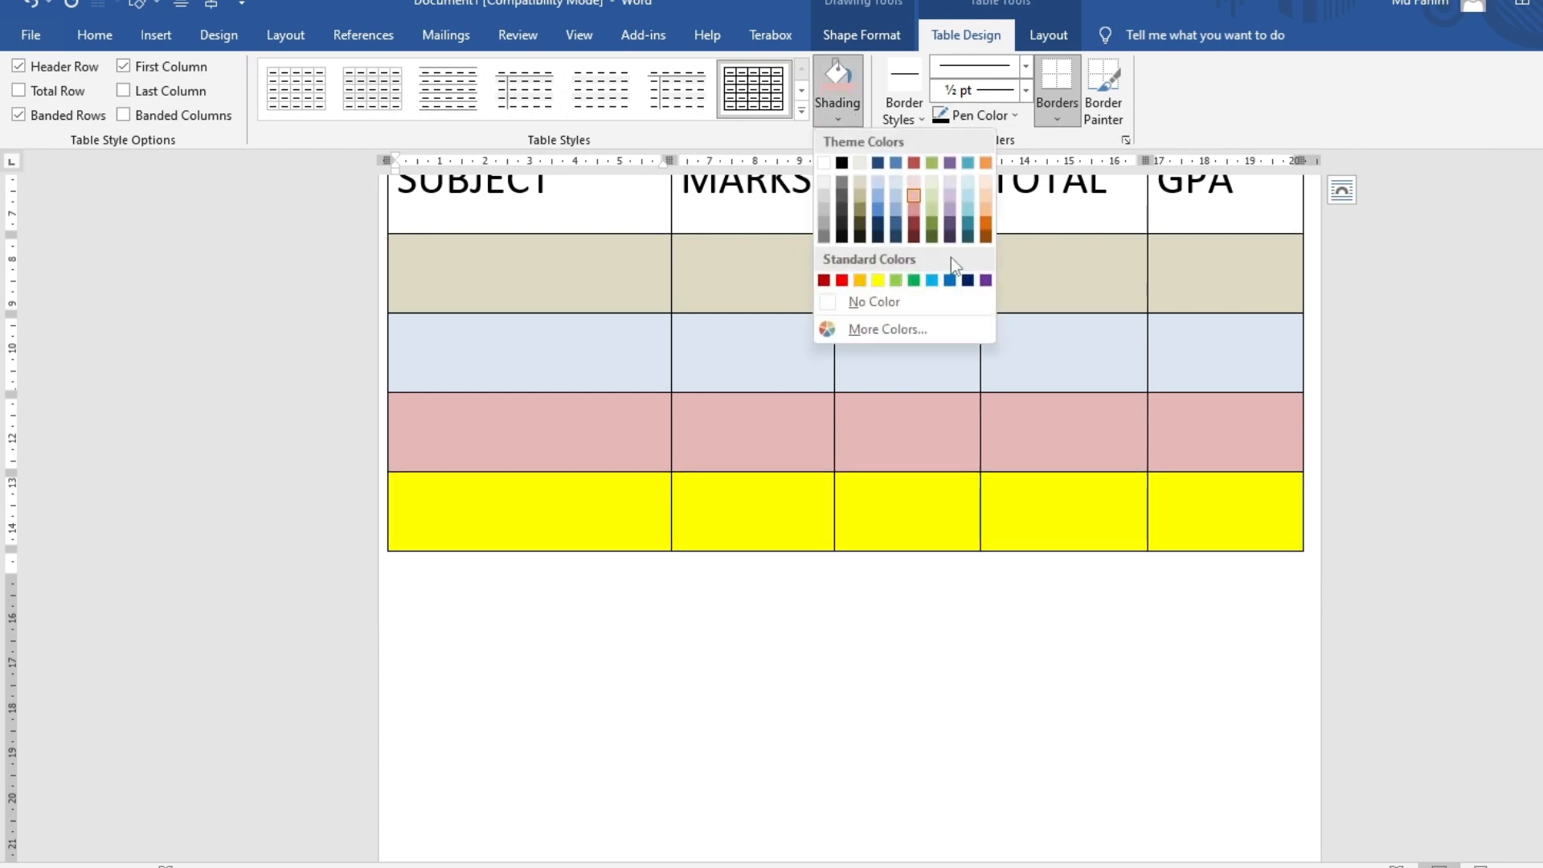
# Shade the last data row blue
pyautogui.click(874, 196)
pyautogui.click(1042, 682)
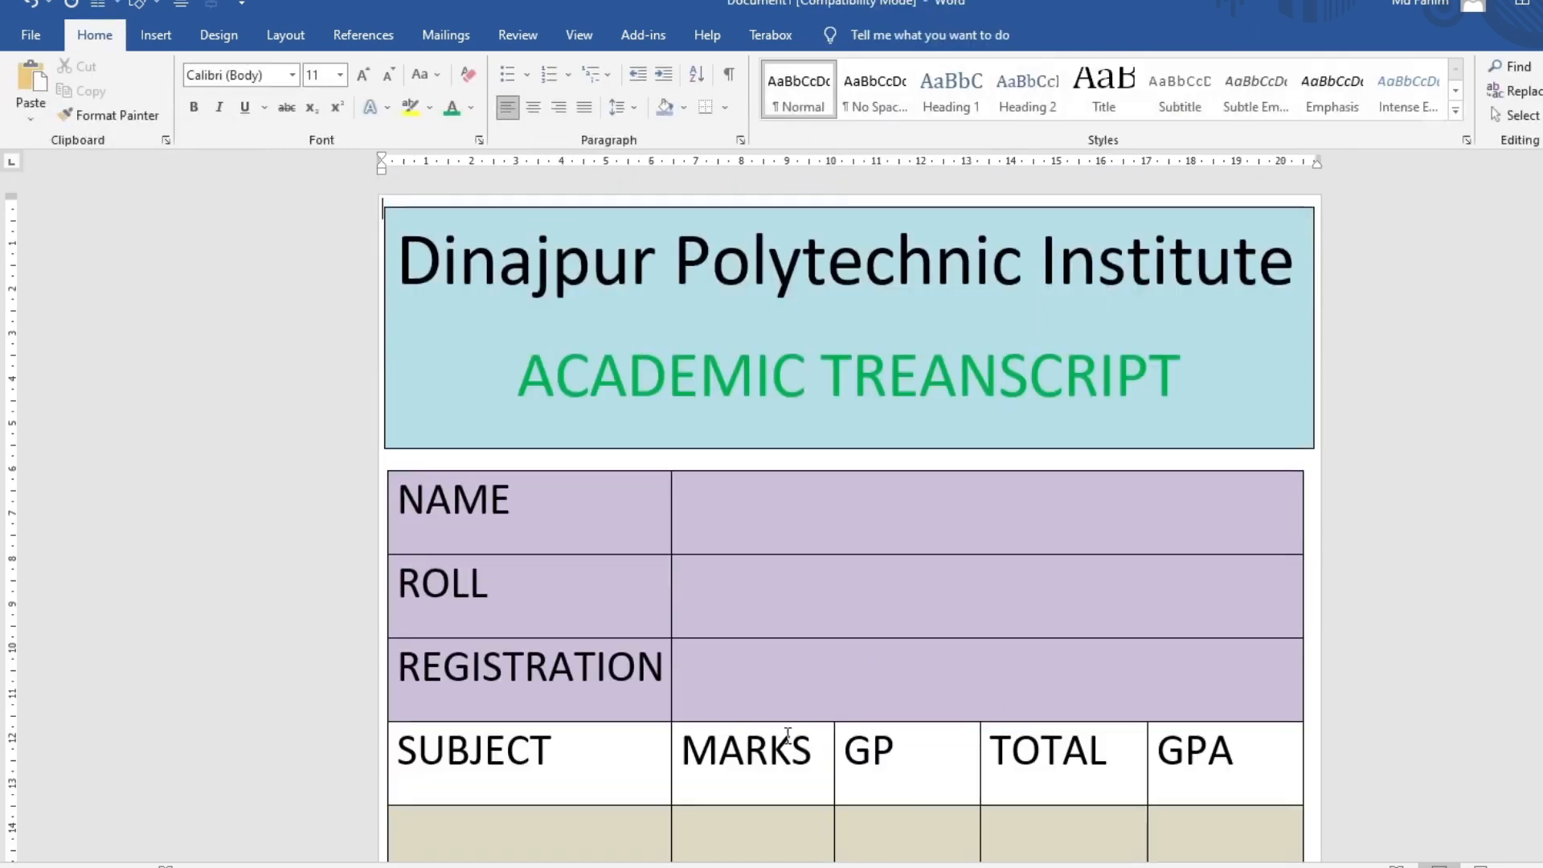
pyautogui.scroll(-5, 787, 735)
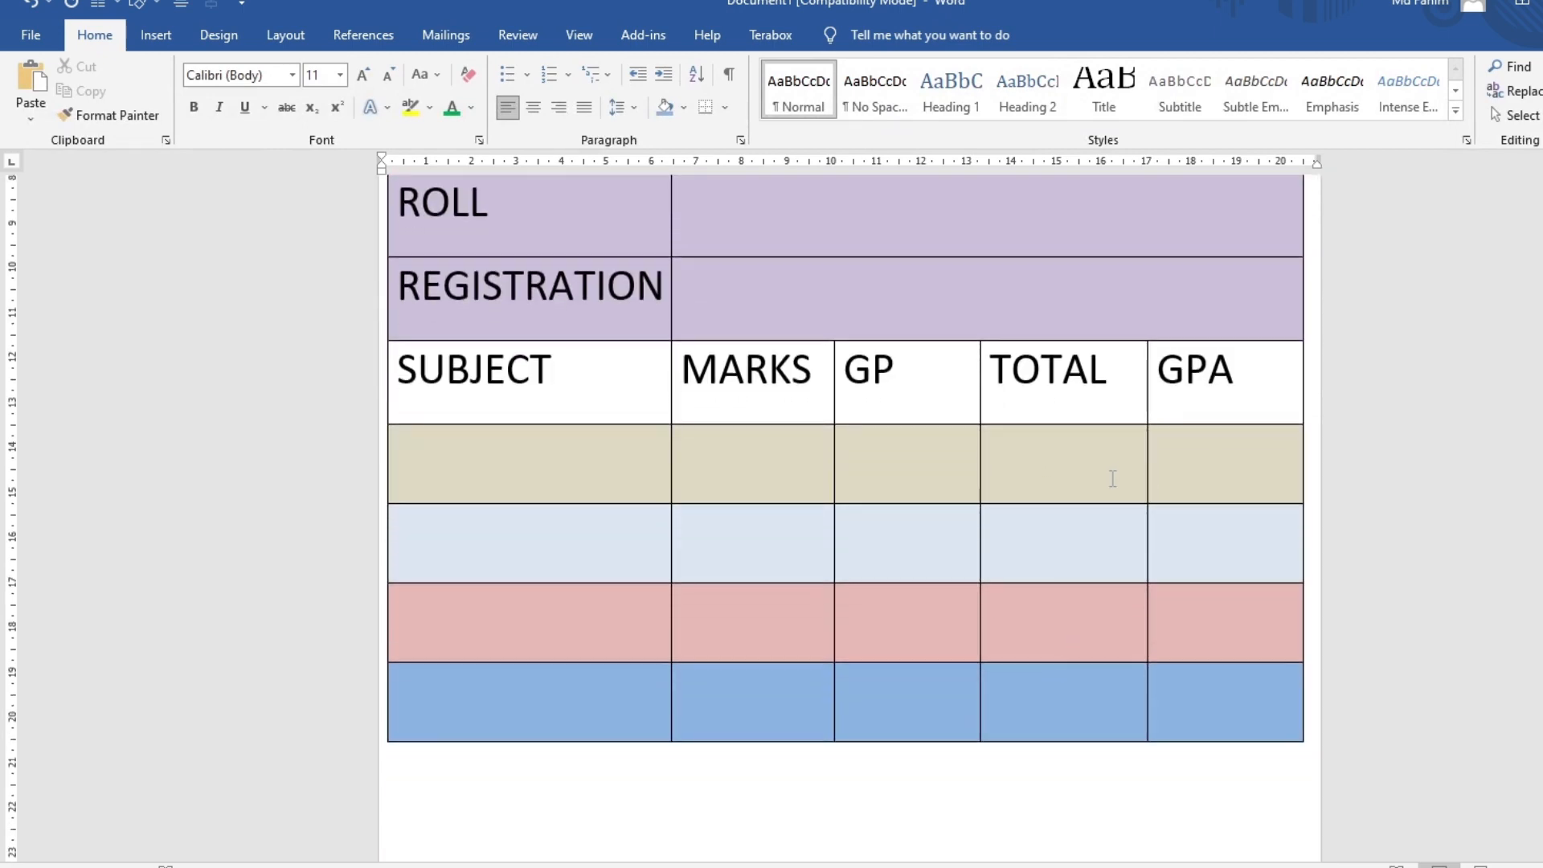
# Merge the four cells under TOTAL into one, then the four under GPA
pyautogui.moveTo(1112, 479); pyautogui.dragTo(1116, 687)
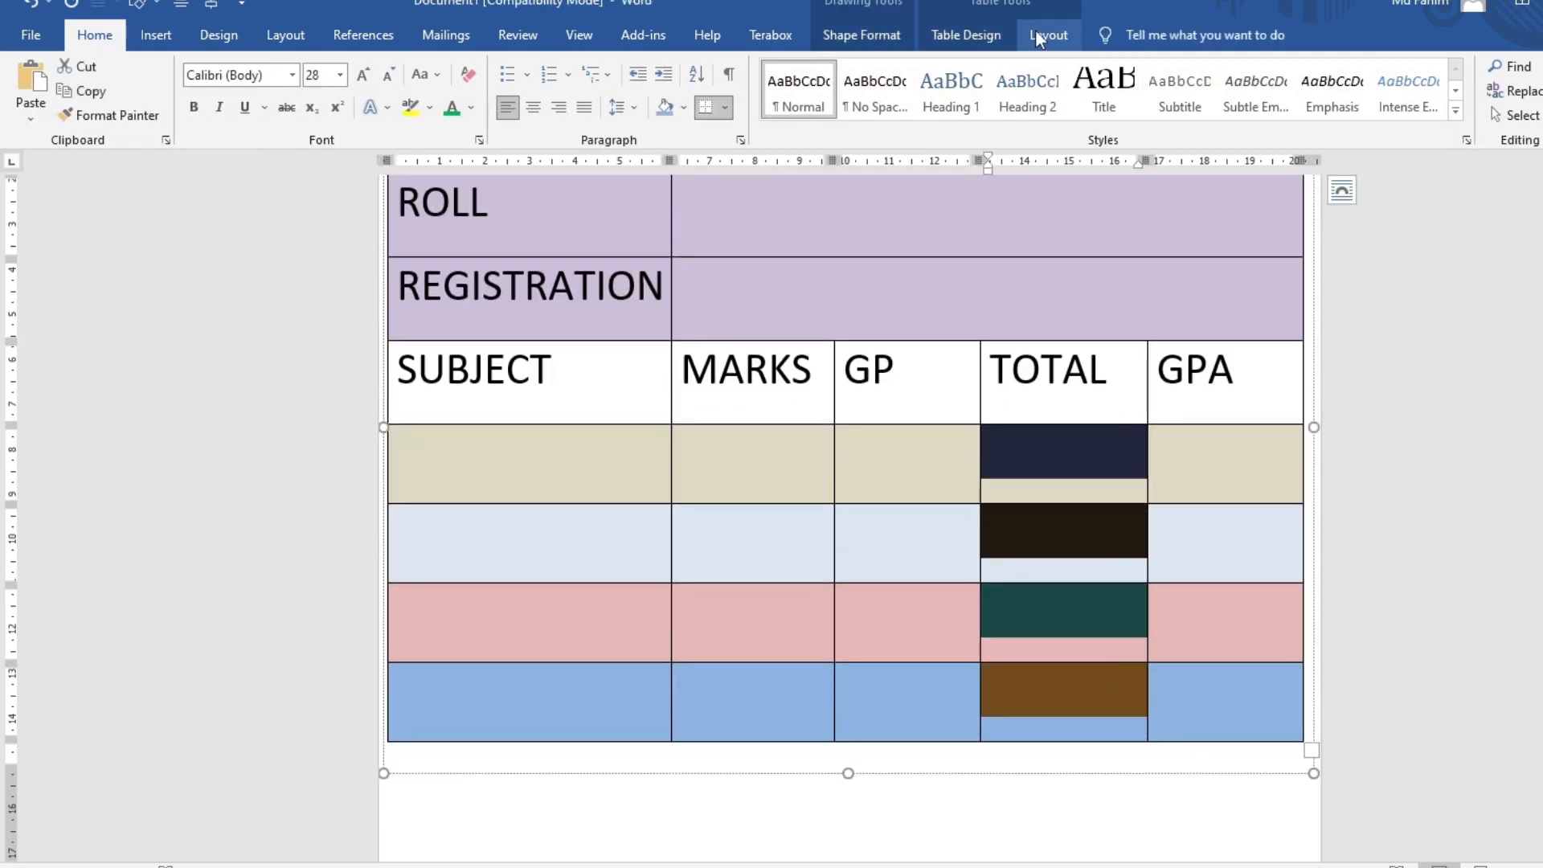
pyautogui.click(1043, 35)
pyautogui.click(606, 93)
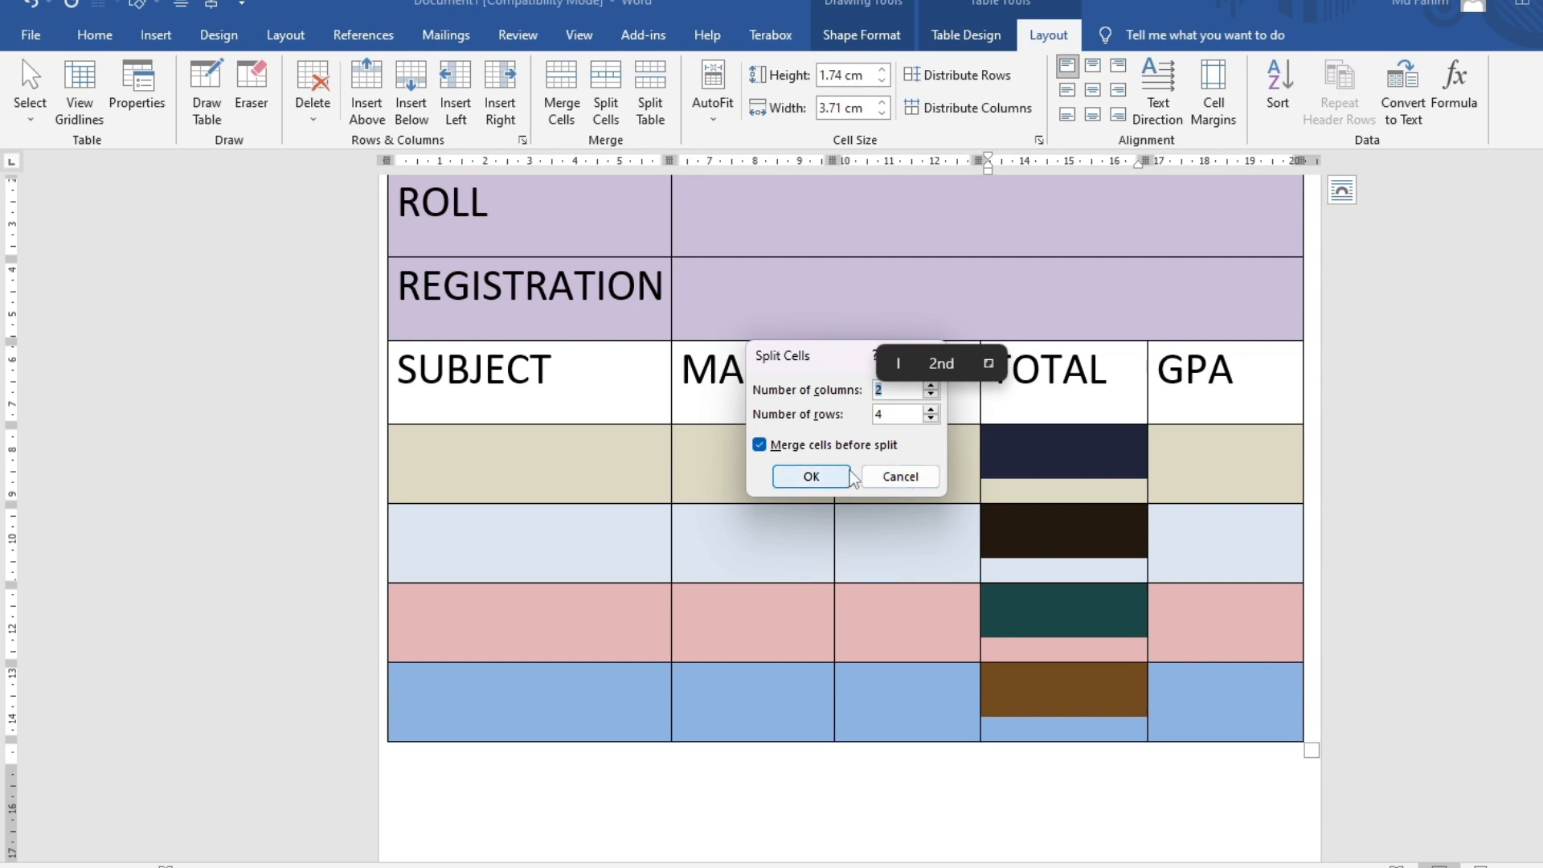
pyautogui.click(880, 476)
pyautogui.click(562, 93)
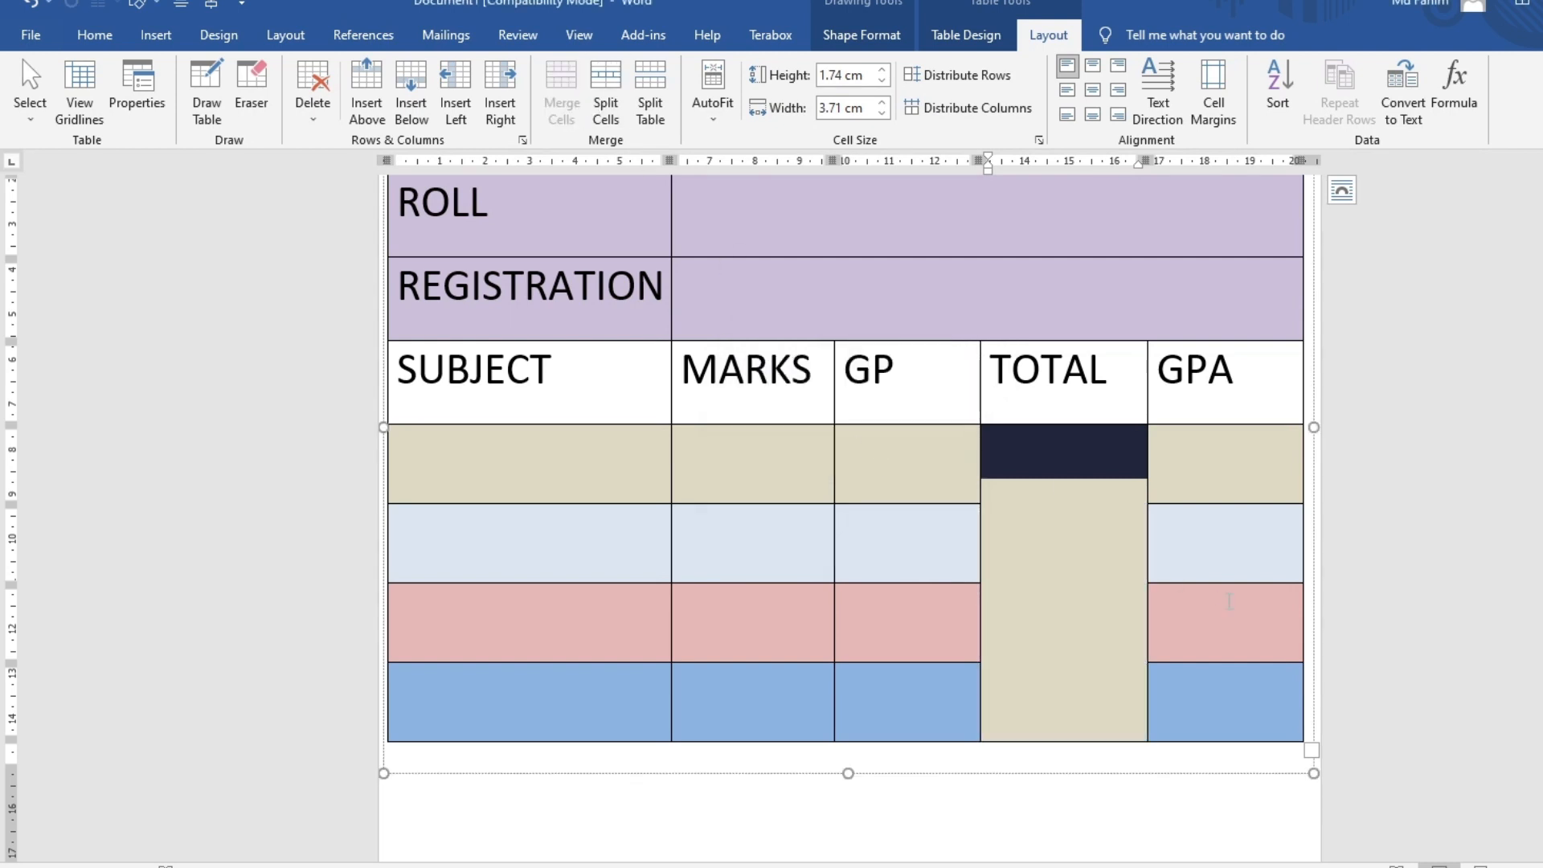
pyautogui.moveTo(1154, 441); pyautogui.dragTo(1205, 707)
pyautogui.click(561, 93)
pyautogui.click(887, 450)
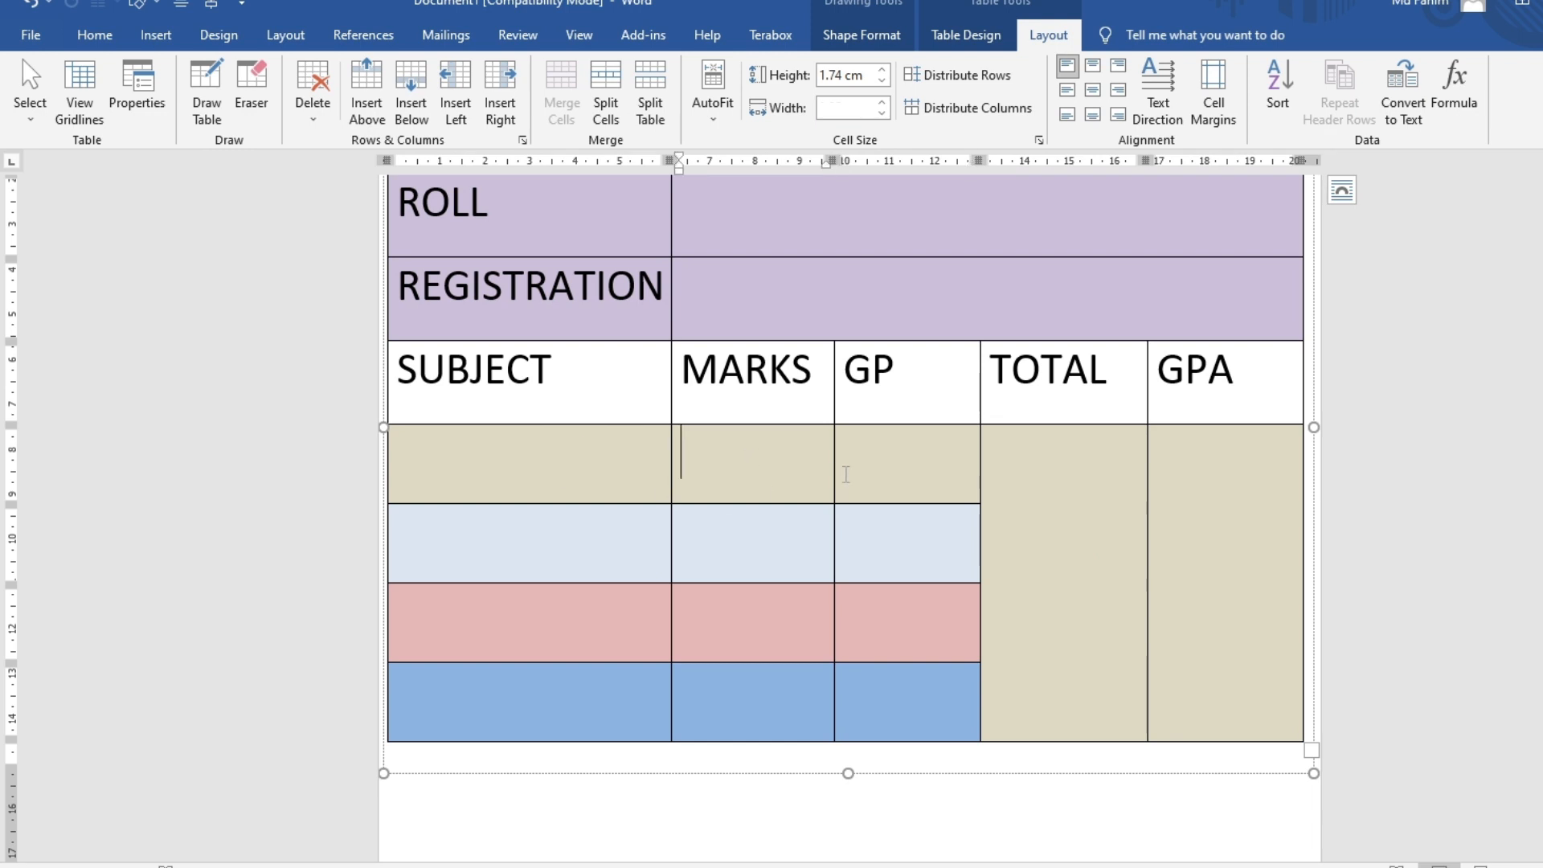
# Apply Align Center to the SUBJECT, MARKS and GP columns, then to TOTAL and GPA
pyautogui.moveTo(405, 357); pyautogui.dragTo(964, 724)
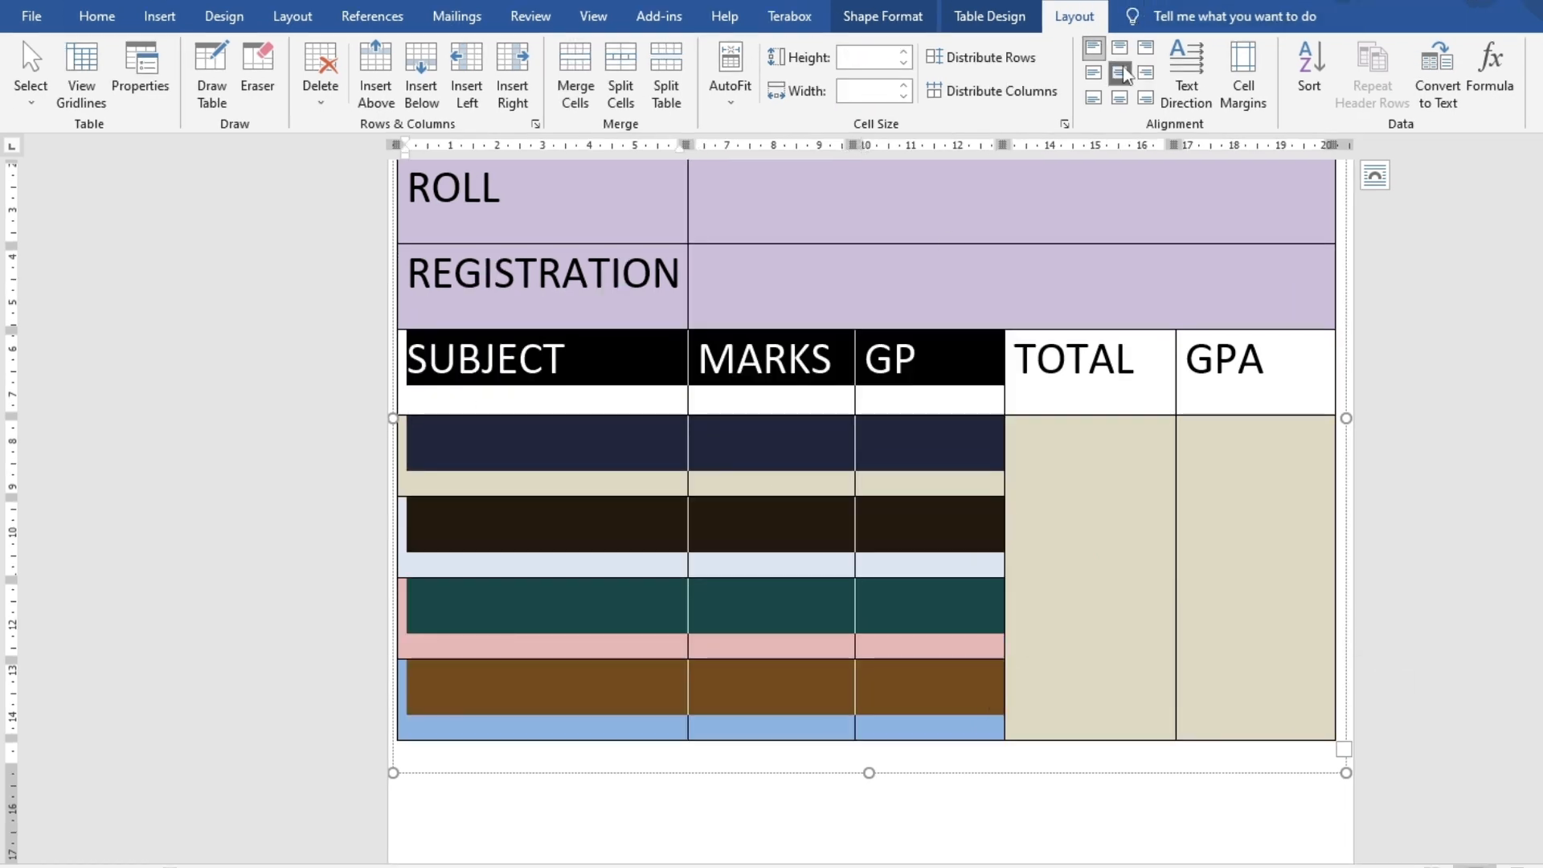
pyautogui.click(1124, 74)
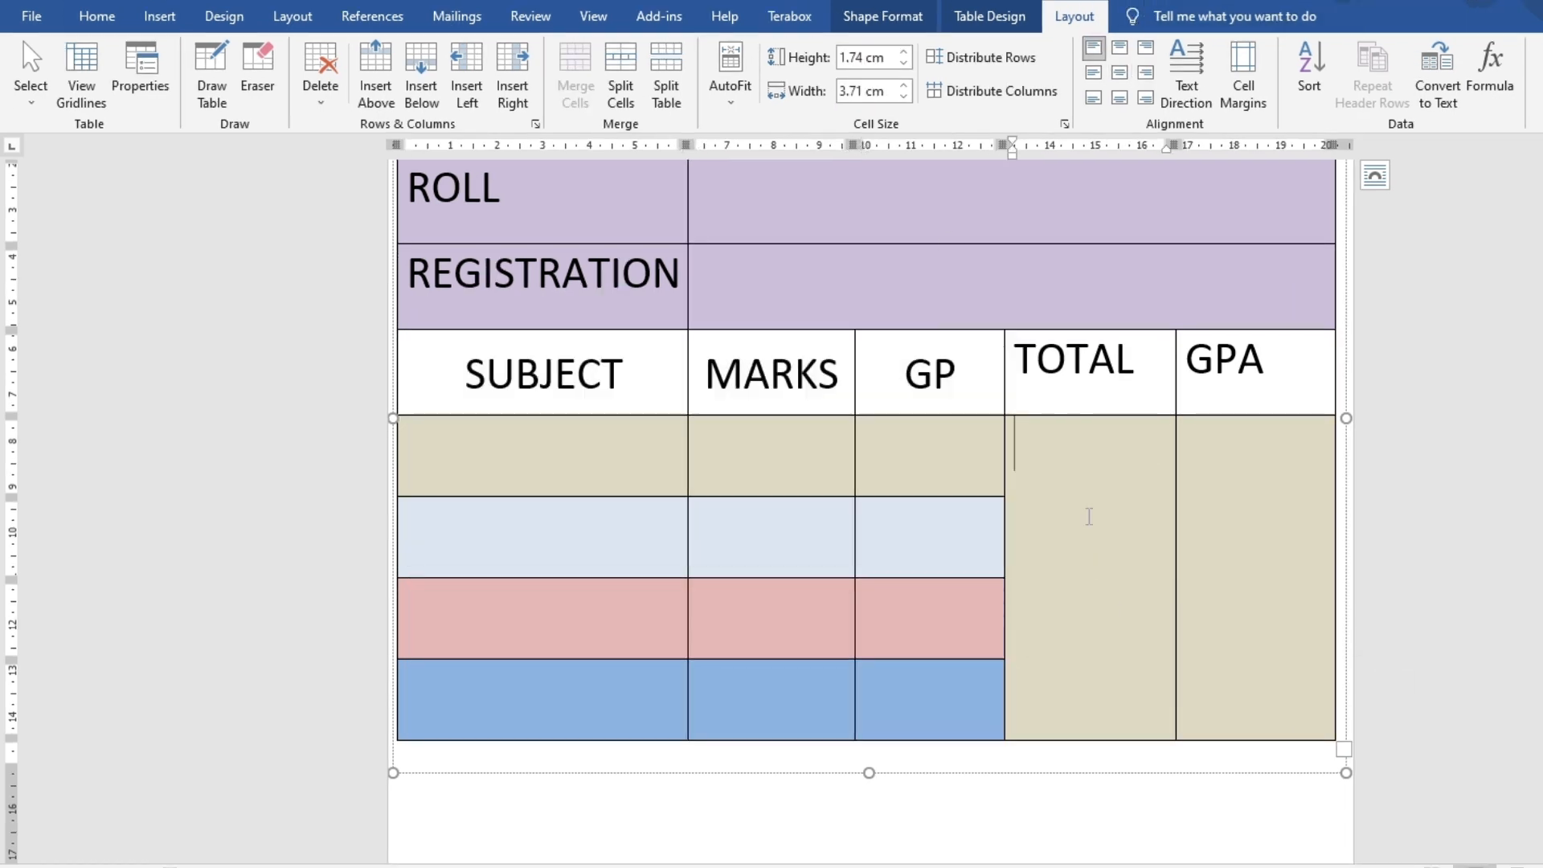
pyautogui.moveTo(1034, 381); pyautogui.dragTo(1202, 562)
pyautogui.click(1119, 73)
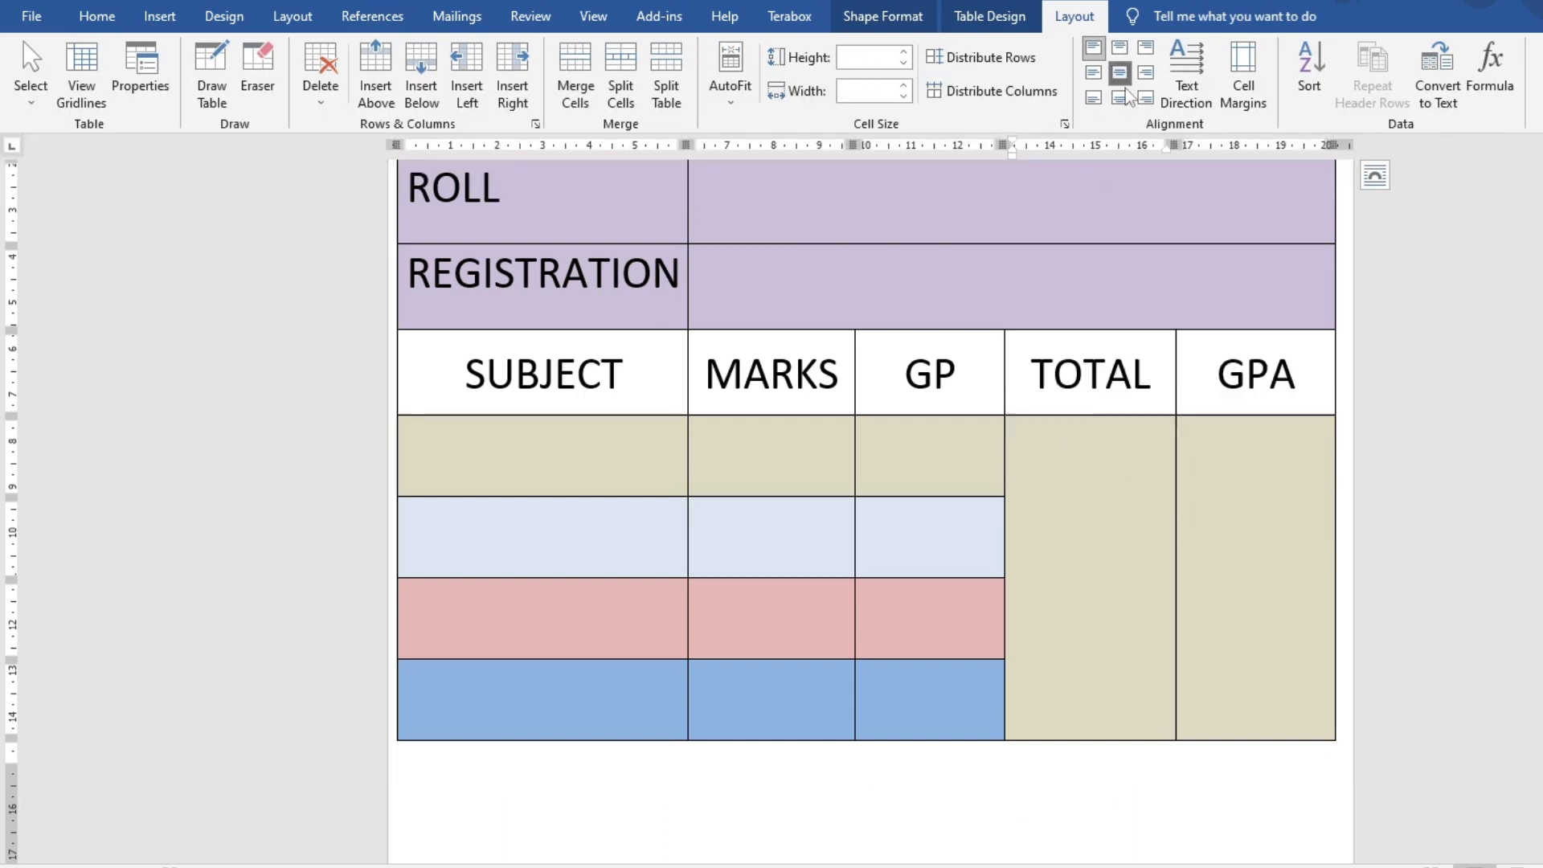
pyautogui.click(1296, 601)
pyautogui.scroll(5, 1009, 406)
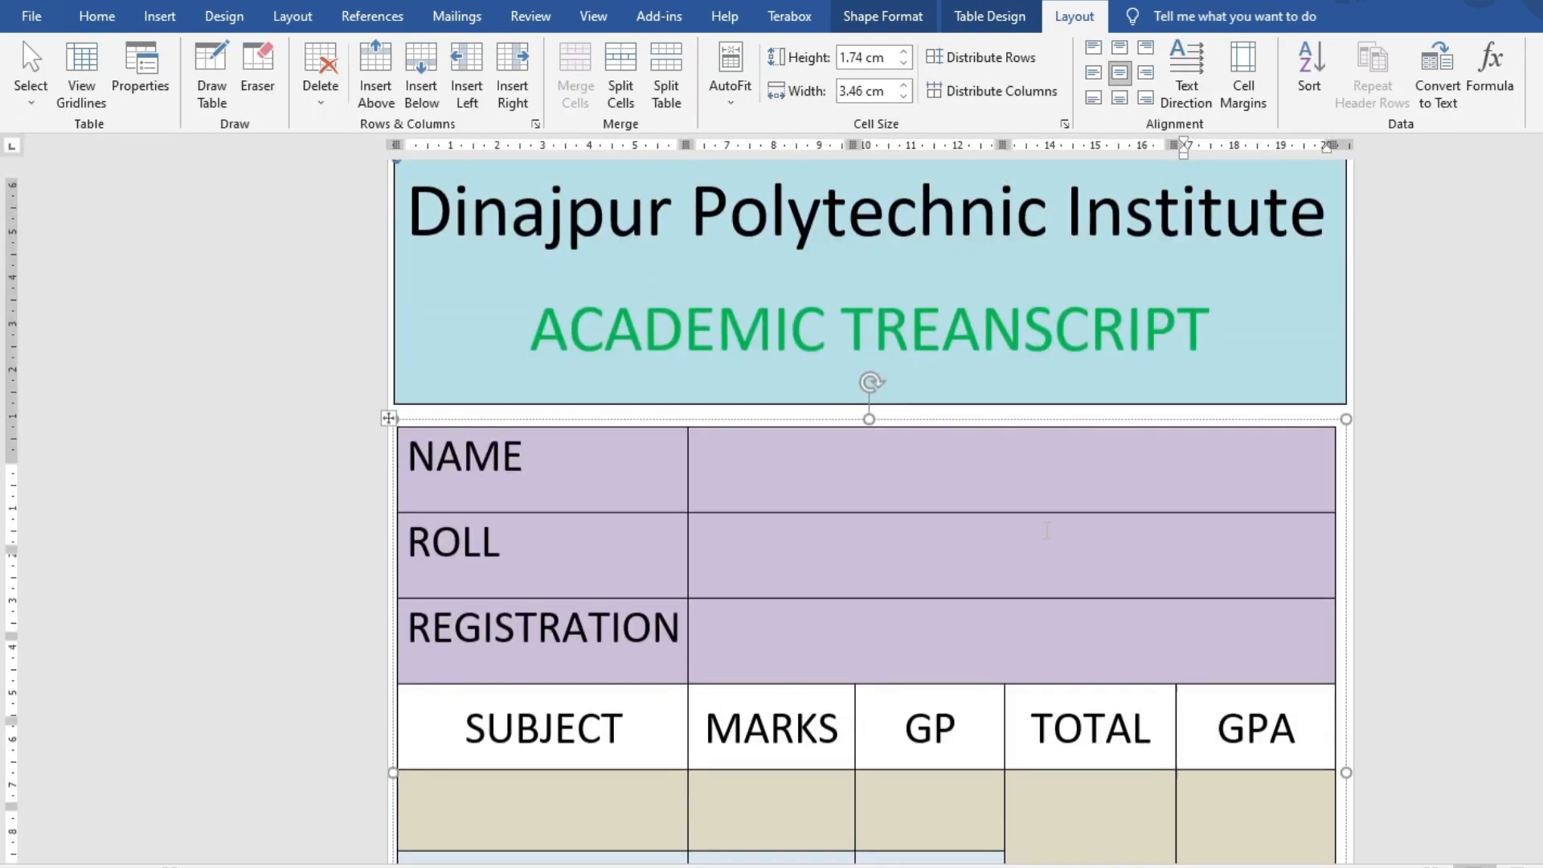
pyautogui.keyDown('ctrl'); pyautogui.scroll(-2, 964, 414); pyautogui.keyUp('ctrl')
pyautogui.keyDown('ctrl'); pyautogui.scroll(-5, 1041, 595); pyautogui.keyUp('ctrl')
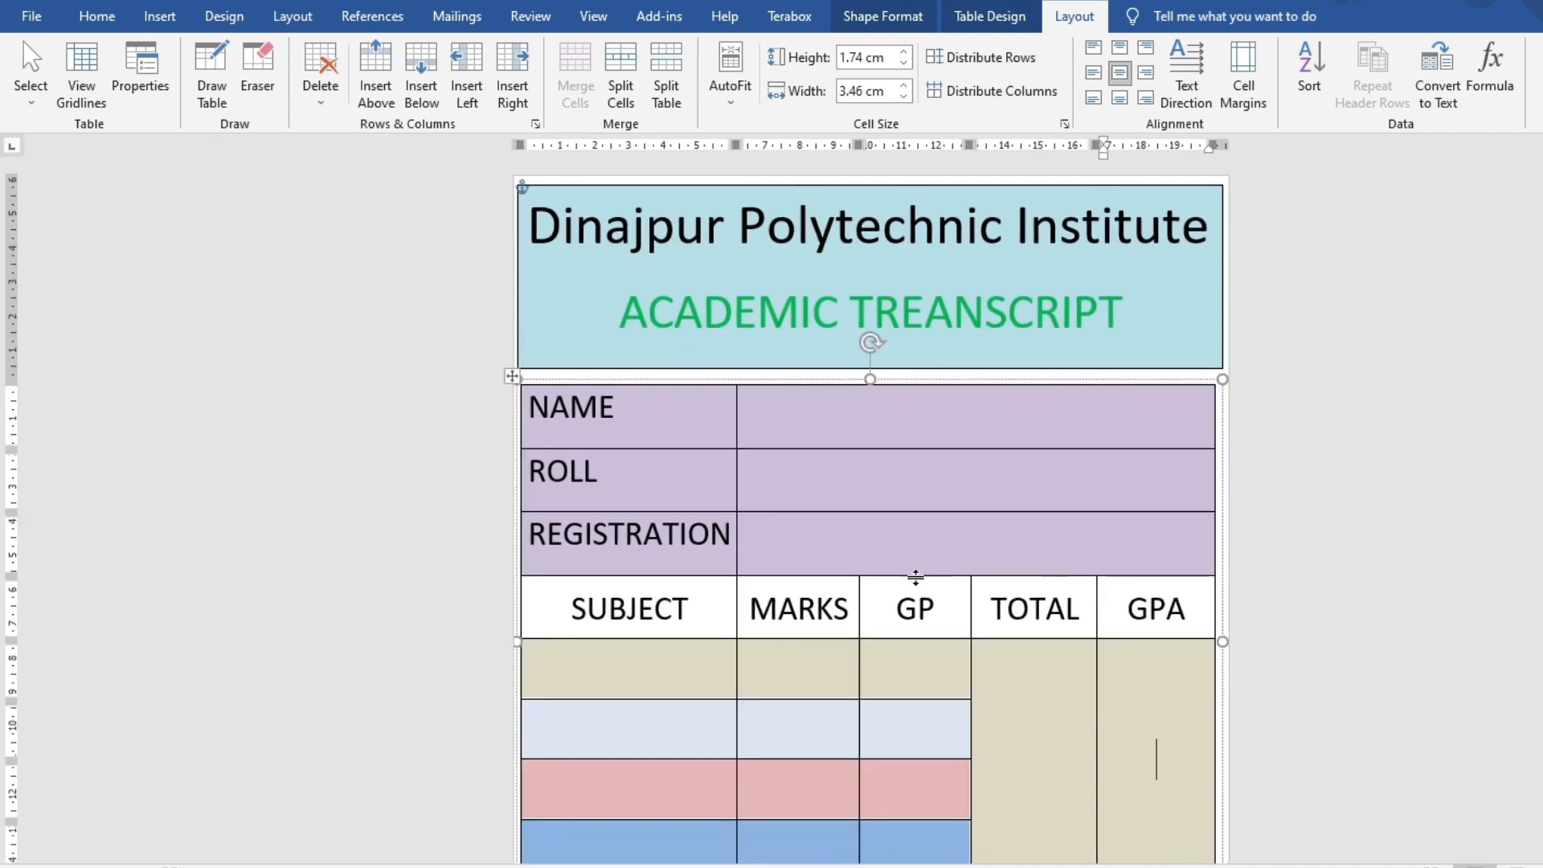
pyautogui.click(1037, 771)
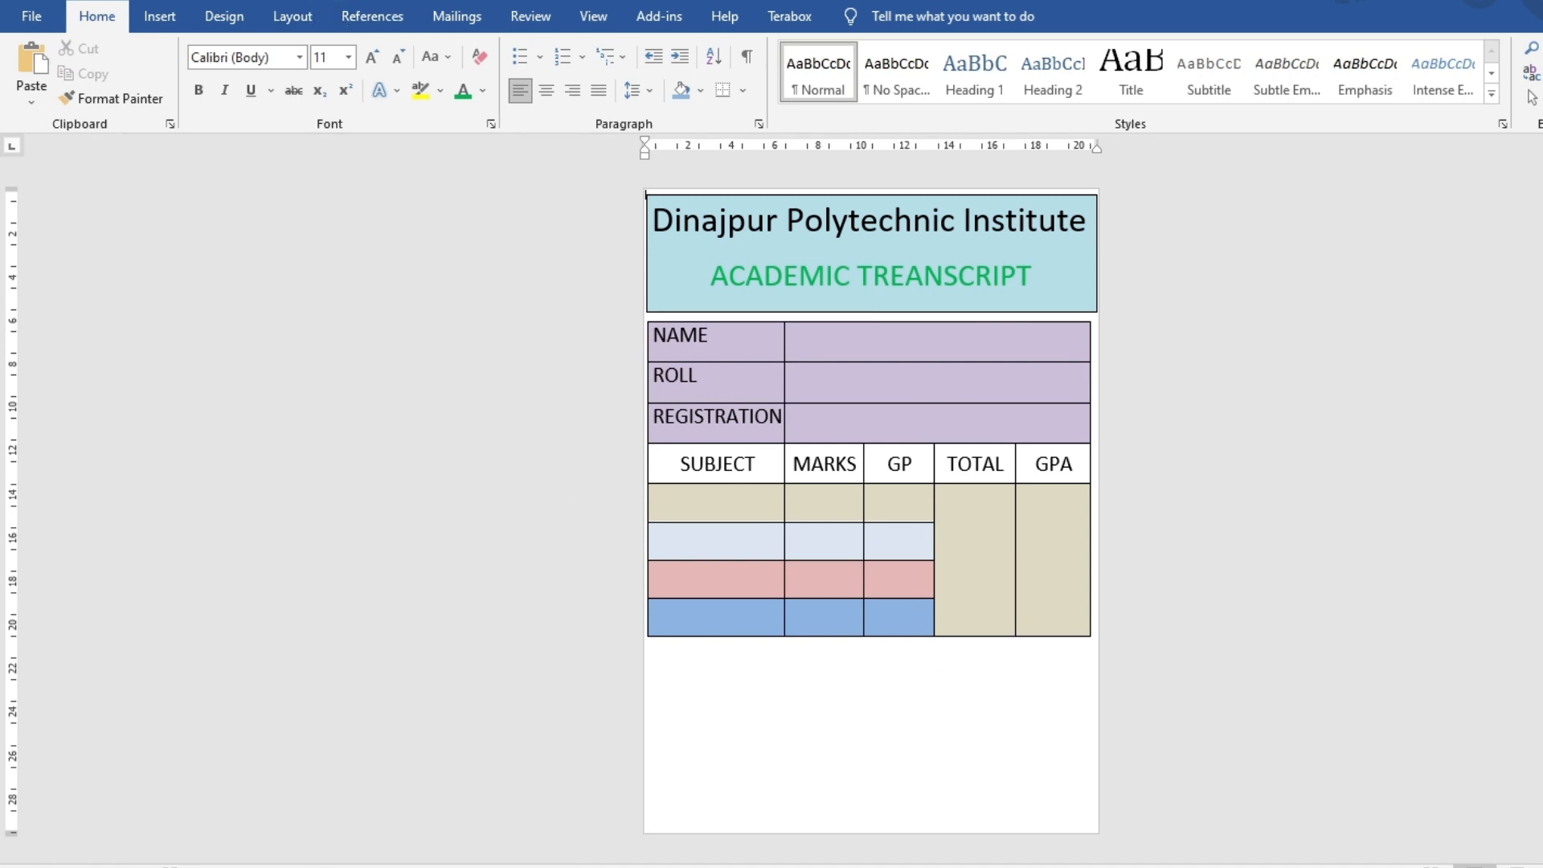
# Use the Sheet1$ table of Desktop\Book2.xlsx as the existing mail-merge recipient list
pyautogui.click(458, 20)
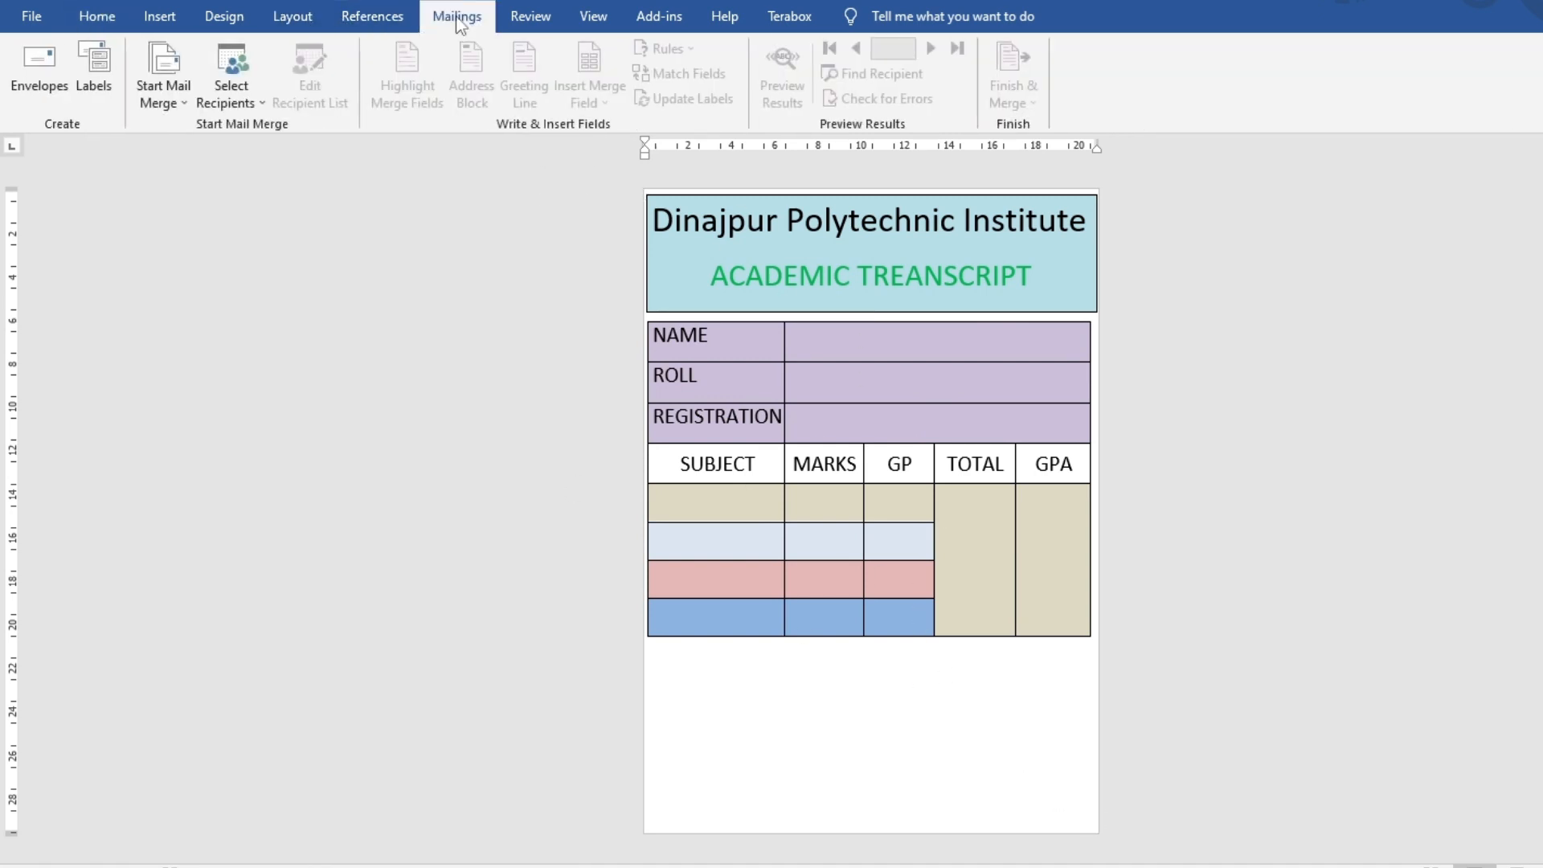
pyautogui.click(233, 80)
pyautogui.click(253, 148)
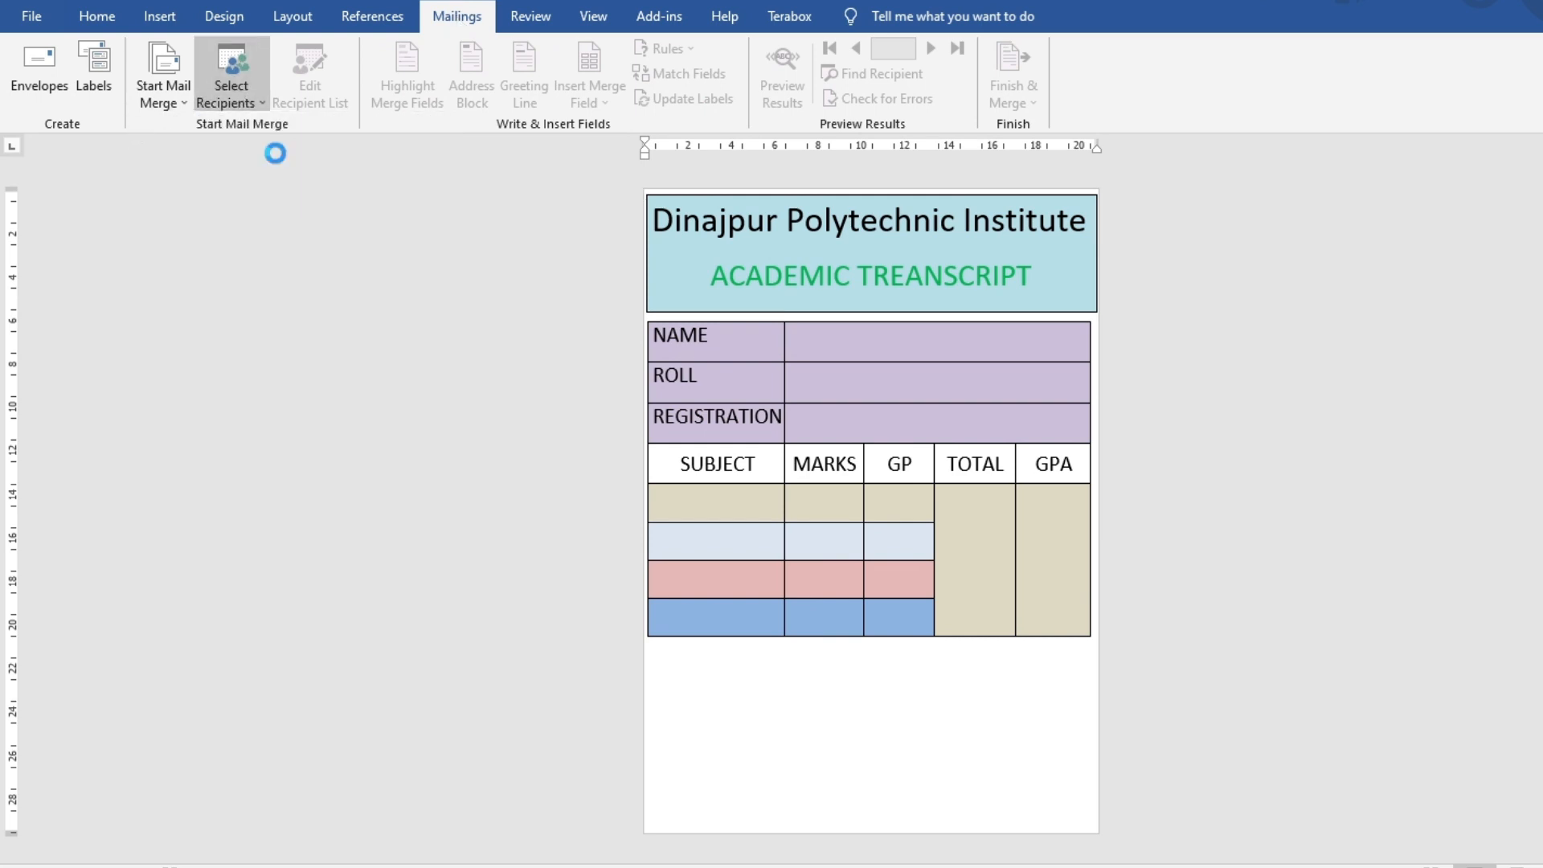
pyautogui.scroll(3, 149, 201)
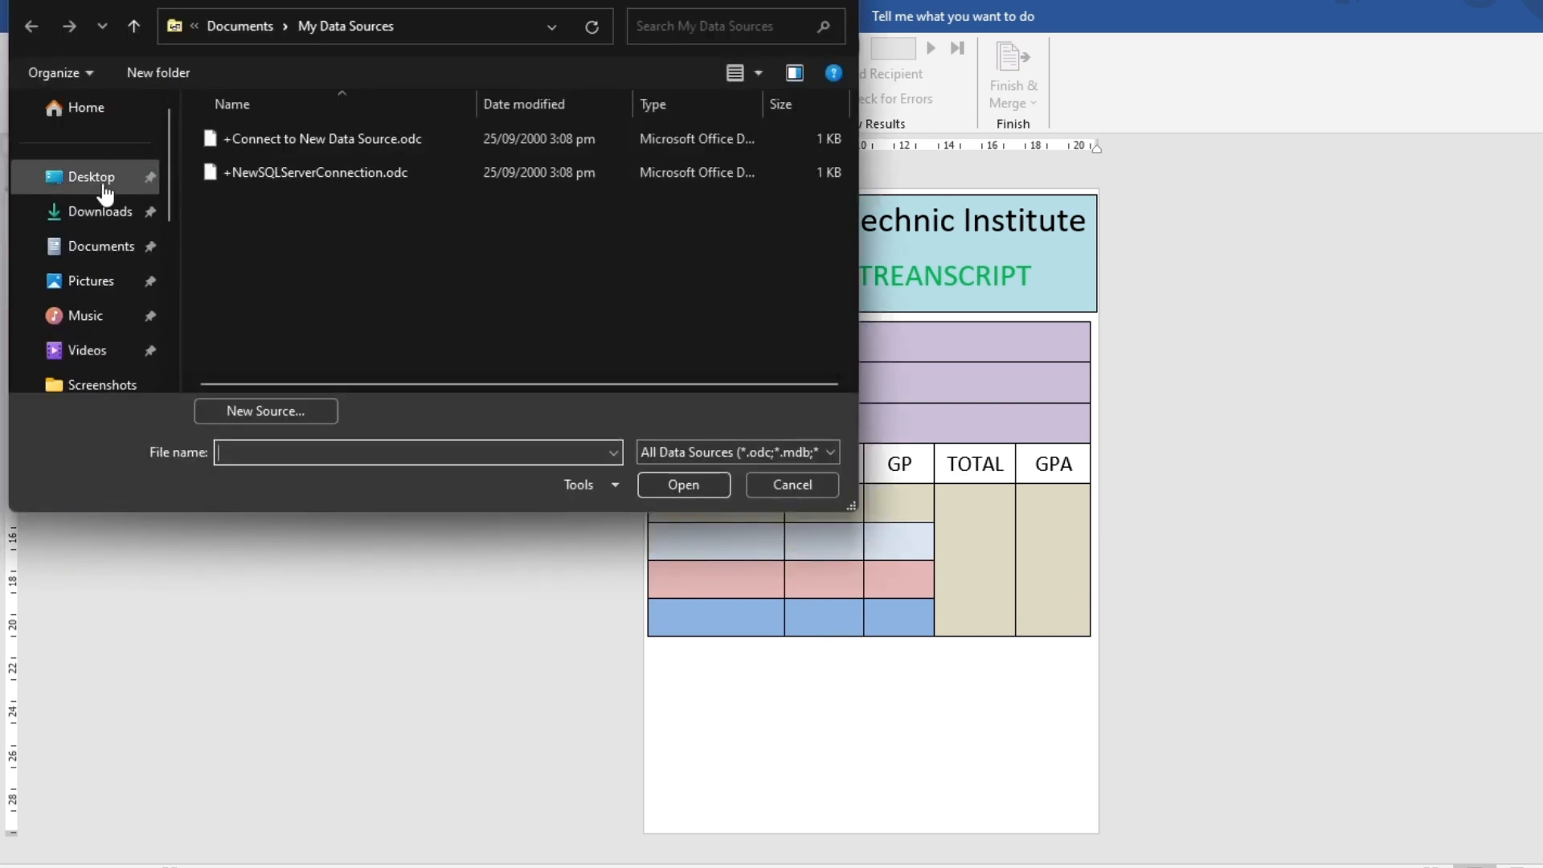
pyautogui.click(95, 224)
pyautogui.click(95, 177)
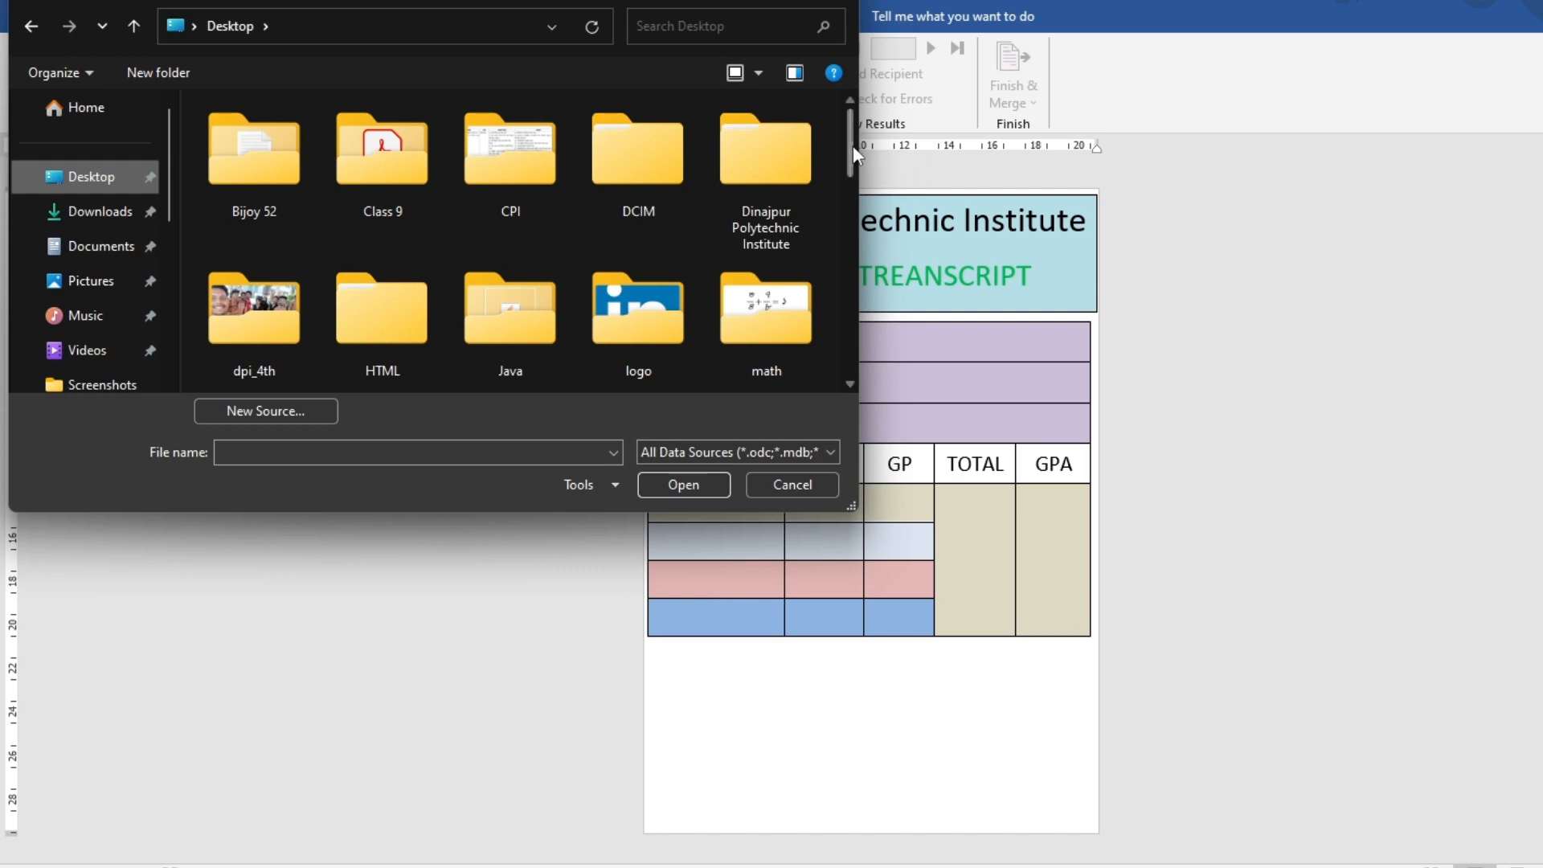
pyautogui.moveTo(851, 146); pyautogui.dragTo(853, 311)
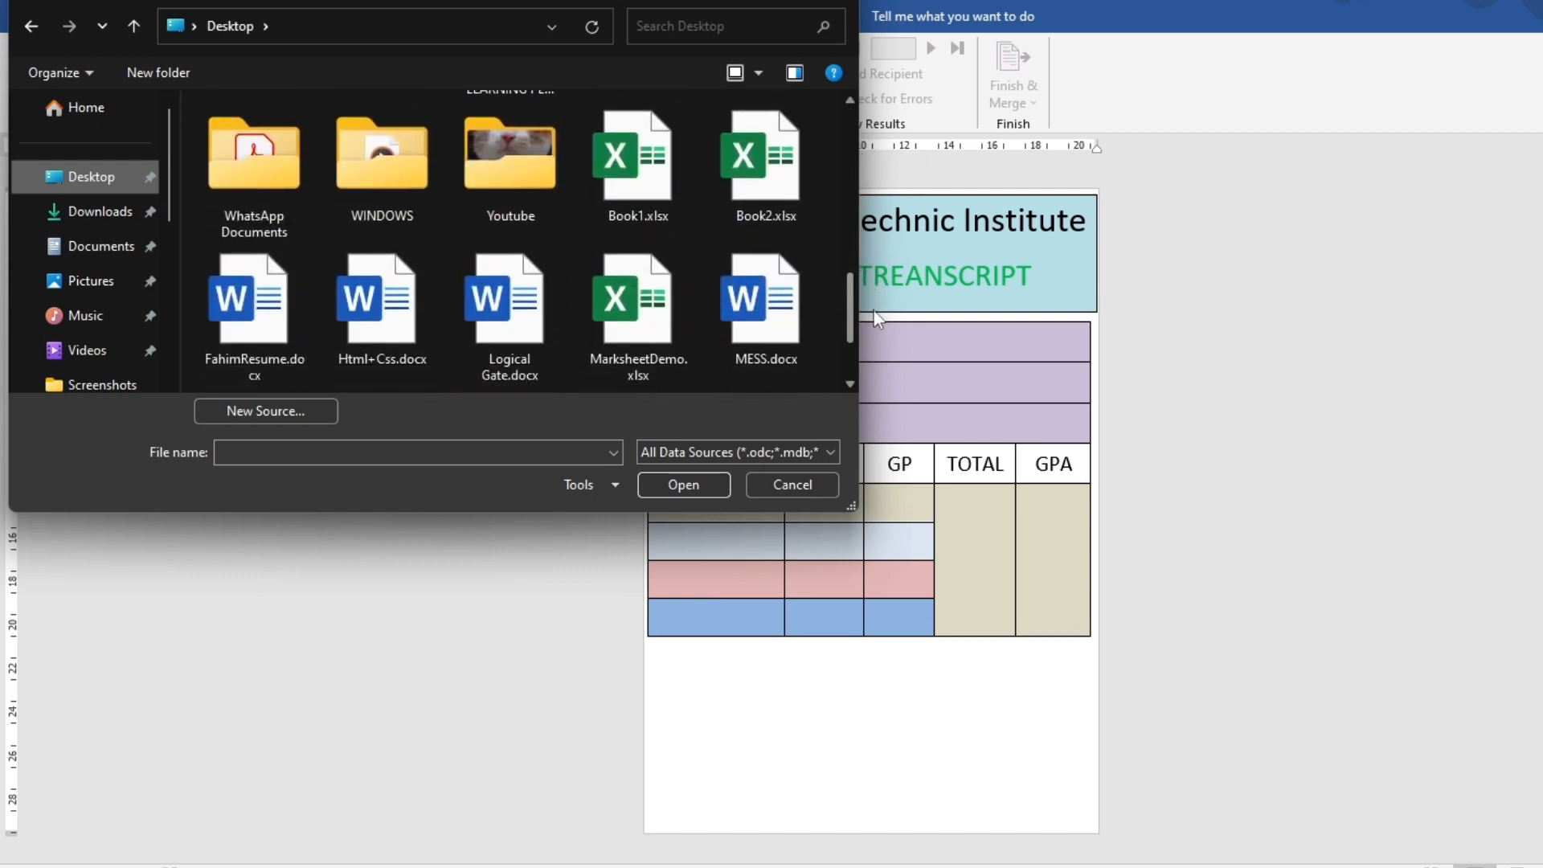
pyautogui.click(761, 170)
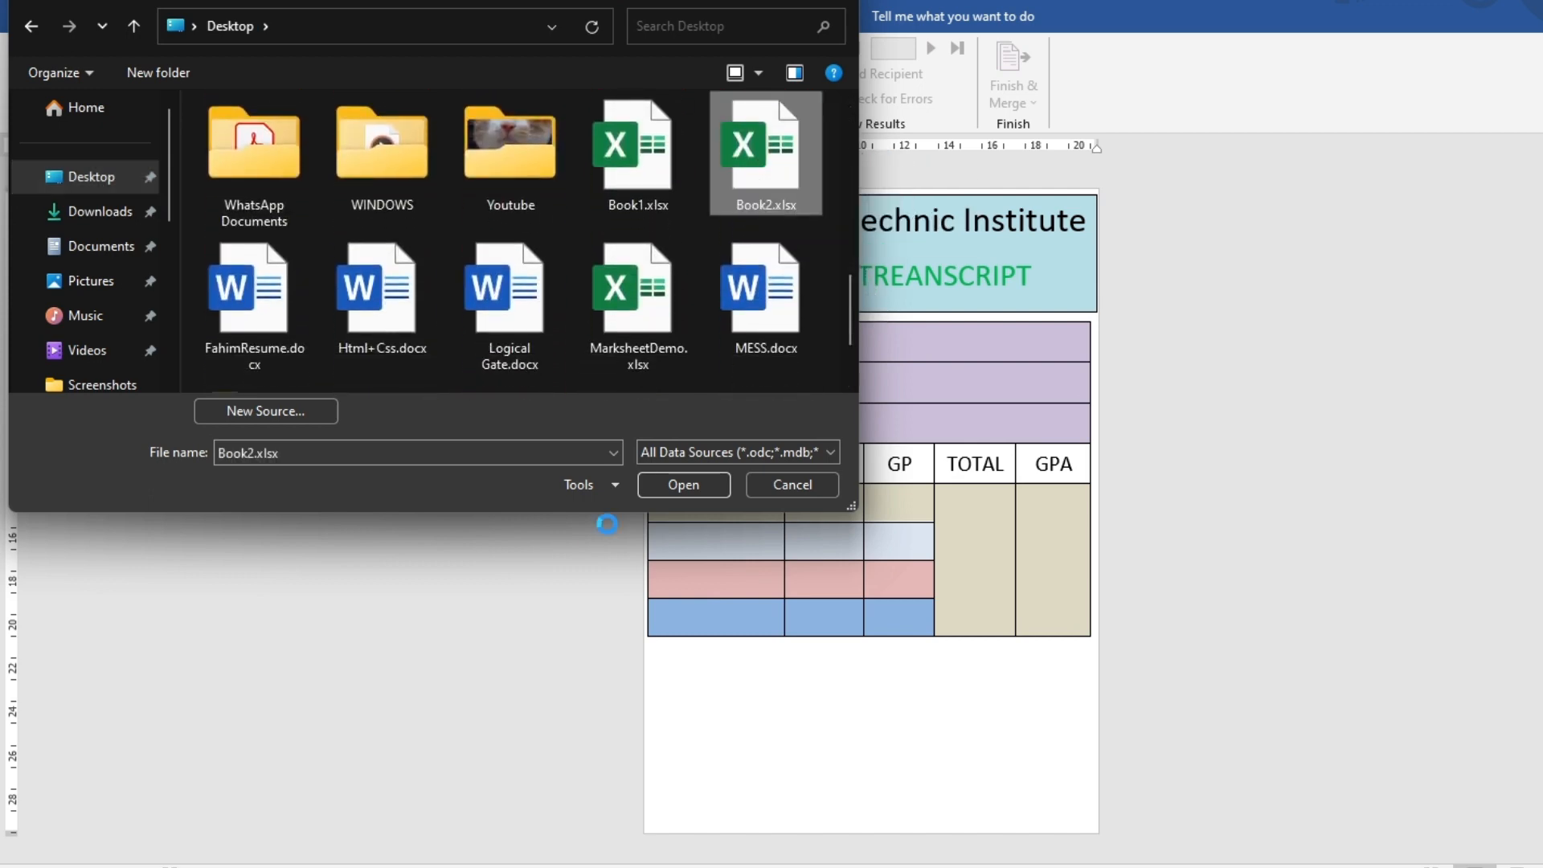
pyautogui.click(683, 484)
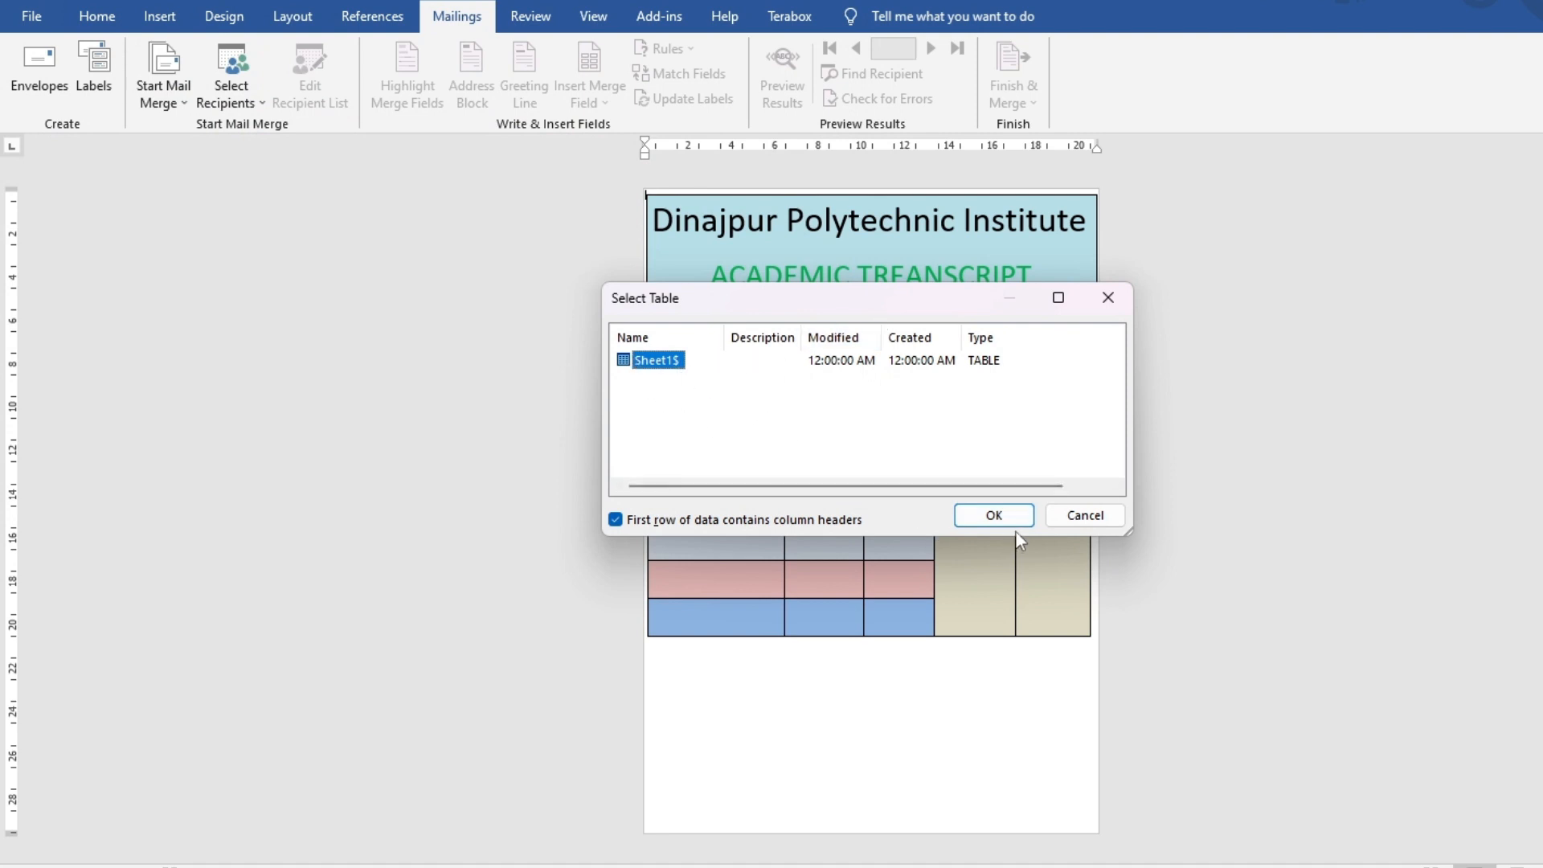
pyautogui.click(963, 515)
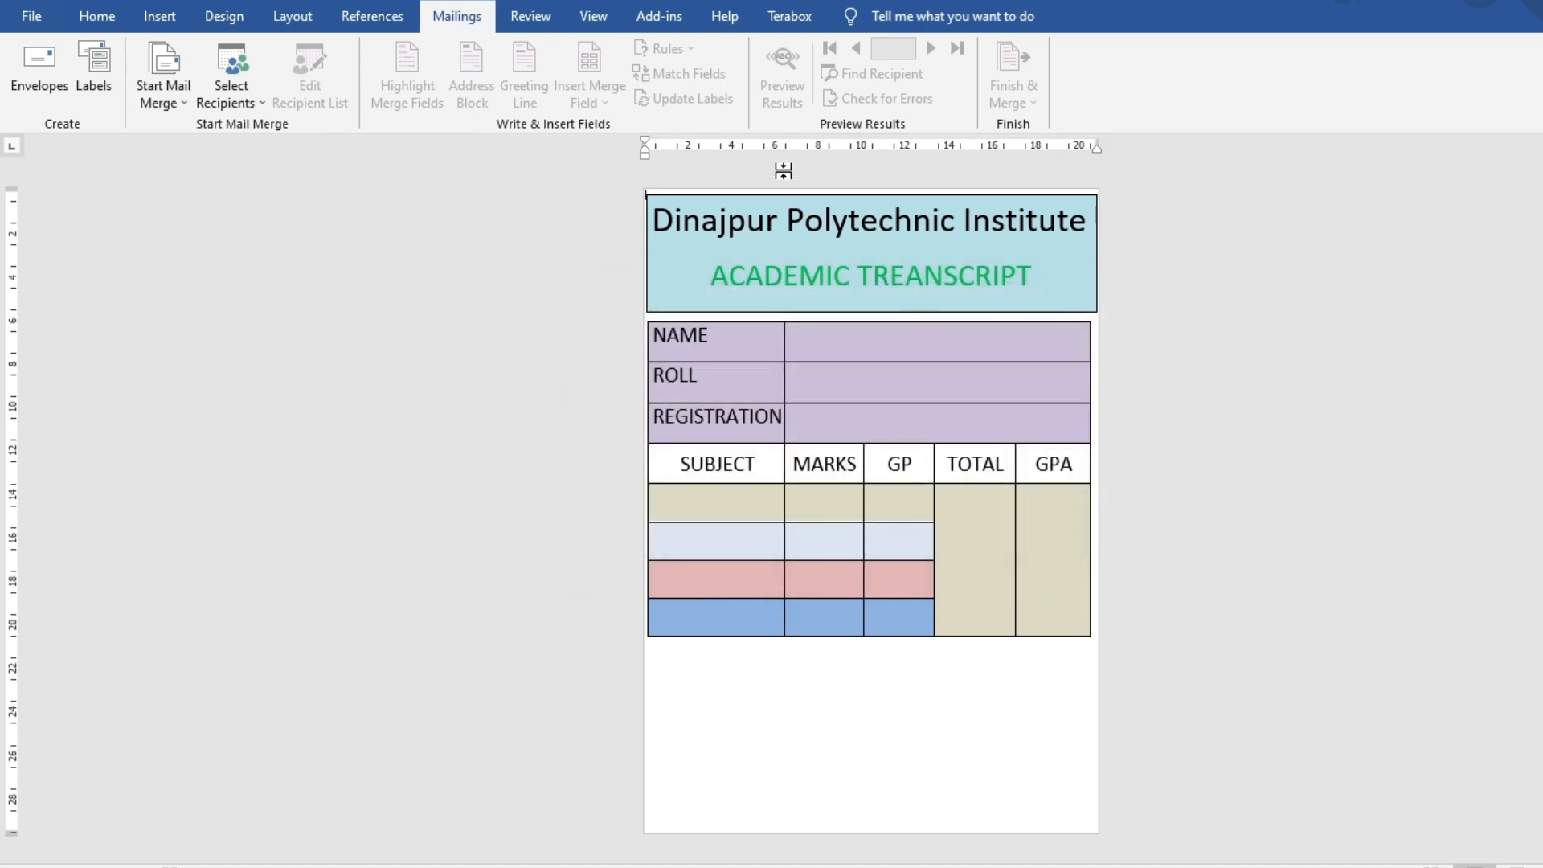
# Insert «Name», «Roll_» and «Reg» merge fields into the NAME, ROLL and REGISTRATION value cells
pyautogui.click(824, 341)
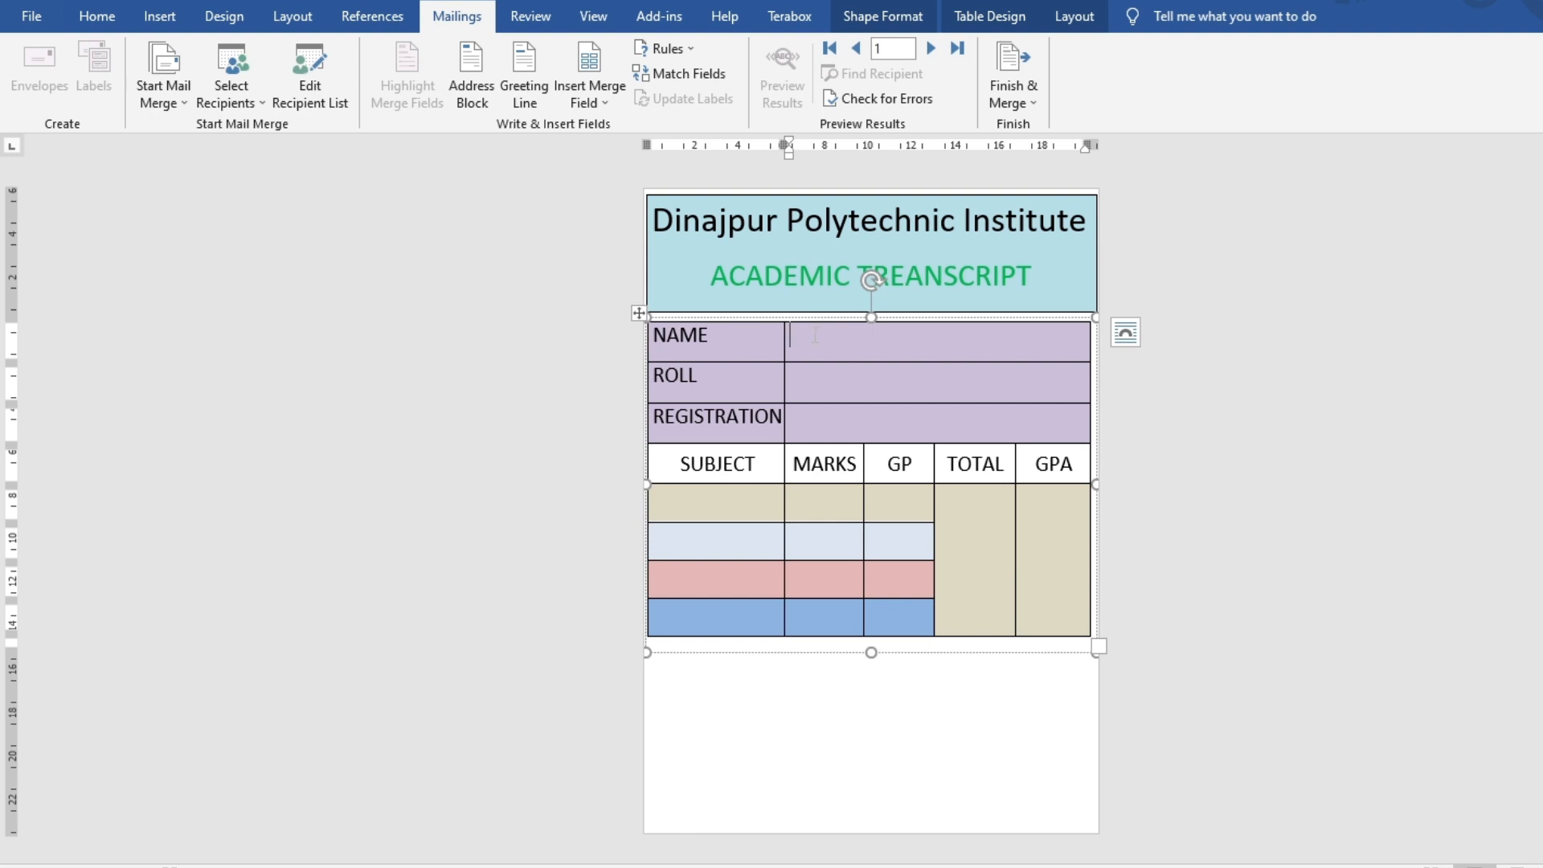
pyautogui.click(600, 95)
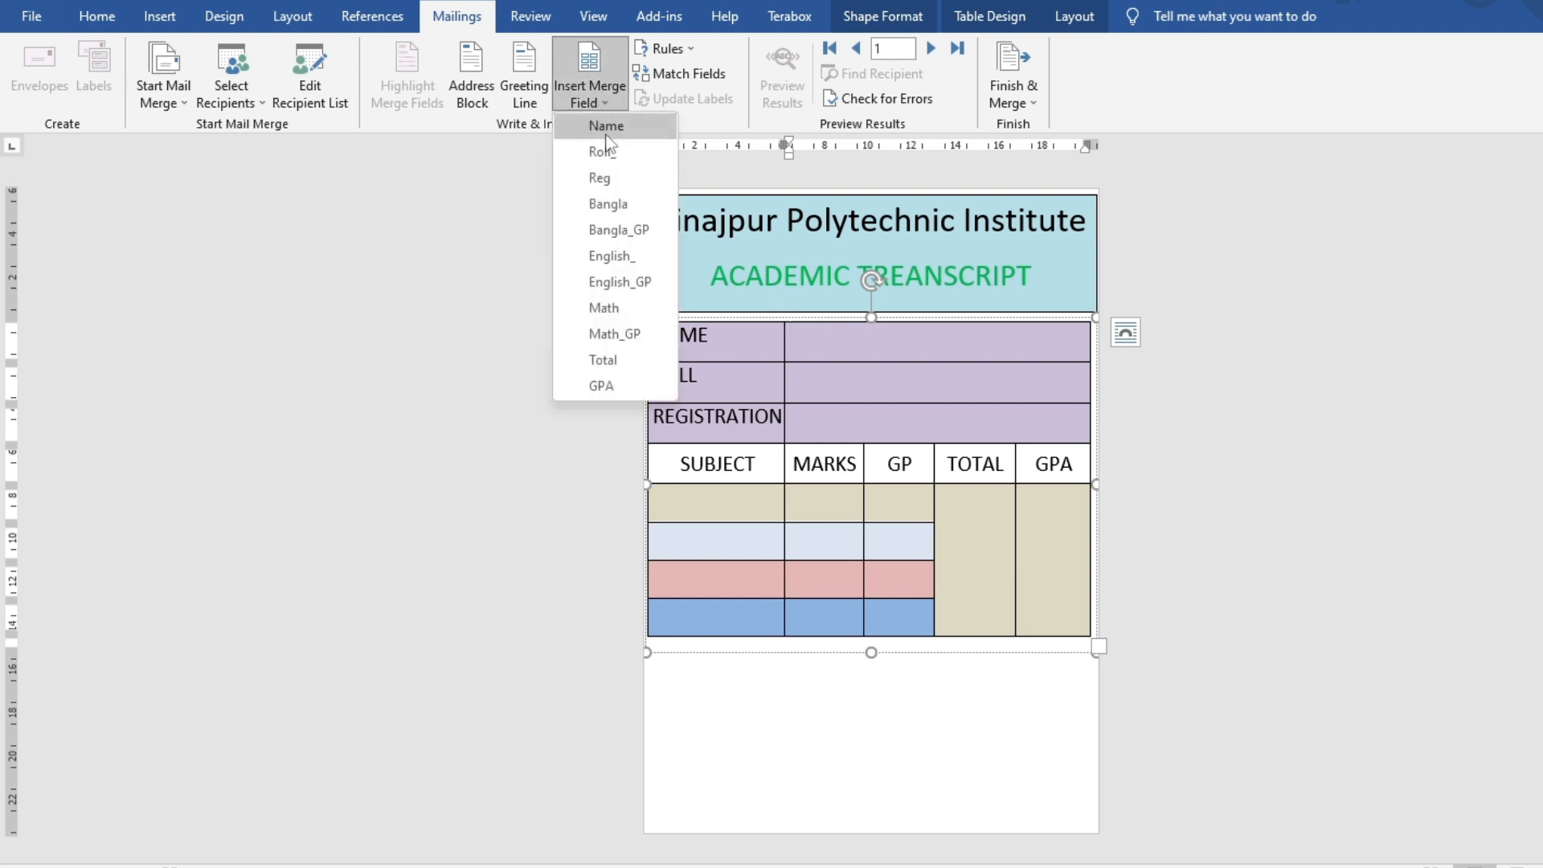
pyautogui.click(606, 125)
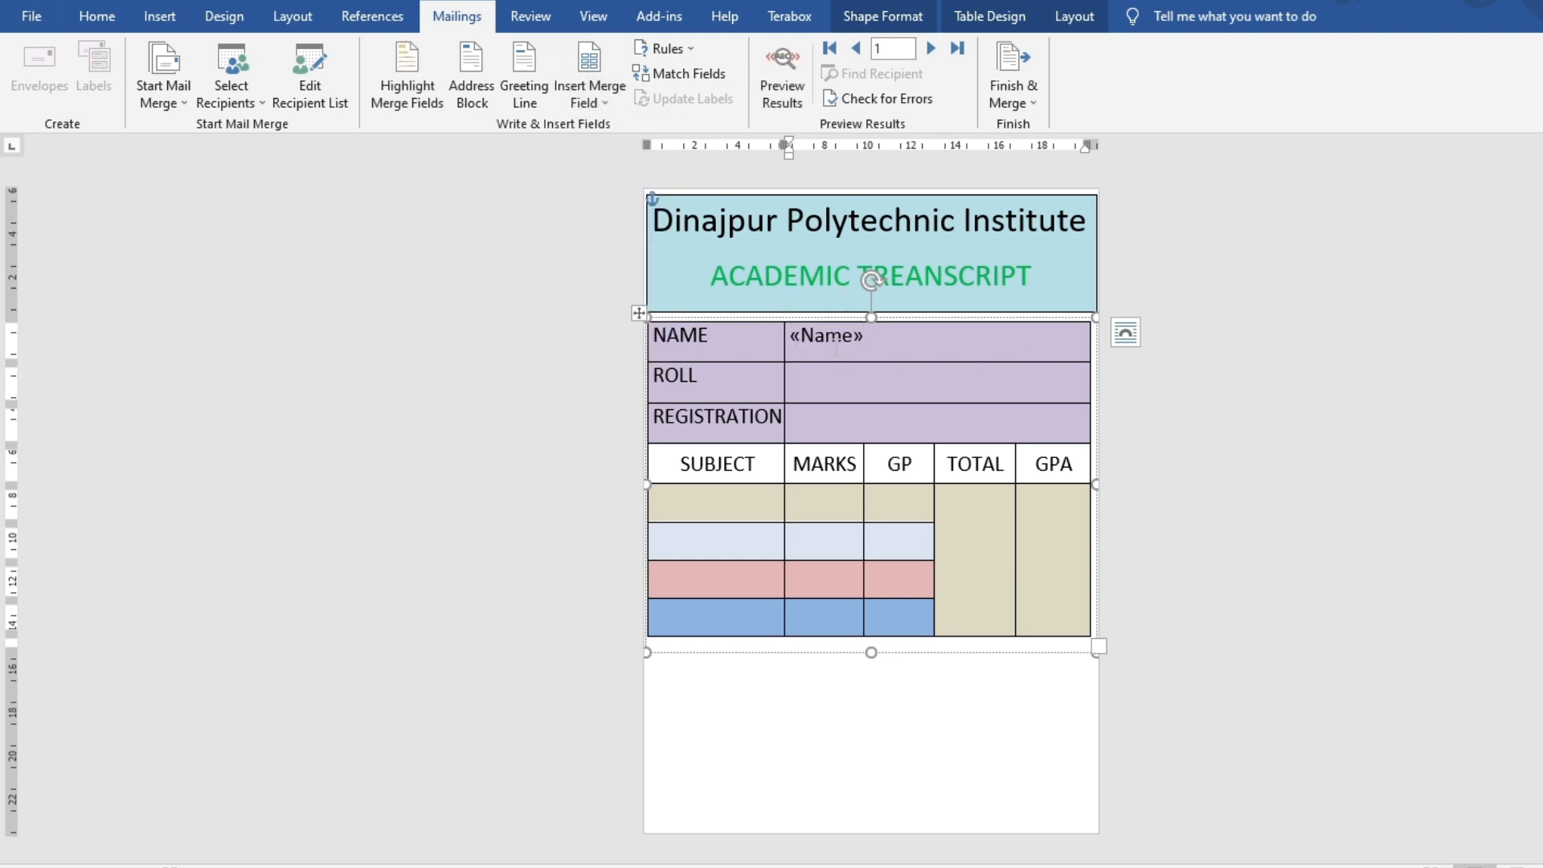
pyautogui.click(589, 68)
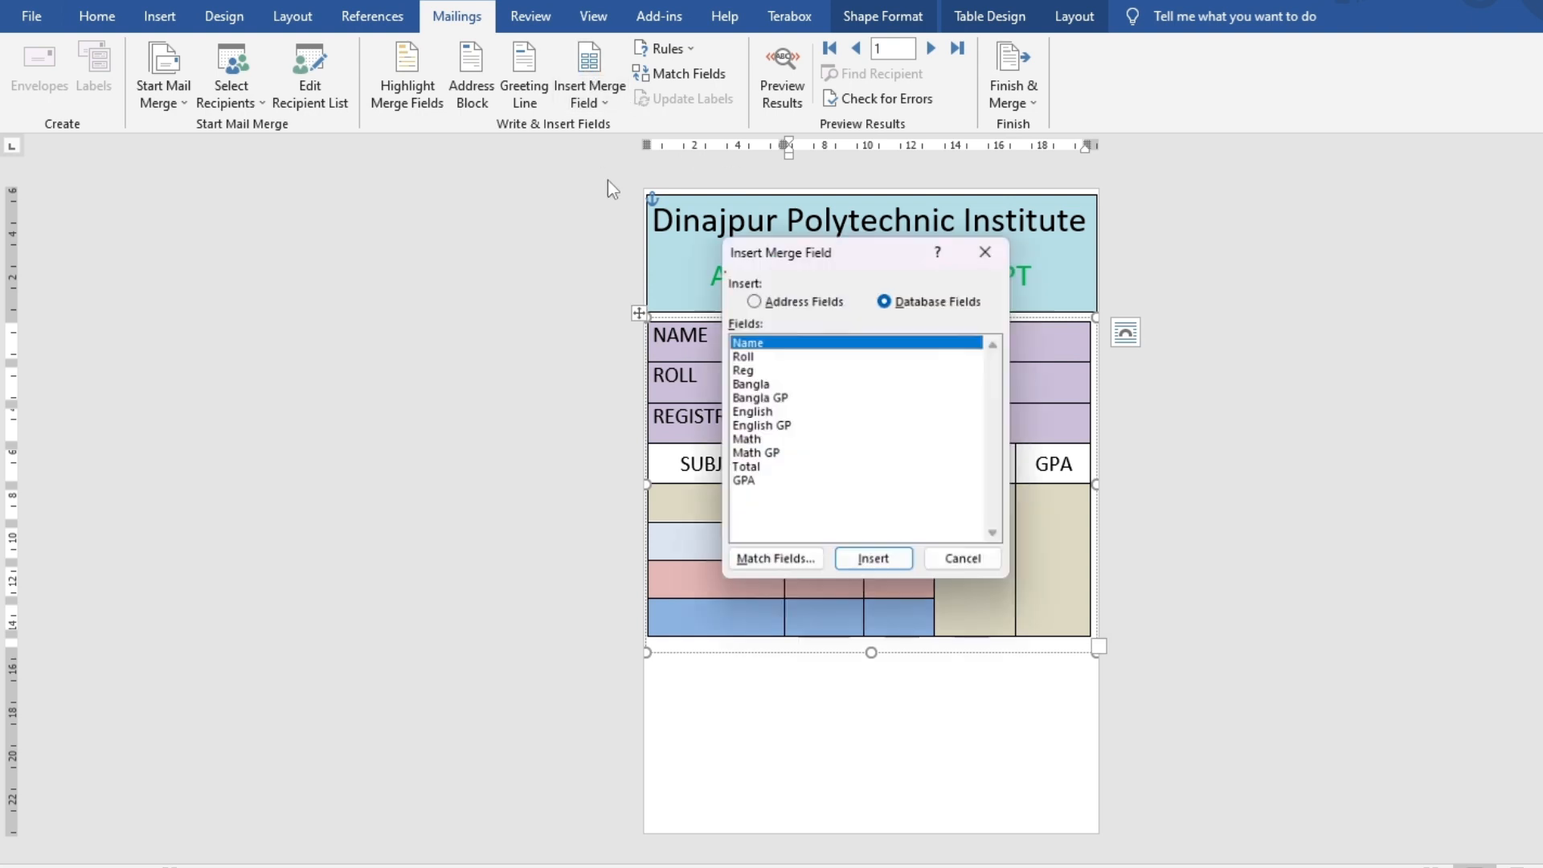
pyautogui.click(740, 358)
pyautogui.click(868, 561)
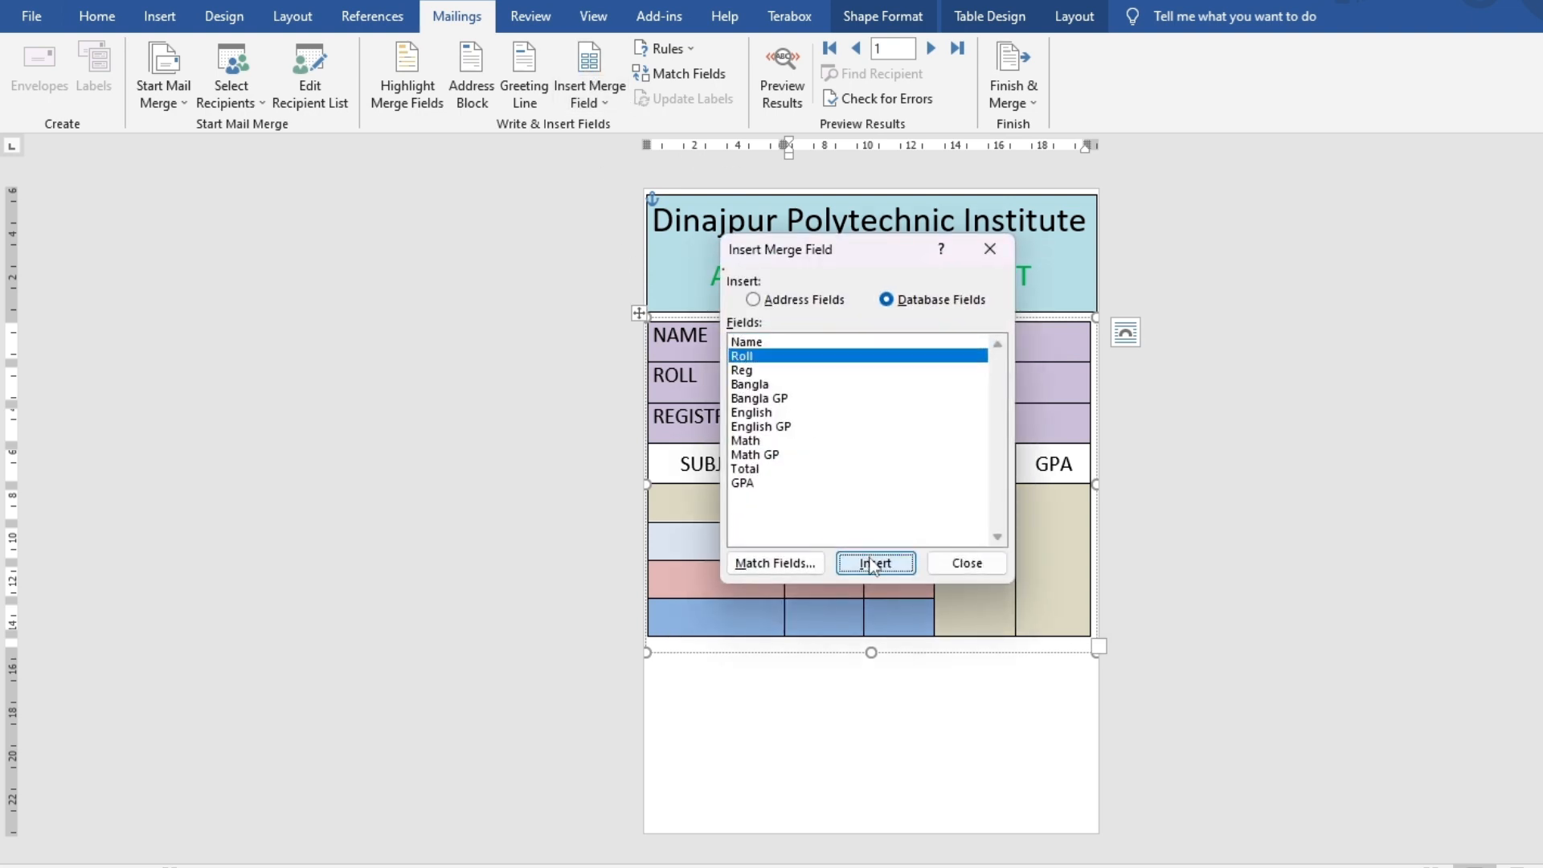
pyautogui.moveTo(852, 239); pyautogui.dragTo(463, 225)
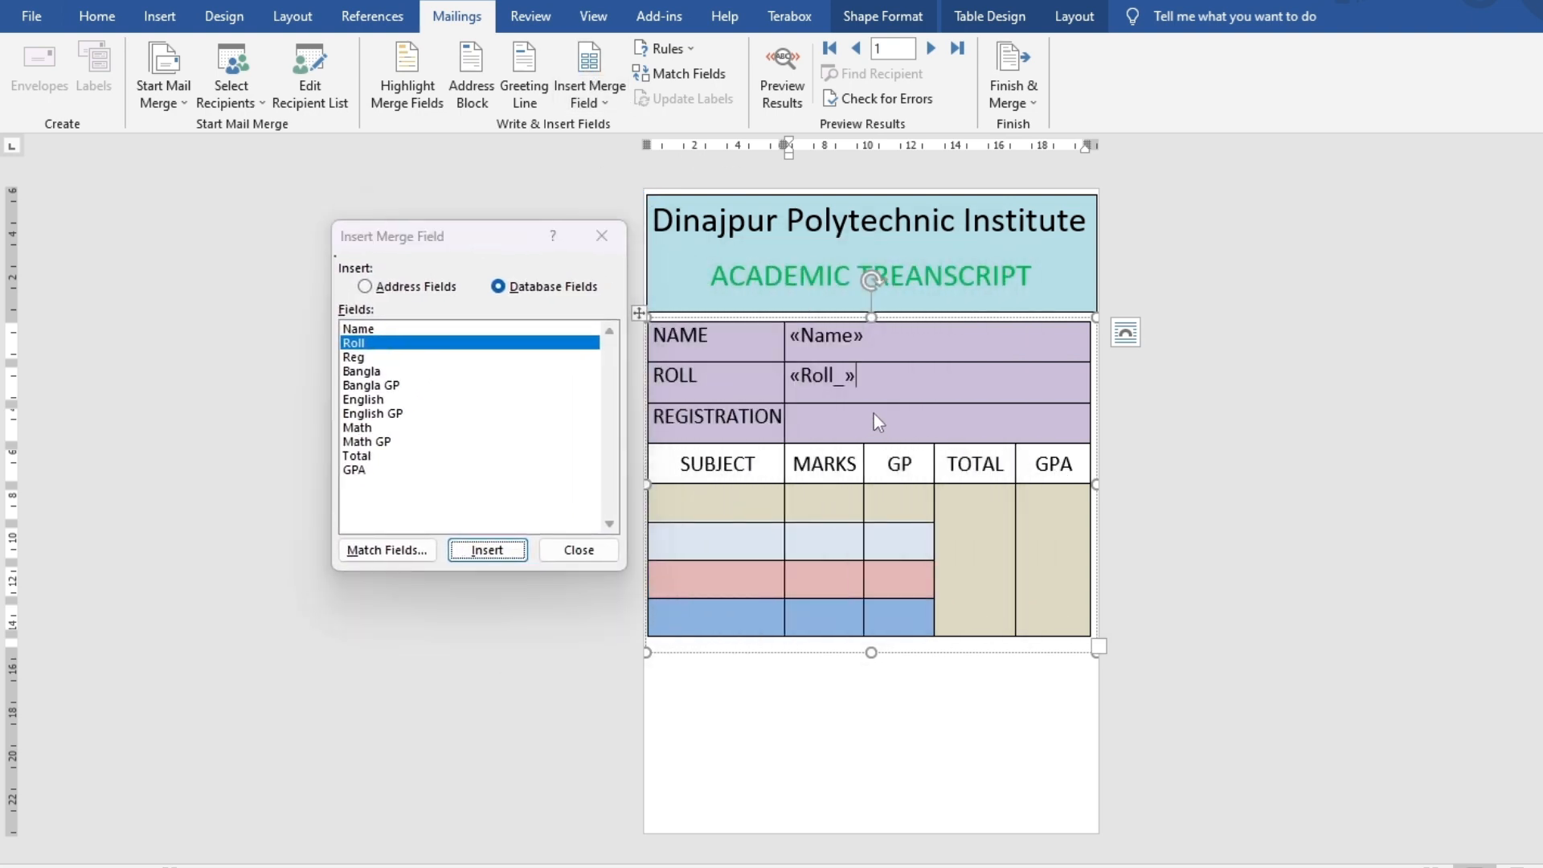
pyautogui.click(579, 550)
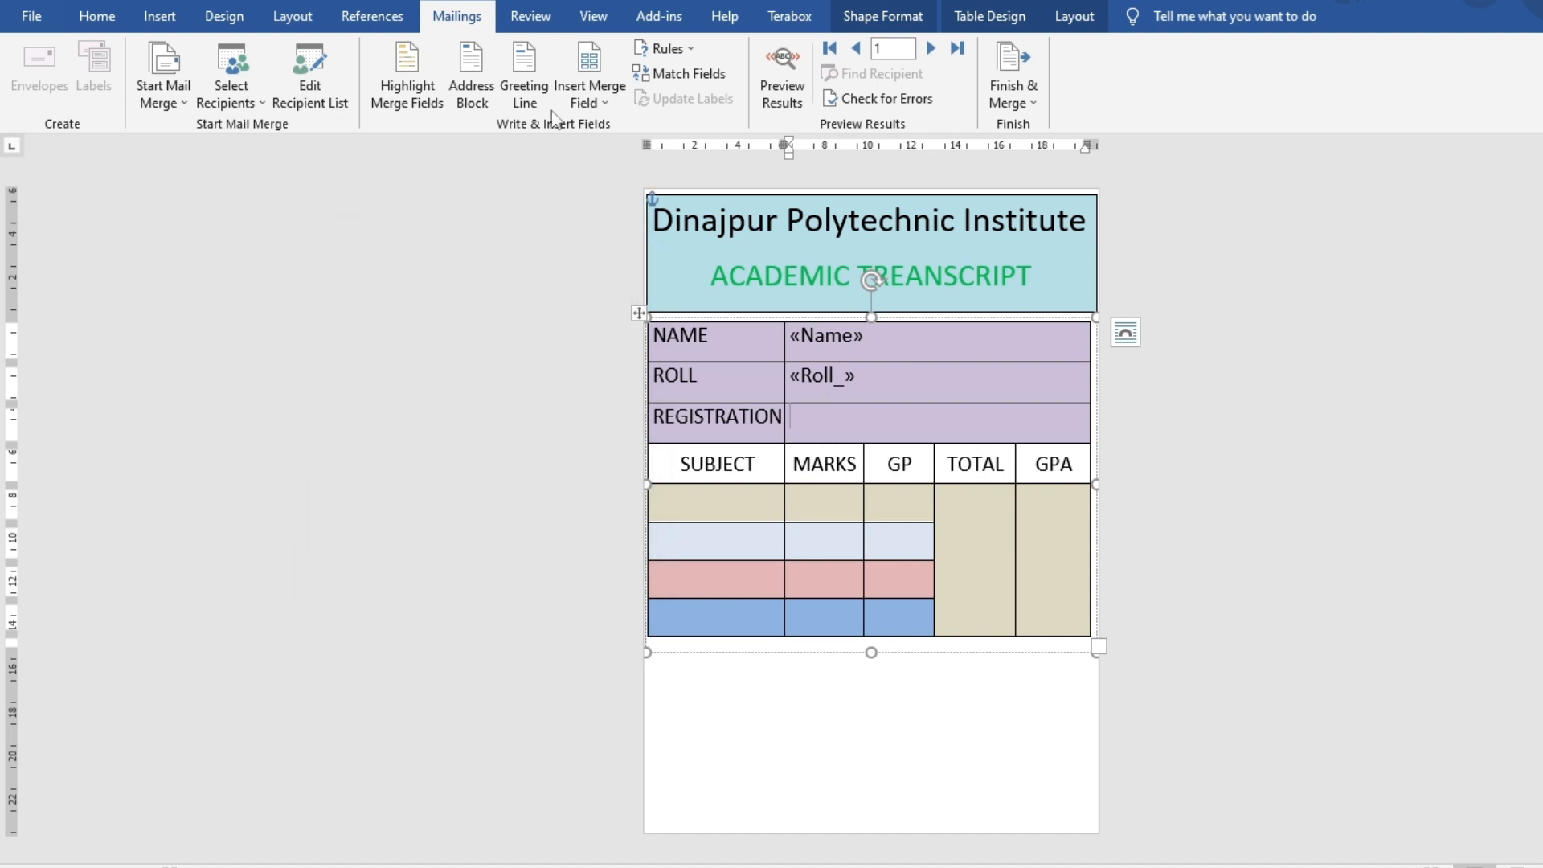
pyautogui.click(589, 102)
pyautogui.click(603, 176)
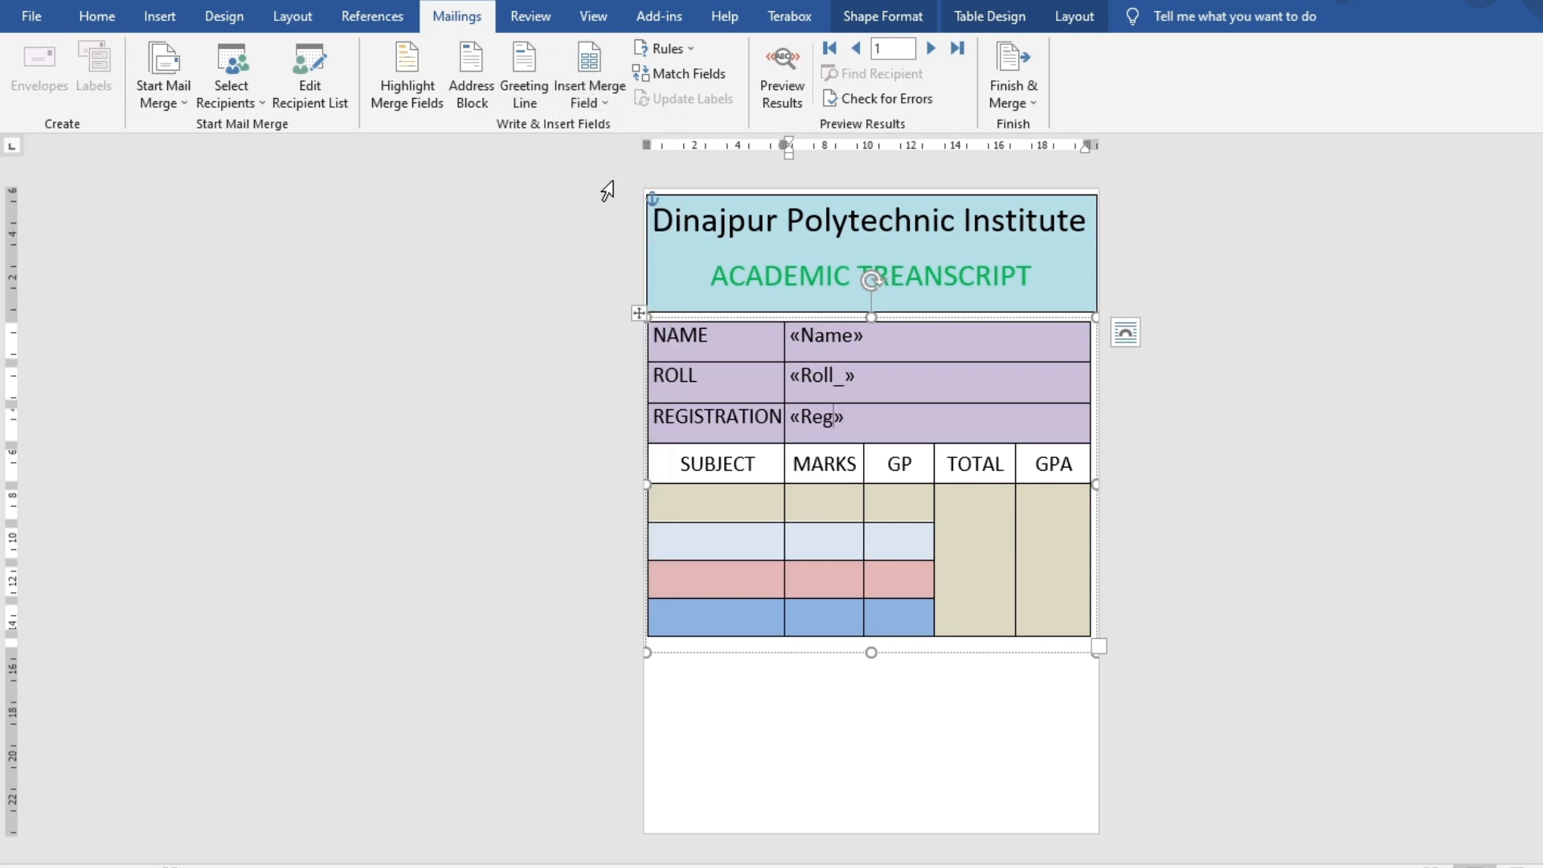
pyautogui.click(748, 498)
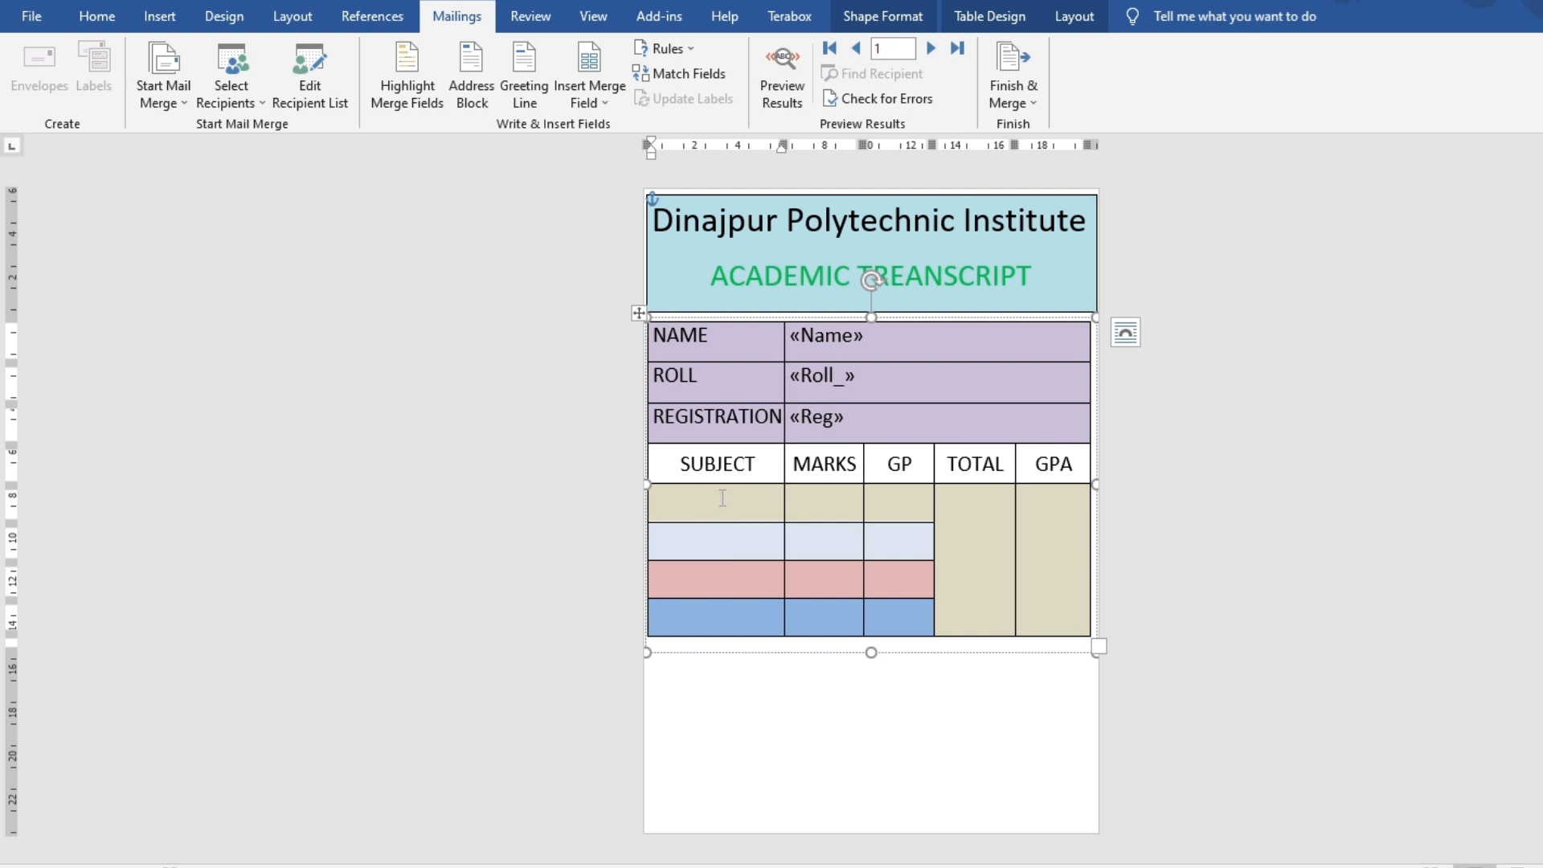
# Type BANGLA, ENGLISH and MATH into the first three SUBJECT cells, removing the extra letters
pyautogui.write('BANGLAENG')
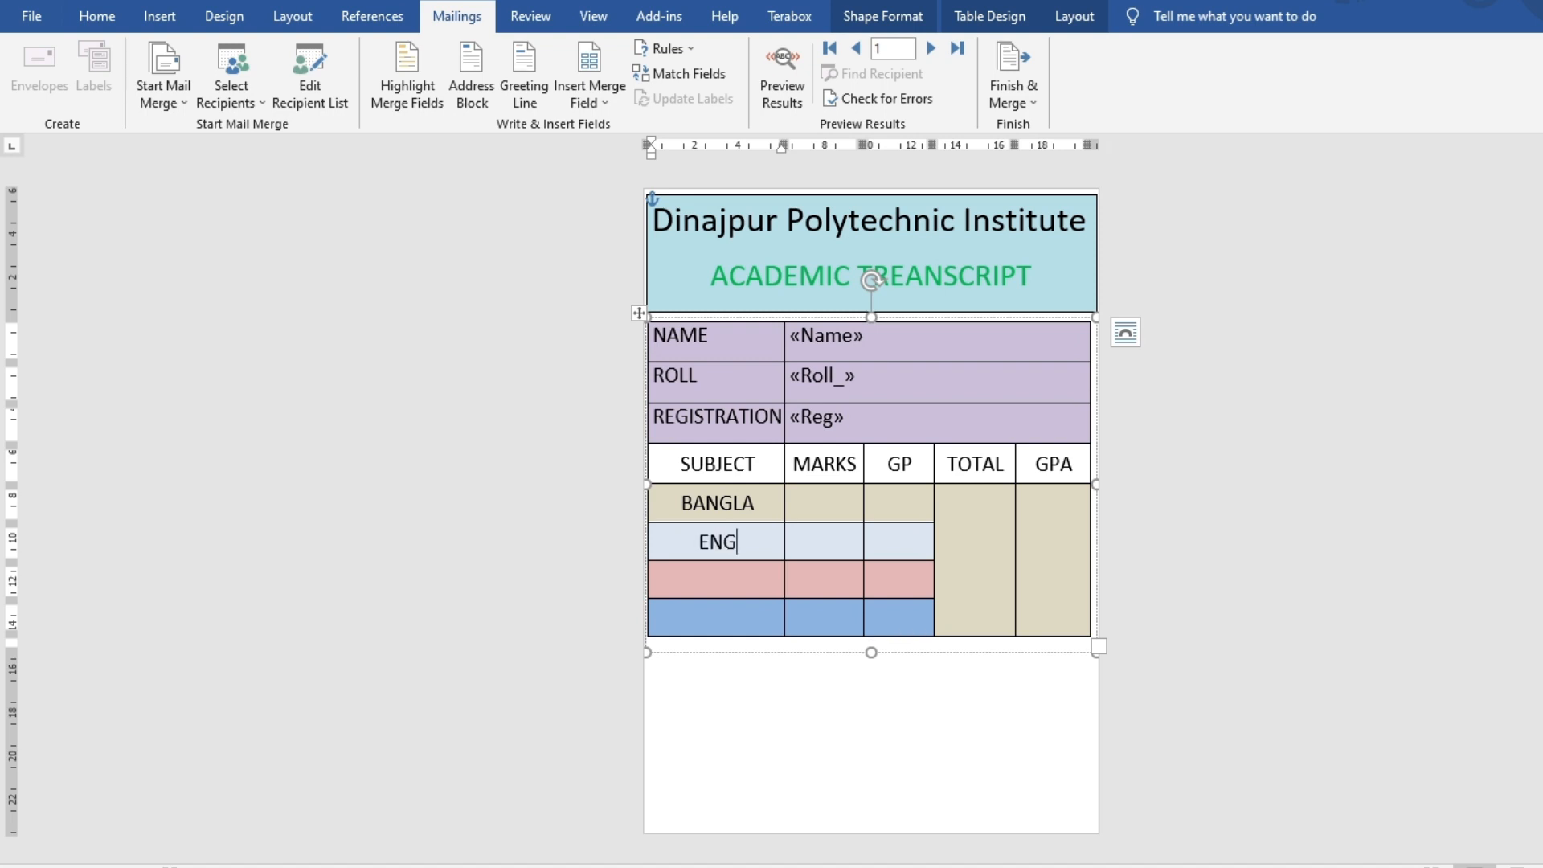
pyautogui.write('LISH')
pyautogui.write('mA')
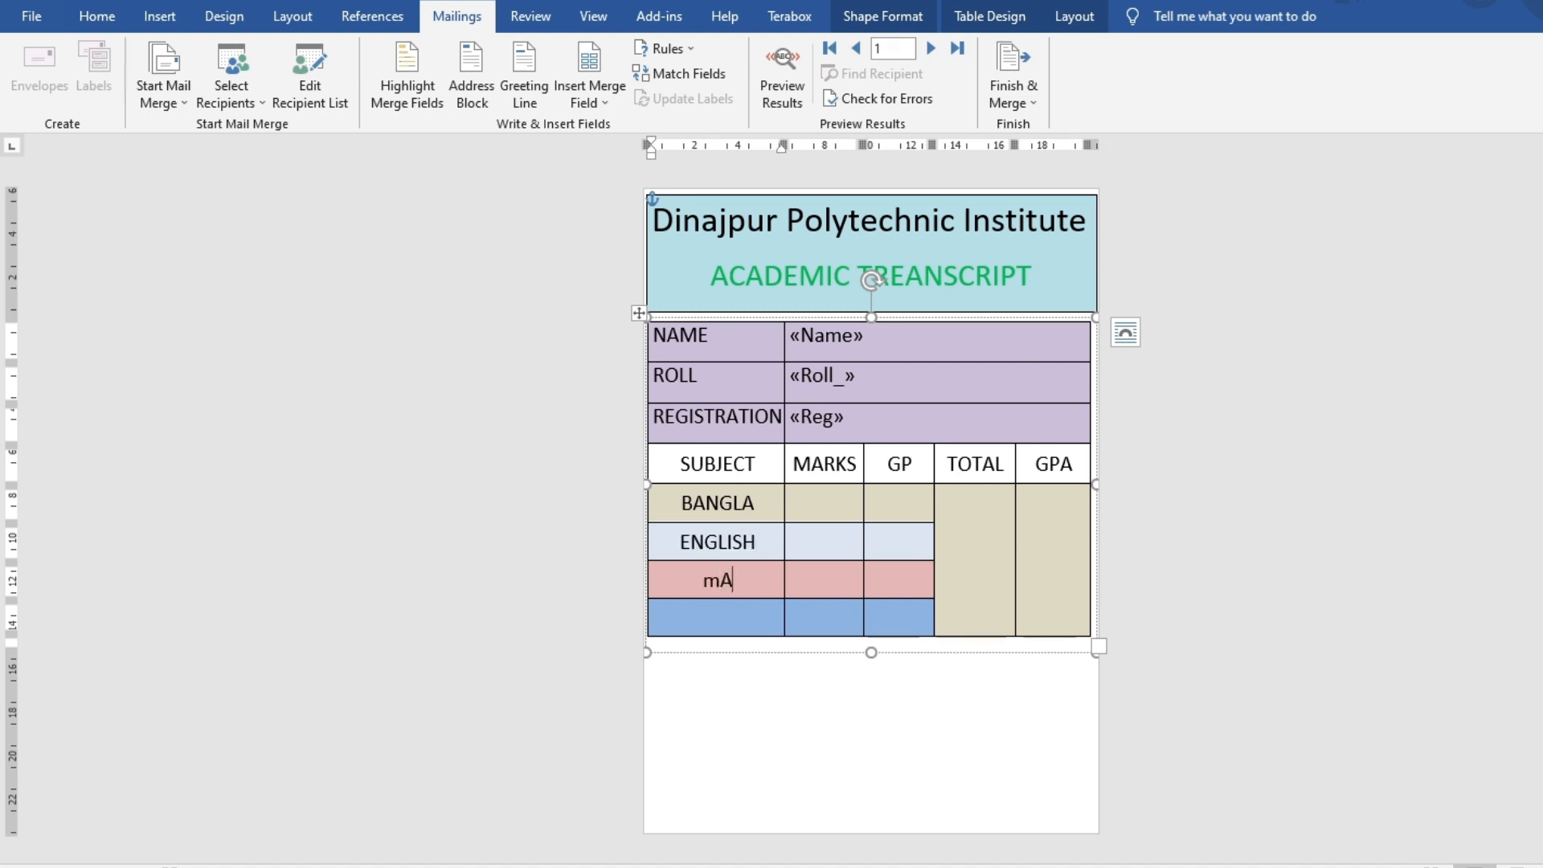
pyautogui.write('THEMA')
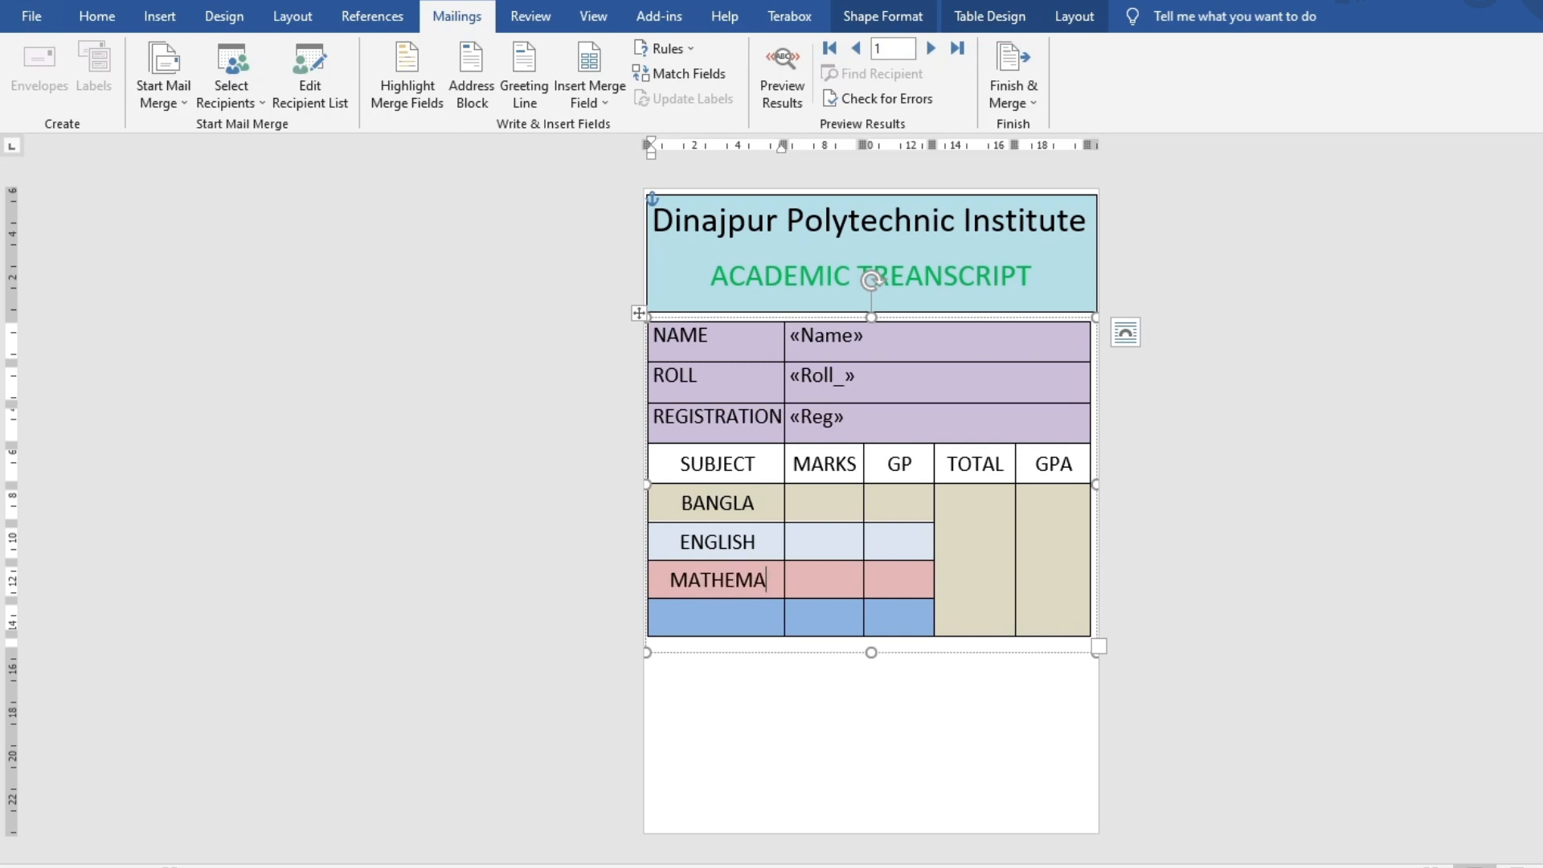
pyautogui.press('BackSpace')
pyautogui.press('BackSpace')
pyautogui.press('BackSpace')
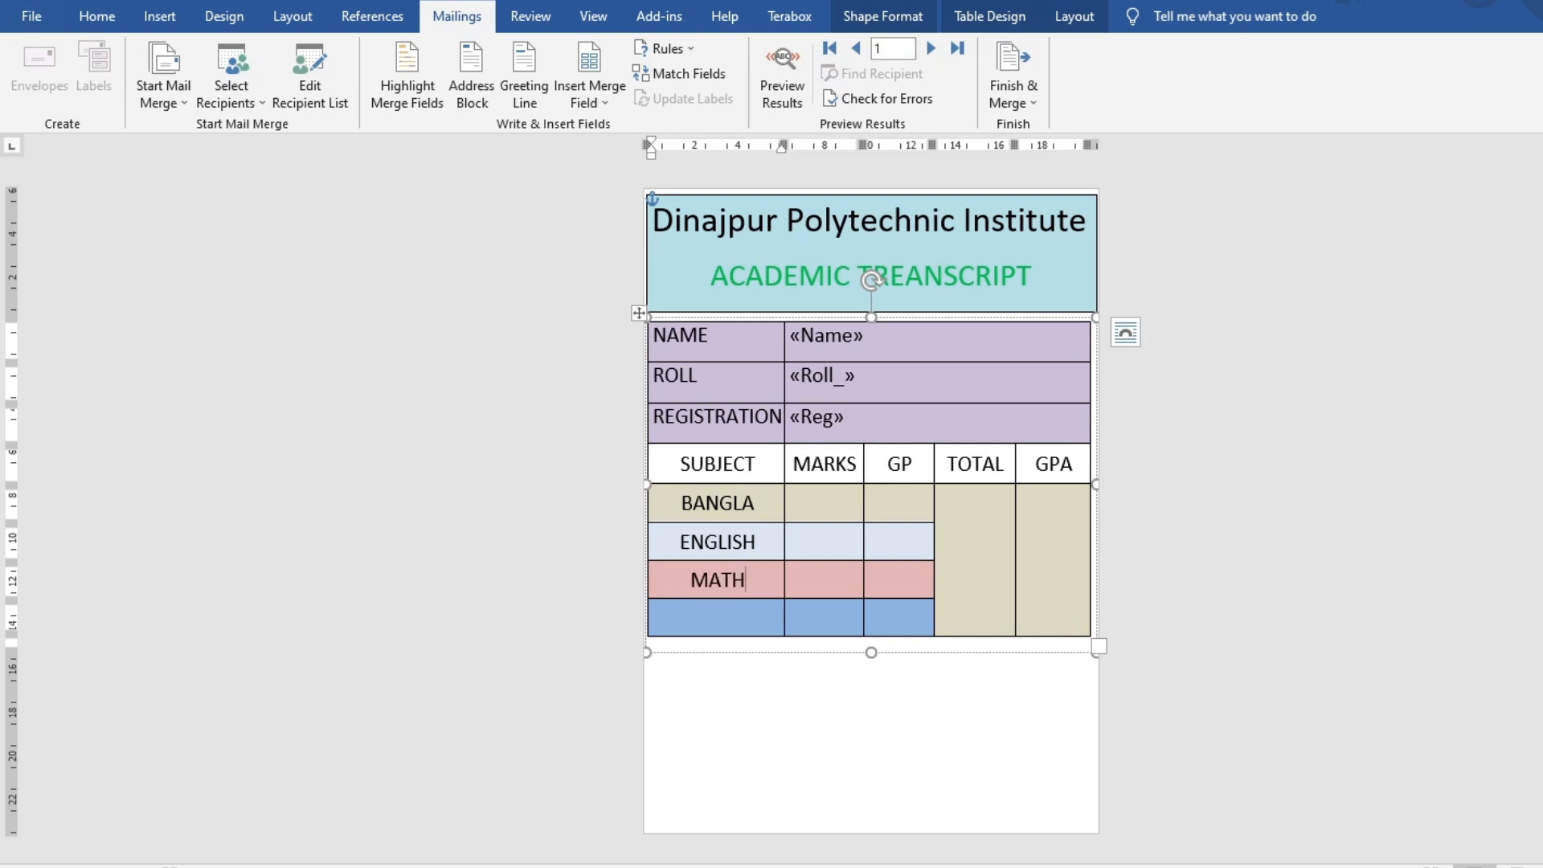
pyautogui.click(808, 497)
# Insert the Bangla, English and Math merge fields into the three MARKS cells
pyautogui.click(589, 102)
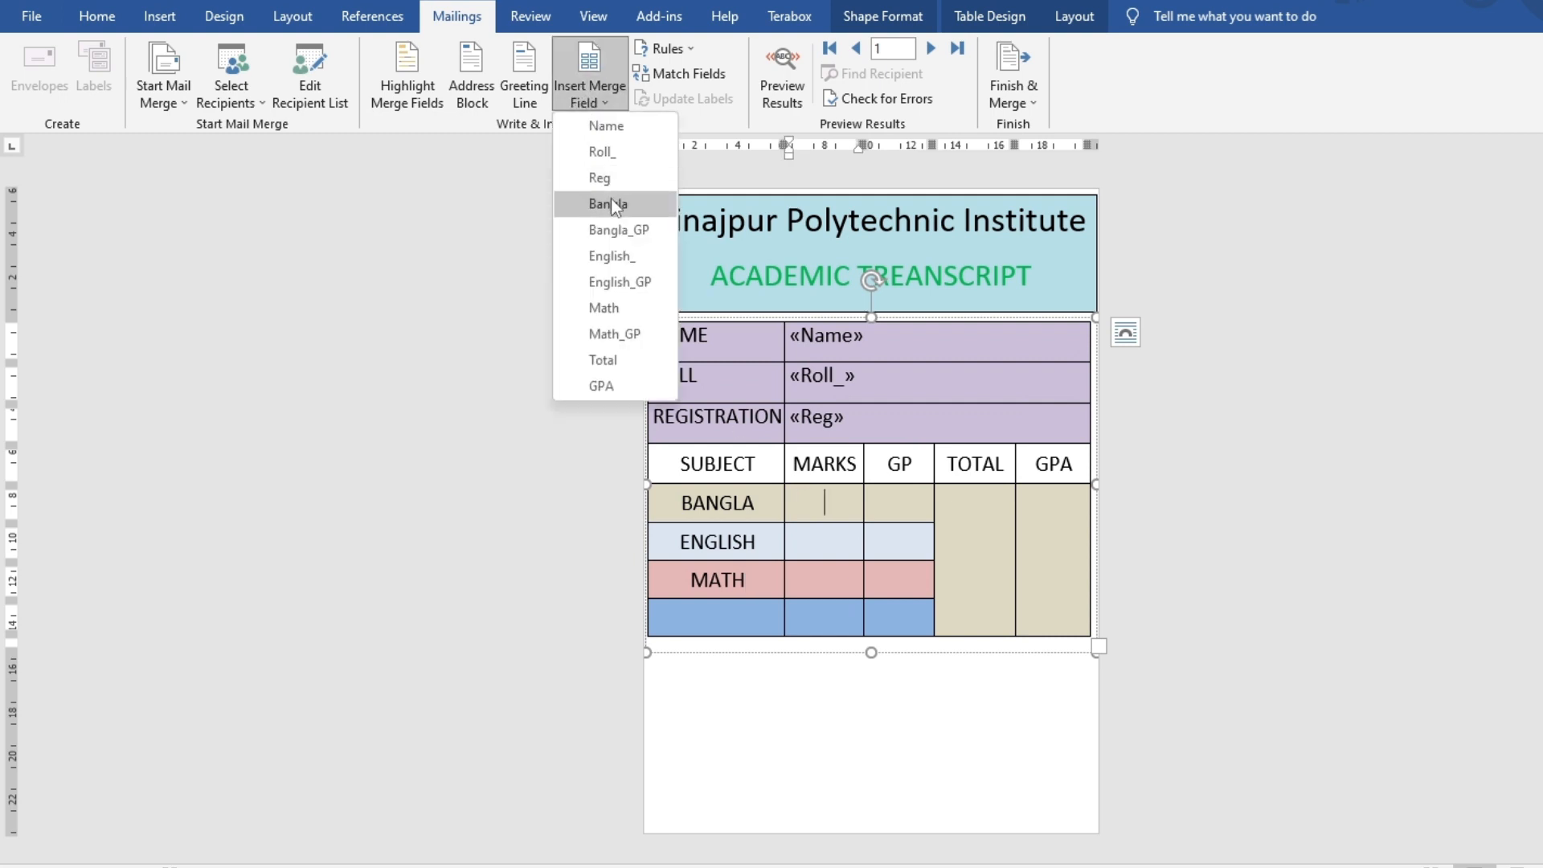
pyautogui.click(603, 203)
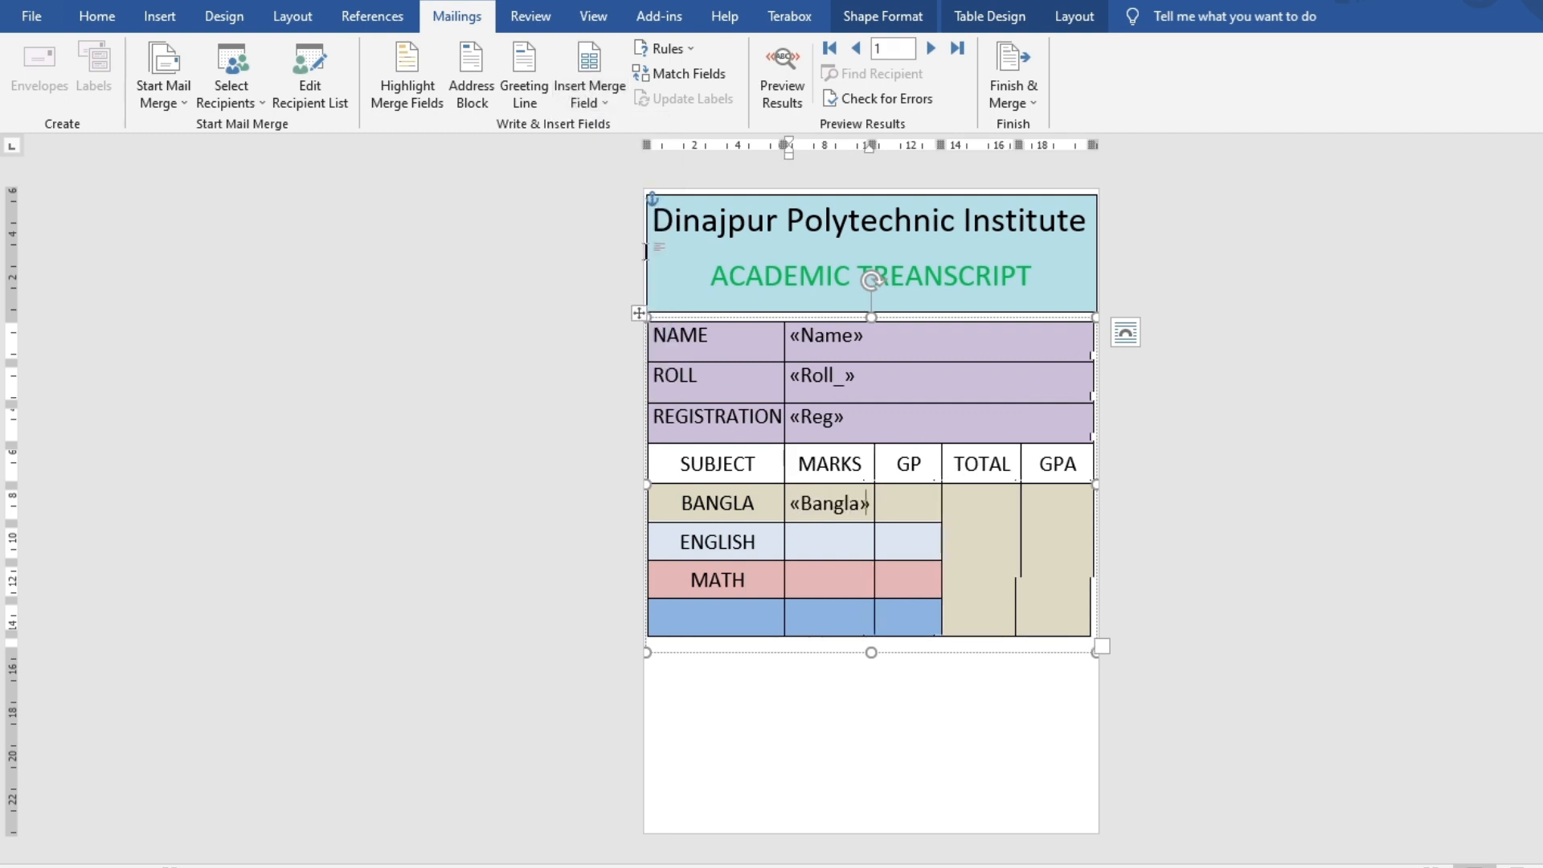
pyautogui.click(601, 92)
pyautogui.click(606, 254)
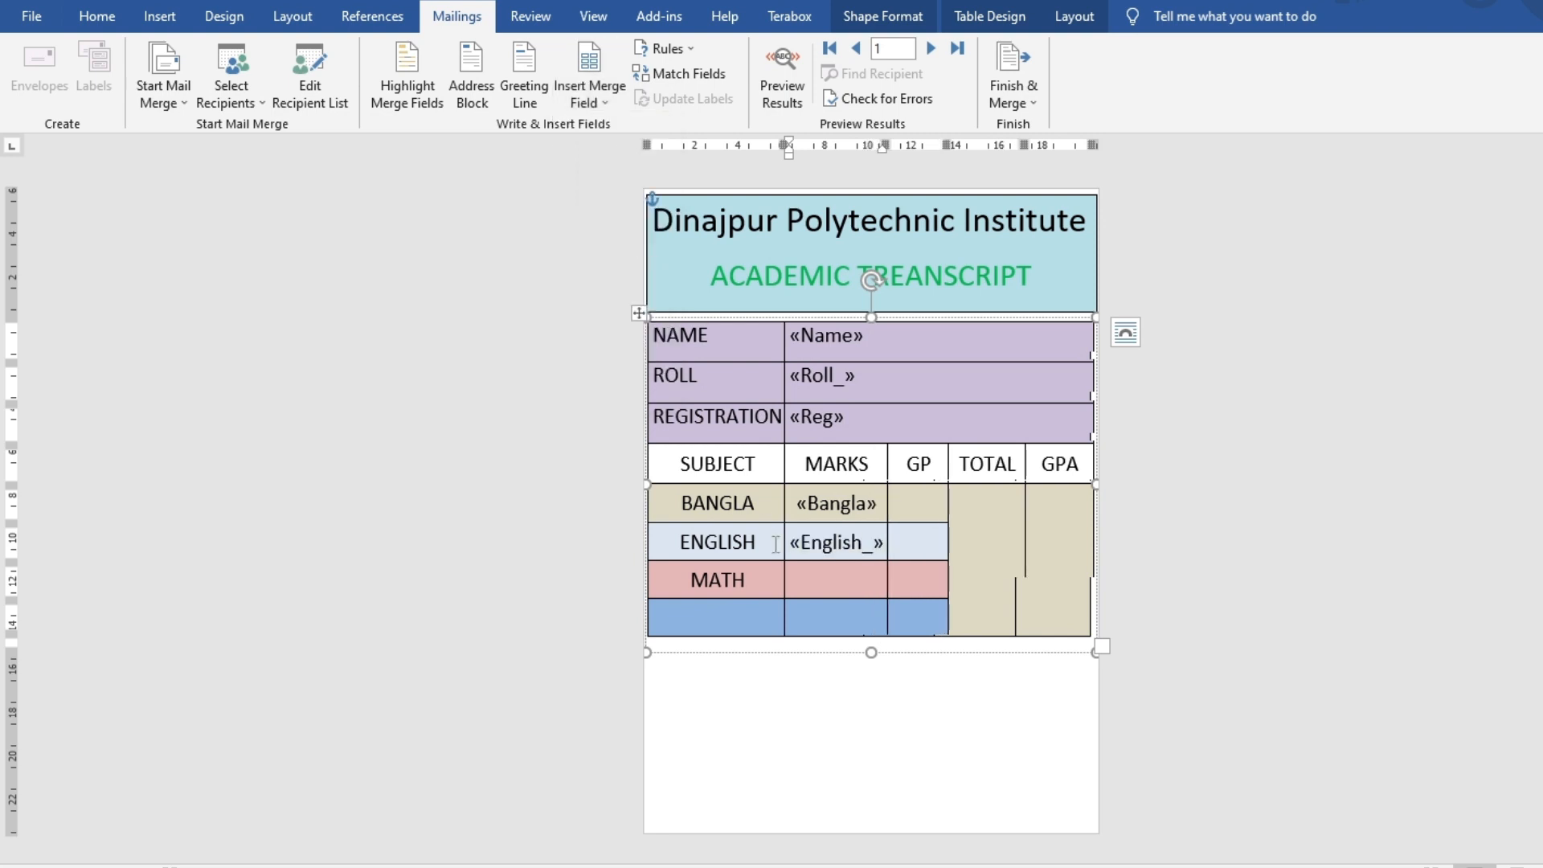
pyautogui.click(589, 90)
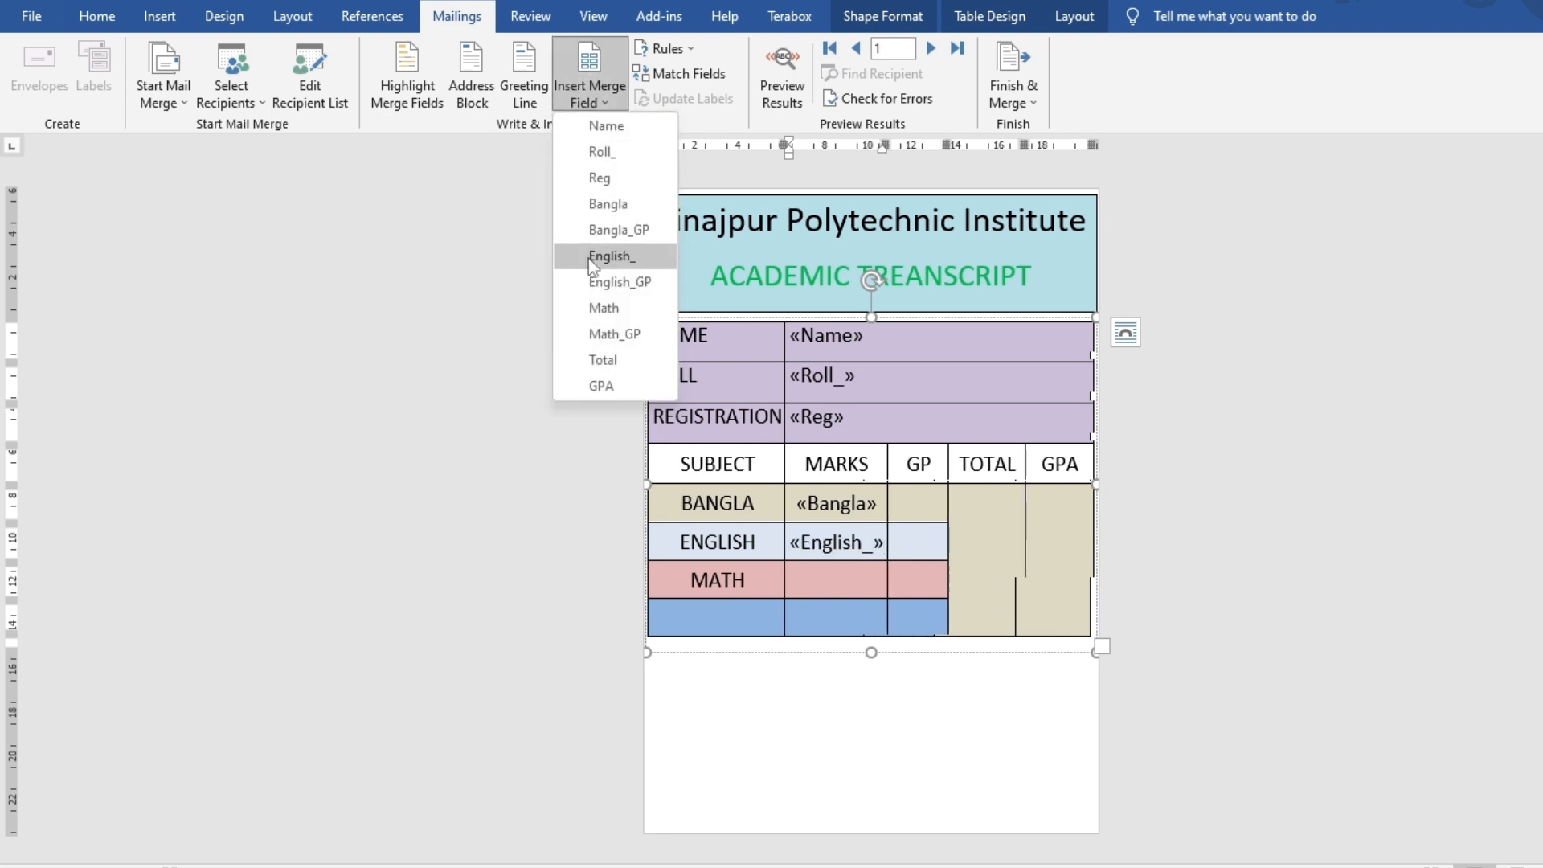
pyautogui.click(613, 309)
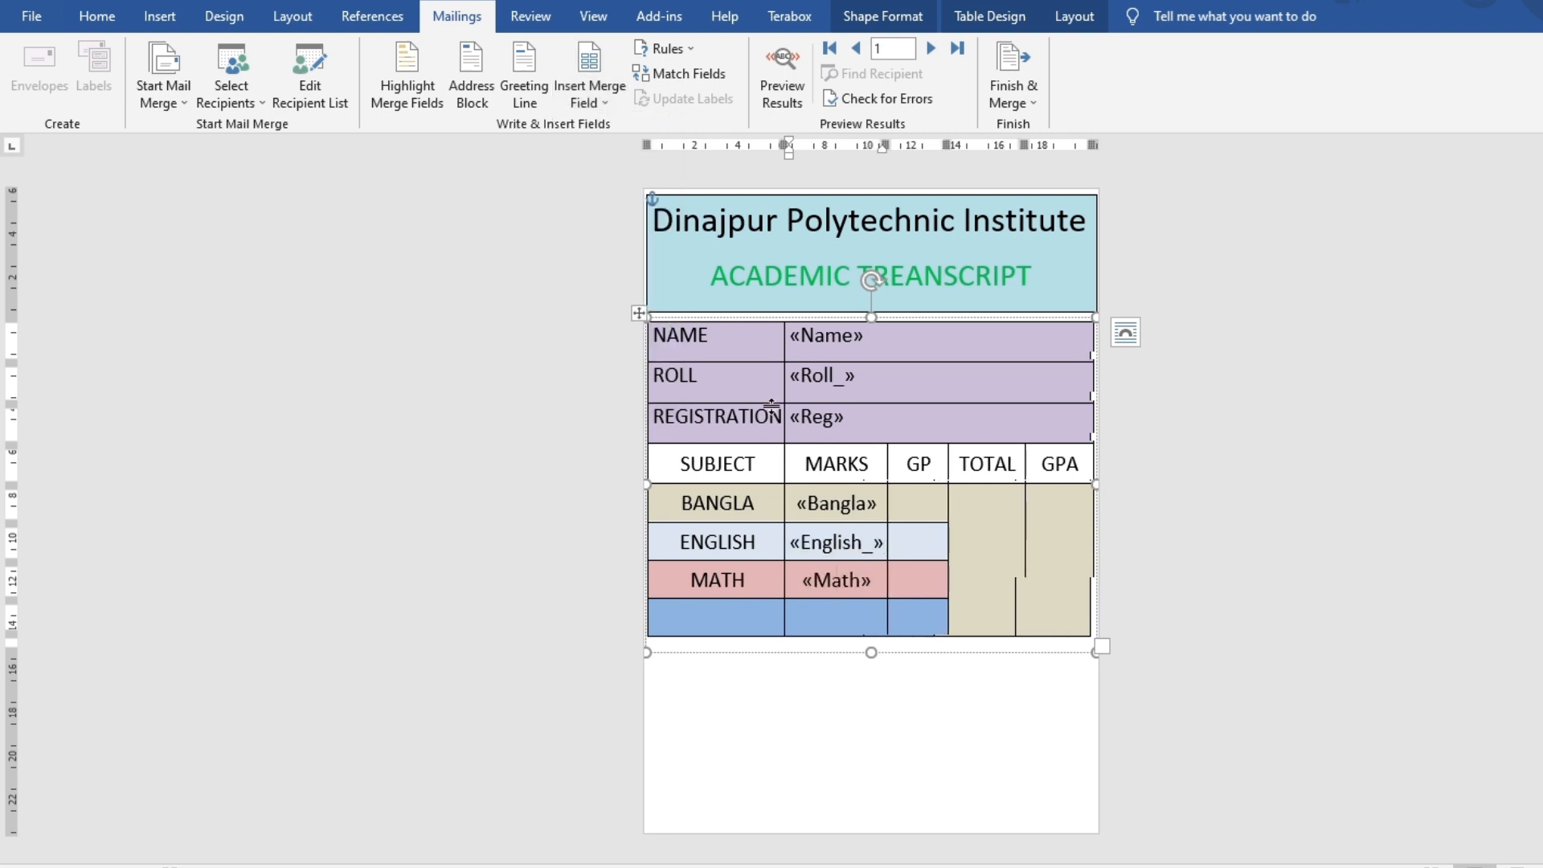
# Insert the Bangla_GP merge field into the BANGLA row's GP cell
pyautogui.click(918, 504)
pyautogui.click(600, 71)
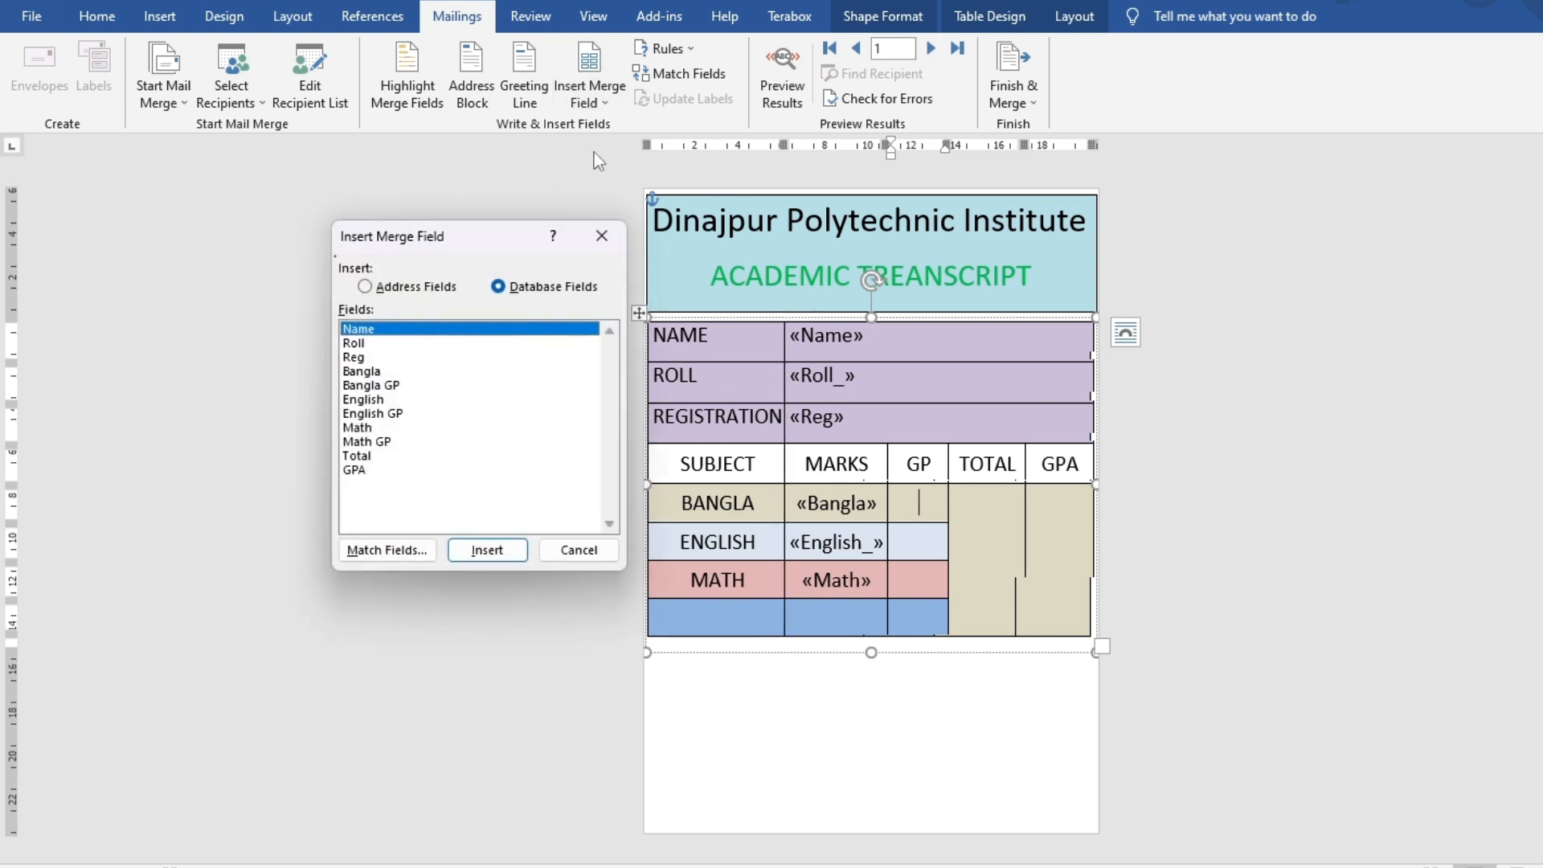
pyautogui.click(613, 232)
pyautogui.click(594, 73)
pyautogui.click(615, 228)
pyautogui.click(591, 102)
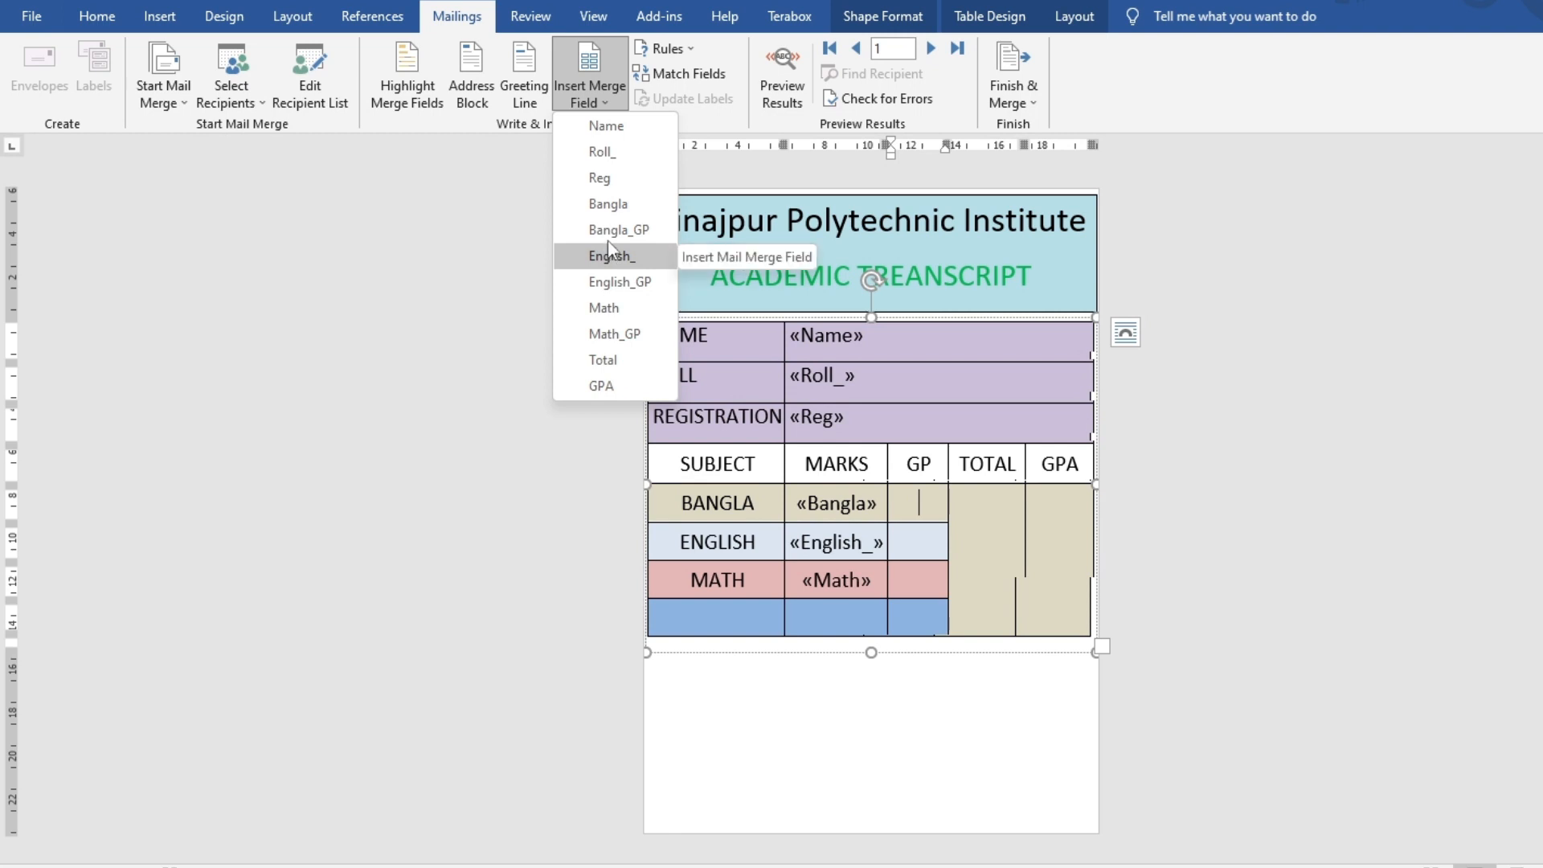
pyautogui.click(607, 237)
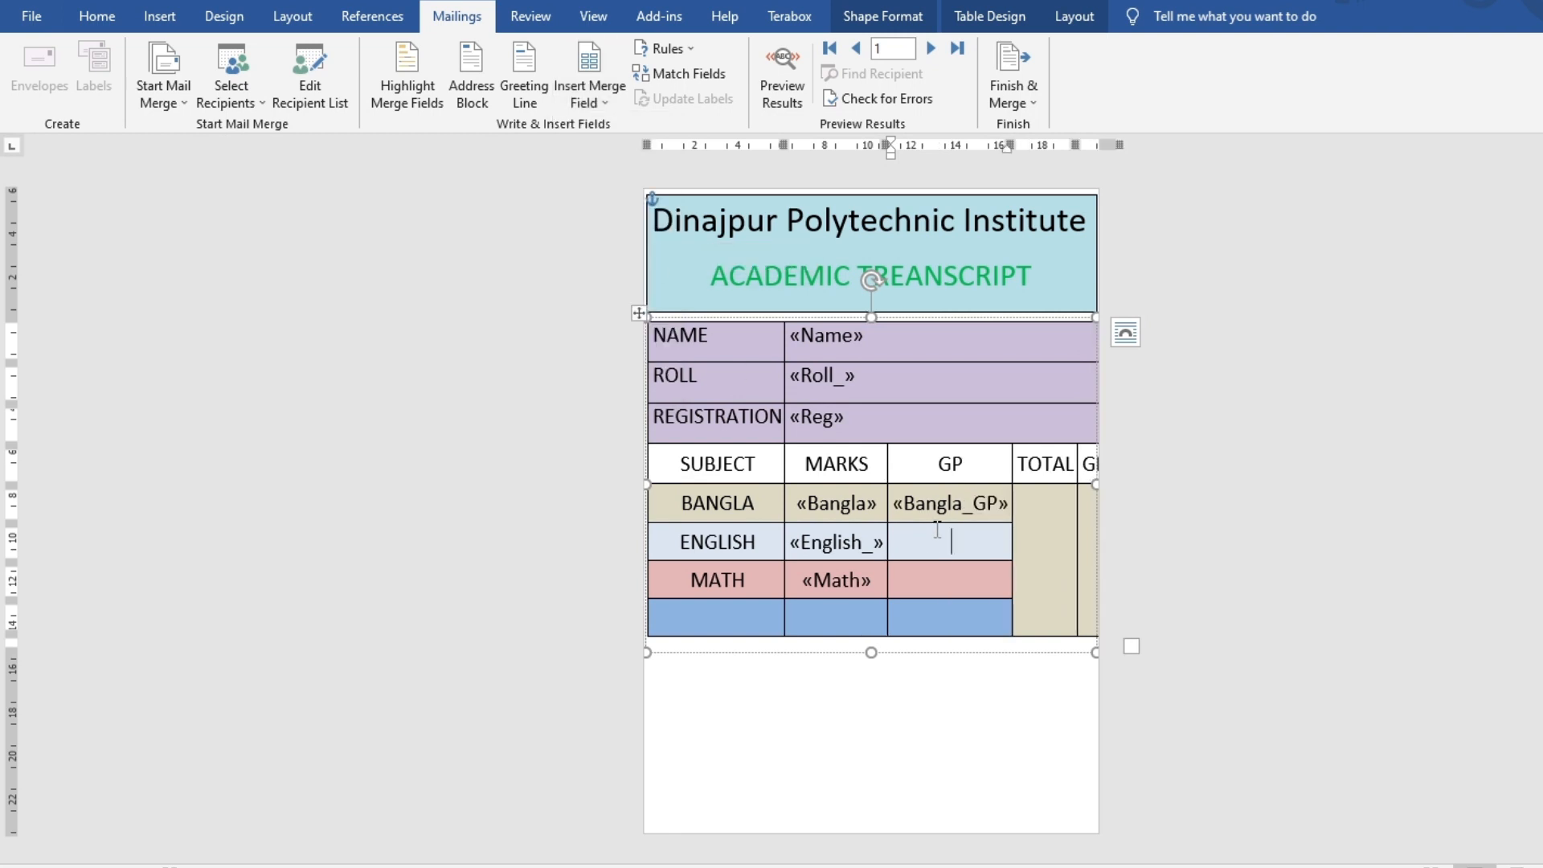
pyautogui.click(524, 87)
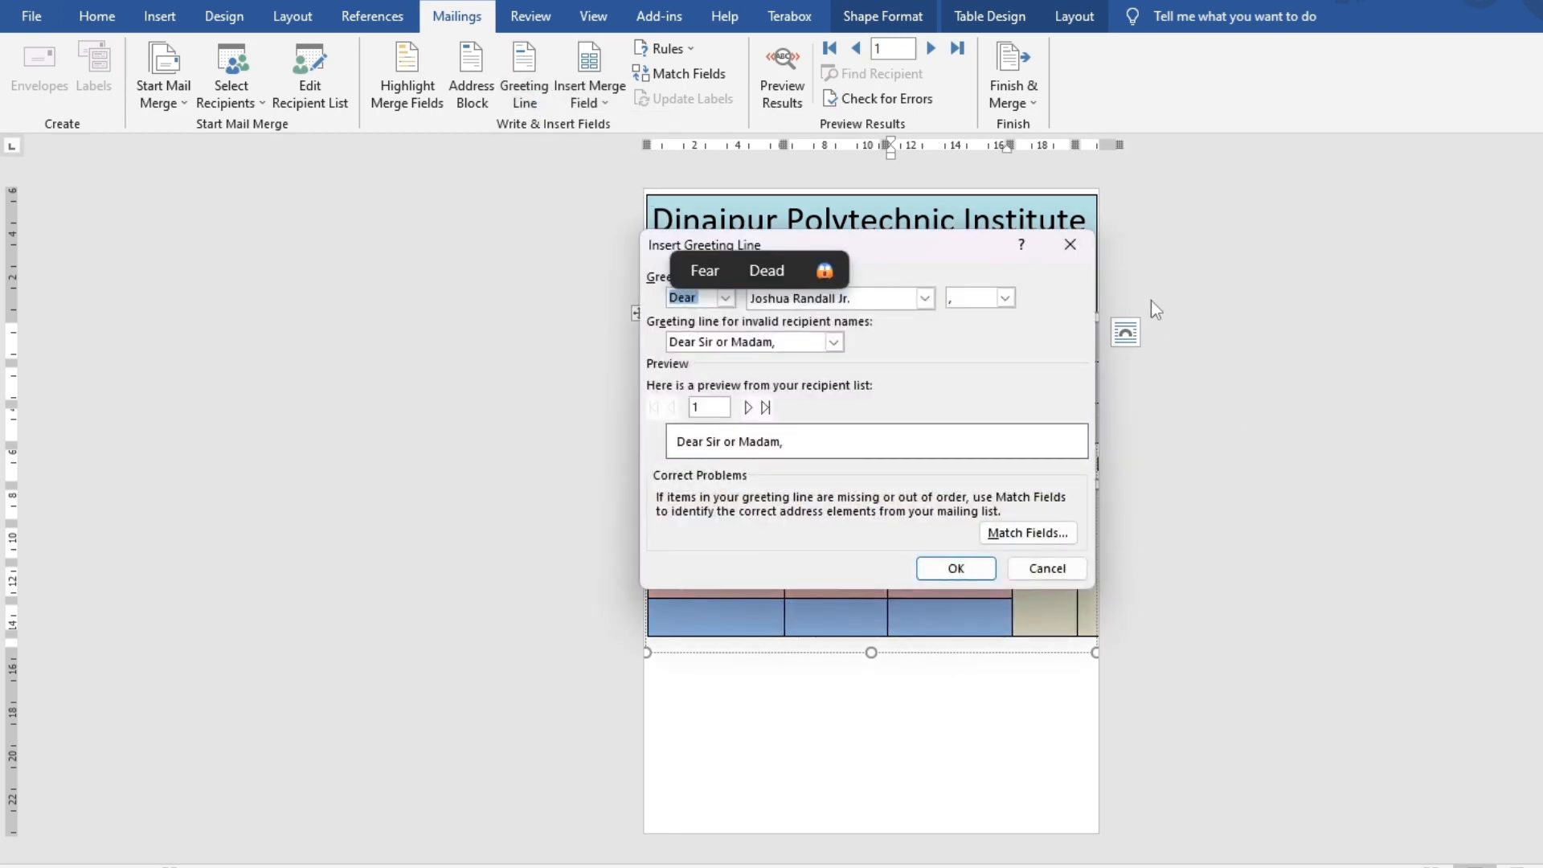
pyautogui.click(1069, 244)
# Insert English_GP and Math_GP merge fields into the ENGLISH and MATH GP cells
pyautogui.click(592, 85)
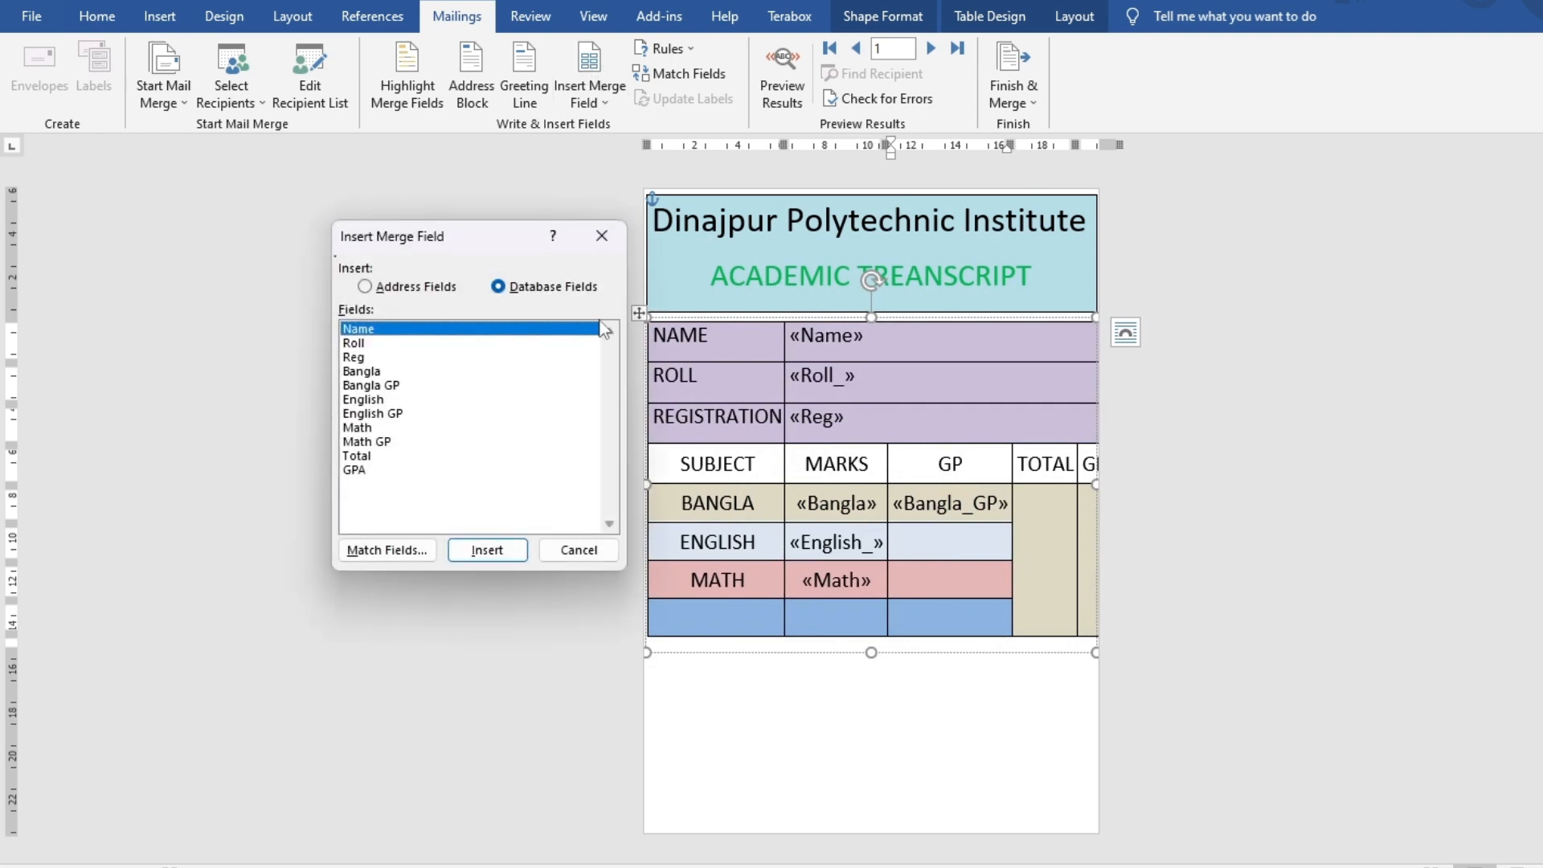
pyautogui.click(376, 413)
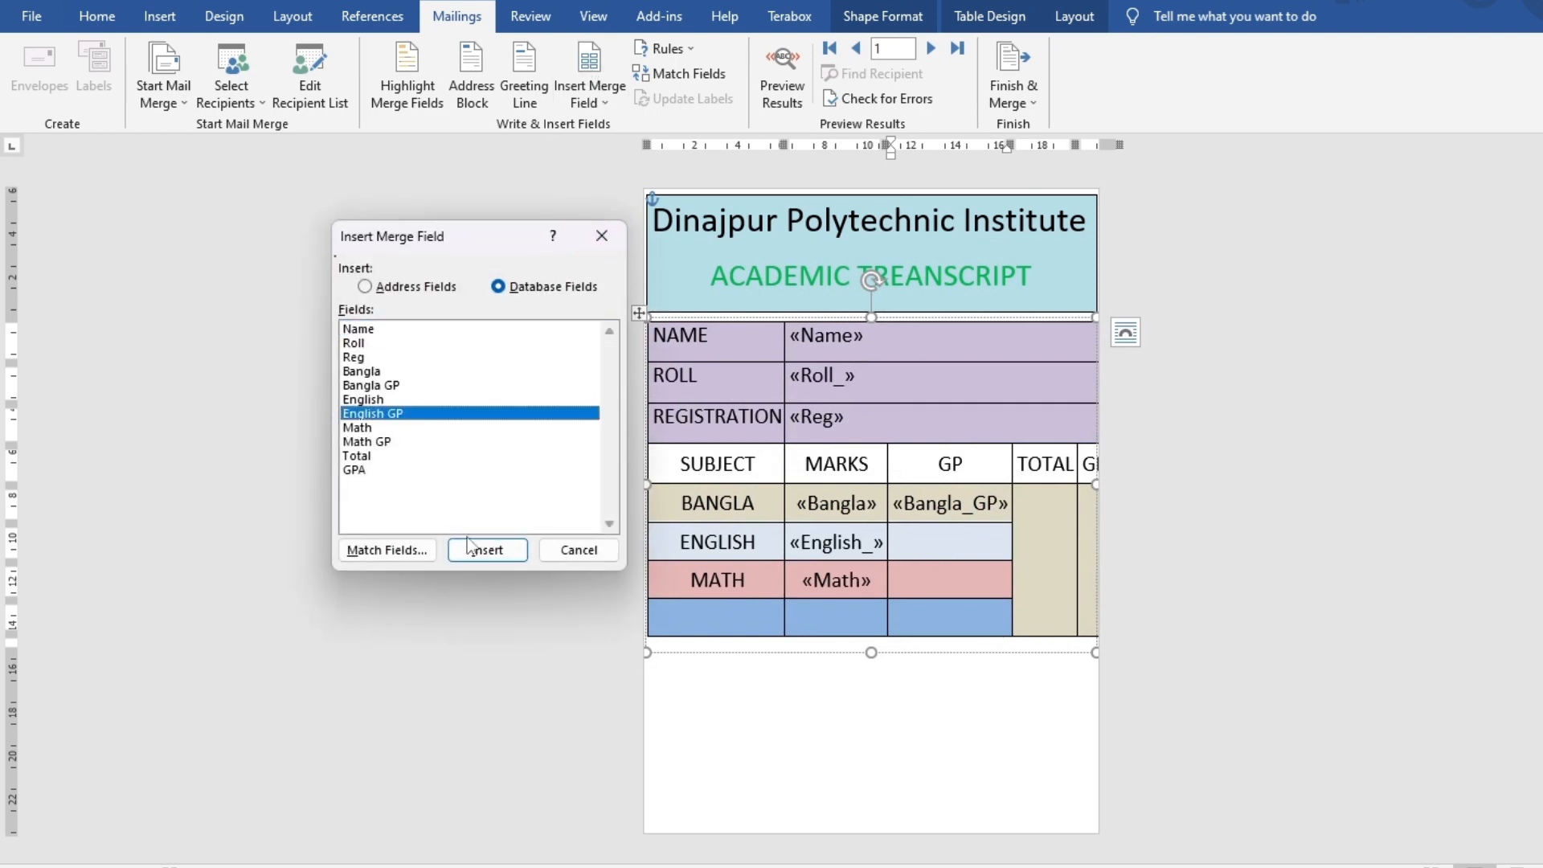
pyautogui.click(497, 549)
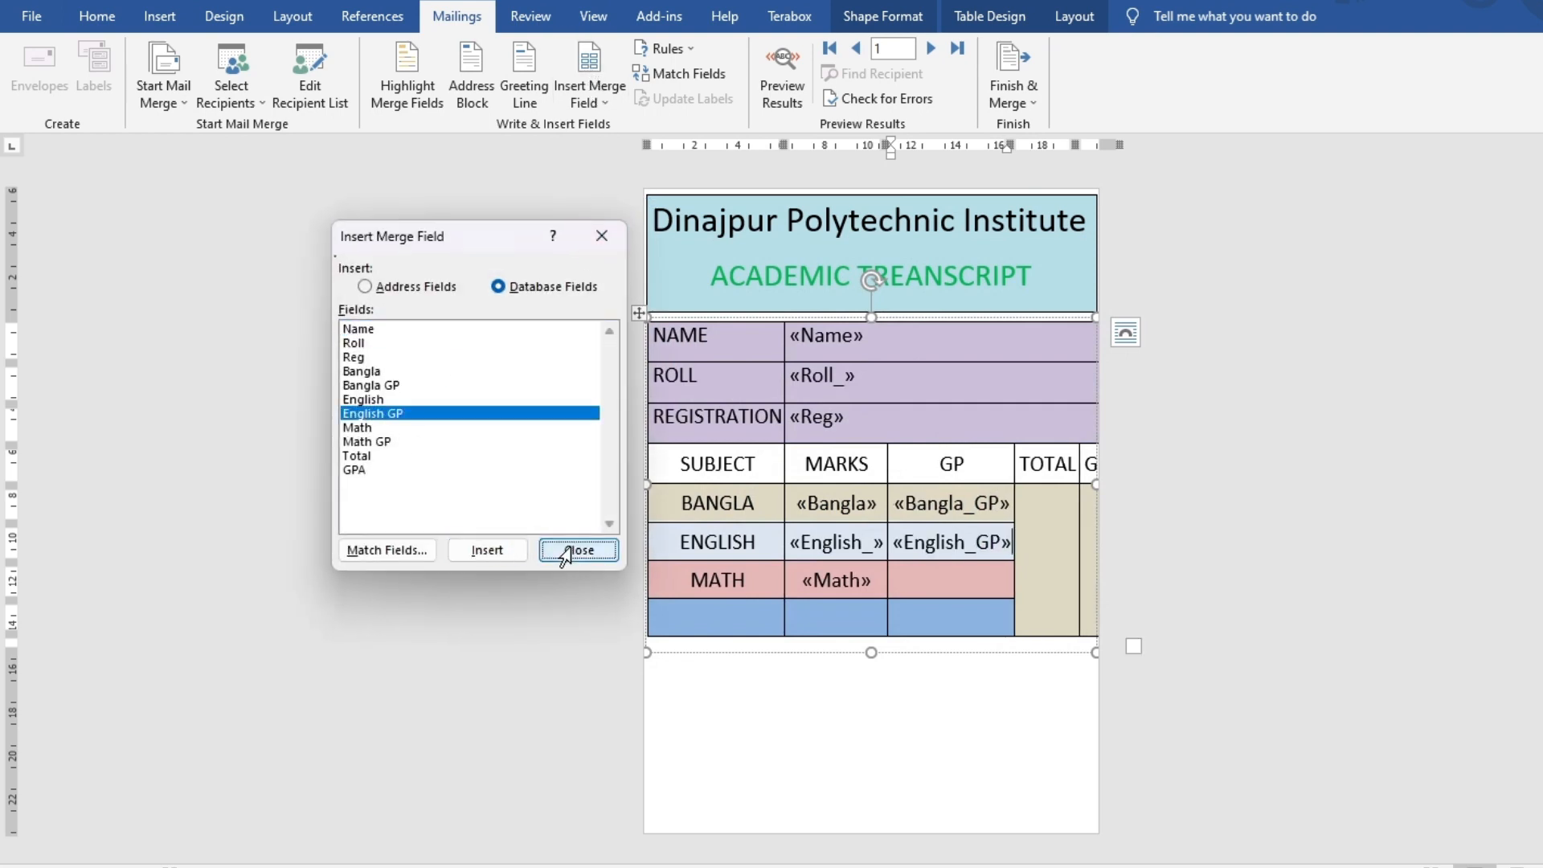
pyautogui.click(565, 552)
pyautogui.click(589, 95)
pyautogui.click(952, 579)
pyautogui.click(590, 95)
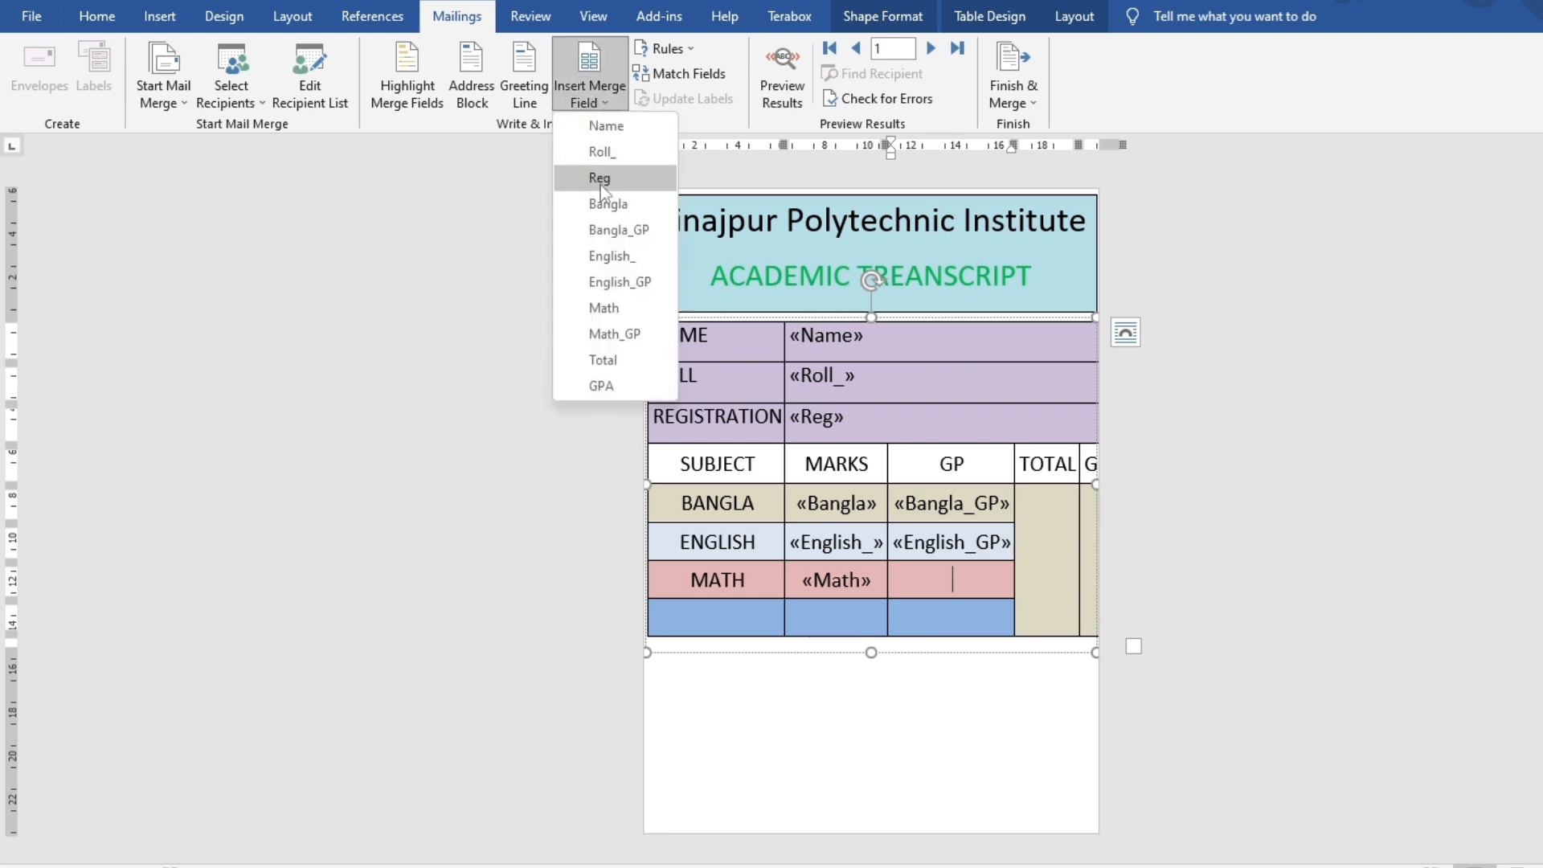
pyautogui.click(603, 308)
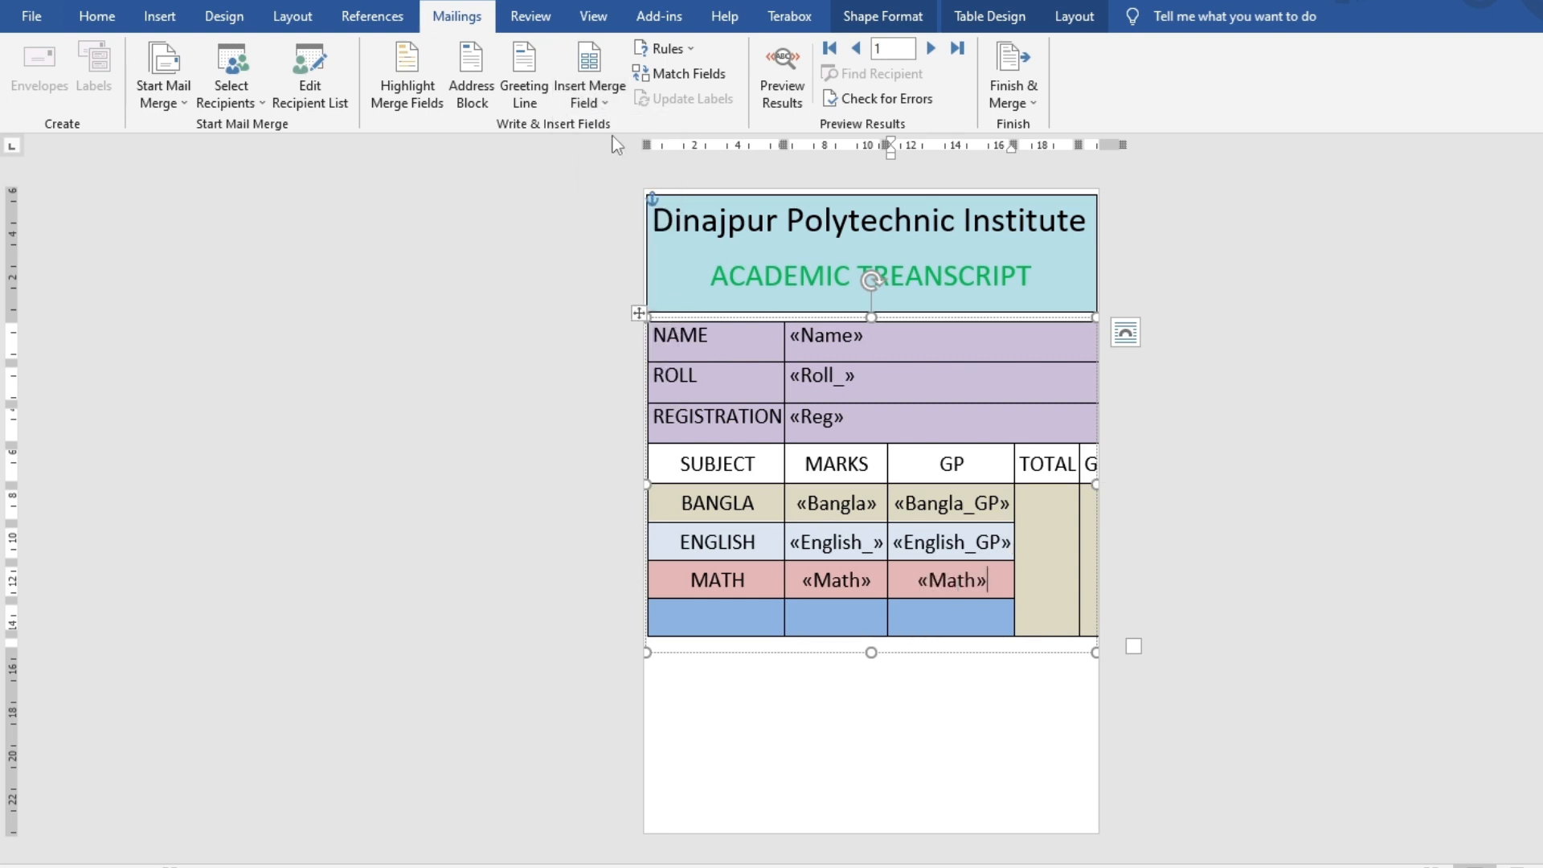
pyautogui.hotkey('ctrl', 'z')
pyautogui.click(590, 95)
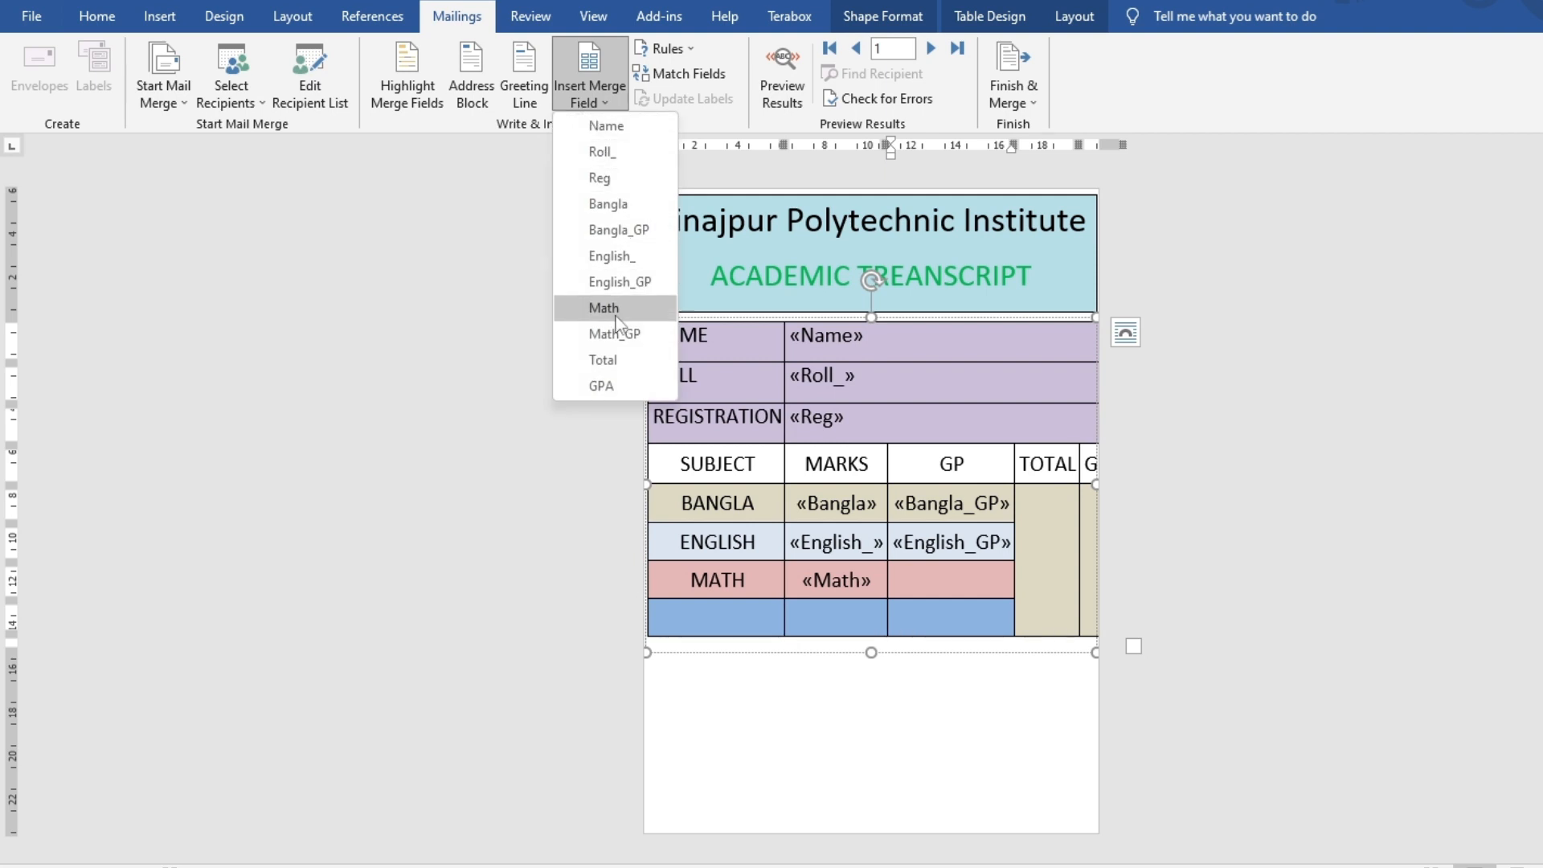
pyautogui.click(613, 334)
# Insert the Total and GPA merge fields into the merged TOTAL and GPA cells
pyautogui.click(1062, 532)
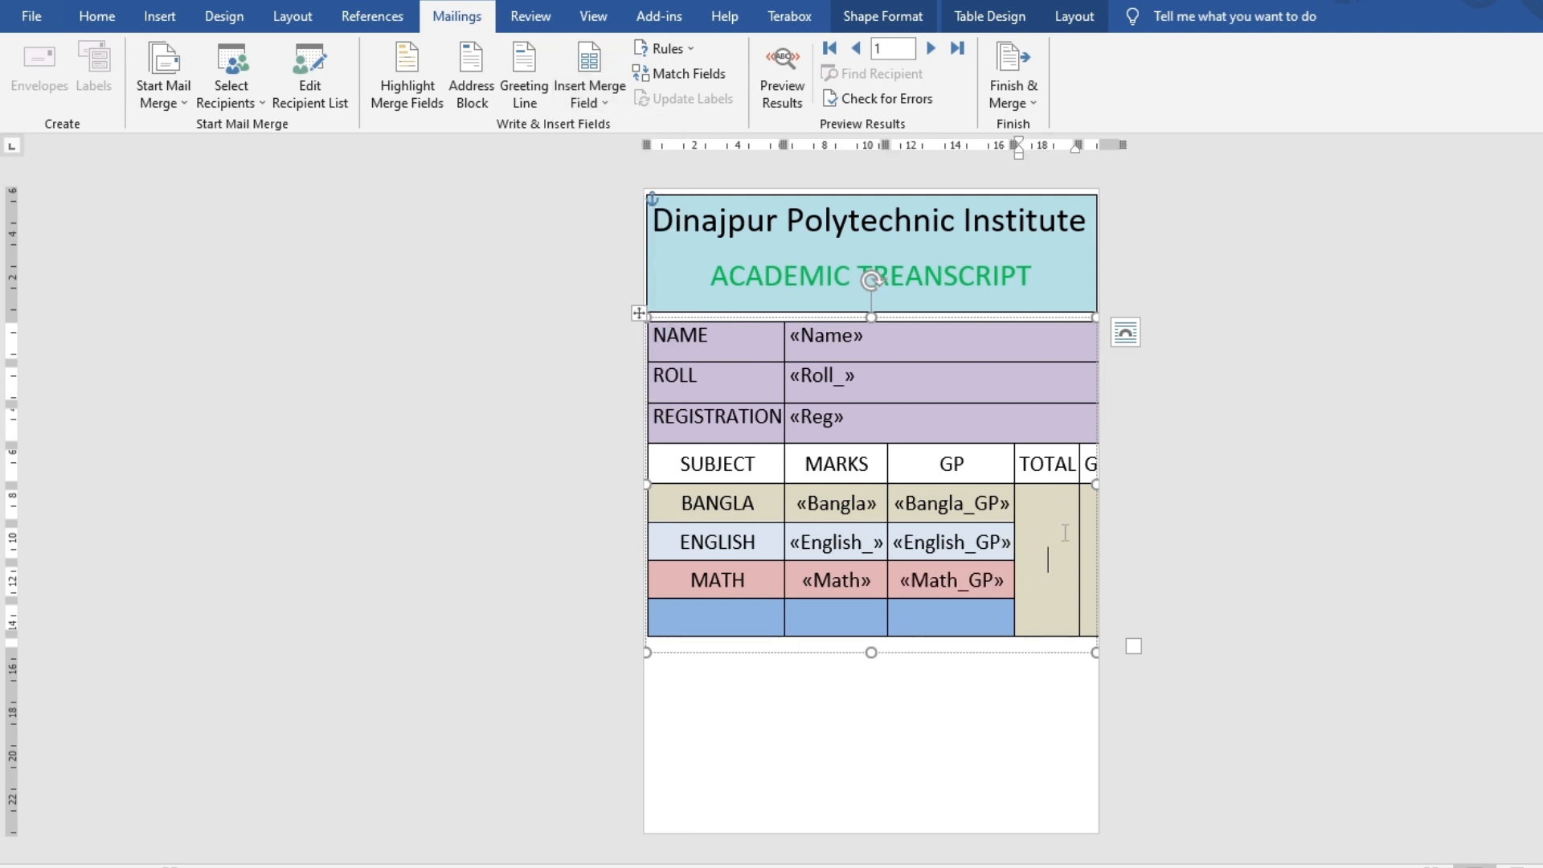
pyautogui.click(615, 85)
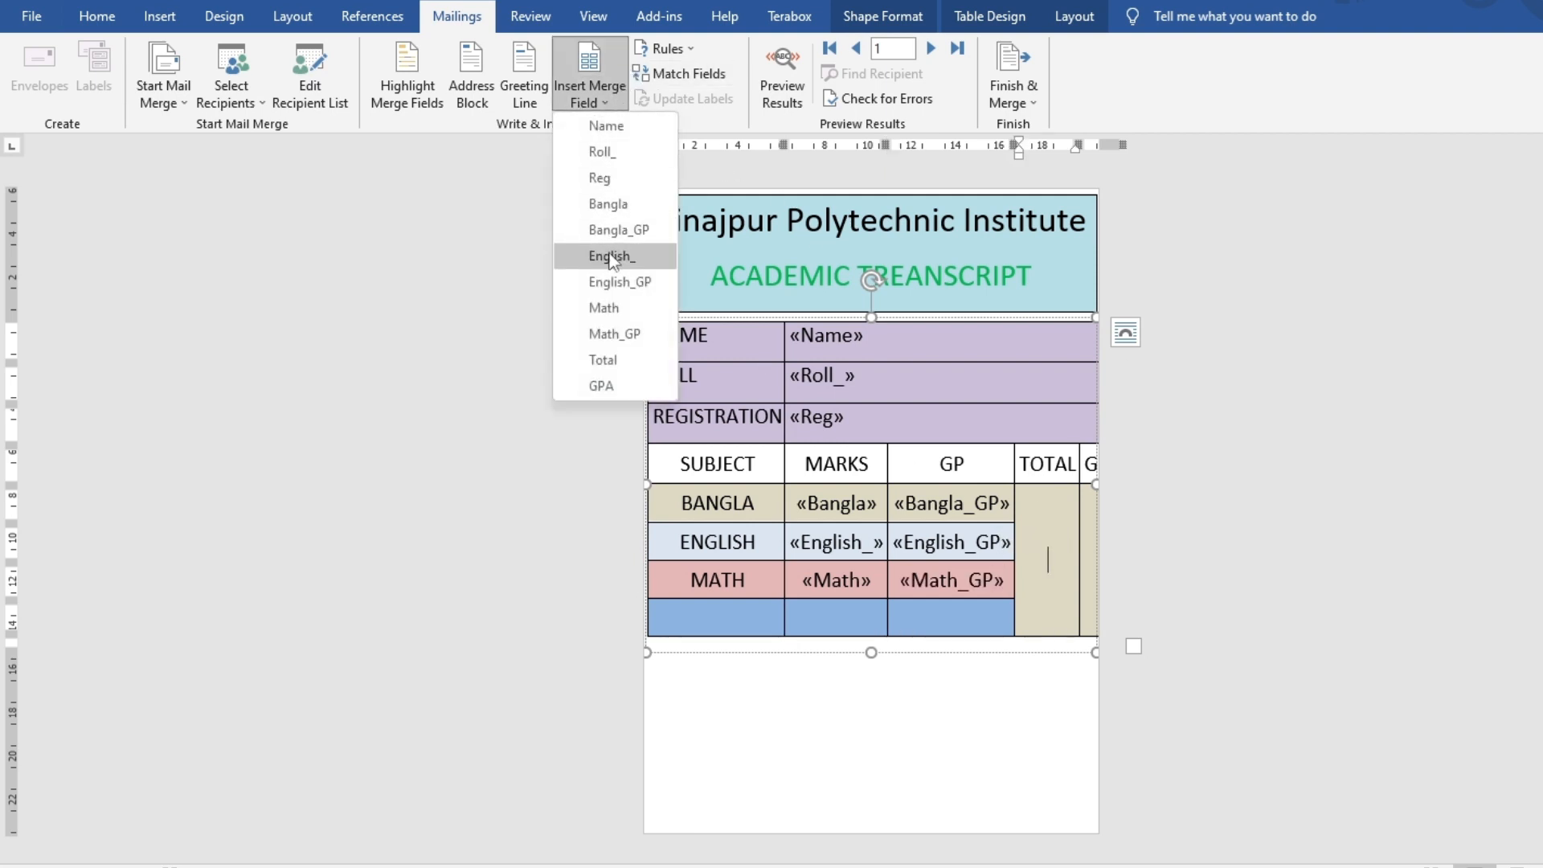
pyautogui.click(625, 354)
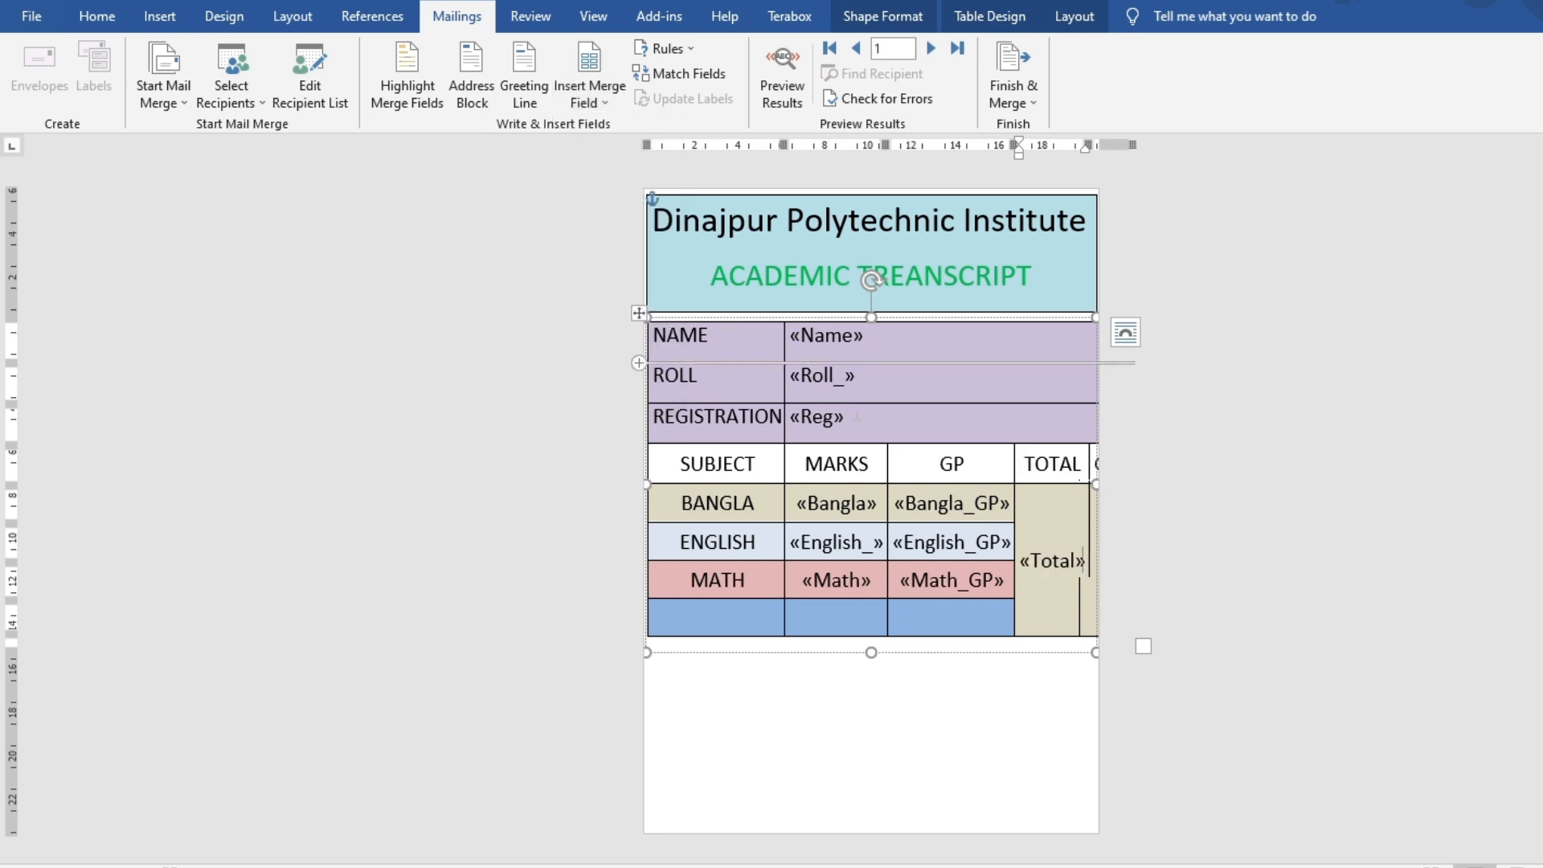
pyautogui.click(633, 313)
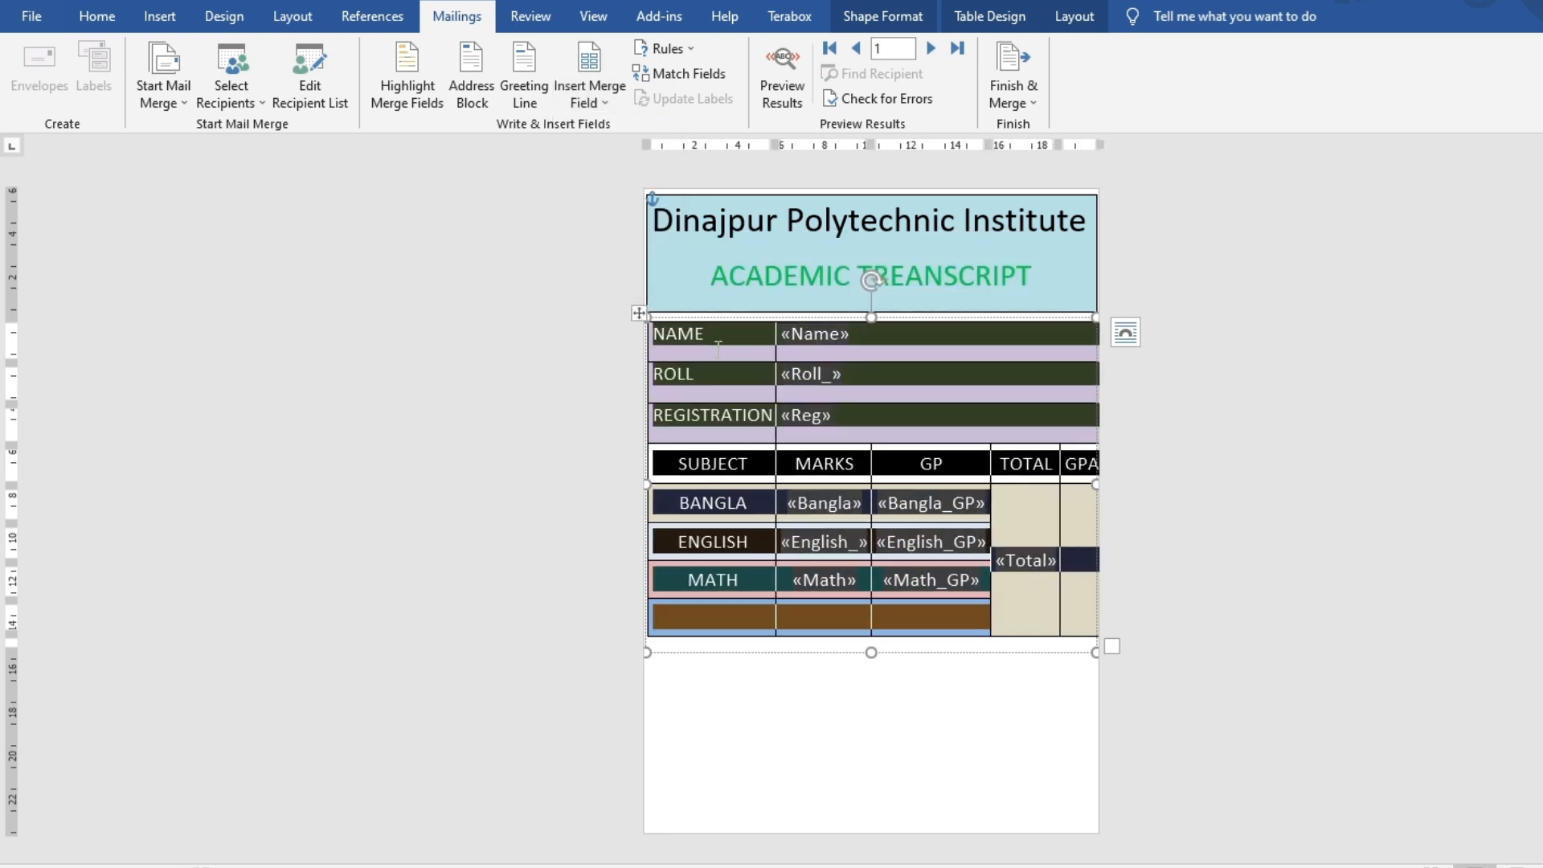
pyautogui.click(866, 792)
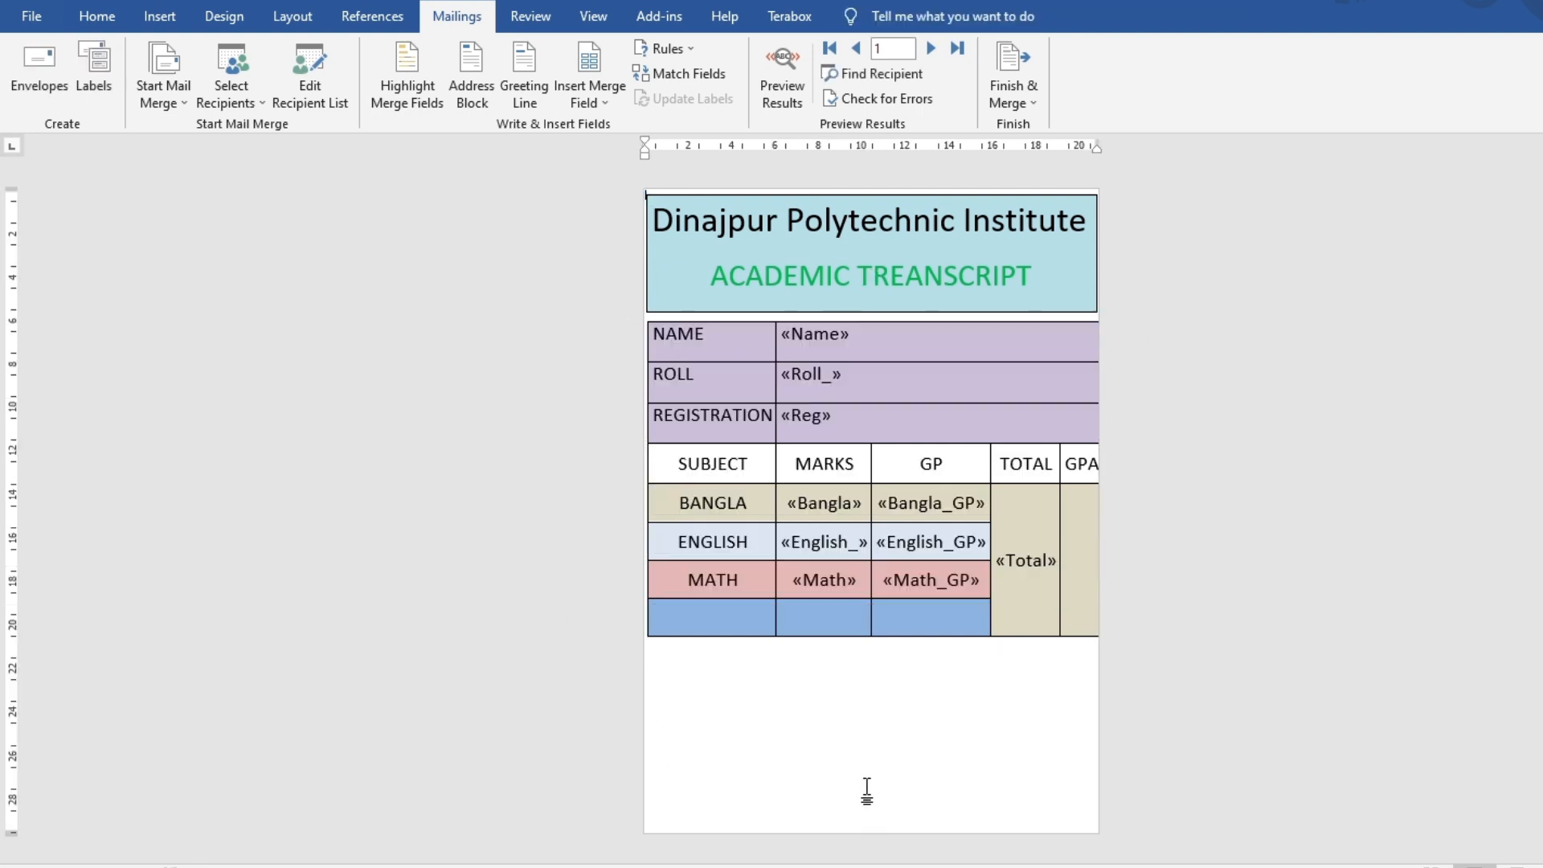
pyautogui.click(1089, 560)
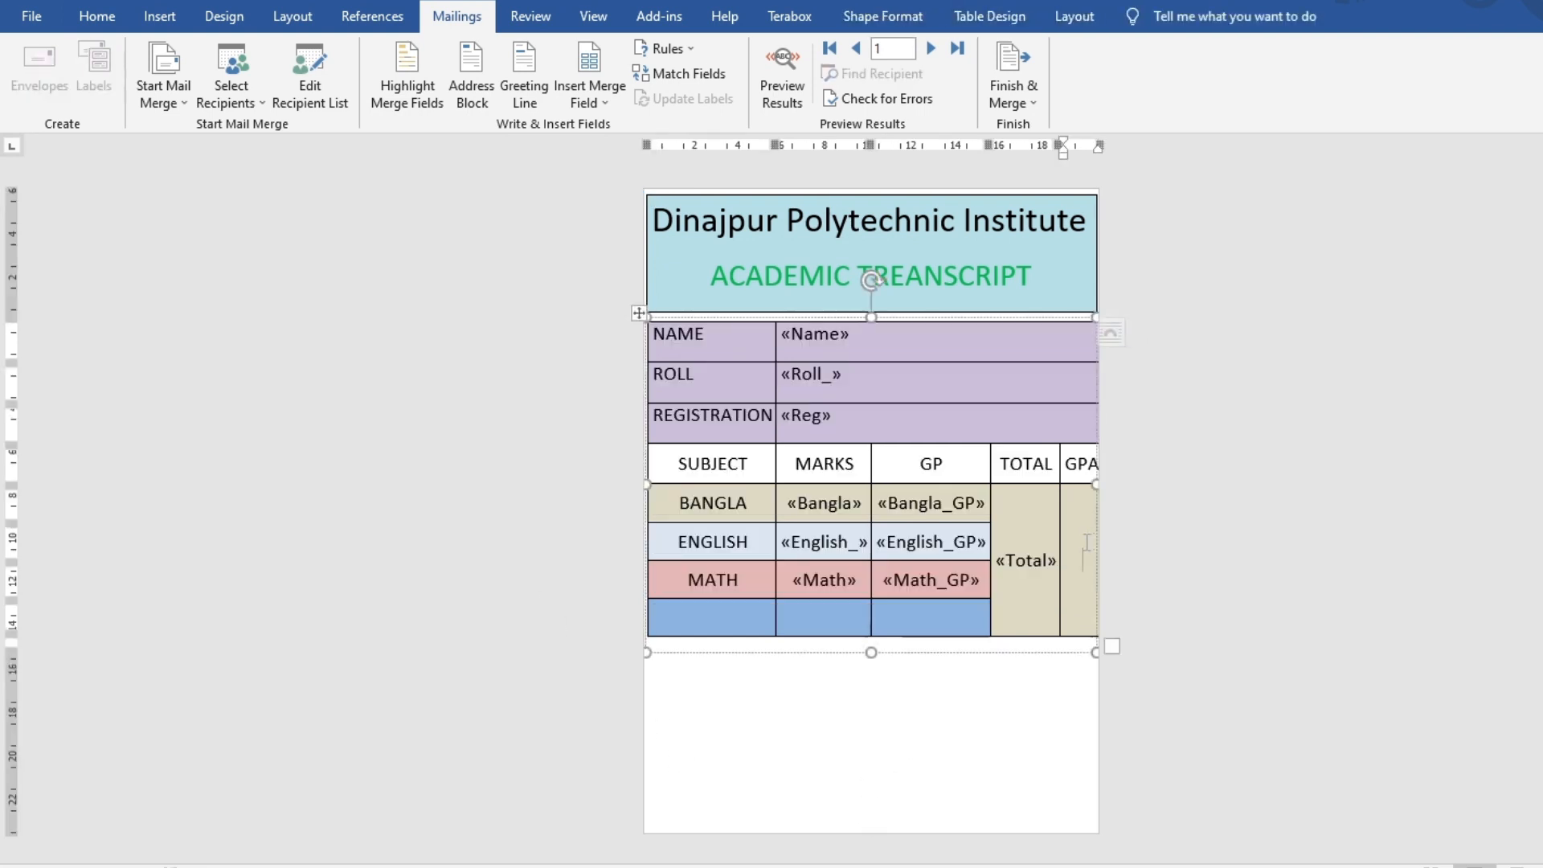
pyautogui.click(589, 95)
pyautogui.click(626, 383)
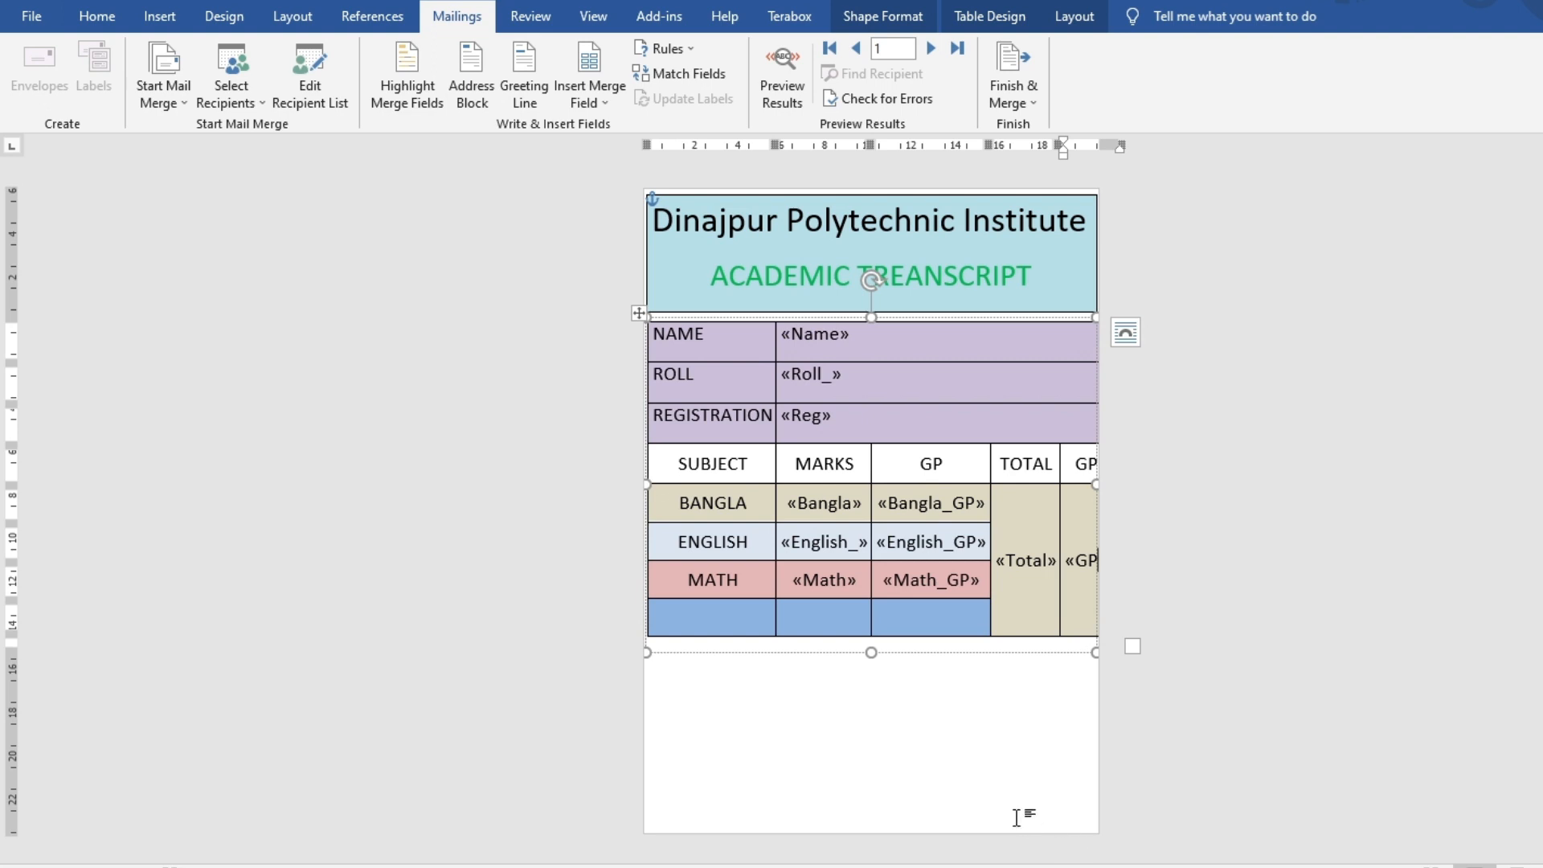
pyautogui.click(1017, 817)
# Bold the SUBJECT, MARKS, GP, TOTAL and GPA header row labels
pyautogui.moveTo(667, 455); pyautogui.dragTo(1081, 464)
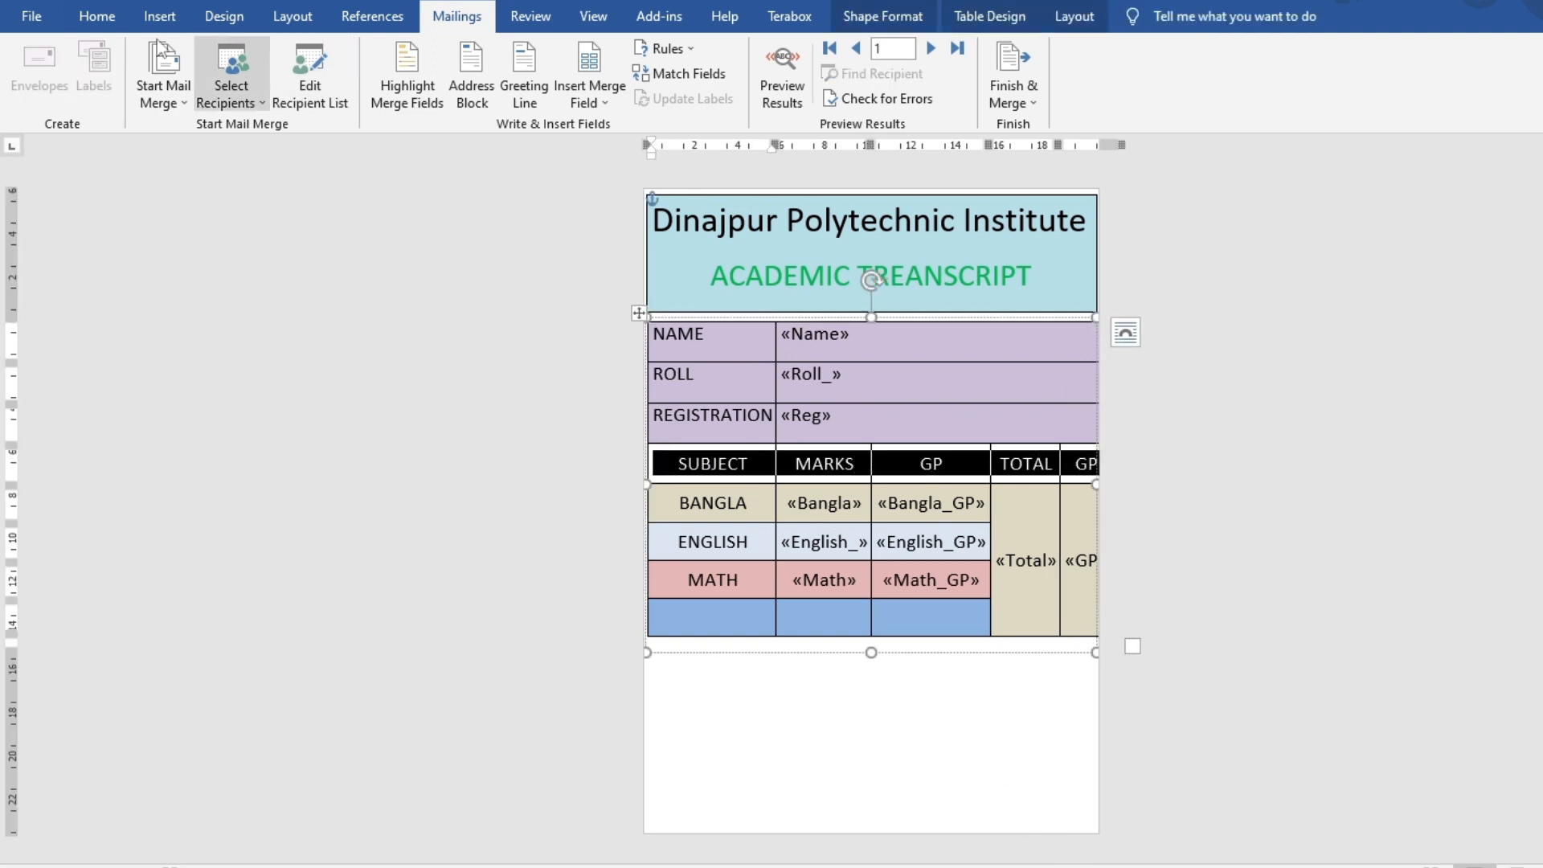
pyautogui.click(97, 16)
pyautogui.click(199, 89)
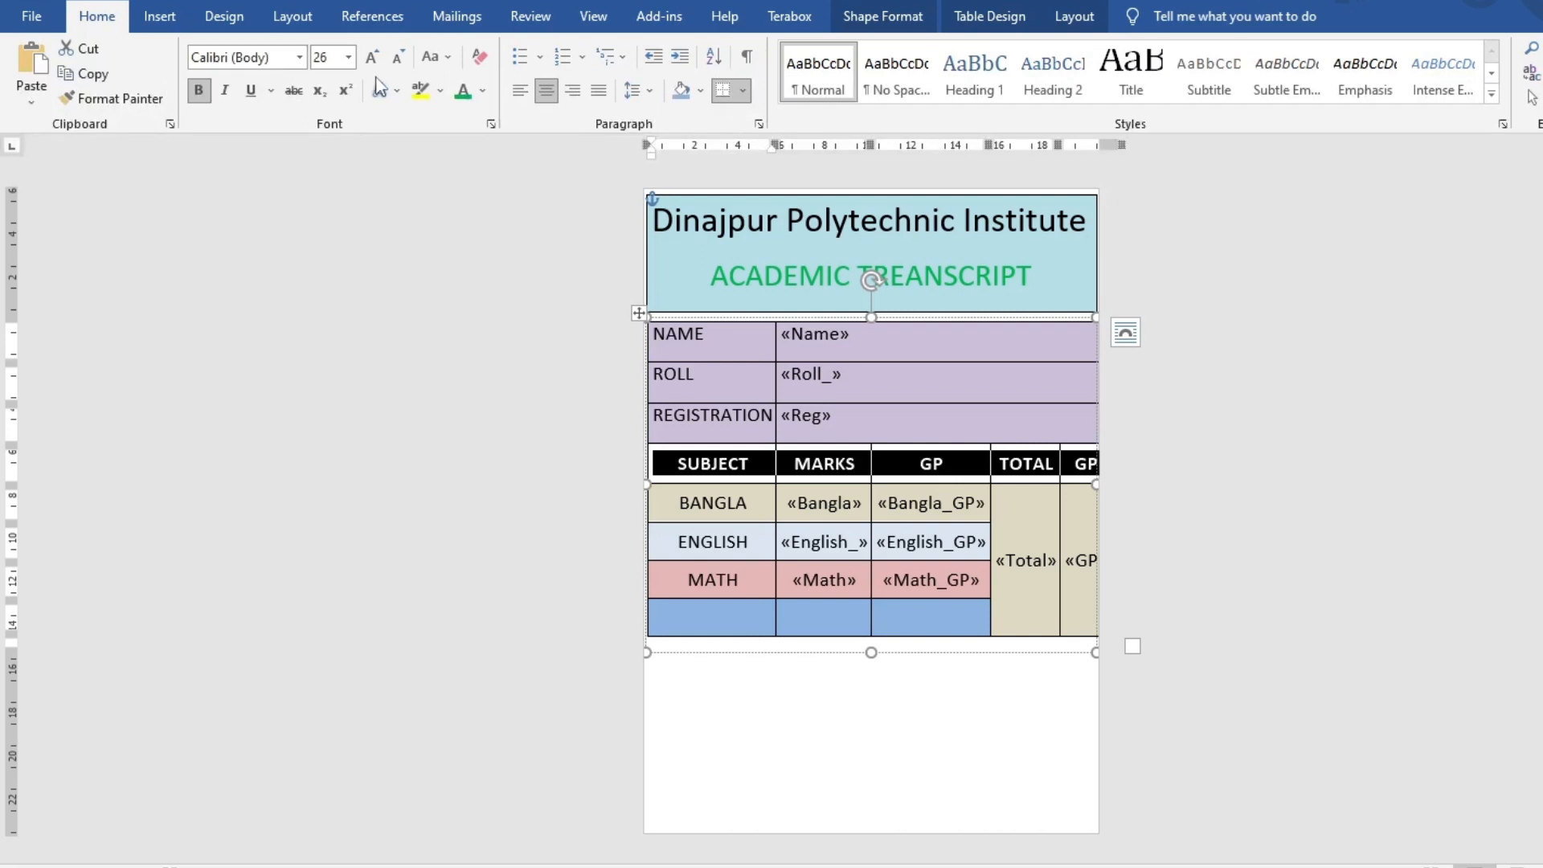
pyautogui.click(939, 768)
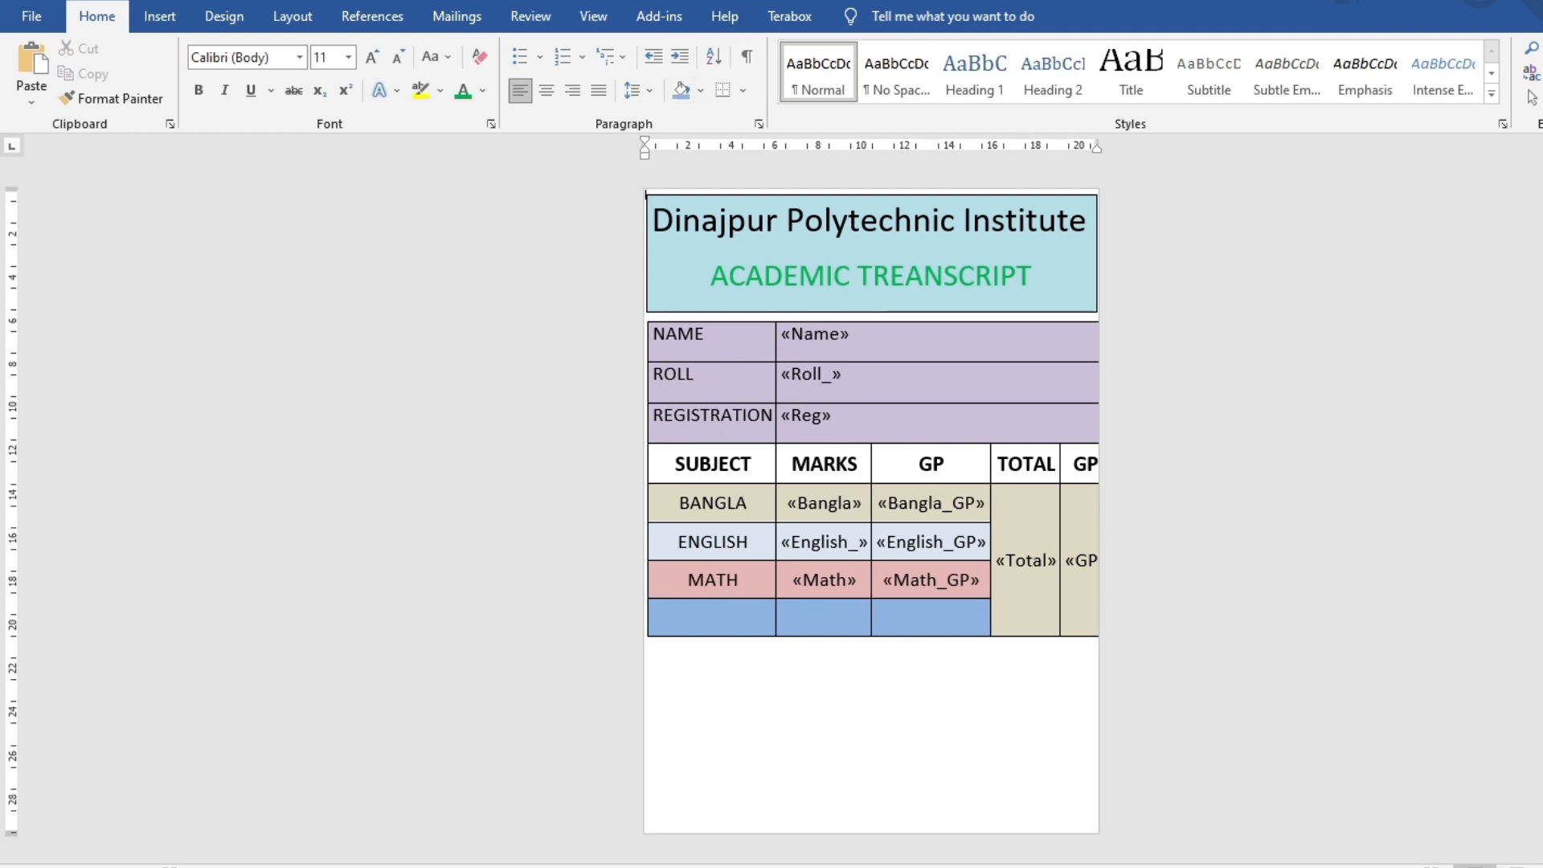
pyautogui.moveTo(1177, 866)
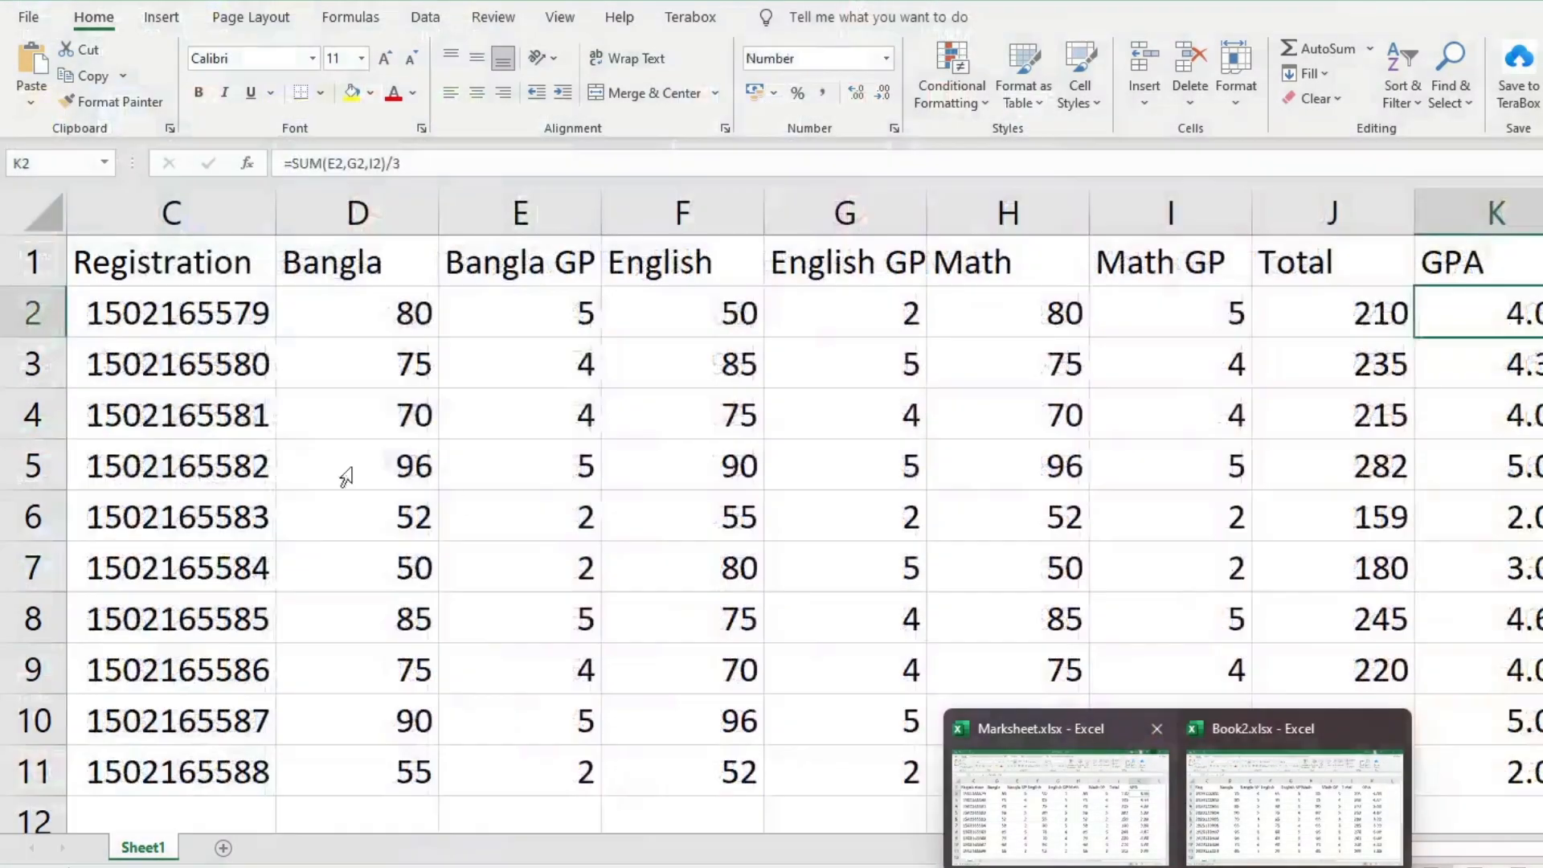